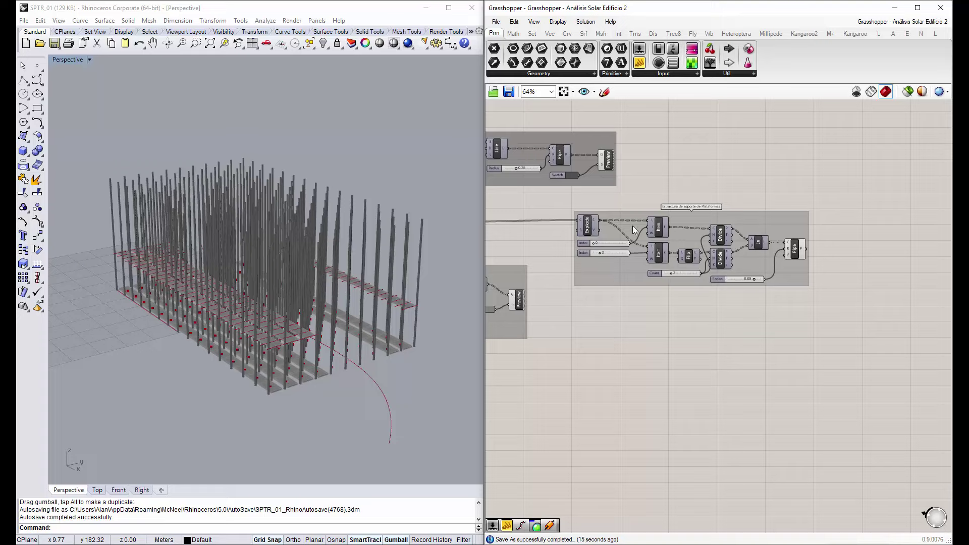
Orbit and zoom the Rhino view to inspect the column model from several angles
right_drag(286, 257, 301, 268)
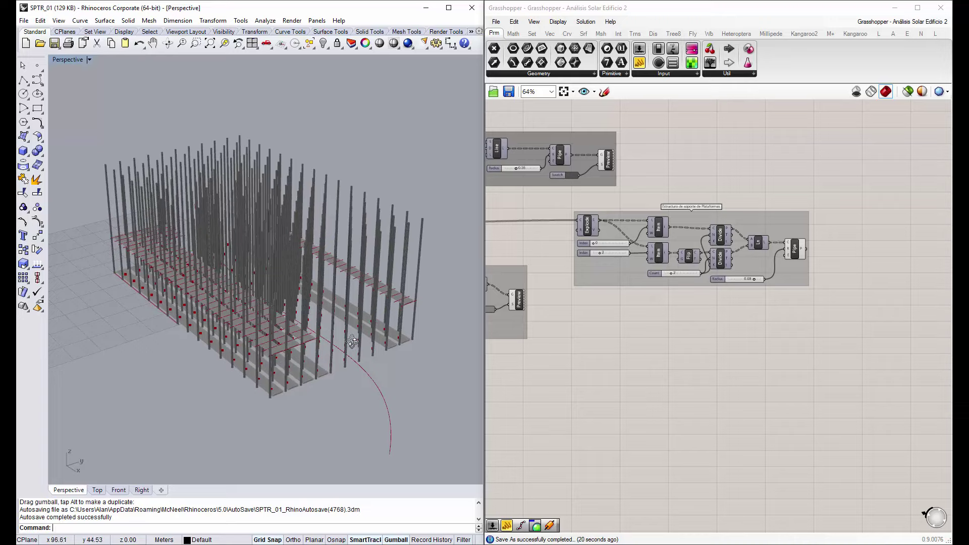
right_drag(353, 342, 328, 343)
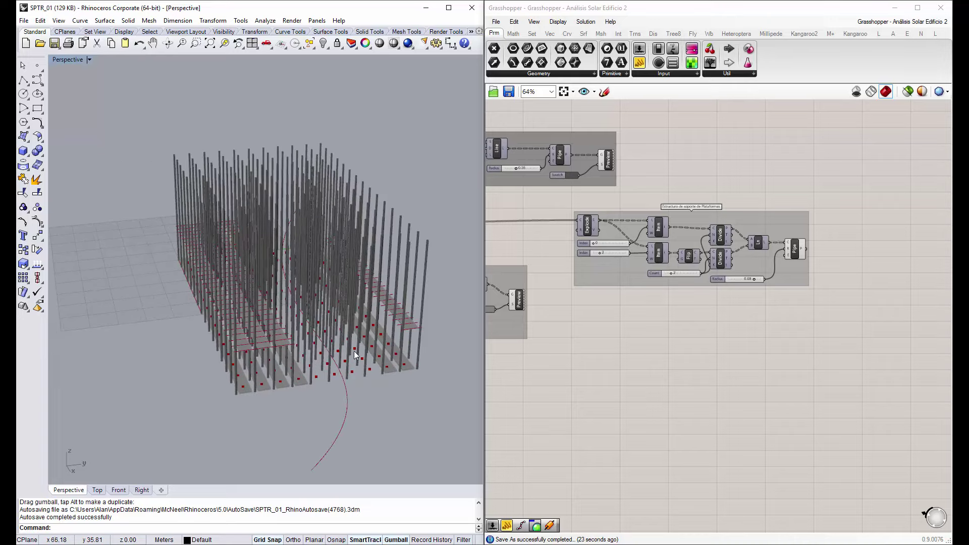
right_drag(356, 390, 345, 388)
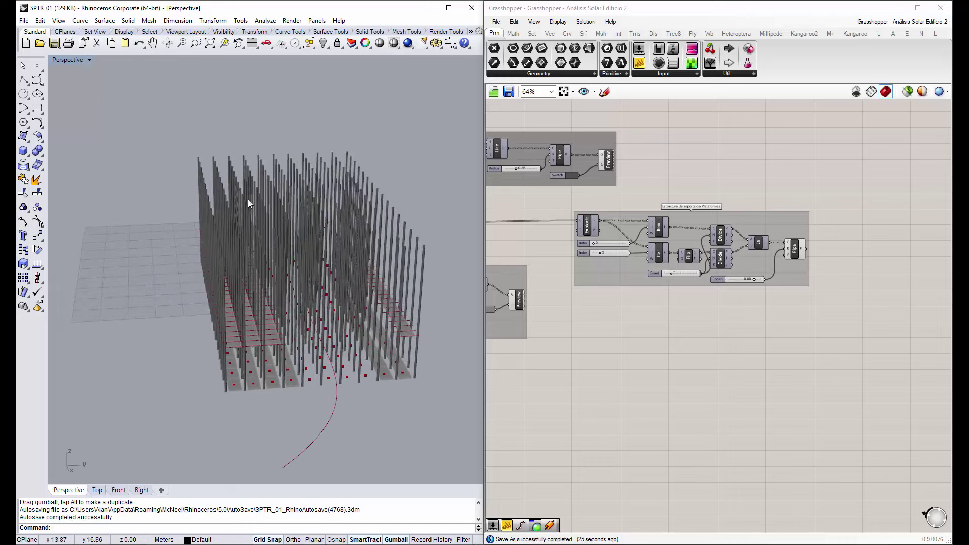
right_drag(296, 368, 405, 394)
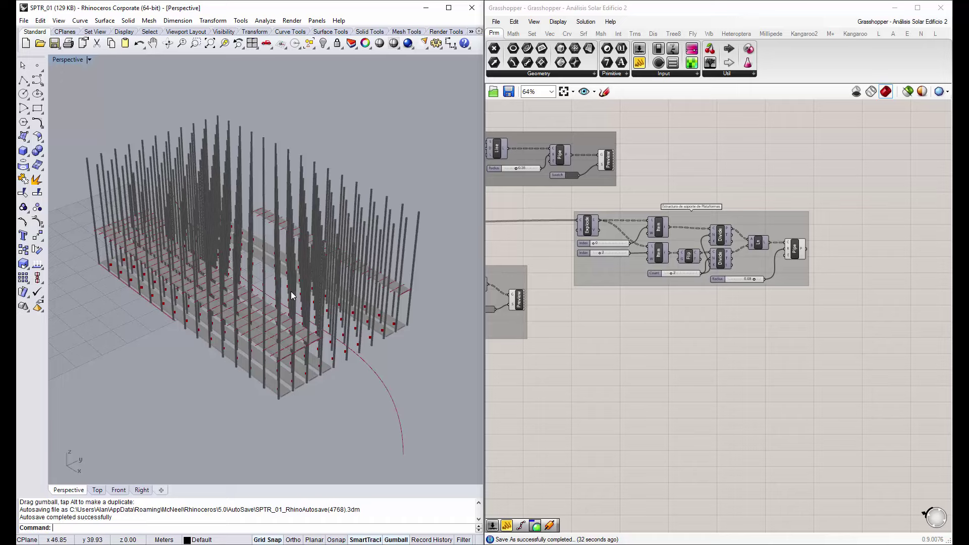
right_drag(291, 291, 298, 173)
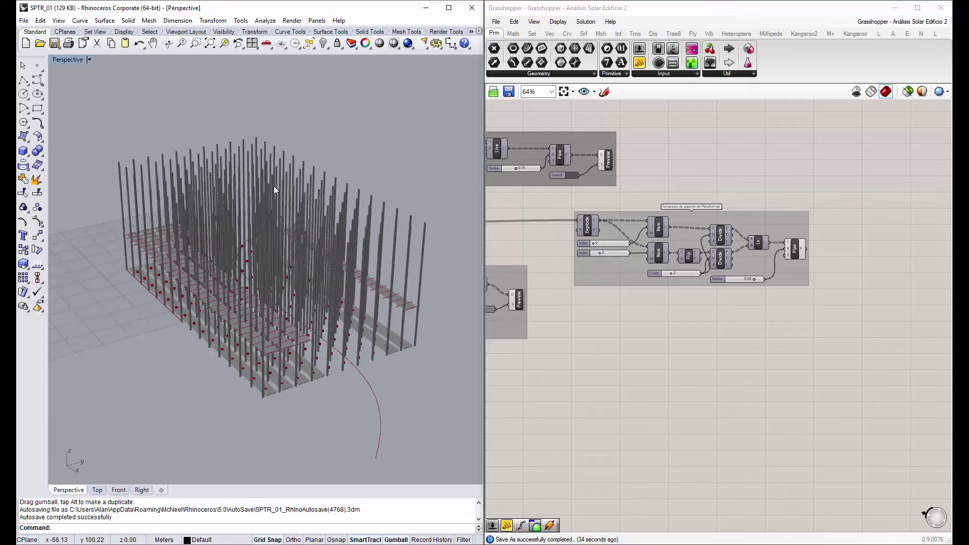
scroll(244, 249, down, 3)
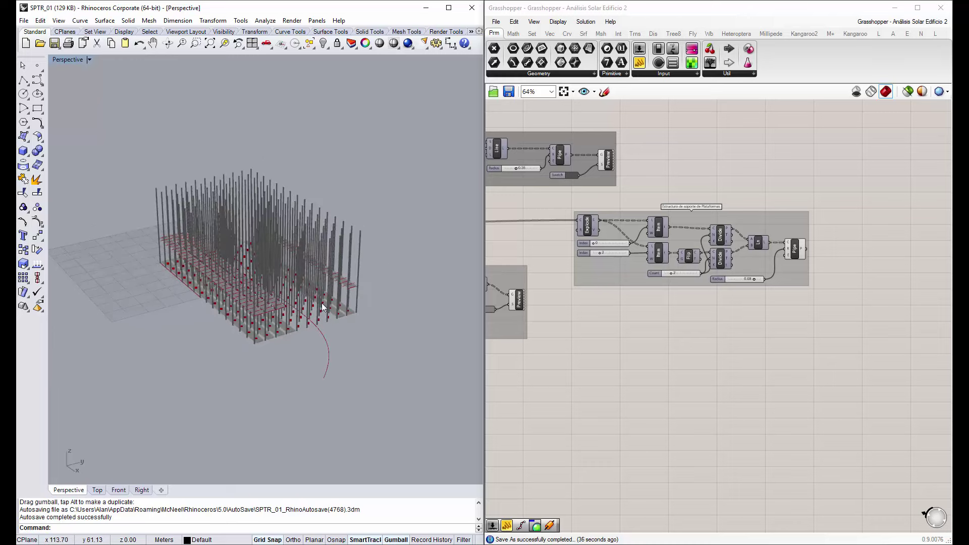
right_drag(324, 307, 381, 100)
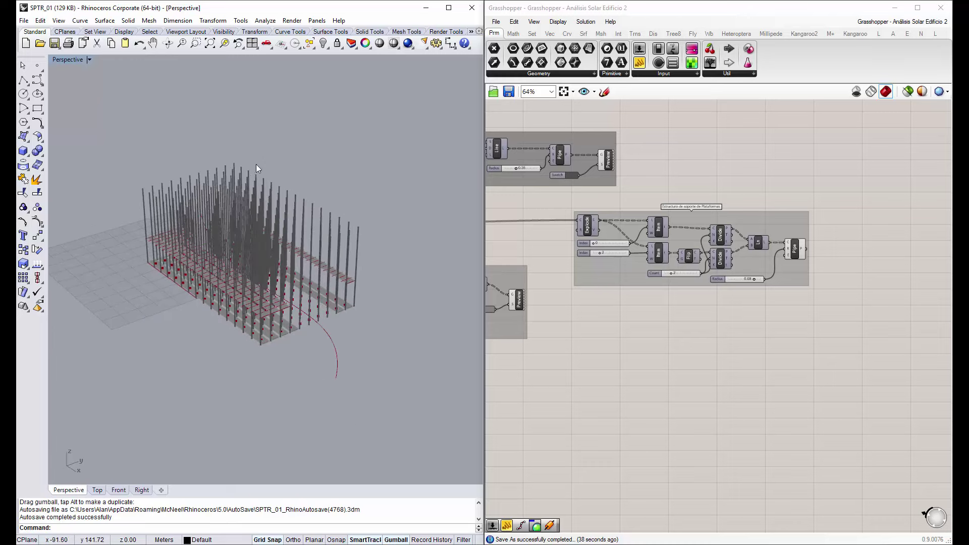
scroll(257, 174, up, 2)
scroll(242, 220, up, 2)
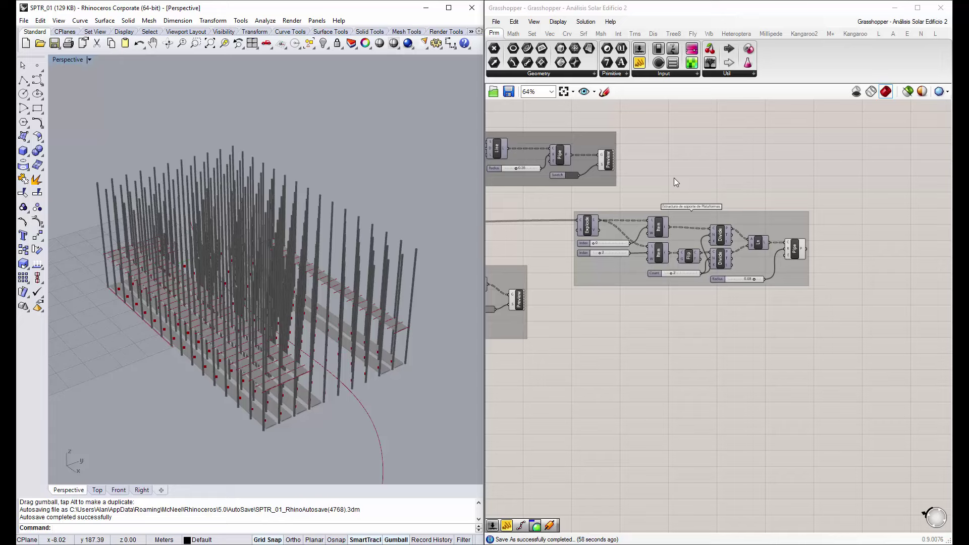
Preview the Pipe component's pipes around the platforms in Rhino, then deselect it
click(695, 182)
click(795, 248)
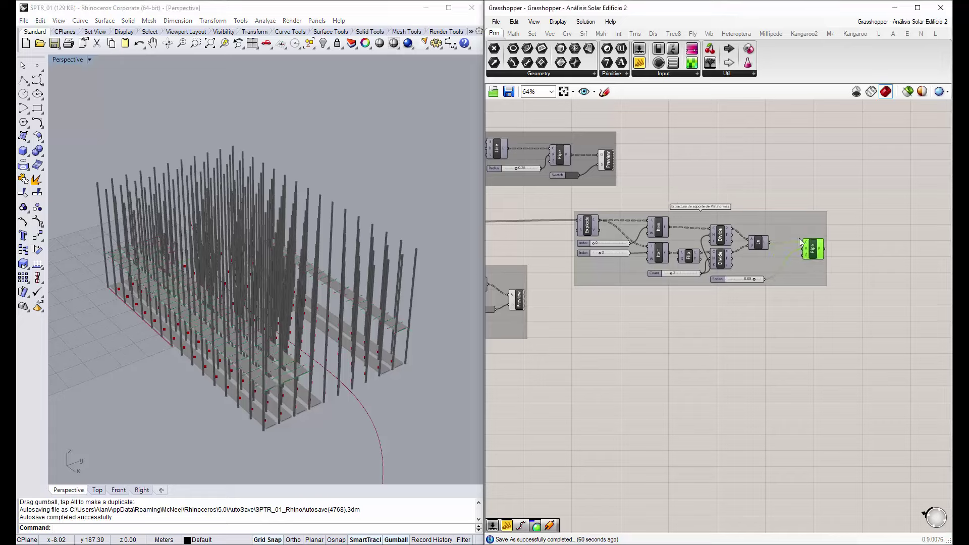
scroll(795, 248, up, 3)
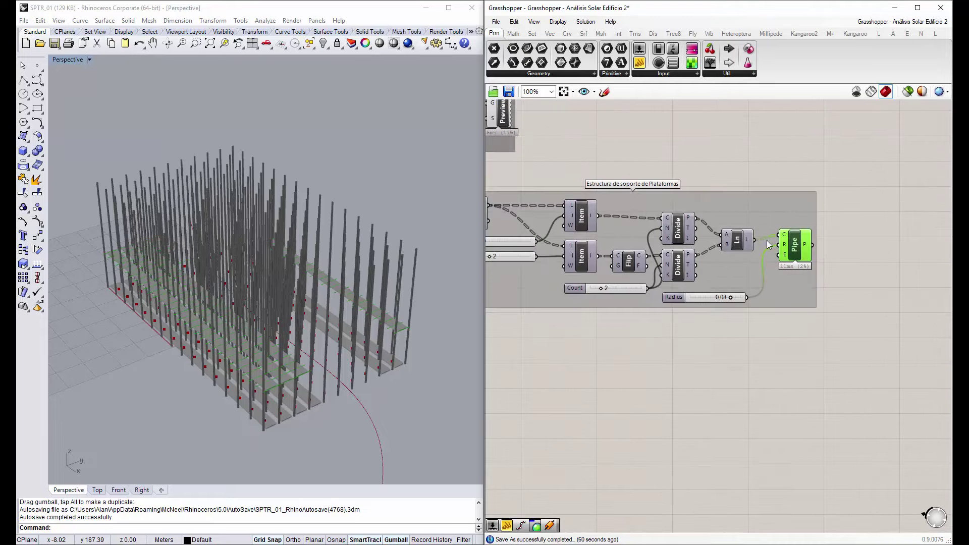
mouse_move(354, 371)
right_down()
mouse_move(437, 379)
mouse_move(389, 340)
right_up()
scroll(389, 340, up, 4)
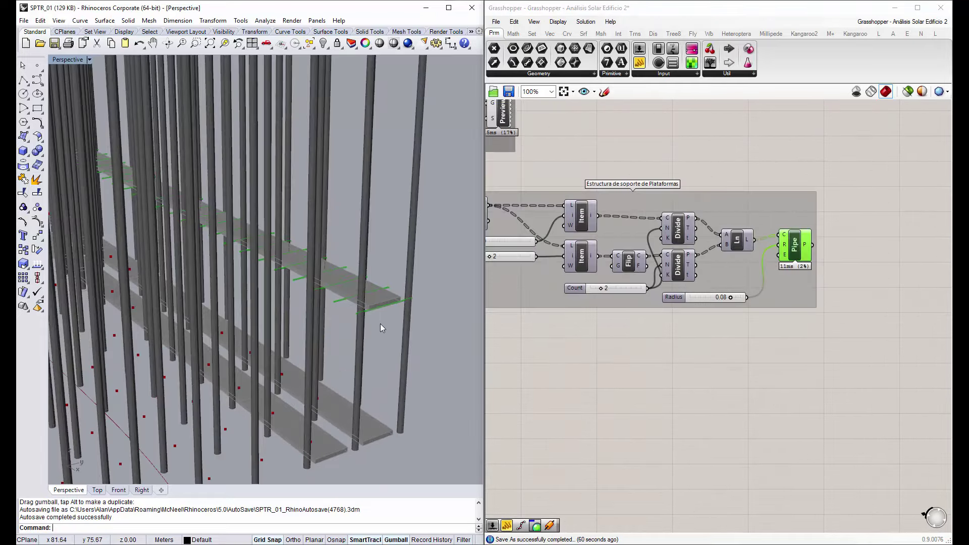
scroll(372, 306, down, 2)
scroll(384, 323, down, 2)
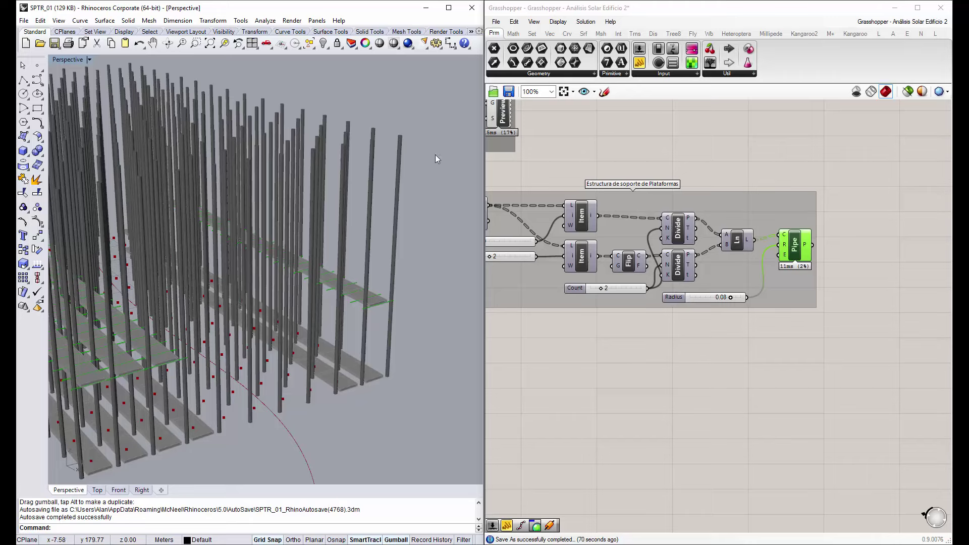
scroll(390, 183, down, 3)
scroll(389, 184, down, 3)
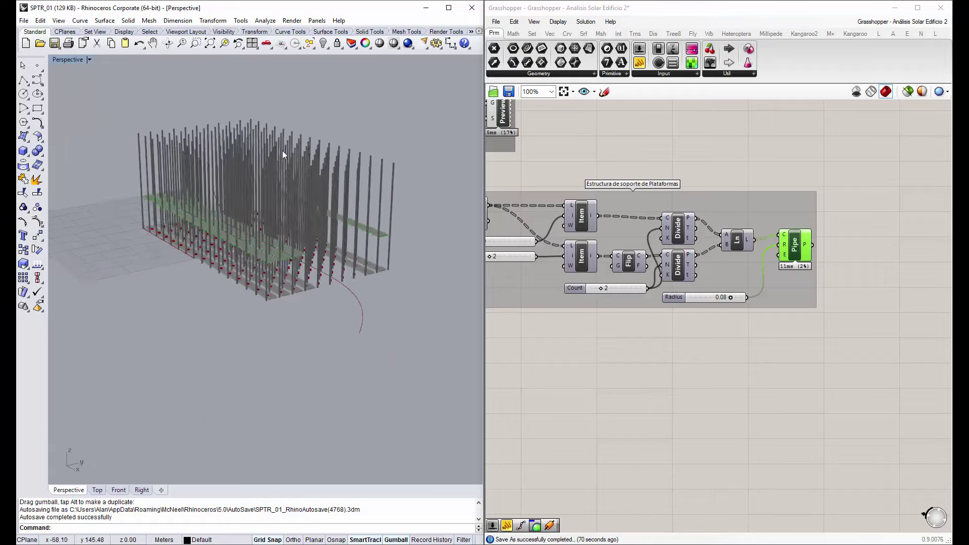
right_drag(282, 151, 284, 140)
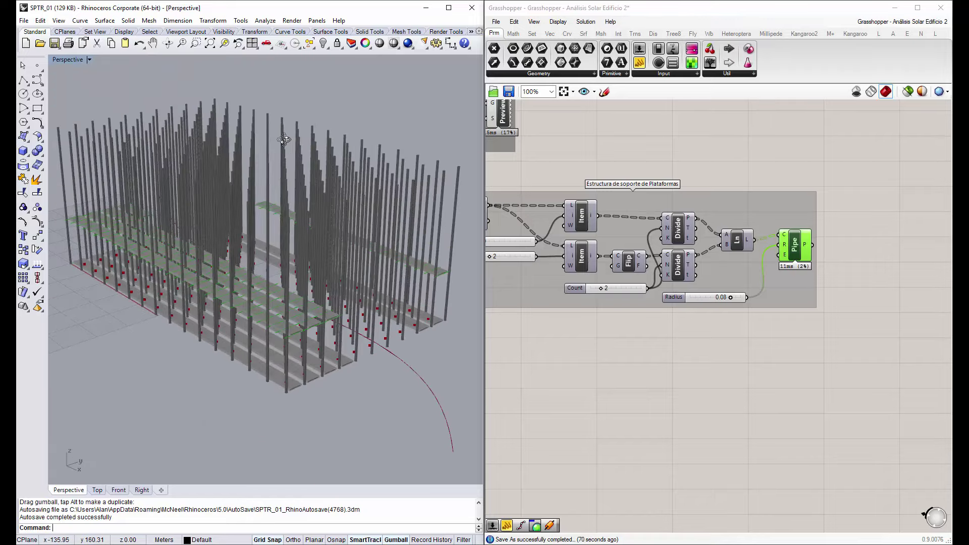
click(758, 149)
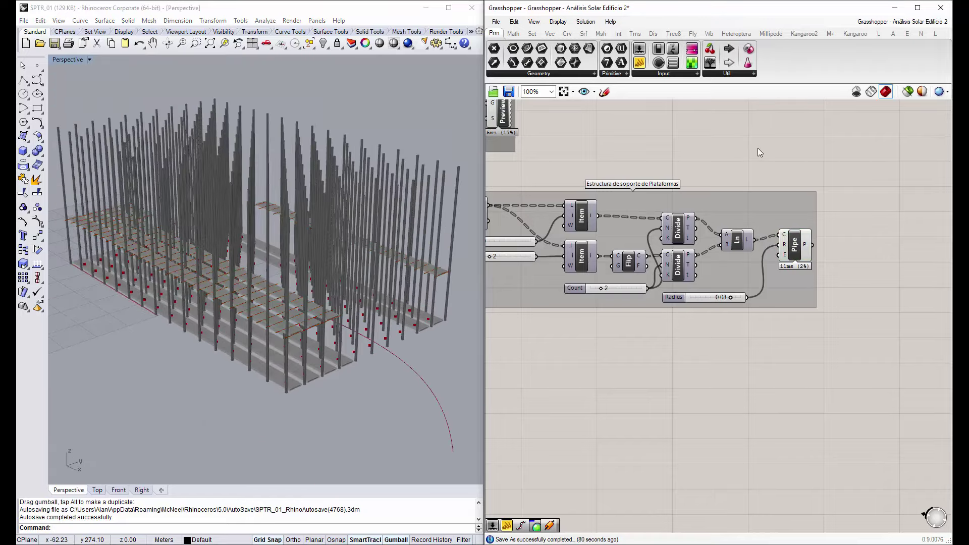
Insert an End Points component through the canvas search and nudge it right
scroll(727, 210, down, 3)
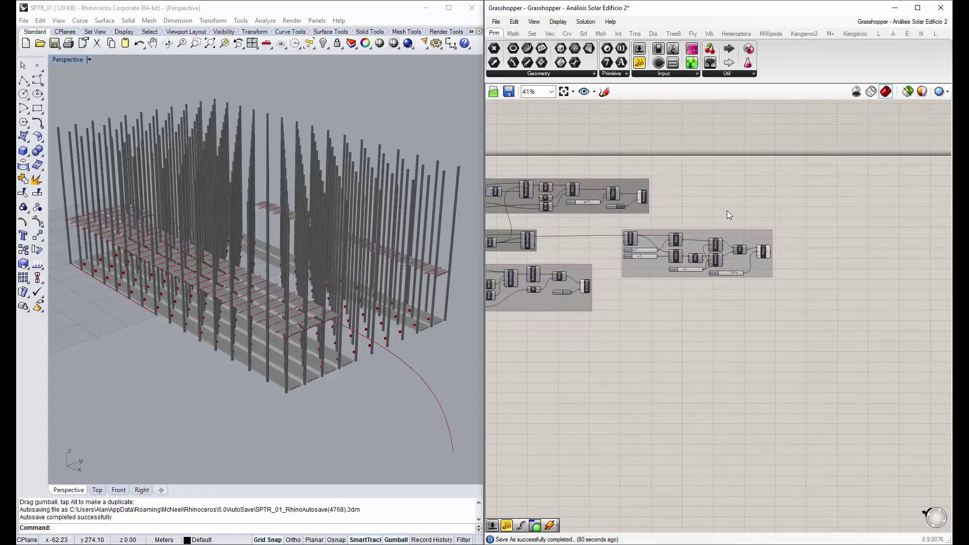
scroll(724, 216, up, 1)
scroll(727, 207, up, 1)
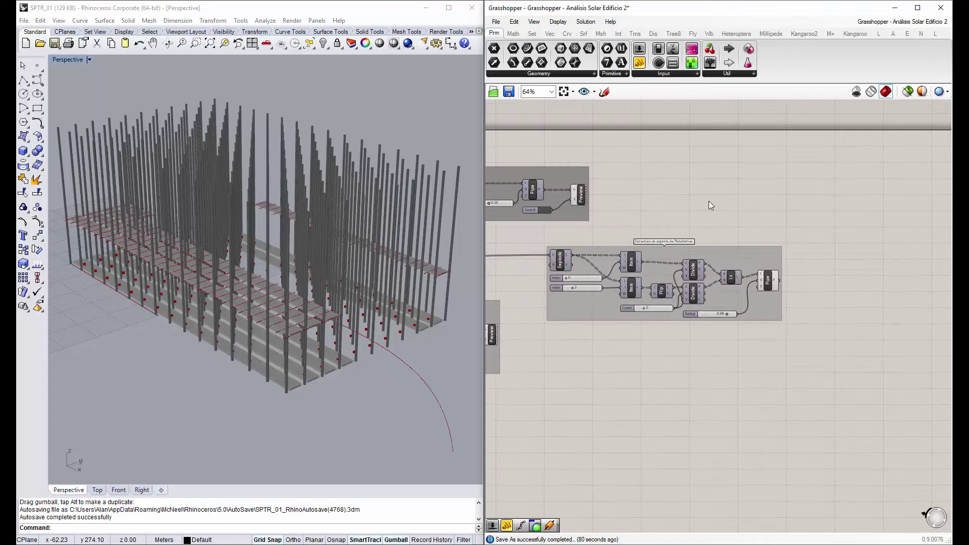
double_click(715, 193)
text(6)
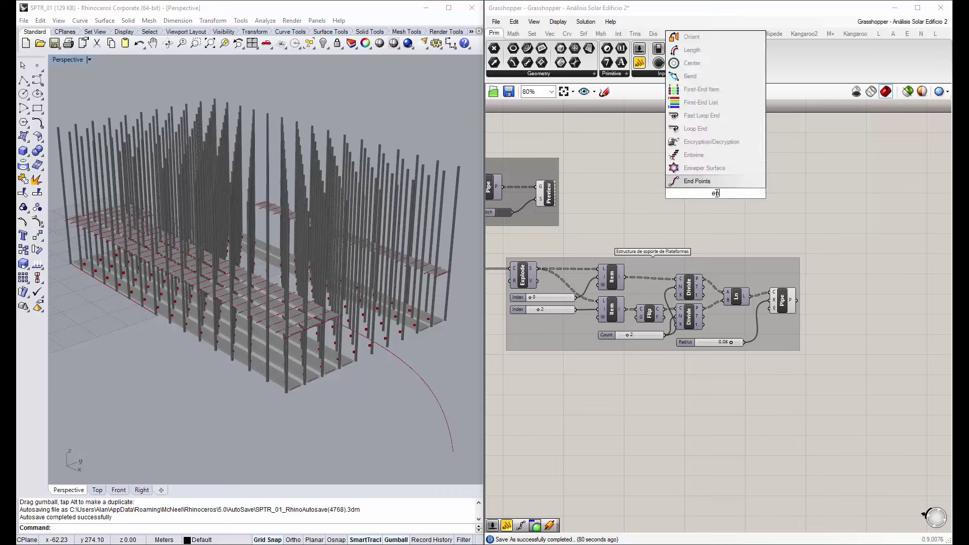
text(nd)
key(Return)
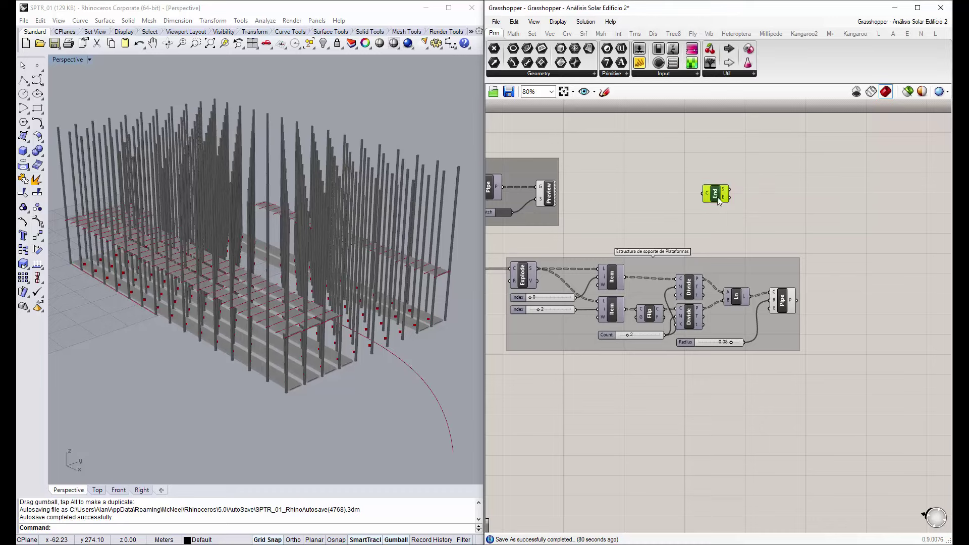
drag(718, 200, 729, 187)
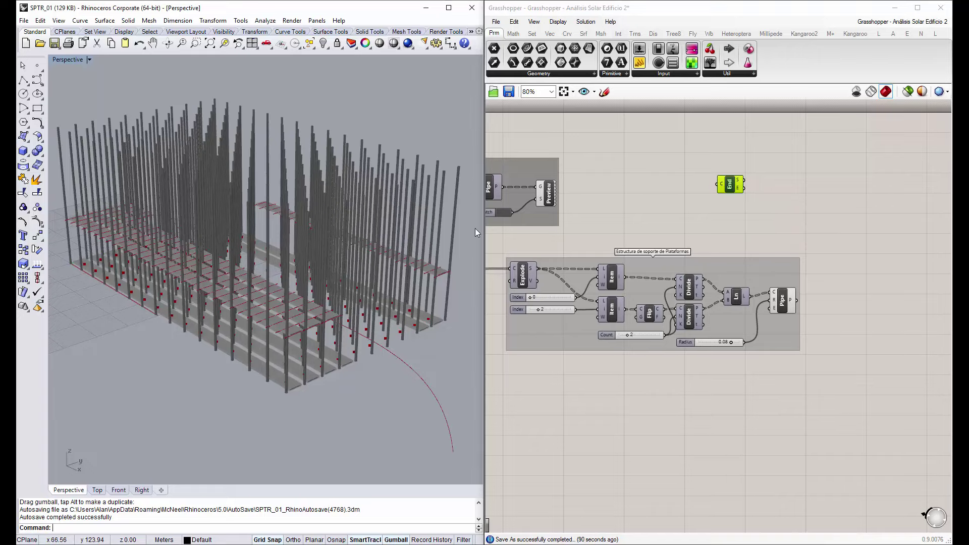
scroll(458, 169, up, 3)
scroll(459, 169, up, 3)
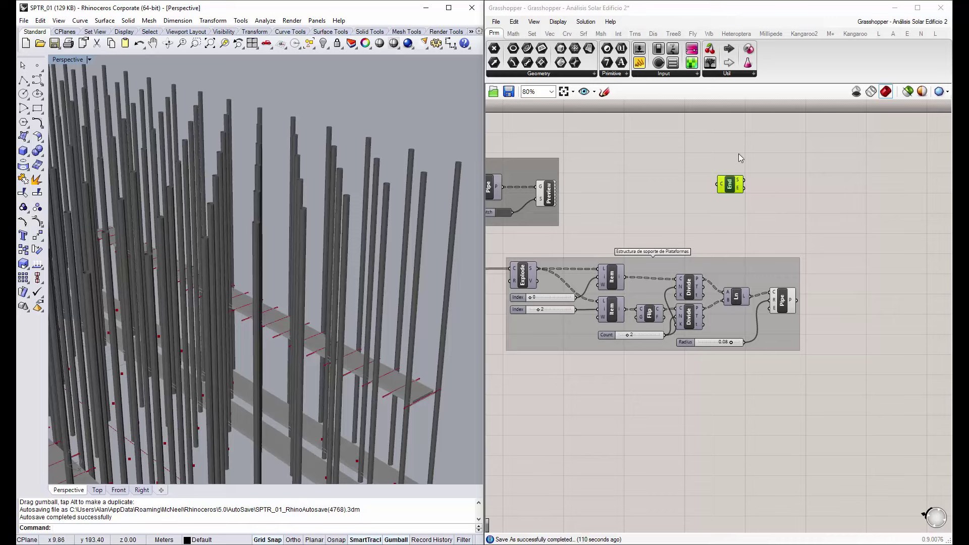
Turn on the Line component's preview to show the column lines
scroll(673, 133, down, 3)
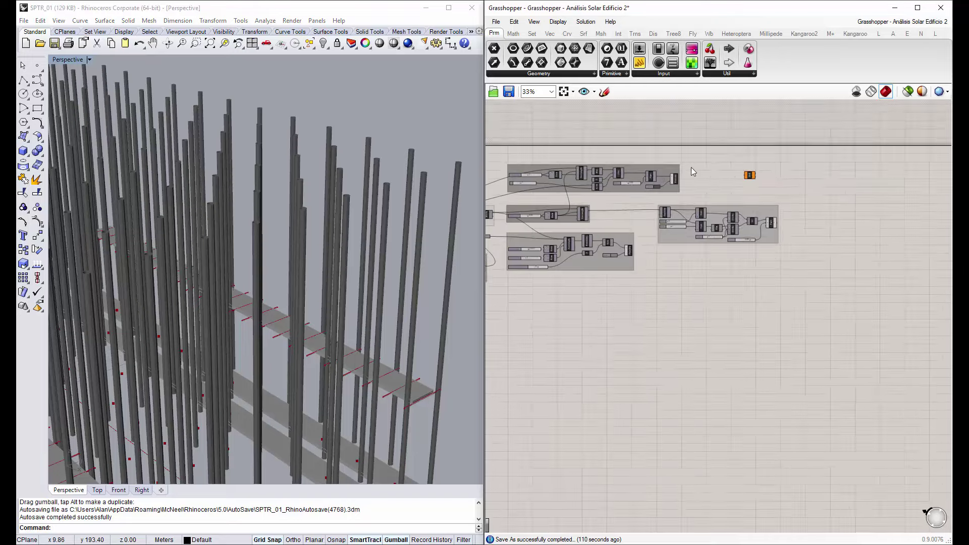
scroll(666, 188, up, 3)
click(591, 163)
right_click(594, 163)
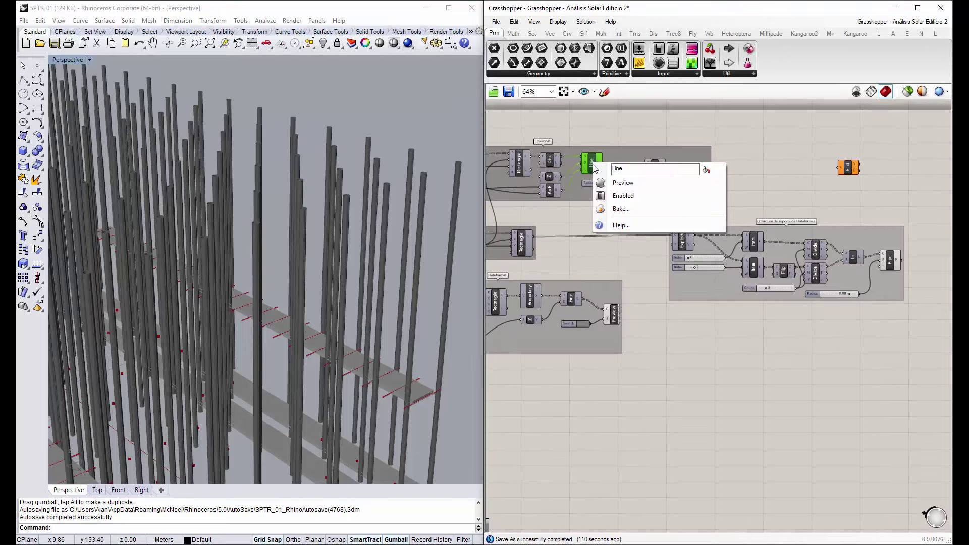
click(611, 183)
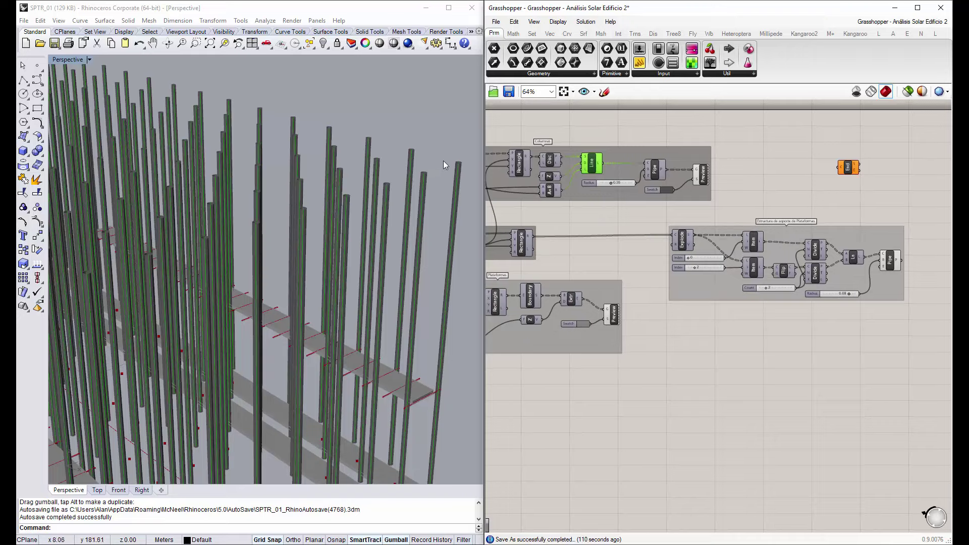
scroll(459, 166, up, 5)
scroll(465, 170, up, 4)
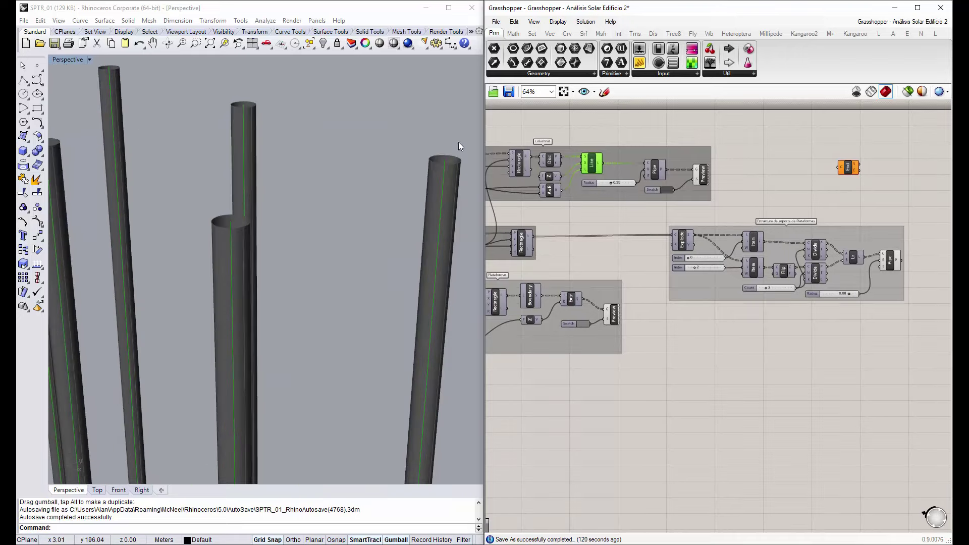
drag(419, 142, 466, 190)
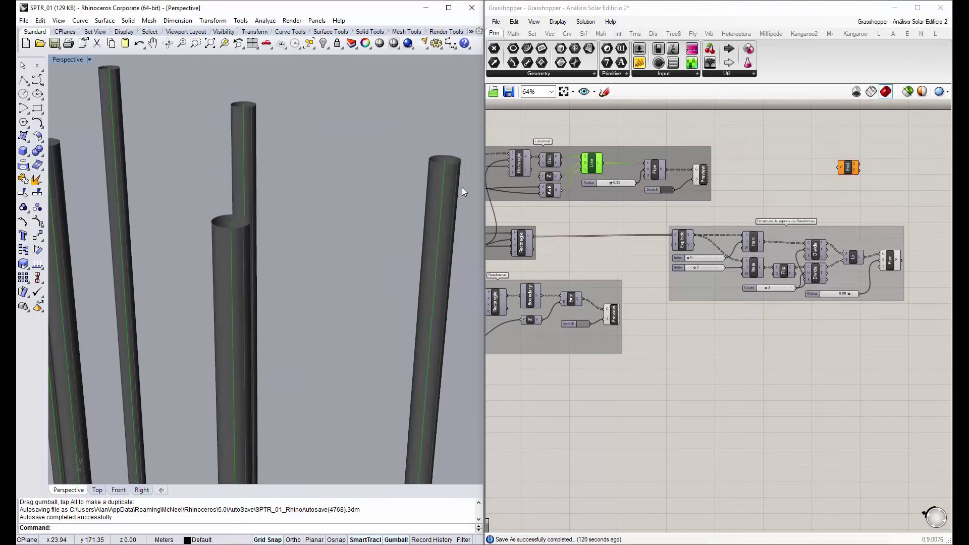
Wire the Line component's output into the End component
click(703, 177)
click(740, 200)
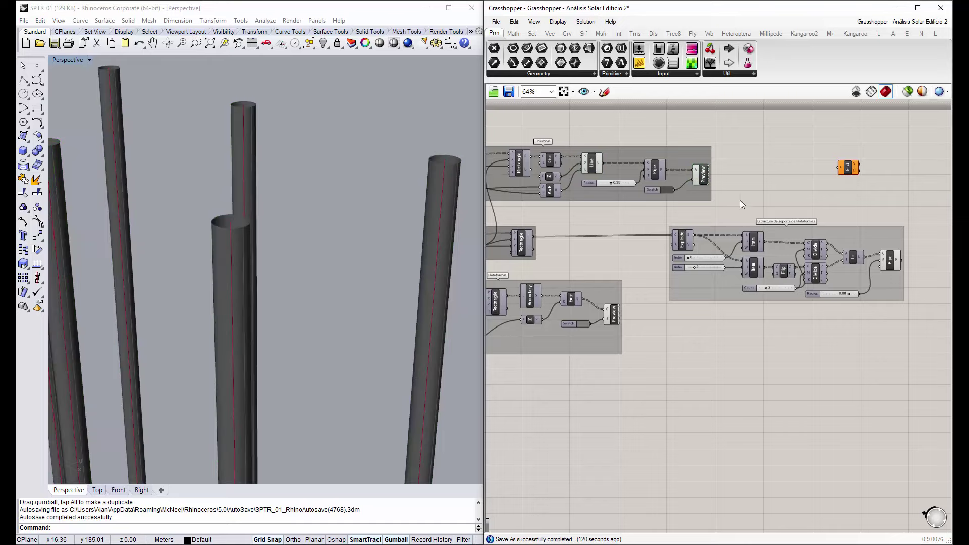
right_drag(661, 189, 616, 188)
scroll(600, 167, up, 3)
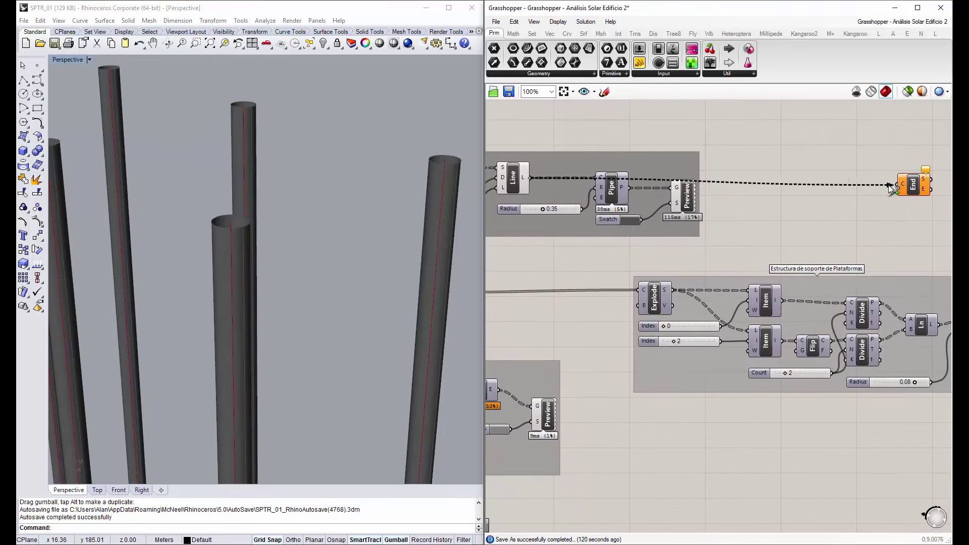
drag(531, 177, 897, 183)
Turn the Line component's preview back off
right_drag(432, 188, 444, 185)
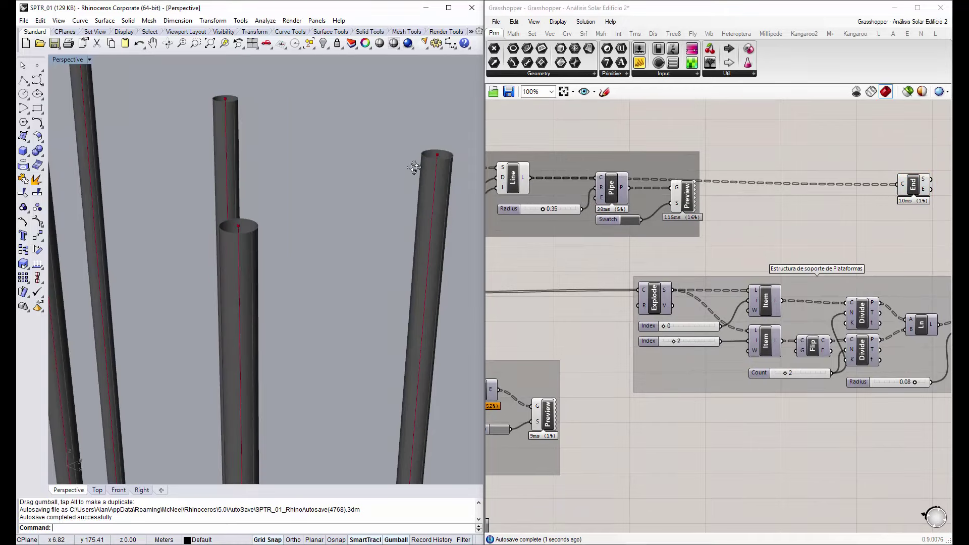
click(512, 179)
right_click(512, 179)
click(535, 196)
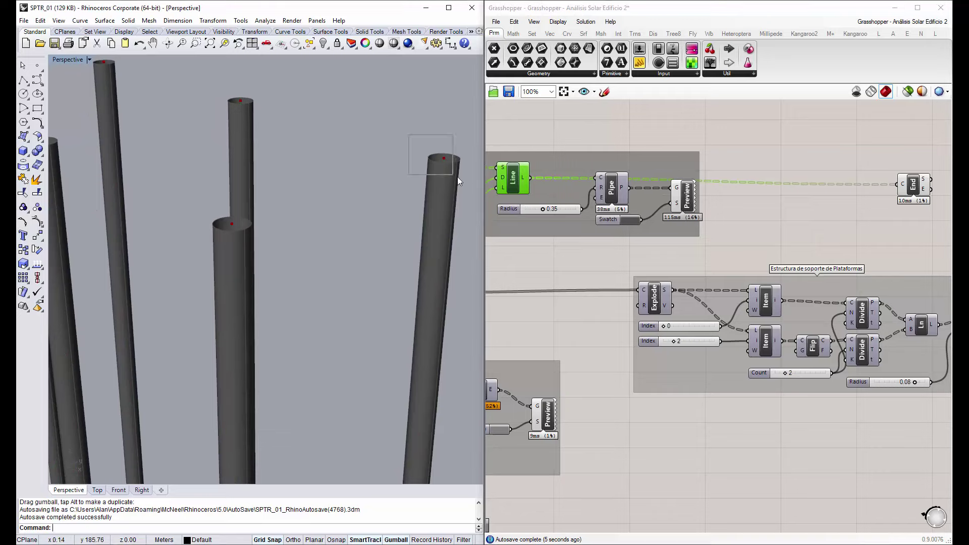
Move the End component further right, clear of the component groups
drag(912, 193, 862, 185)
scroll(838, 197, down, 3)
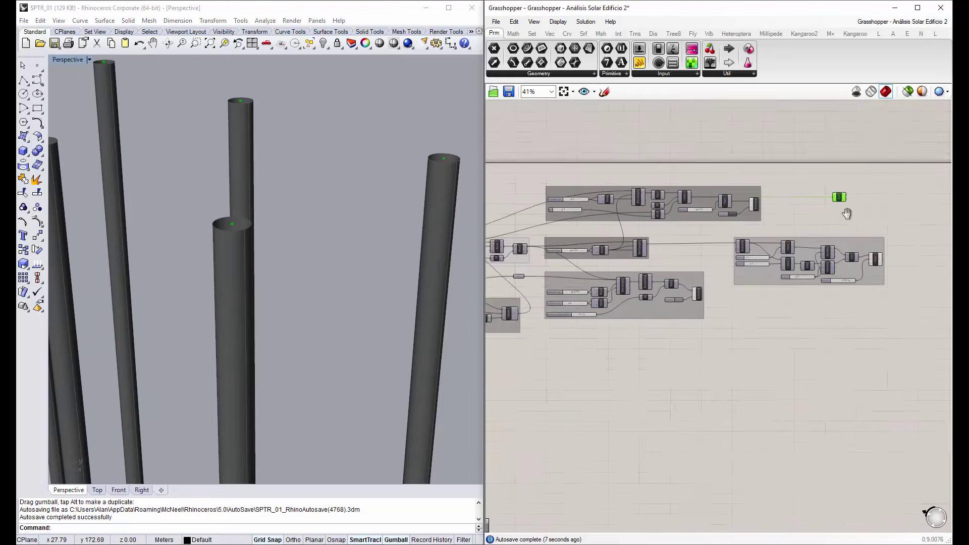
right_drag(848, 207, 740, 208)
drag(718, 189, 784, 195)
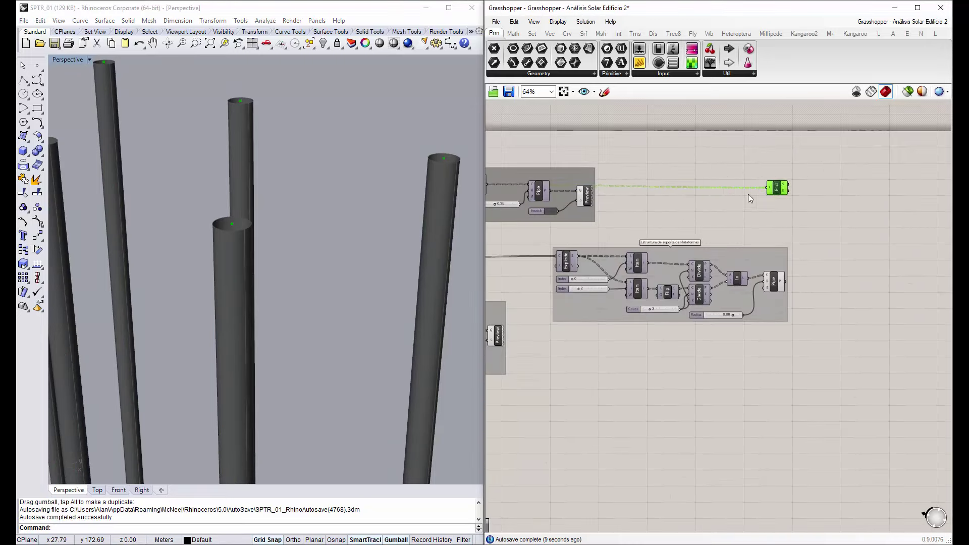
click(763, 201)
Zoom out and orbit the Rhino view to review the whole column grid
scroll(776, 208, down, 5)
scroll(348, 220, down, 3)
scroll(361, 219, down, 3)
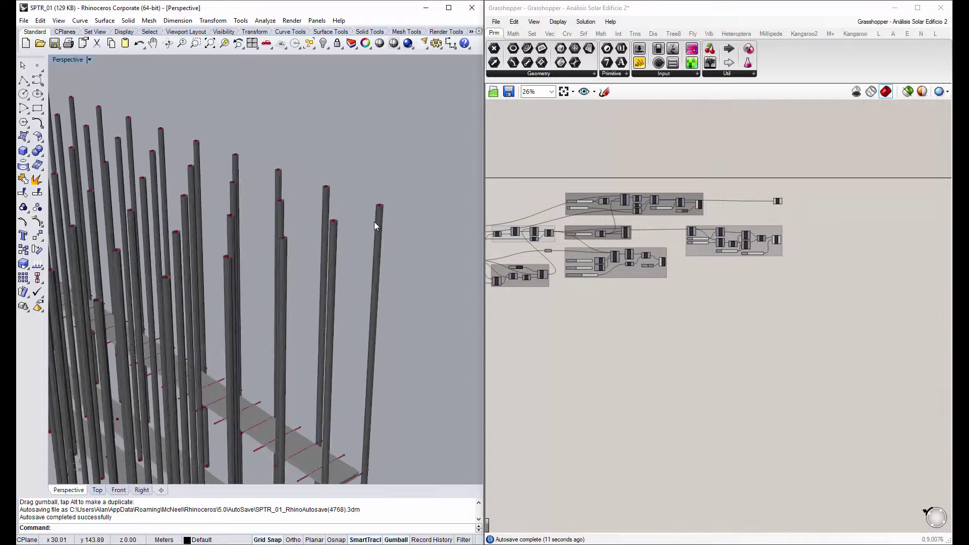
scroll(374, 226, down, 3)
scroll(389, 232, down, 4)
scroll(302, 217, up, 4)
mouse_move(301, 215)
right_down()
mouse_move(260, 190)
mouse_move(308, 246)
right_up()
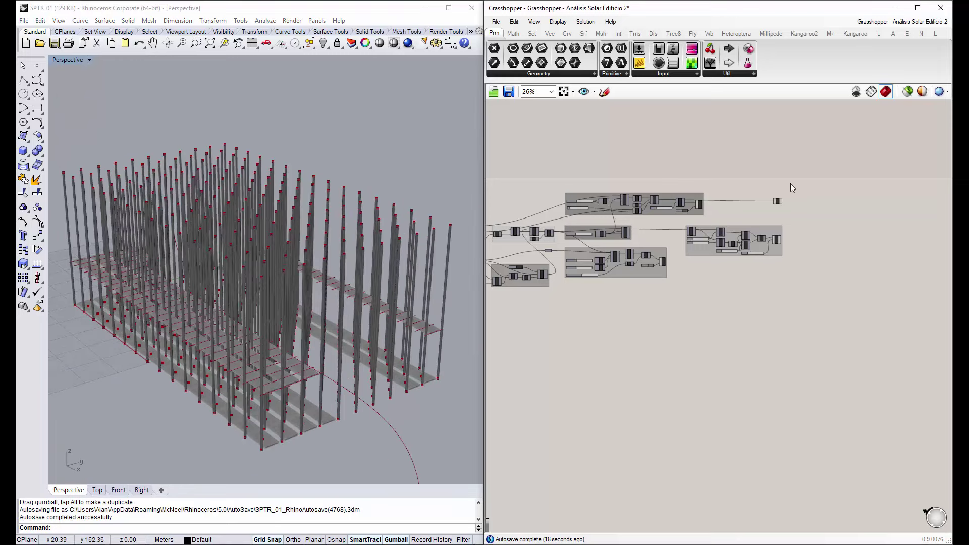
scroll(791, 187, up, 2)
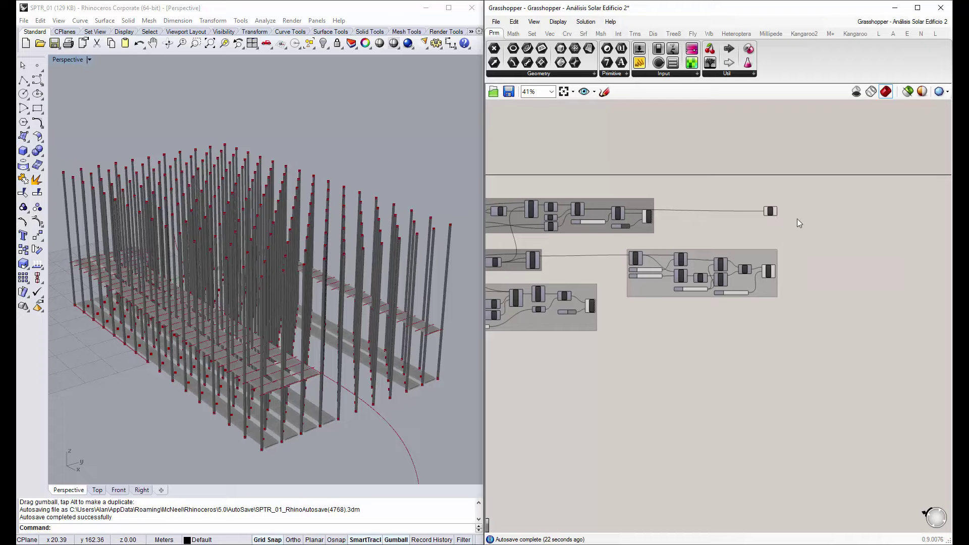
scroll(798, 219, up, 3)
Place a Bounding Box component found by searching 'bo'
click(692, 205)
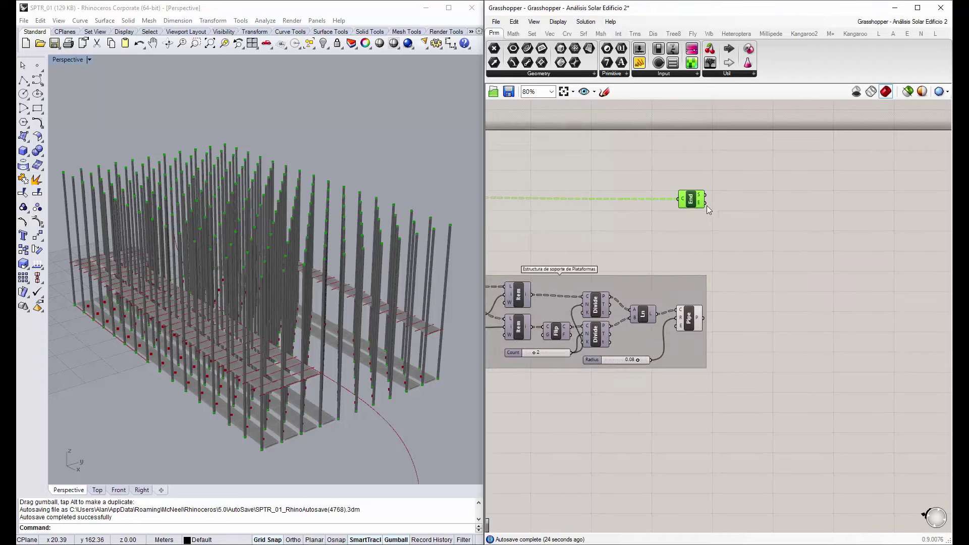
double_click(749, 211)
text(bo)
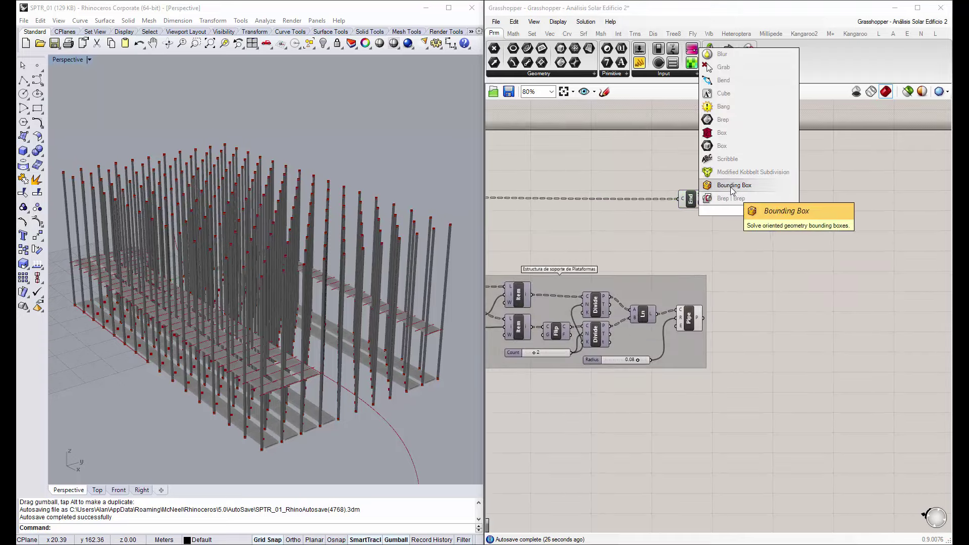
click(731, 187)
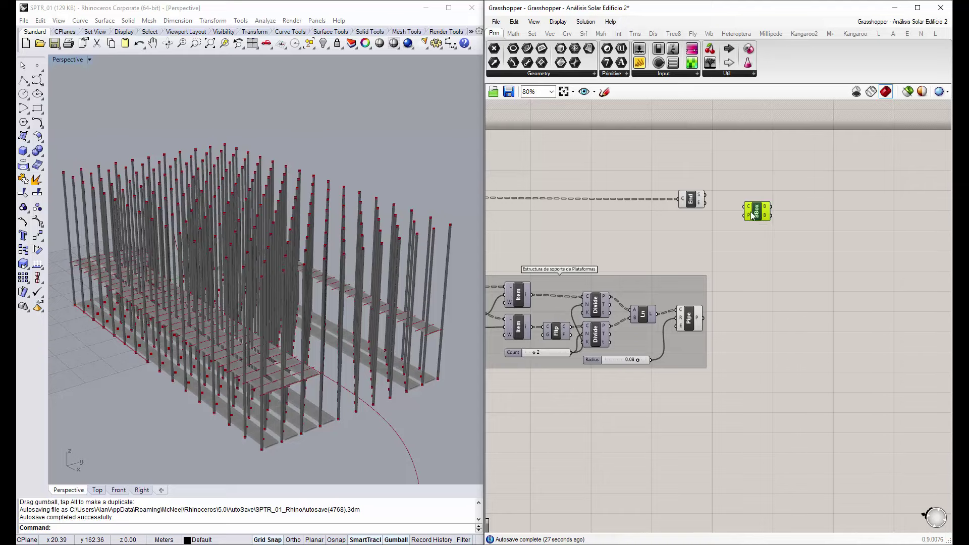
scroll(751, 217, up, 3)
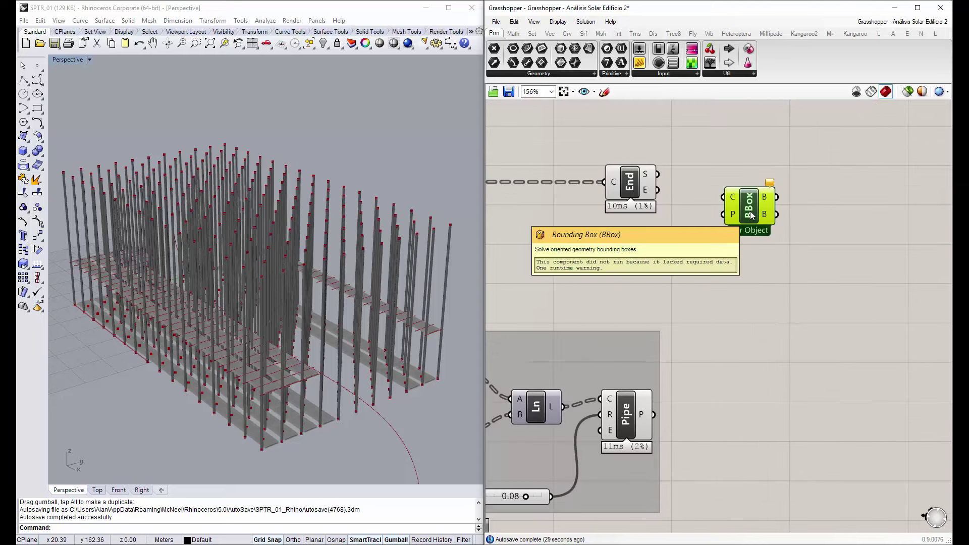
Set the Bounding Box to per-object boxes with Union Box off, and position it beside End
right_click(751, 214)
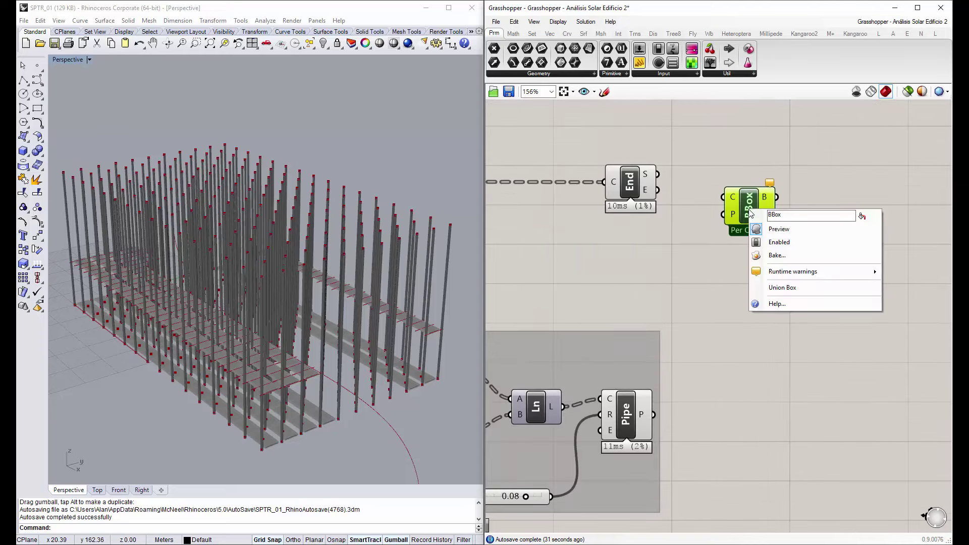
click(785, 288)
drag(749, 212, 859, 235)
right_click(855, 223)
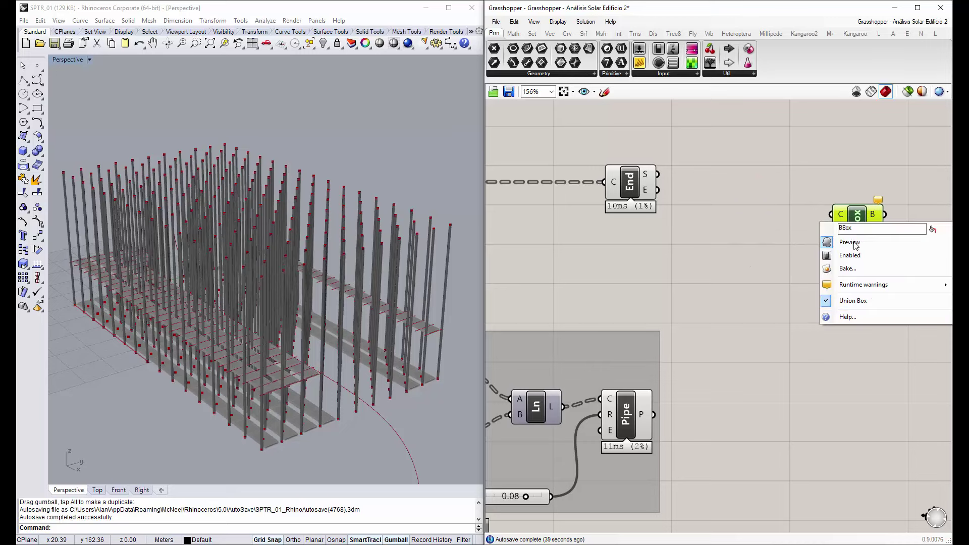
click(858, 299)
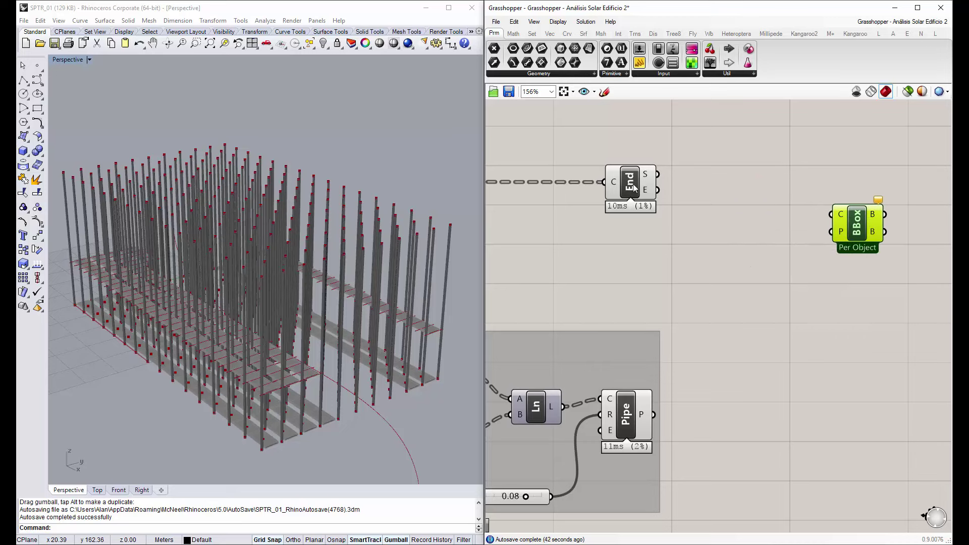
drag(626, 188, 712, 188)
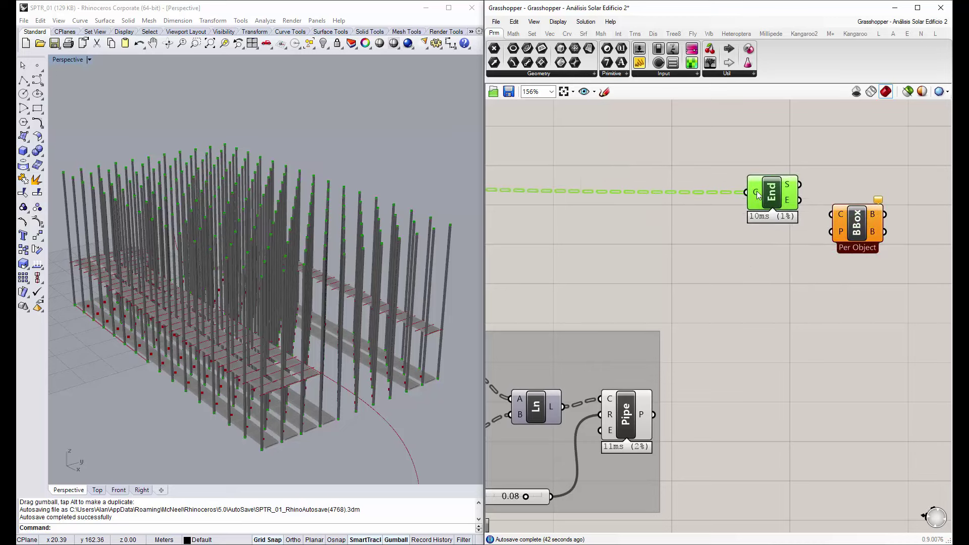
click(736, 269)
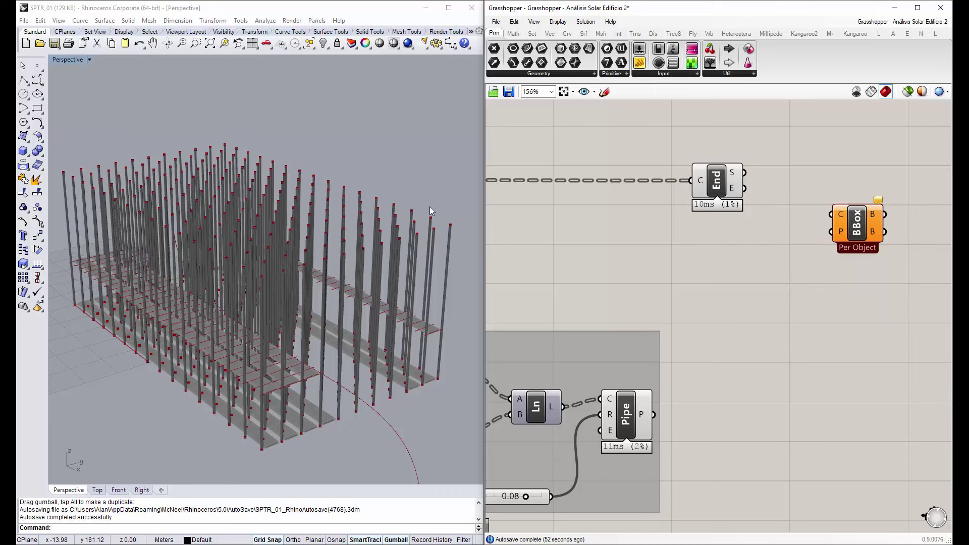
Connect End's E output to the BBox C input and orbit Rhino to check the result
scroll(447, 225, up, 2)
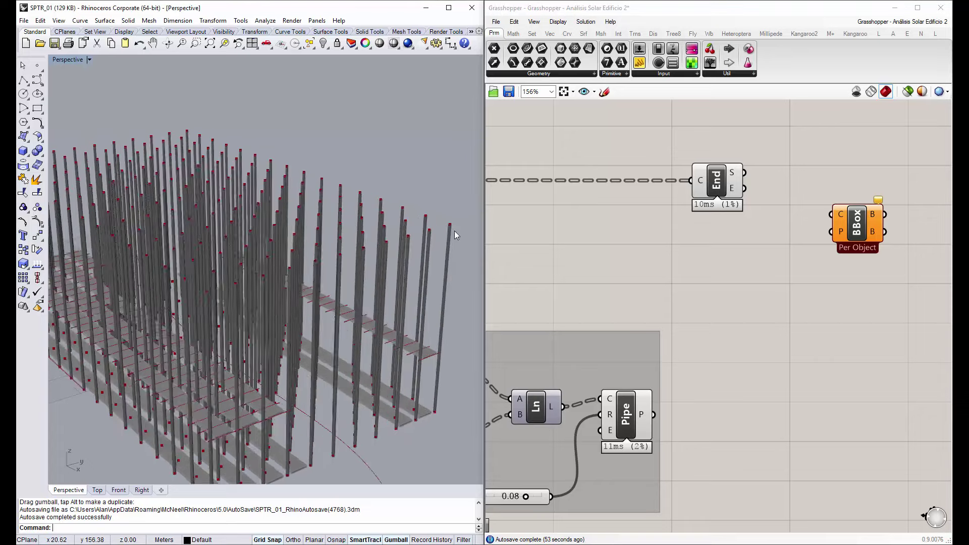
scroll(446, 225, up, 1)
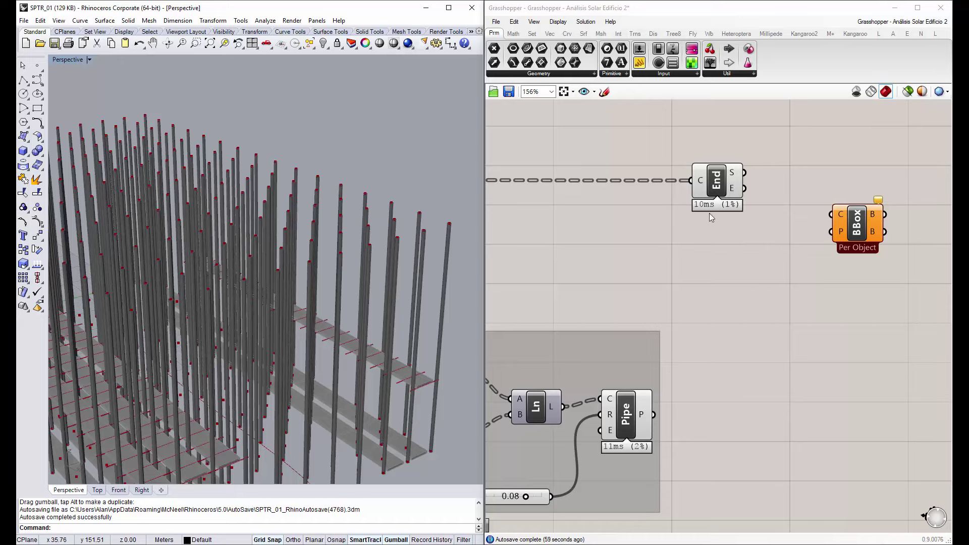
click(747, 190)
drag(745, 188, 833, 215)
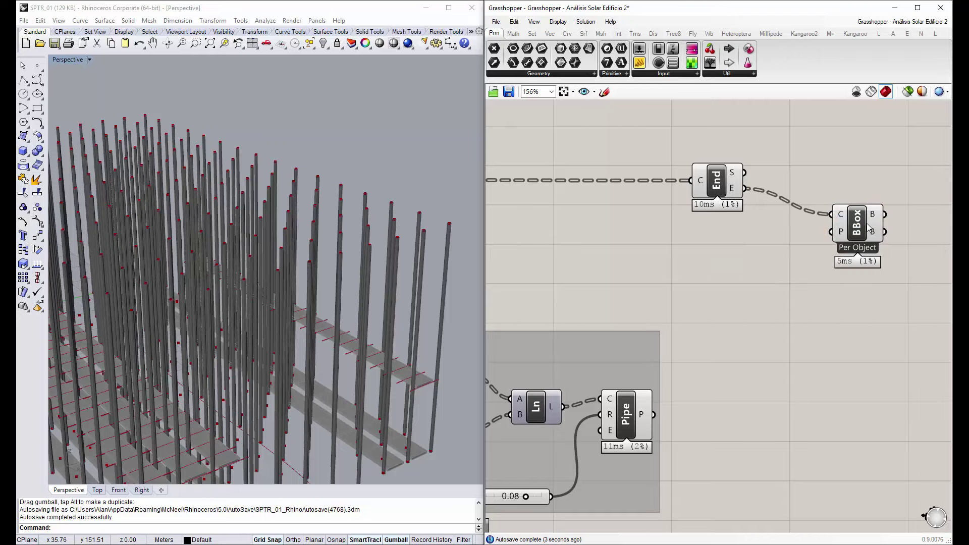
drag(868, 228, 877, 229)
right_drag(303, 211, 333, 225)
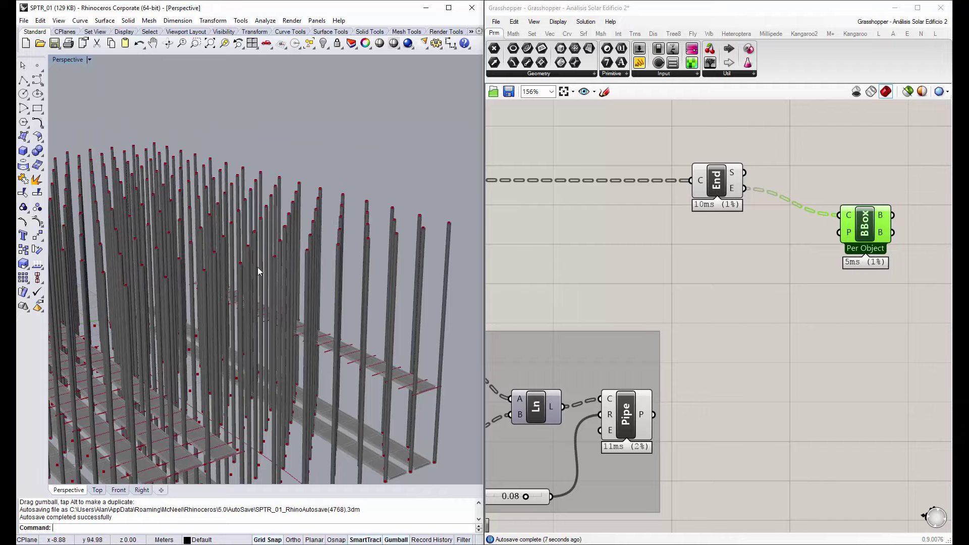
right_drag(326, 251, 158, 172)
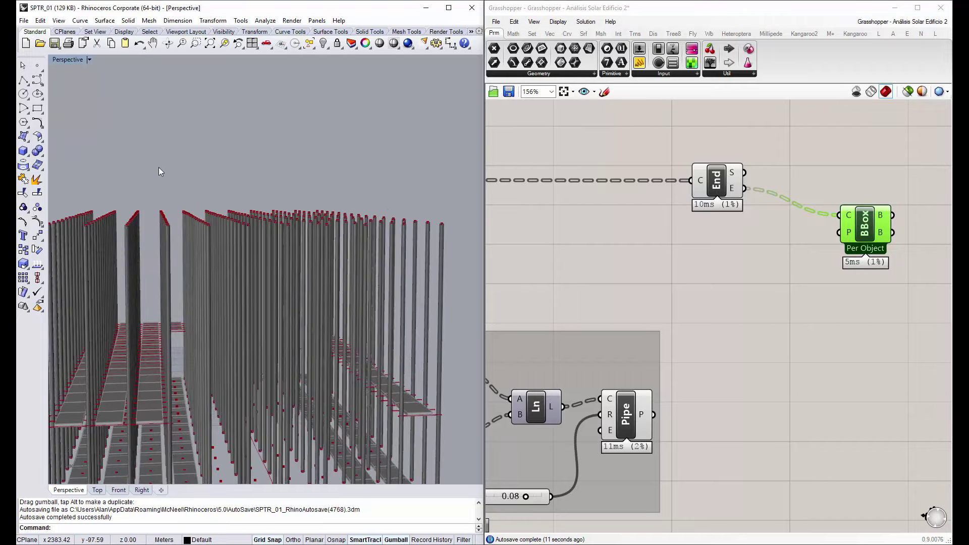
drag(166, 168, 447, 259)
Flatten the data entering the BBox C input
right_click(847, 218)
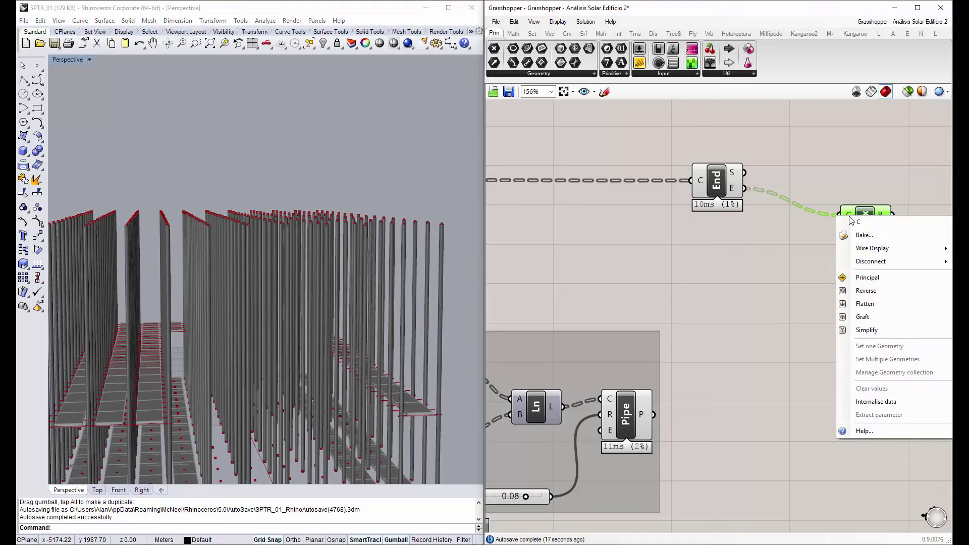
click(861, 303)
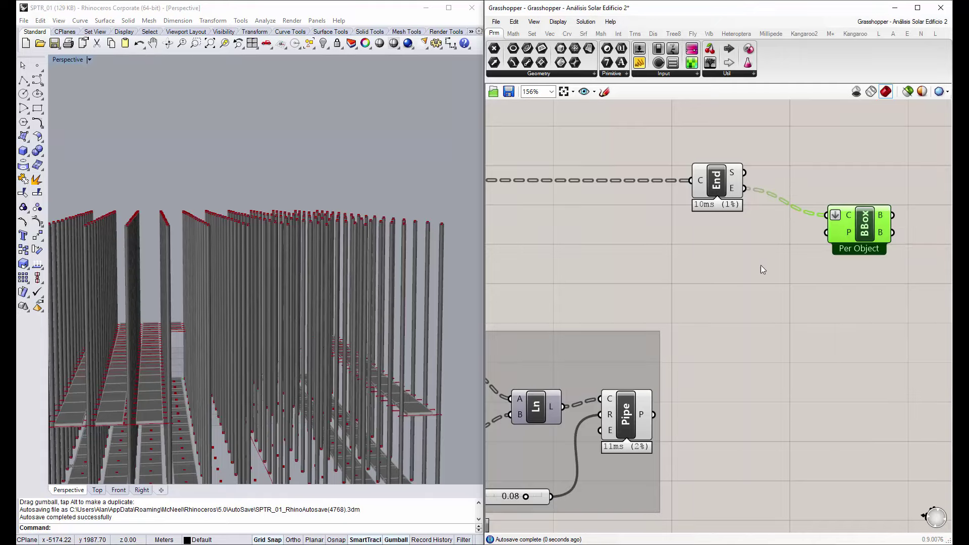
right_drag(289, 289, 277, 217)
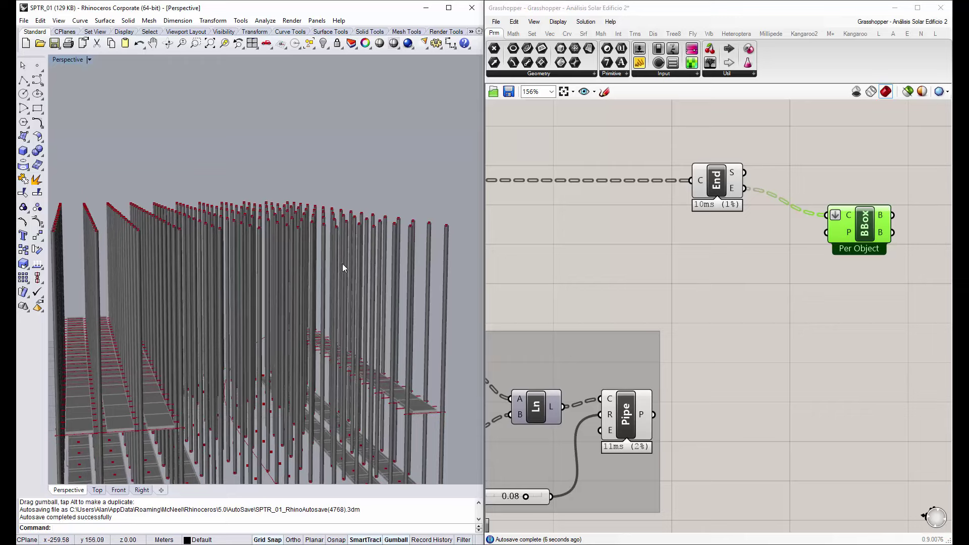
click(730, 261)
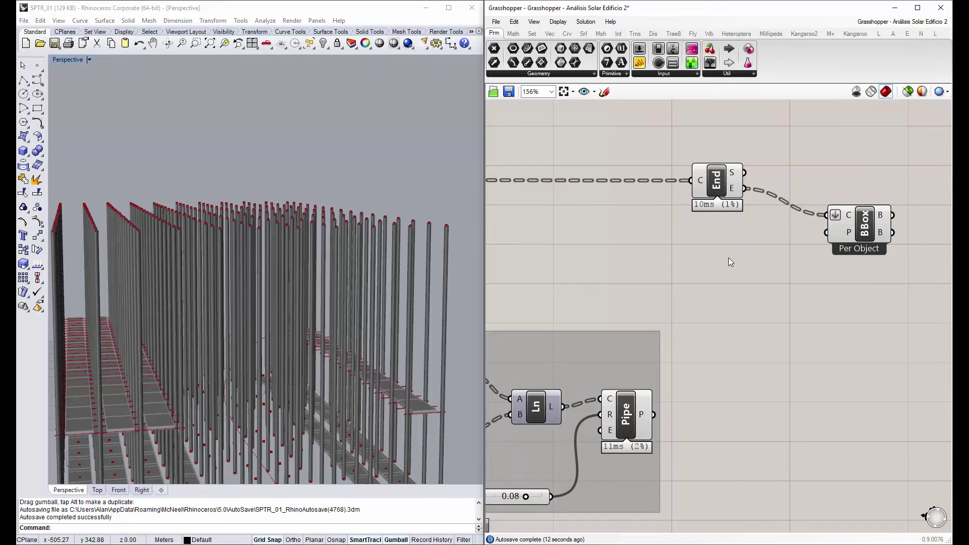
Toggle the Filter component's preview and orbit the Rhino view of columns and slabs
scroll(748, 196, down, 5)
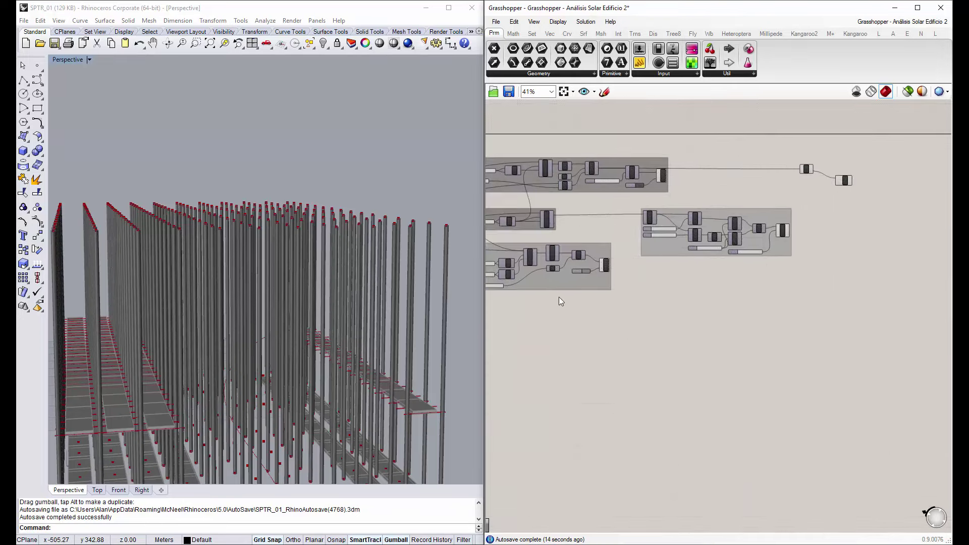
scroll(600, 268, up, 3)
scroll(603, 253, down, 3)
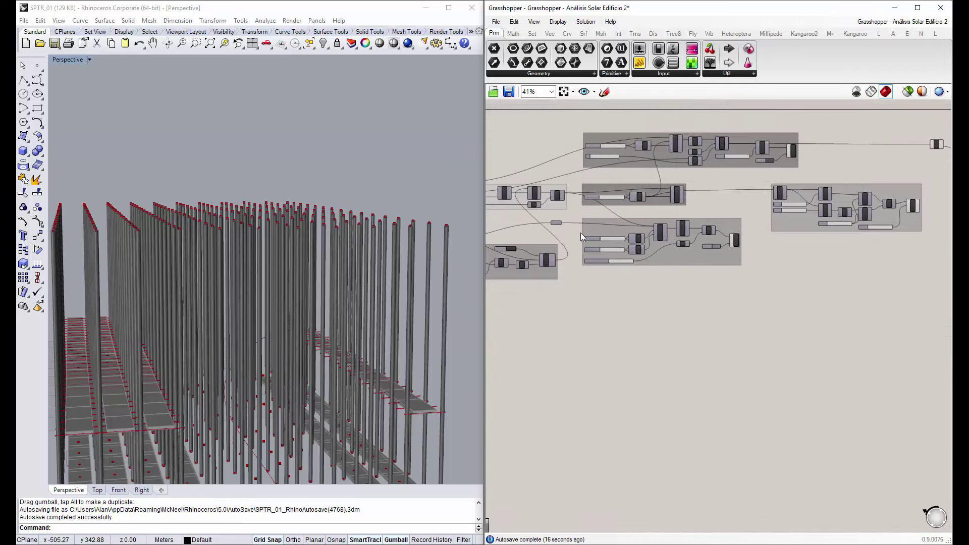
scroll(580, 237, up, 2)
scroll(583, 253, up, 3)
right_click(585, 255)
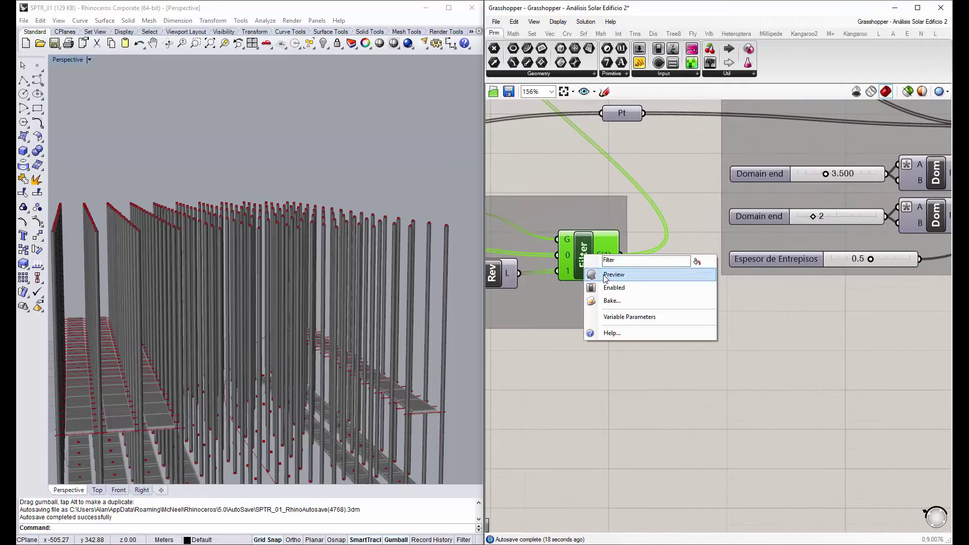
click(614, 274)
mouse_move(314, 253)
right_down()
mouse_move(273, 241)
mouse_move(351, 353)
mouse_move(372, 419)
right_up()
Disable preview on the slab component to hide the green slabs
scroll(384, 417, up, 5)
scroll(400, 411, up, 3)
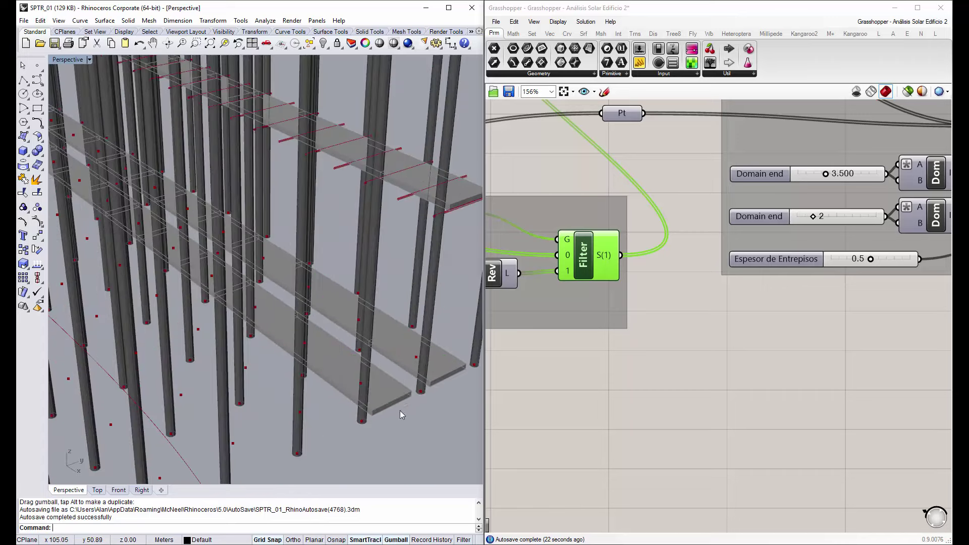
scroll(367, 389, down, 3)
scroll(380, 393, down, 2)
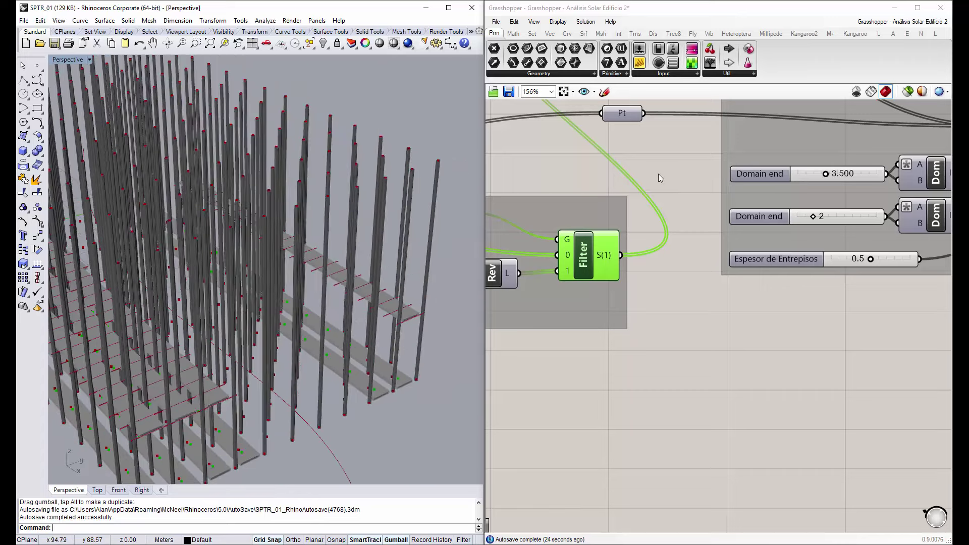
scroll(659, 177, down, 5)
scroll(830, 207, up, 5)
click(789, 230)
right_click(790, 228)
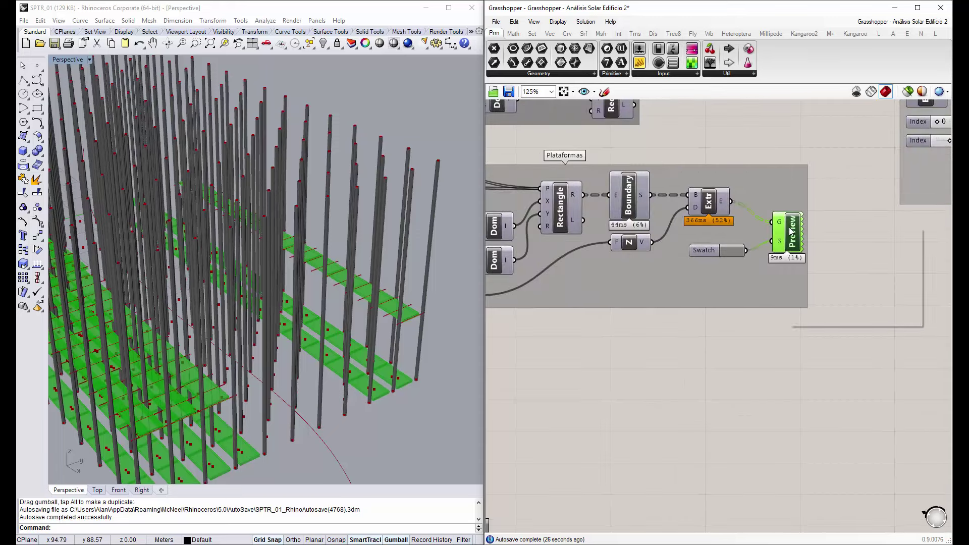
click(811, 248)
Select the Filter and orbit the column grid to see which points it passes
scroll(675, 274, down, 3)
scroll(685, 245, up, 2)
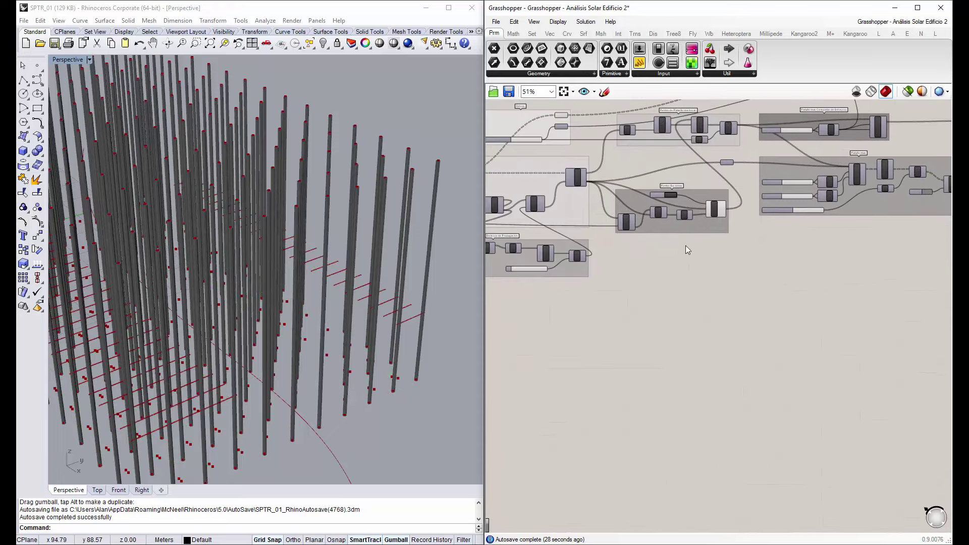
scroll(707, 217, up, 1)
click(718, 211)
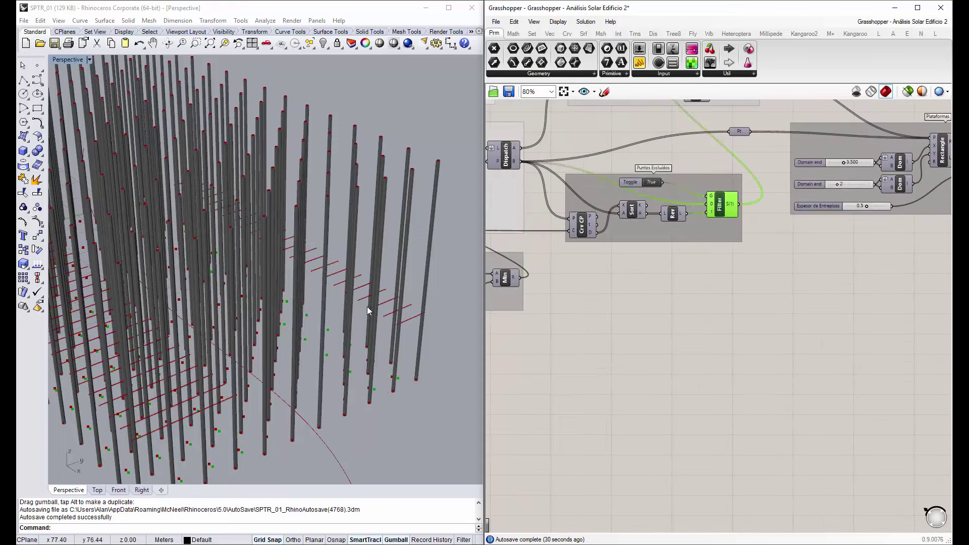
right_drag(368, 309, 327, 306)
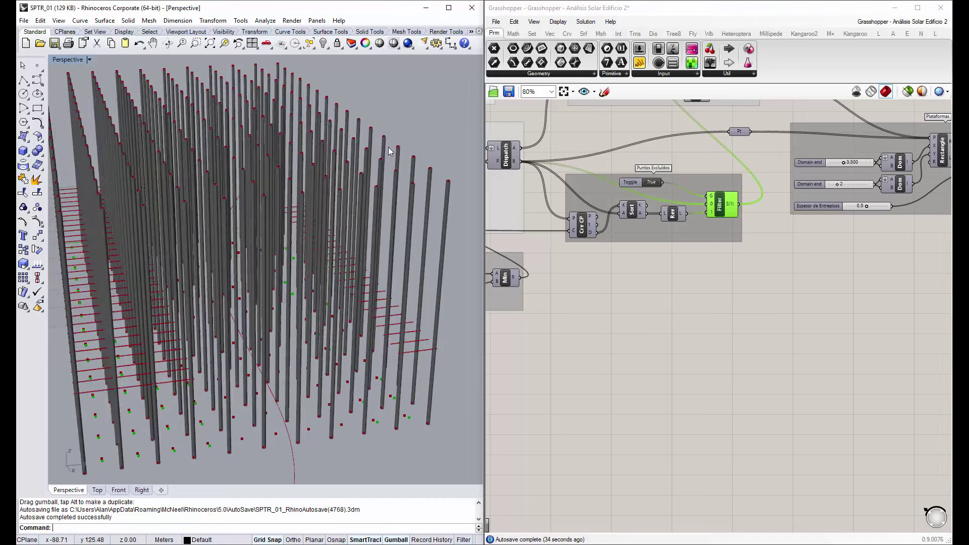
right_drag(344, 191, 258, 348)
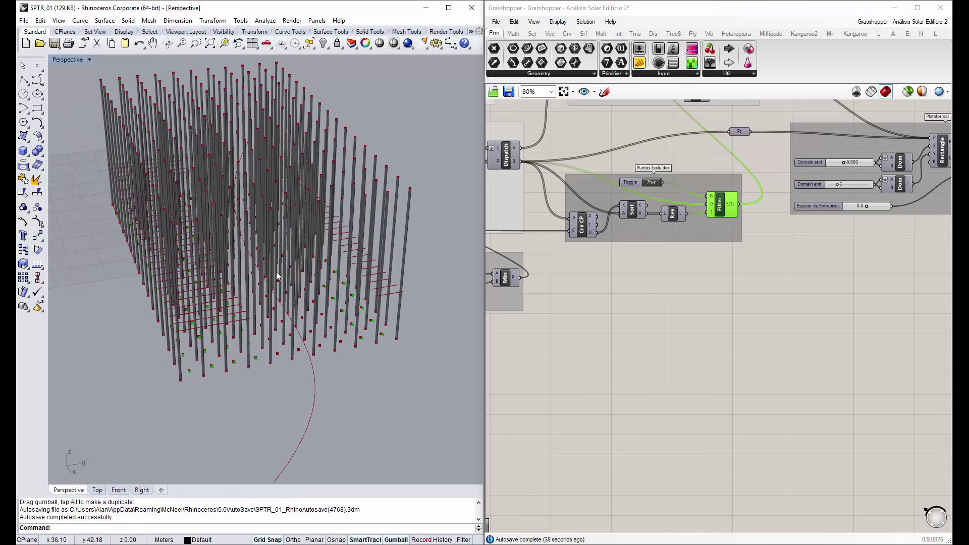
Zoom the Grasshopper canvas back to 100%
scroll(294, 279, down, 2)
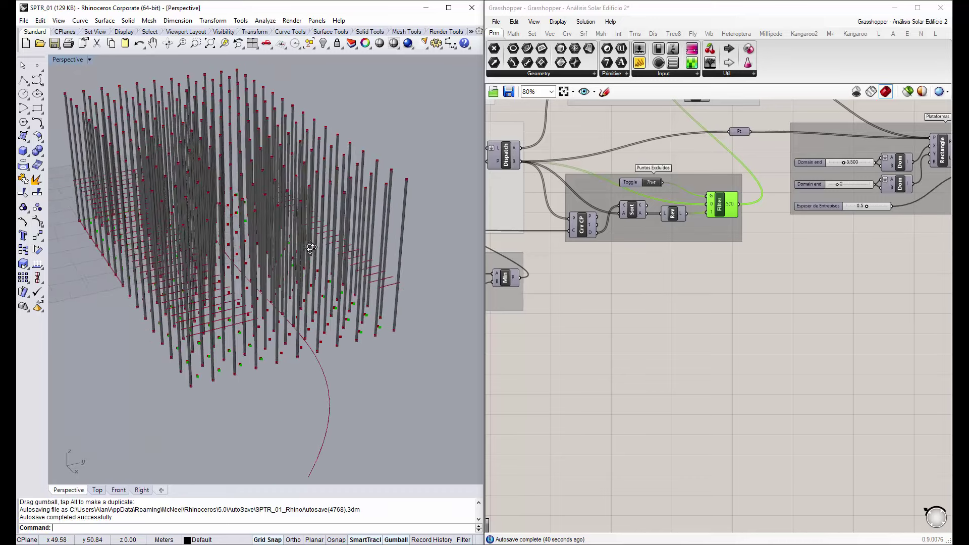
scroll(213, 146, down, 2)
scroll(303, 212, up, 3)
scroll(360, 270, up, 2)
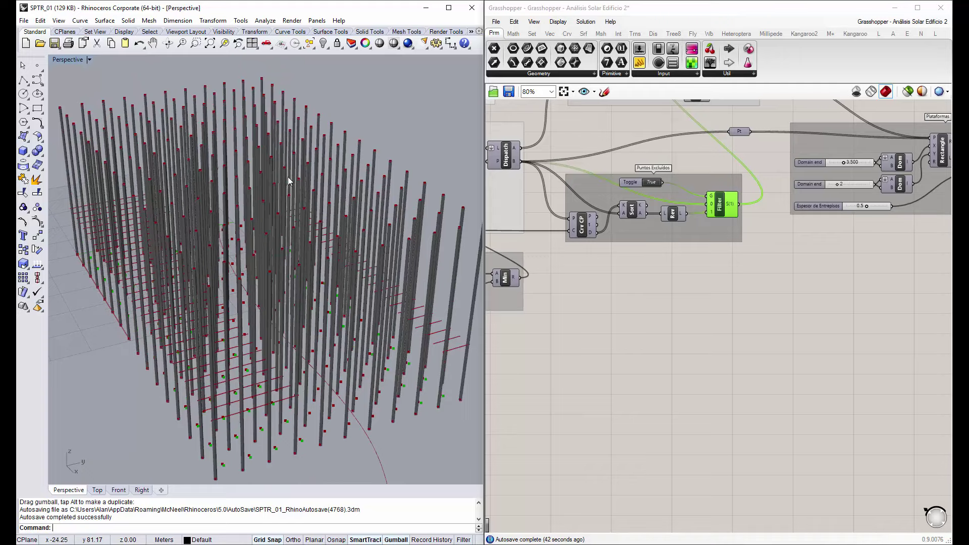
scroll(283, 156, down, 1)
scroll(265, 244, down, 1)
scroll(265, 245, down, 1)
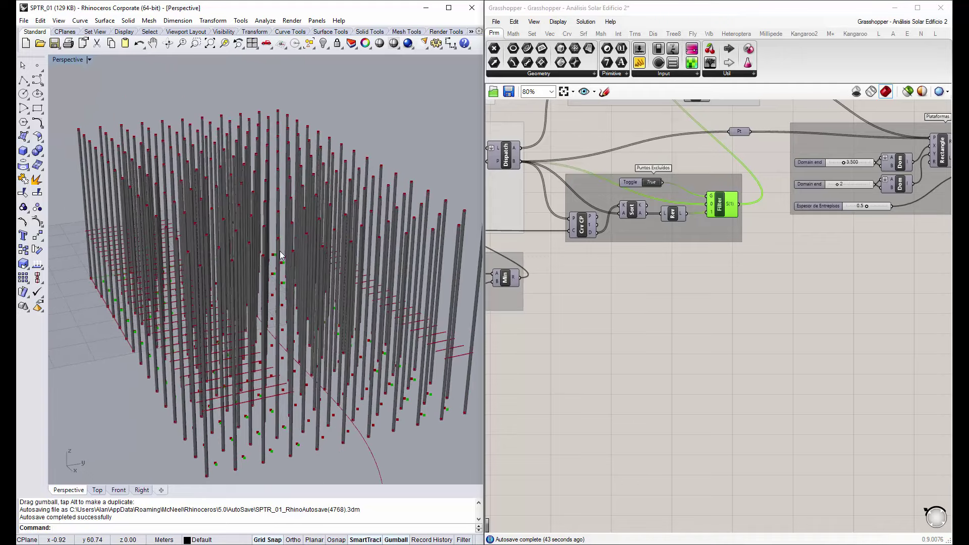
scroll(360, 274, down, 1)
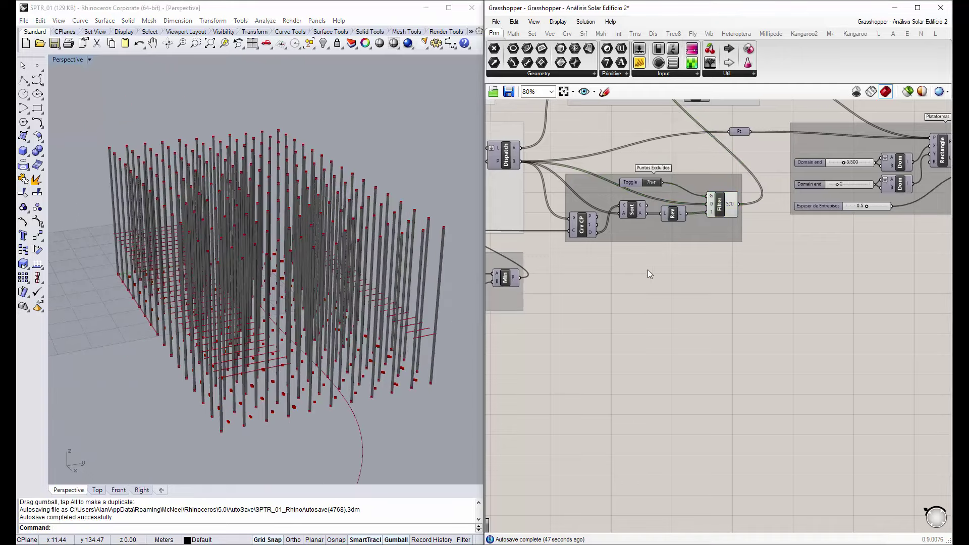
scroll(647, 270, down, 2)
scroll(738, 258, up, 2)
scroll(630, 256, up, 1)
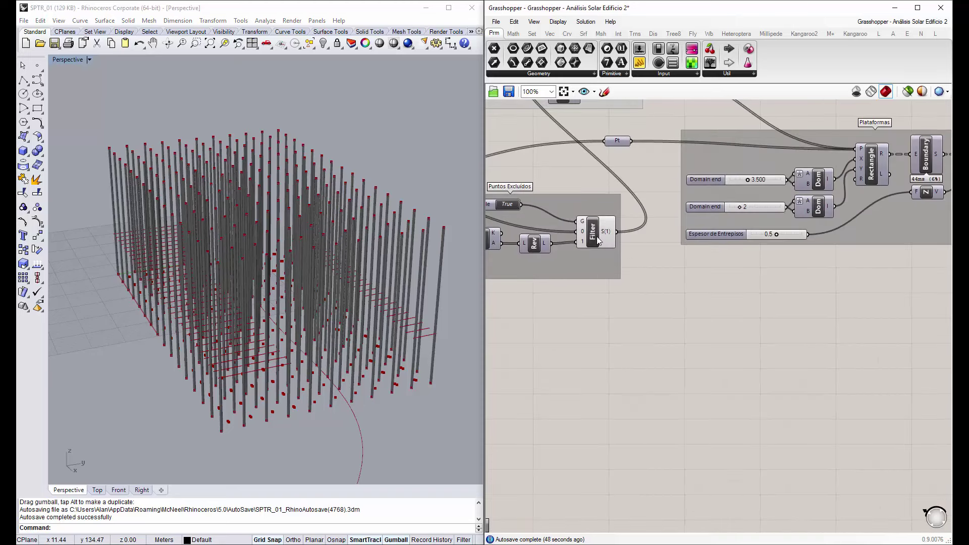
Add a Point parameter and feed the Filter's S output into it
drag(494, 49, 710, 333)
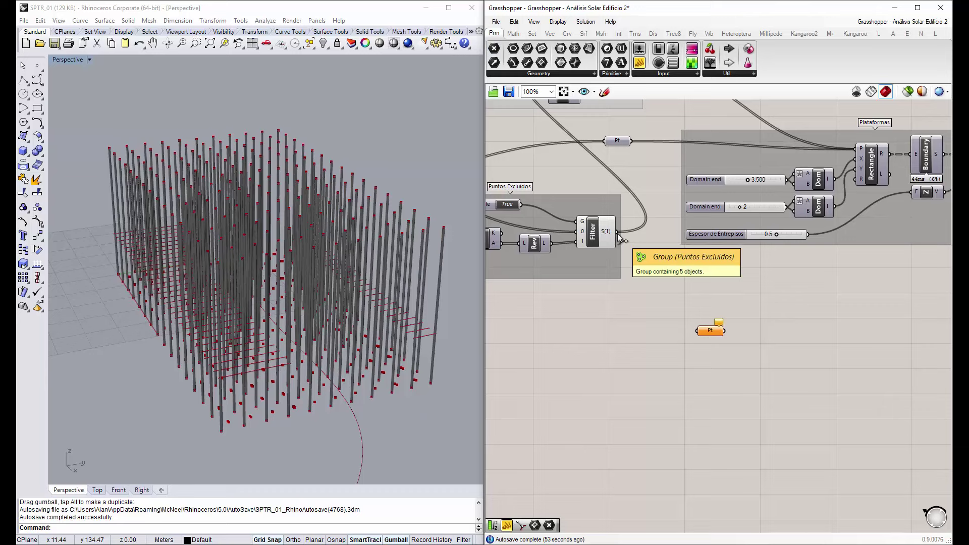
mouse_move(616, 232)
mouse_down()
mouse_move(698, 331)
mouse_move(725, 335)
mouse_up()
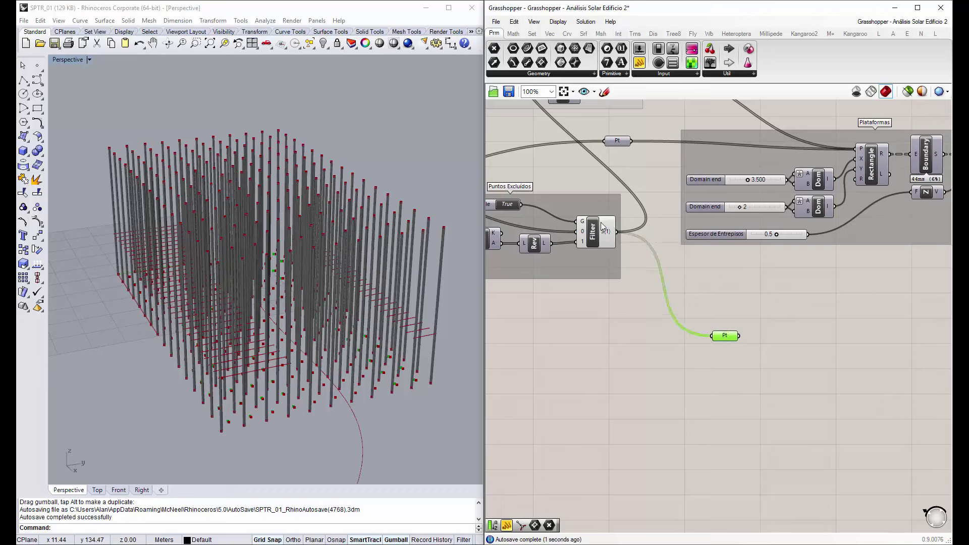
right_click(597, 238)
click(592, 324)
Move the Point parameter up beside the End component
scroll(593, 340, down, 2)
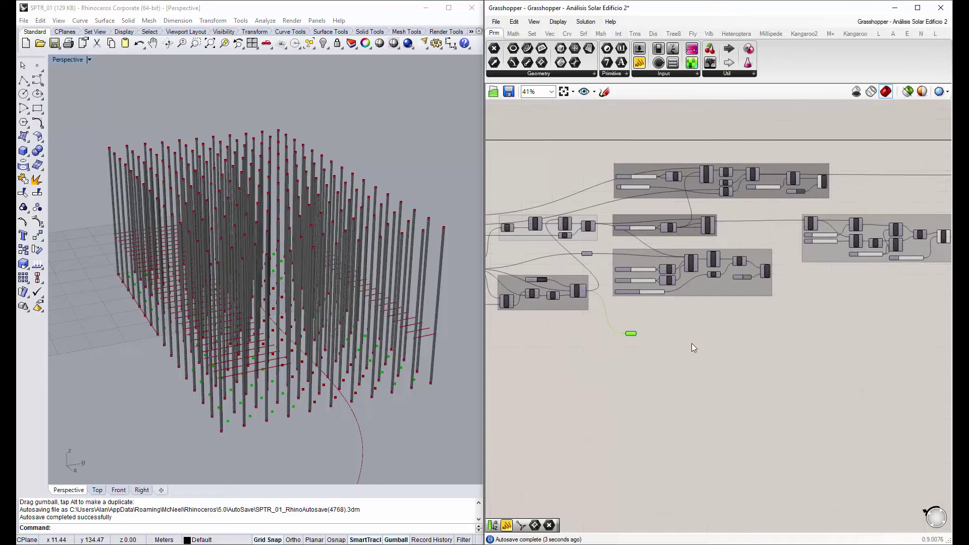
right_drag(692, 343, 594, 353)
drag(536, 335, 892, 150)
right_drag(892, 149, 715, 214)
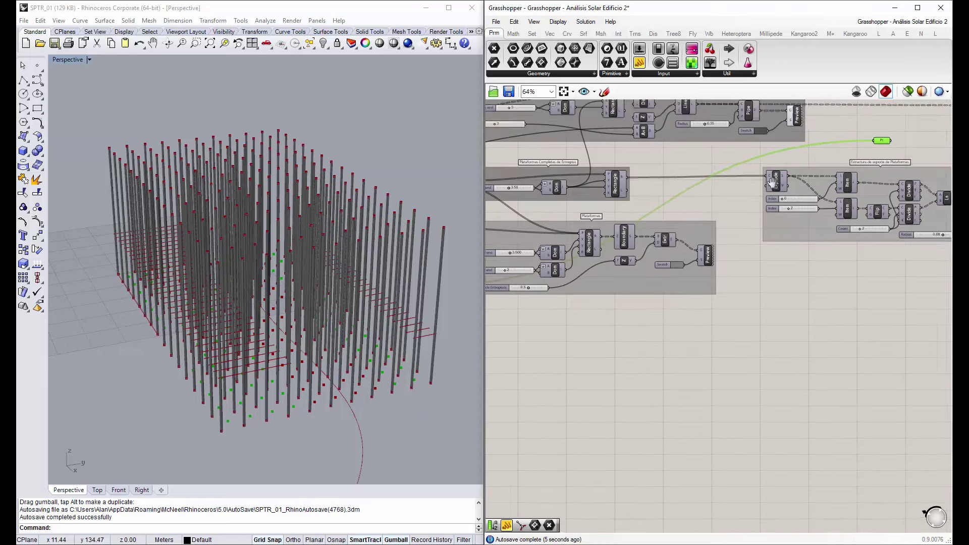
scroll(716, 215, up, 3)
drag(716, 214, 844, 151)
right_drag(844, 151, 690, 254)
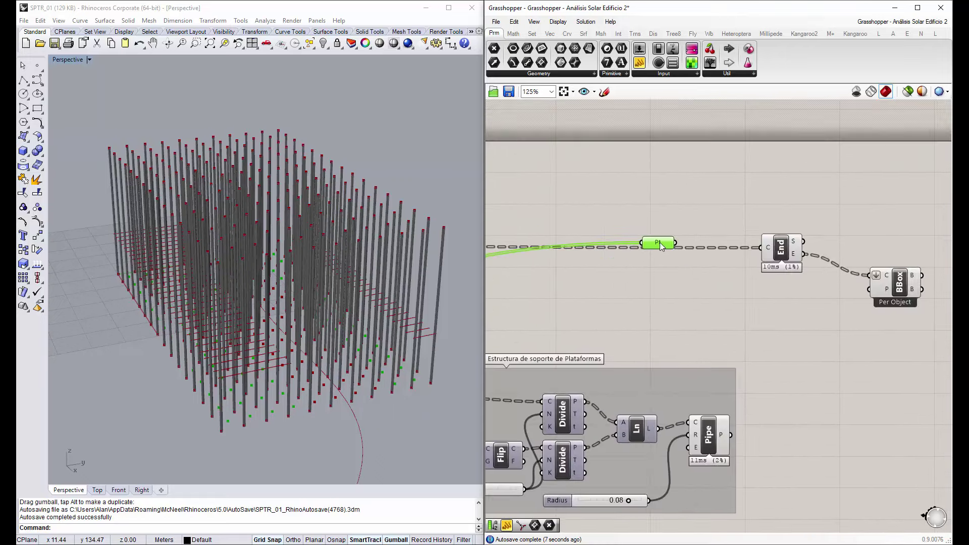
drag(663, 247, 790, 227)
right_drag(829, 206, 693, 214)
scroll(690, 214, up, 1)
Select the Point parameter to highlight its points, then deselect and recentre the canvas
click(676, 211)
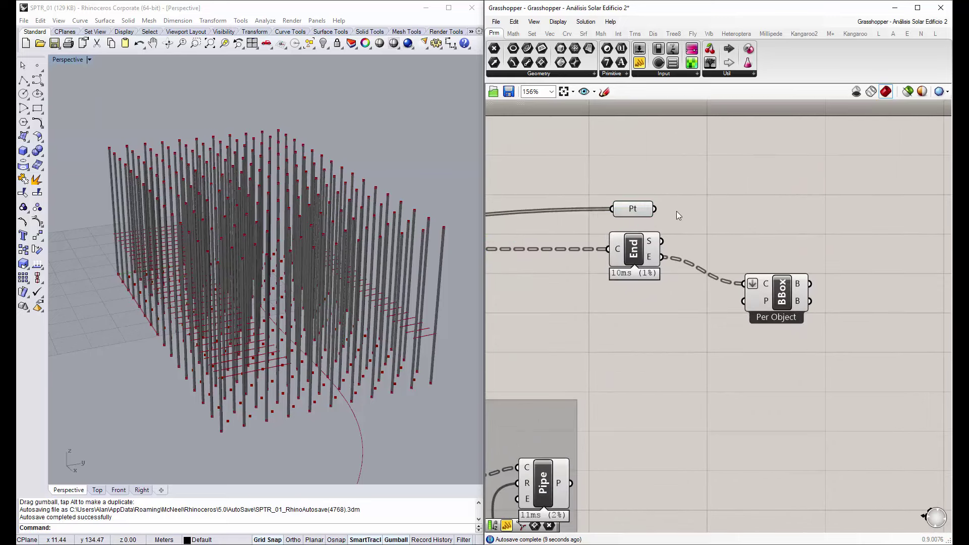
click(628, 210)
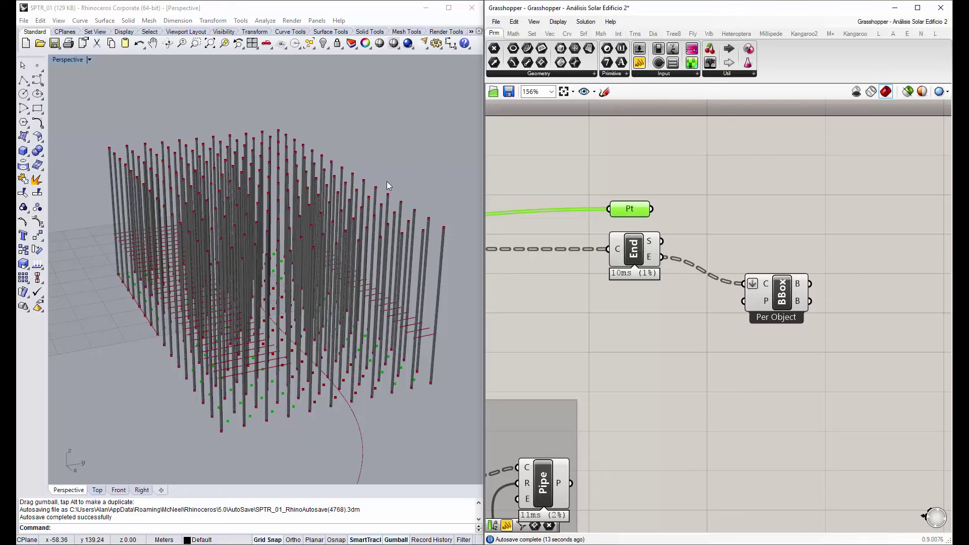
click(702, 209)
right_drag(696, 211, 679, 214)
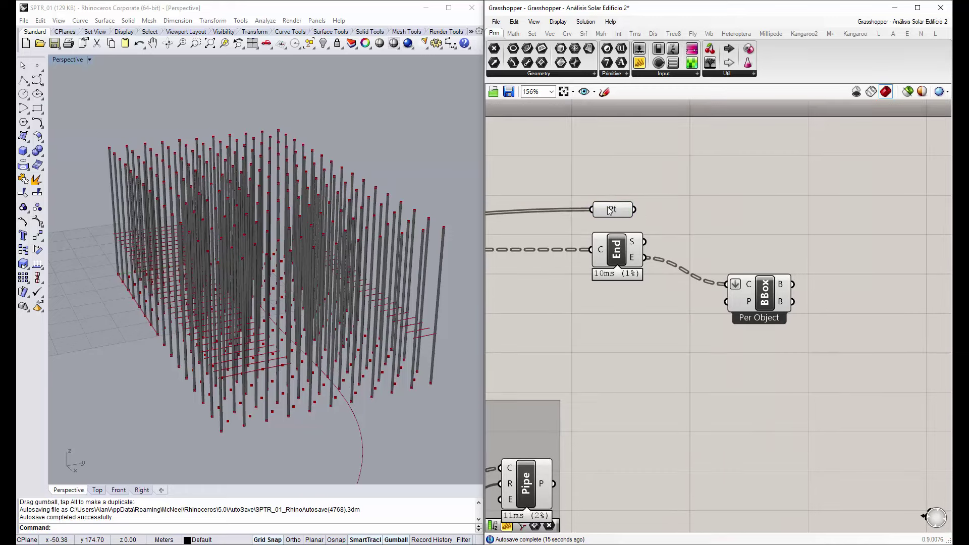
Name the Pt parameter 'Puntos a Reflejar en la Cubierta' and shift it slightly right
right_click(616, 211)
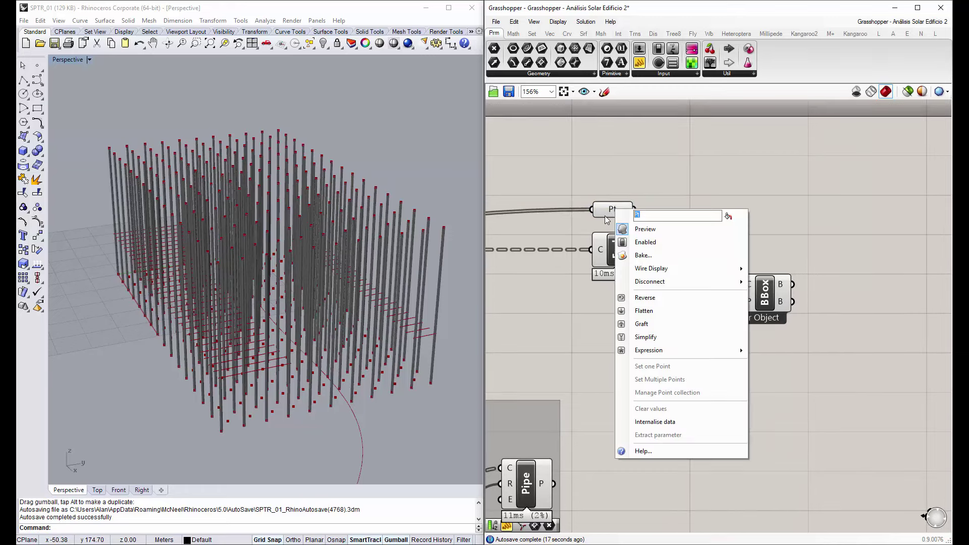
text(untos a )
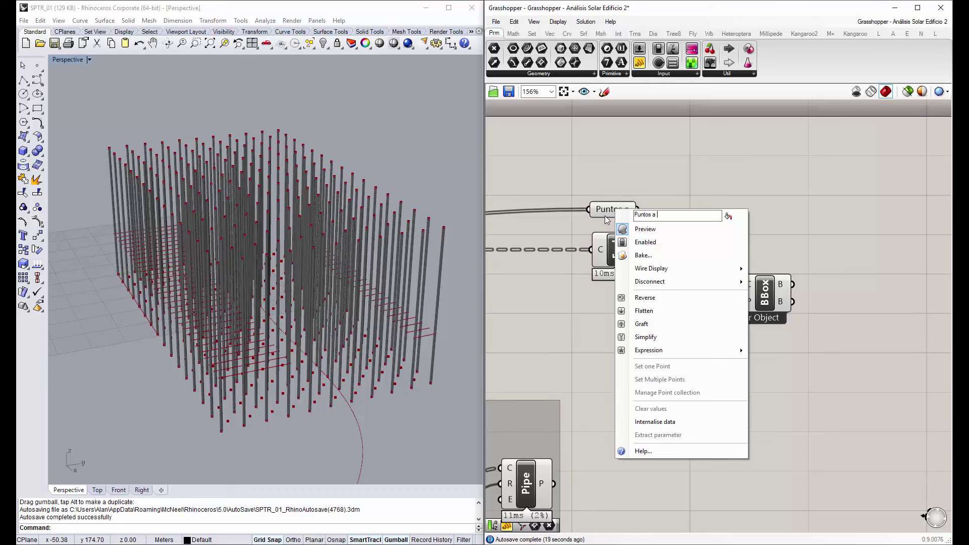
text(r)
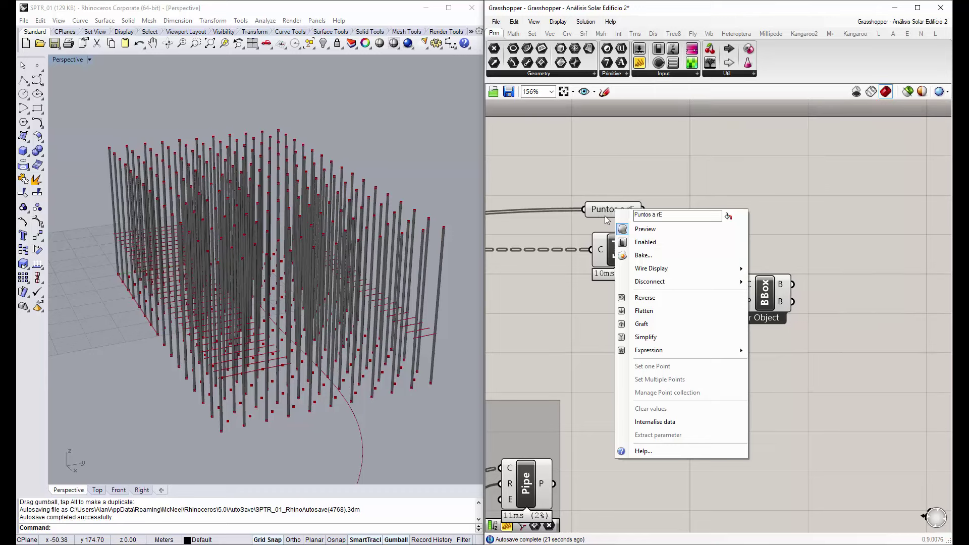
key(BackSpace)
text(Ref)
text(leja)
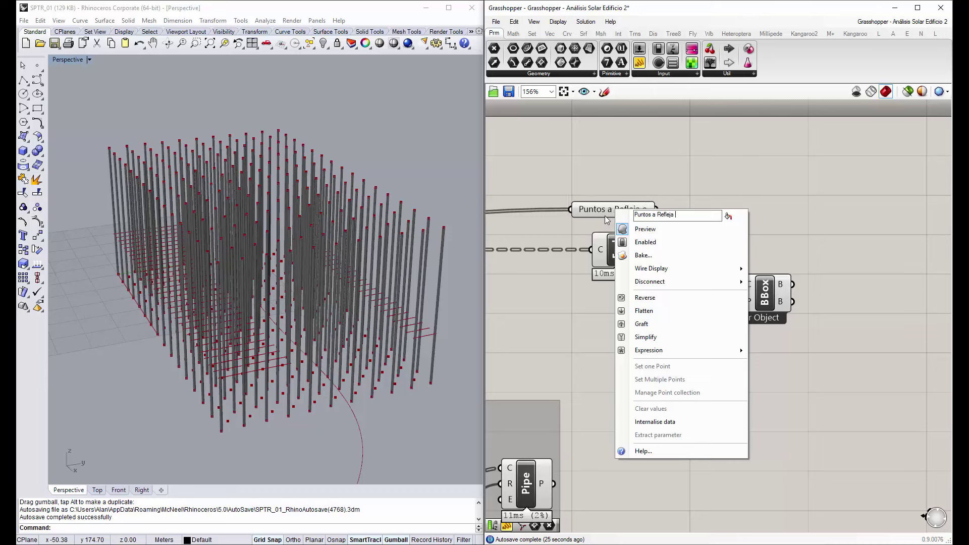
text(r en la )
text(Cubierta)
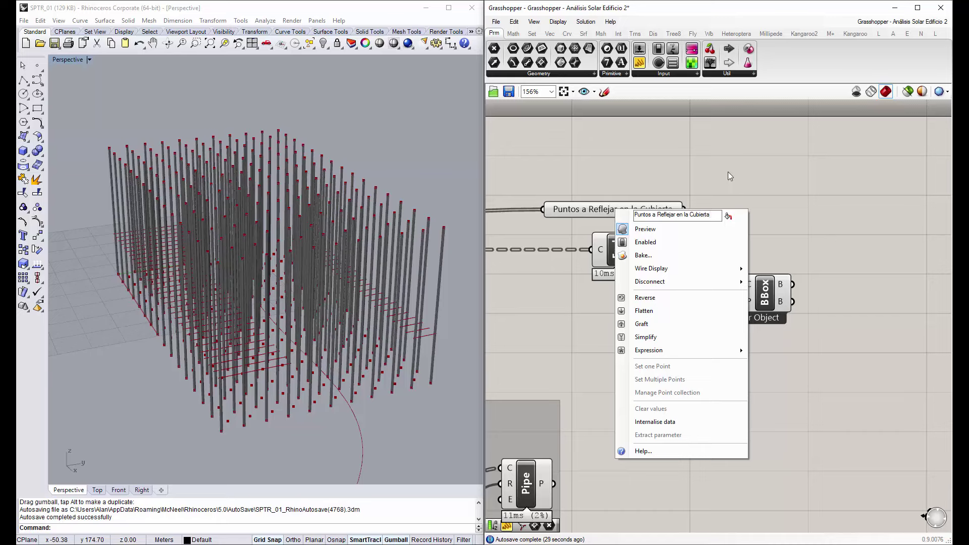
key(Return)
drag(616, 211, 661, 205)
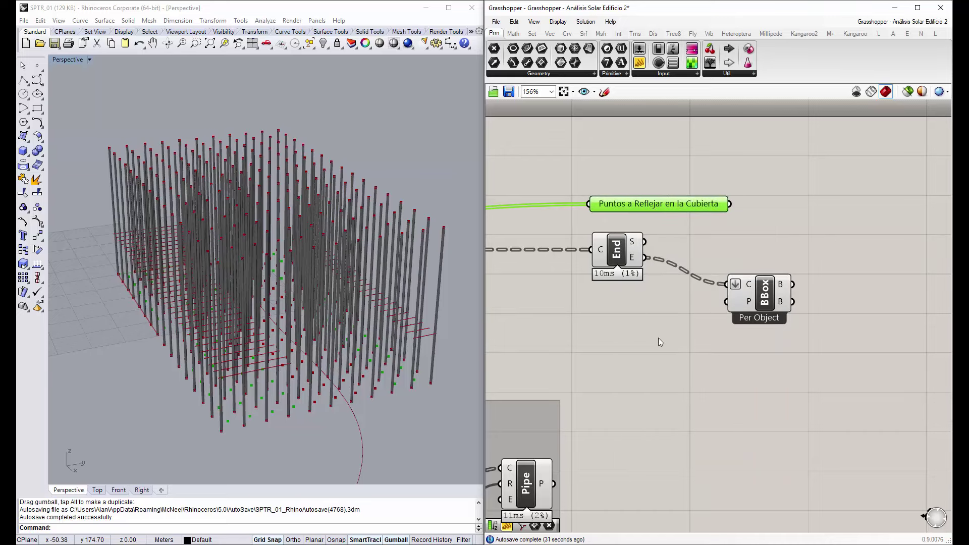
Move the BBox component left, closer to the End component
drag(658, 338, 589, 131)
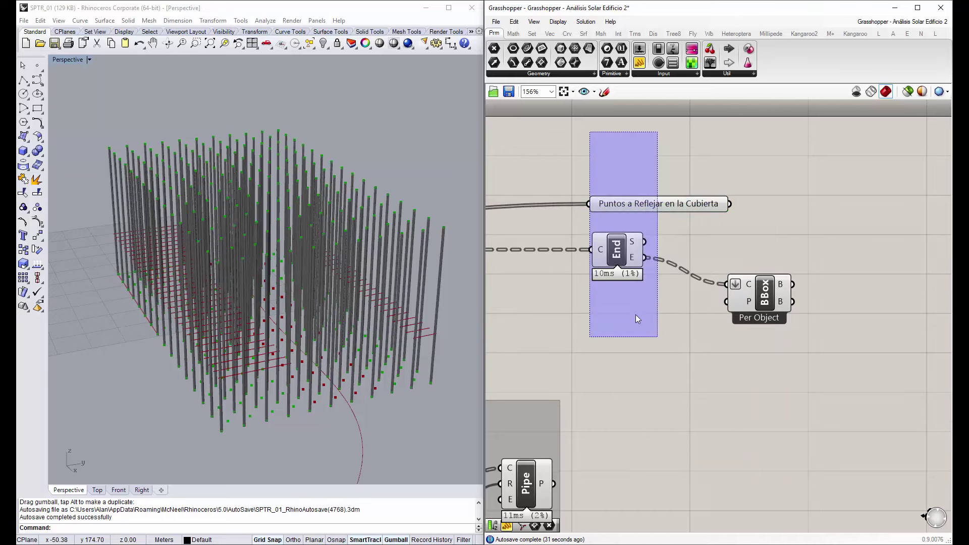
click(652, 280)
scroll(611, 262, down, 2)
mouse_move(364, 237)
right_down()
mouse_move(346, 234)
mouse_move(419, 342)
right_up()
drag(722, 289, 693, 289)
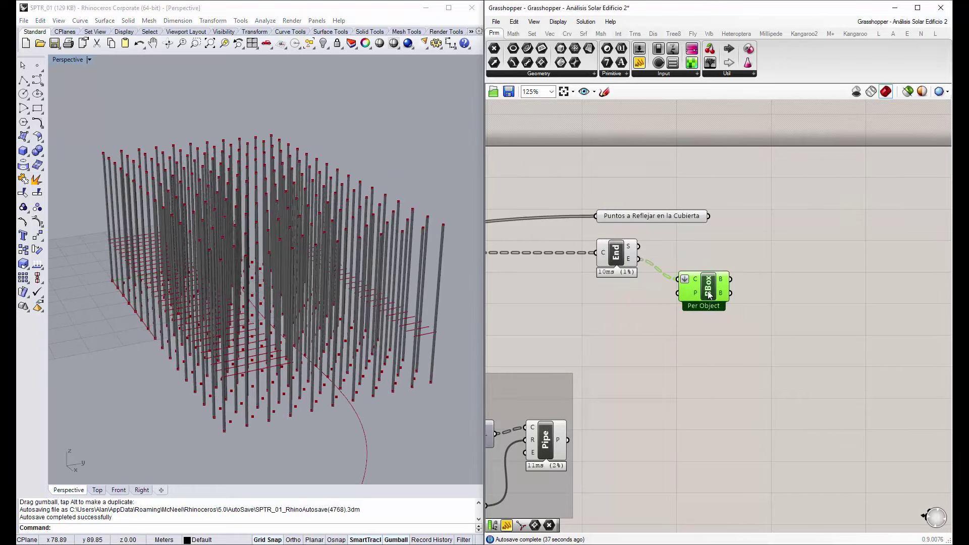
click(714, 343)
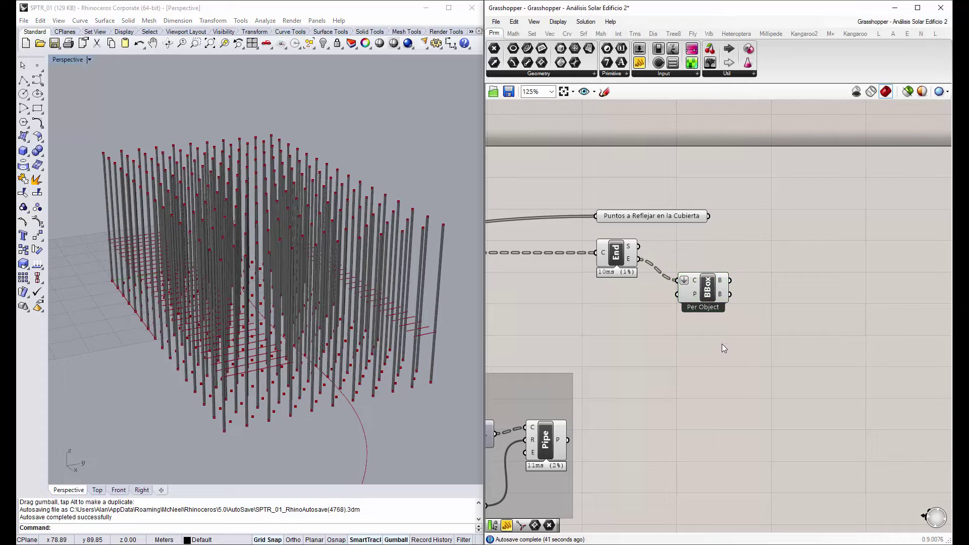
Recentre the canvas on End and BBox and save the definition
right_drag(321, 243, 329, 241)
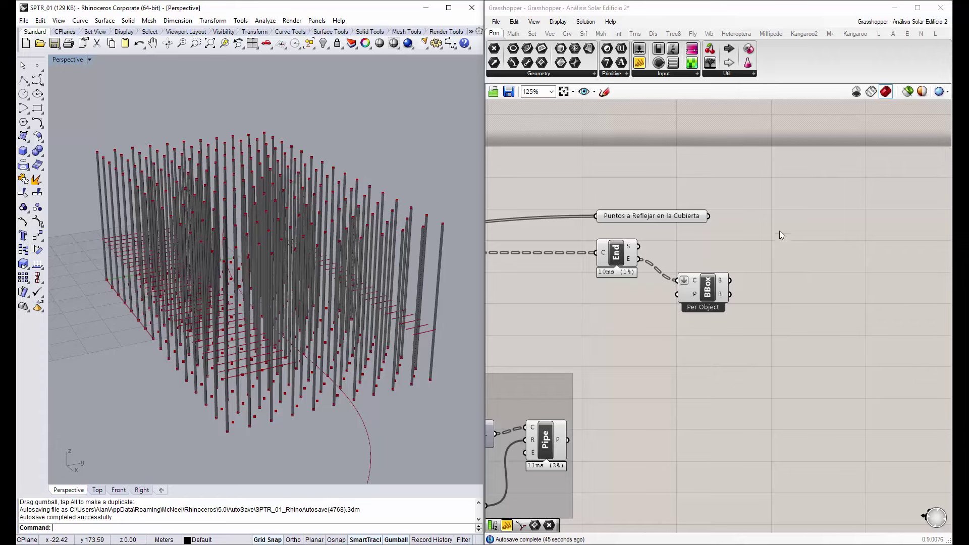
click(699, 300)
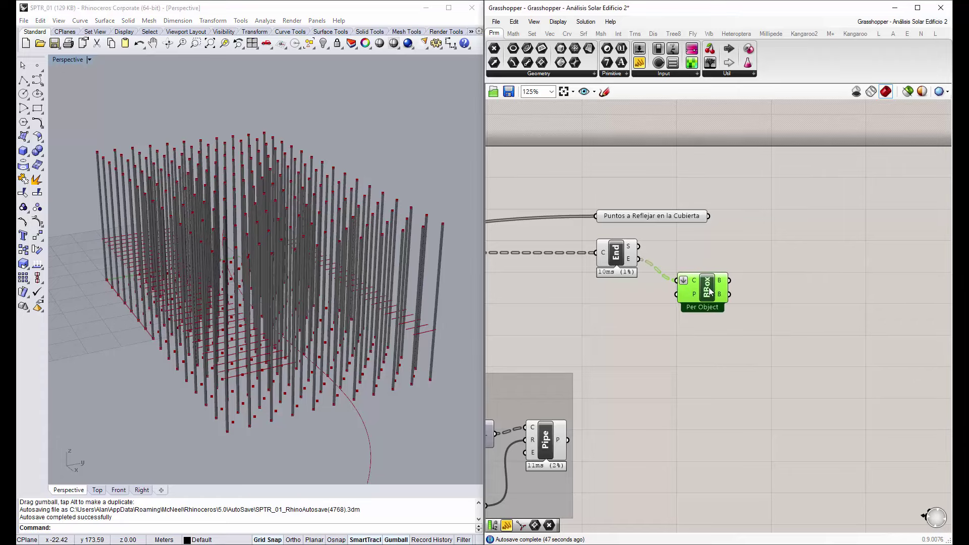
click(713, 351)
right_drag(734, 266, 695, 271)
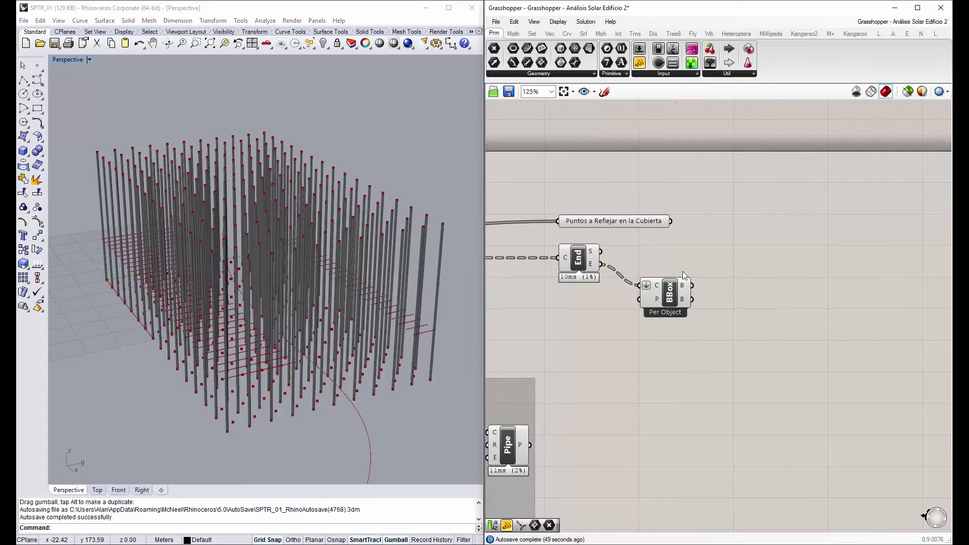
click(508, 92)
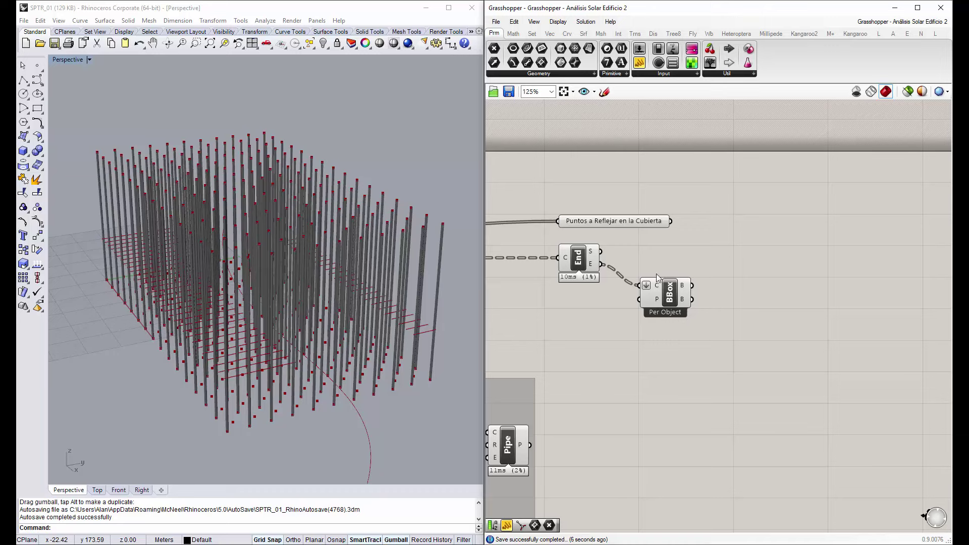
Abandon a 'depred' component search and show the Surface tab containing Deconstruct Brep
double_click(737, 237)
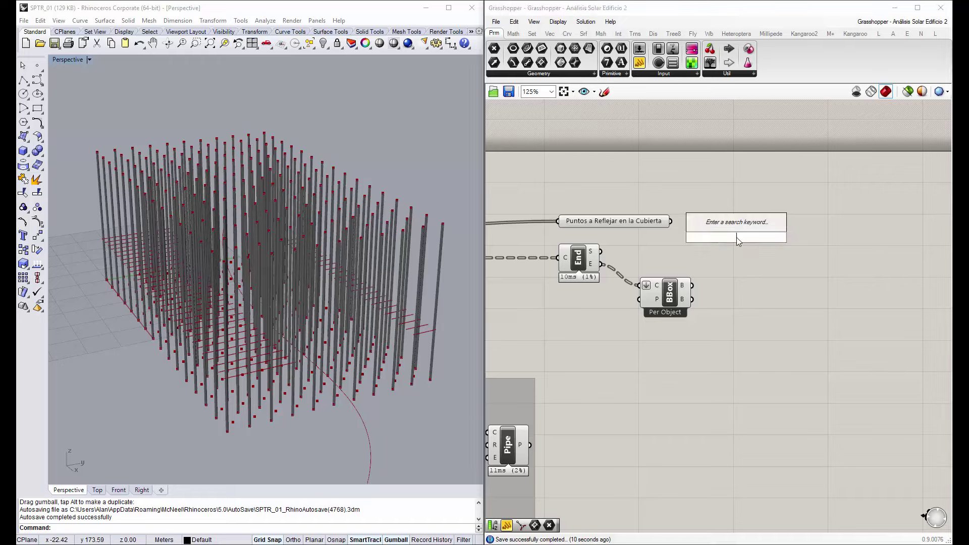
text(depr)
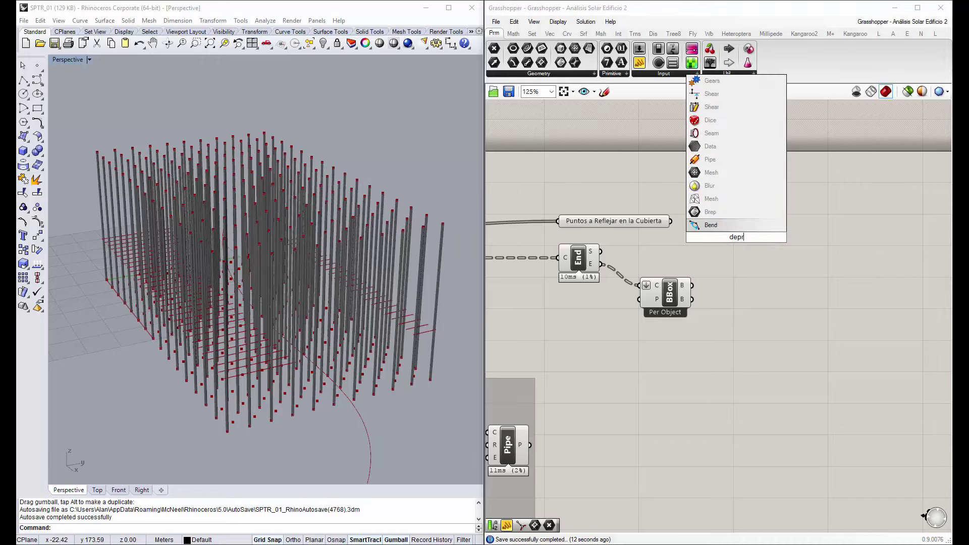
text(ed)
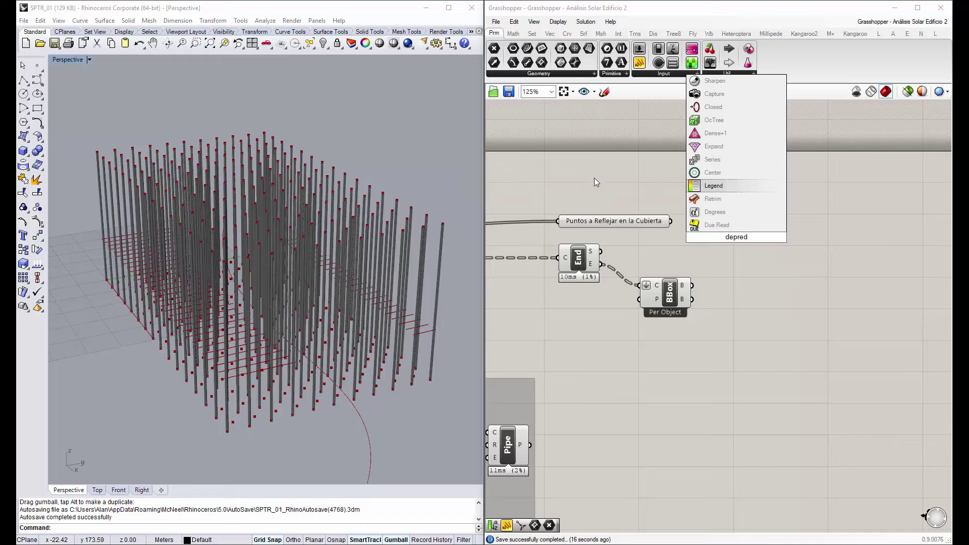
key(Escape)
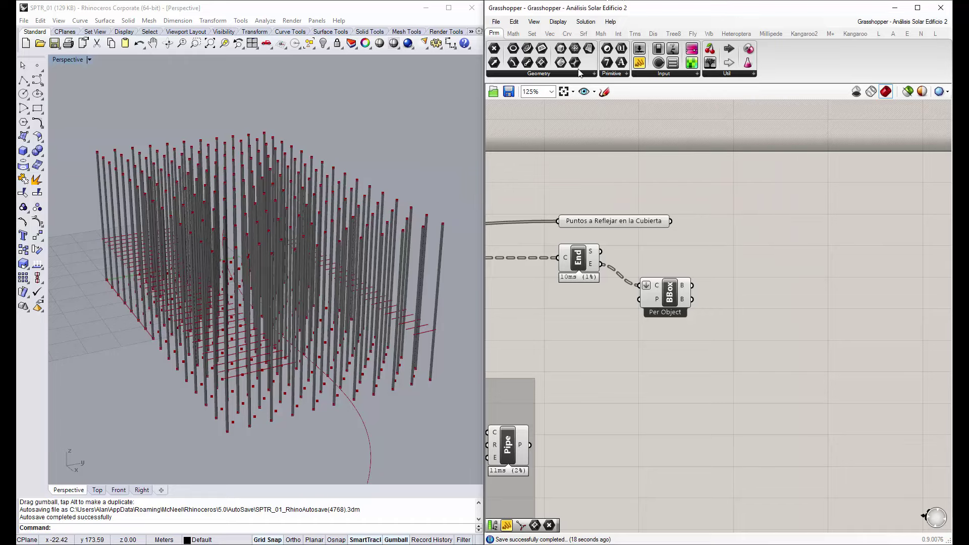
click(583, 34)
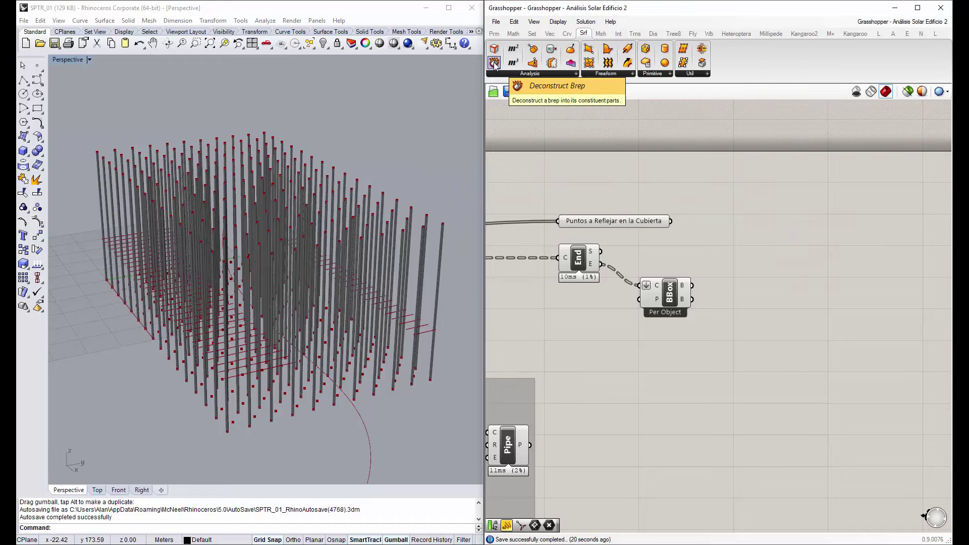
Place a Deconstruct Brep component on the canvas below-right of BBox
drag(494, 63, 784, 271)
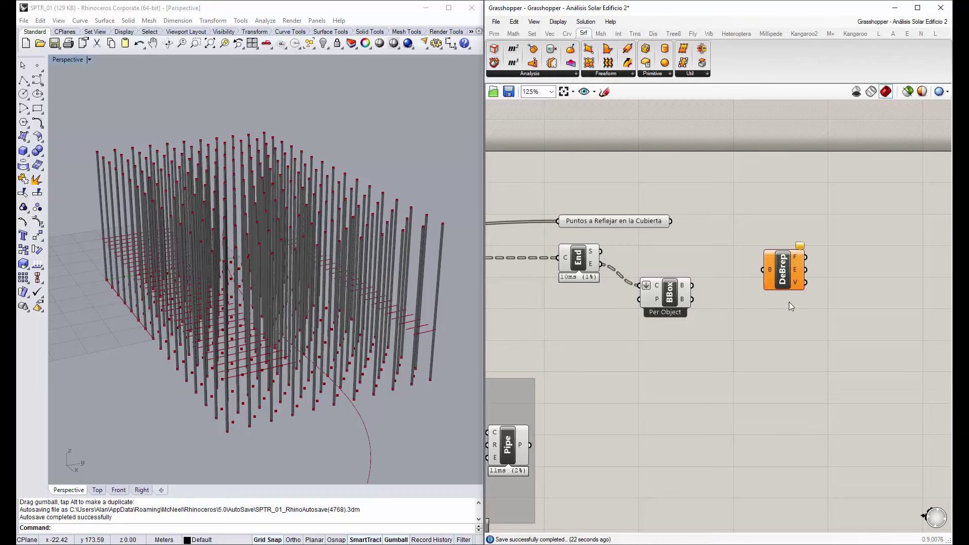
click(785, 268)
drag(782, 272, 758, 288)
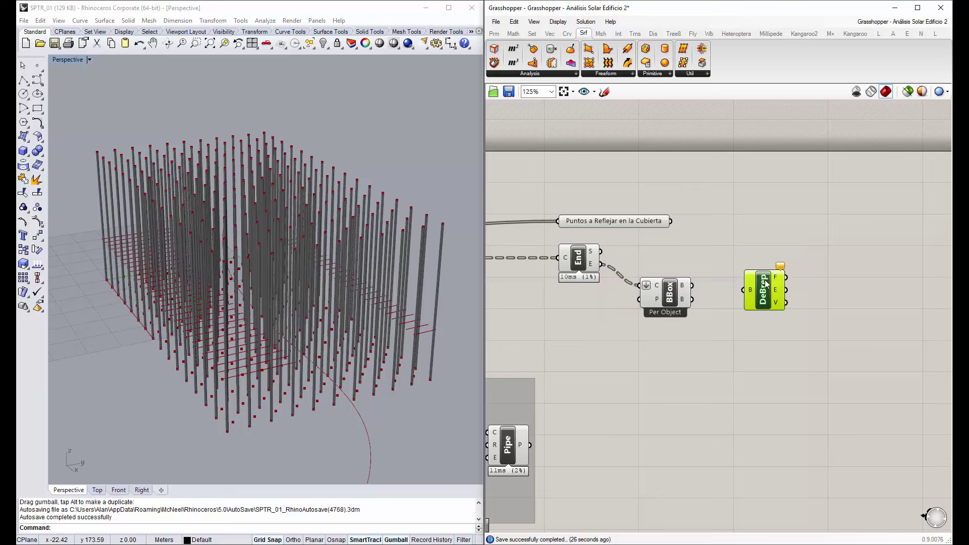
click(678, 347)
Try Union Box on the Bounding Box, then revert to one box per object
right_click(669, 296)
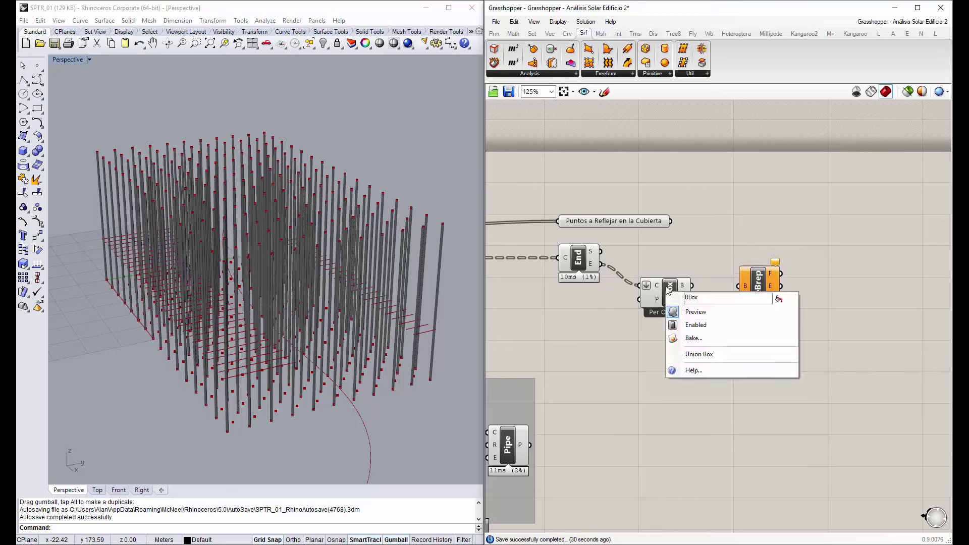
click(699, 354)
right_drag(310, 235, 203, 104)
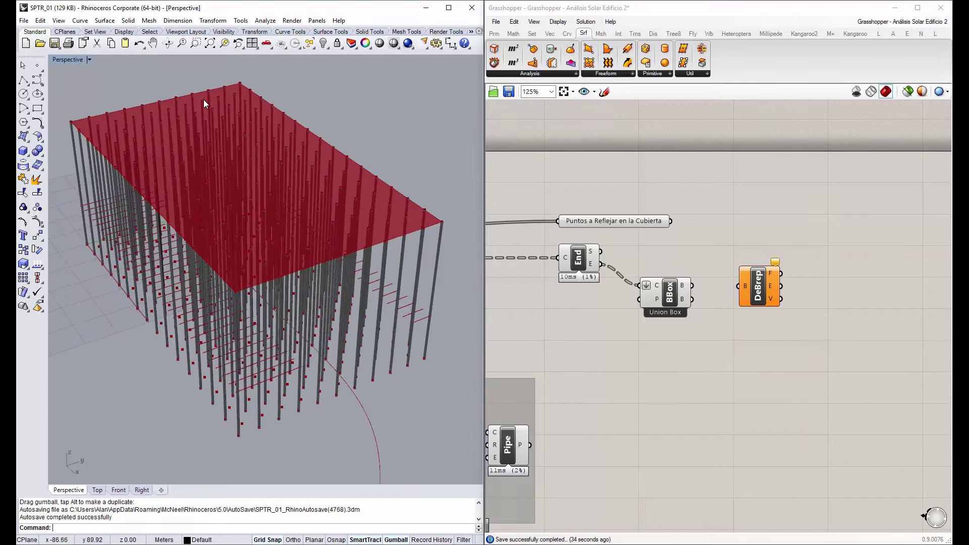
scroll(205, 98, up, 2)
right_click(667, 292)
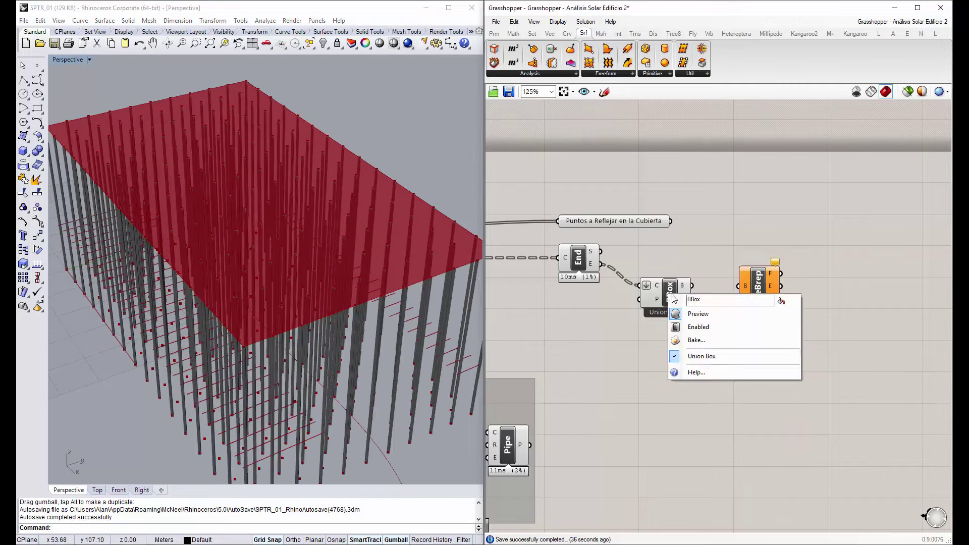
click(700, 358)
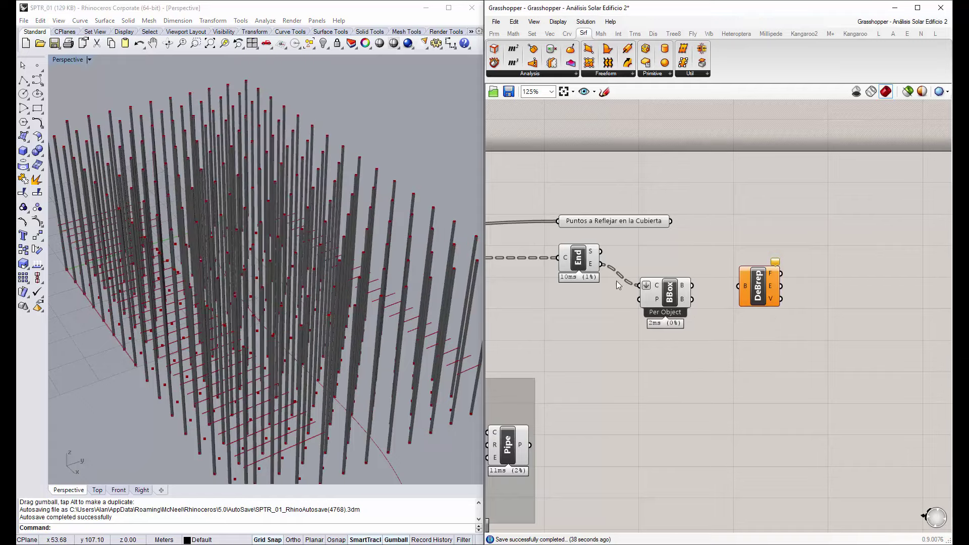
Turn Union Box back on so one box encloses all columns
right_drag(360, 216, 510, 201)
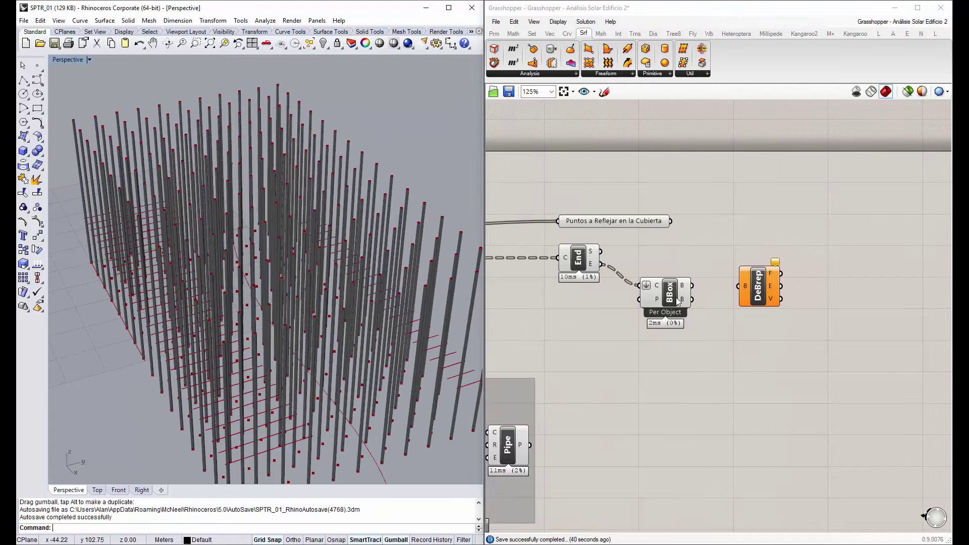
right_drag(676, 301, 671, 295)
right_click(667, 292)
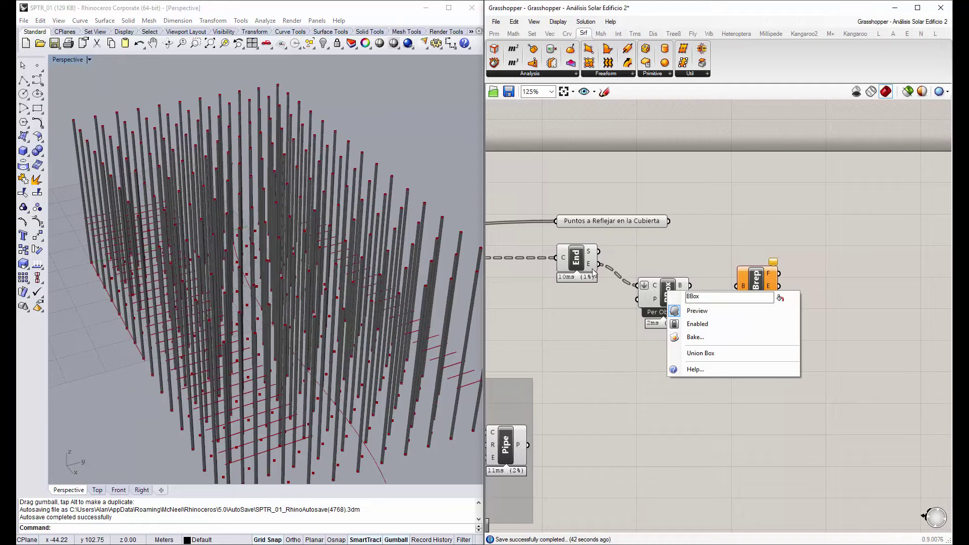
click(696, 353)
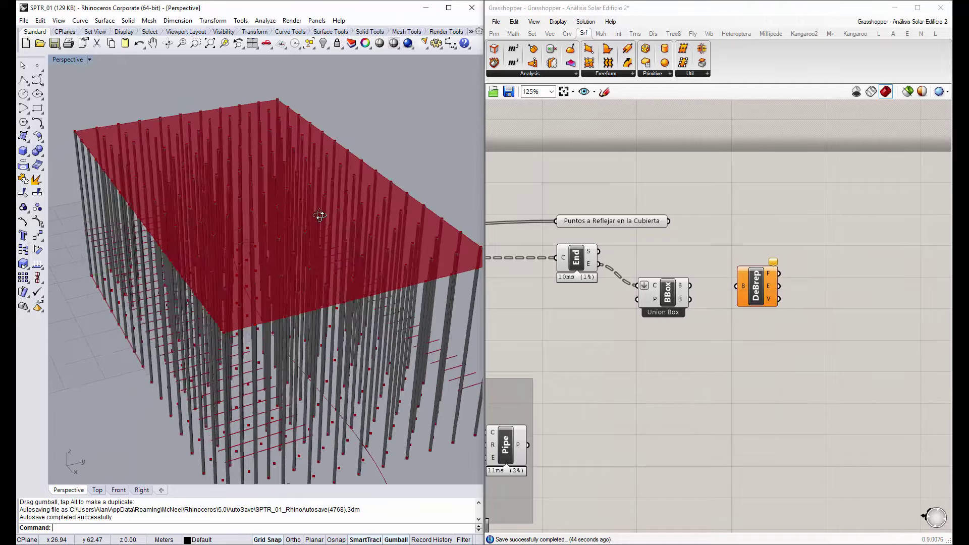
mouse_move(320, 214)
right_down()
mouse_move(318, 245)
mouse_move(619, 330)
right_up()
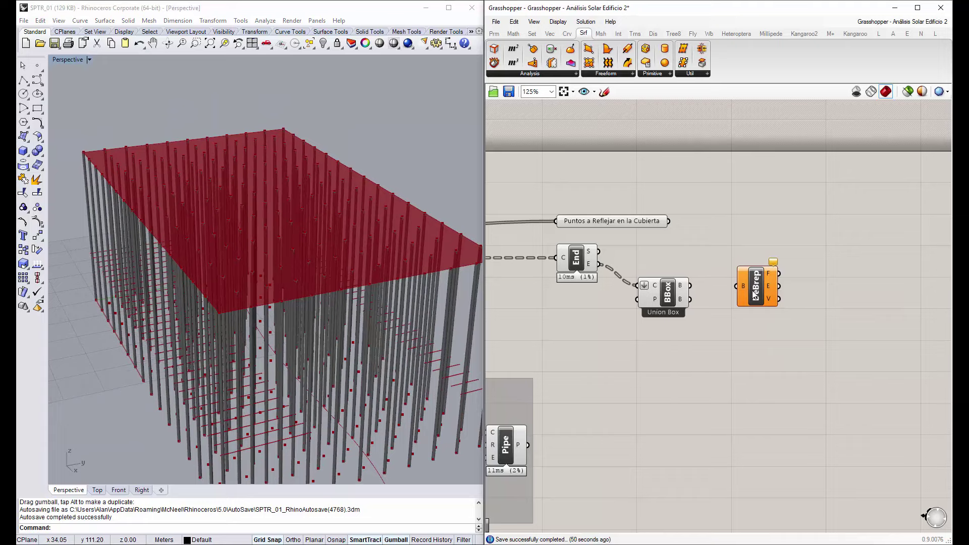
drag(754, 290, 752, 272)
Wire the Bounding Box's B output into Deconstruct Brep's B input
click(730, 345)
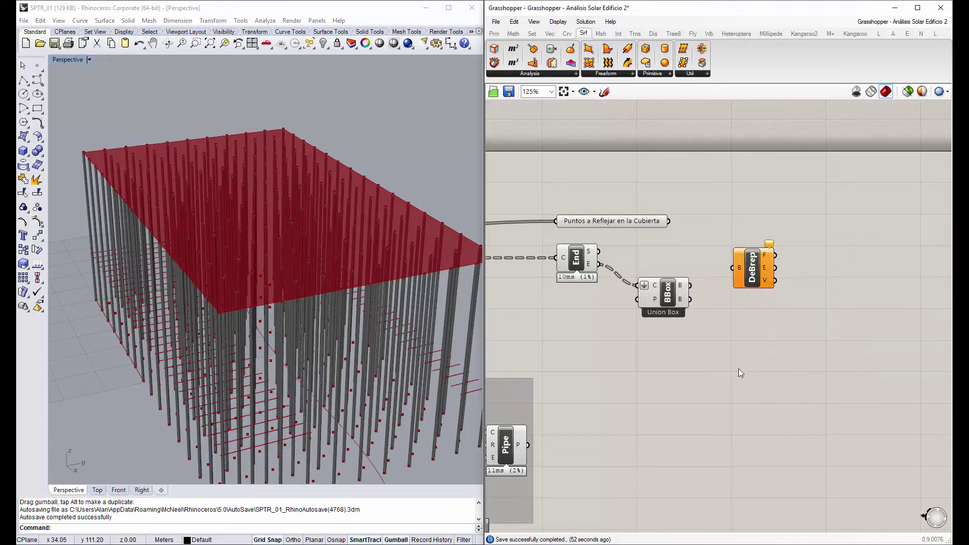
drag(690, 286, 734, 268)
click(752, 270)
drag(752, 270, 749, 257)
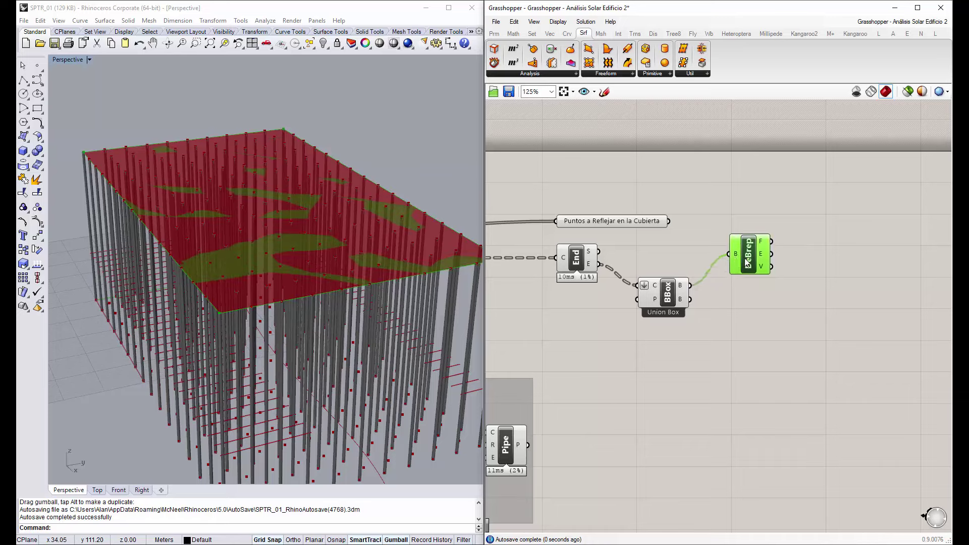
Hide the Bounding Box preview and inspect Deconstruct Brep's box faces in Rhino
click(667, 293)
right_click(668, 294)
click(697, 314)
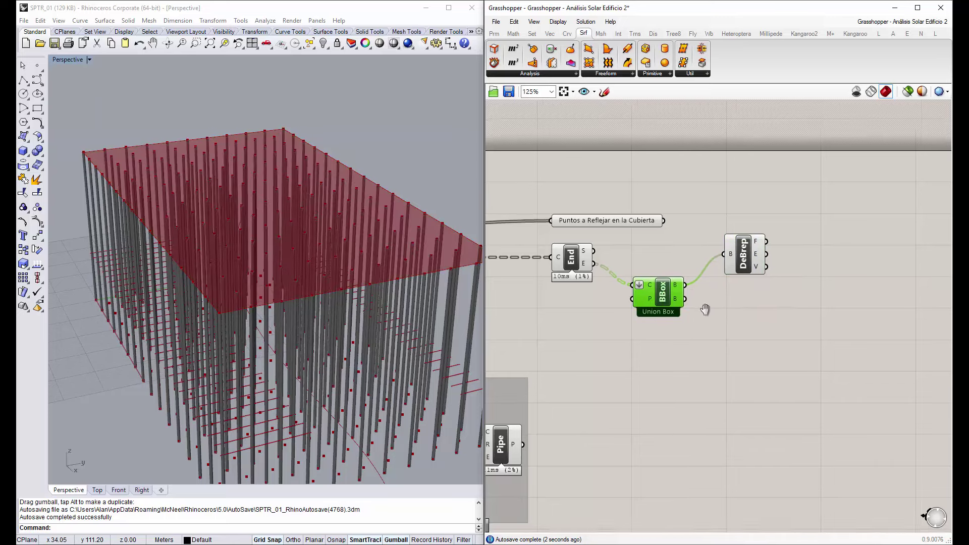
right_drag(704, 310, 673, 313)
click(715, 270)
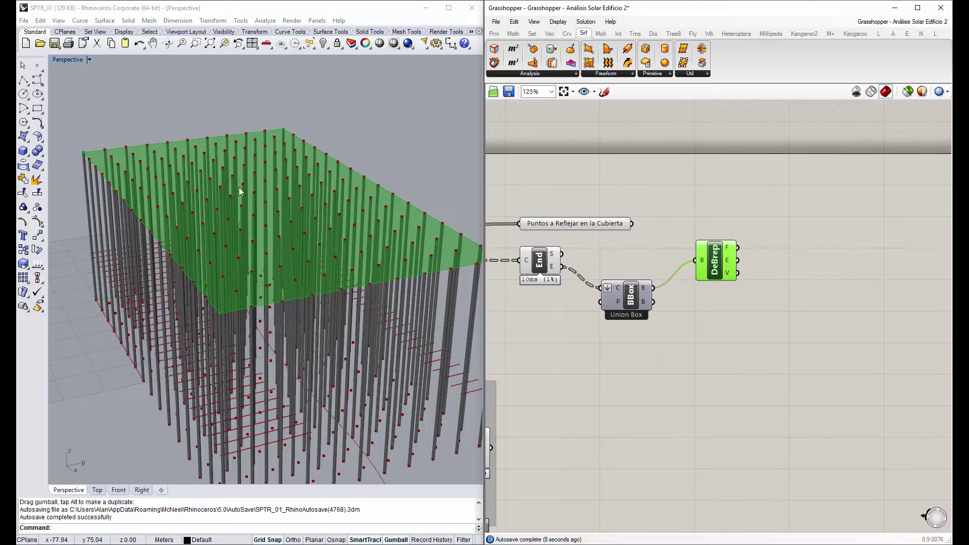
mouse_move(242, 179)
right_down()
mouse_move(246, 192)
mouse_move(251, 177)
right_up()
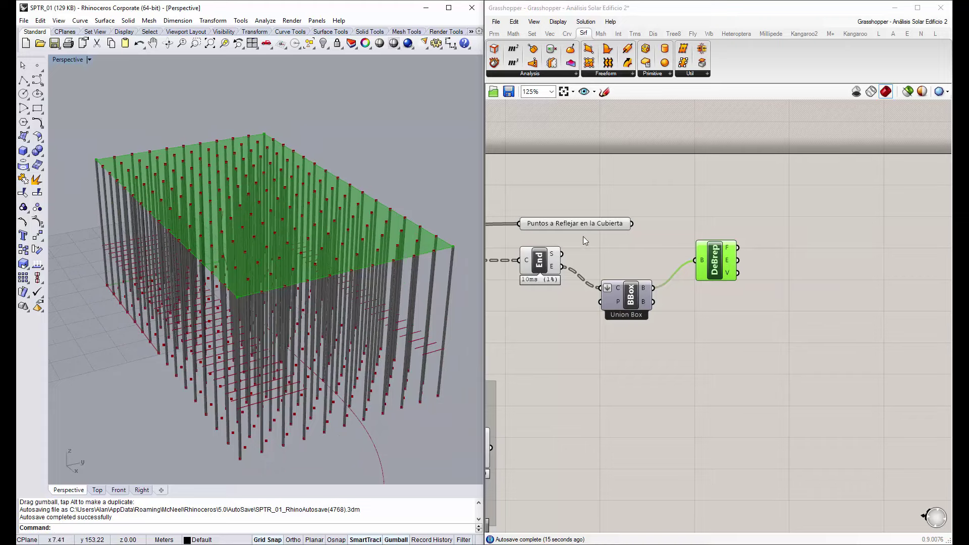
drag(720, 273, 709, 275)
Check End's options and preview the 'Puntos a Reflejar en la Cubierta' points
right_drag(625, 334, 631, 335)
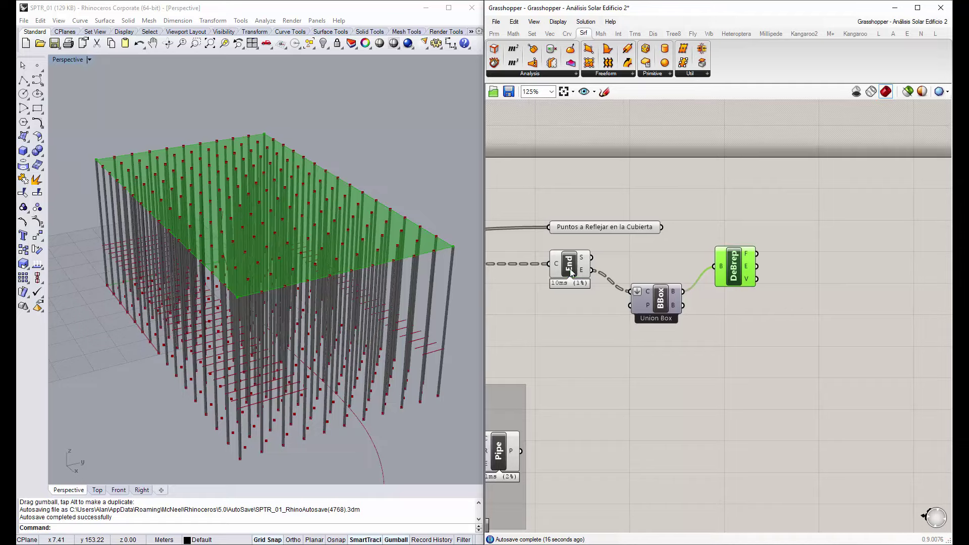
click(568, 266)
right_click(567, 265)
drag(331, 252, 290, 239)
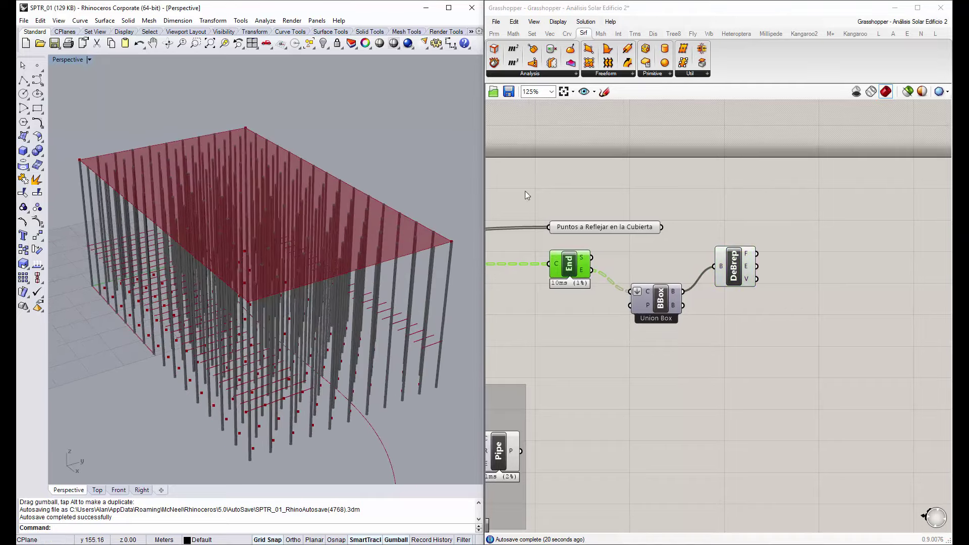
click(718, 204)
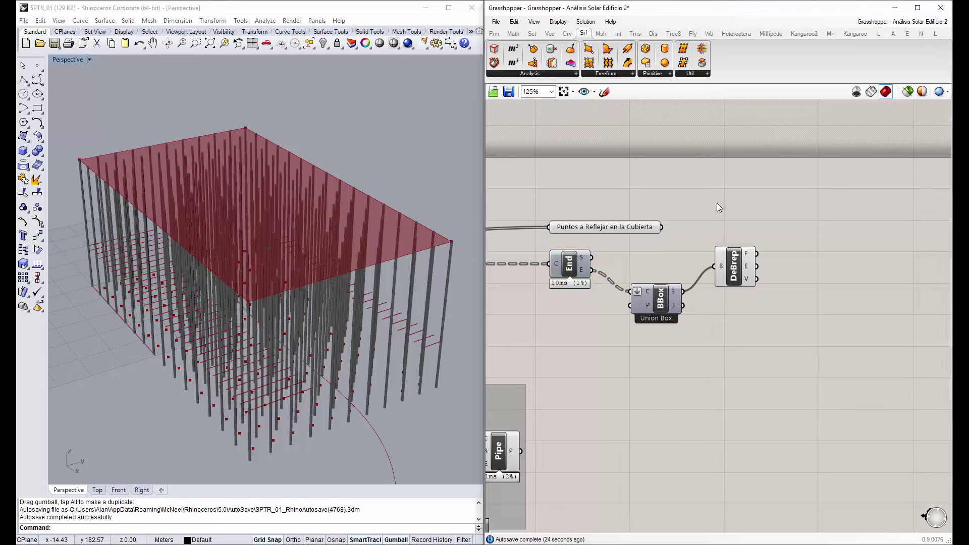
click(585, 230)
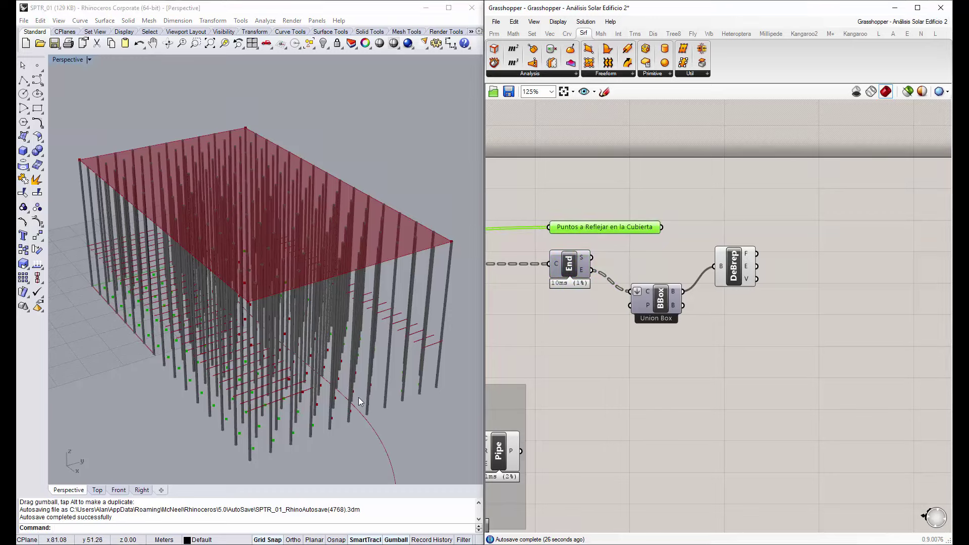
right_drag(361, 403, 356, 392)
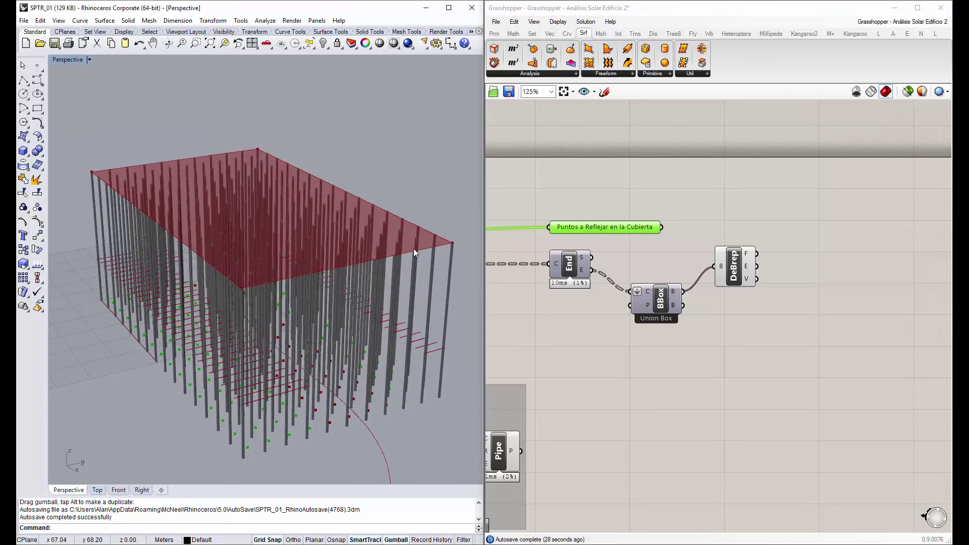
click(812, 248)
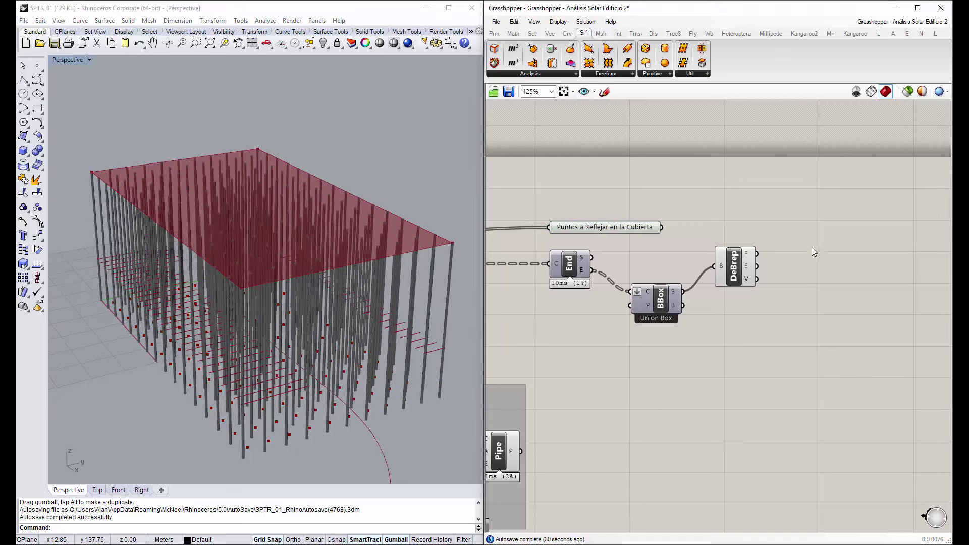
double_click(810, 241)
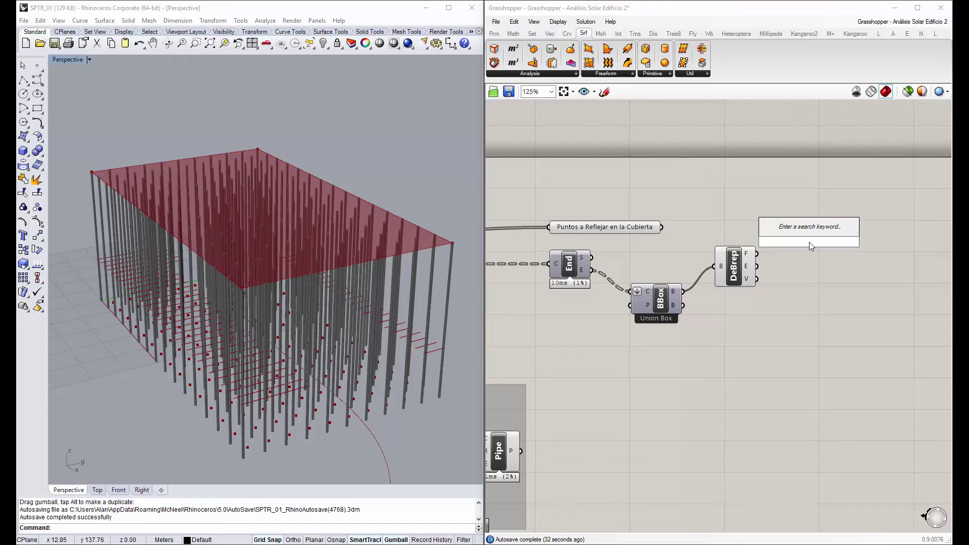
Add a Project component found by searching 'project'
text(project)
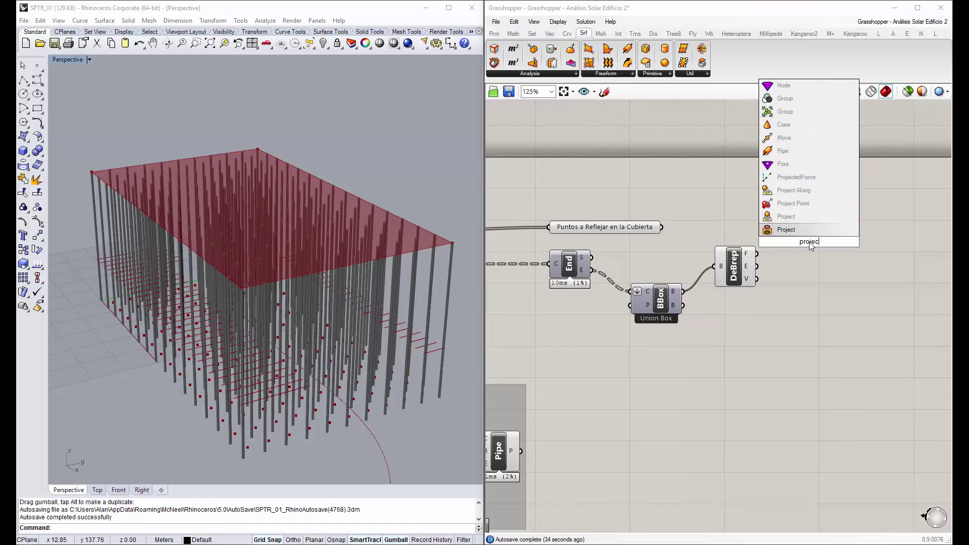
click(790, 203)
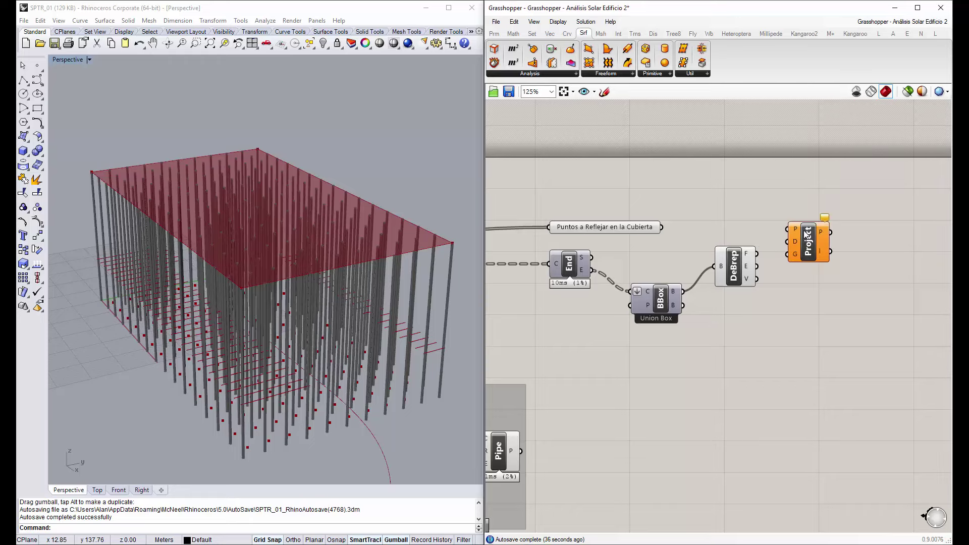
drag(813, 249, 833, 250)
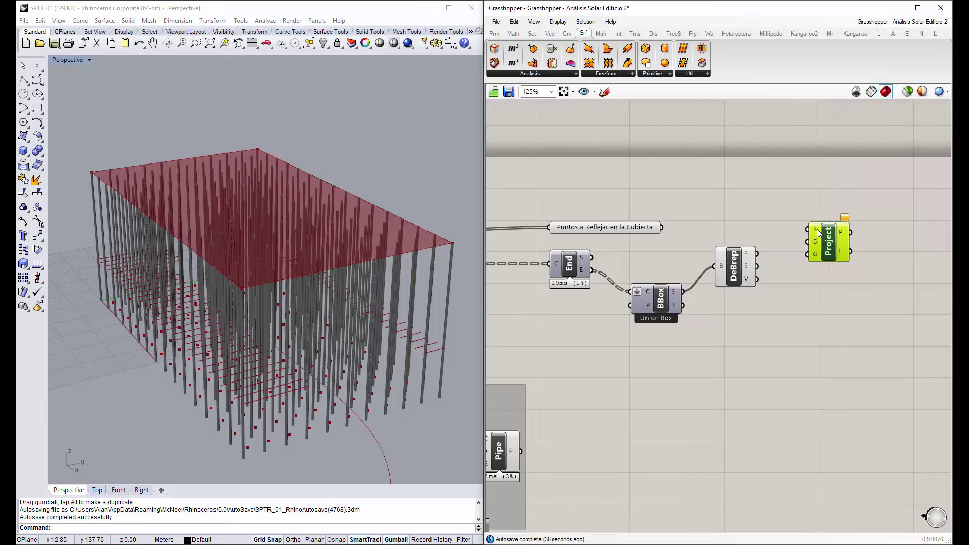
Wire the roof points panel into Project's P input and DeBrep's F output into D
click(605, 228)
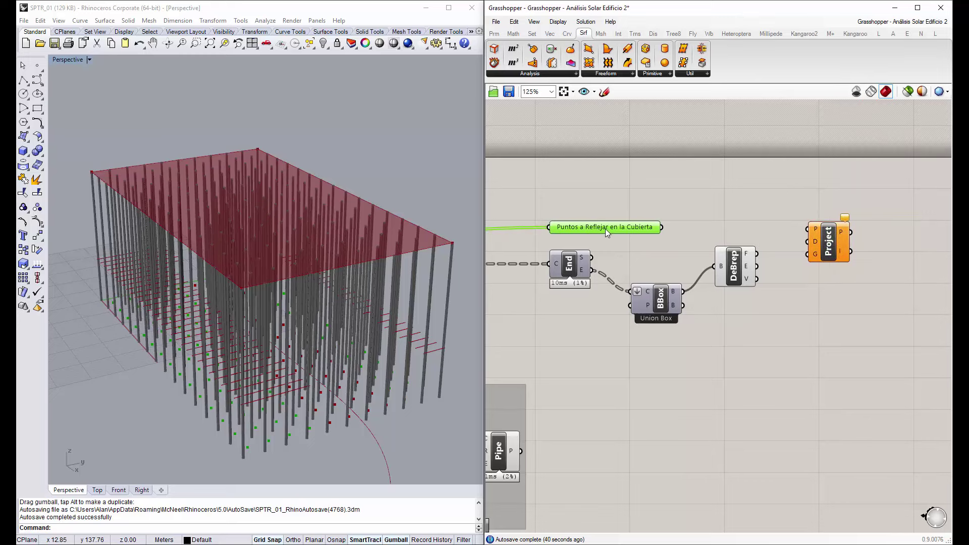
drag(605, 229, 610, 232)
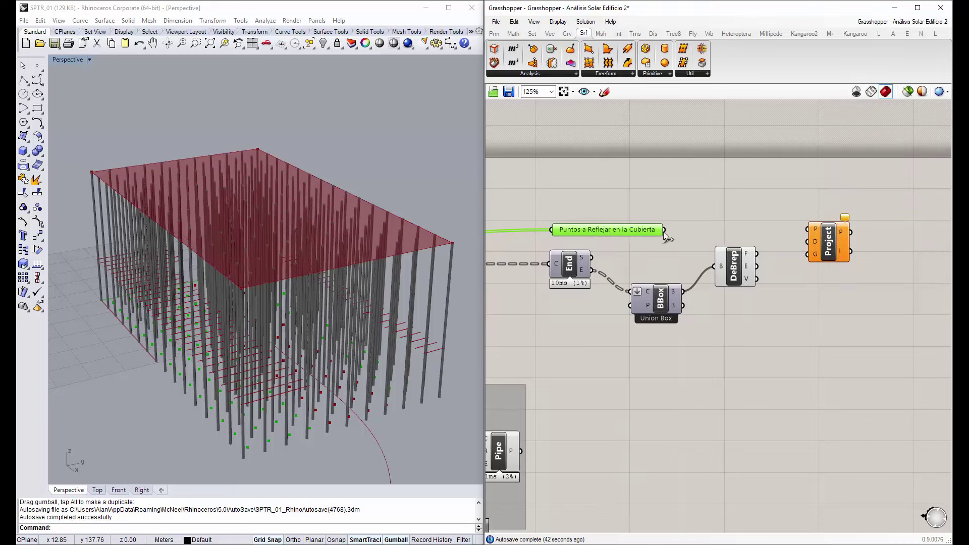
drag(774, 231, 810, 229)
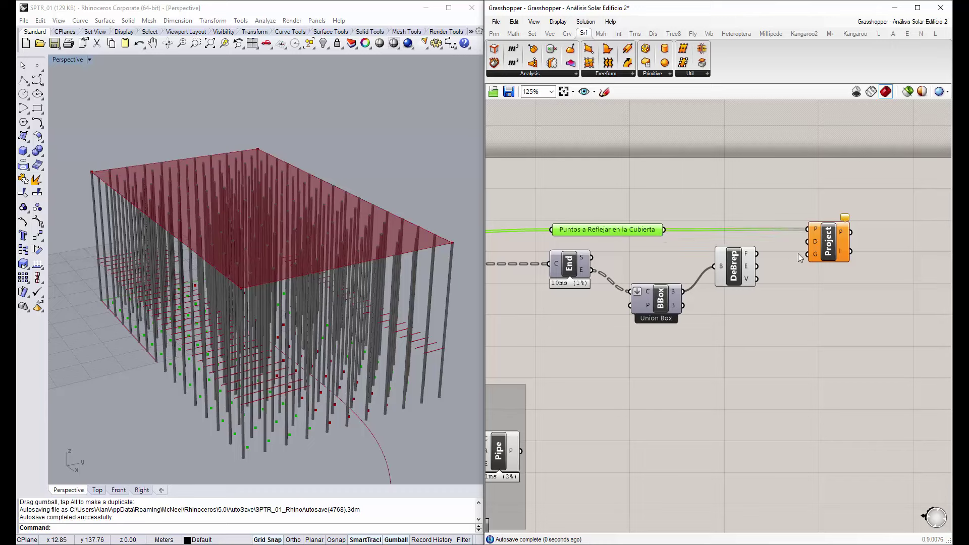
click(734, 269)
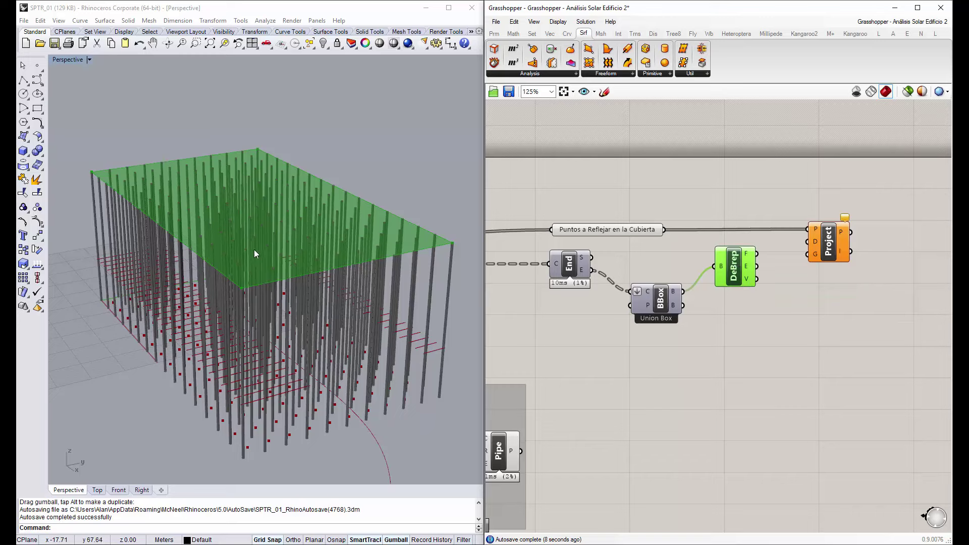
right_drag(254, 250, 306, 207)
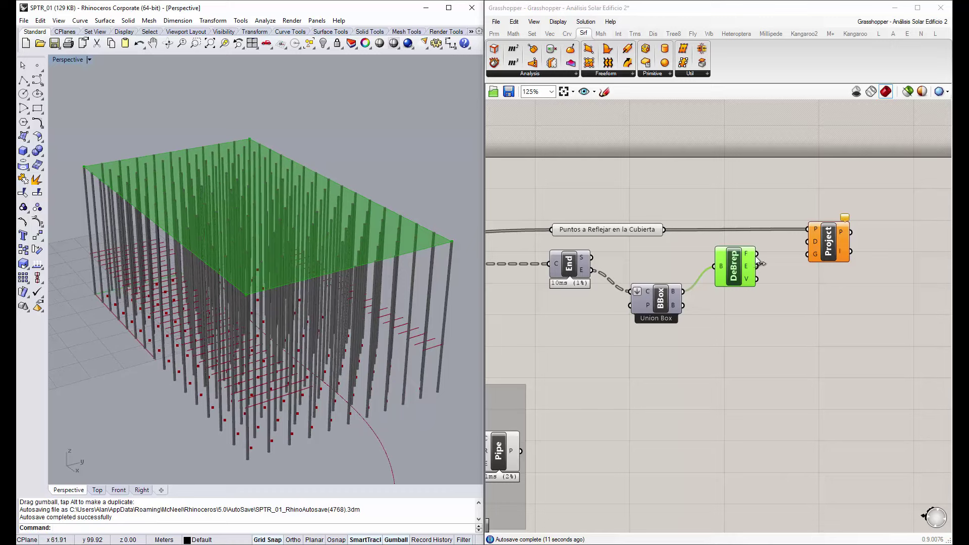
drag(757, 255, 809, 243)
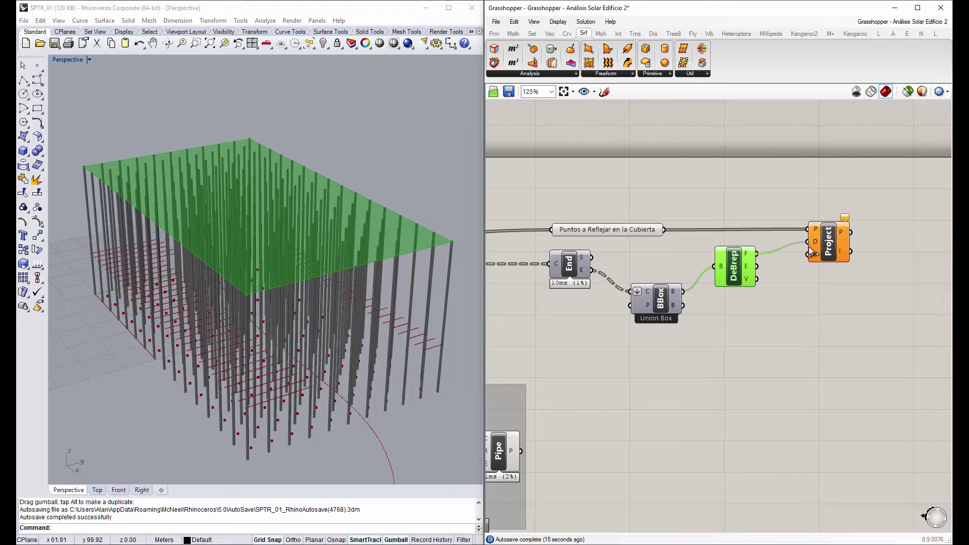
double_click(831, 196)
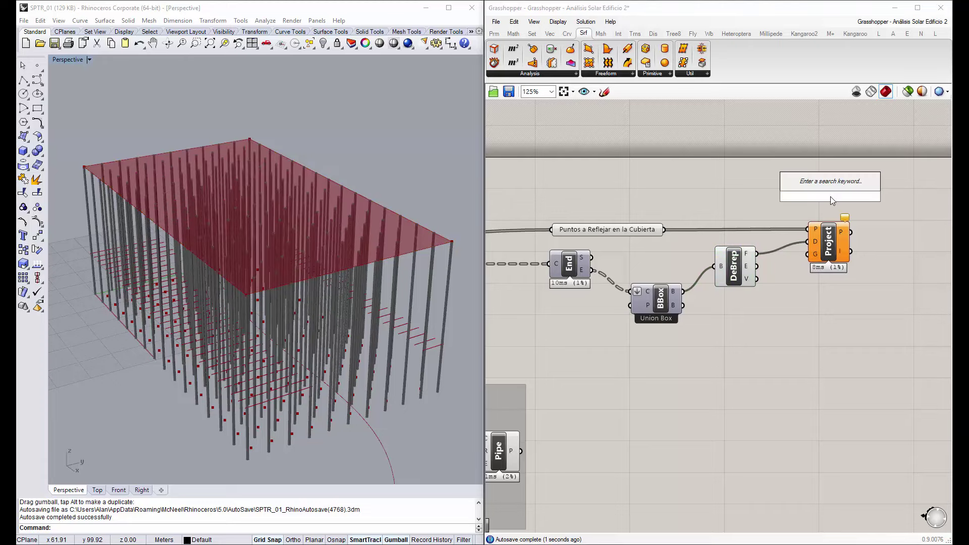
Add the Project component with G and P inputs from a 'proj' search
text(project)
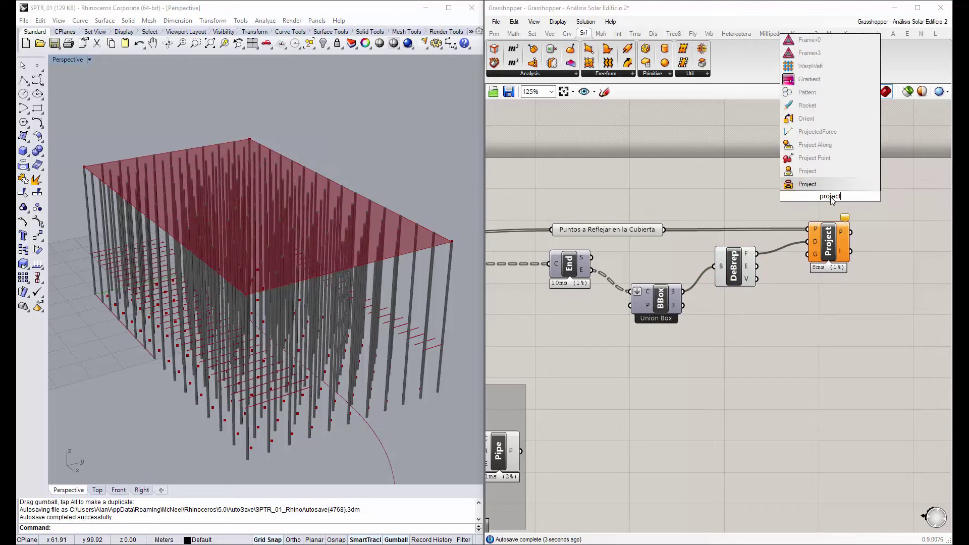
key(Return)
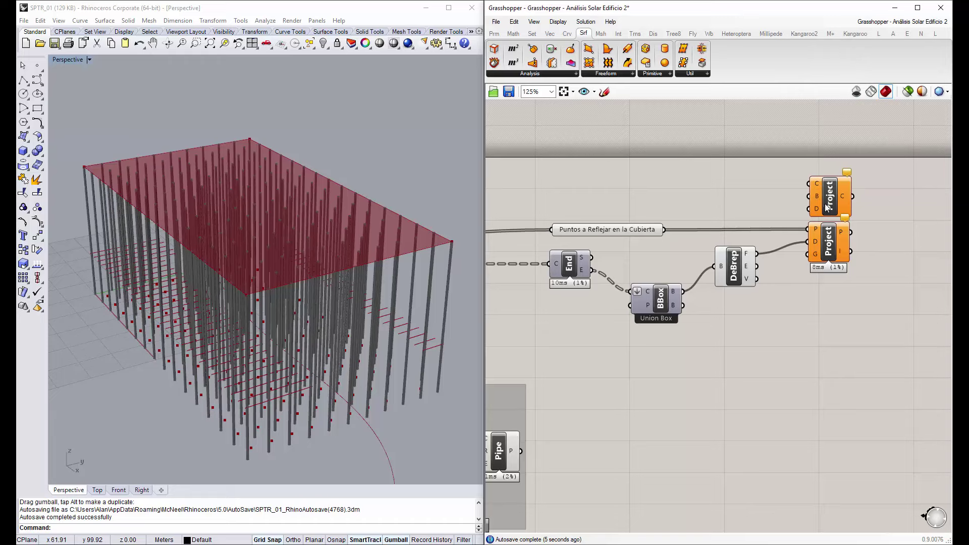
double_click(771, 187)
text(proj)
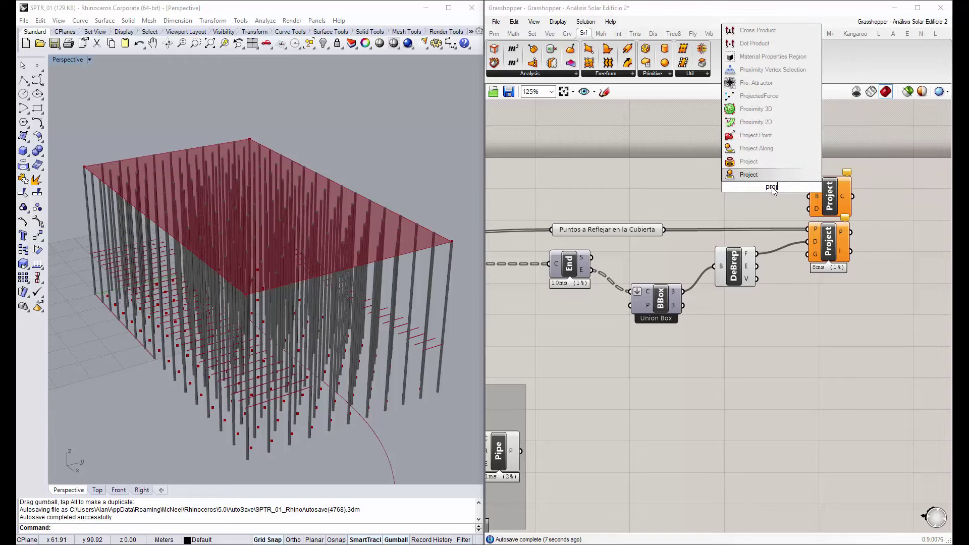
click(765, 175)
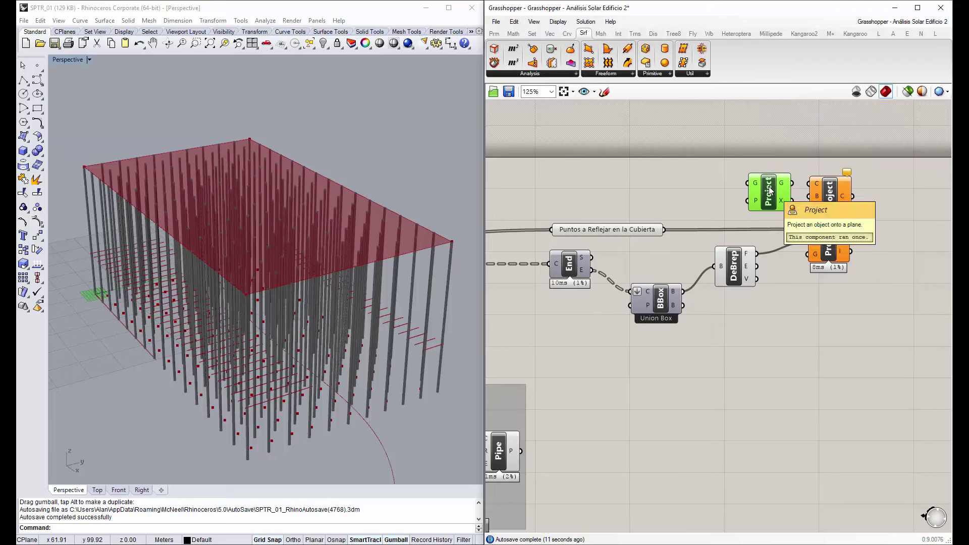
Delete the old Project components and move the new one into their place
click(719, 263)
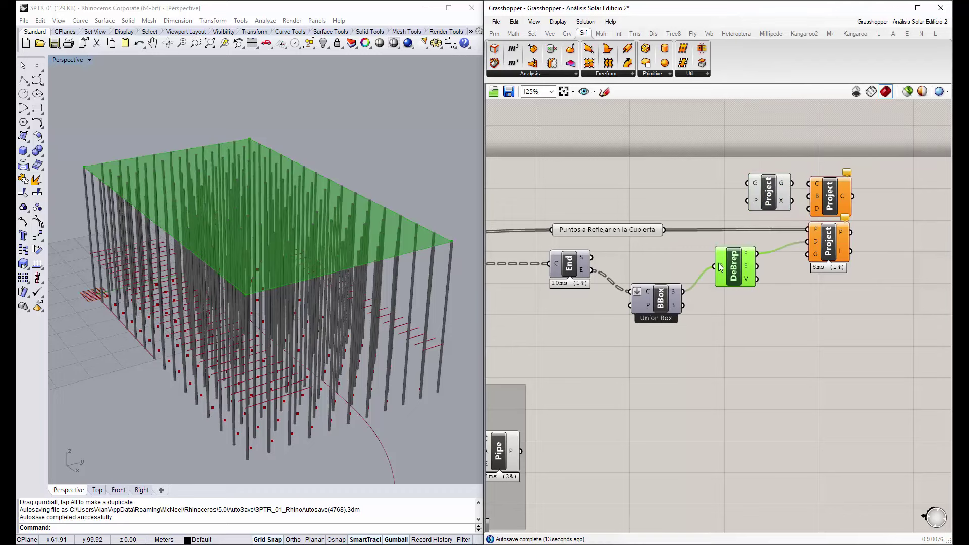
click(600, 231)
mouse_move(855, 333)
mouse_down()
mouse_move(810, 220)
mouse_move(846, 243)
mouse_up()
key(Delete)
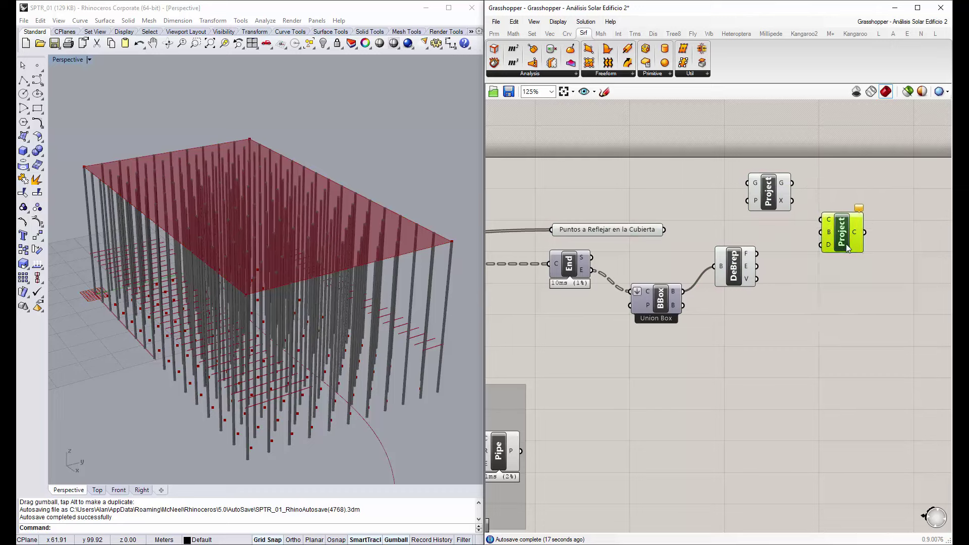
drag(774, 200, 768, 189)
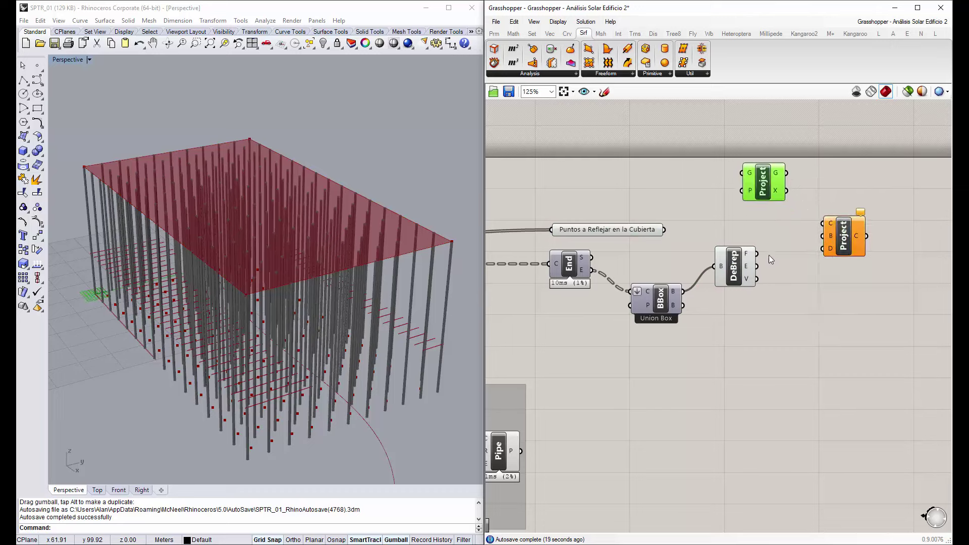
drag(845, 246, 847, 251)
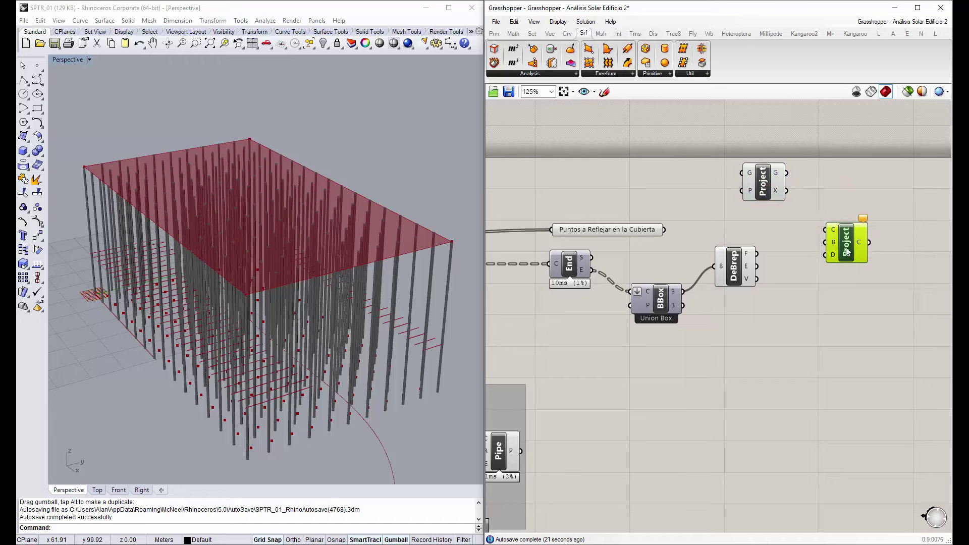
key(Delete)
drag(756, 186, 823, 242)
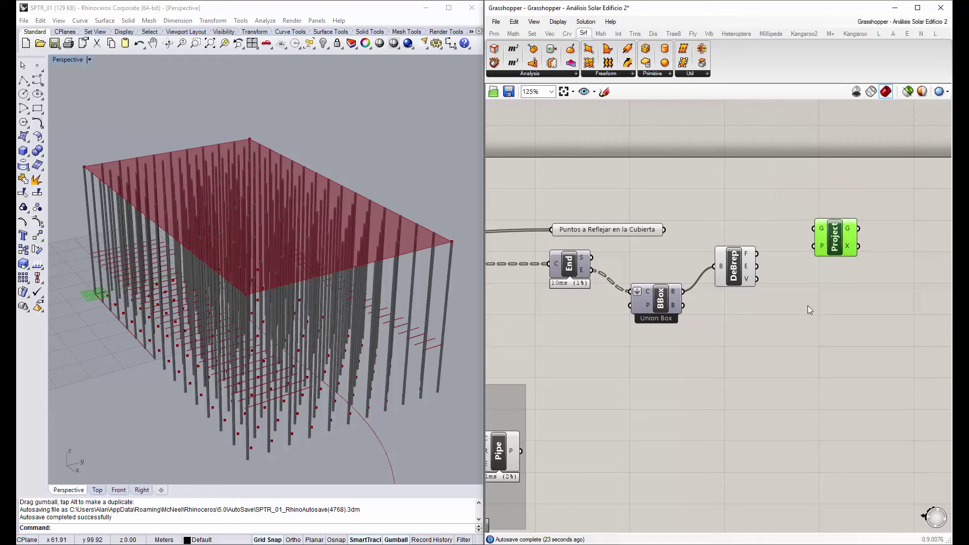
Wire the roof points panel to Project's G and DeBrep's F output to P
mouse_move(664, 229)
mouse_down()
mouse_move(817, 229)
mouse_move(842, 242)
mouse_up()
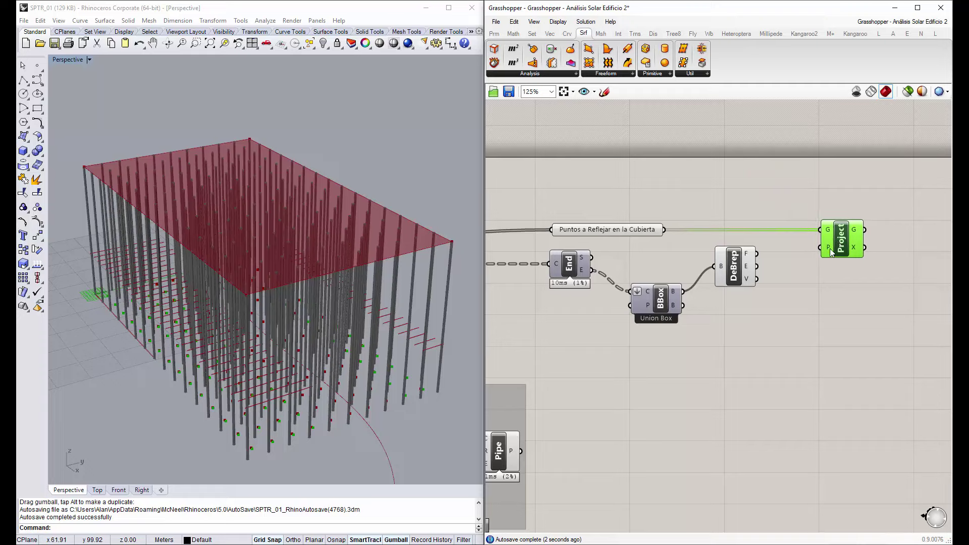
click(735, 267)
drag(756, 254, 820, 247)
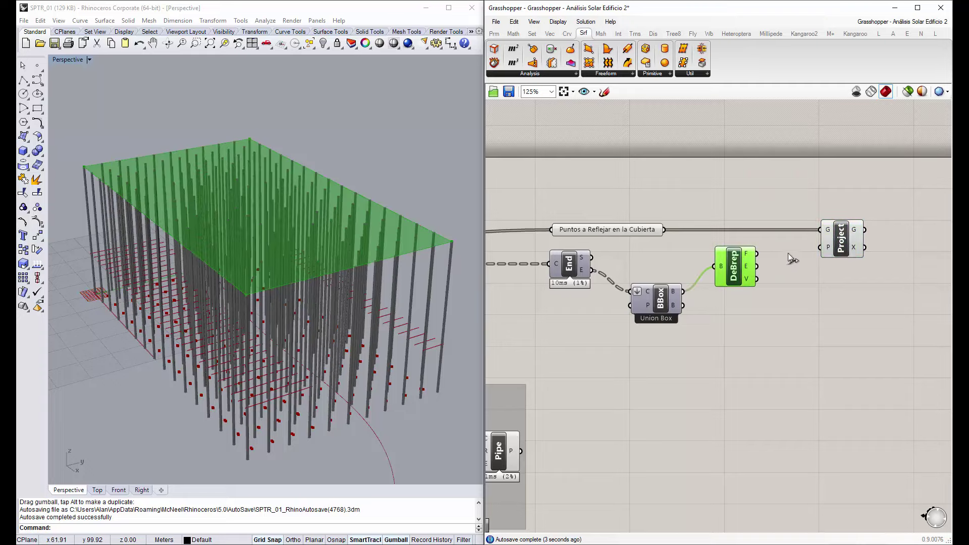
right_drag(316, 290, 148, 108)
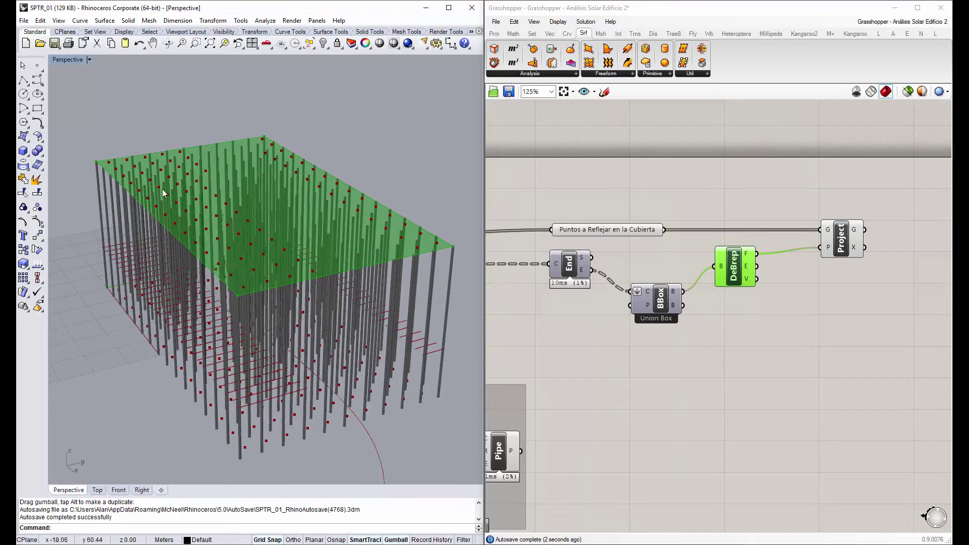
right_drag(259, 256, 361, 471)
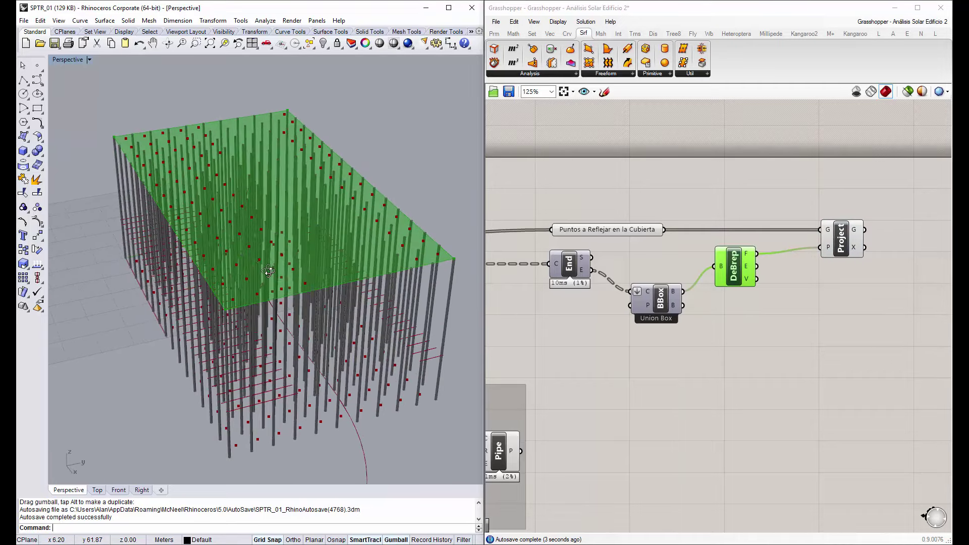
click(759, 253)
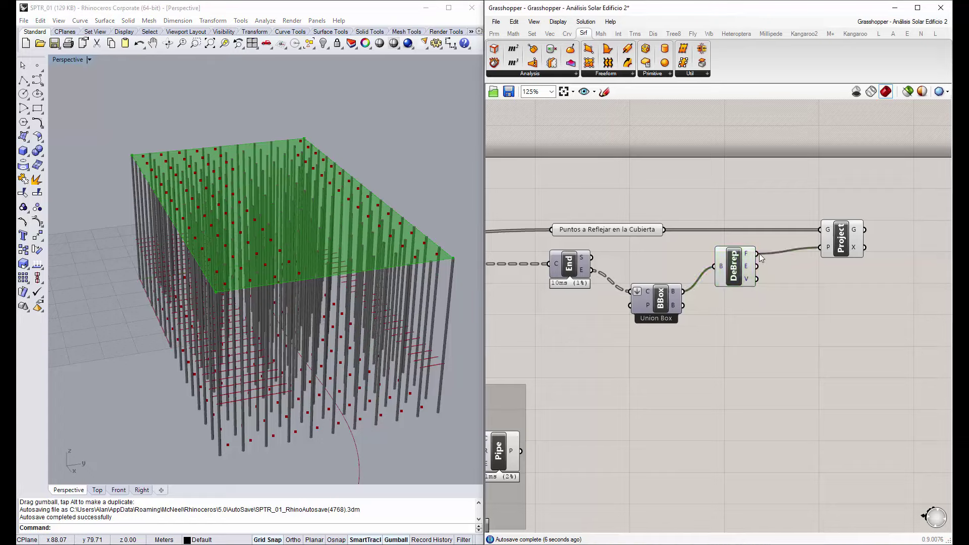
scroll(714, 267, down, 5)
scroll(632, 326, up, 2)
Turn off the DeBrep roof preview and shift the Project component slightly left
right_drag(578, 267, 707, 242)
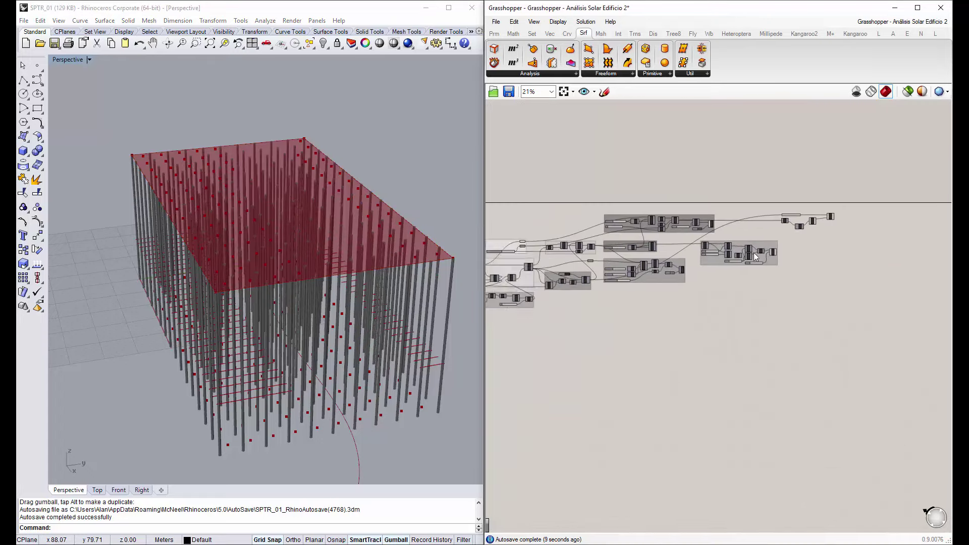
scroll(750, 237, up, 2)
scroll(695, 230, up, 1)
right_drag(649, 259, 659, 295)
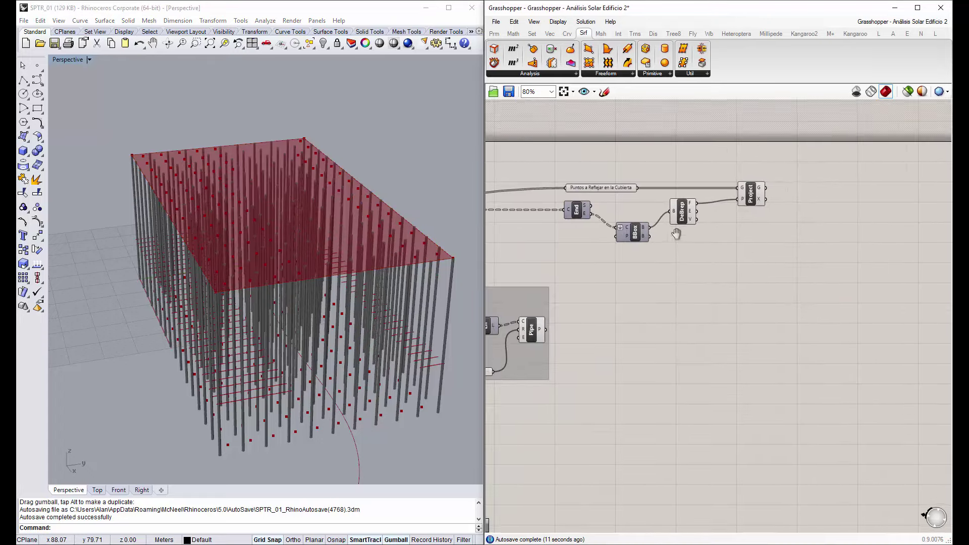
click(682, 212)
right_click(684, 214)
click(714, 240)
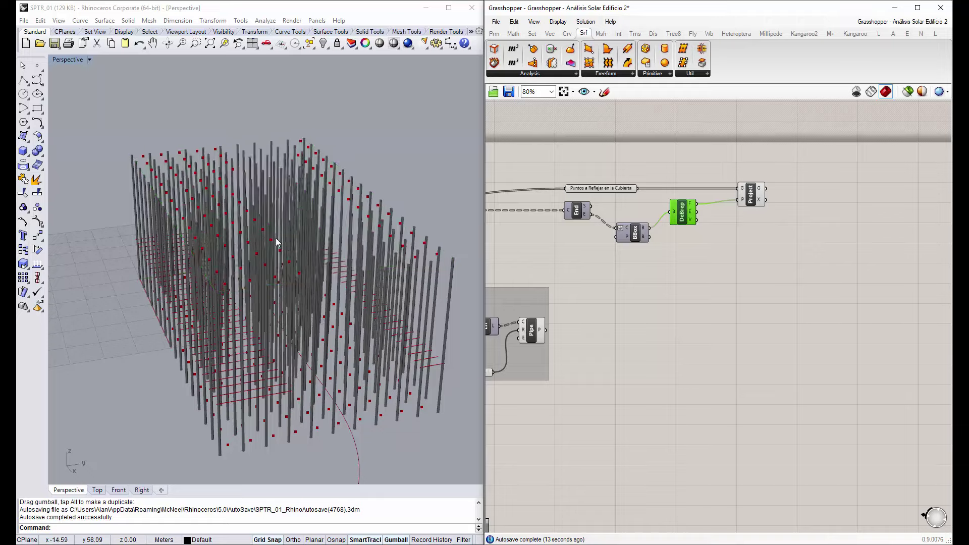
right_drag(323, 237, 282, 233)
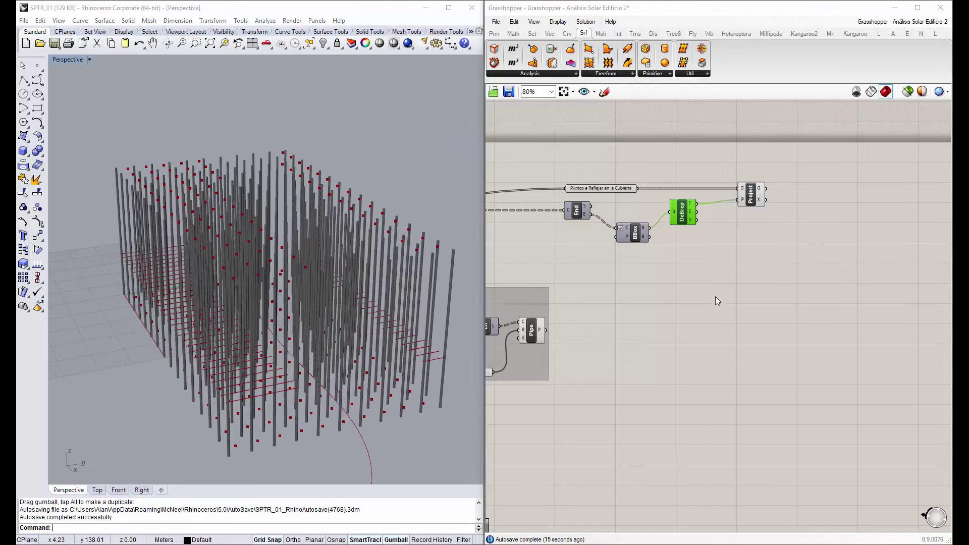
drag(752, 199, 732, 197)
click(726, 279)
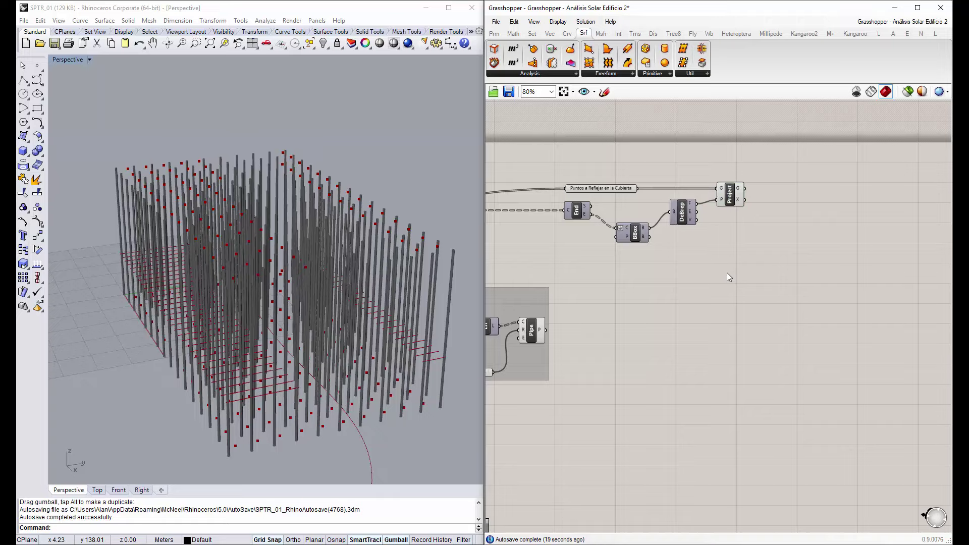
Orbit to a frontal view of the columns and save the definition
right_drag(195, 222, 195, 227)
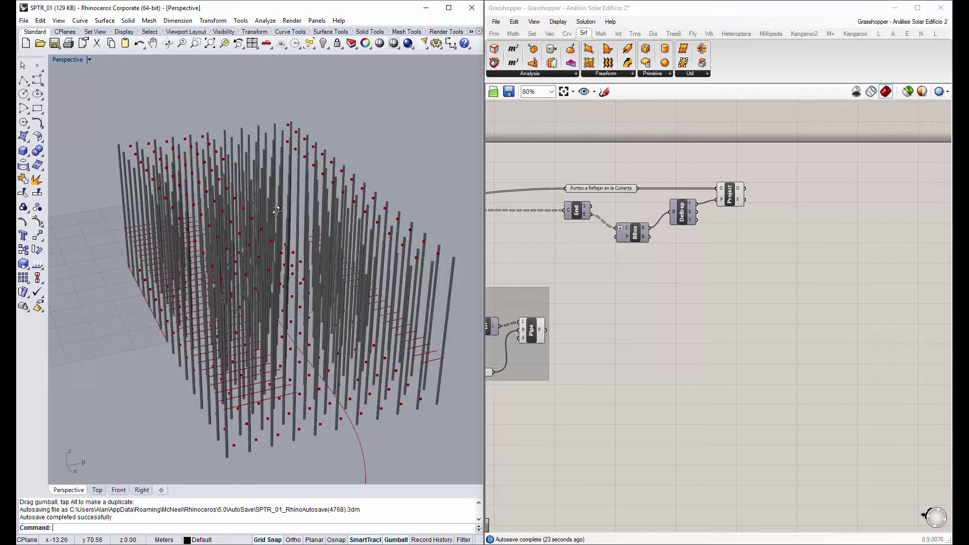
right_drag(276, 210, 277, 155)
mouse_move(277, 155)
mouse_down()
mouse_move(342, 252)
mouse_move(322, 232)
mouse_up()
right_drag(322, 232, 308, 311)
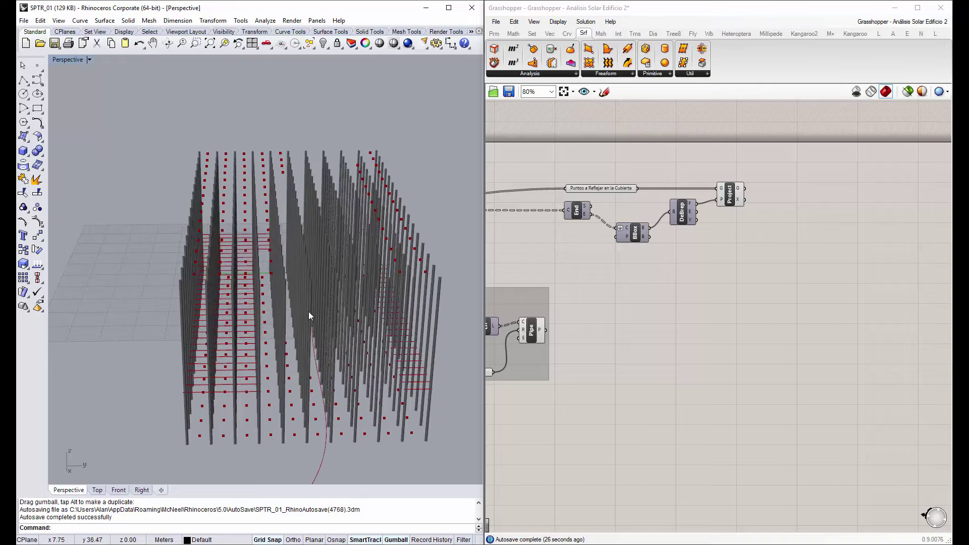
mouse_move(321, 379)
right_down()
mouse_move(333, 418)
mouse_move(320, 424)
right_up()
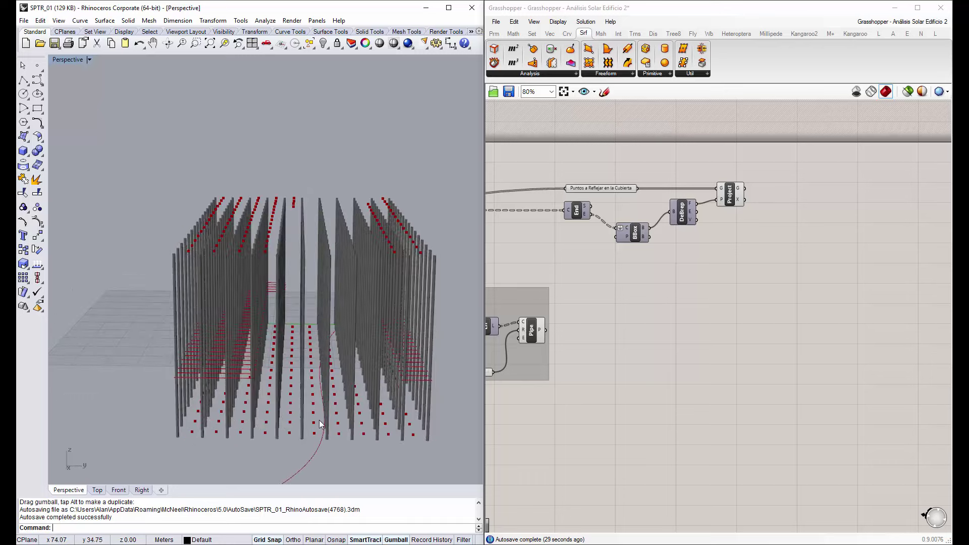
click(639, 305)
scroll(701, 252, up, 1)
scroll(695, 230, up, 1)
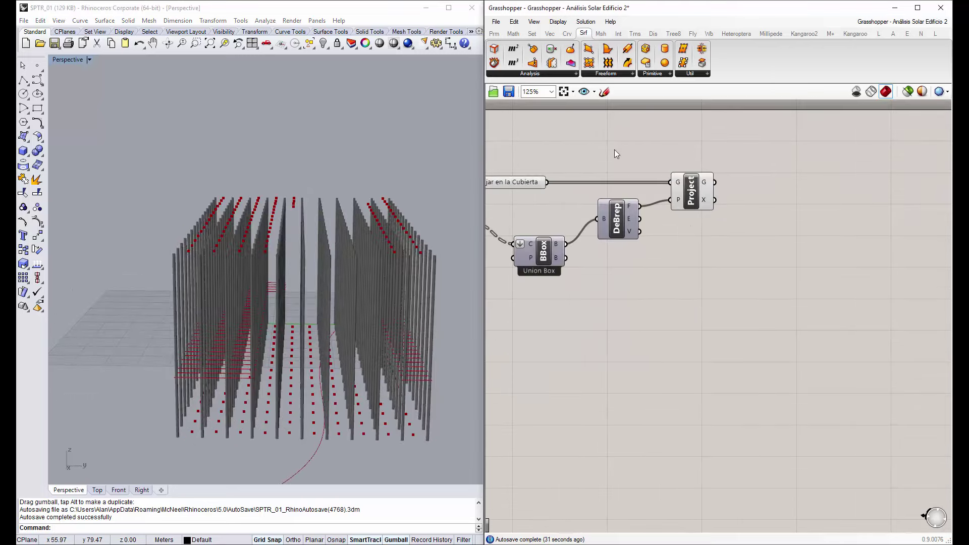
click(509, 92)
Pan the canvas to frame the roof points panel, Project and DeBrep
right_drag(538, 160, 598, 172)
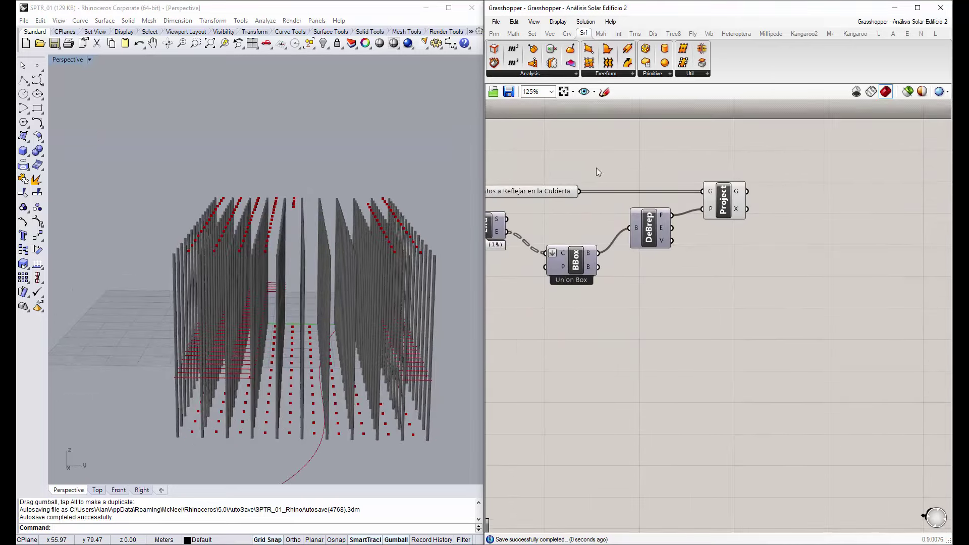
click(528, 191)
right_click(528, 191)
click(400, 356)
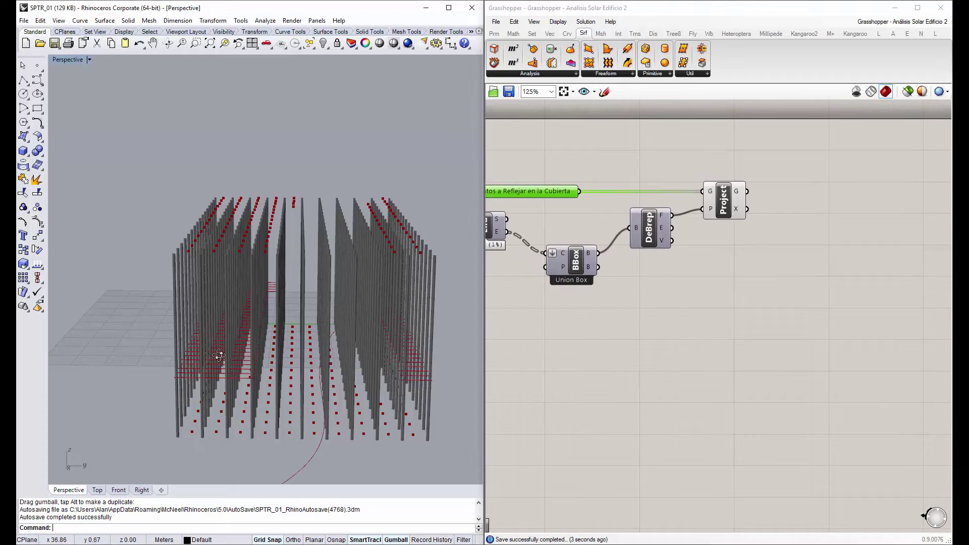
right_drag(220, 357, 384, 283)
click(589, 224)
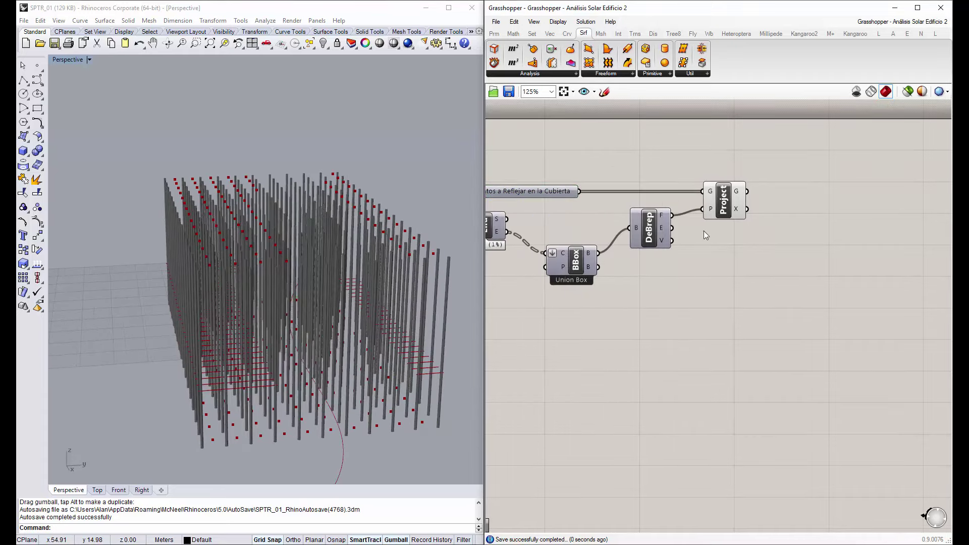
right_drag(761, 283, 727, 281)
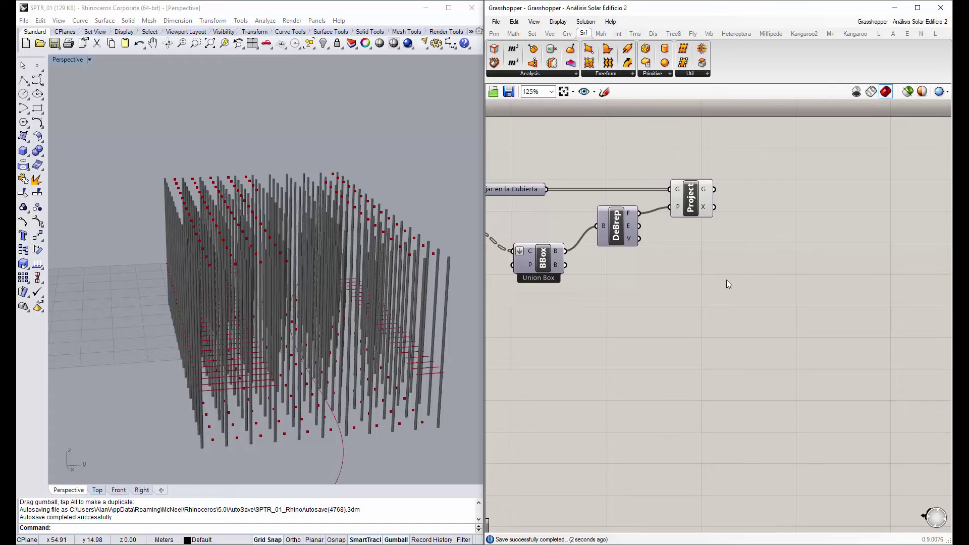
Place a Scale component on the canvas beside Project
double_click(780, 217)
text(sola)
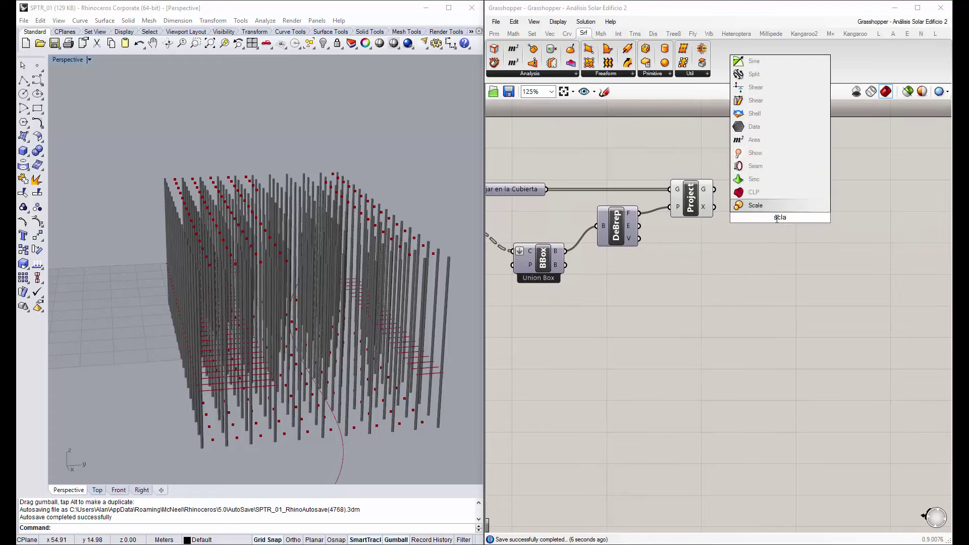
click(784, 204)
drag(777, 227, 786, 215)
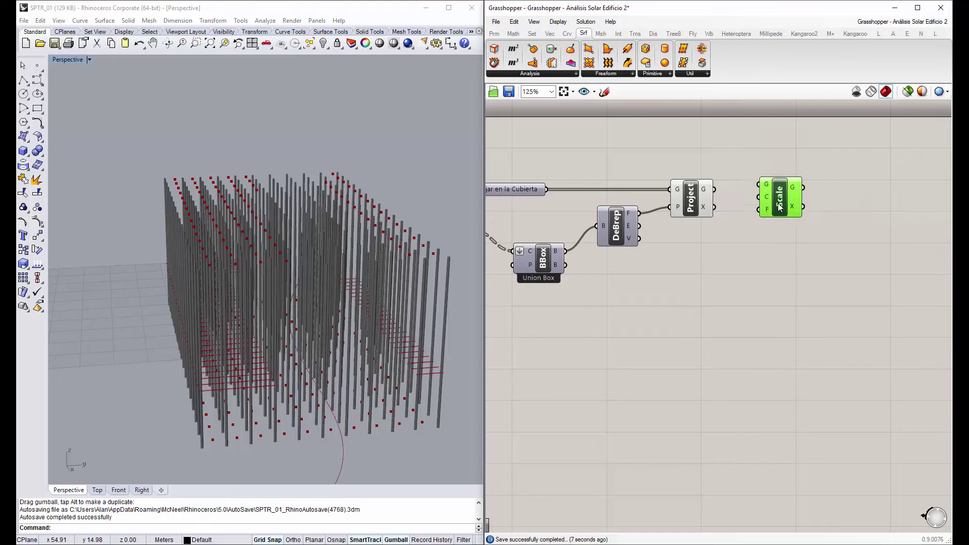
click(738, 258)
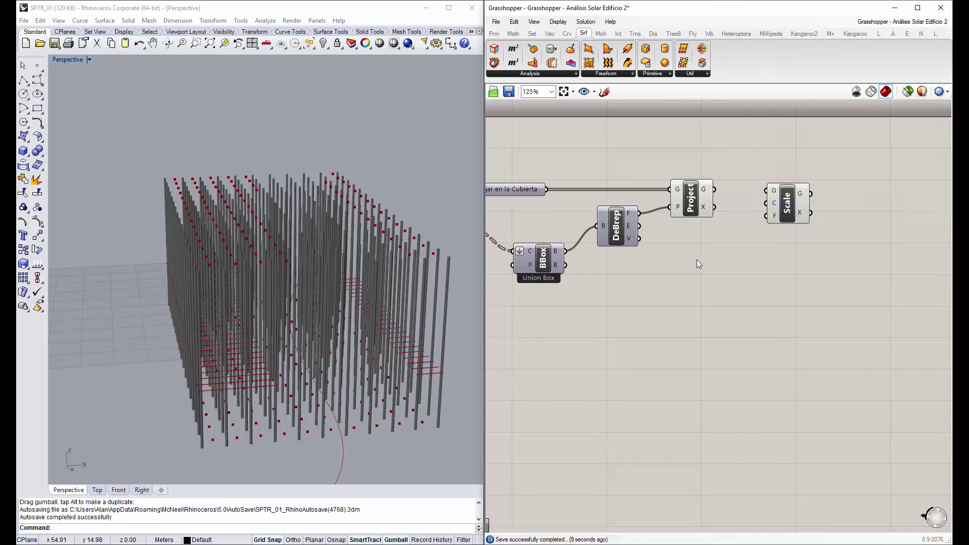
mouse_move(326, 213)
right_down()
mouse_move(339, 226)
mouse_move(305, 195)
right_up()
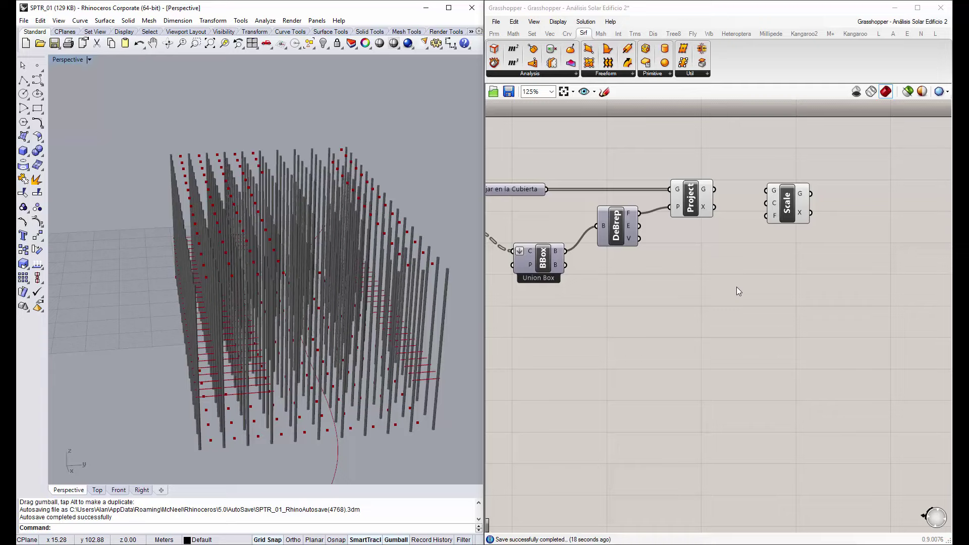
Wire Project's G output into the Scale component's G input
click(696, 197)
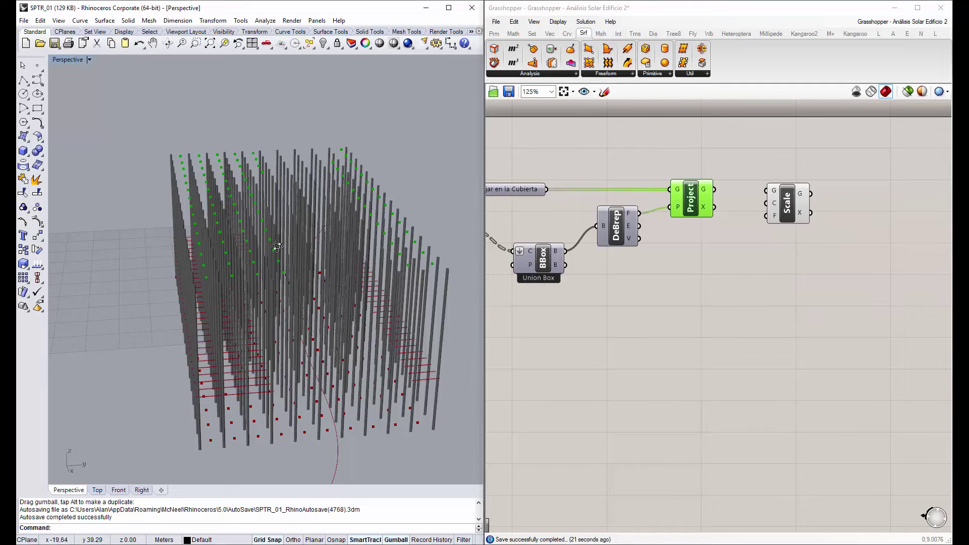
right_drag(269, 357, 184, 203)
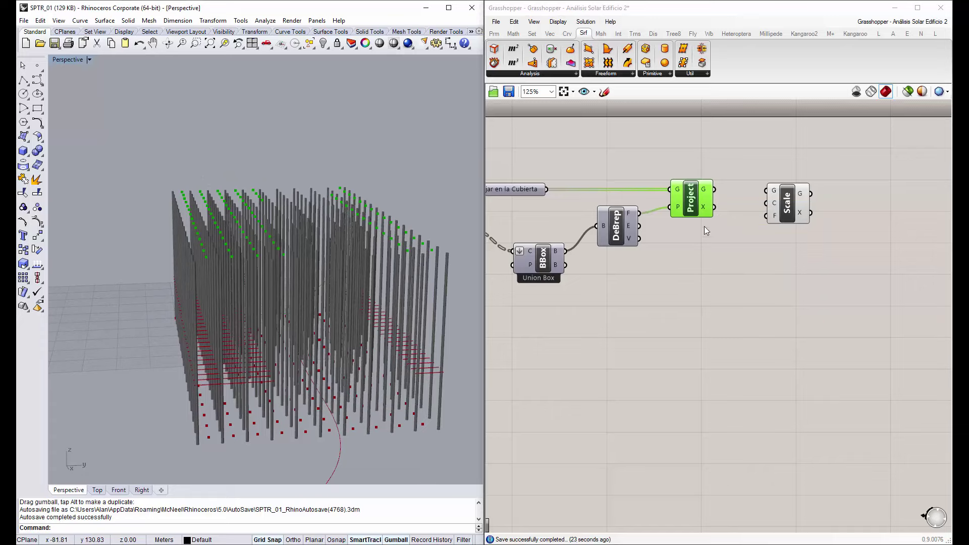
drag(714, 190, 689, 122)
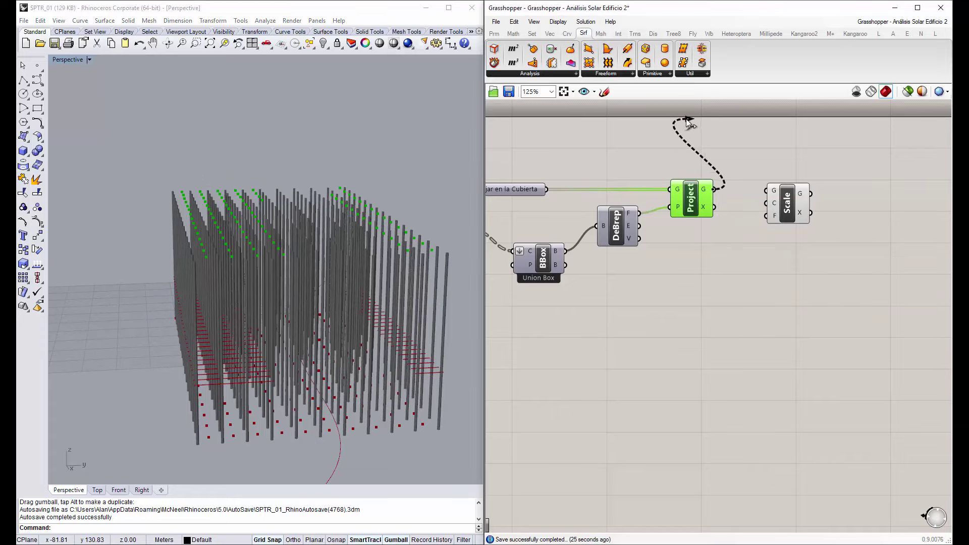
mouse_move(689, 123)
mouse_down()
mouse_move(766, 190)
mouse_move(813, 195)
mouse_up()
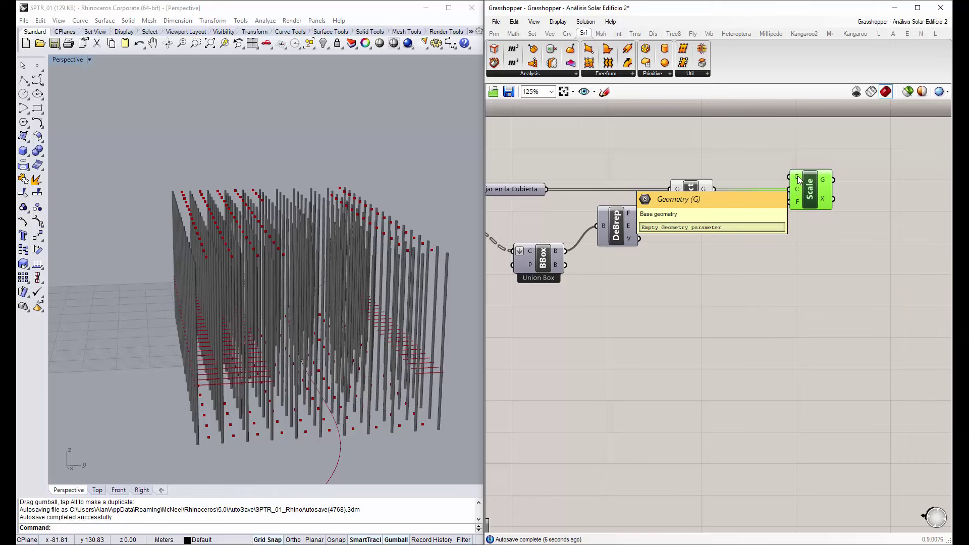
Place a Voronoi component and wire the projected roof points into its P input
double_click(707, 281)
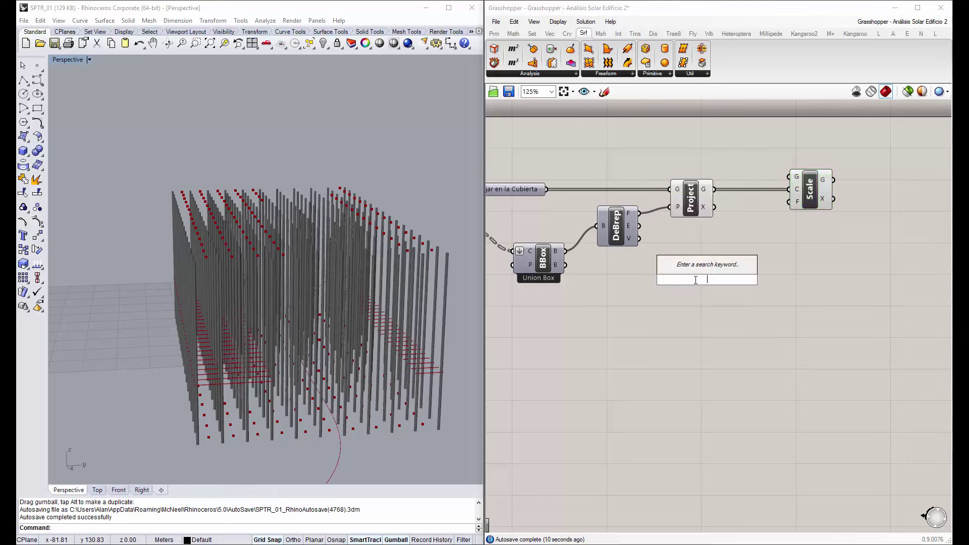
text(vorono)
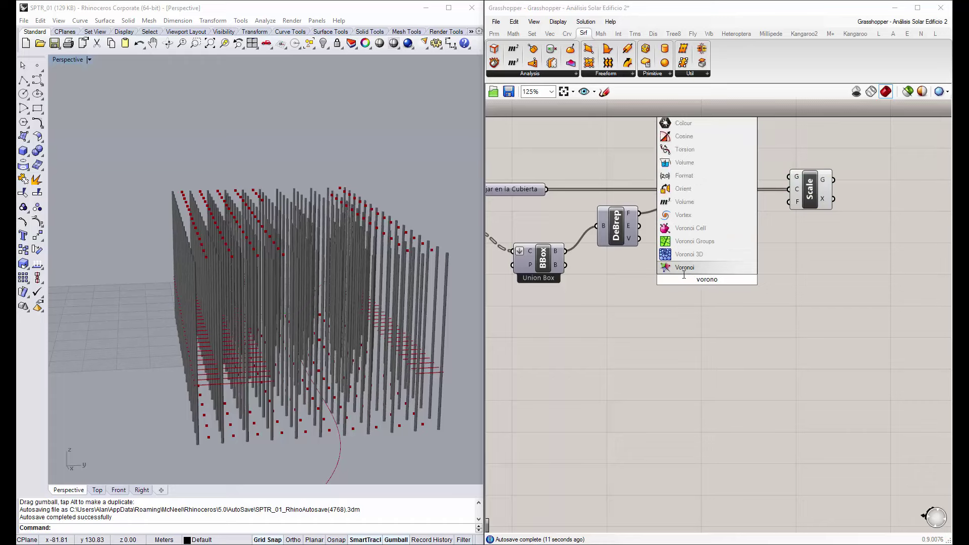
key(Return)
drag(717, 303, 700, 306)
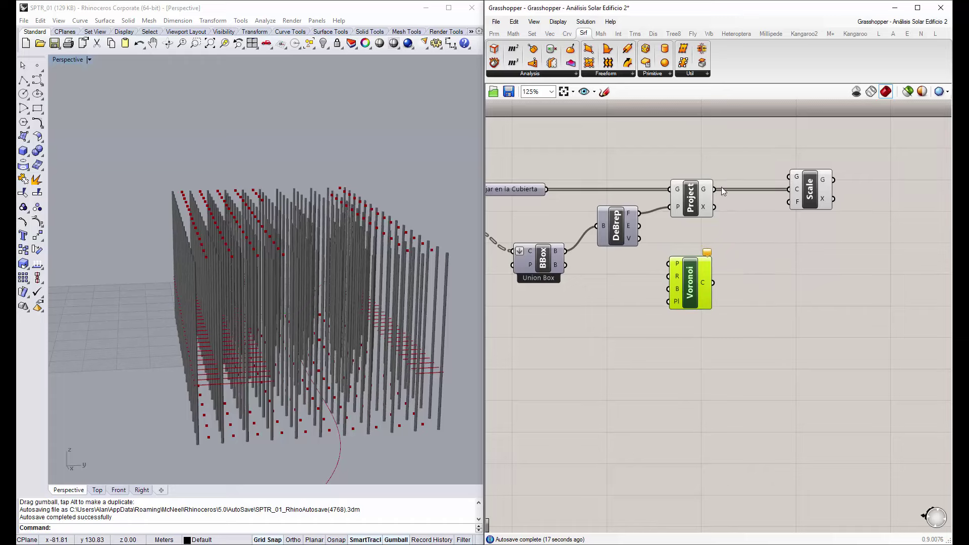
mouse_move(715, 189)
mouse_down()
mouse_move(779, 298)
mouse_move(678, 264)
mouse_up()
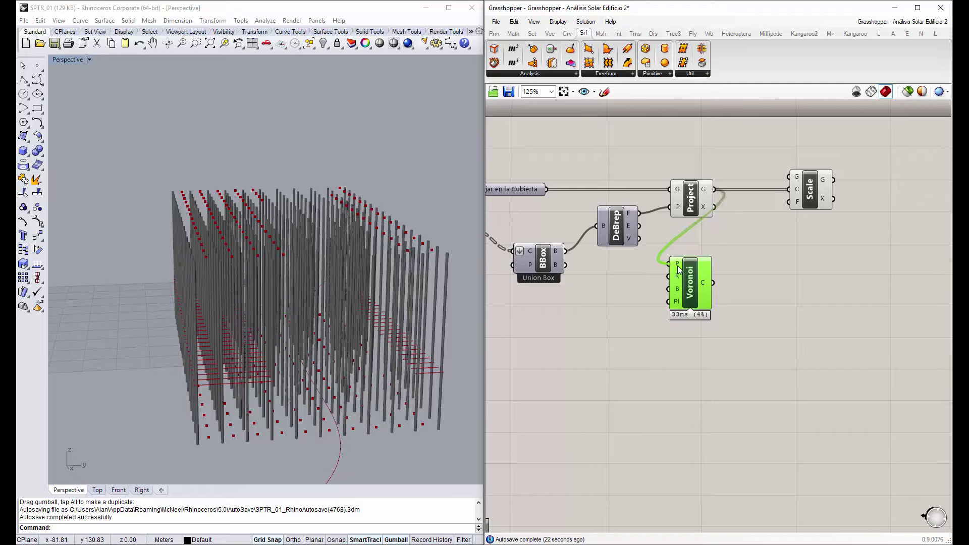
Zoom the canvas and check Voronoi's radius input options without changing them
scroll(364, 248, down, 2)
scroll(376, 256, down, 2)
scroll(374, 262, down, 3)
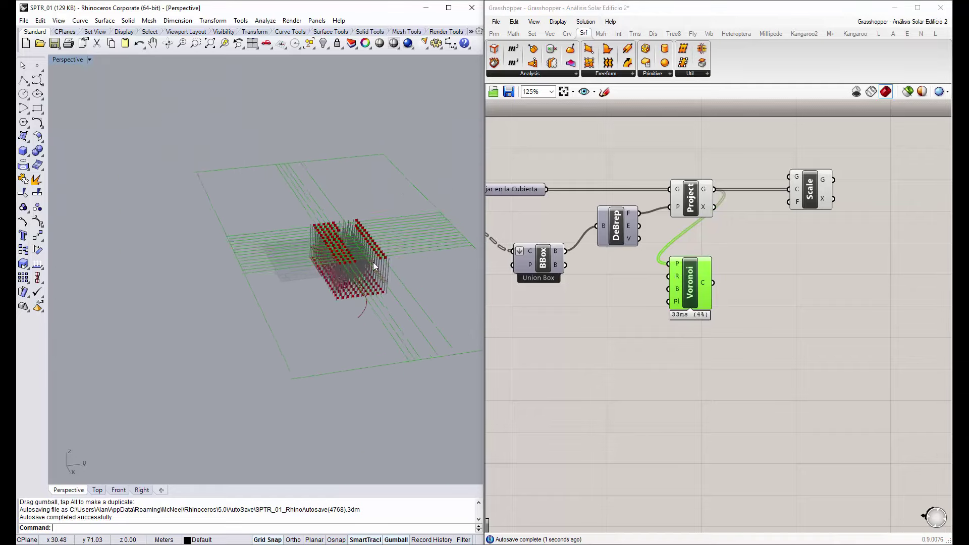
scroll(373, 262, up, 2)
scroll(358, 262, up, 4)
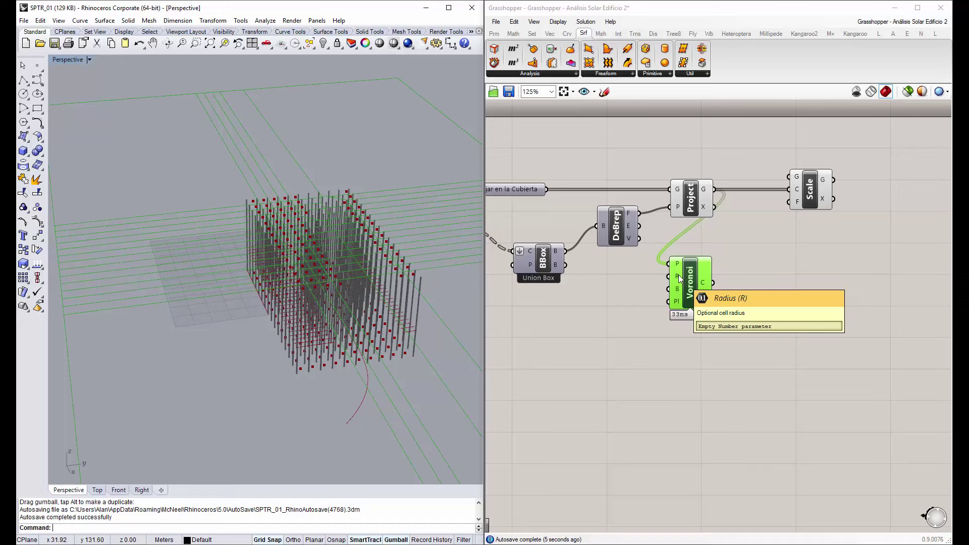
right_click(679, 275)
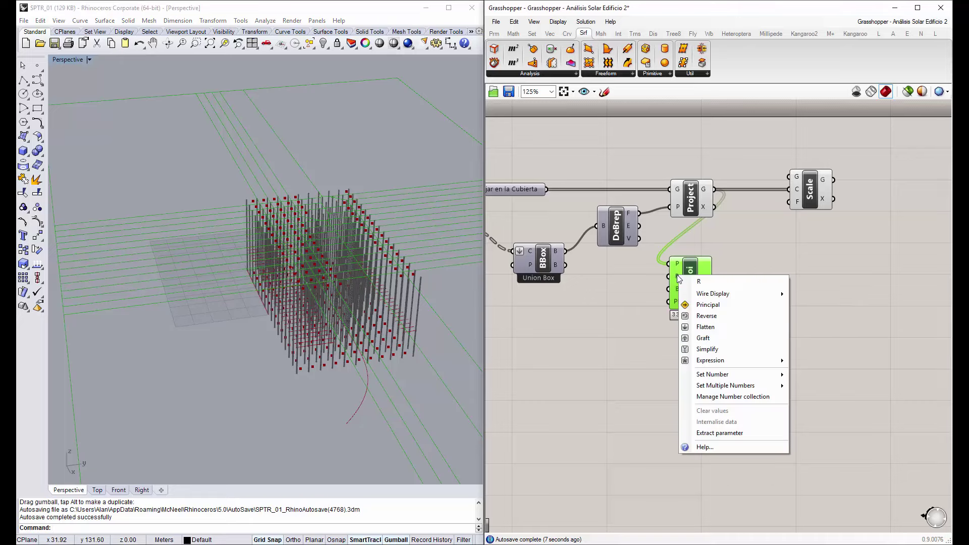
click(615, 285)
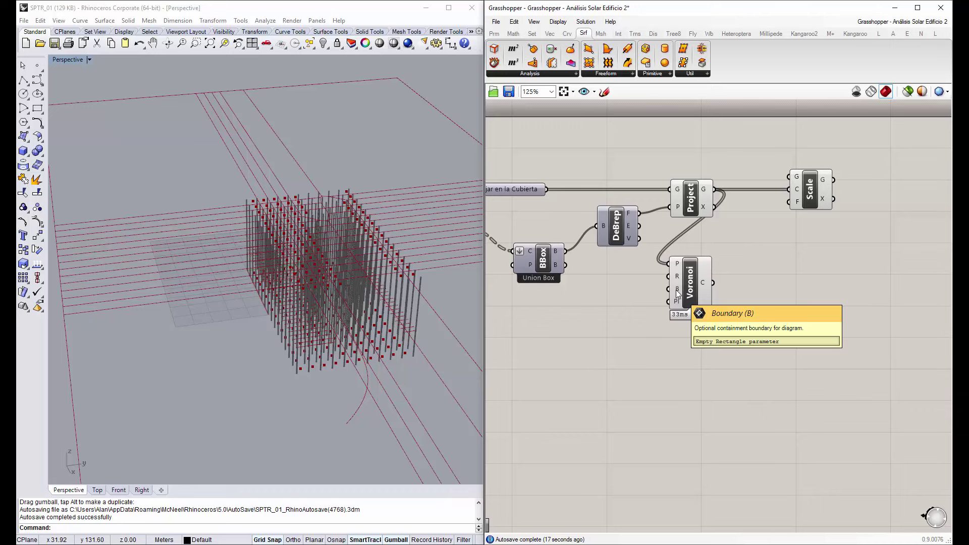
Preview the union bounding box and wire it into Voronoi's B boundary input
right_click(549, 261)
click(561, 278)
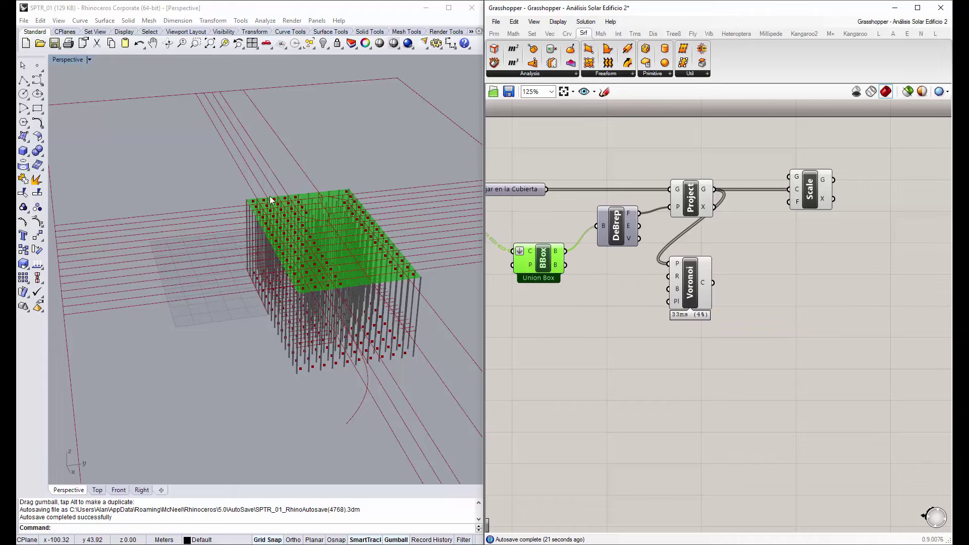
scroll(342, 240, up, 2)
scroll(341, 241, up, 2)
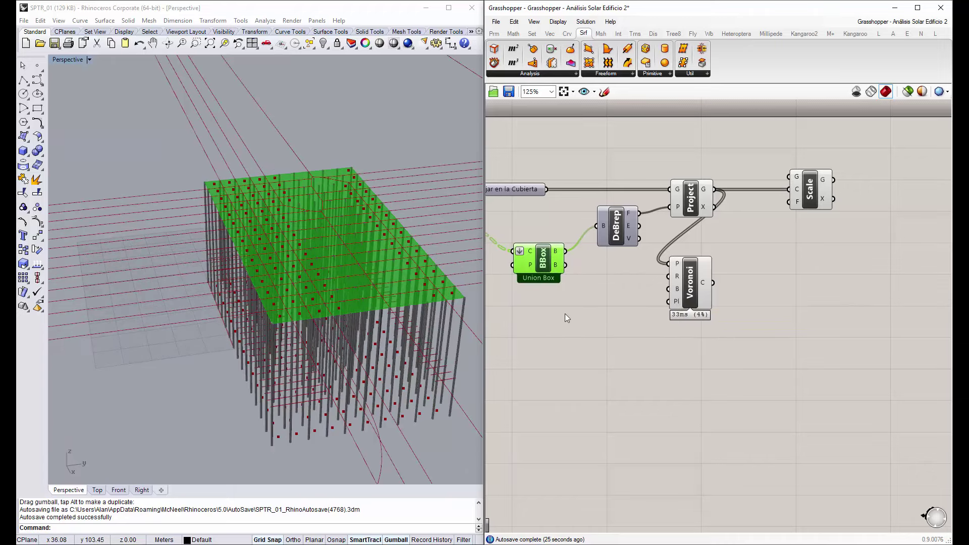
drag(566, 252, 671, 290)
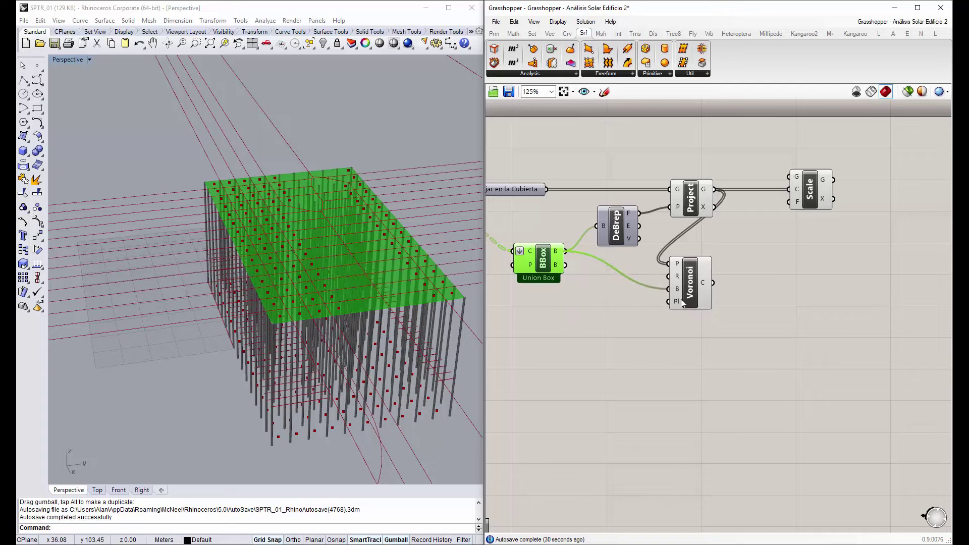
right_drag(296, 239, 465, 284)
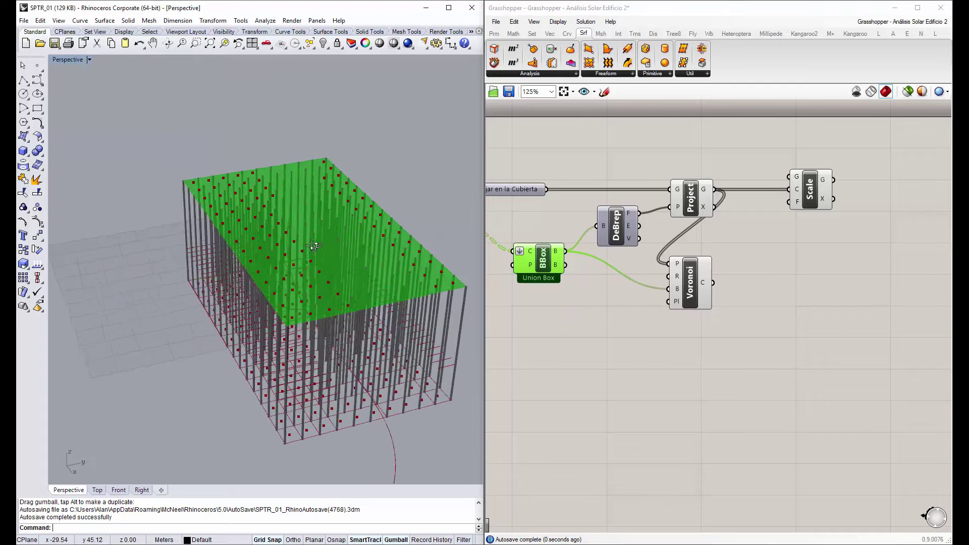
Hide the bounding box preview and nudge the Voronoi component slightly down
right_click(543, 258)
click(573, 278)
right_drag(334, 255, 337, 196)
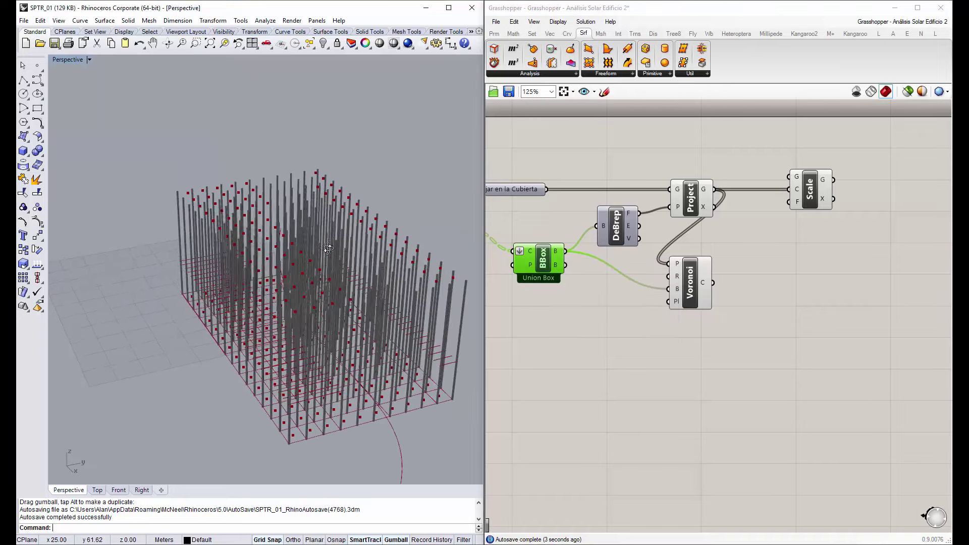
click(694, 279)
drag(694, 279, 694, 281)
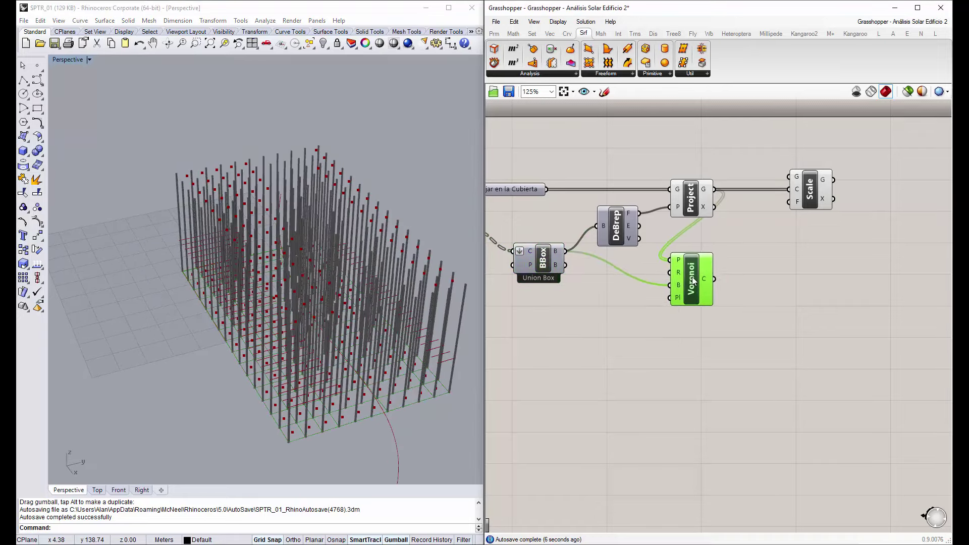
click(688, 371)
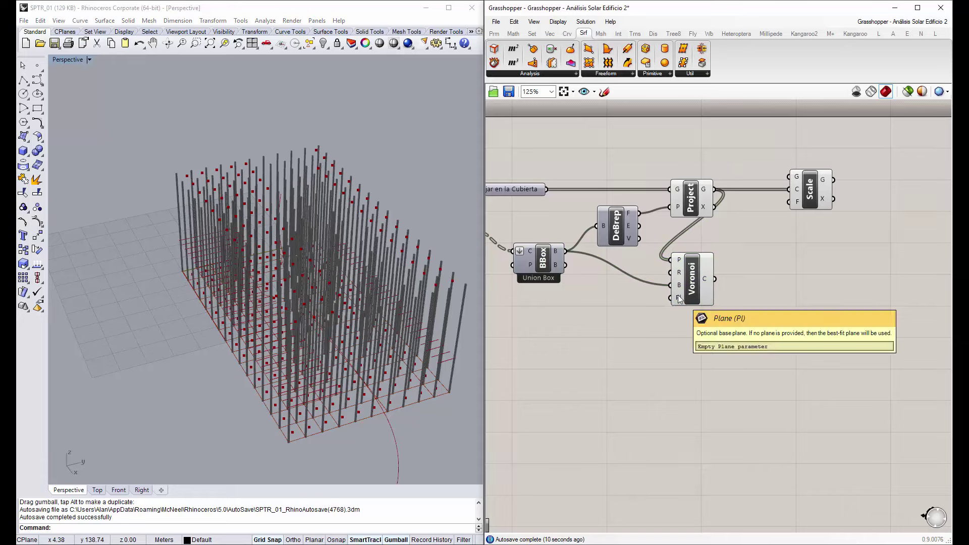
Preview the DeBrep roof faces and wire them into Voronoi, producing 92 polyline cells
right_click(618, 218)
click(641, 235)
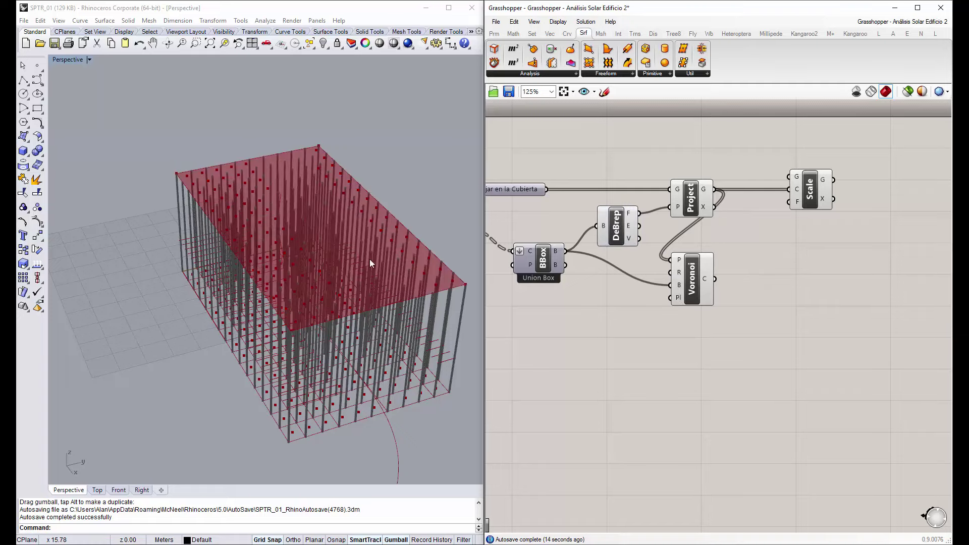
right_drag(369, 259, 398, 273)
click(556, 260)
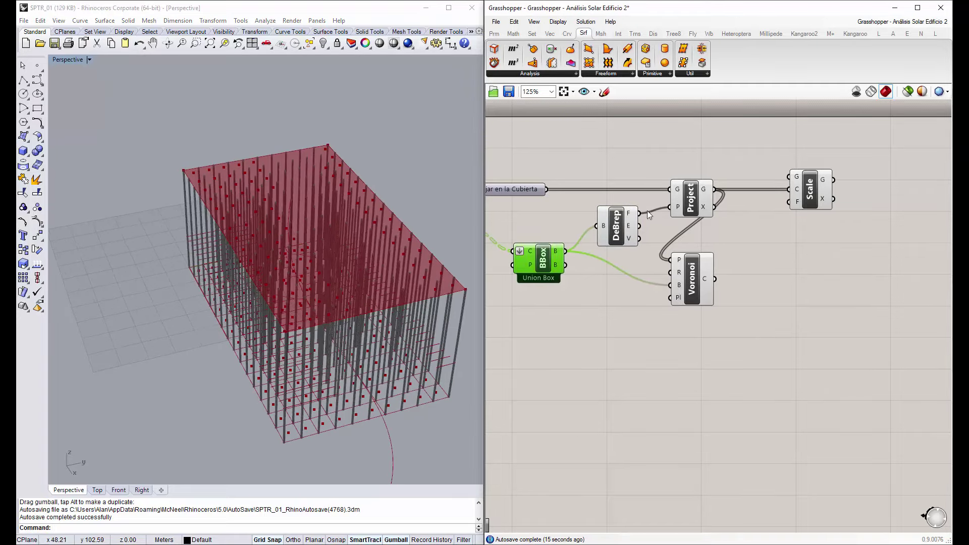
click(611, 319)
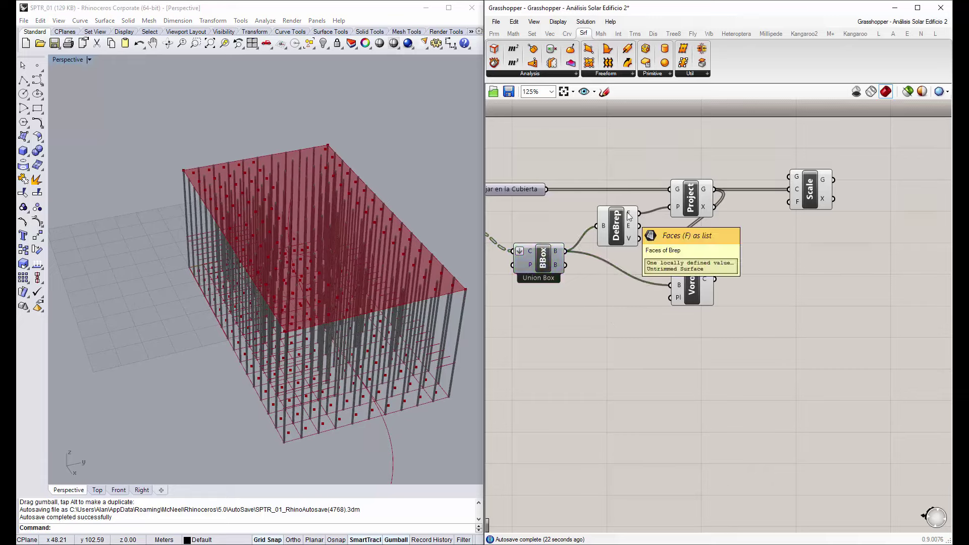
mouse_move(639, 213)
mouse_down()
mouse_move(579, 372)
mouse_move(671, 259)
mouse_up()
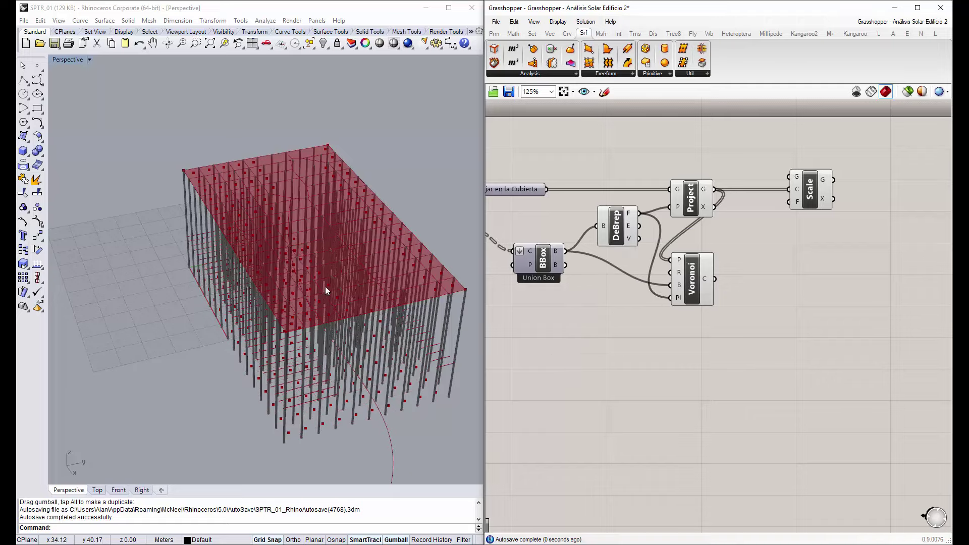
mouse_move(325, 287)
right_down()
mouse_move(294, 205)
mouse_move(335, 242)
right_up()
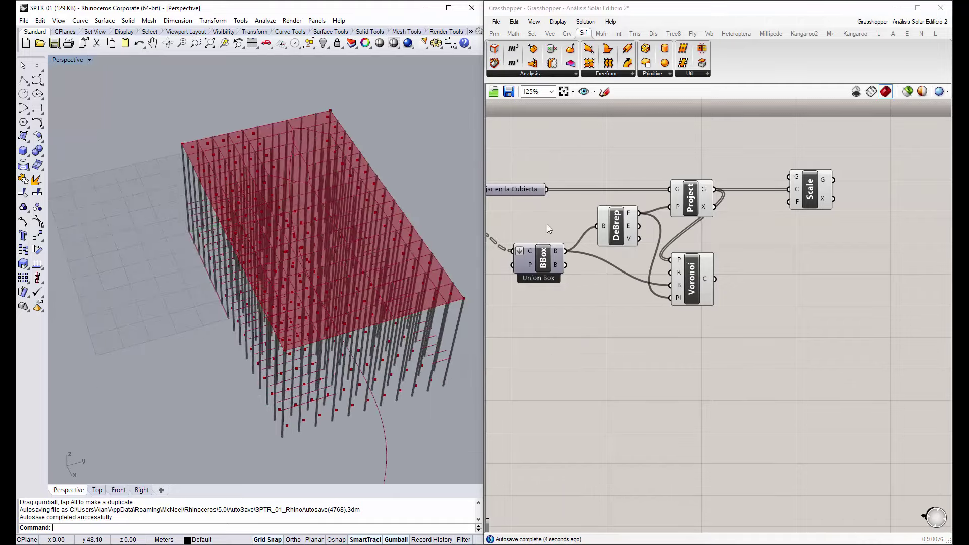
click(752, 265)
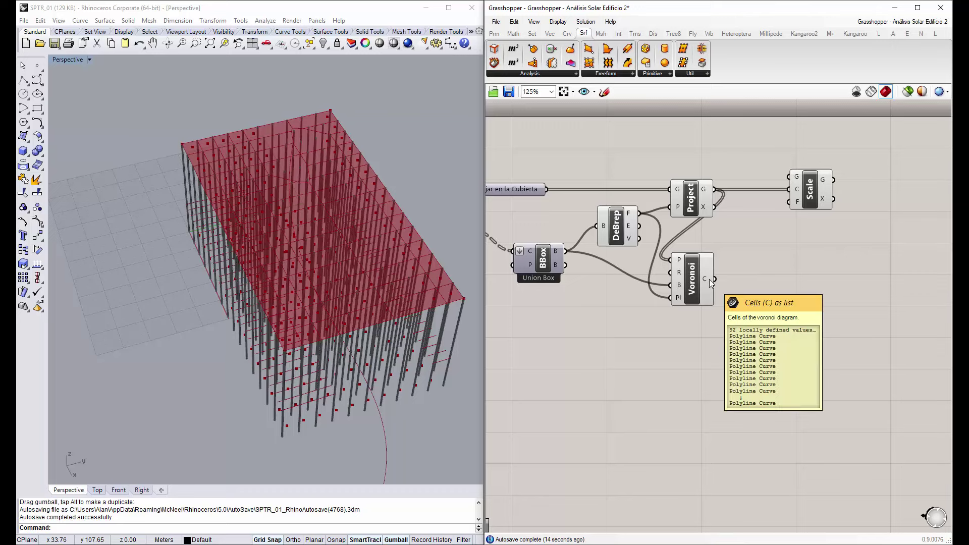
Hide the DeBrep faces' preview and feed Voronoi's cells into Scale's G input
right_click(619, 226)
click(637, 246)
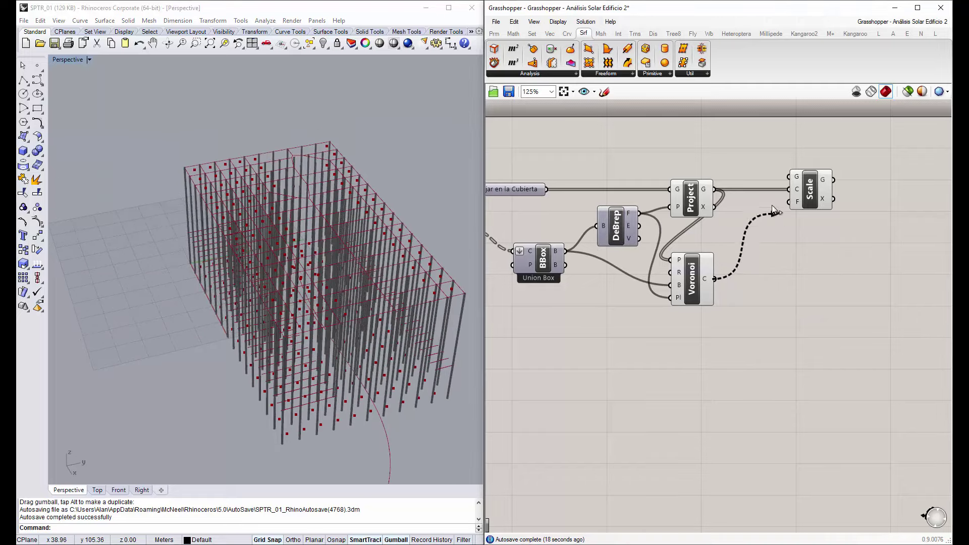
drag(715, 279, 789, 176)
right_drag(311, 259, 308, 195)
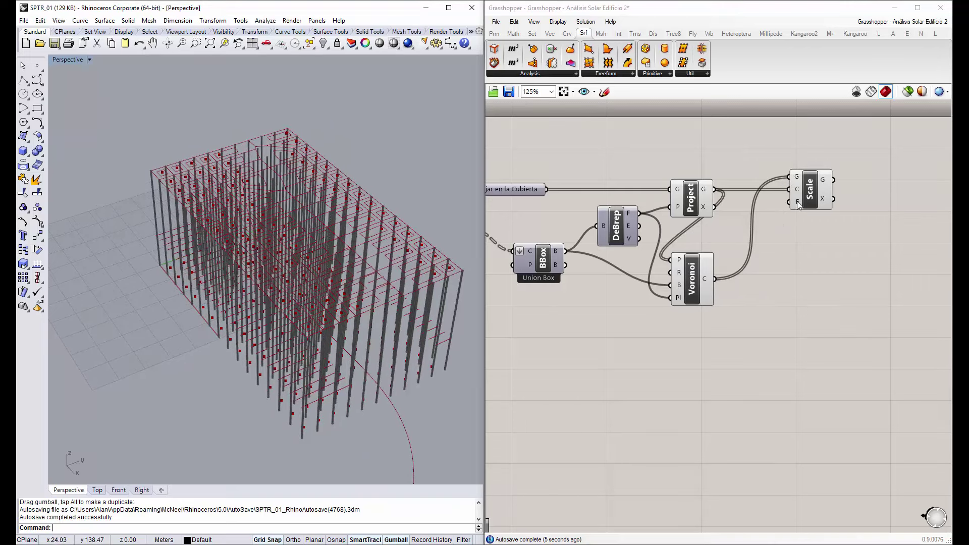
right_click(272, 227)
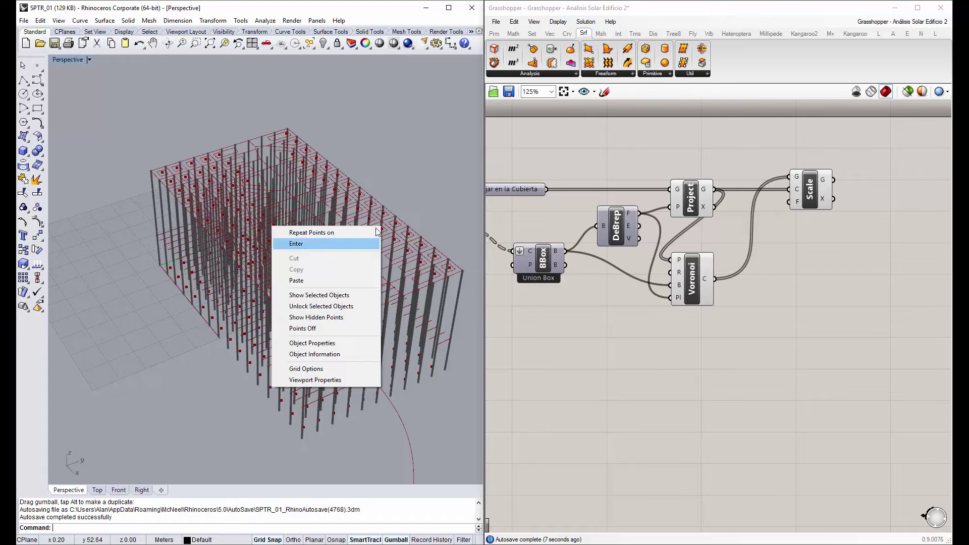
click(408, 225)
right_drag(407, 225, 381, 259)
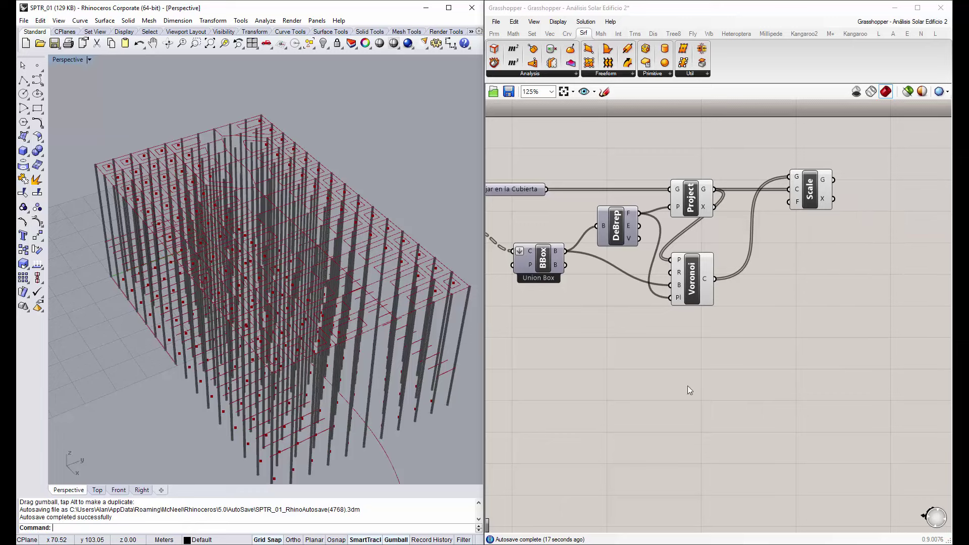
Add a Number Slider to the canvas and set it to 0.9
double_click(694, 341)
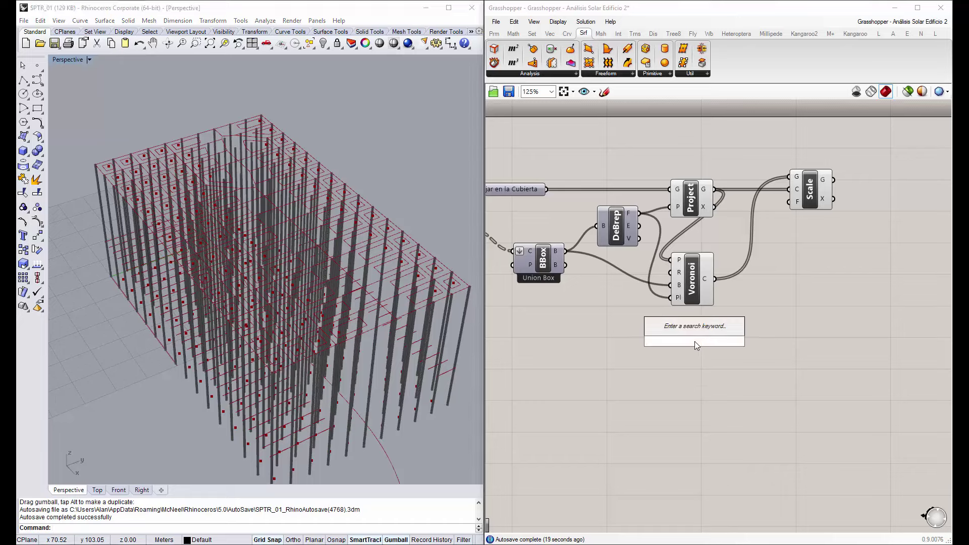
text(slider)
key(Return)
text(.9)
key(Return)
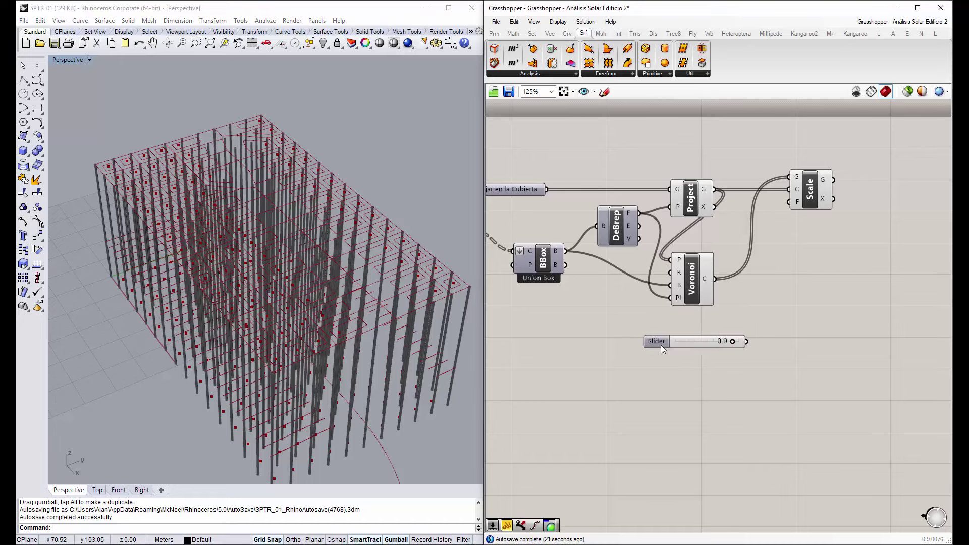
Align the 0.9 slider under Project and Voronoi and wire it into Scale's factor input
drag(661, 345, 691, 330)
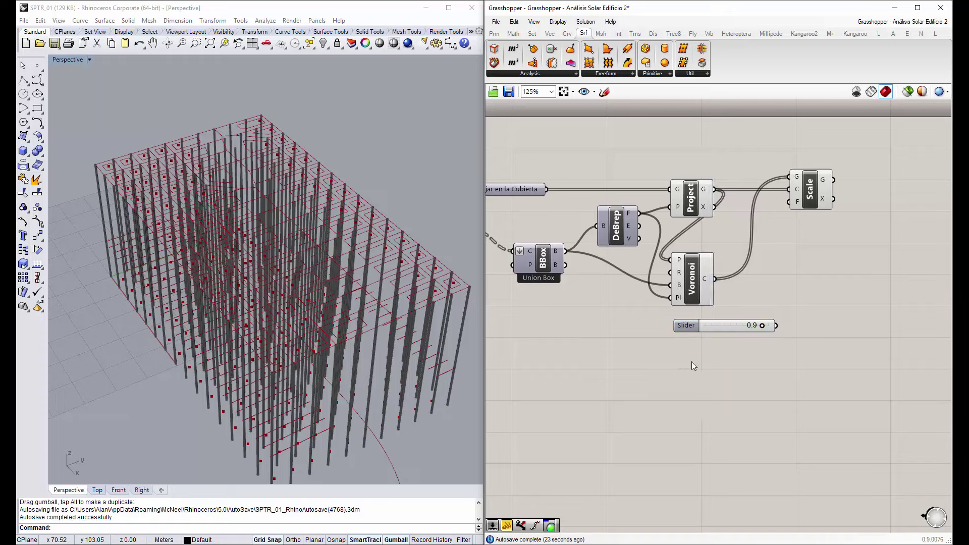
drag(699, 370, 674, 199)
click(718, 343)
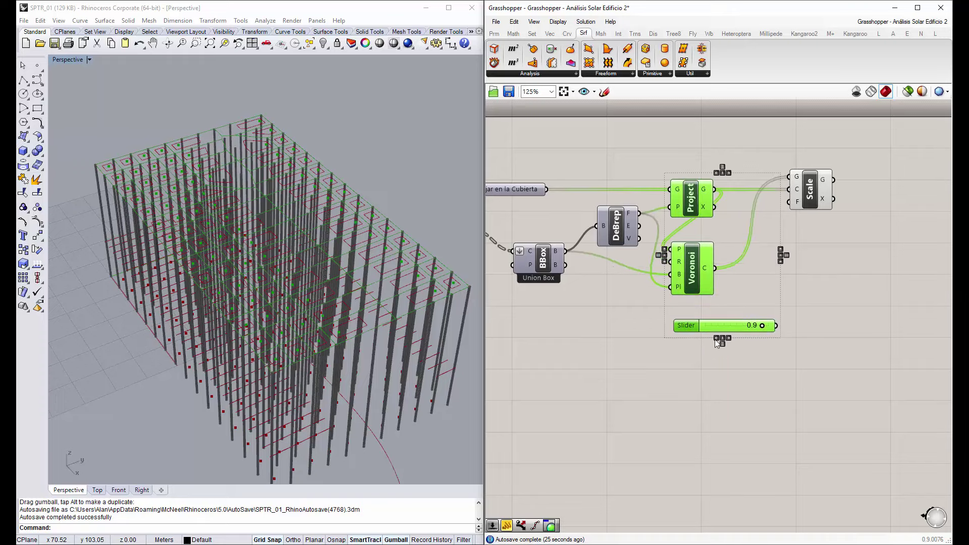
click(675, 401)
drag(773, 326, 790, 202)
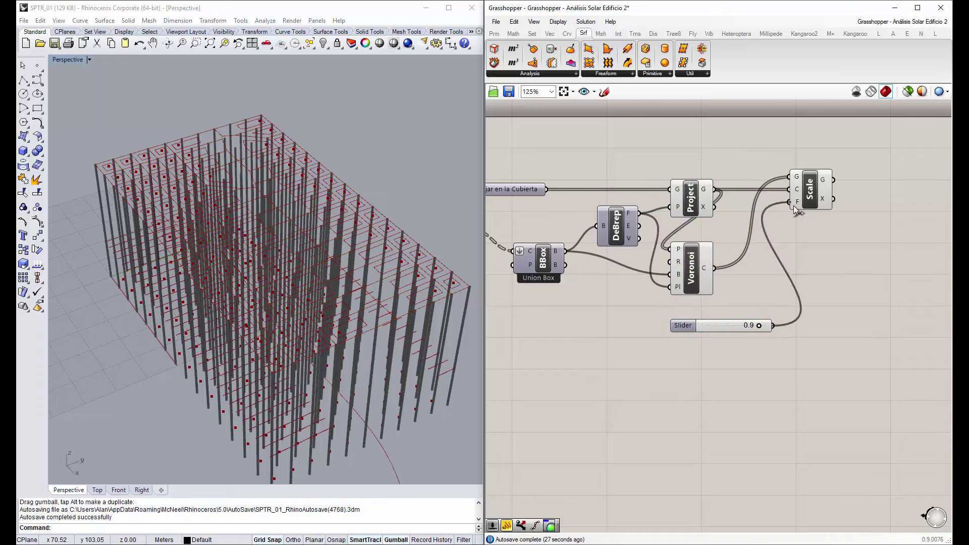
mouse_move(267, 292)
right_down()
mouse_move(274, 277)
mouse_move(295, 304)
mouse_move(281, 298)
mouse_move(295, 325)
right_up()
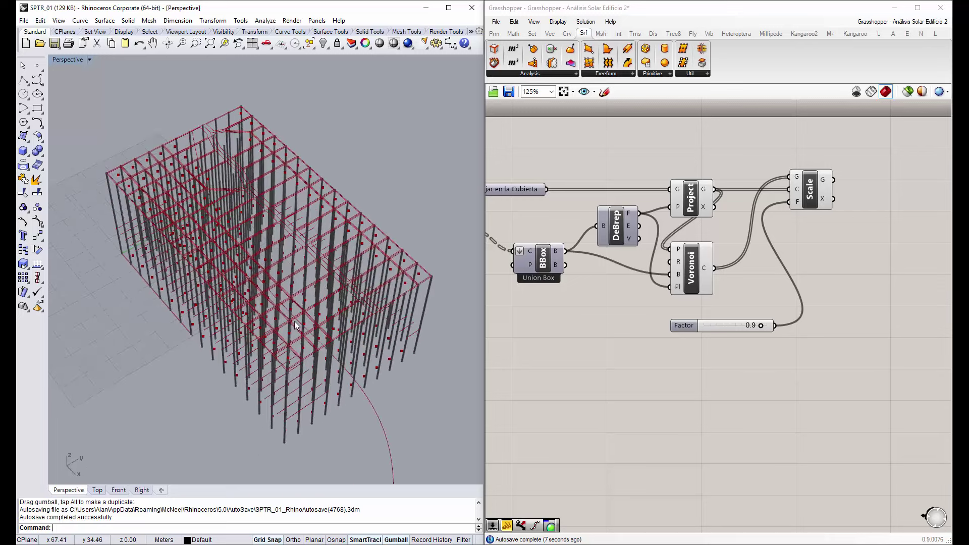
Turn on control points for the curve below the building and drag one down-left and back
right_drag(330, 368, 333, 346)
drag(417, 421, 363, 436)
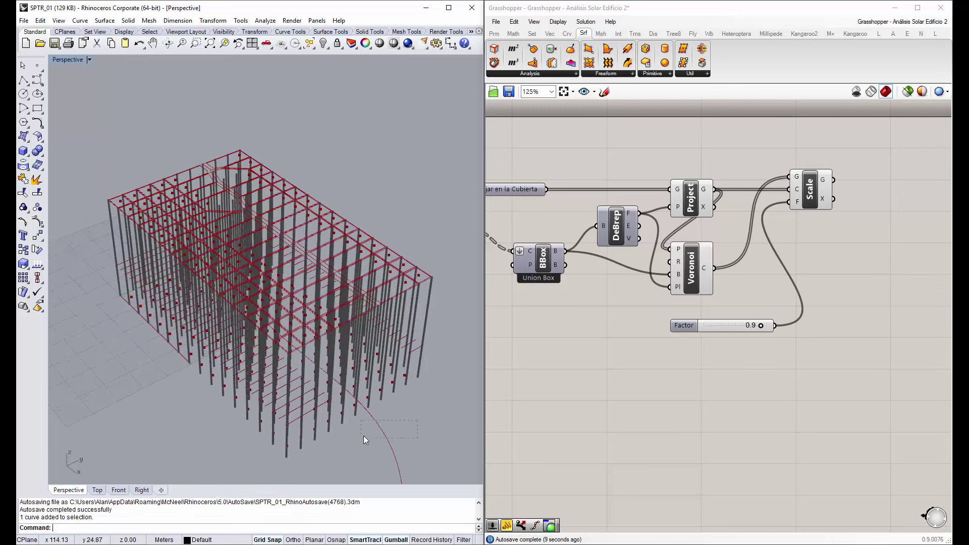
right_drag(311, 389, 272, 373)
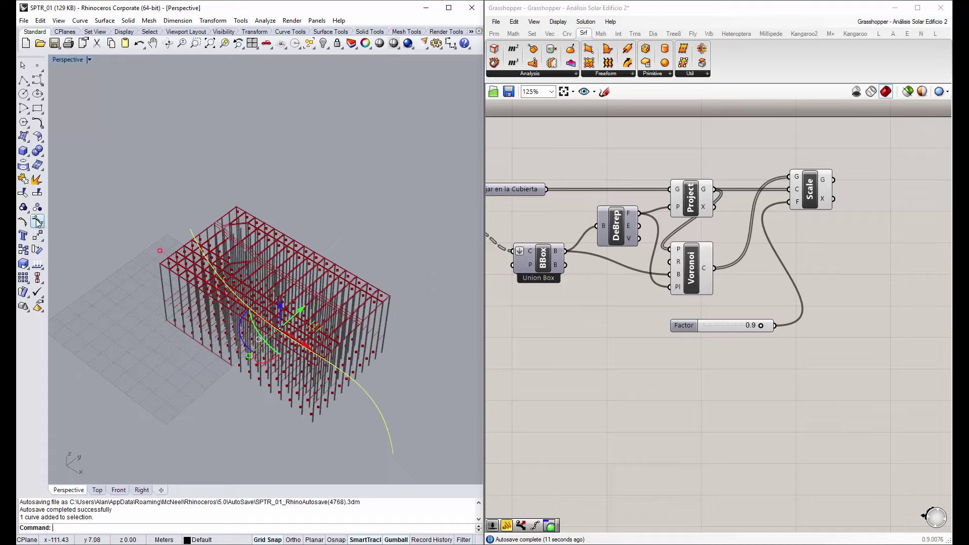
click(37, 222)
right_drag(227, 303, 262, 356)
click(255, 362)
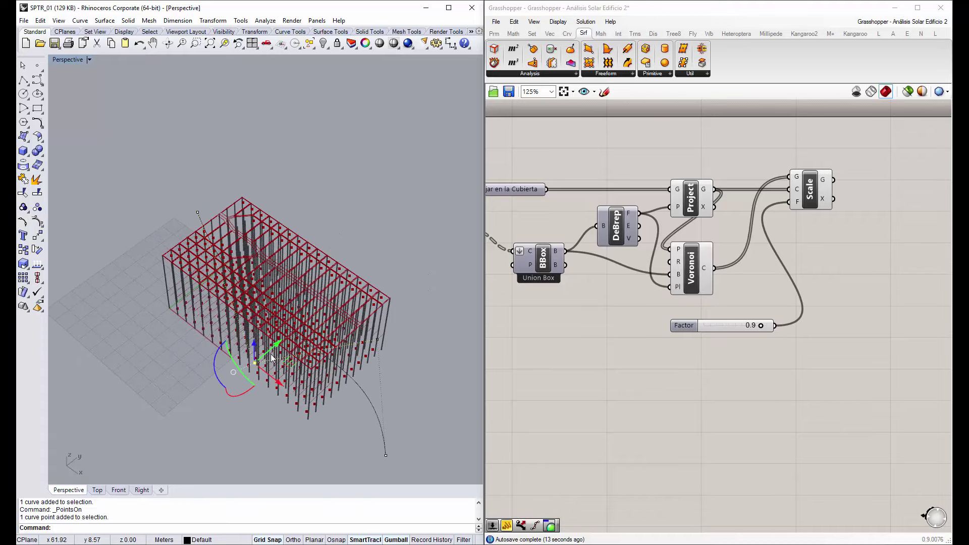
drag(272, 349, 147, 394)
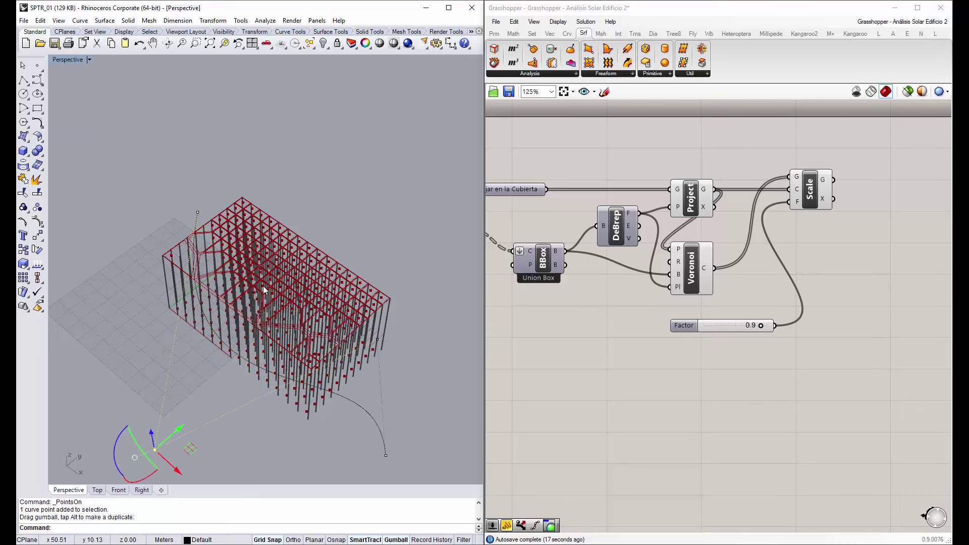
drag(181, 428, 298, 331)
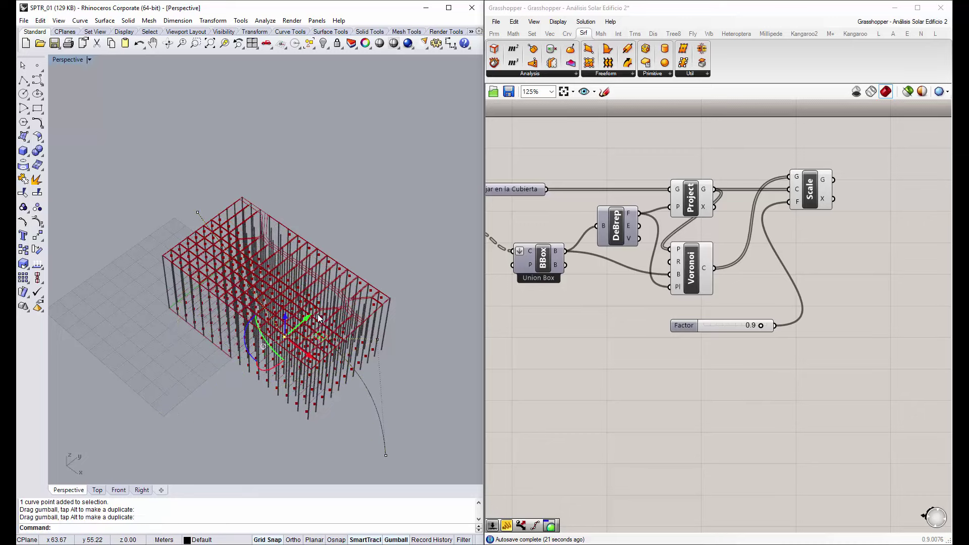
Move another control point along one axis, leaving the curve nearly straight
right_drag(318, 318, 279, 365)
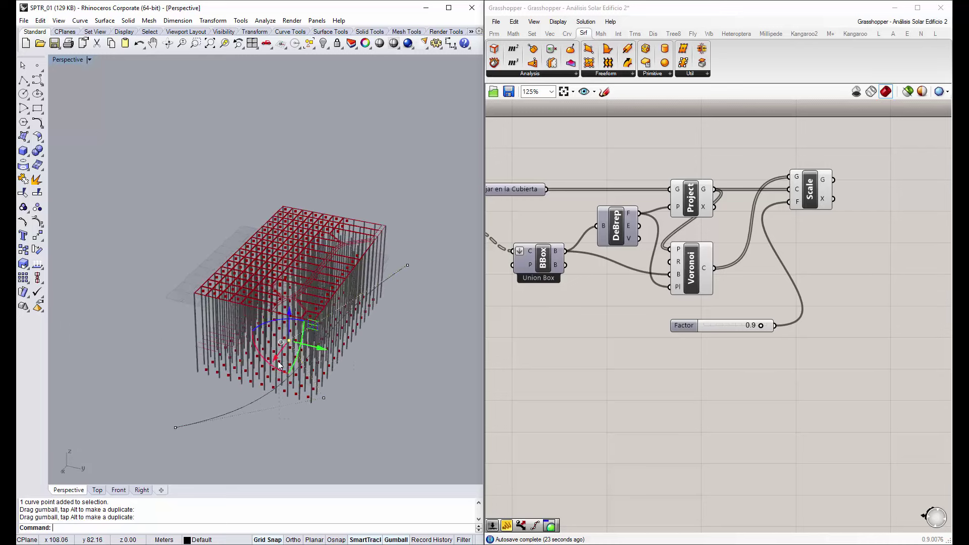
click(323, 398)
click(307, 386)
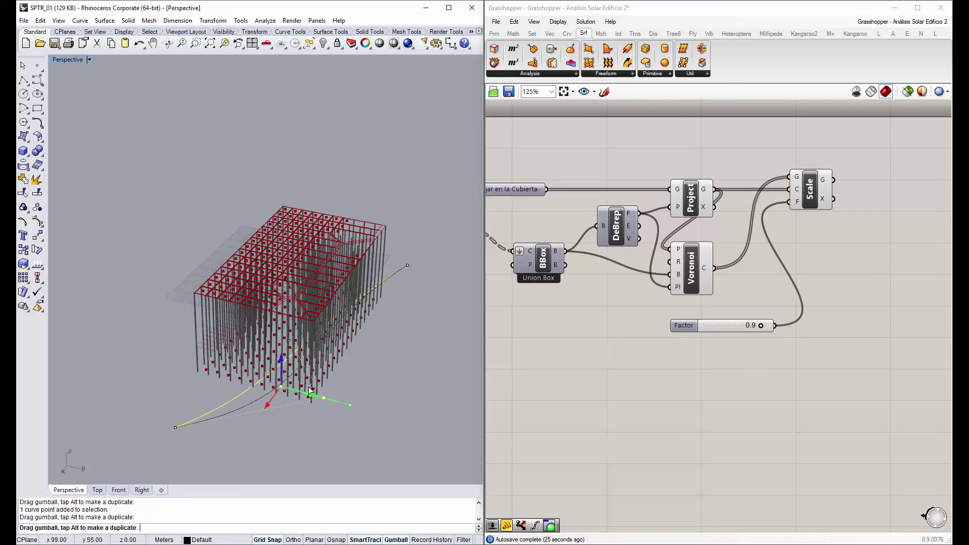
mouse_move(308, 387)
right_down()
mouse_move(298, 362)
mouse_move(354, 366)
mouse_move(356, 355)
right_up()
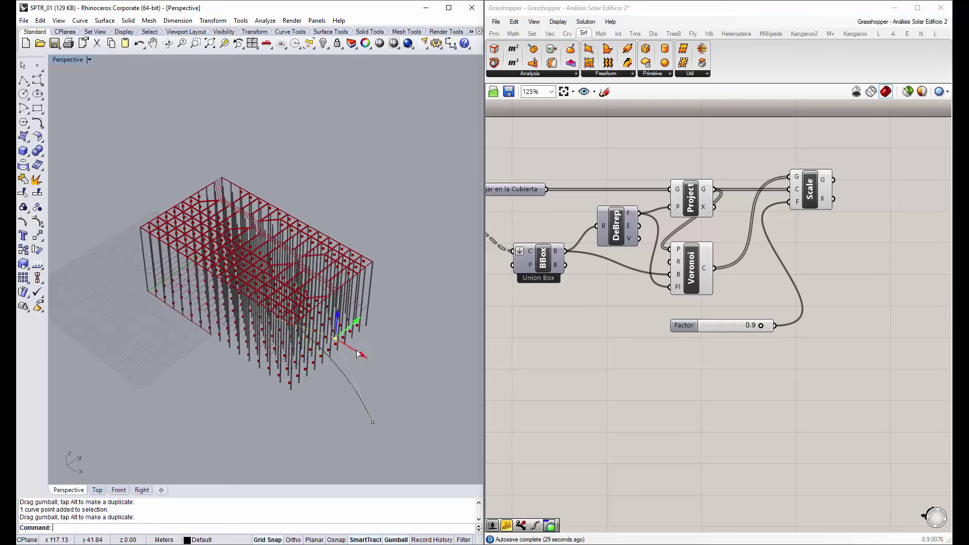
mouse_move(357, 355)
mouse_down()
mouse_move(325, 339)
mouse_move(308, 291)
mouse_up()
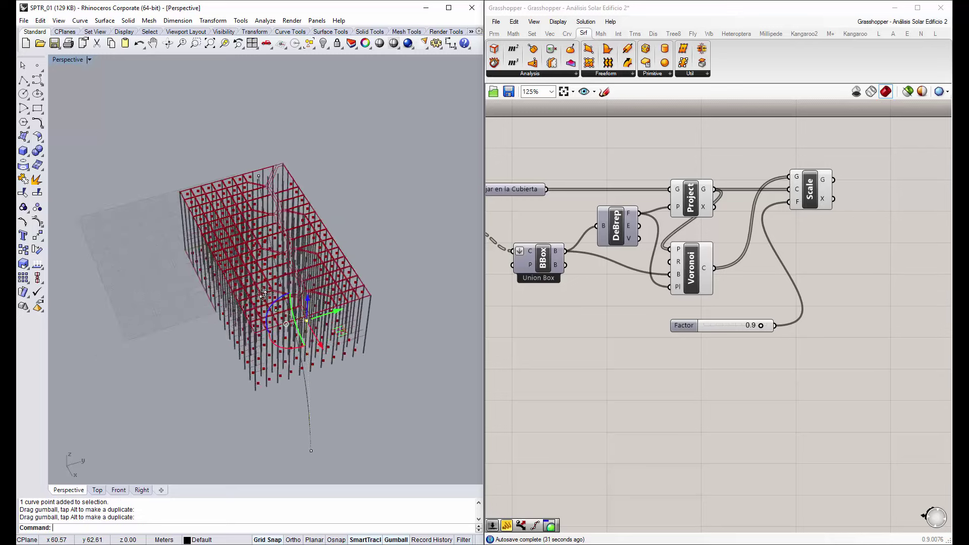
right_drag(308, 292, 308, 293)
click(342, 219)
right_drag(341, 219, 314, 273)
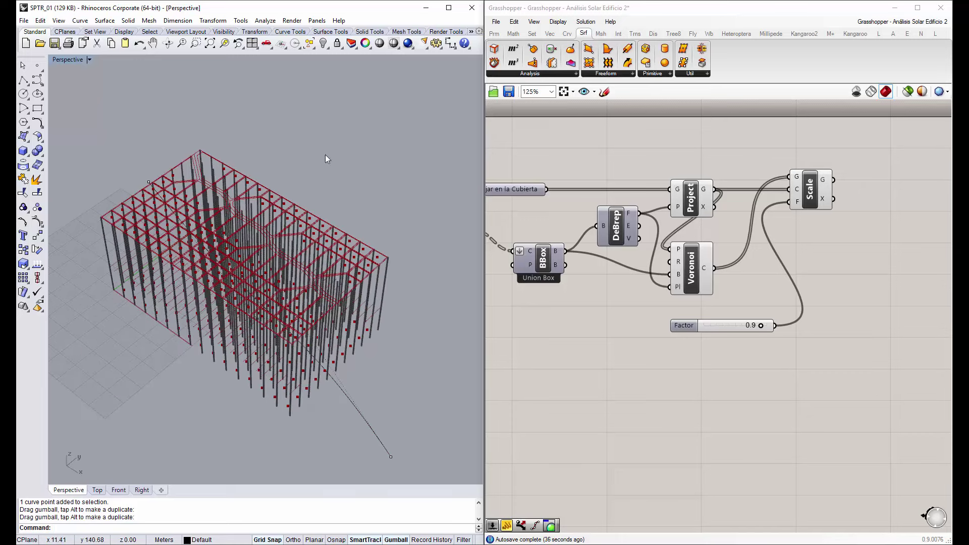
Turn off the curve's points and hide the Voronoi cells' preview
key(Escape)
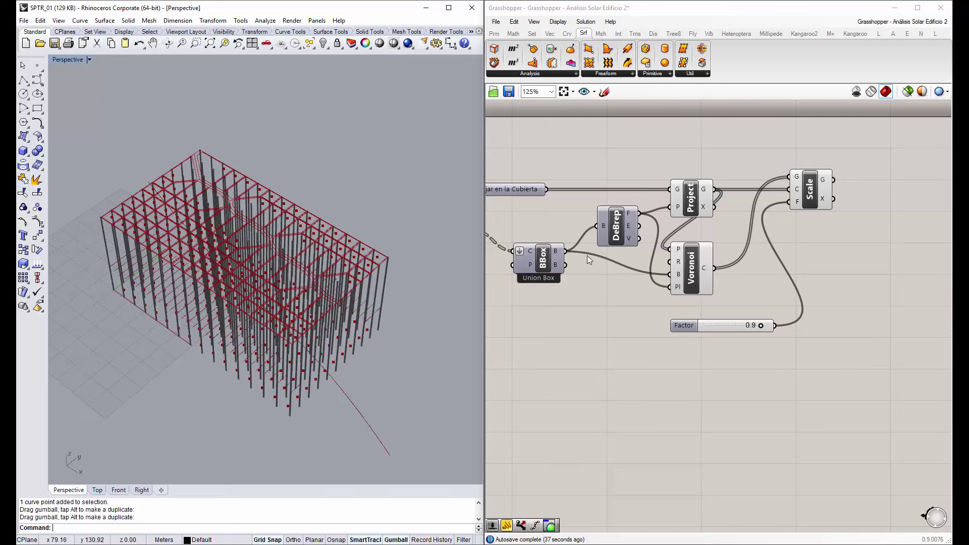
right_click(694, 266)
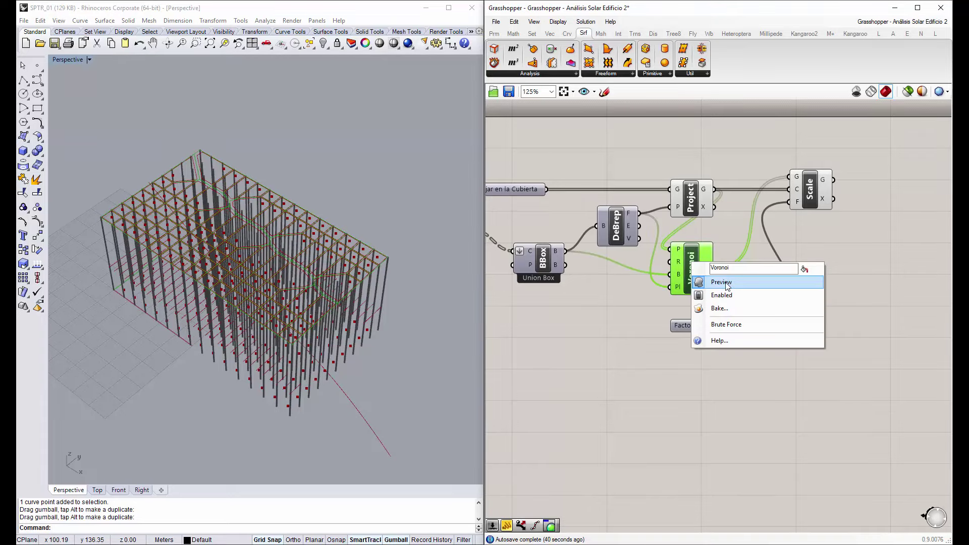
click(716, 280)
click(694, 199)
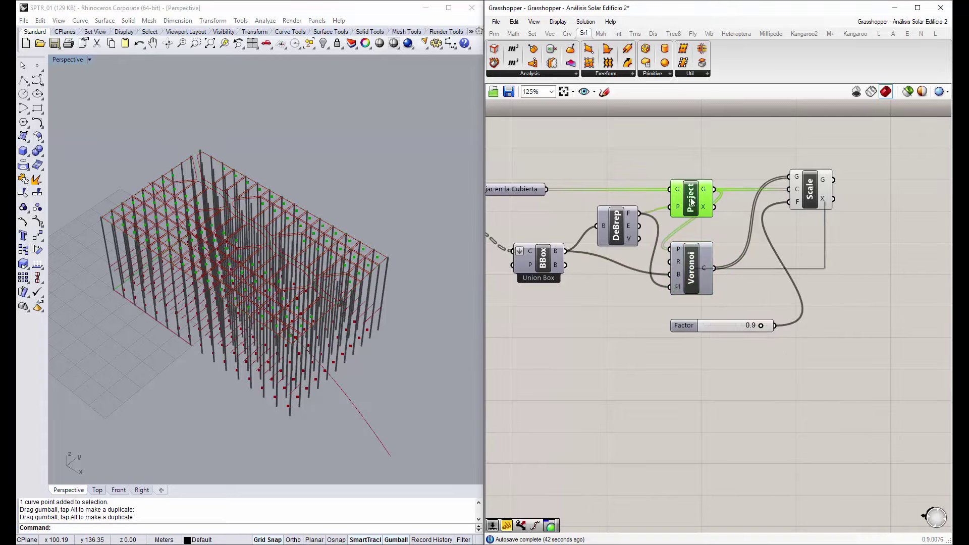
right_click(682, 194)
click(707, 217)
Hide the column pipes' preview, leaving the roof cell outlines and points visible
mouse_move(299, 271)
right_down()
mouse_move(219, 208)
mouse_move(305, 284)
mouse_move(298, 231)
right_up()
scroll(271, 250, up, 3)
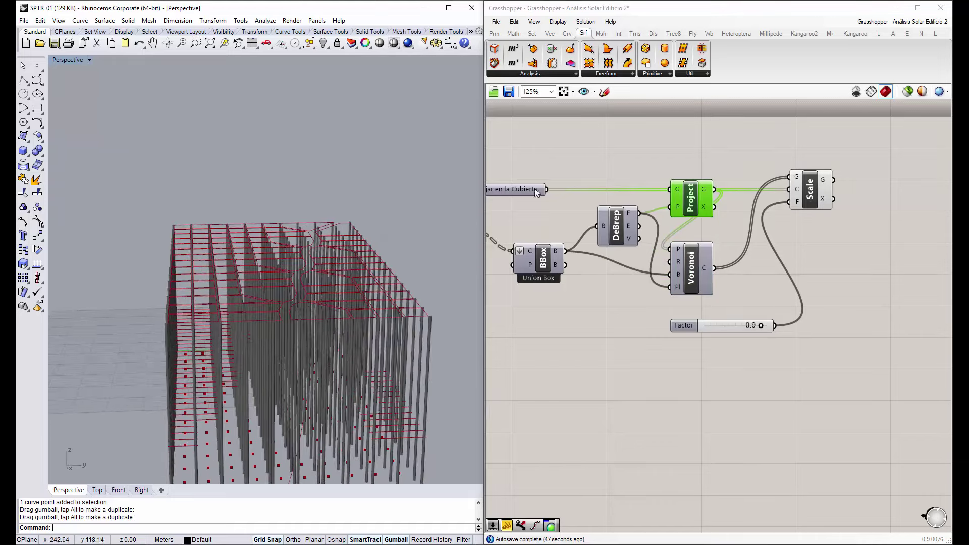
scroll(643, 147, down, 3)
scroll(604, 232, up, 2)
scroll(604, 232, up, 2)
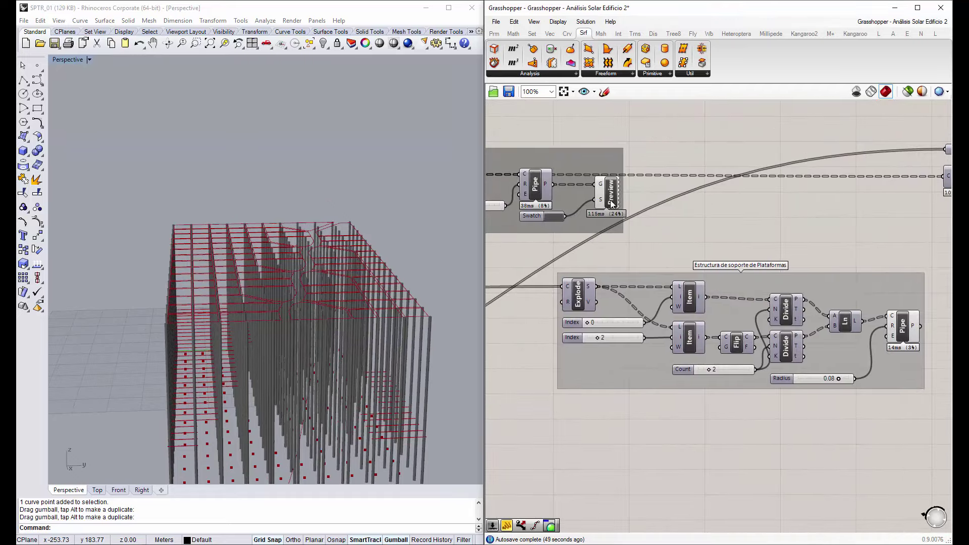
right_click(611, 202)
click(634, 198)
mouse_move(380, 218)
right_down()
mouse_move(252, 249)
mouse_move(261, 227)
mouse_move(240, 218)
right_up()
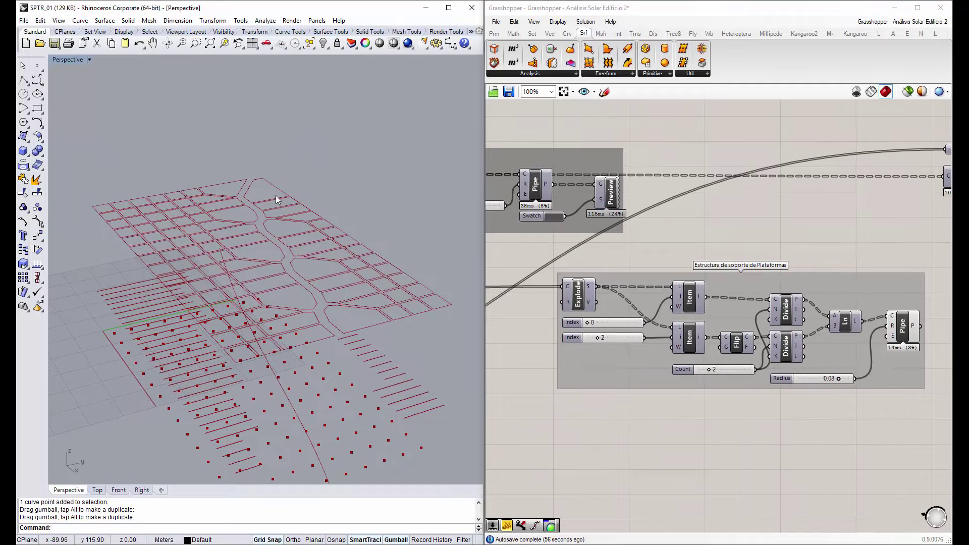
mouse_move(246, 215)
right_down()
mouse_move(289, 248)
mouse_move(269, 264)
mouse_move(269, 277)
mouse_move(290, 286)
mouse_move(312, 241)
mouse_move(211, 247)
mouse_move(230, 258)
right_up()
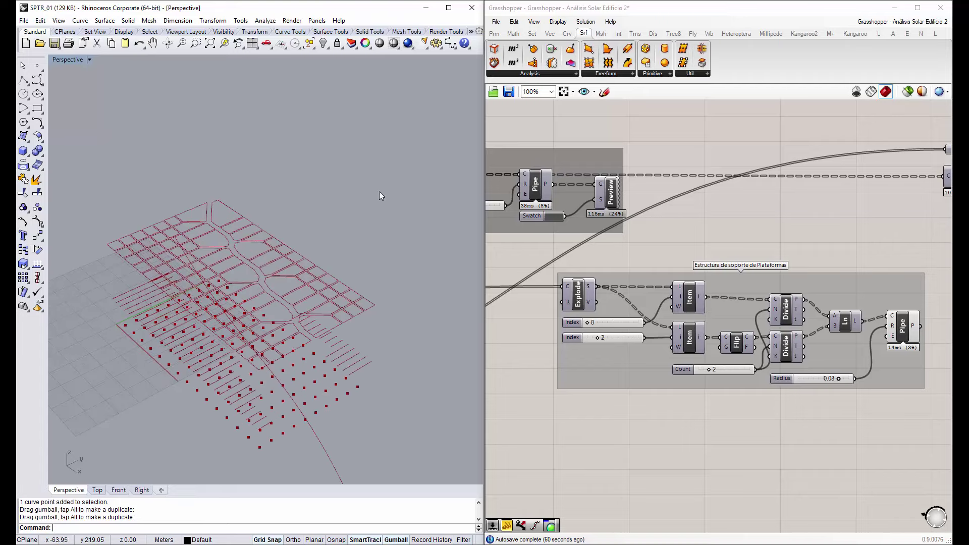
scroll(693, 244, down, 3)
Move the Factor slider up and align it with the Project and Voronoi components
scroll(763, 238, up, 3)
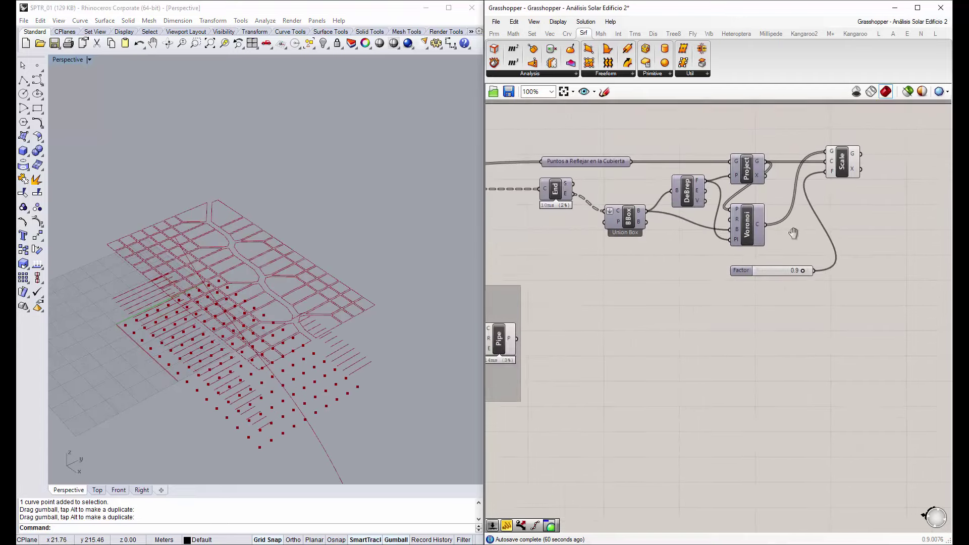
drag(701, 280, 700, 267)
drag(721, 300, 688, 144)
drag(708, 238, 708, 224)
click(686, 324)
click(707, 289)
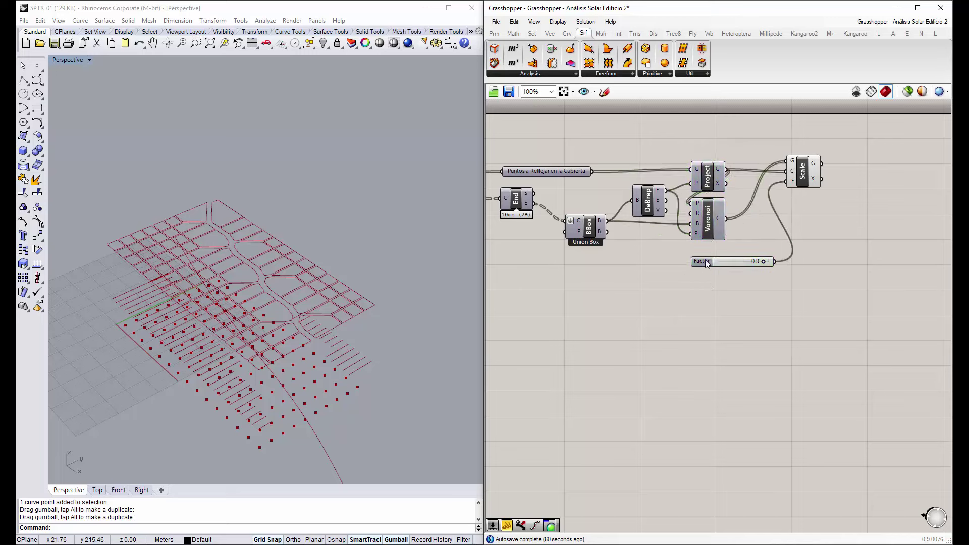
drag(700, 262, 699, 252)
drag(715, 306, 689, 143)
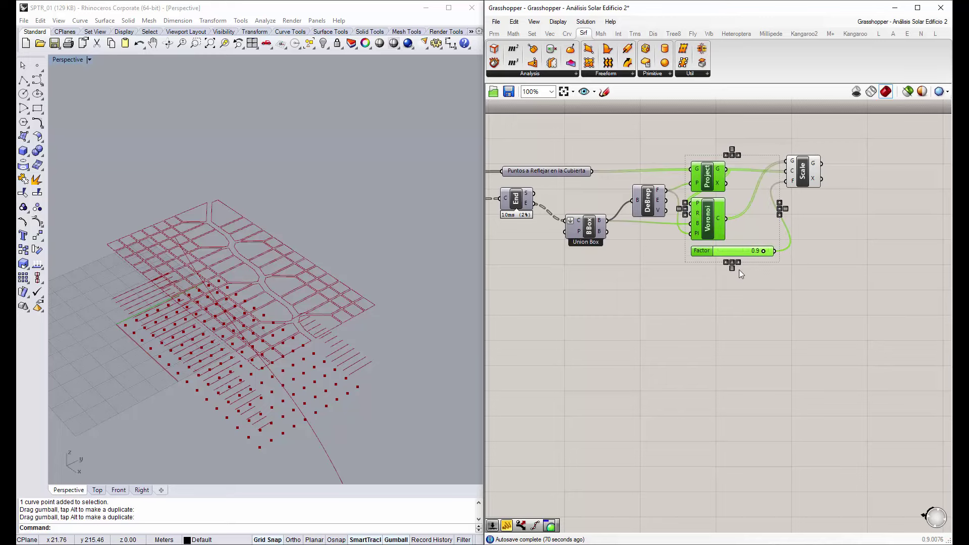
click(726, 287)
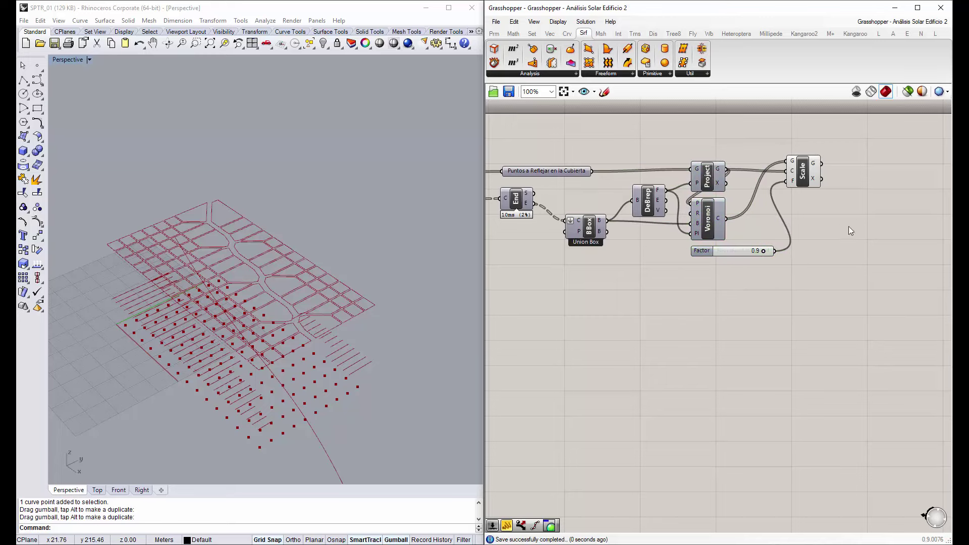
Nudge the Scale component slightly up and right beside them
right_drag(849, 226, 756, 226)
click(713, 176)
drag(713, 176, 716, 172)
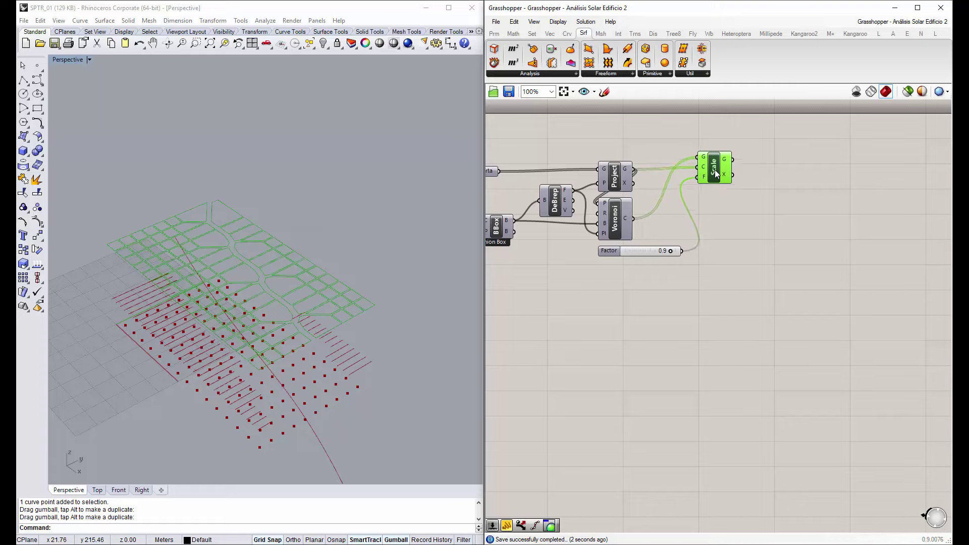
scroll(287, 323, up, 2)
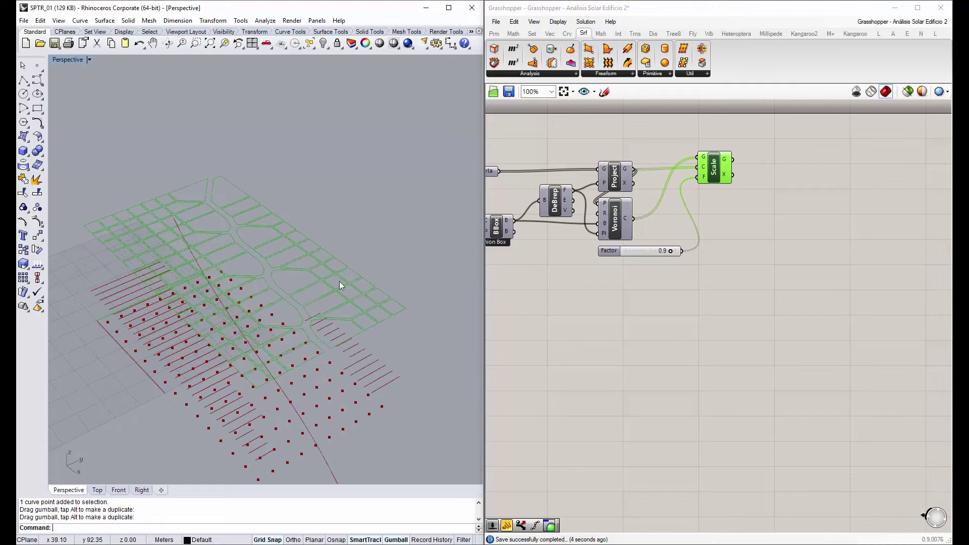
scroll(340, 285, up, 1)
scroll(386, 328, up, 1)
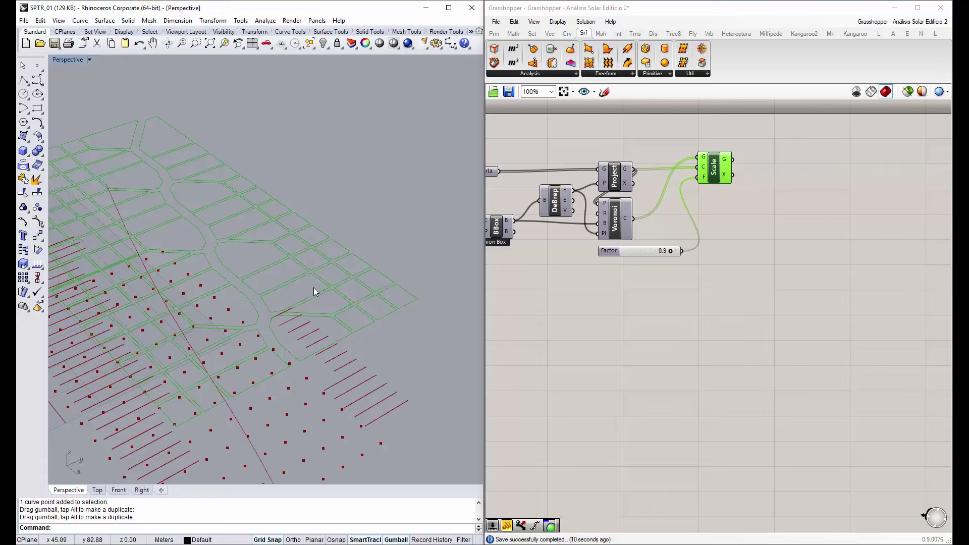
click(673, 293)
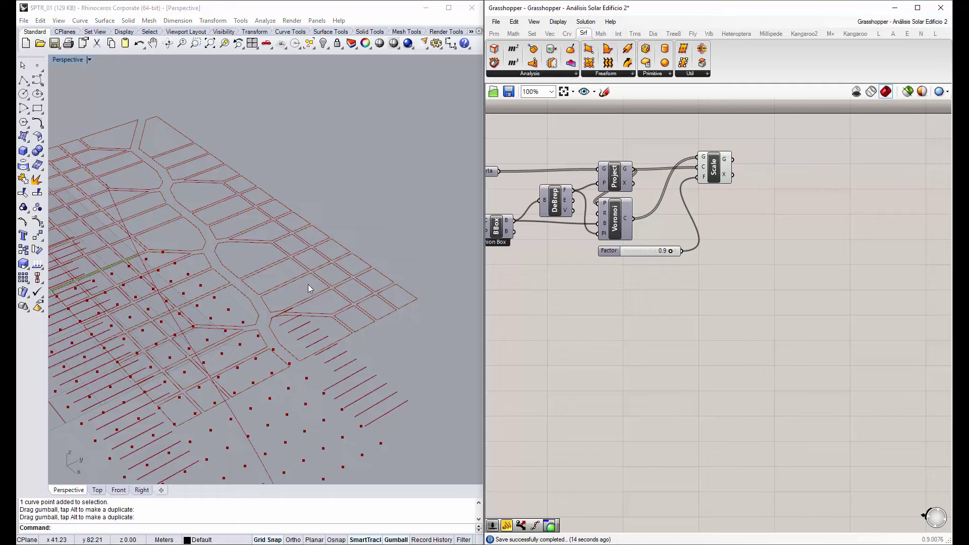
right_drag(308, 284, 193, 253)
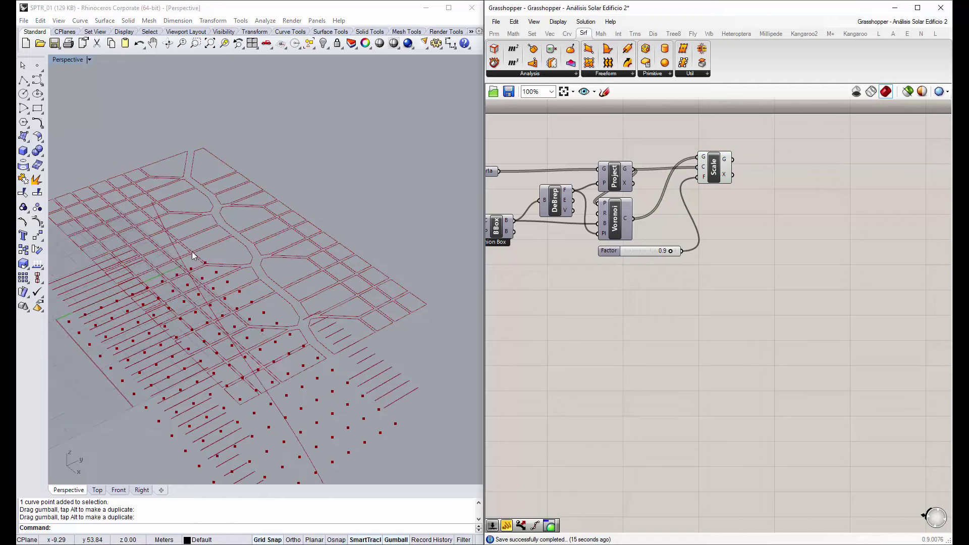
Place an Area component beside Scale to get each scaled cell's area and centroid
double_click(768, 226)
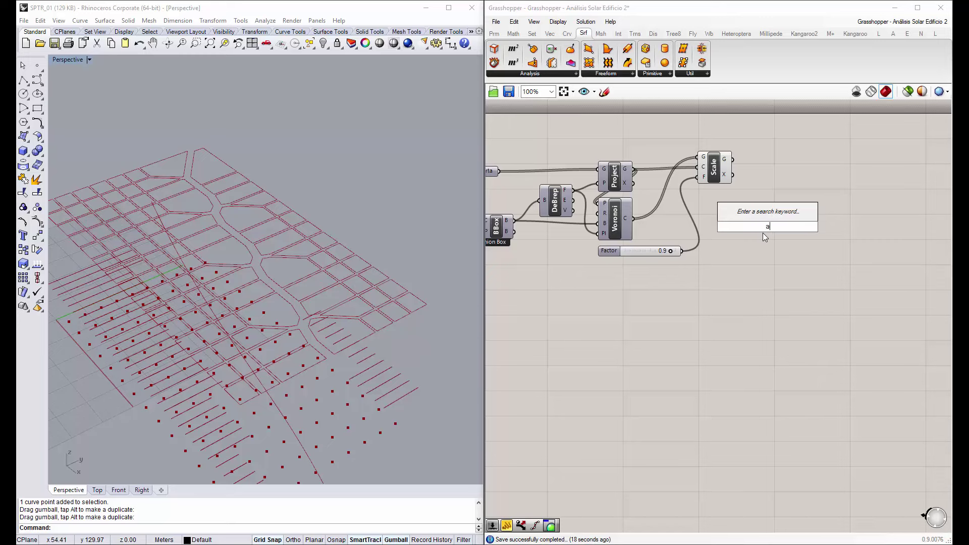
text(area)
key(Return)
mouse_move(767, 228)
mouse_down()
mouse_move(788, 163)
mouse_move(764, 159)
mouse_up()
right_drag(225, 261, 256, 233)
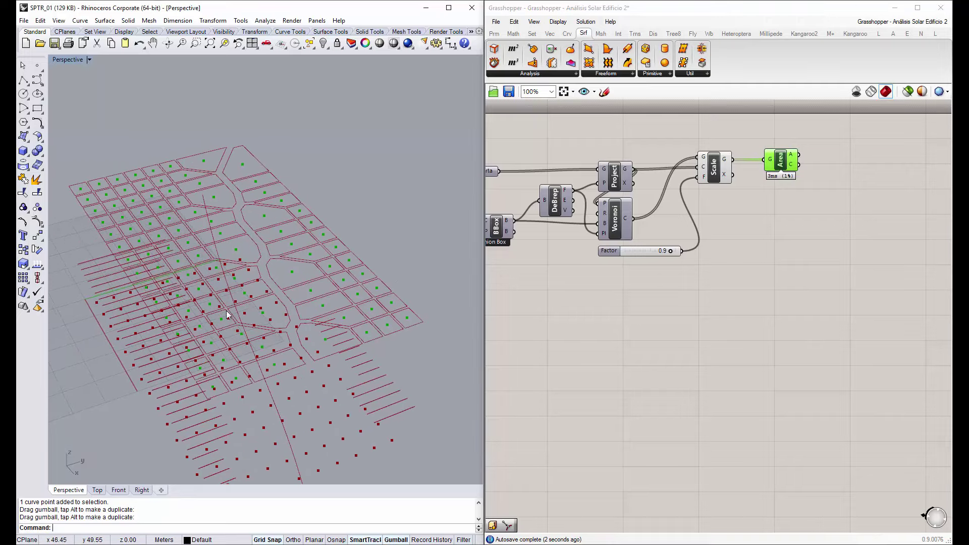
Hide the Pipe component's preview
click(691, 400)
scroll(765, 286, down, 5)
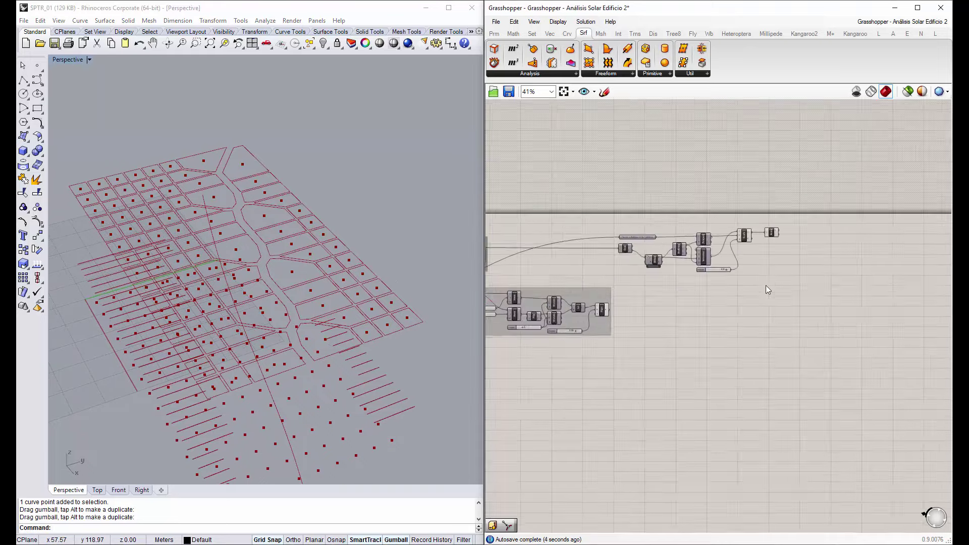
scroll(854, 281, up, 4)
click(847, 262)
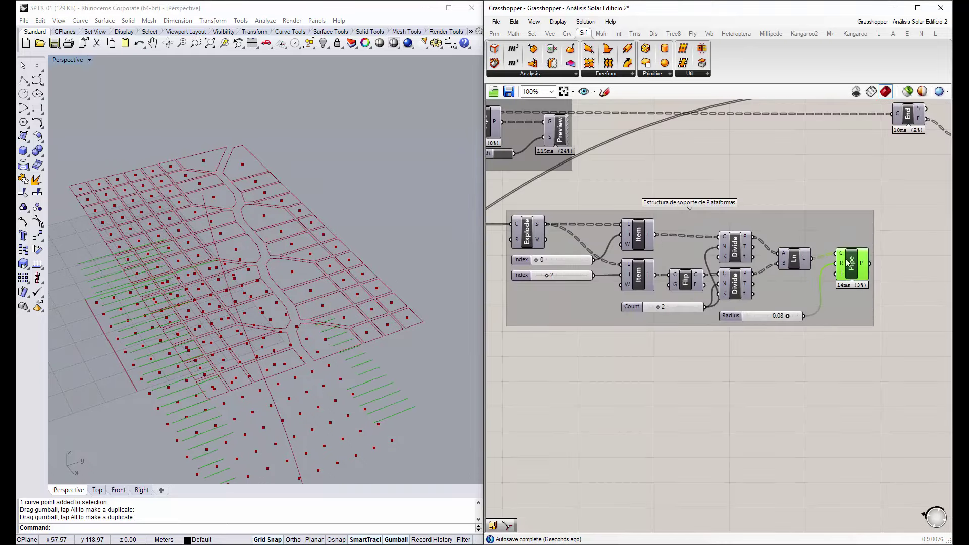
right_click(852, 267)
click(841, 281)
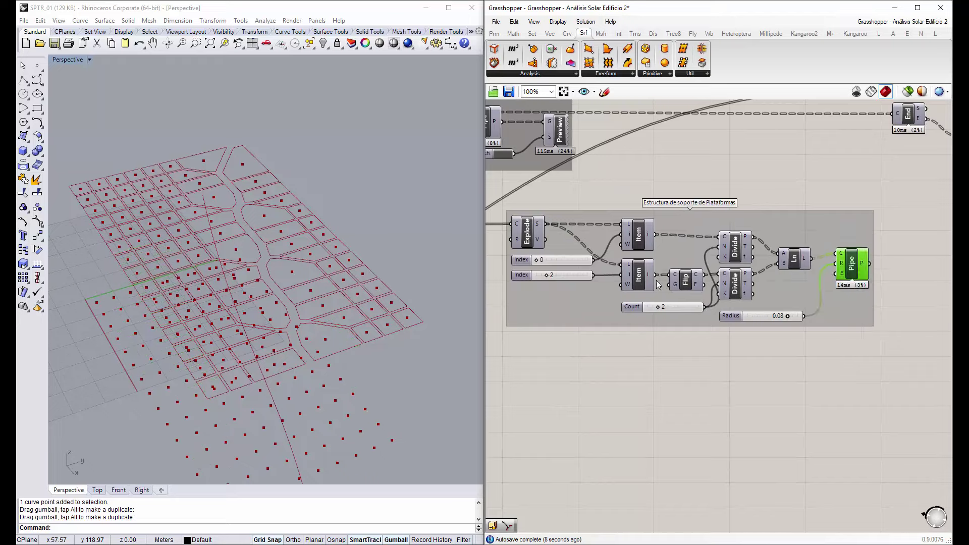
scroll(759, 252, down, 5)
scroll(567, 205, up, 3)
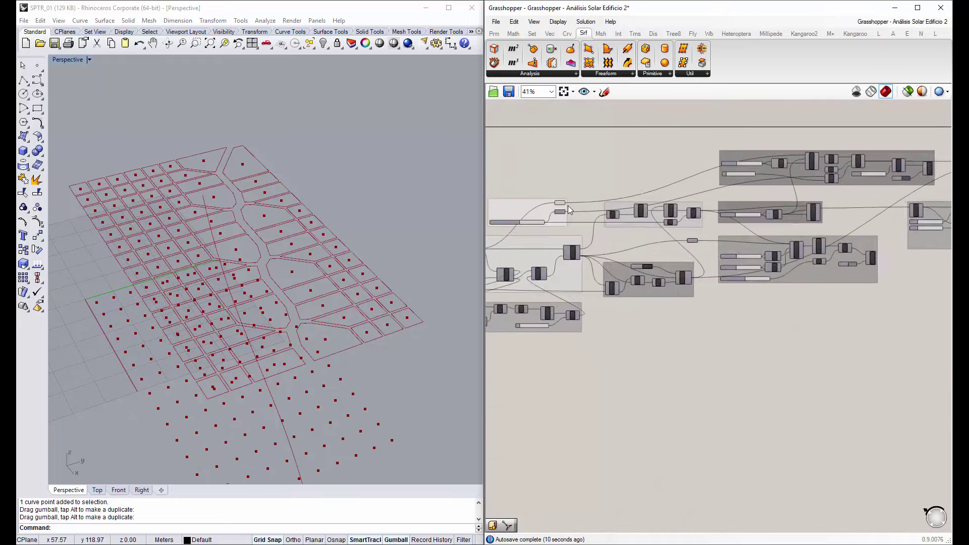
Hide the Pt points' preview, check the Area centroids, and save the definition
right_click(553, 200)
click(580, 221)
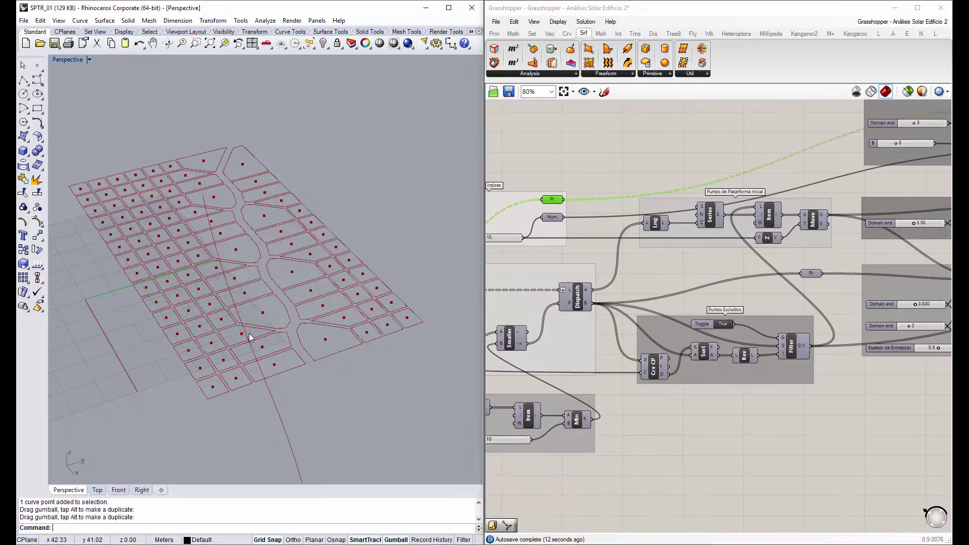
right_drag(302, 313, 260, 326)
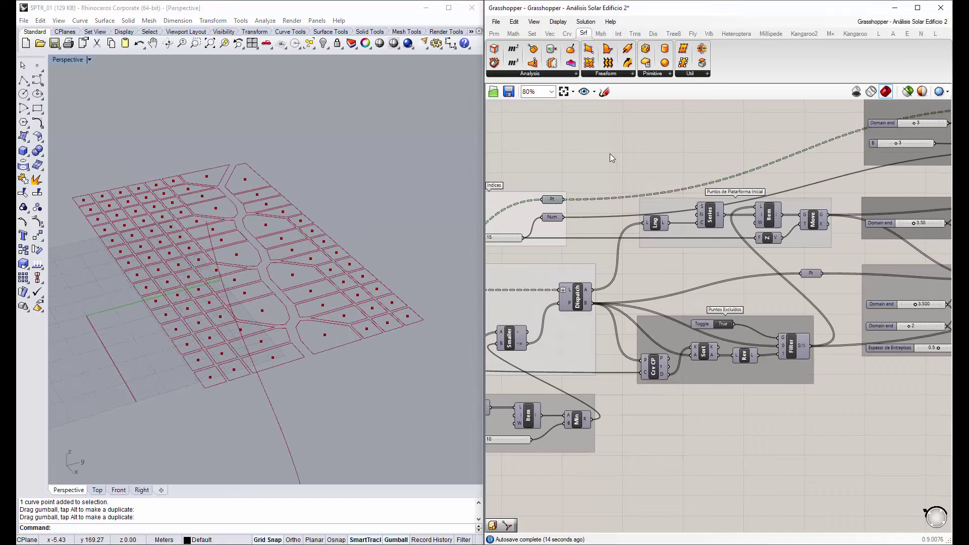
scroll(804, 244, down, 4)
scroll(764, 219, up, 2)
scroll(764, 219, up, 2)
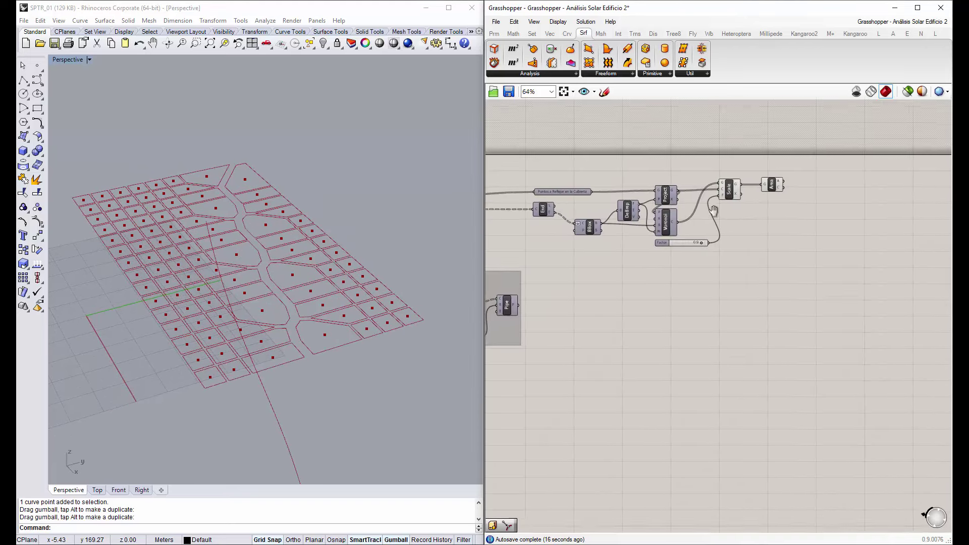
scroll(762, 222, up, 2)
click(756, 174)
click(756, 251)
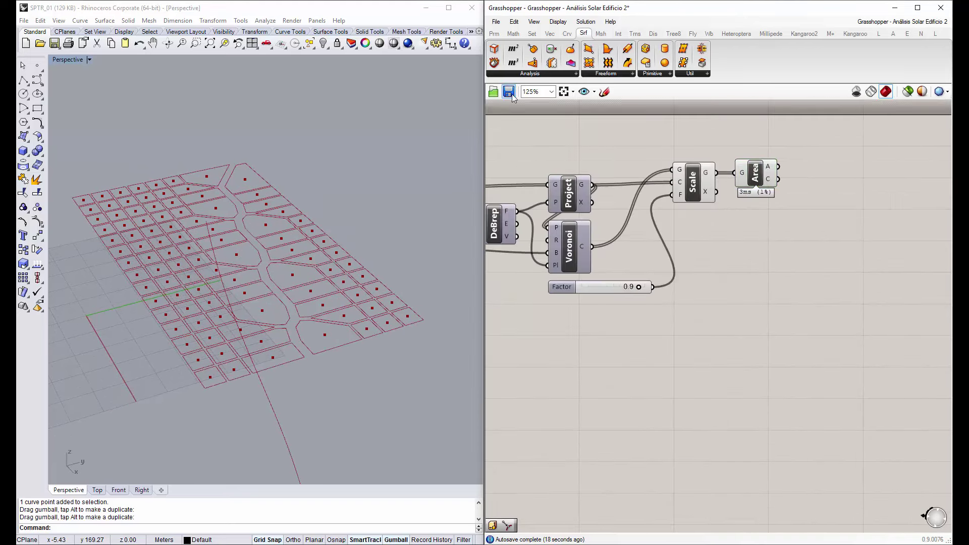
click(511, 93)
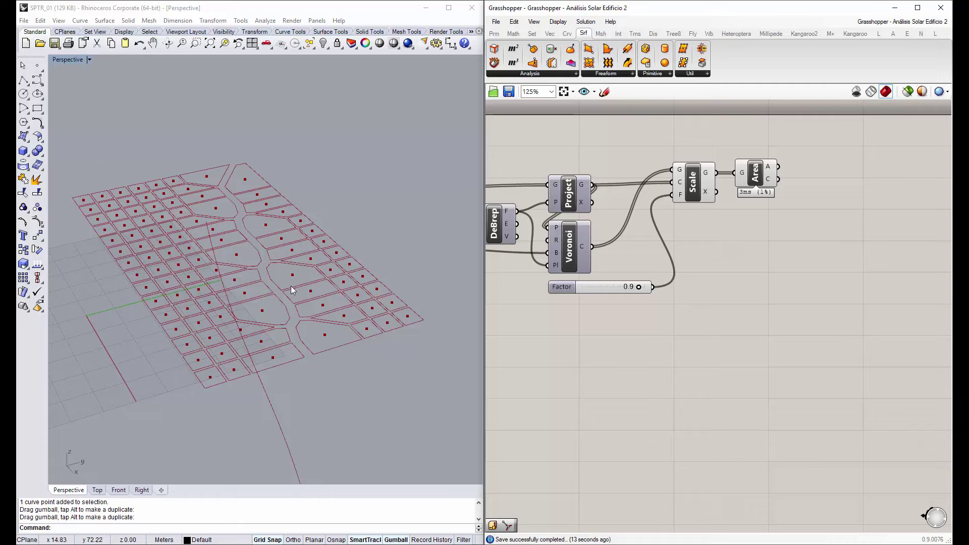
Place a Larger Than component from a 'larger' search, right of Area
right_drag(290, 285, 273, 287)
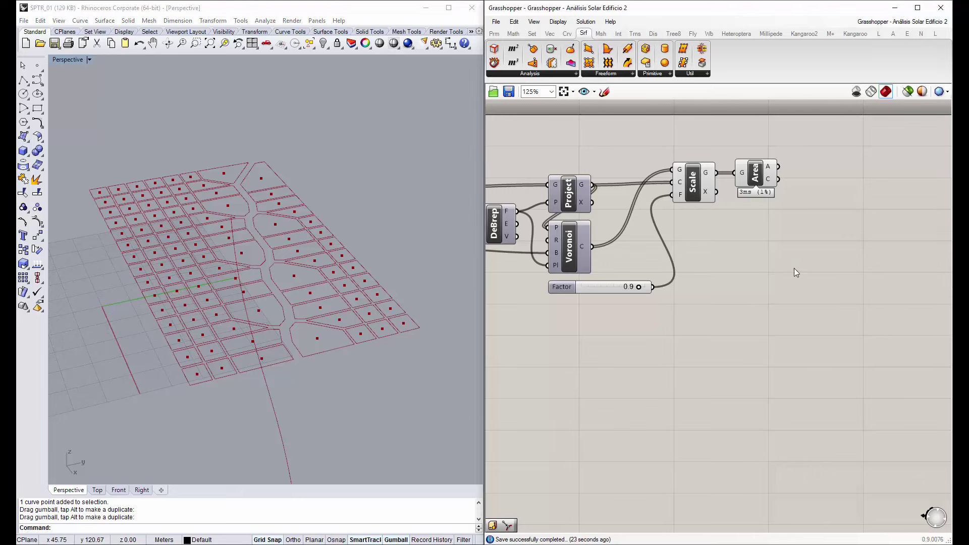
double_click(899, 233)
text(larger)
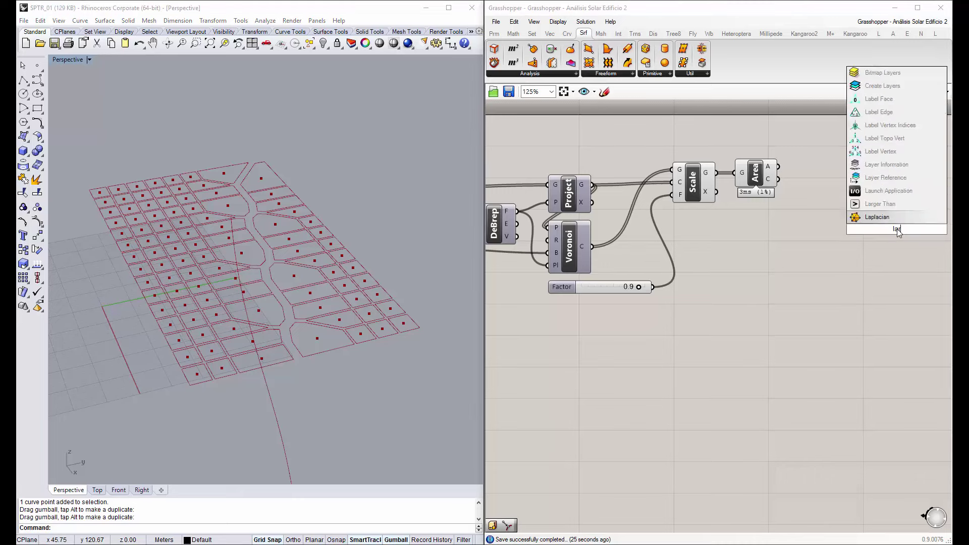
key(Return)
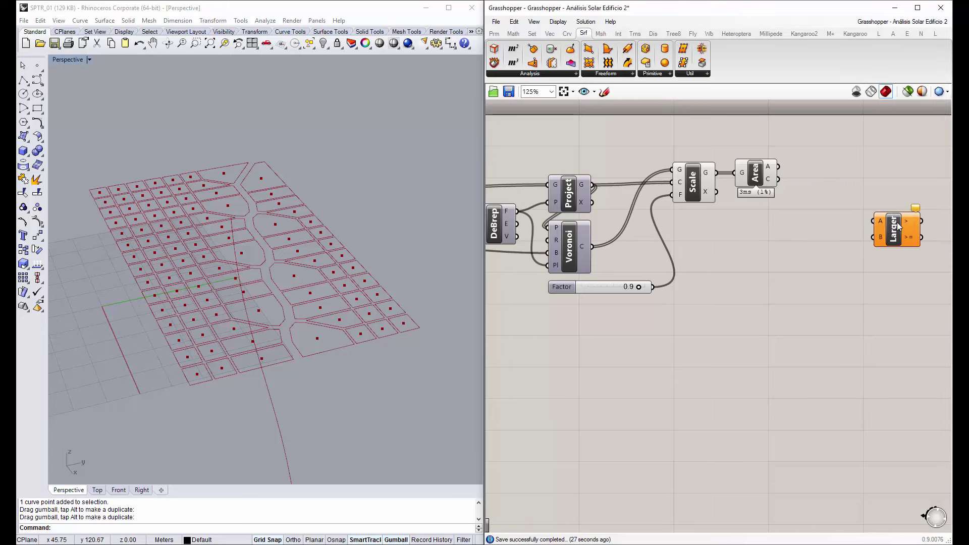
mouse_move(891, 218)
mouse_down()
mouse_move(850, 186)
mouse_move(857, 190)
mouse_up()
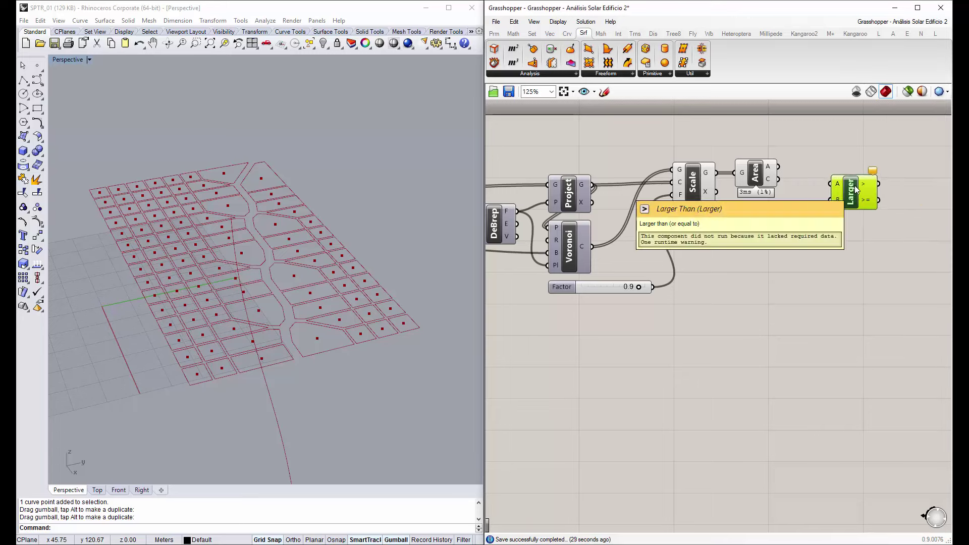
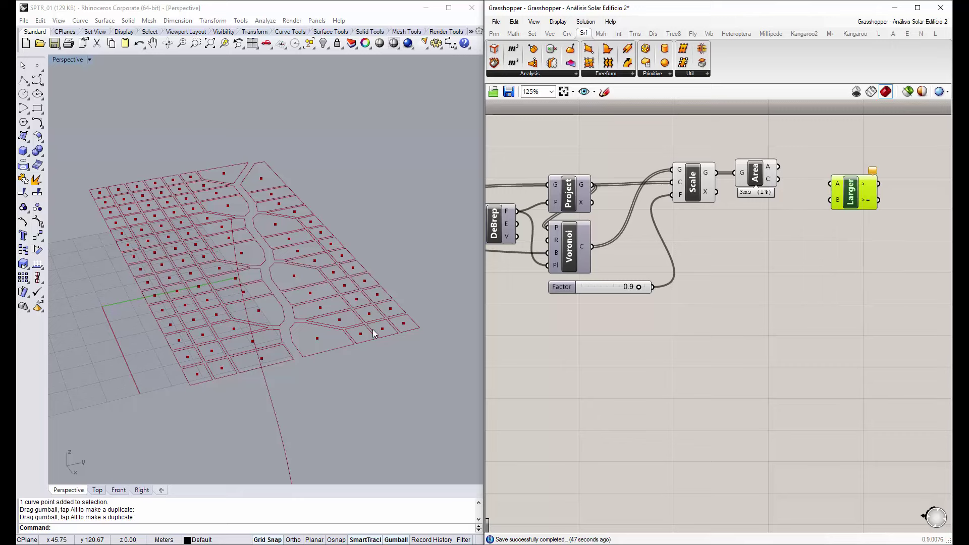
Show the Area results (34.02, 57.1725 …) in a new Panel, enlarged to list the values
click(492, 34)
drag(640, 63, 737, 280)
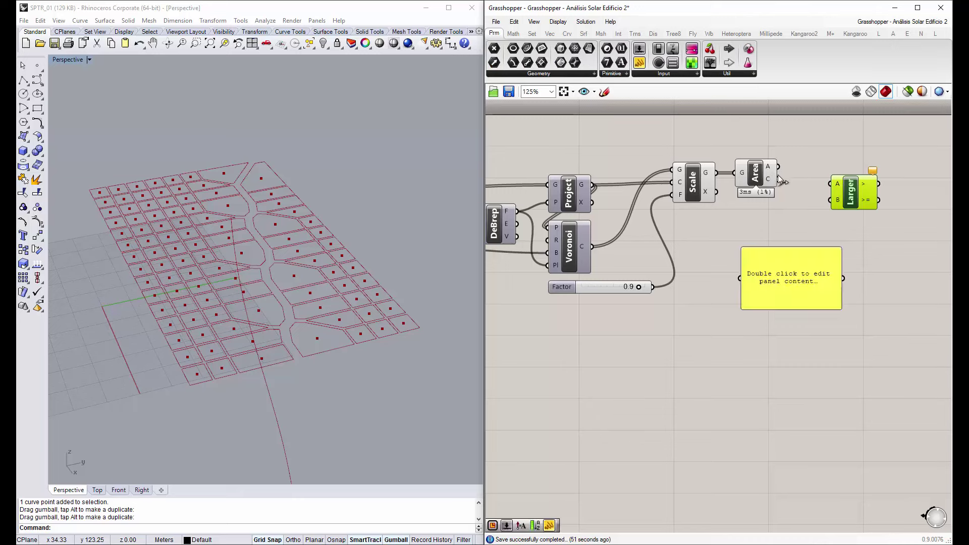
drag(777, 167, 740, 278)
drag(789, 312, 789, 475)
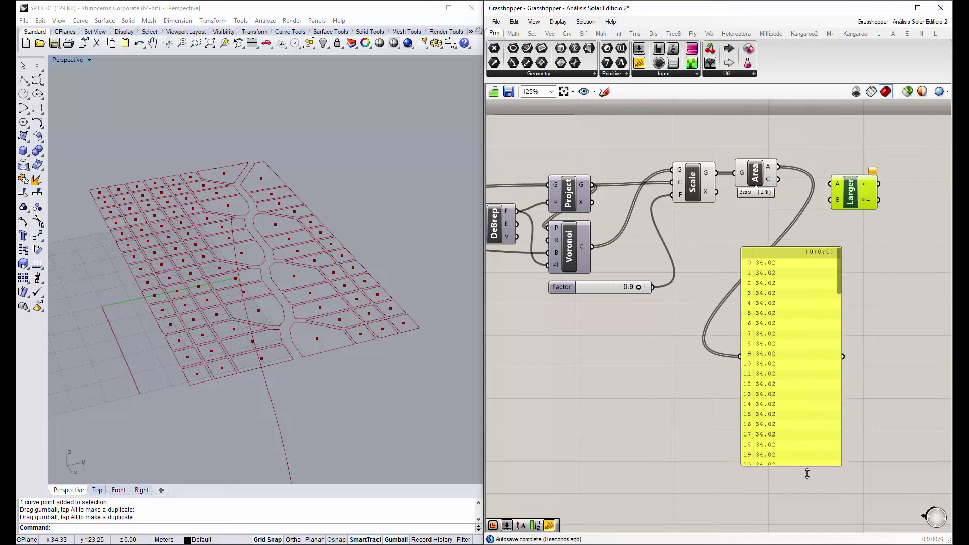
scroll(783, 329, down, 4)
scroll(758, 313, up, 3)
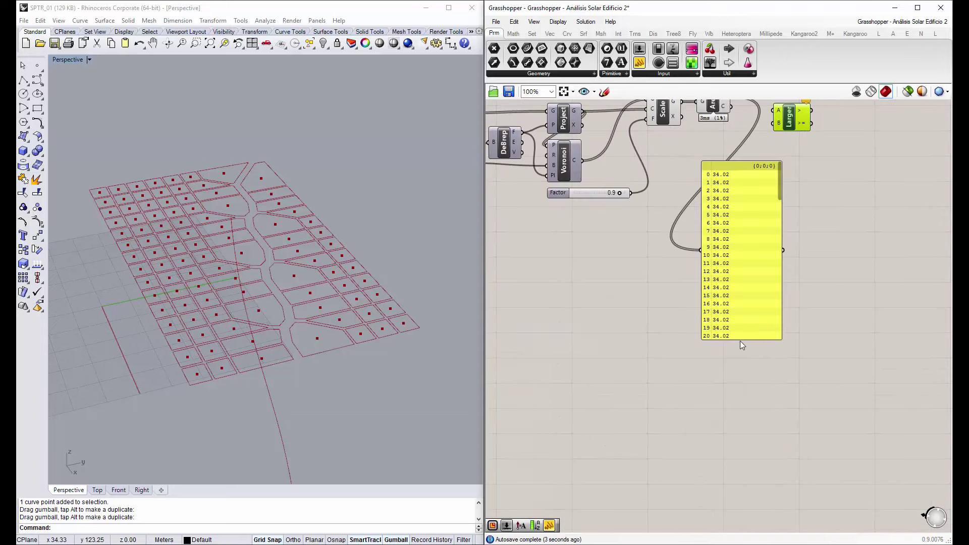
drag(740, 339, 761, 525)
scroll(718, 252, down, 3)
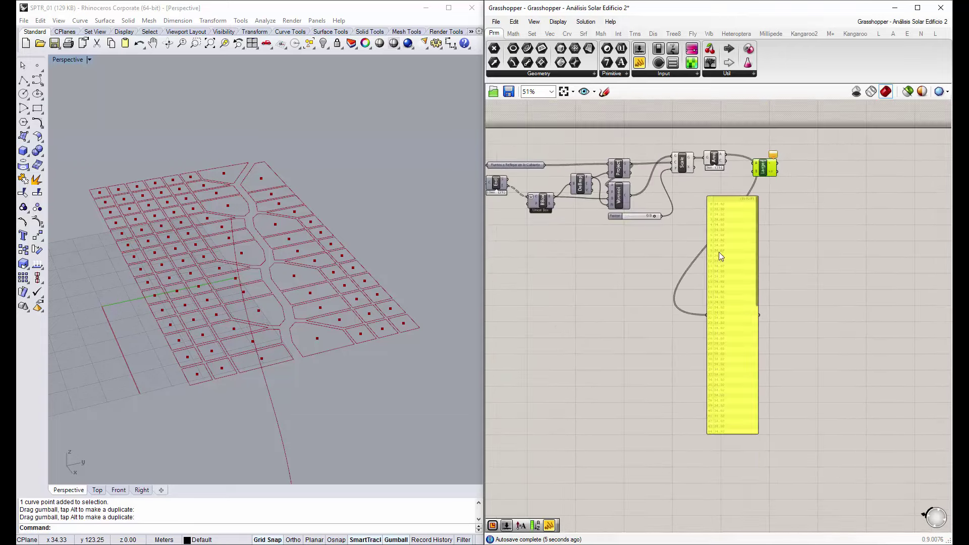
scroll(727, 368, up, 3)
drag(716, 344, 712, 530)
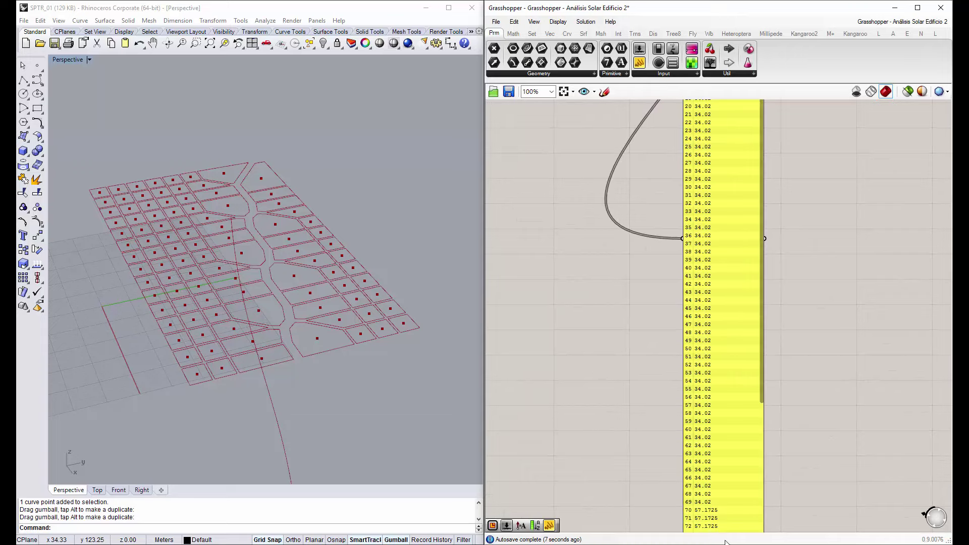
scroll(706, 442, up, 3)
scroll(664, 358, up, 2)
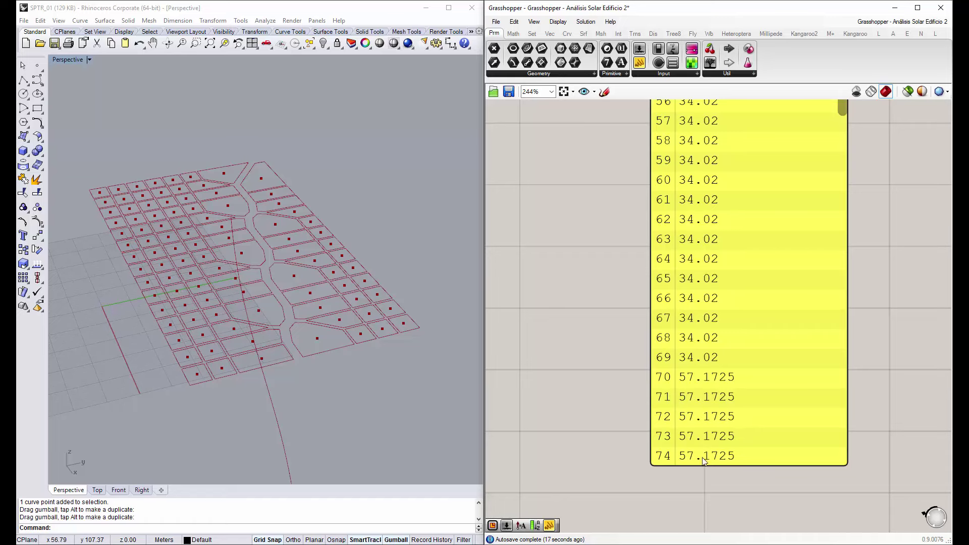
mouse_move(701, 470)
mouse_down()
mouse_move(699, 538)
mouse_move(699, 271)
mouse_up()
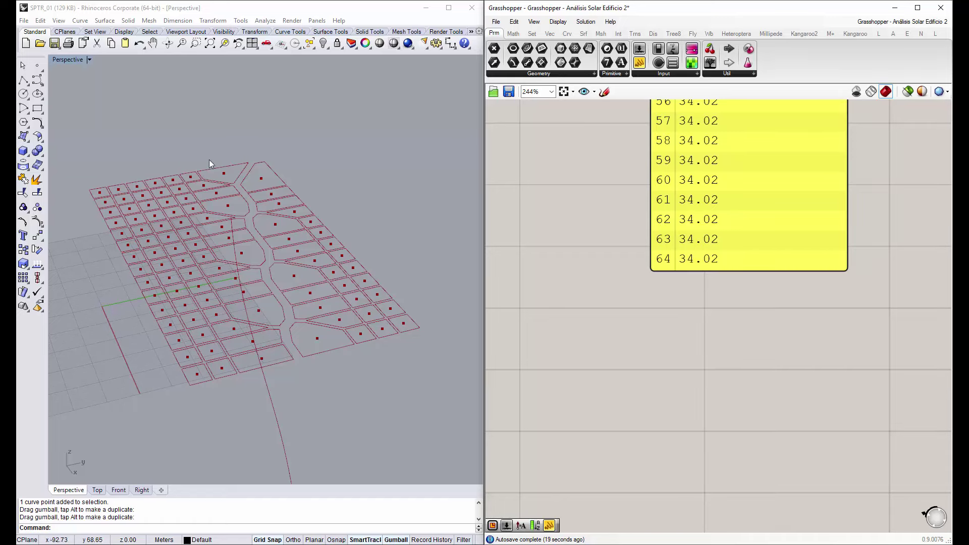
Feed the cell areas into the Larger comparison's A input
click(673, 207)
scroll(672, 205, down, 6)
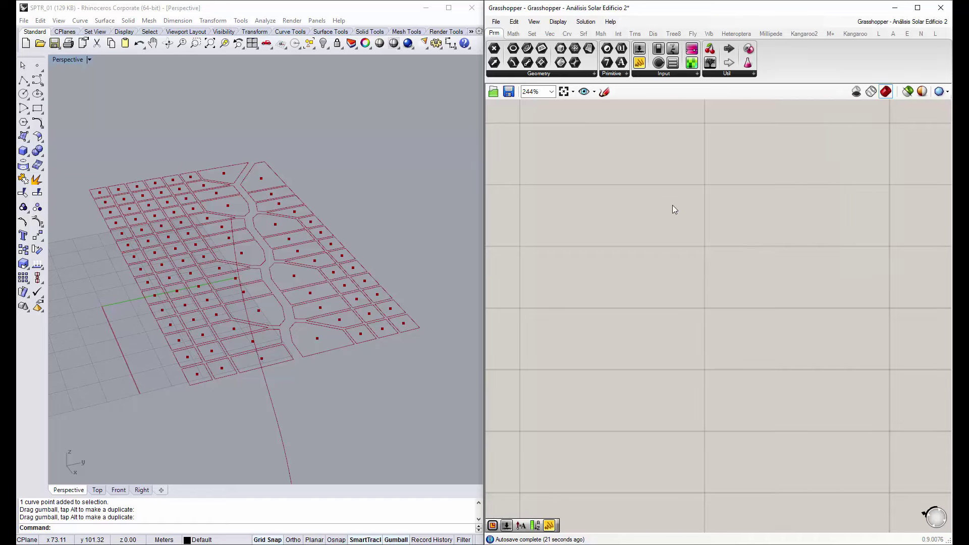
scroll(784, 196, down, 3)
scroll(783, 196, up, 3)
scroll(765, 217, up, 3)
scroll(689, 162, up, 1)
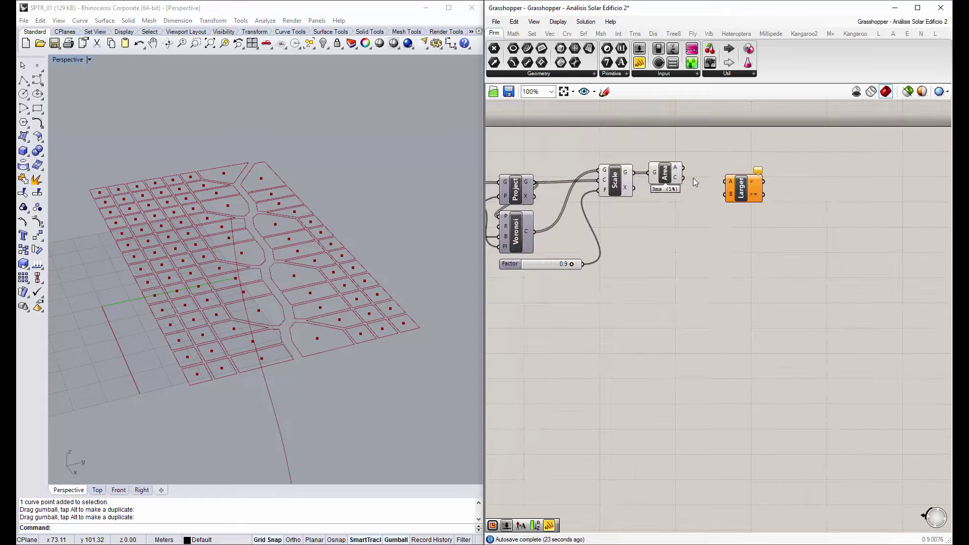
mouse_move(678, 162)
mouse_down()
mouse_move(742, 183)
mouse_move(811, 171)
mouse_up()
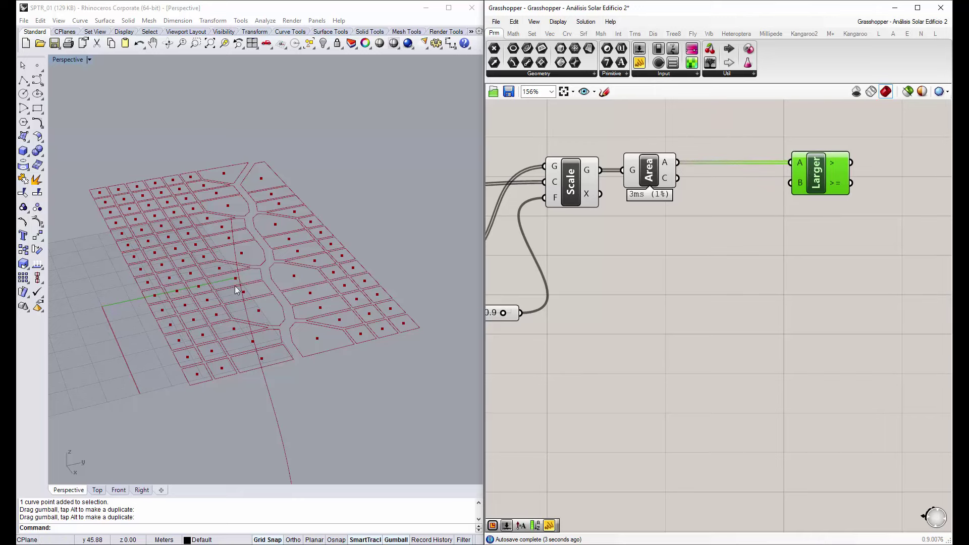
Add a Number Slider set to 60 and wire it into Larger's B input
click(799, 273)
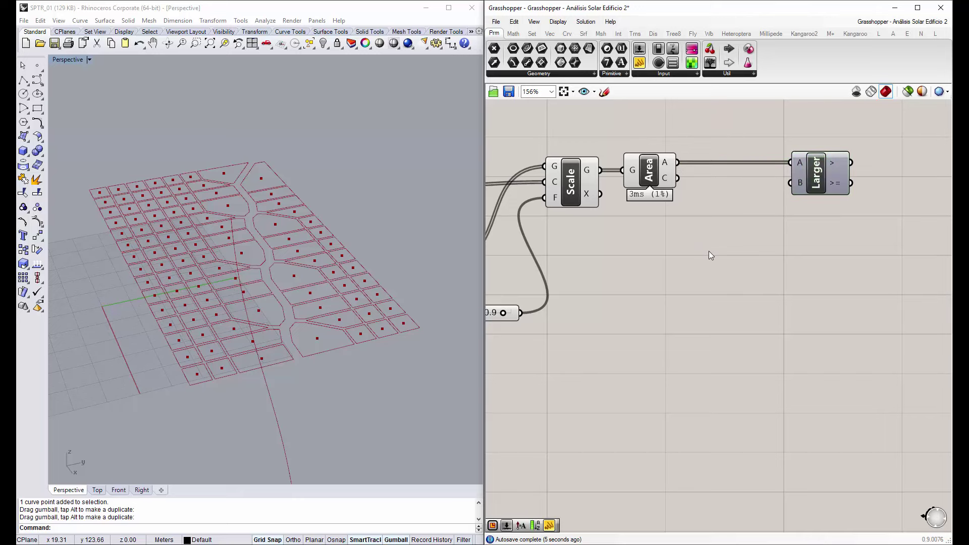
double_click(731, 266)
text(slider)
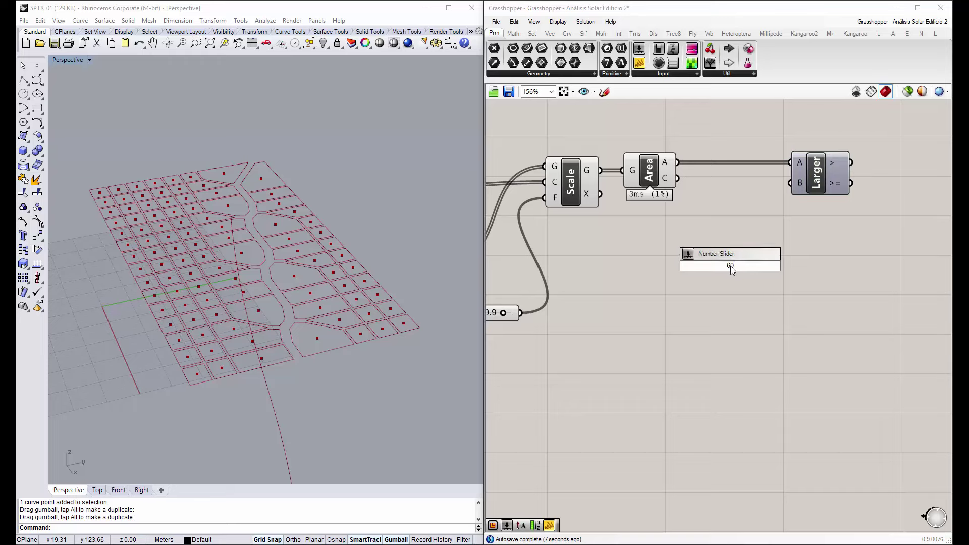
key(Return)
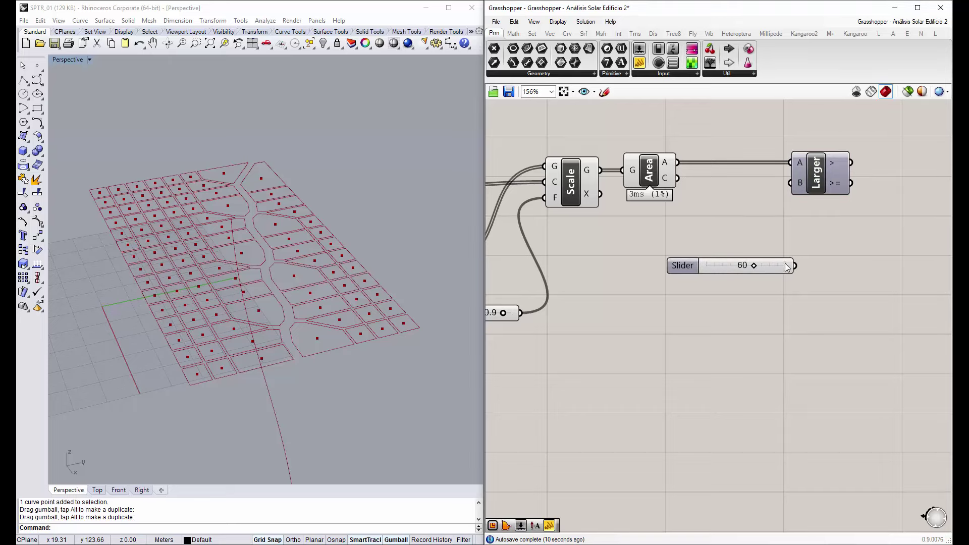
drag(795, 265, 791, 183)
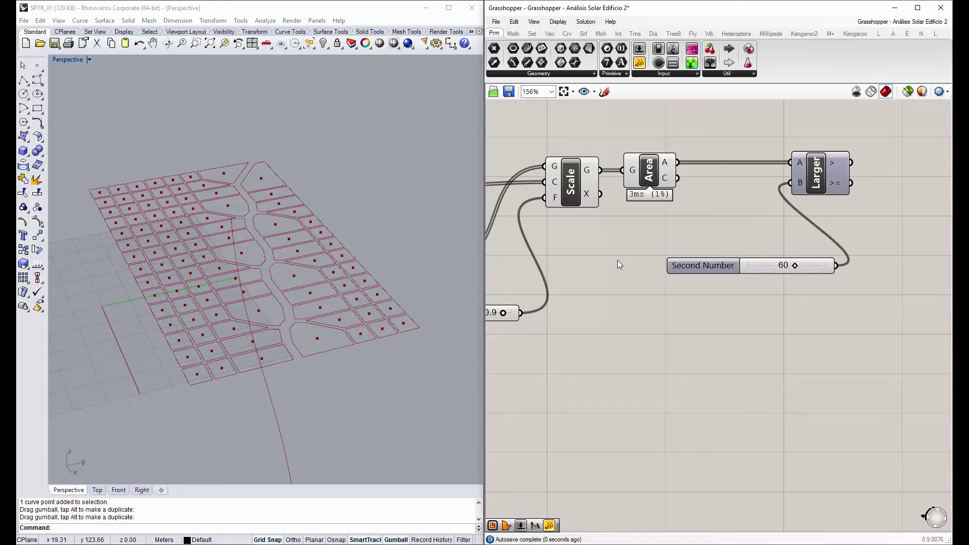
Position the Second Number threshold slider under the Area component
drag(674, 269, 632, 218)
shift+click(649, 174)
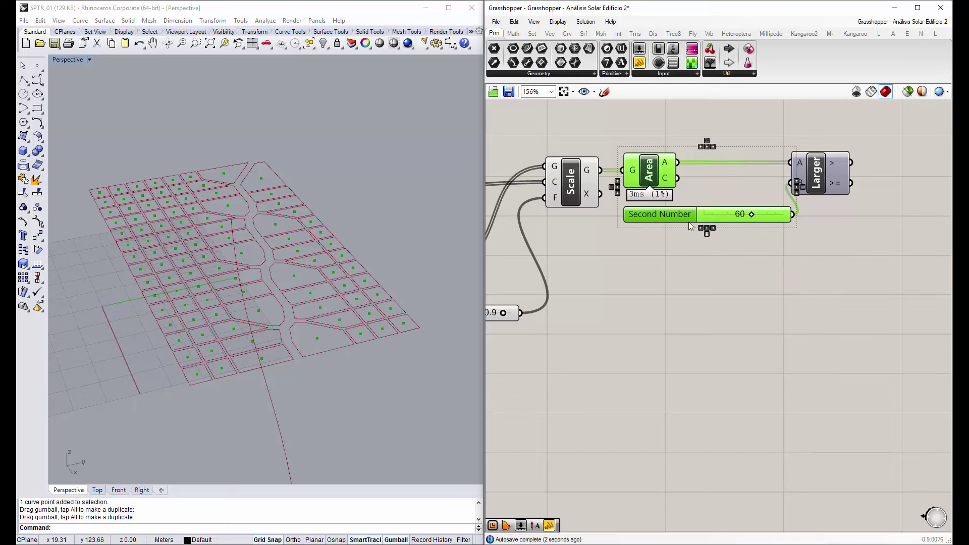
click(672, 270)
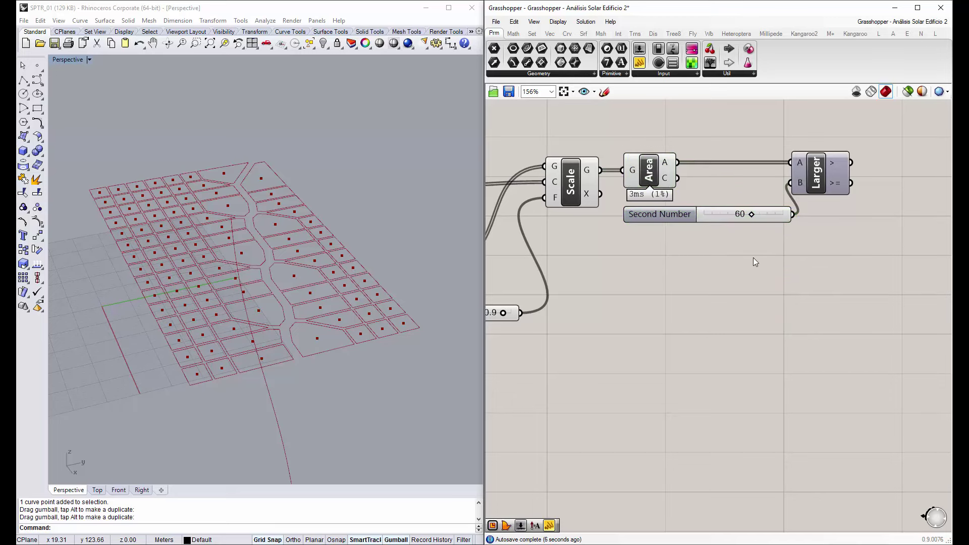
scroll(734, 272, down, 3)
drag(761, 266, 731, 218)
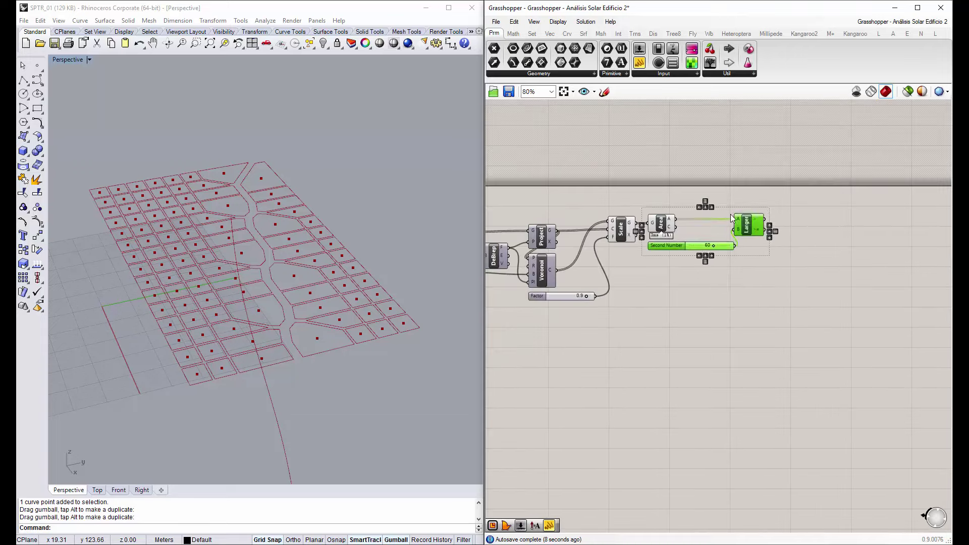
scroll(732, 218, up, 1)
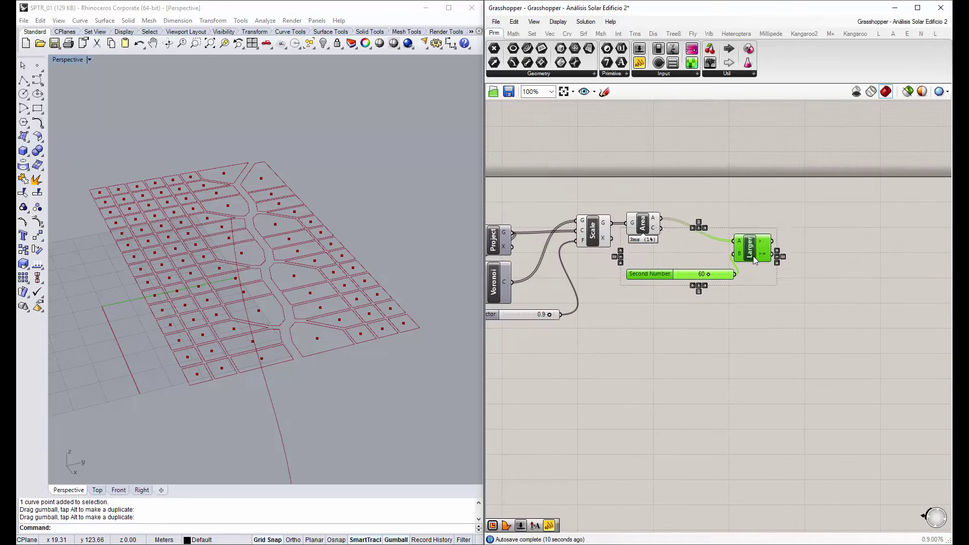
click(765, 214)
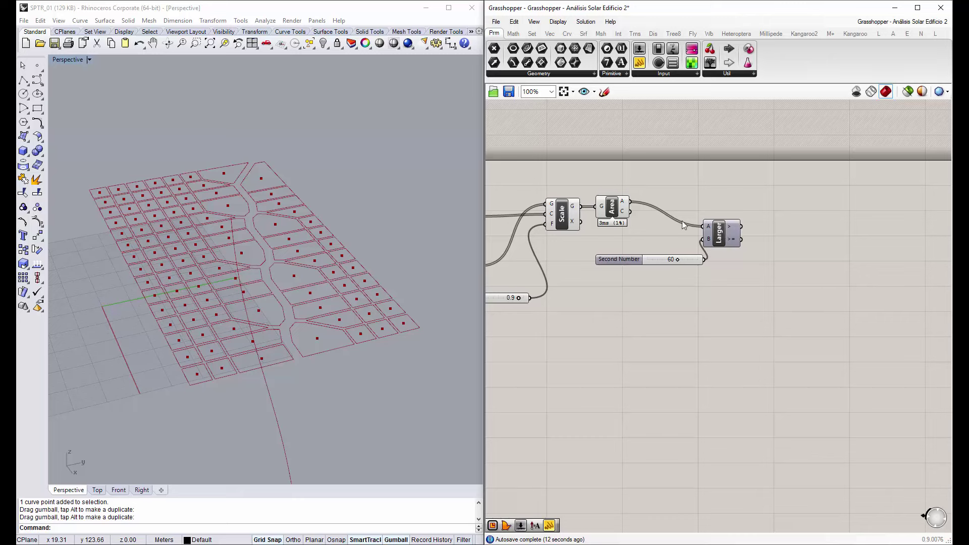
Place a Dispatch component beside Larger with Larger's result as its pattern input
double_click(767, 200)
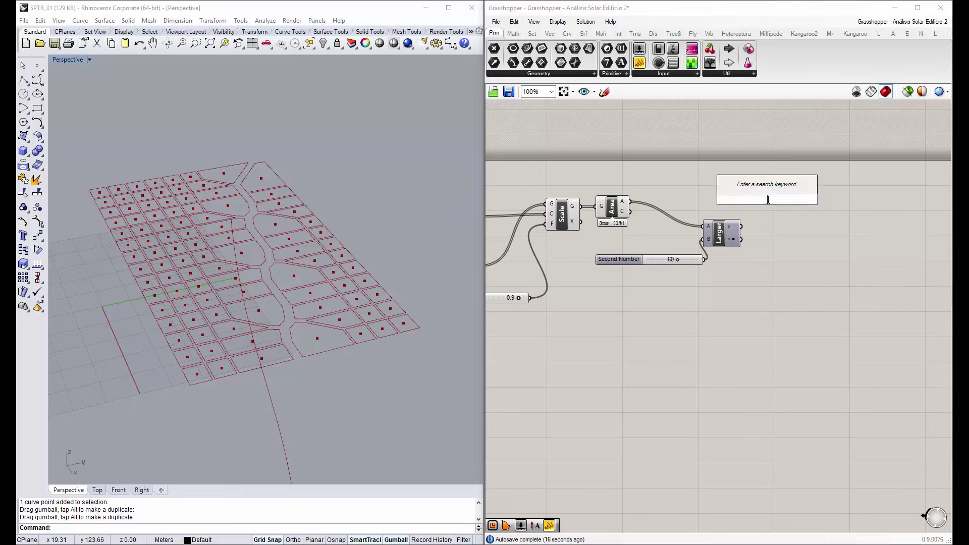
text(dispa)
click(746, 187)
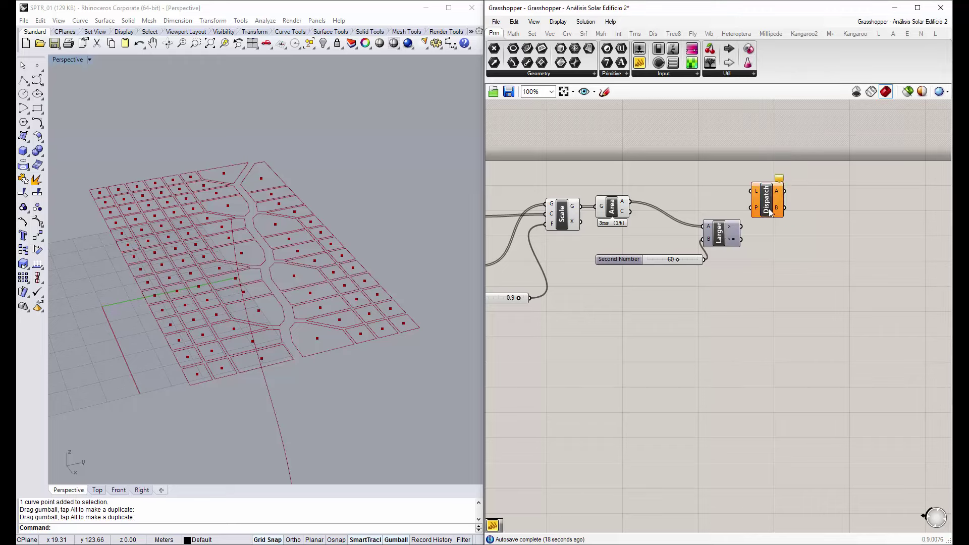
drag(769, 217, 811, 216)
click(813, 258)
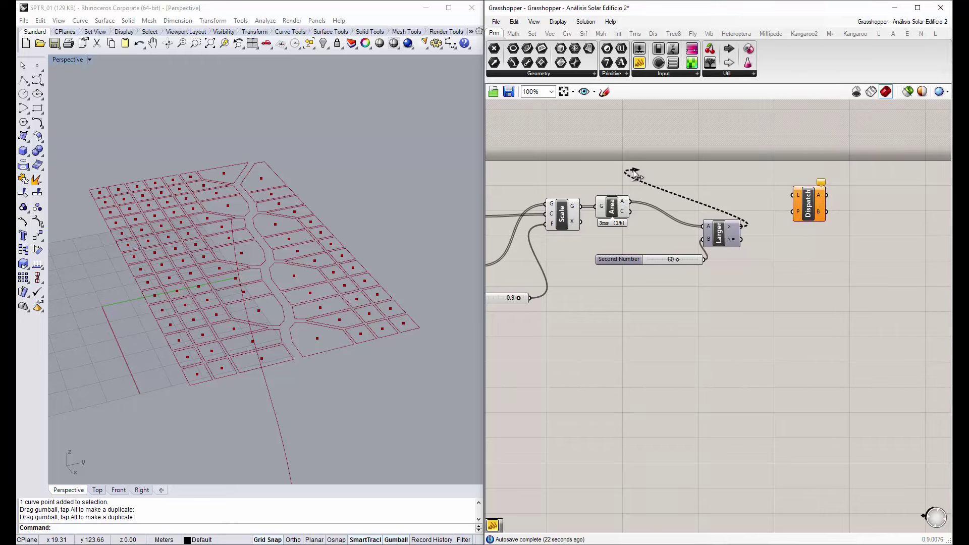
mouse_move(742, 226)
mouse_down()
mouse_move(684, 193)
mouse_move(798, 214)
mouse_up()
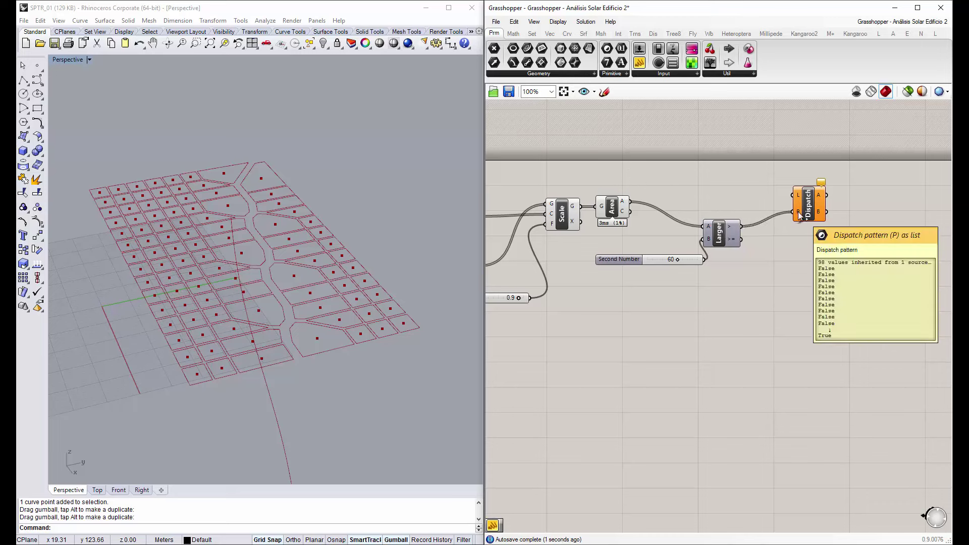
drag(810, 215, 797, 213)
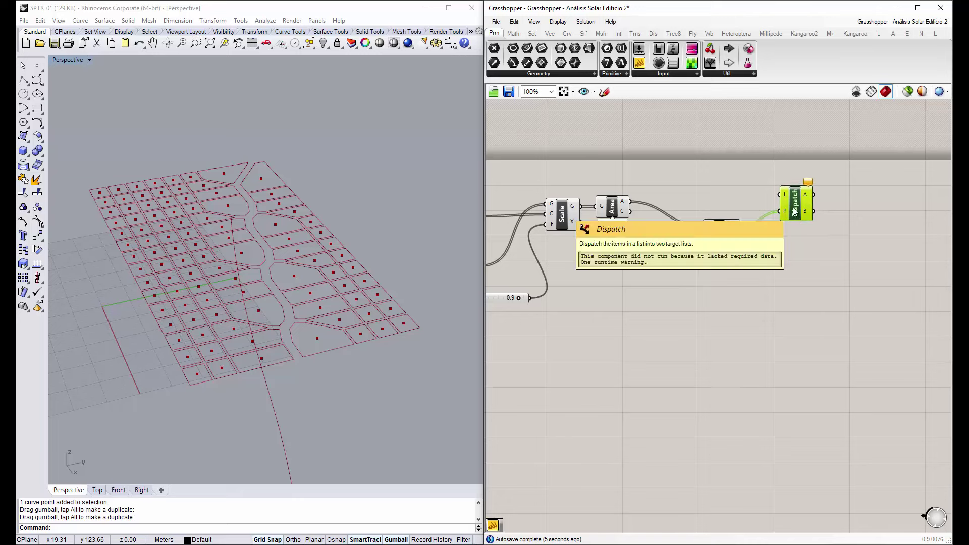
Move the threshold slider under the Scale component
drag(619, 260, 570, 246)
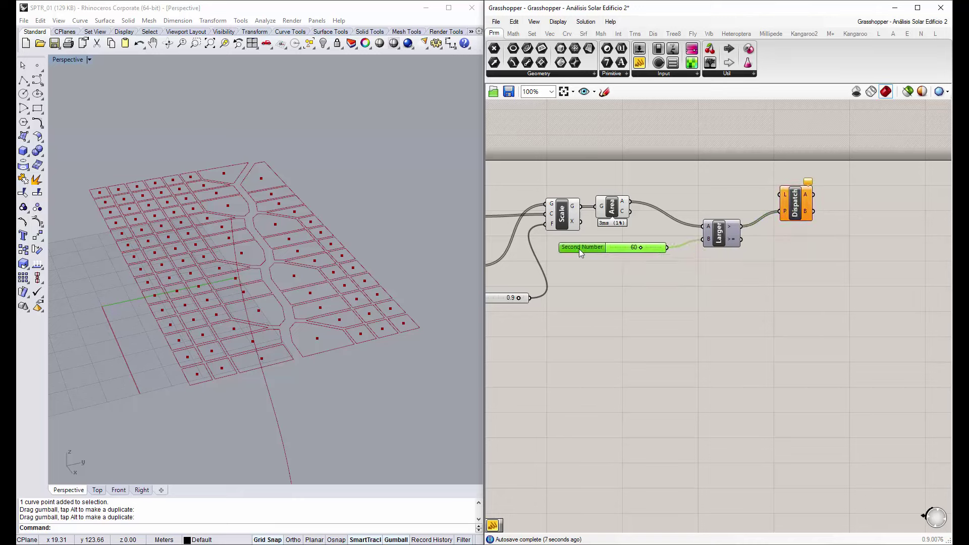
drag(536, 187, 597, 259)
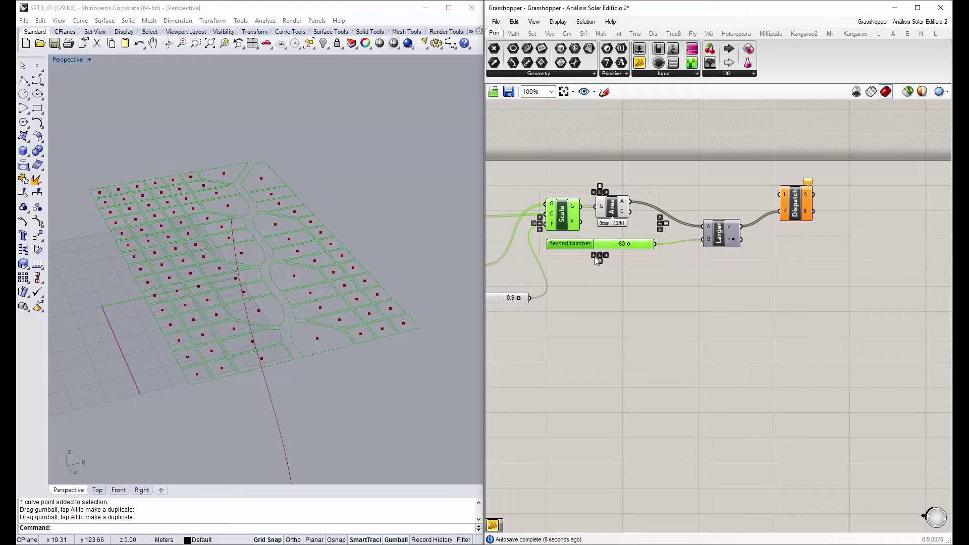
click(606, 304)
click(565, 214)
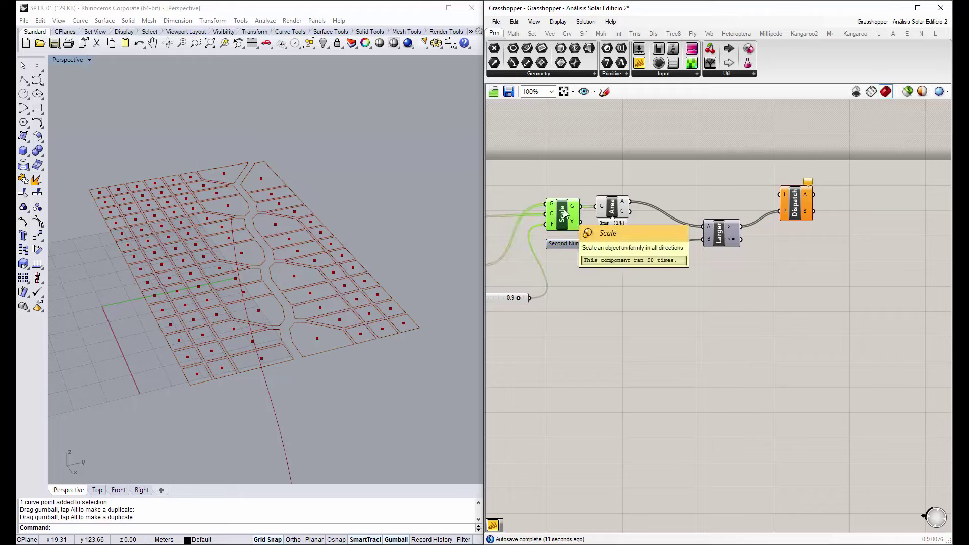
right_drag(279, 326, 288, 318)
mouse_move(612, 211)
mouse_down()
mouse_move(612, 226)
mouse_move(516, 168)
mouse_up()
click(659, 350)
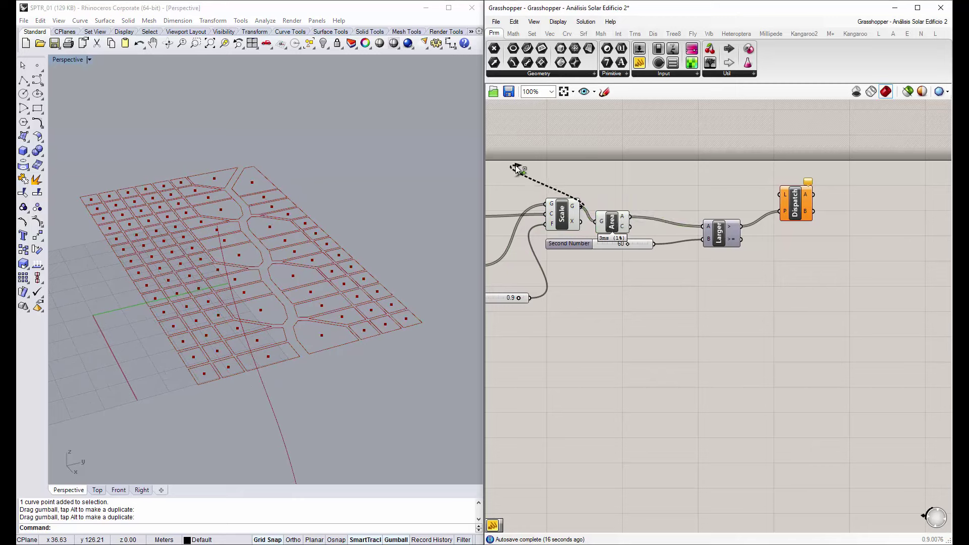
drag(516, 168, 789, 191)
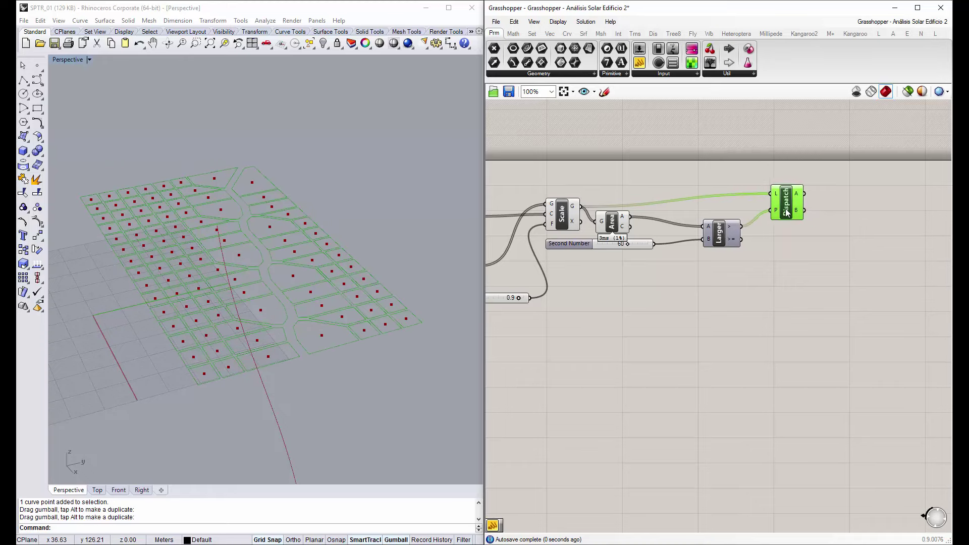
click(614, 226)
click(570, 218)
right_click(563, 211)
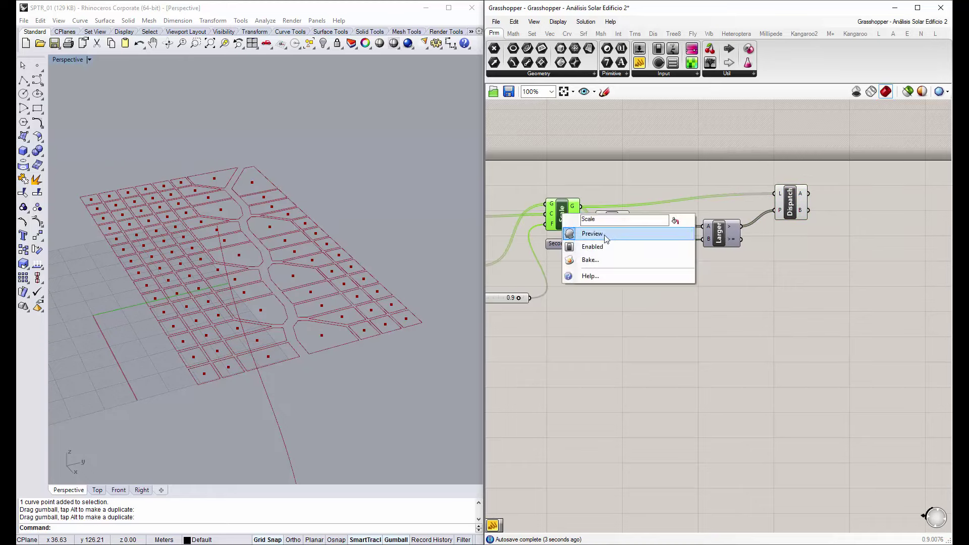
mouse_move(372, 218)
right_down()
mouse_move(267, 243)
mouse_move(419, 247)
right_up()
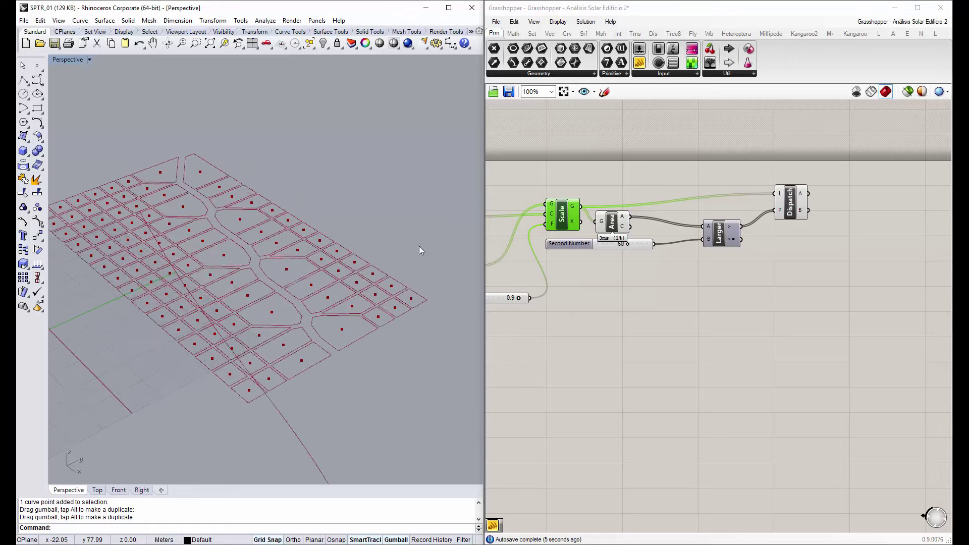
click(790, 205)
drag(791, 204, 792, 204)
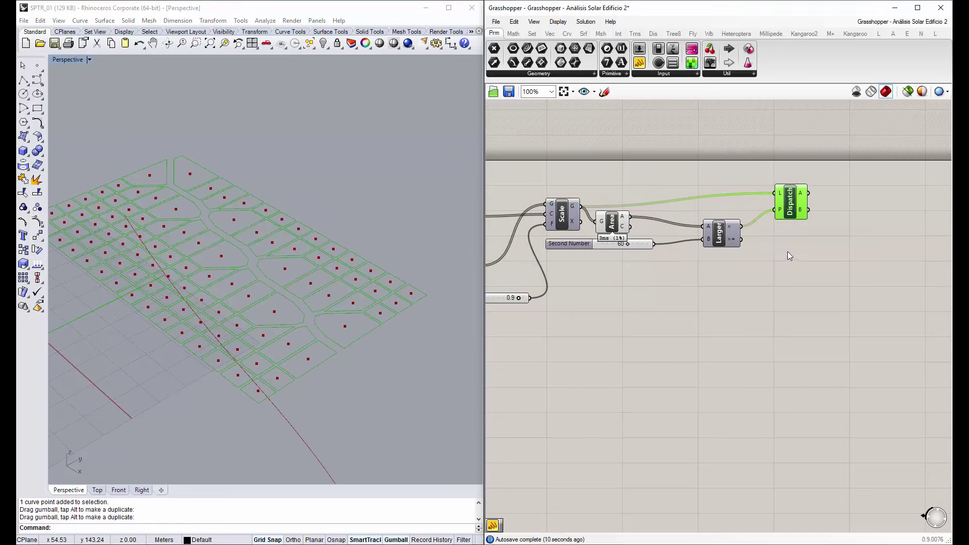
right_drag(244, 301, 240, 299)
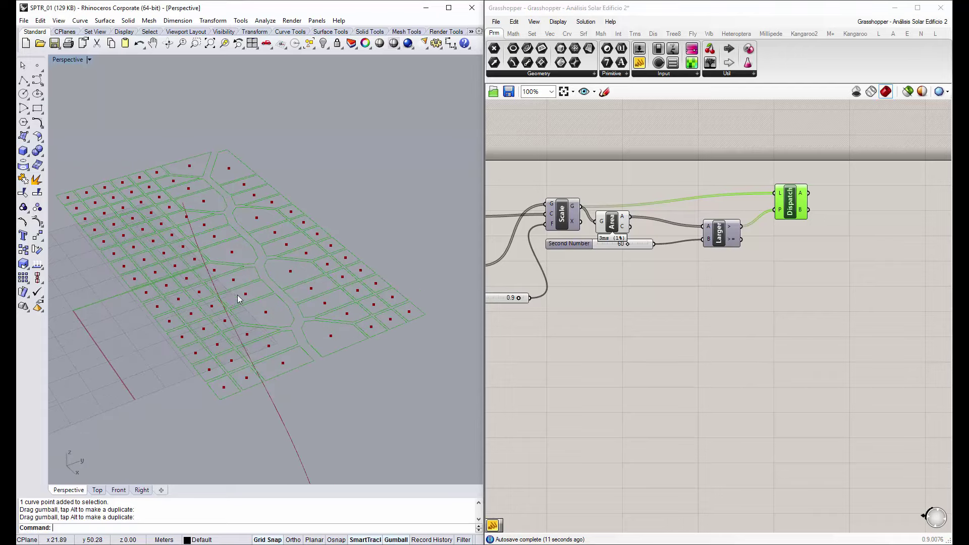
click(816, 268)
right_drag(815, 267, 734, 271)
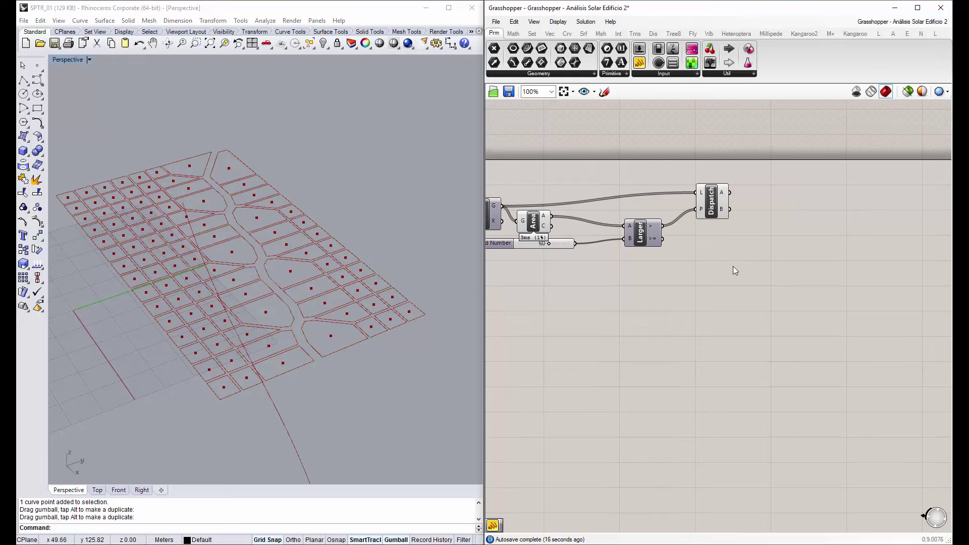
Add a Surface Split component fed with Dispatch's A cell curves as its cutters
double_click(752, 268)
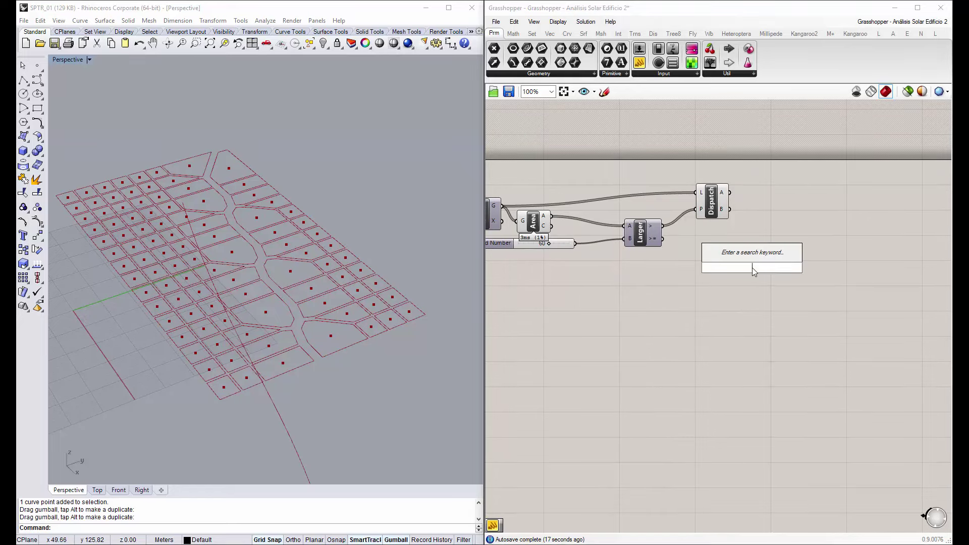
text(srf s)
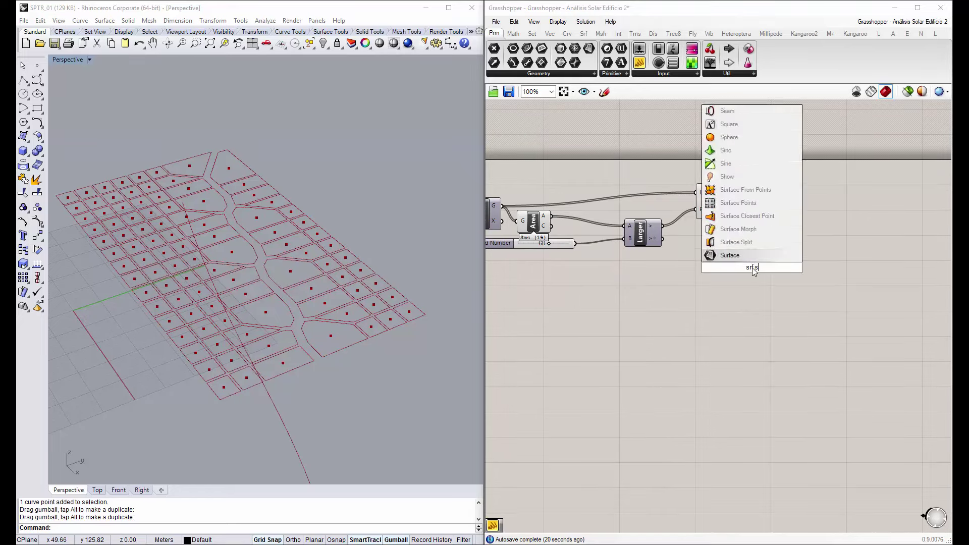
text(l)
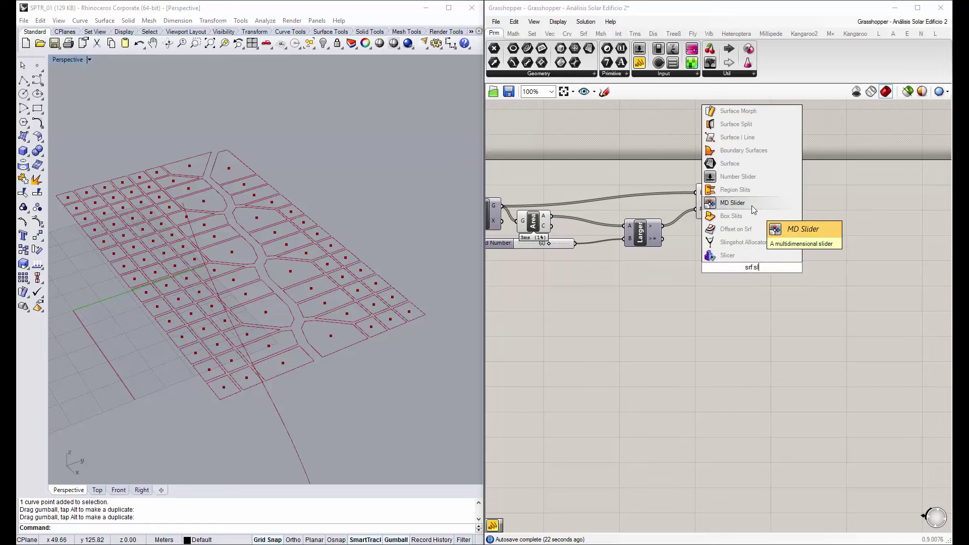
click(740, 247)
drag(753, 275, 799, 236)
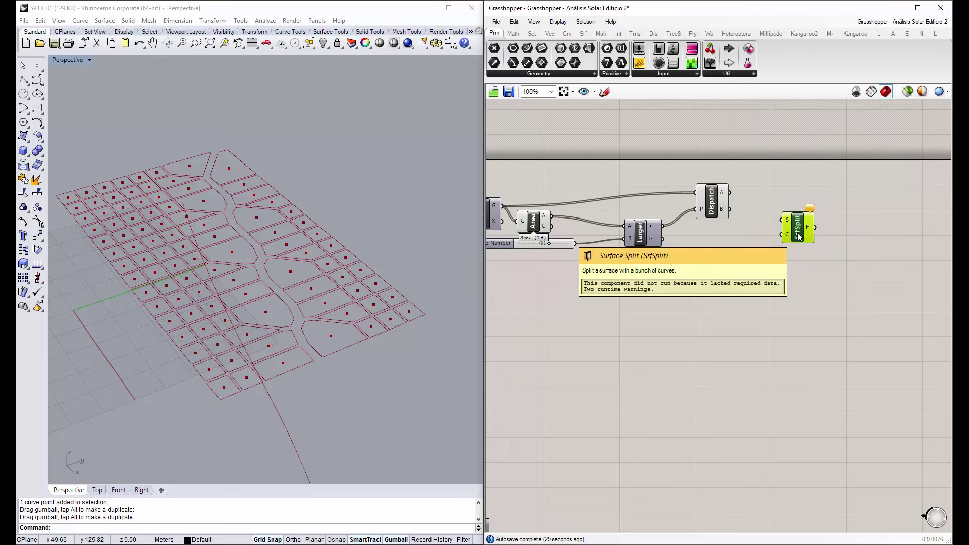
drag(798, 237, 808, 231)
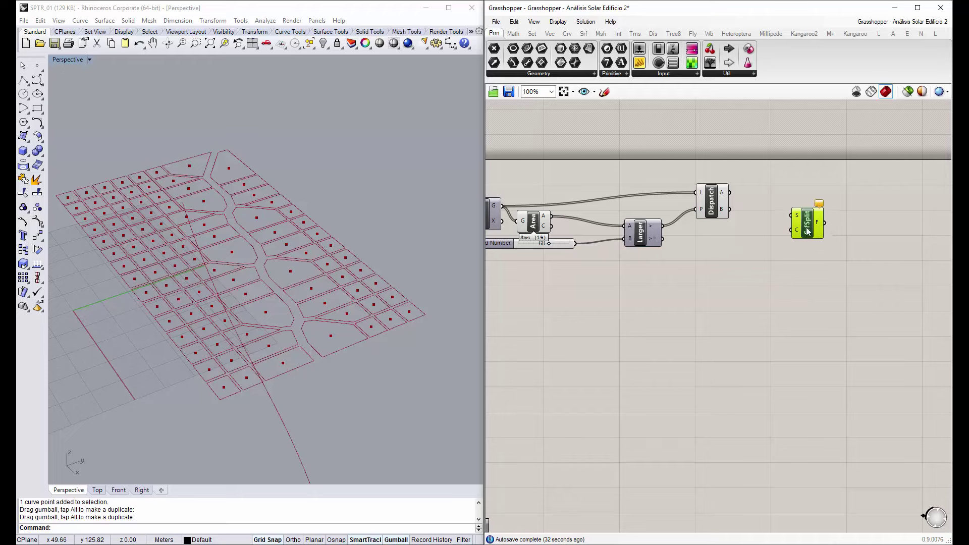
click(710, 209)
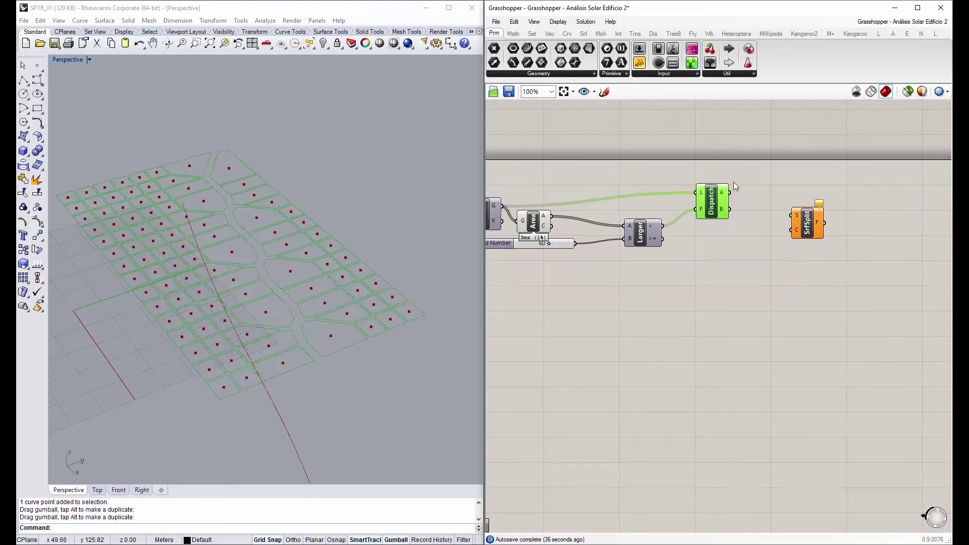
drag(730, 194, 796, 231)
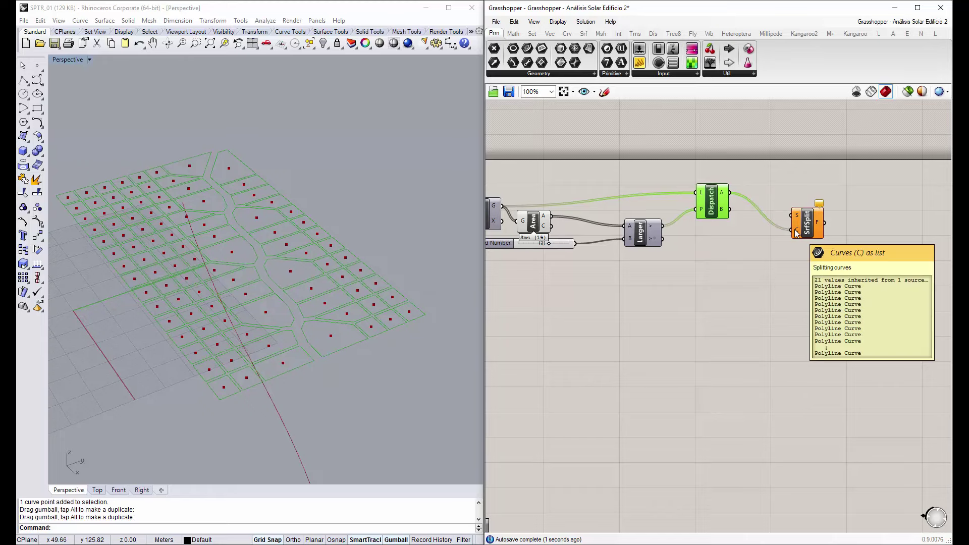
drag(807, 231, 791, 236)
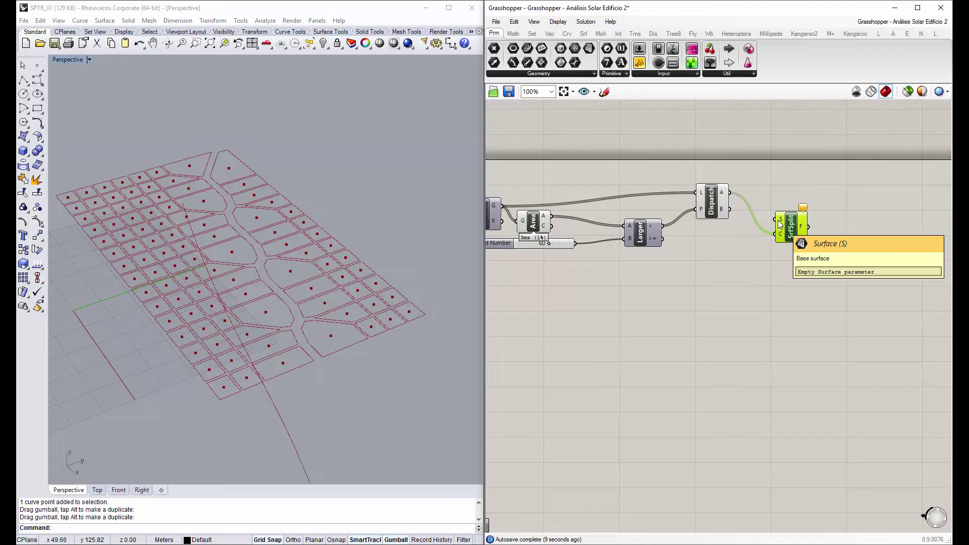
Preview the DeBrep slab faces and move Voronoi and its Factor slider lower
right_drag(639, 242, 737, 237)
scroll(580, 272, down, 1)
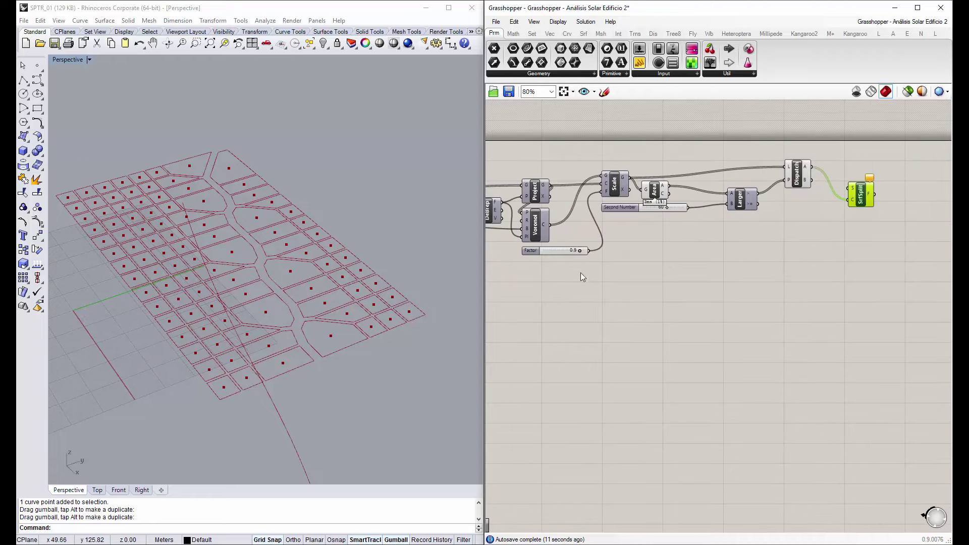
scroll(539, 214, up, 2)
right_click(542, 214)
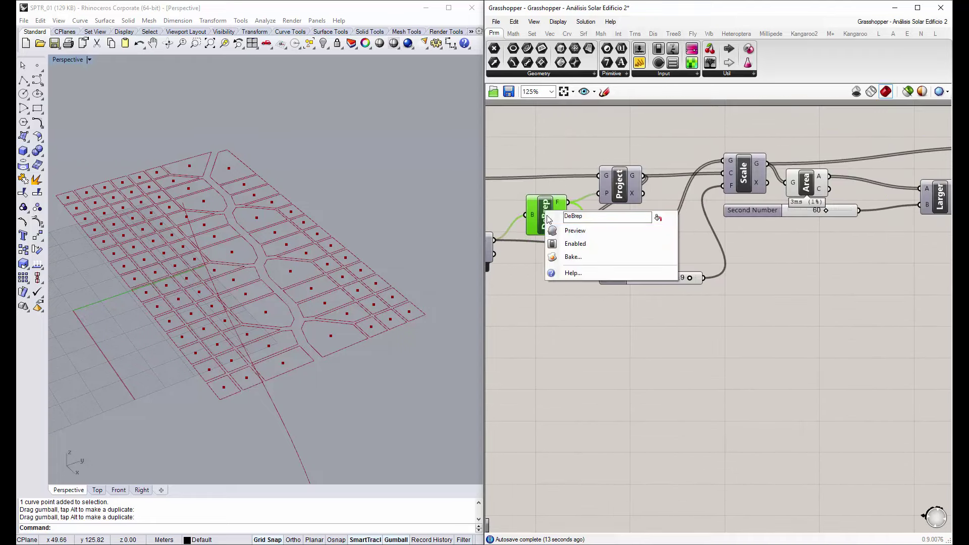
click(575, 230)
right_drag(425, 223, 235, 207)
click(624, 275)
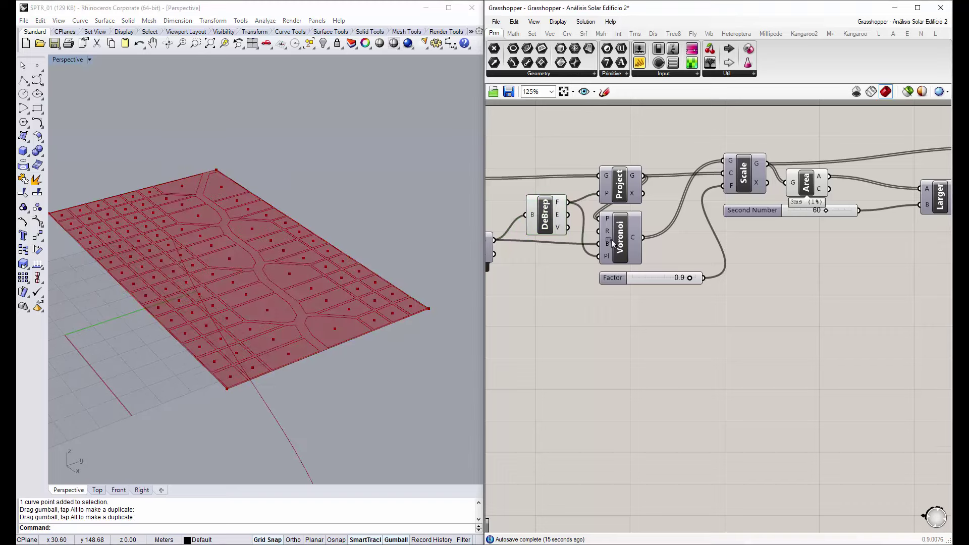
shift+click(616, 236)
drag(620, 241, 620, 289)
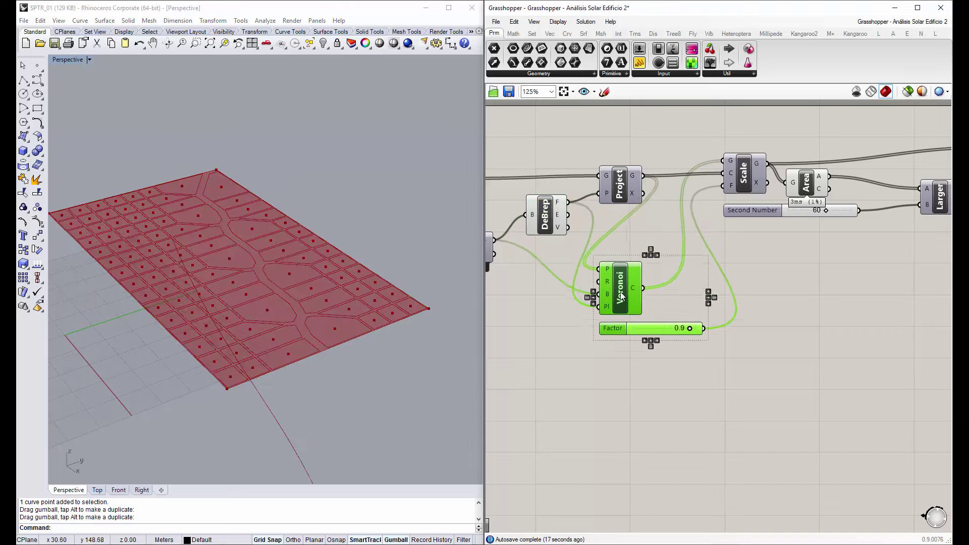
click(654, 210)
Wire DeBrep's F faces into Surface Split's S surface input
scroll(664, 233, down, 1)
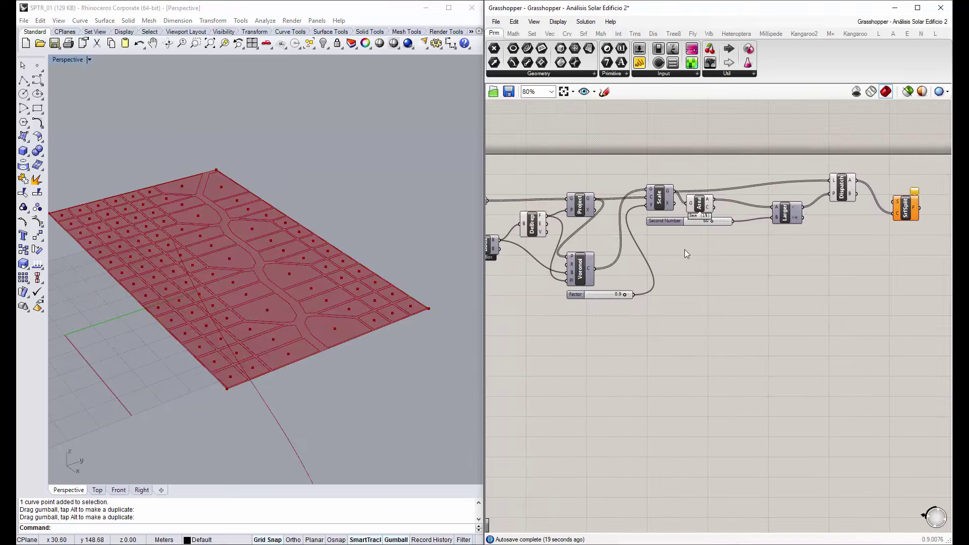
scroll(684, 250, down, 1)
click(534, 232)
drag(534, 231, 894, 201)
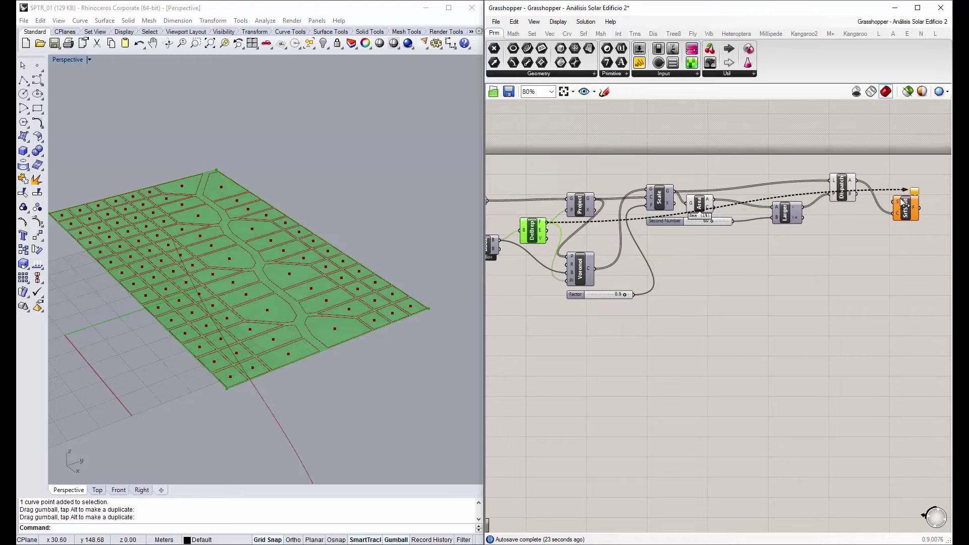
right_drag(294, 269, 310, 269)
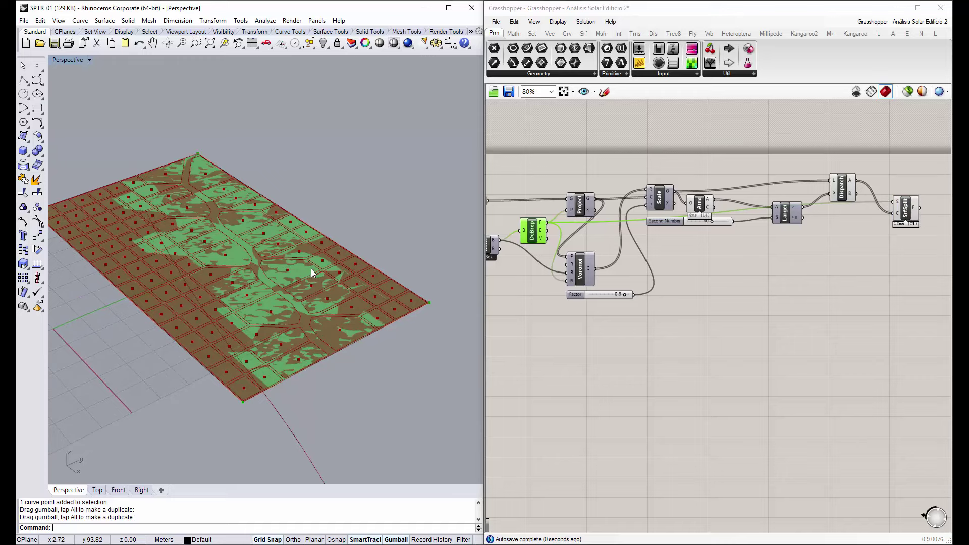
Turn off the previews of DeBrep, Dispatch and Area
right_click(524, 230)
click(555, 248)
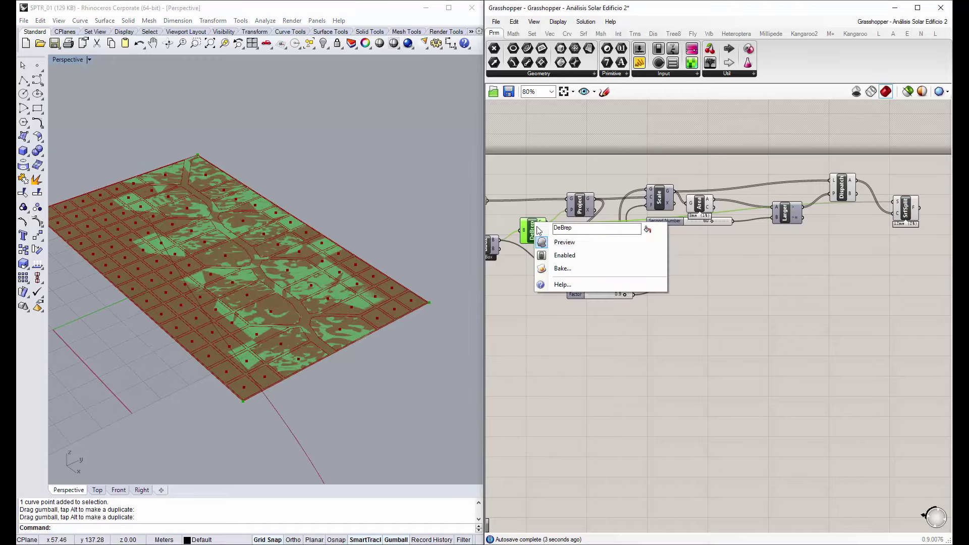
right_drag(753, 245, 657, 248)
click(746, 194)
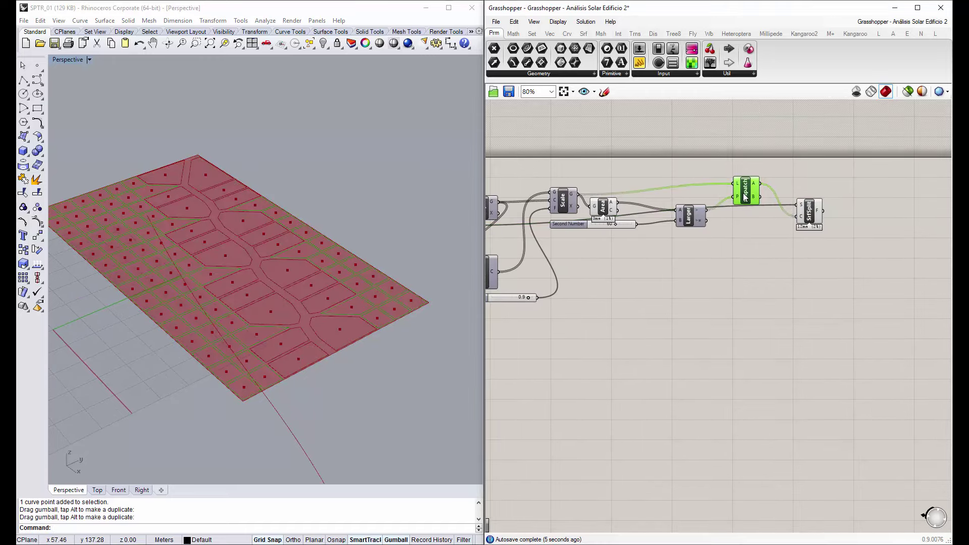
right_click(745, 196)
key(Escape)
click(603, 207)
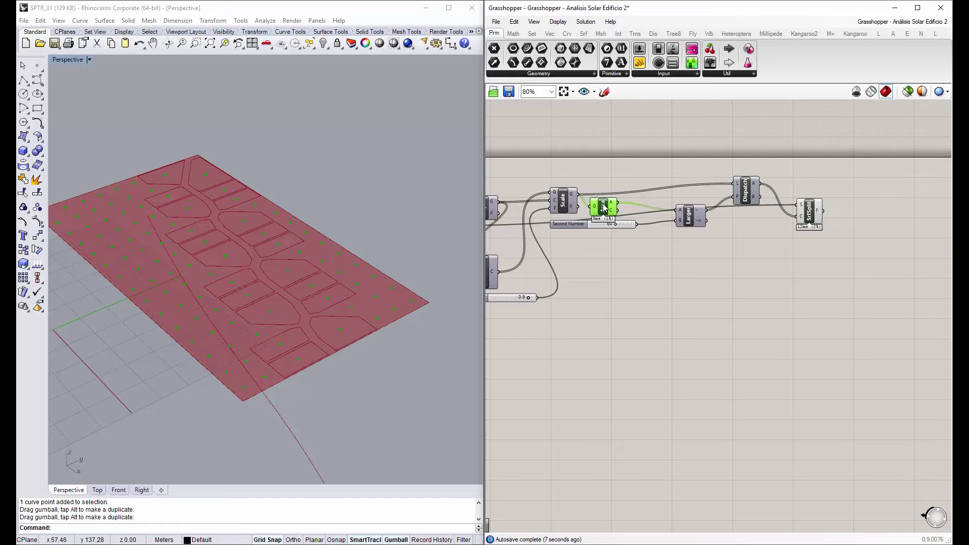
right_click(603, 206)
key(Escape)
Reposition Surface Split and the Second Number slider on the canvas
right_drag(721, 248, 667, 246)
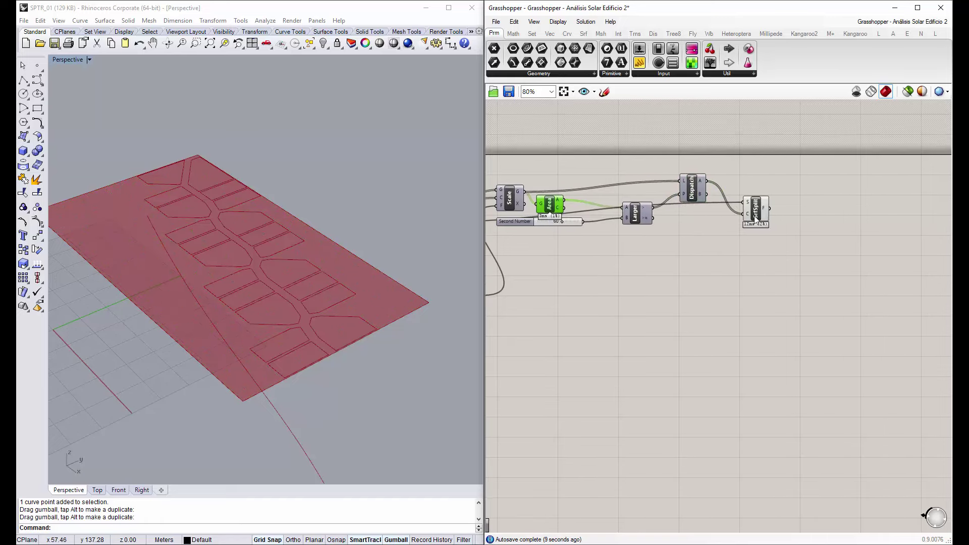
mouse_move(754, 227)
mouse_down()
mouse_move(760, 251)
mouse_move(766, 233)
mouse_up()
right_drag(695, 233, 767, 230)
right_drag(555, 228, 613, 228)
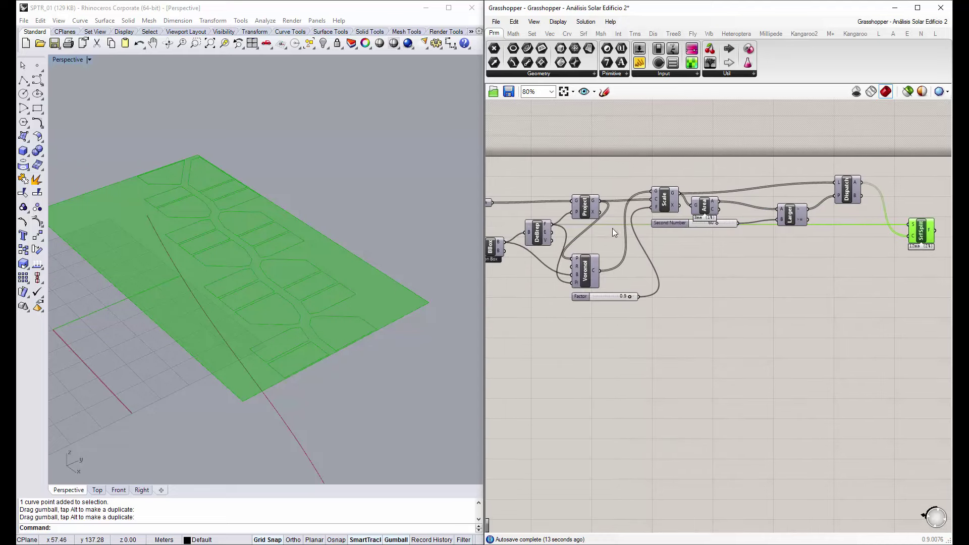
right_drag(527, 237, 667, 228)
right_drag(793, 222, 683, 202)
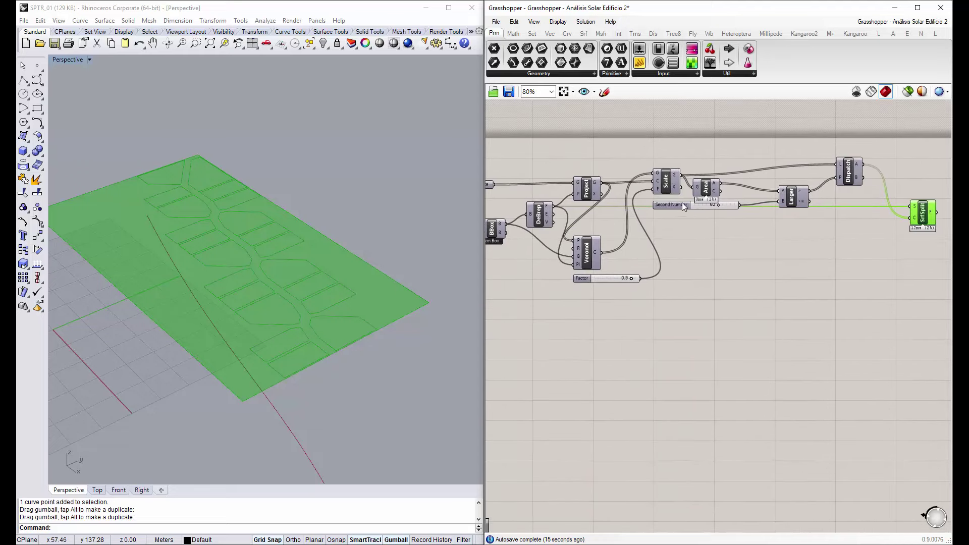
drag(671, 207, 670, 216)
click(754, 296)
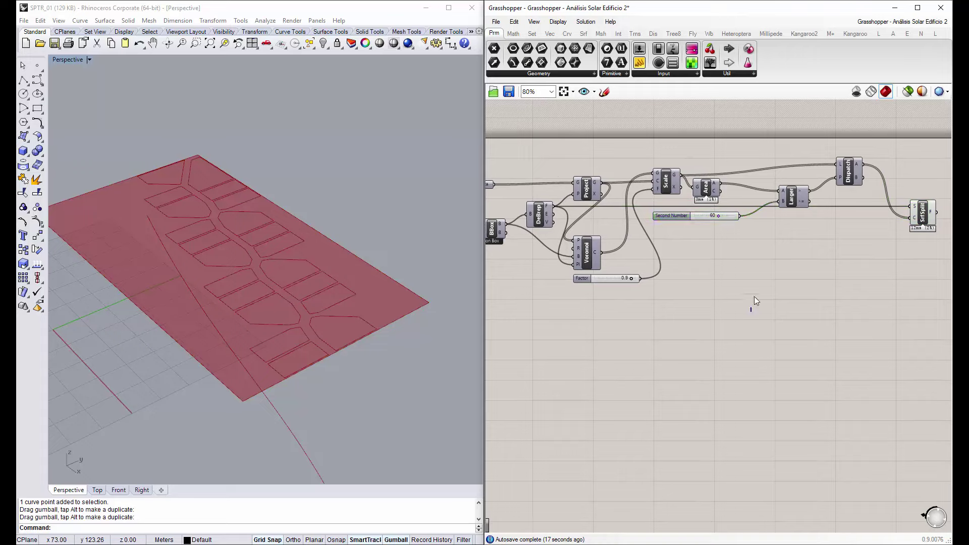
Review the definition, preview the Surface Split result and shift it slightly left
scroll(529, 249, down, 3)
scroll(673, 202, up, 2)
scroll(649, 198, up, 2)
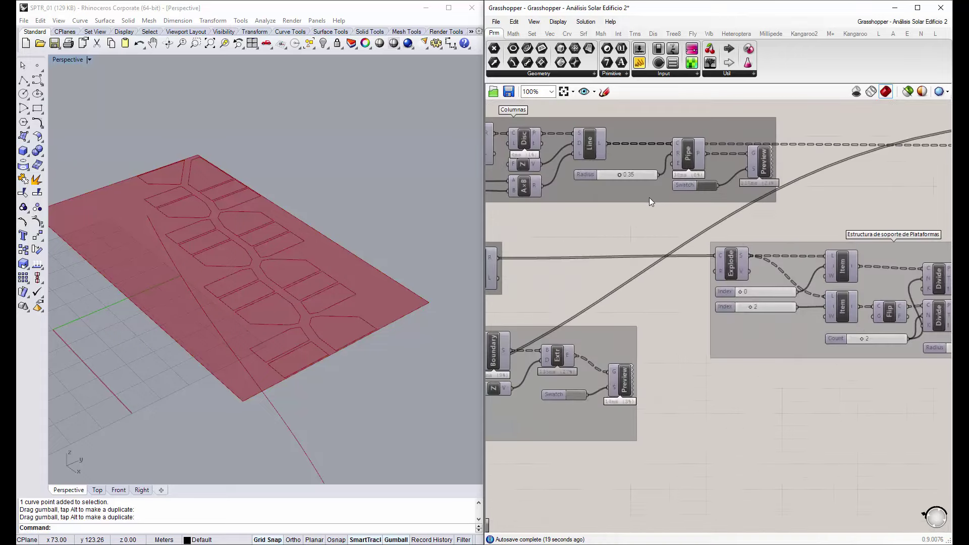
scroll(649, 198, down, 2)
mouse_move(649, 198)
right_down()
mouse_move(787, 186)
mouse_move(730, 202)
right_up()
scroll(808, 187, up, 1)
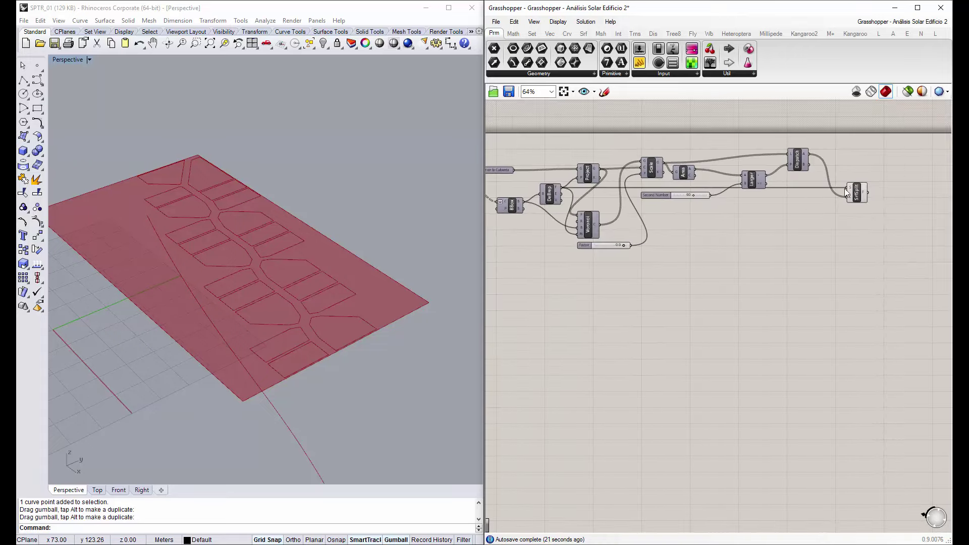
click(857, 192)
click(795, 270)
right_drag(796, 270, 715, 272)
drag(759, 193, 744, 198)
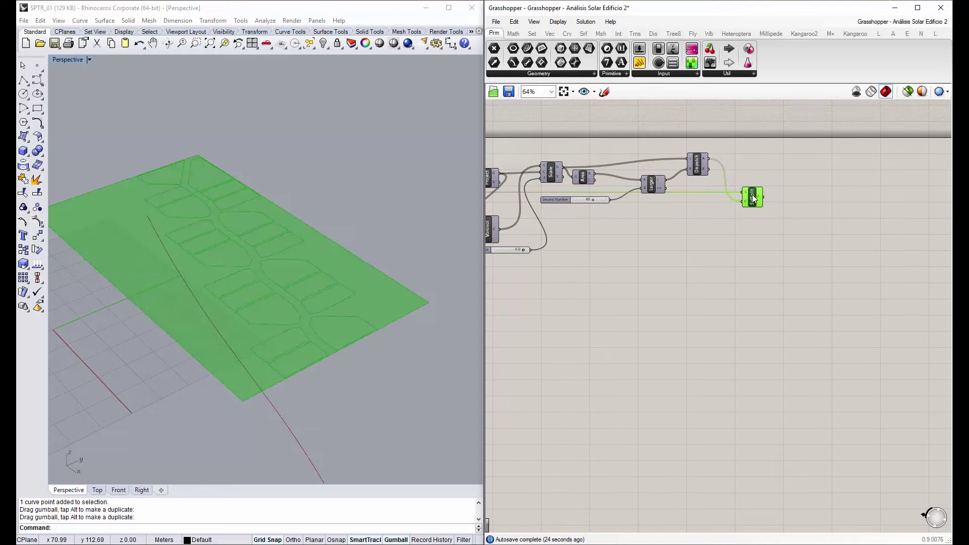
click(738, 222)
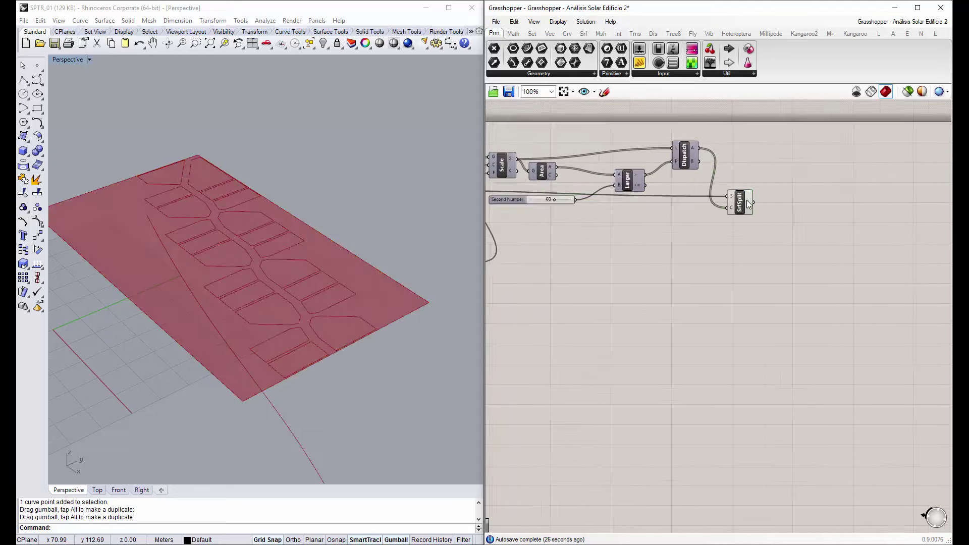
scroll(742, 224, up, 3)
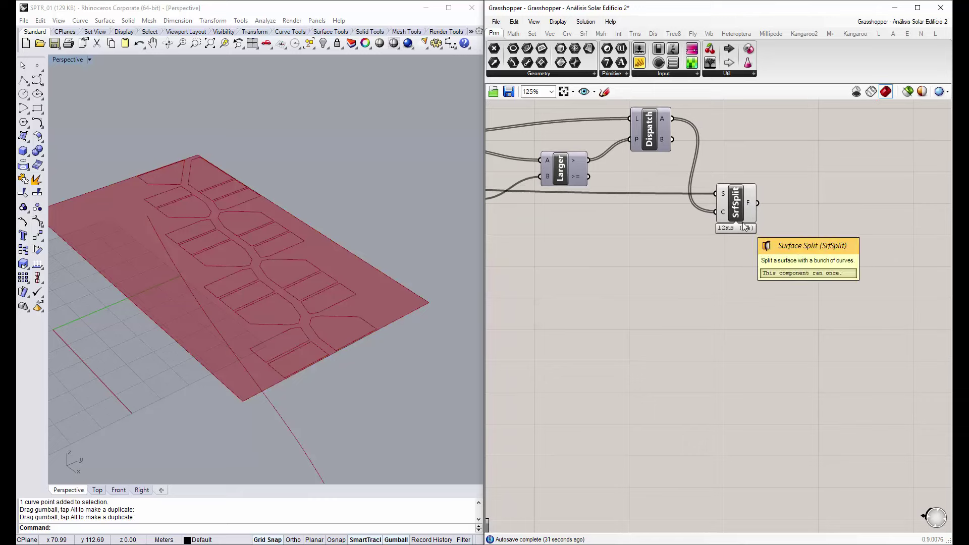
Add a List Item component taking SrfSplit's F fragments as its list
double_click(792, 204)
text(list)
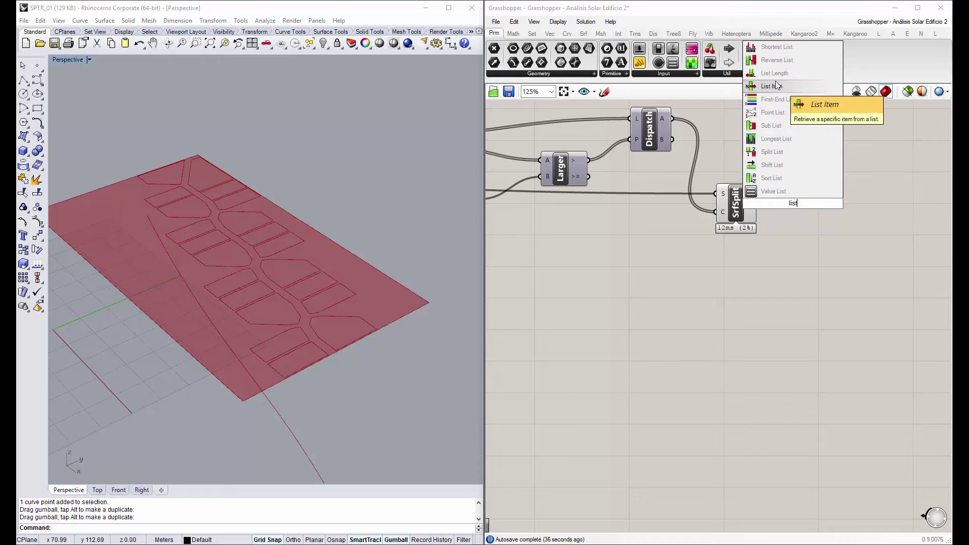
click(777, 83)
drag(795, 206, 818, 218)
click(749, 204)
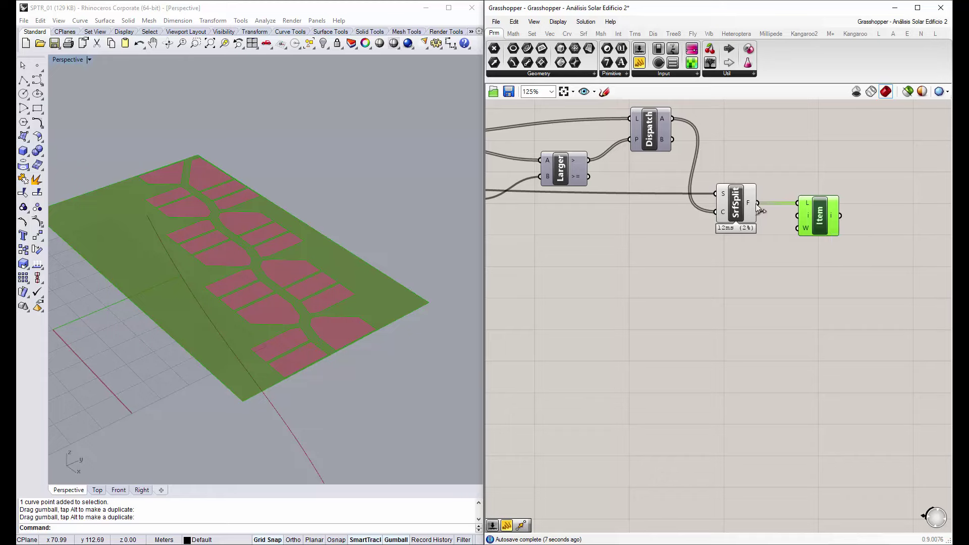
Preview the split slab fragments and the piece chosen by List Item
click(739, 205)
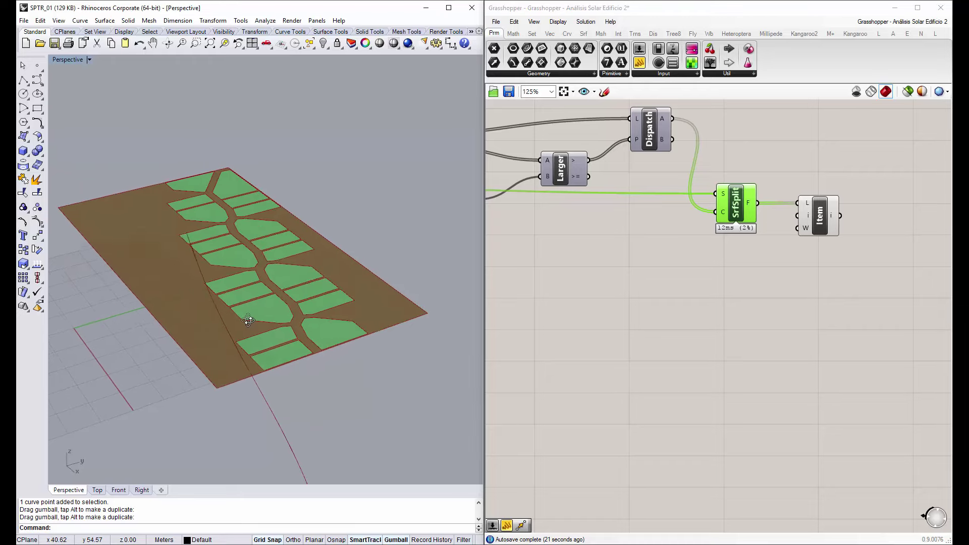
right_drag(334, 350, 363, 344)
click(818, 223)
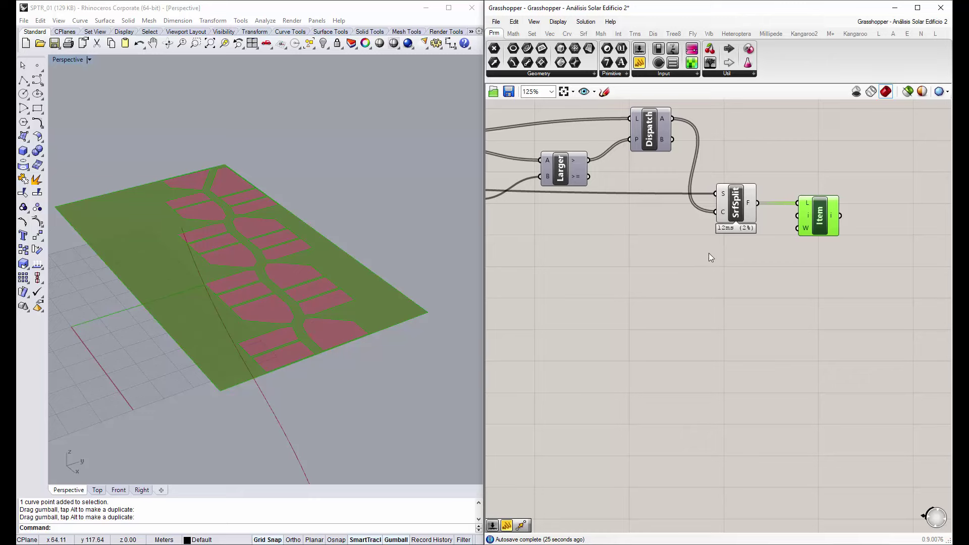
double_click(723, 270)
Place an Extrude component beside List Item, with the chosen piece wired into its B base input
text(extrude)
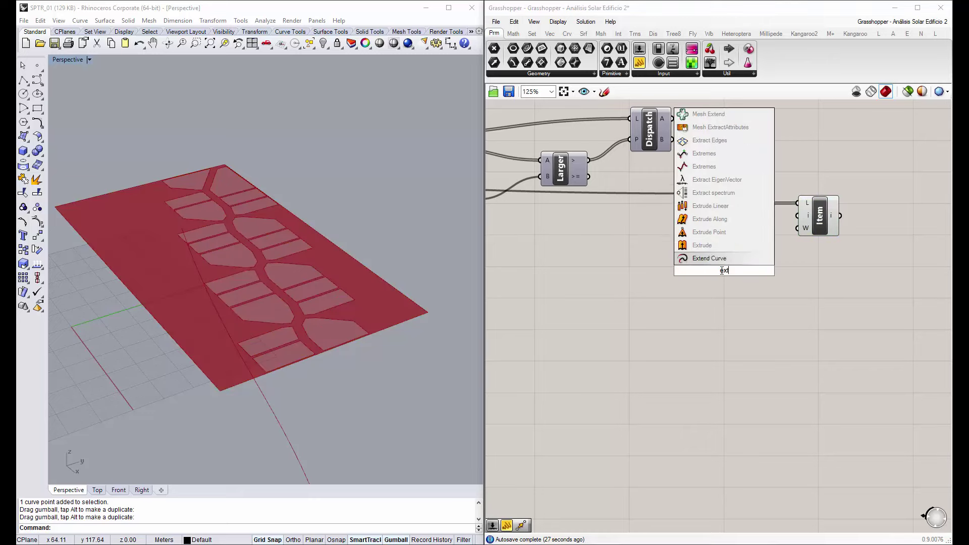
key(Return)
right_drag(416, 325, 434, 304)
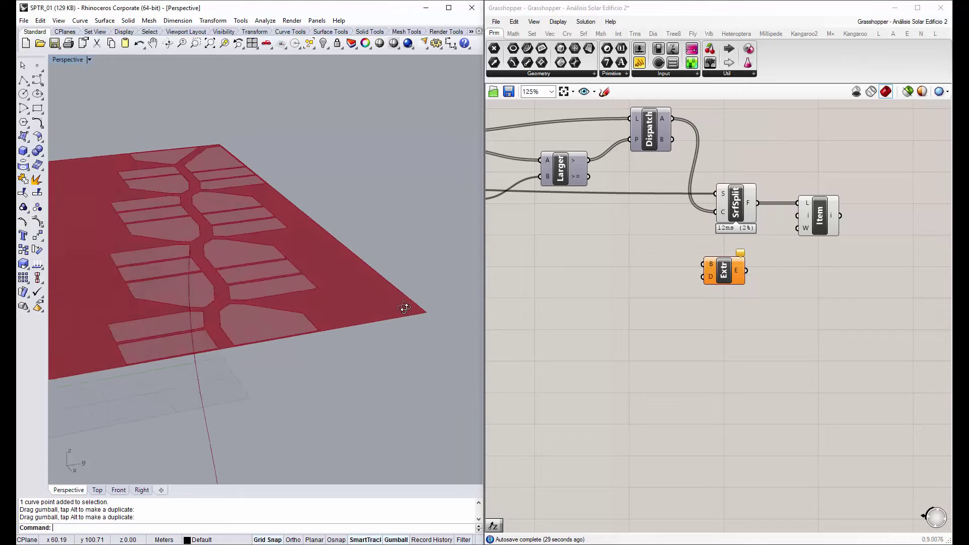
drag(726, 269, 880, 232)
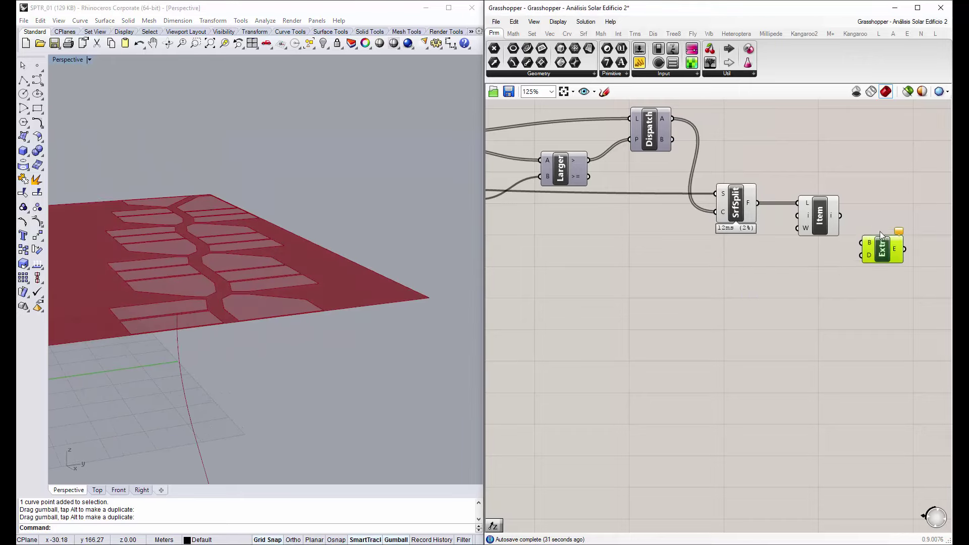
right_drag(790, 290, 726, 289)
drag(755, 217, 748, 218)
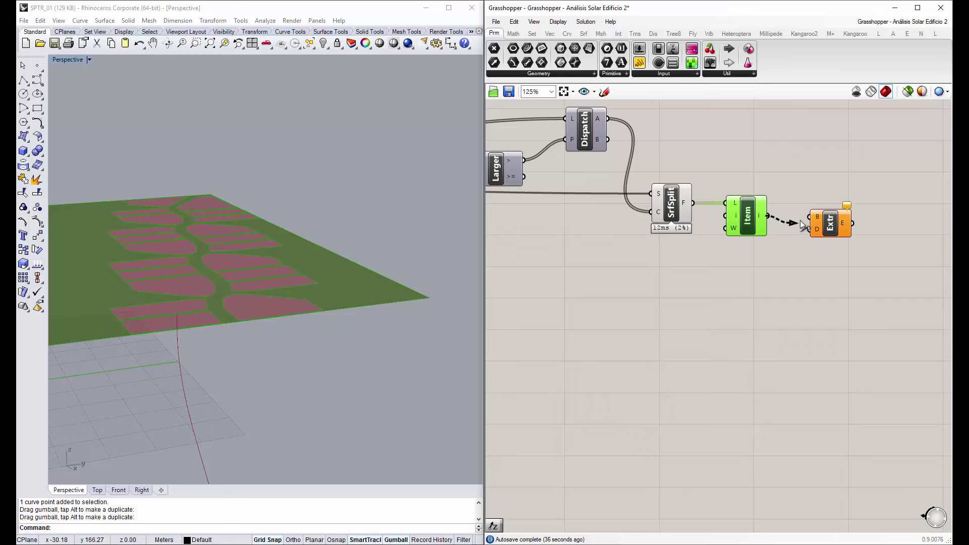
mouse_move(764, 320)
mouse_down()
mouse_move(813, 216)
mouse_move(836, 225)
mouse_up()
click(833, 225)
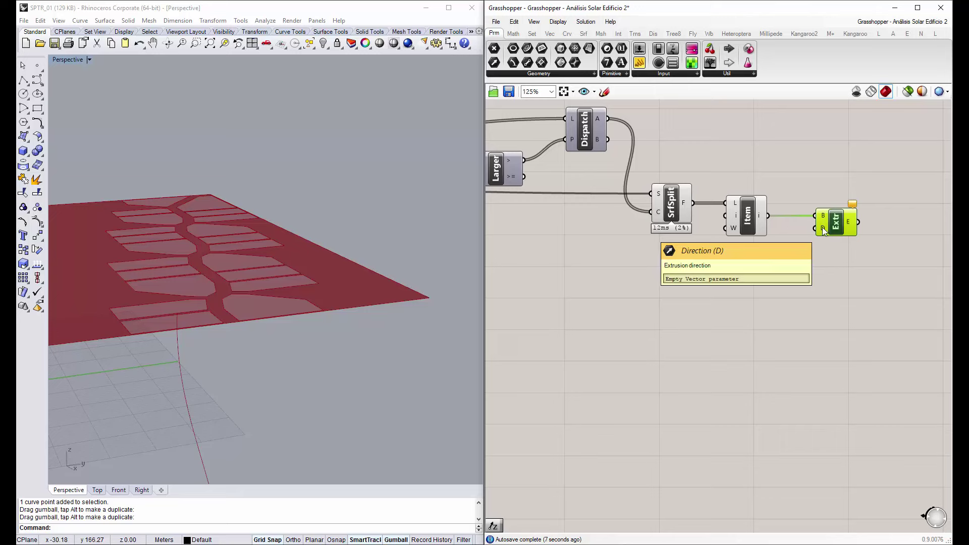
Drive the Extrude direction with a Unit Z vector scaled by a 0.75 slider
double_click(759, 308)
text(z)
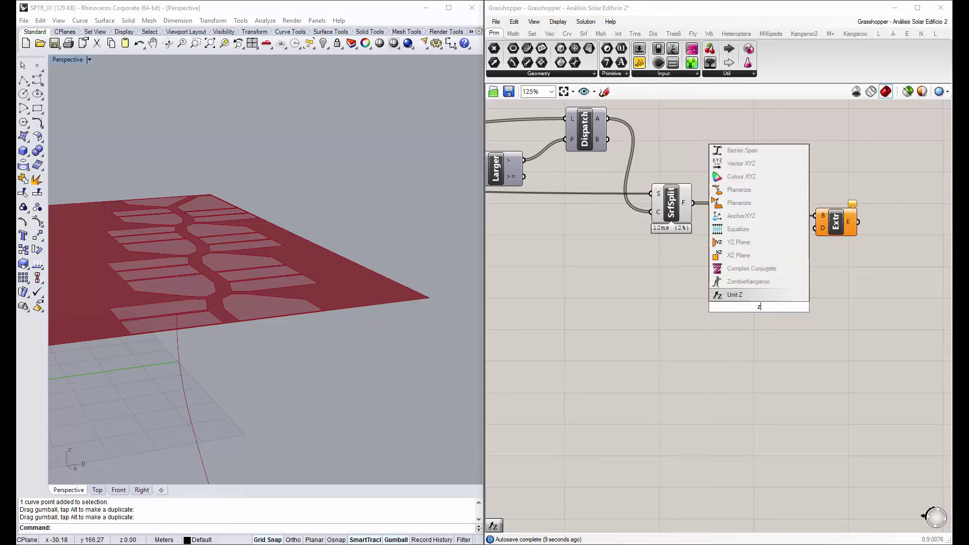
click(742, 294)
mouse_move(751, 303)
mouse_down()
mouse_move(753, 256)
mouse_move(815, 228)
mouse_up()
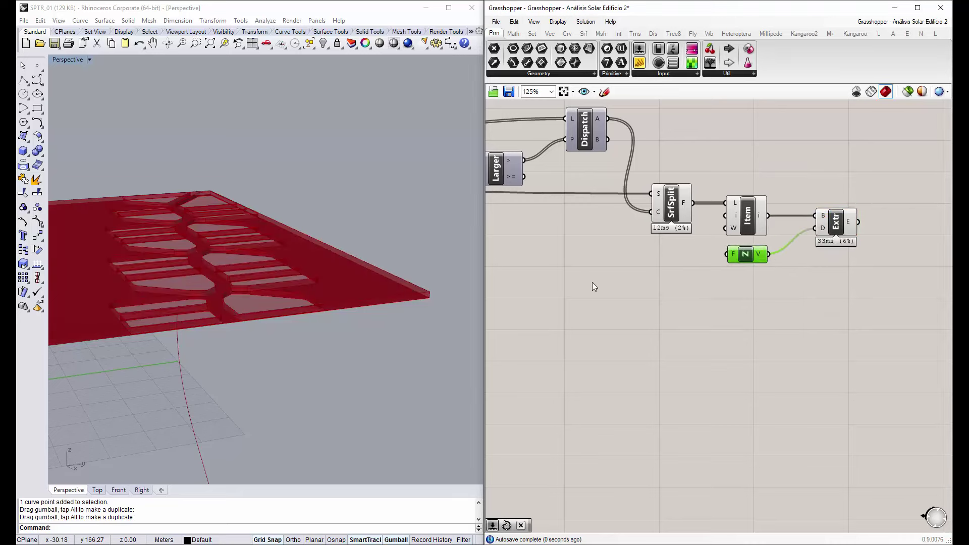
double_click(634, 302)
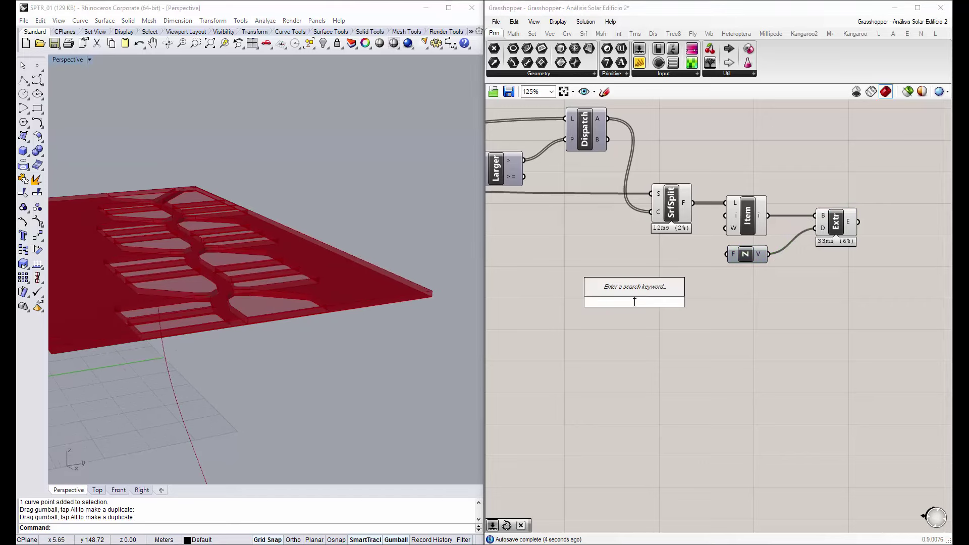
text(75)
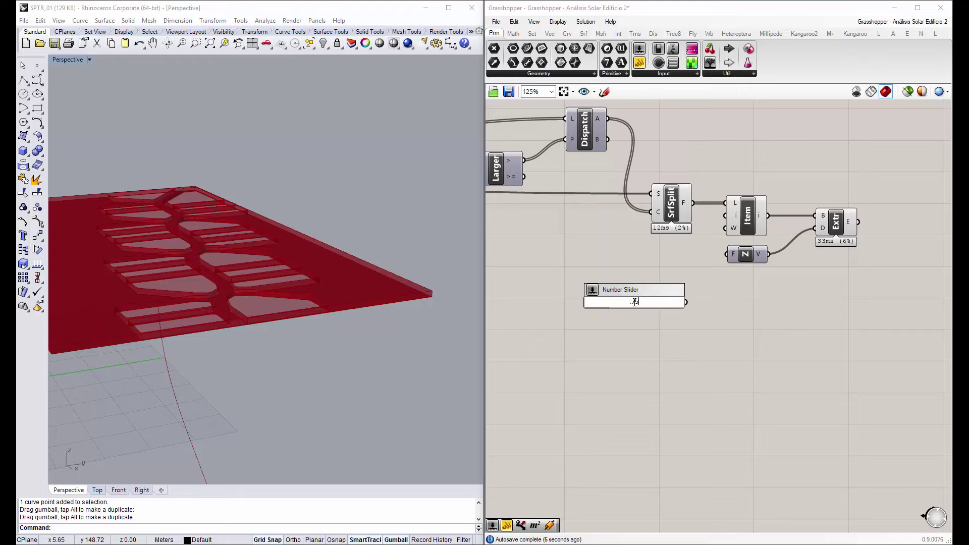
key(Return)
mouse_move(586, 303)
mouse_down()
mouse_move(609, 258)
mouse_move(579, 258)
mouse_up()
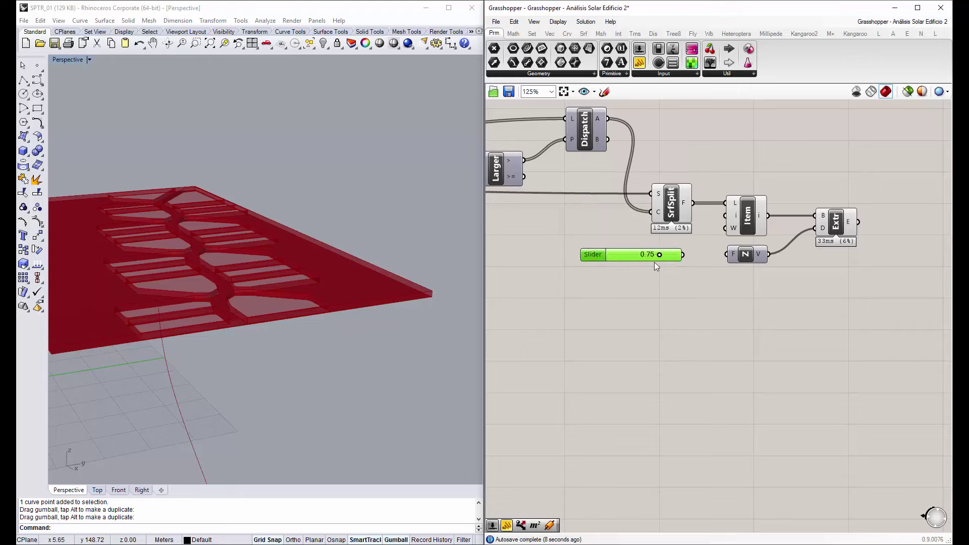
drag(684, 254, 728, 255)
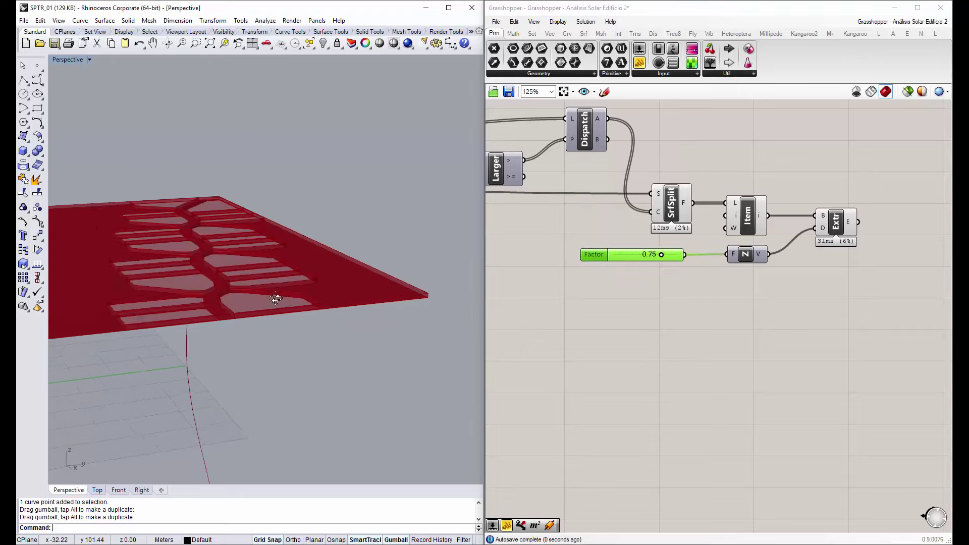
Orbit and zoom to inspect the 0.75-thick perforated slab and the whole definition
right_drag(439, 323, 447, 295)
scroll(395, 278, up, 3)
scroll(386, 263, down, 2)
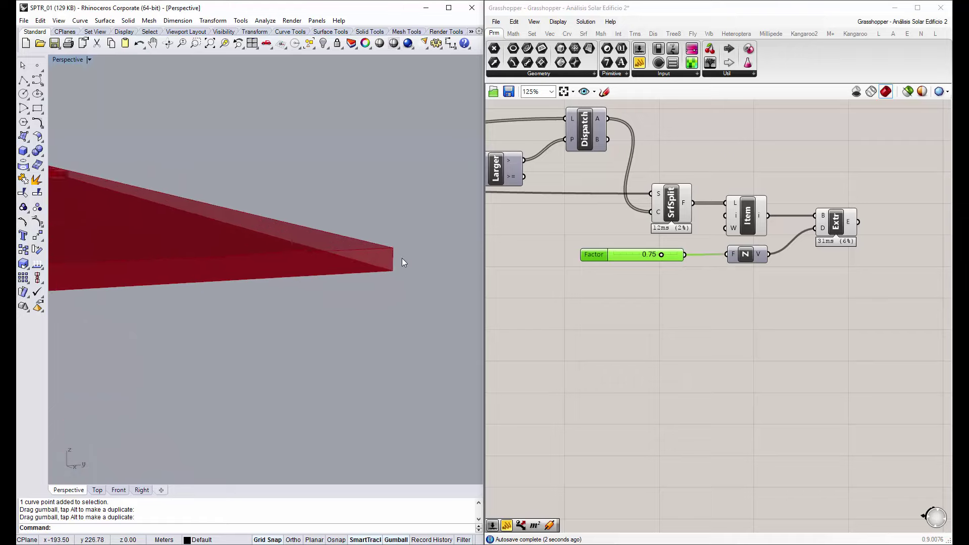
mouse_move(402, 258)
right_down()
mouse_move(277, 270)
mouse_move(222, 243)
right_up()
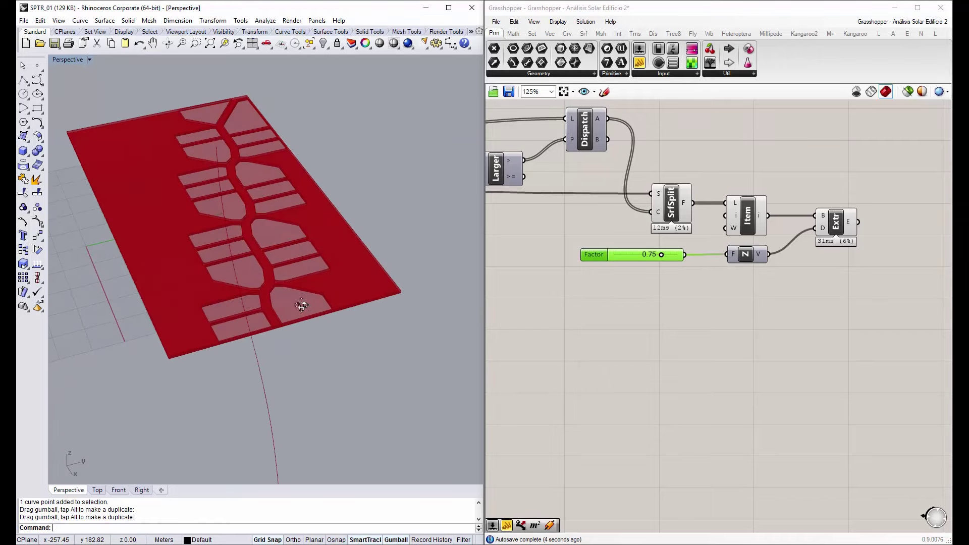
click(672, 215)
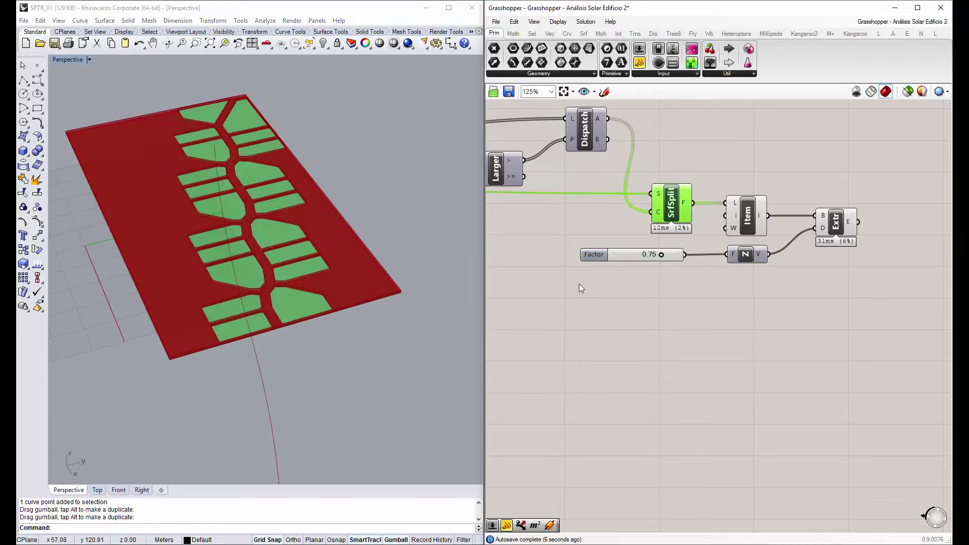
scroll(704, 217, down, 3)
scroll(767, 158, up, 1)
click(767, 159)
scroll(709, 234, down, 2)
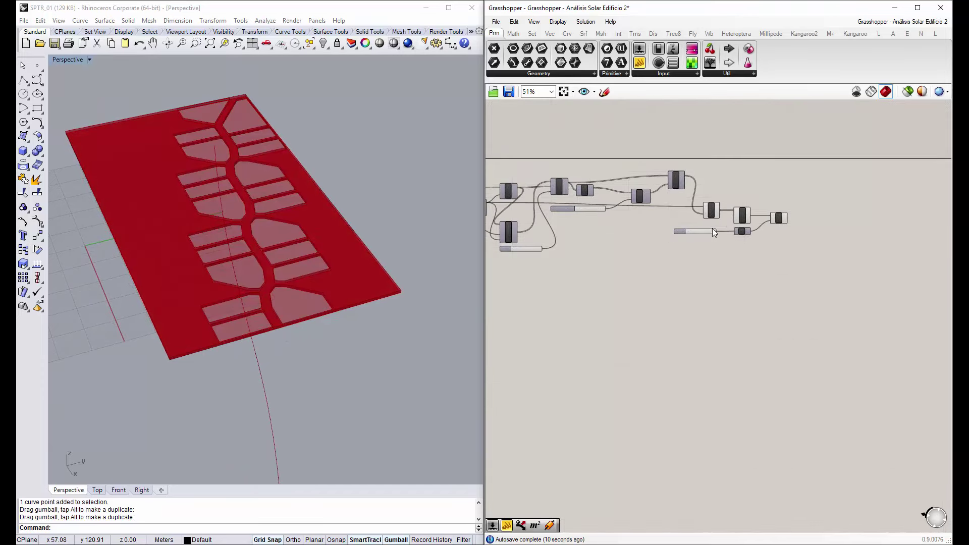
right_drag(582, 258, 694, 273)
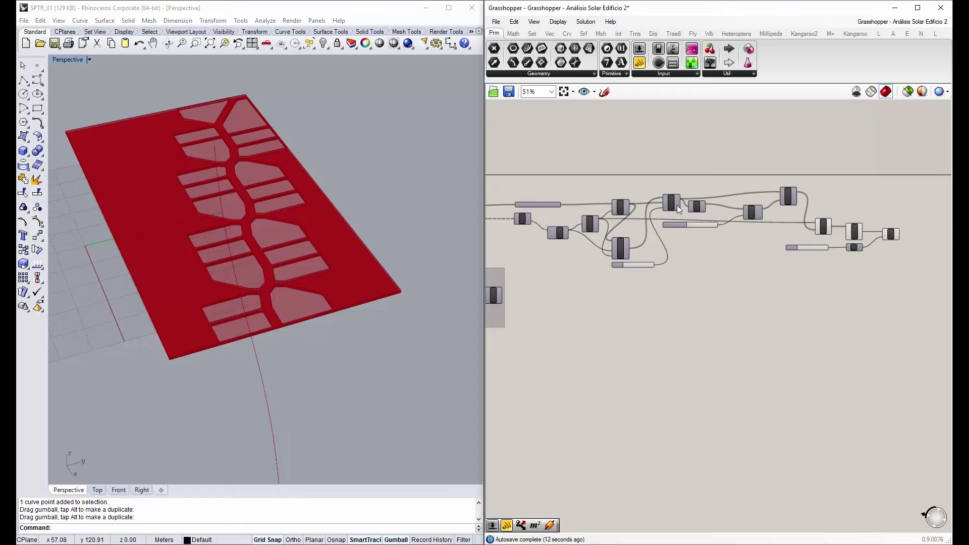
right_drag(677, 205, 681, 204)
scroll(871, 222, up, 4)
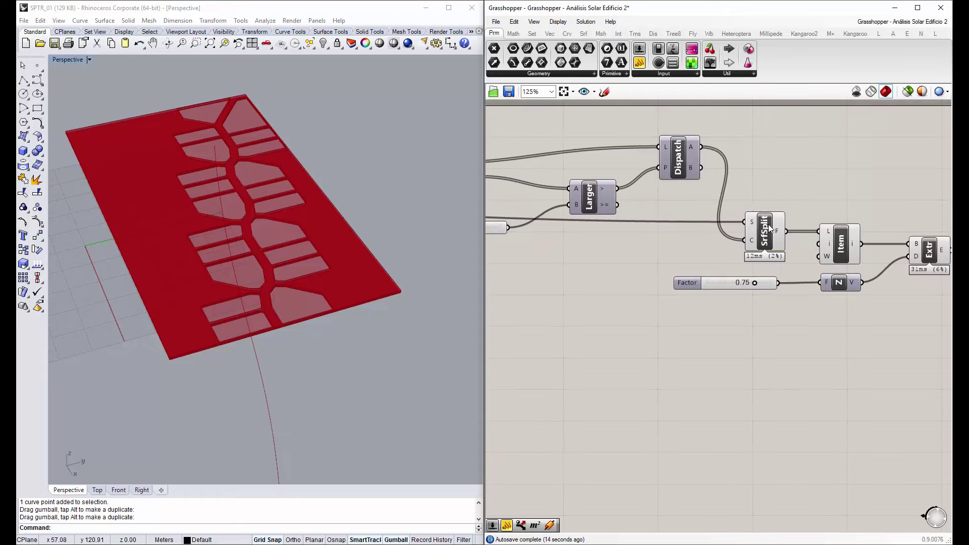
Align SrfSplit and the Factor slider with Dispatch, and pull List Item, Unit Z and Extrude closer
click(684, 224)
drag(684, 224, 694, 222)
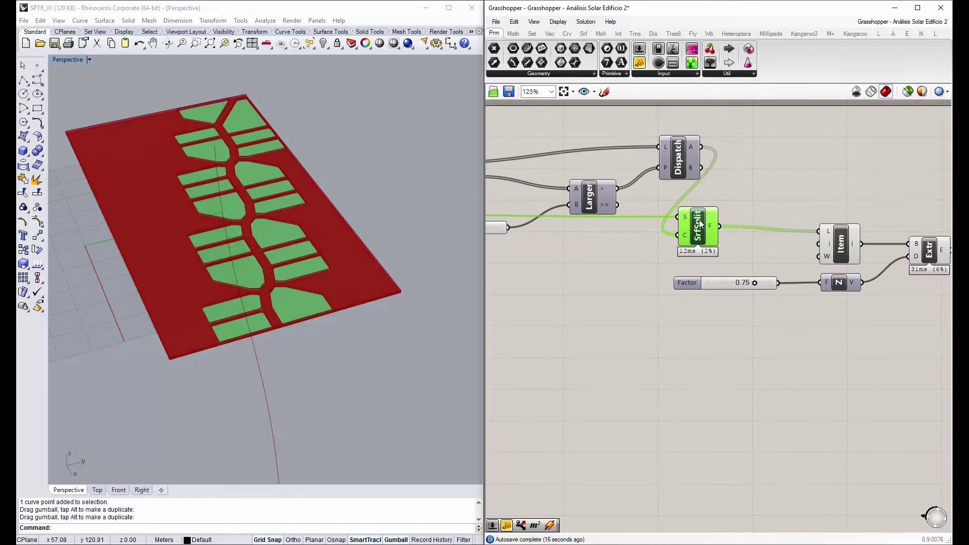
drag(719, 373, 673, 131)
click(712, 295)
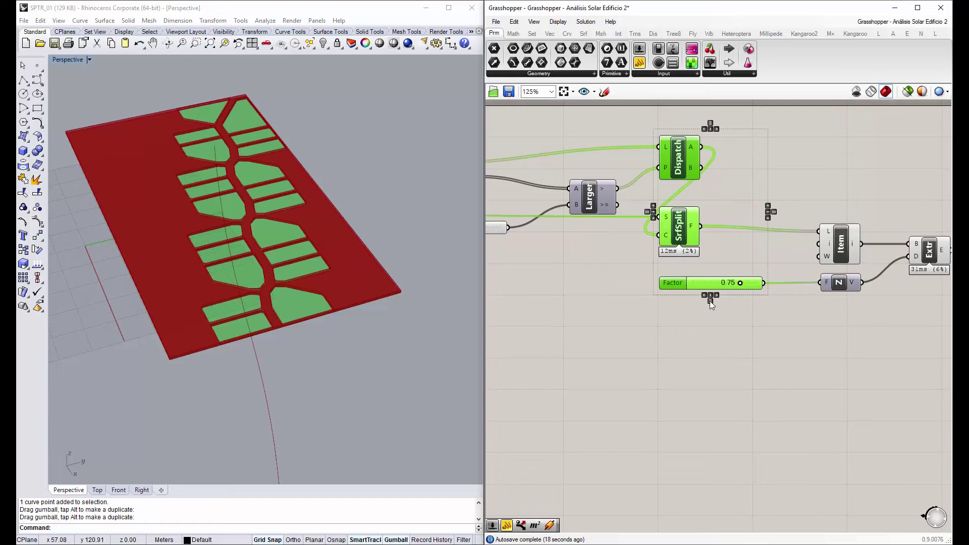
right_drag(839, 251, 782, 251)
drag(781, 253, 686, 247)
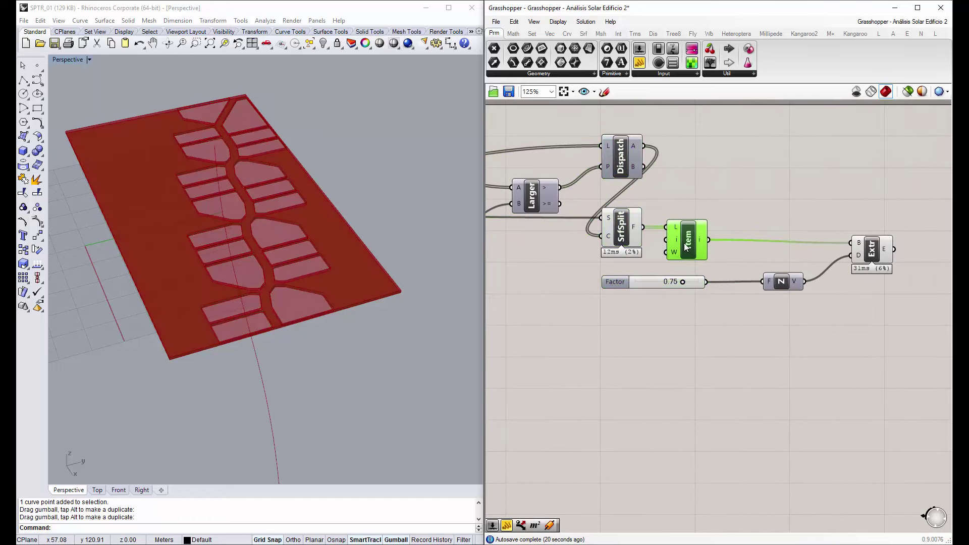
drag(782, 281, 737, 282)
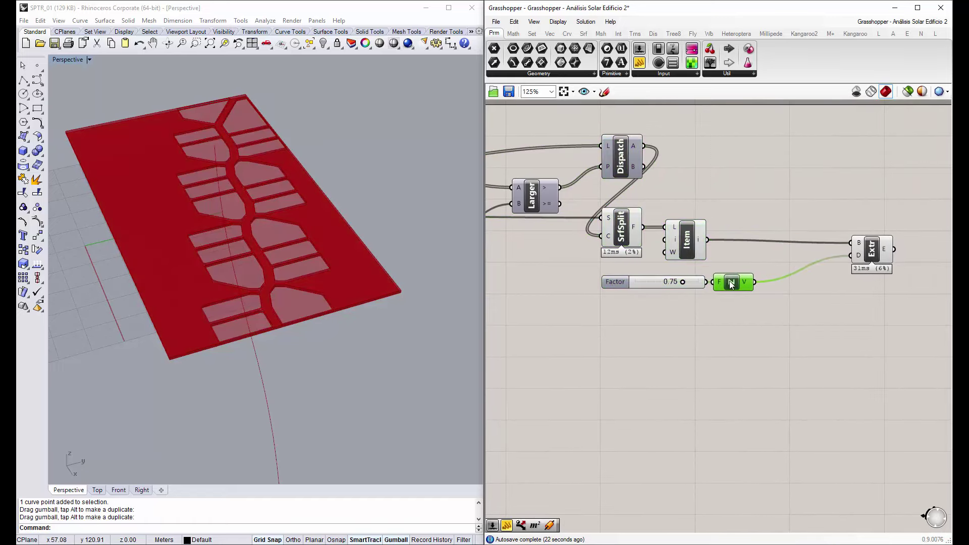
drag(862, 261, 797, 264)
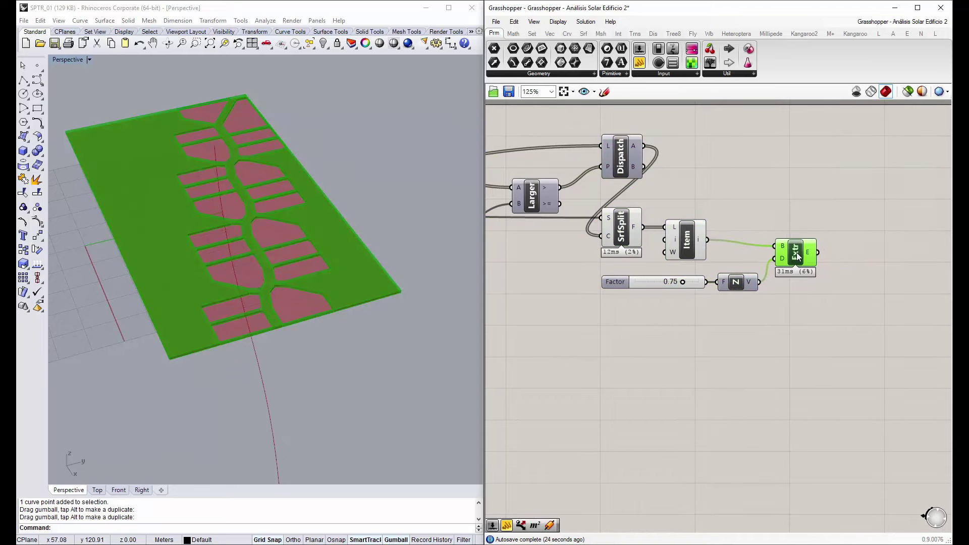
click(801, 342)
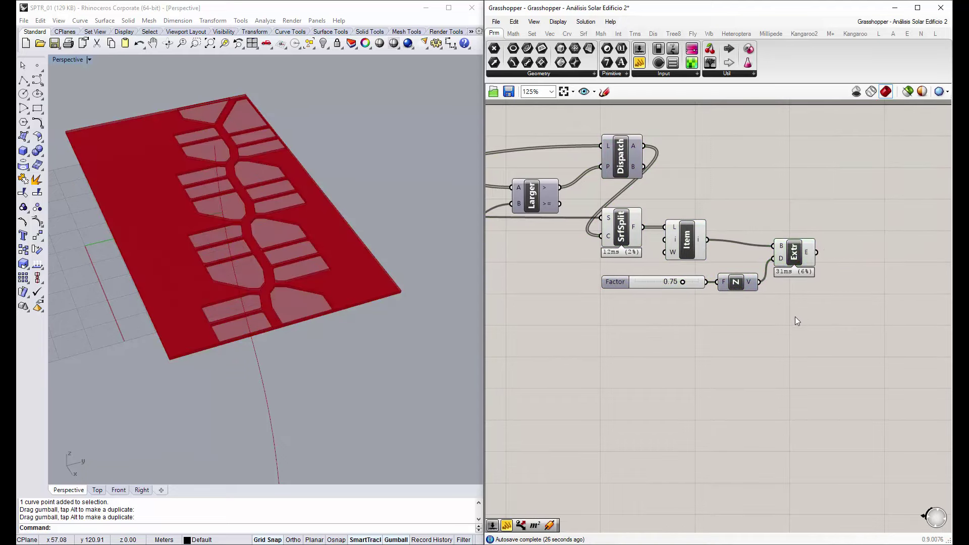
Group all the slab components in dark grey and name the group 'Cubierta inicial'
scroll(795, 316, down, 5)
drag(839, 323, 558, 216)
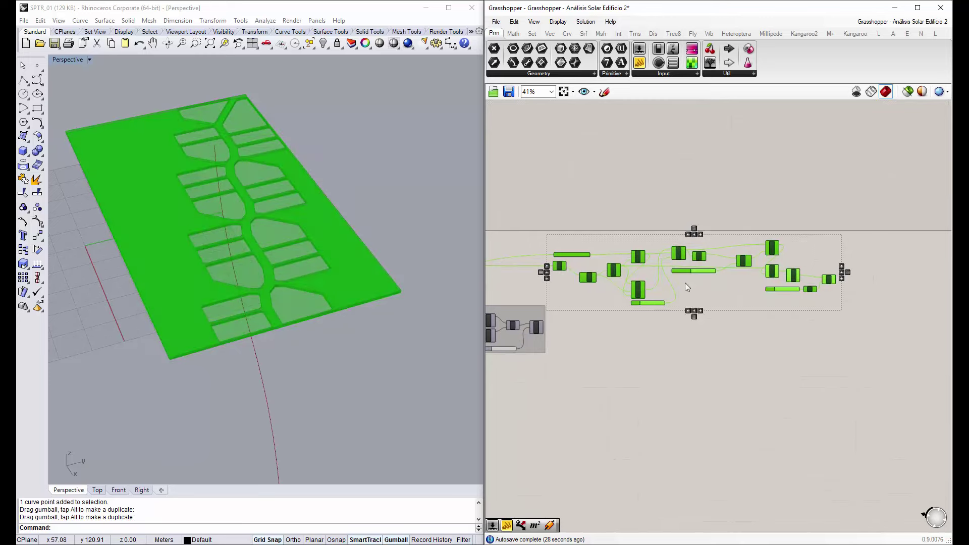
right_click(684, 282)
click(715, 388)
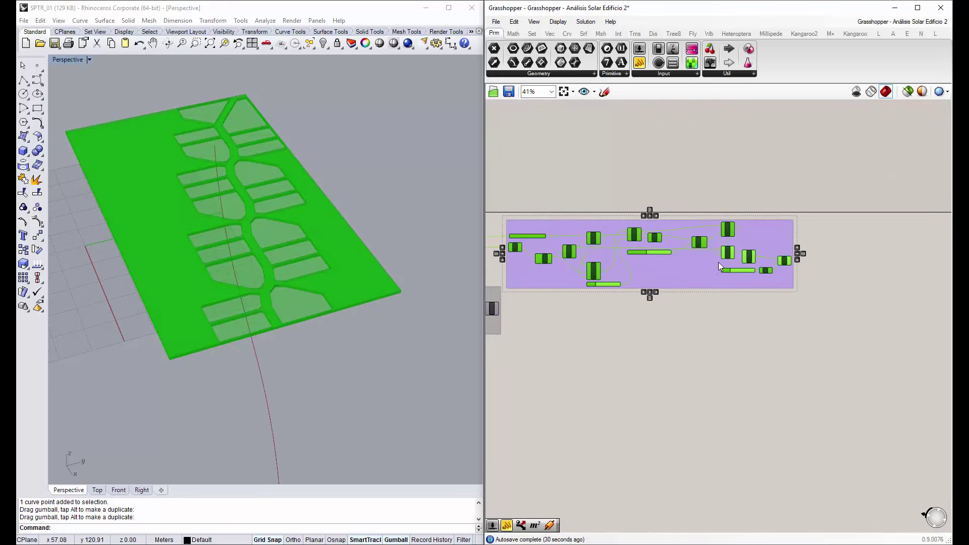
scroll(718, 262, up, 4)
right_click(666, 257)
mouse_move(692, 363)
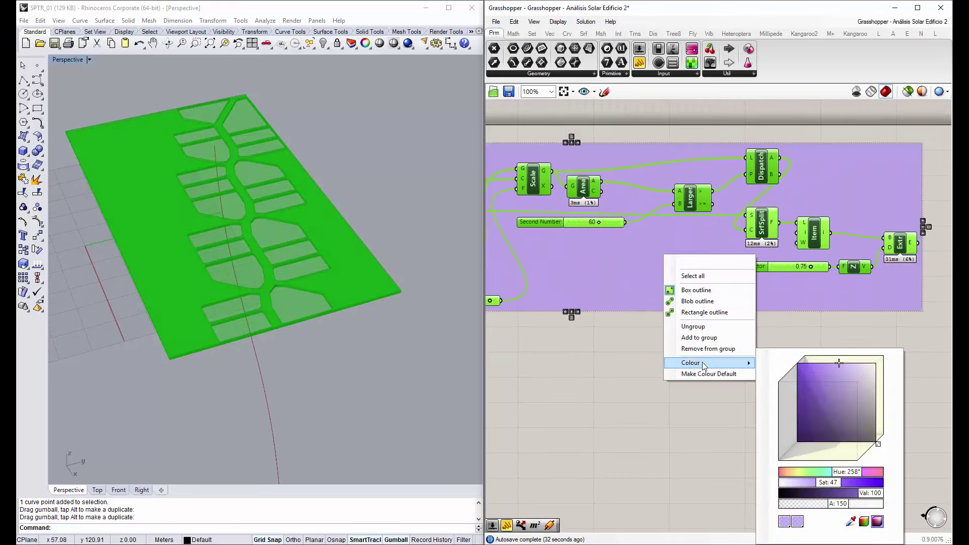
drag(813, 389, 884, 419)
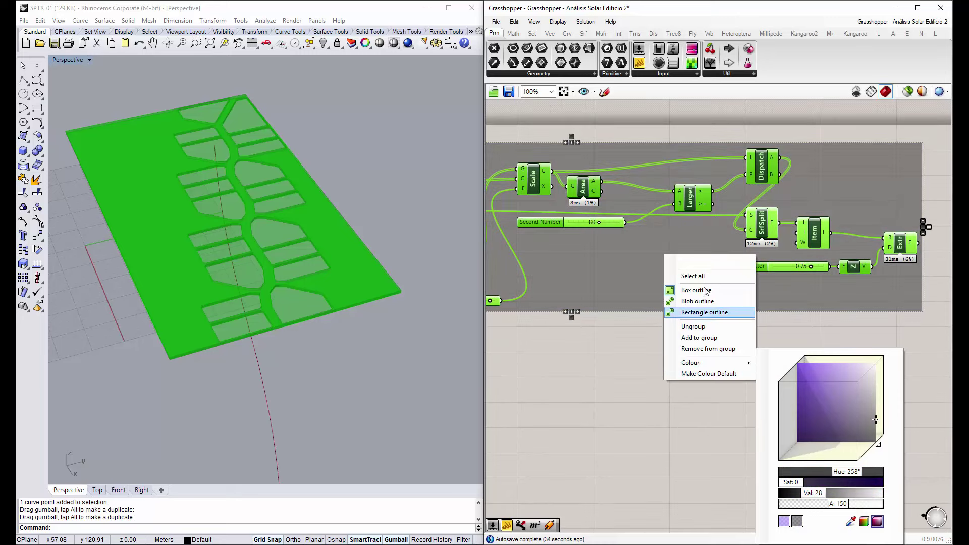
text(Cub)
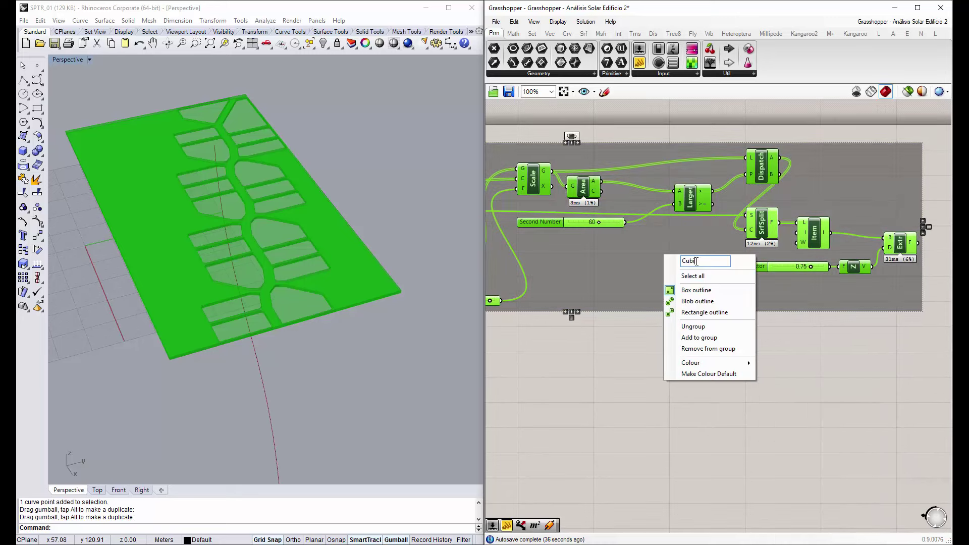
text(ierta)
text(In)
text(iv)
text(al)
click(834, 403)
Shift the grouped components down slightly and save the definition
scroll(769, 337, down, 5)
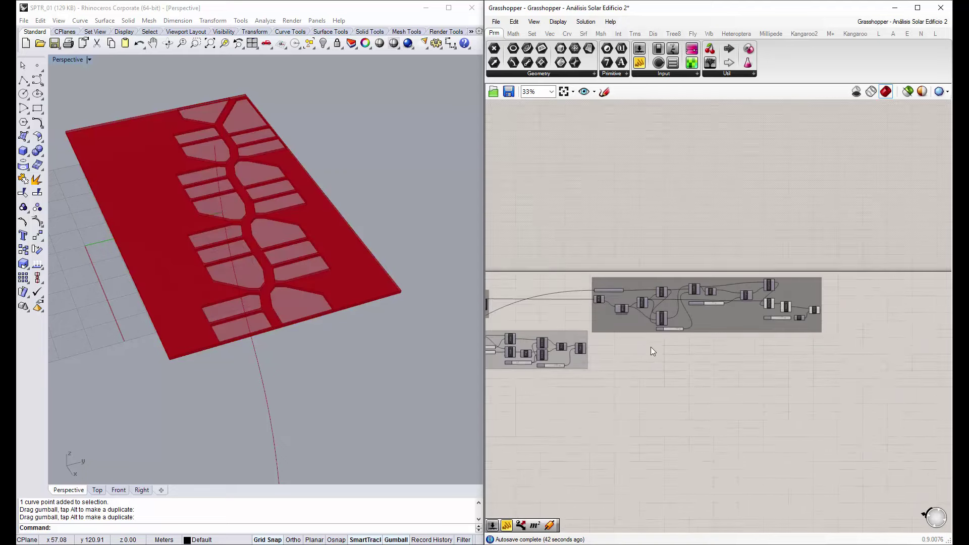
click(716, 328)
scroll(760, 310, down, 3)
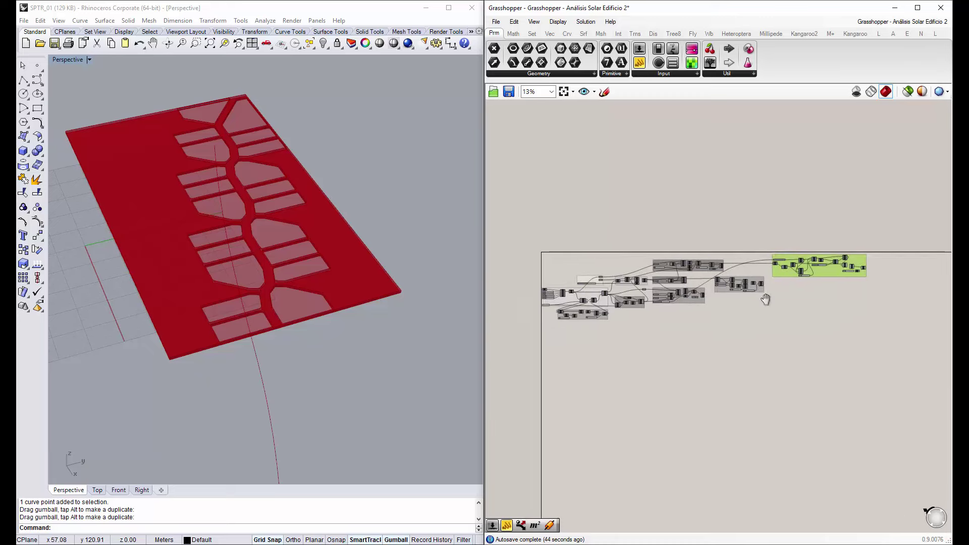
drag(873, 368, 585, 213)
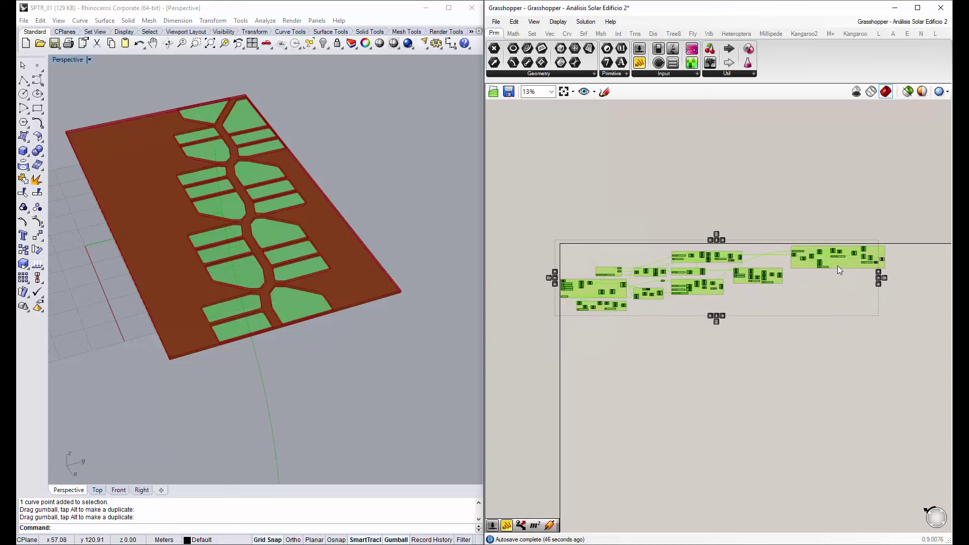
drag(838, 265, 842, 276)
click(812, 351)
scroll(756, 281, up, 3)
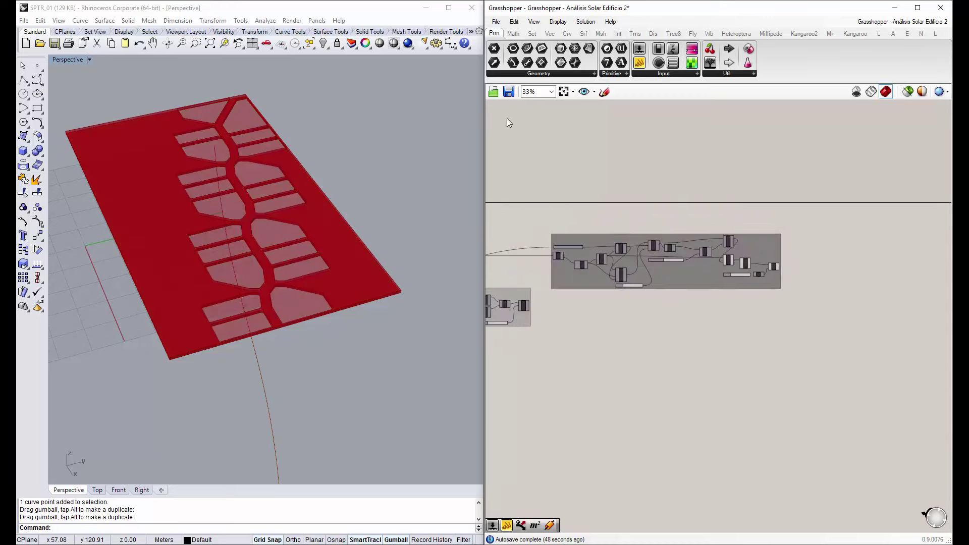
click(509, 91)
mouse_move(302, 259)
right_down()
mouse_move(263, 252)
mouse_move(264, 270)
mouse_move(286, 260)
right_up()
Turn off SrfSplit's preview and orbit Rhino to confirm the Voronoi openings appear empty
scroll(752, 274, up, 3)
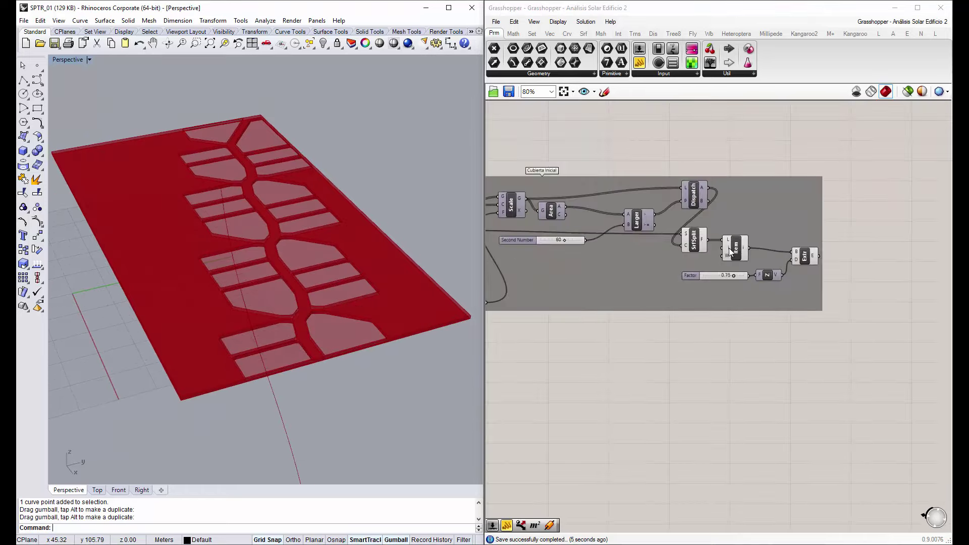
click(694, 239)
right_click(693, 242)
click(720, 261)
right_drag(290, 254, 225, 184)
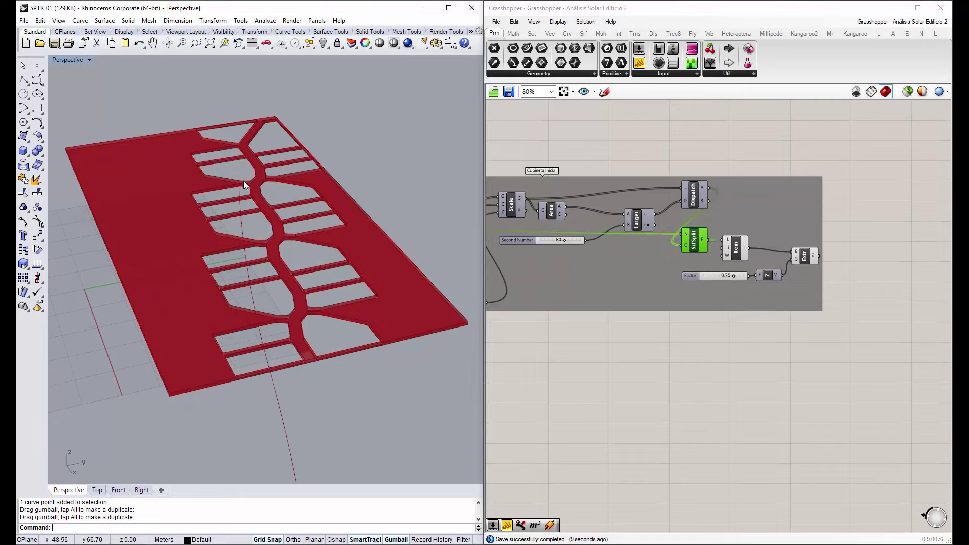
right_drag(277, 247, 277, 245)
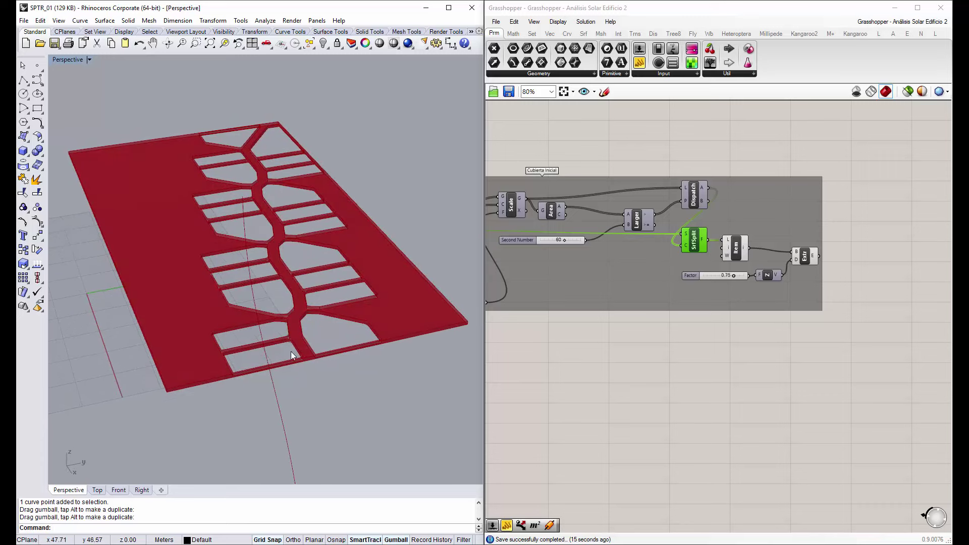
click(675, 394)
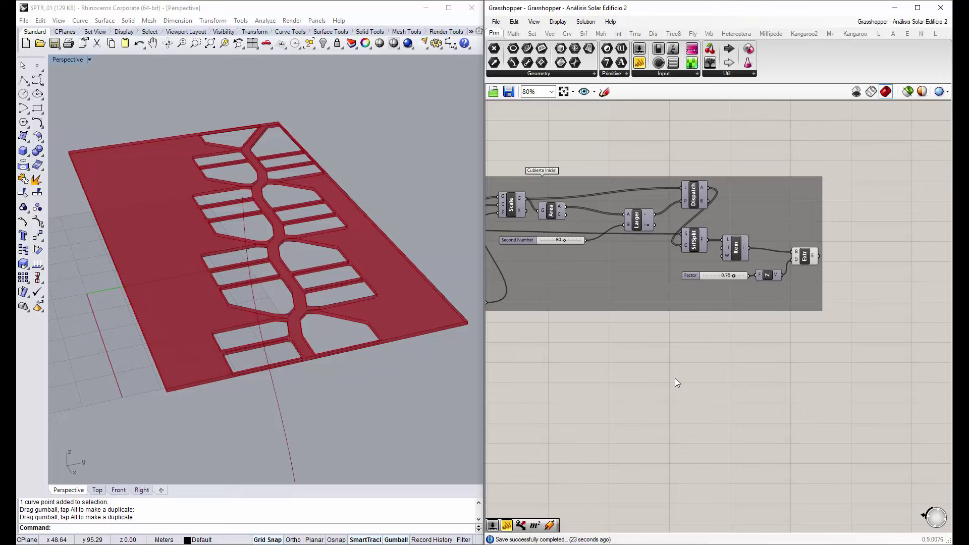
click(693, 200)
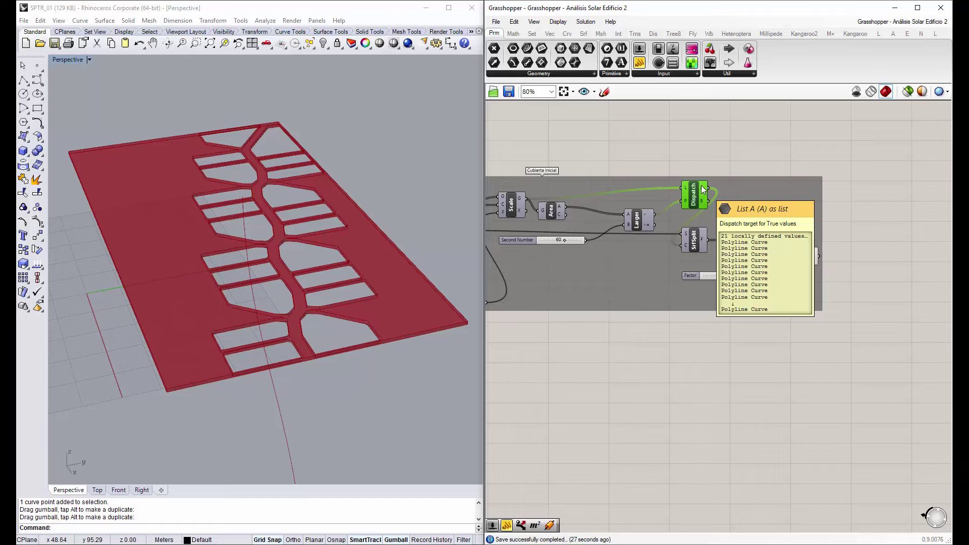
right_drag(702, 185, 653, 197)
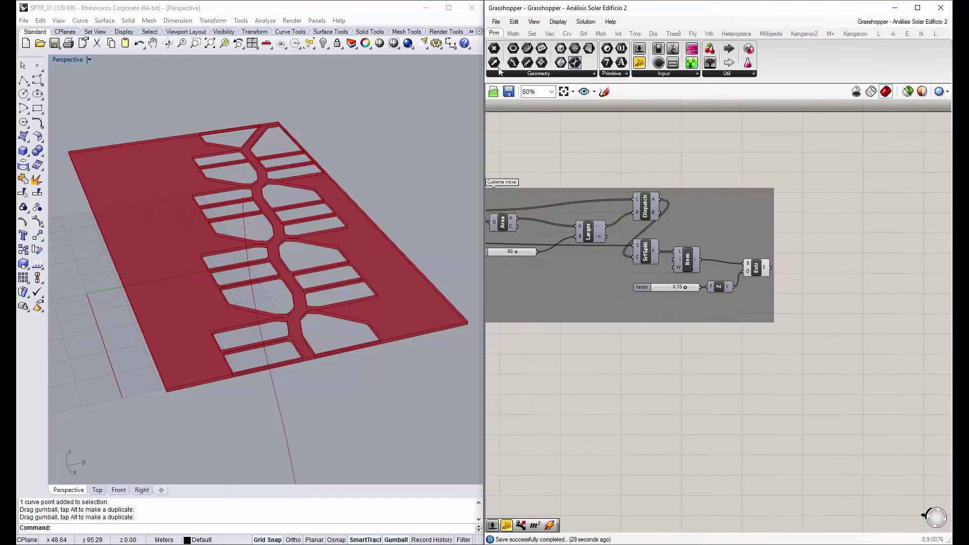
Place a Curve parameter right of the group and wire Dispatch's A output into it
click(526, 76)
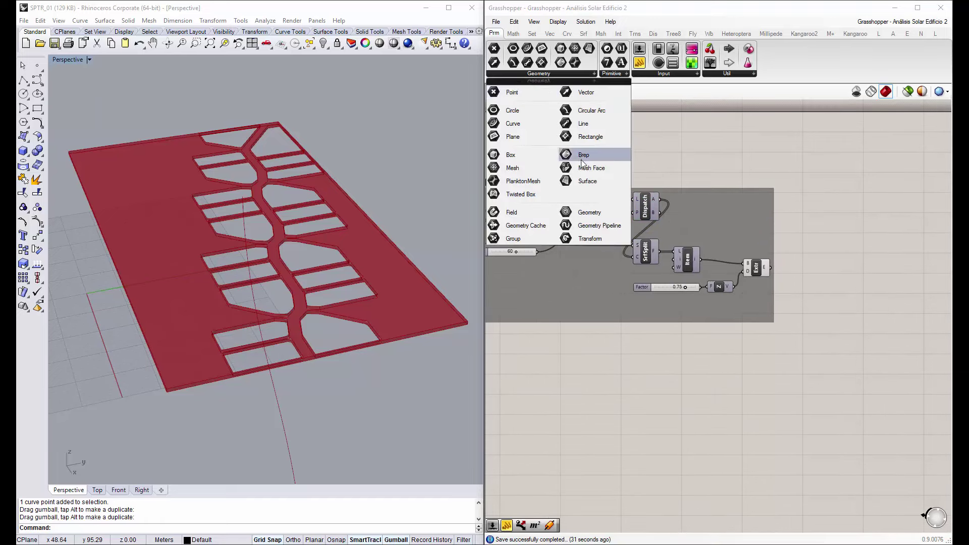
drag(534, 124, 704, 149)
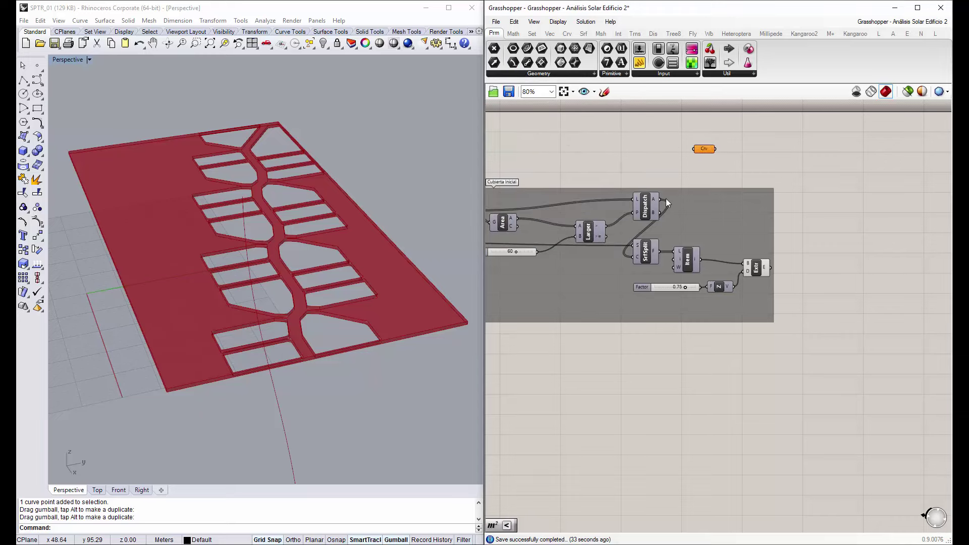
drag(667, 200, 664, 199)
mouse_move(702, 150)
mouse_down()
mouse_move(741, 153)
mouse_move(735, 143)
mouse_up()
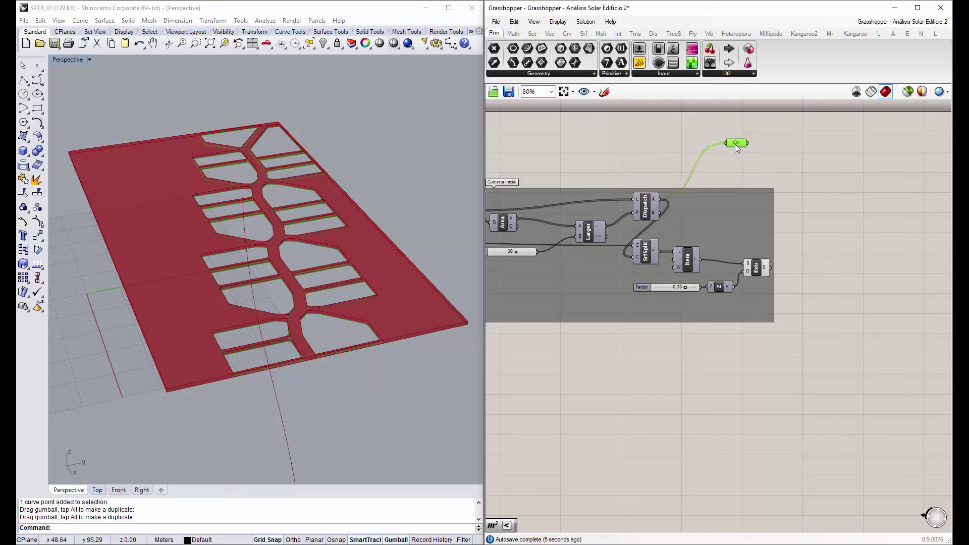
drag(735, 144, 746, 136)
drag(747, 137, 752, 155)
right_drag(268, 255, 280, 250)
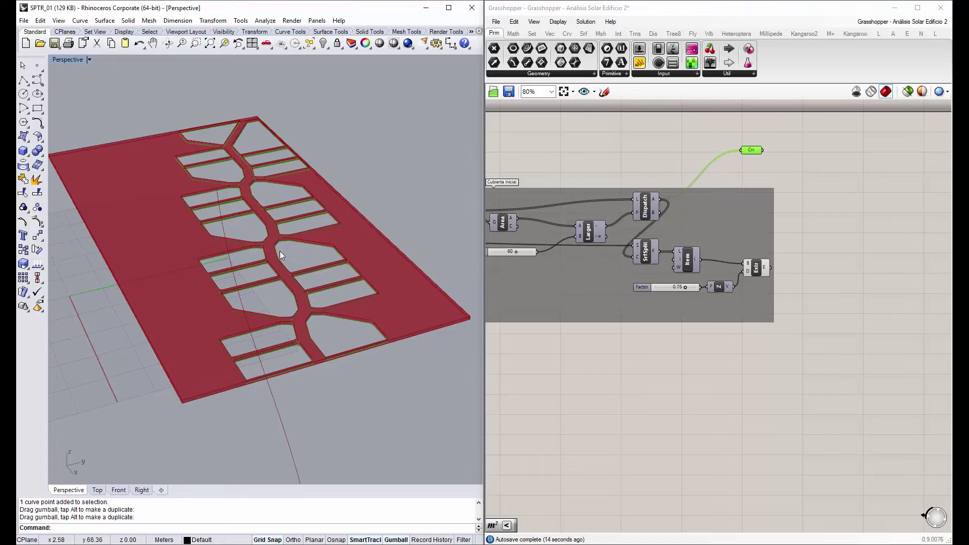
scroll(250, 263, down, 4)
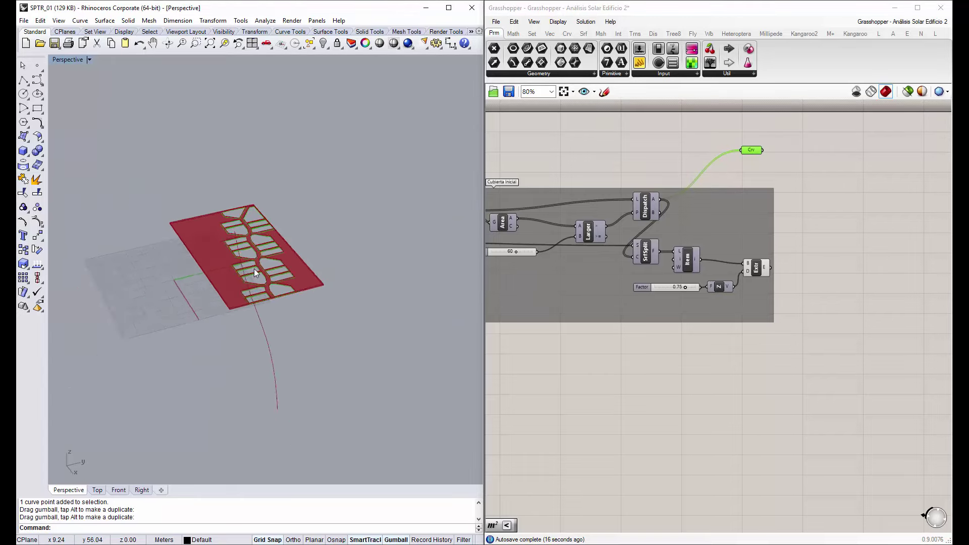
scroll(254, 268, up, 2)
scroll(282, 201, up, 1)
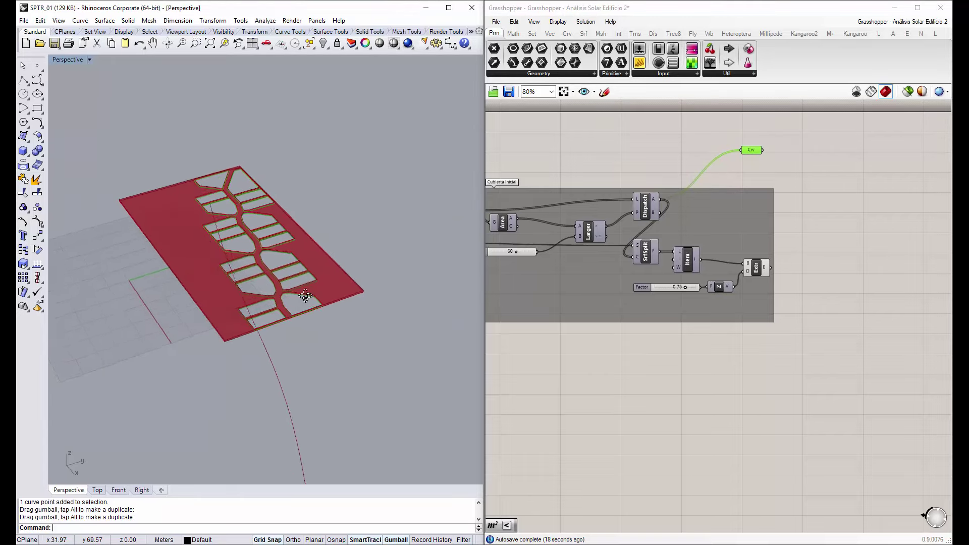
scroll(241, 234, up, 2)
right_drag(621, 135, 512, 152)
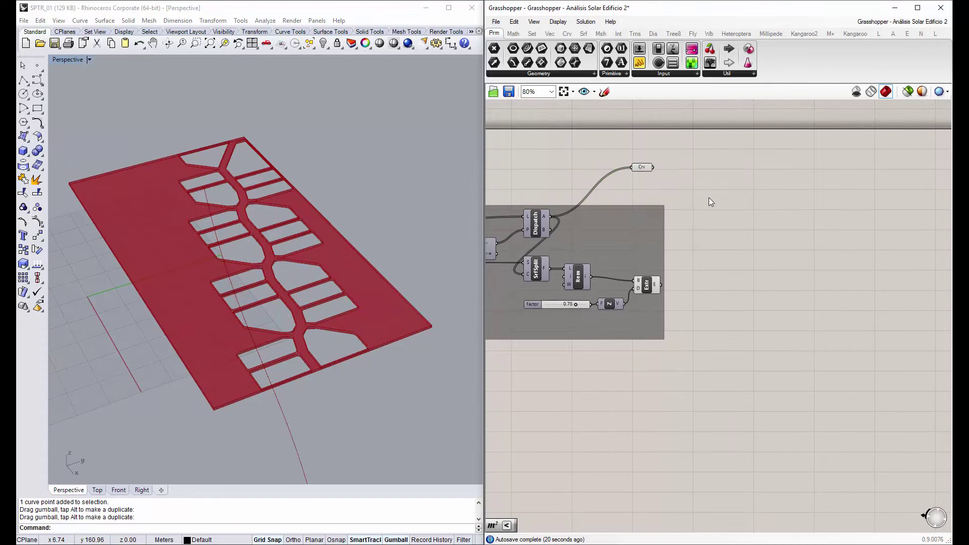
Add an Area component fed by the Crv parameter's curves
double_click(756, 220)
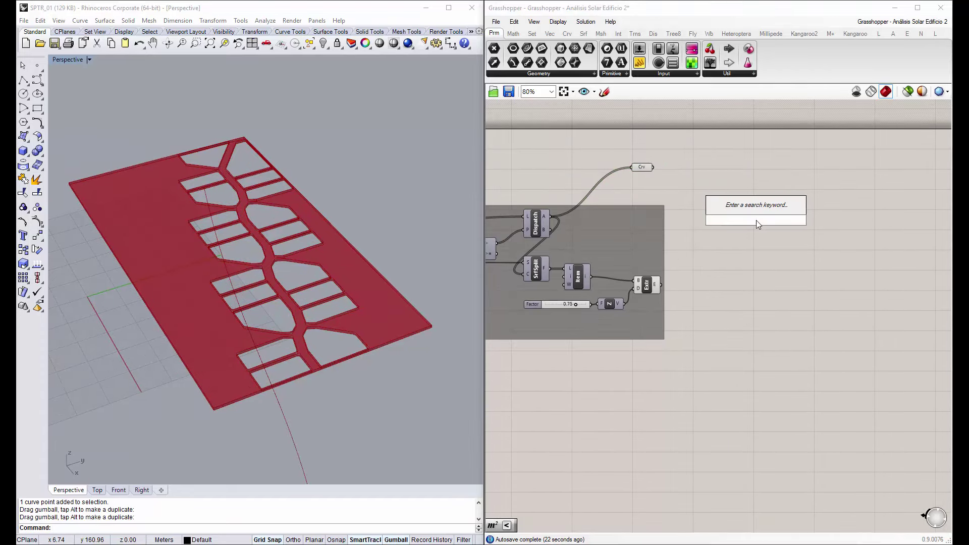
text(area)
click(742, 207)
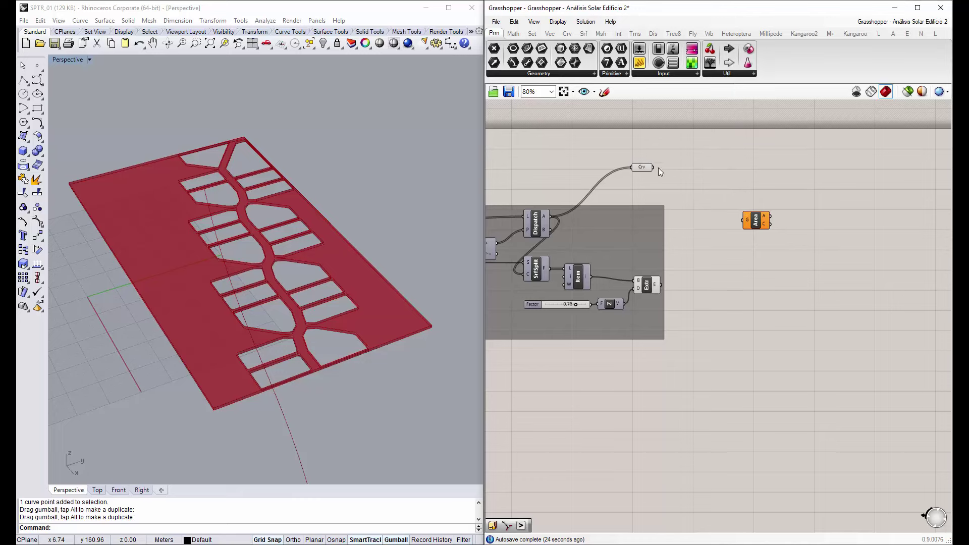
mouse_move(653, 167)
mouse_down()
mouse_move(745, 220)
mouse_move(755, 162)
mouse_up()
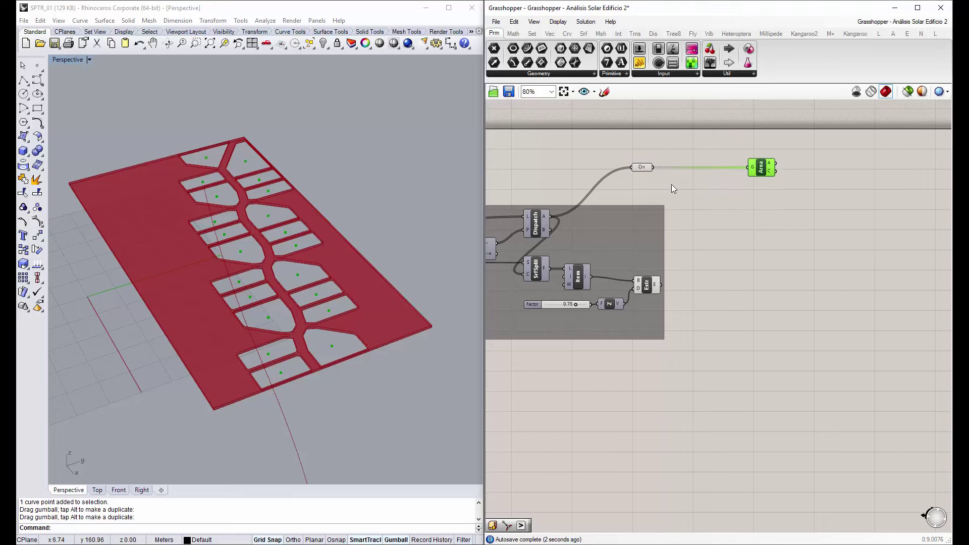
click(712, 208)
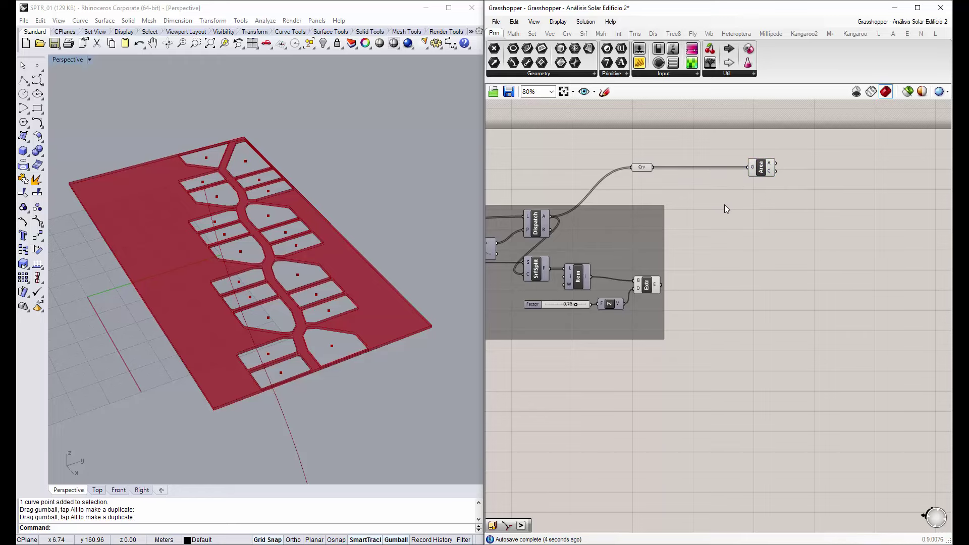
Add a Discontinuity component fed by the Crv curves and position it beside Area
double_click(729, 207)
text(di)
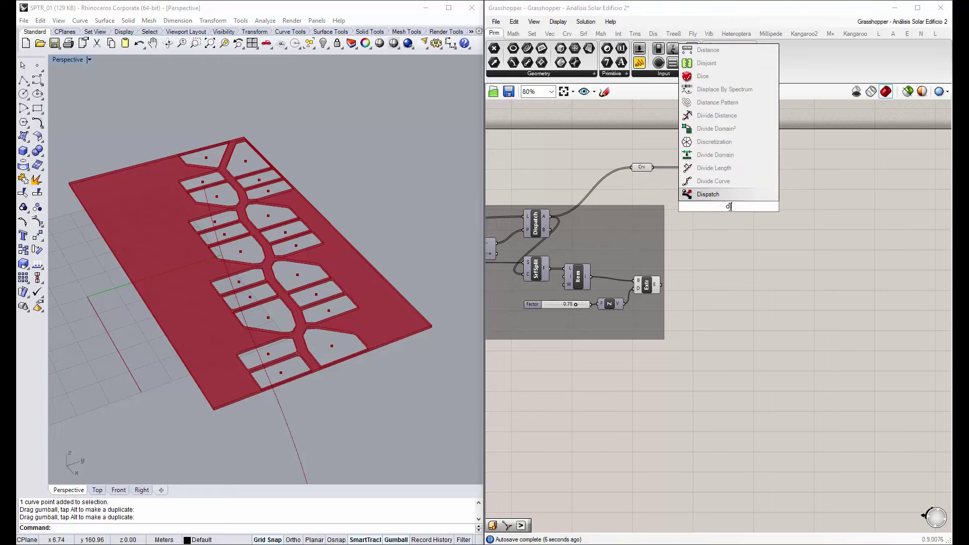
text(sc)
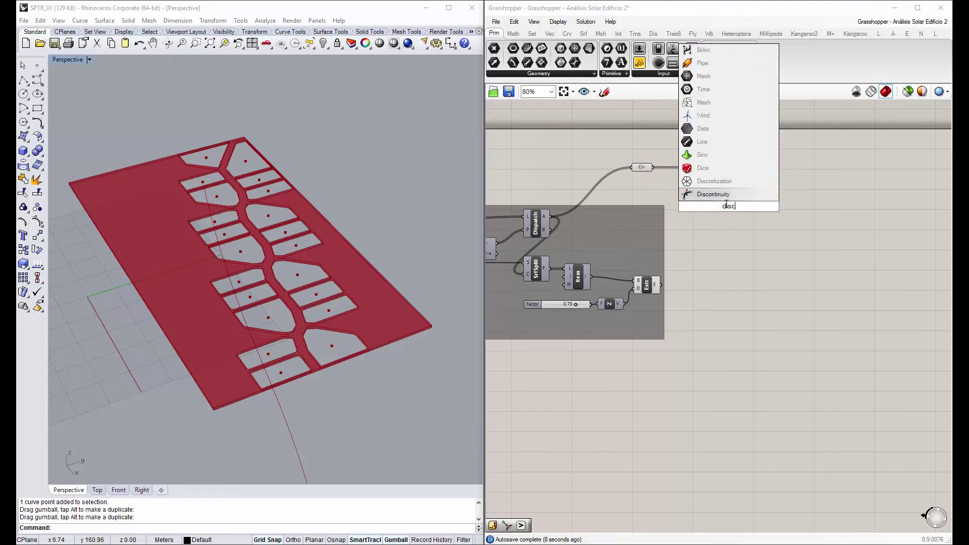
key(Return)
drag(735, 211, 767, 205)
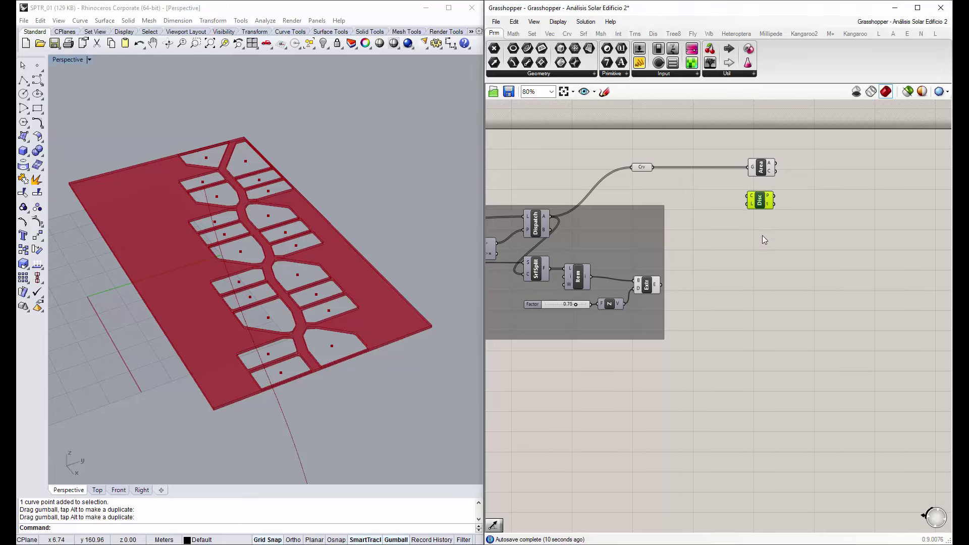
click(761, 246)
drag(653, 167, 749, 198)
drag(762, 204, 762, 194)
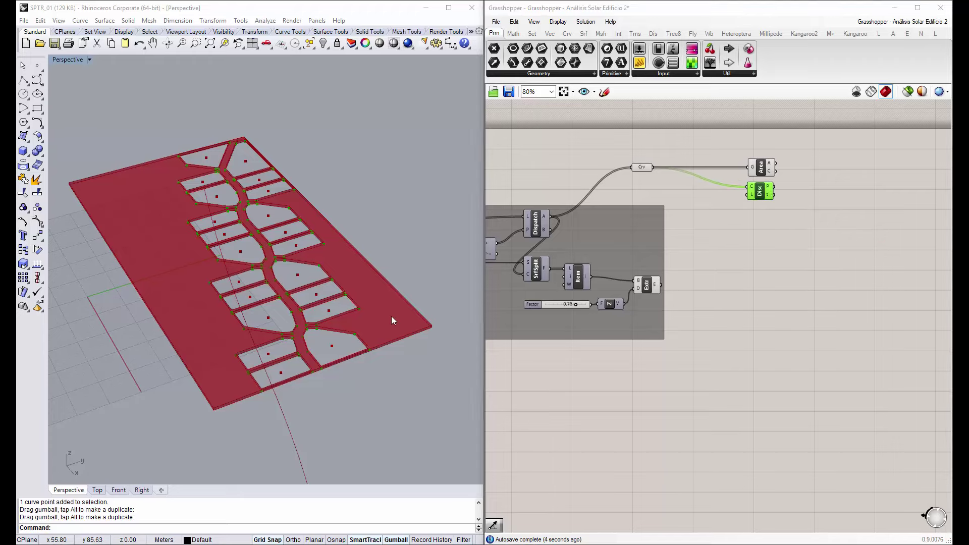
scroll(376, 291, up, 3)
click(746, 229)
right_drag(746, 229, 742, 243)
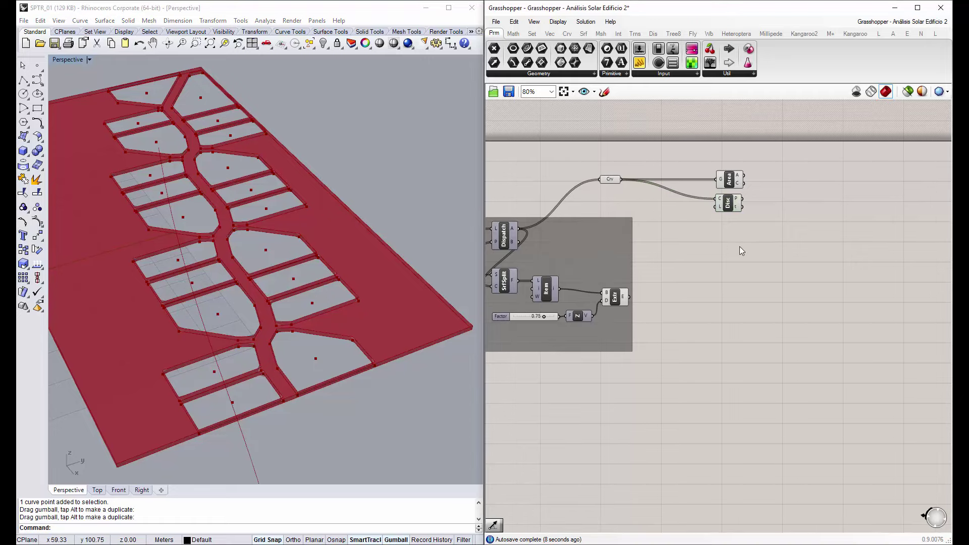
right_drag(763, 248, 741, 254)
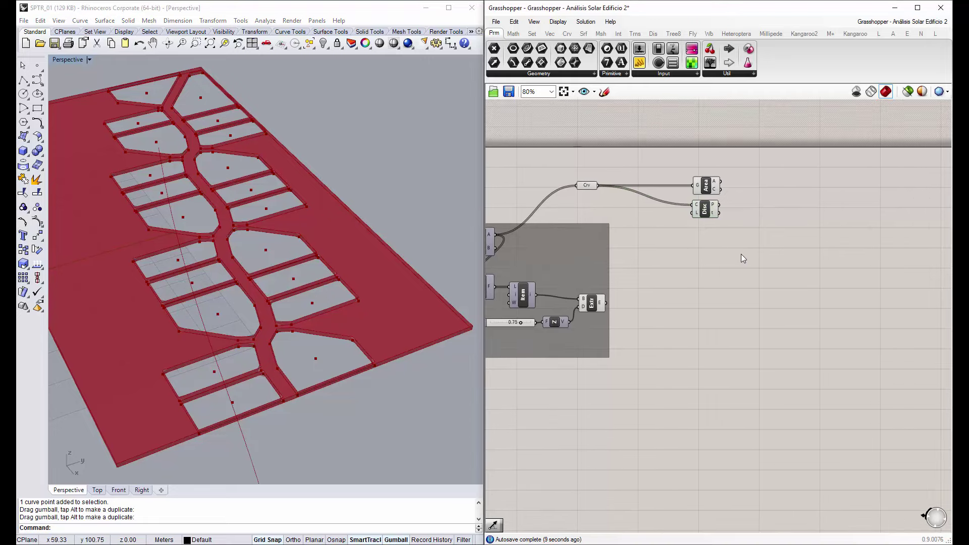
Add a Scale component and feed the lot curves into its geometry input
double_click(777, 241)
text(sca)
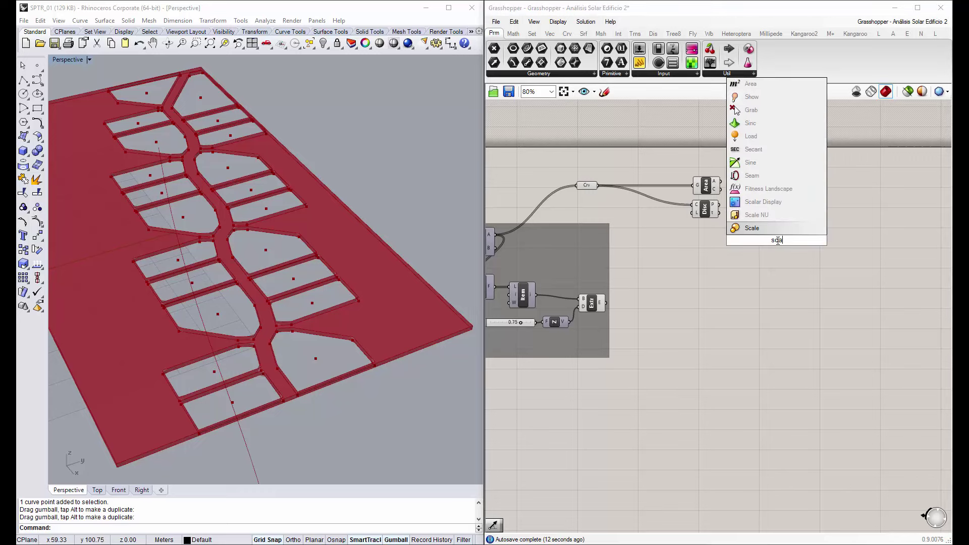
text(le)
key(Return)
click(778, 246)
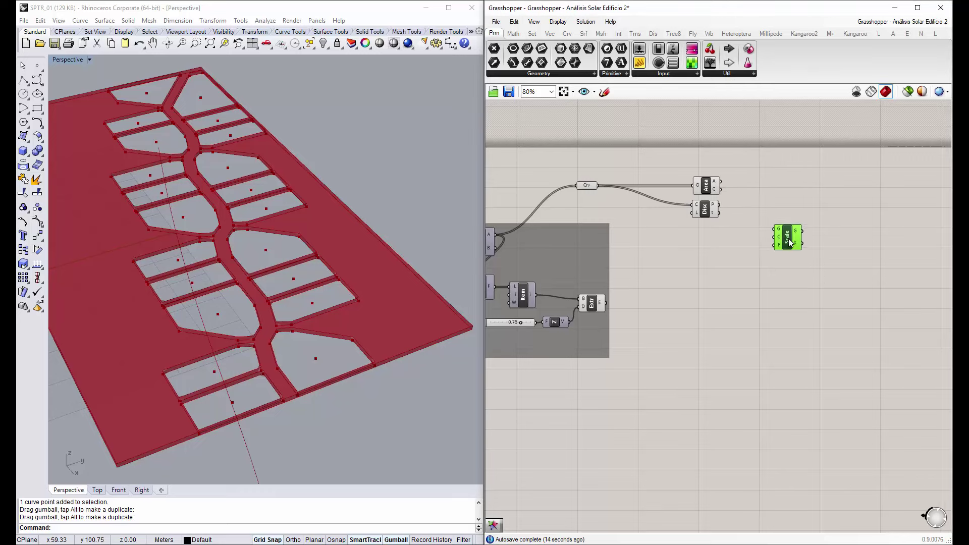
click(586, 185)
right_drag(281, 227, 269, 291)
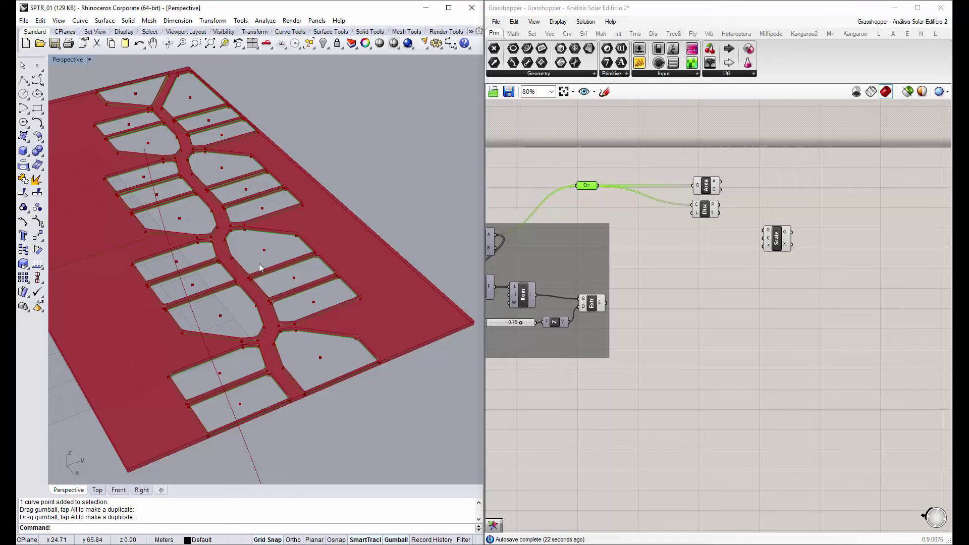
right_drag(259, 263, 255, 262)
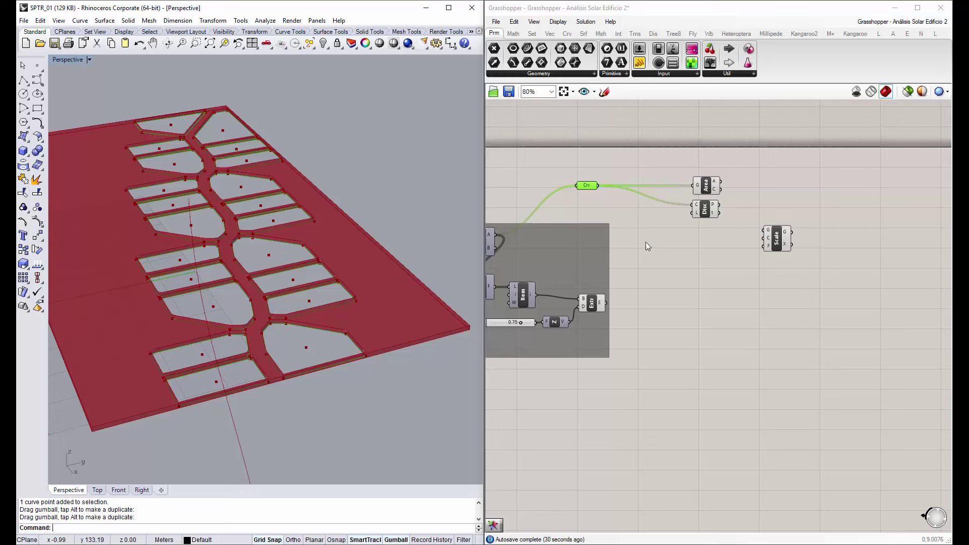
drag(599, 186, 705, 245)
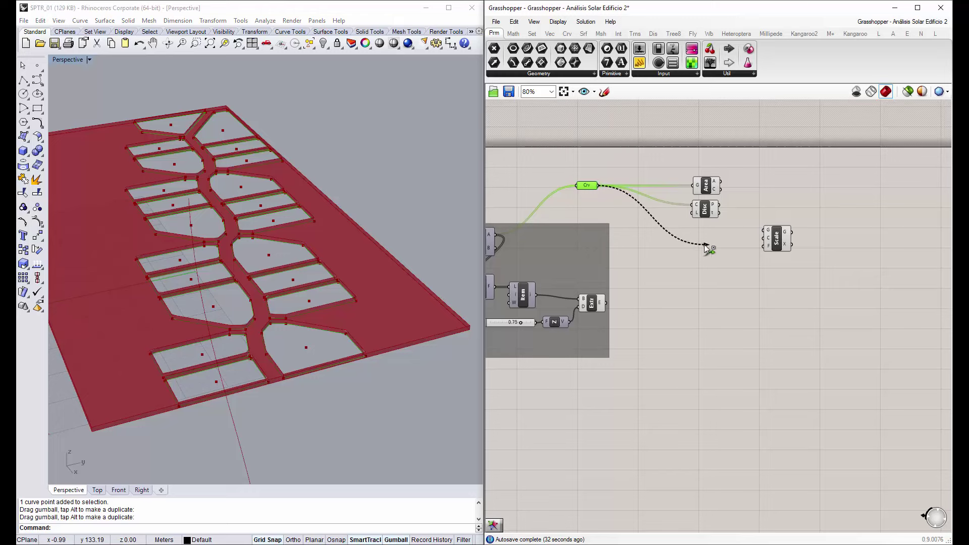
mouse_move(706, 245)
mouse_down()
mouse_move(763, 231)
mouse_move(761, 249)
mouse_up()
click(708, 312)
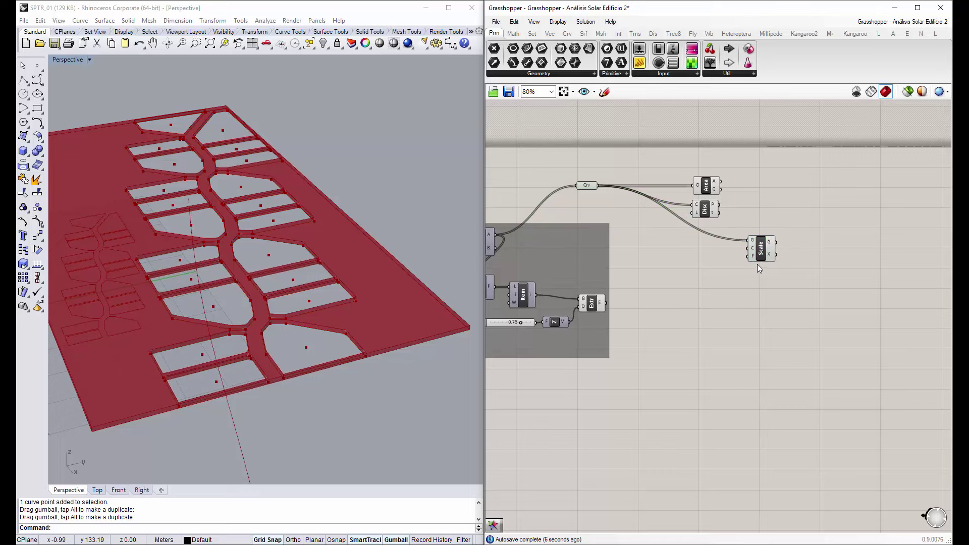
Wire Area's centroid output into Scale's centre input
click(710, 187)
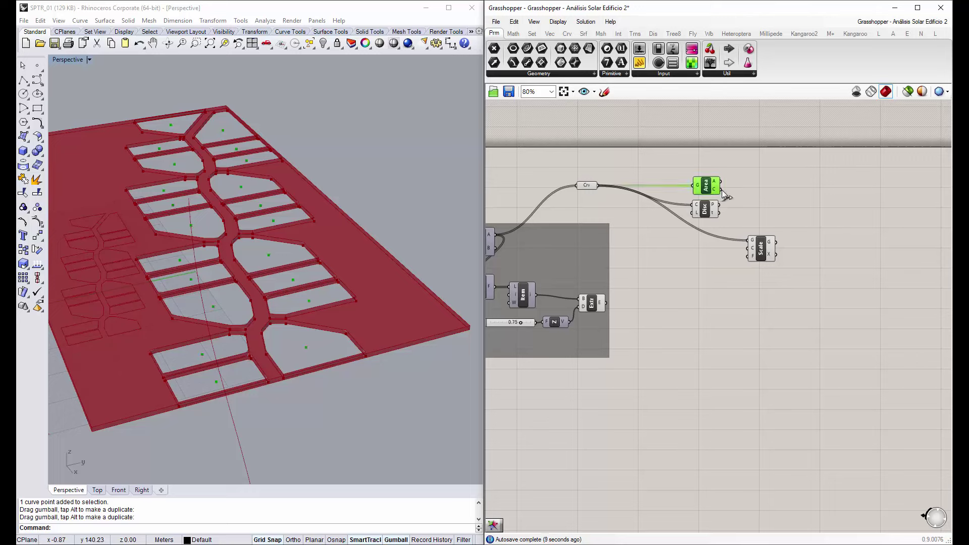
drag(721, 190, 651, 137)
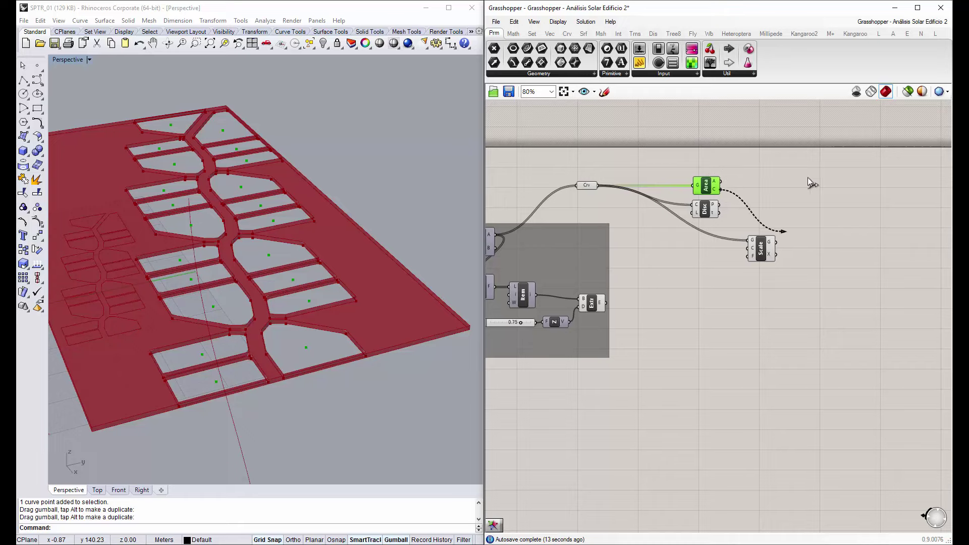
drag(652, 137, 749, 253)
right_drag(268, 271, 241, 242)
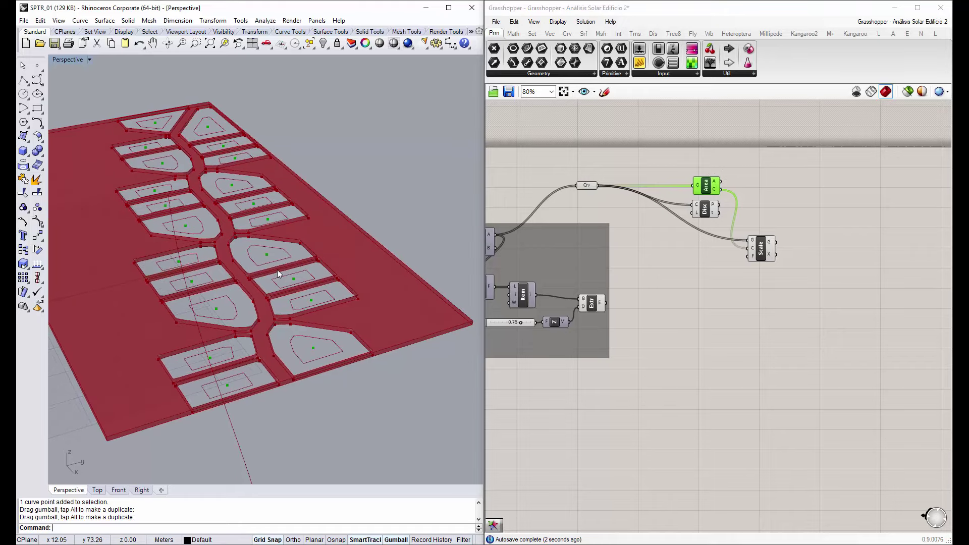
Add a 0.6 number slider driving Scale's factor and preview the scaled curves
double_click(715, 285)
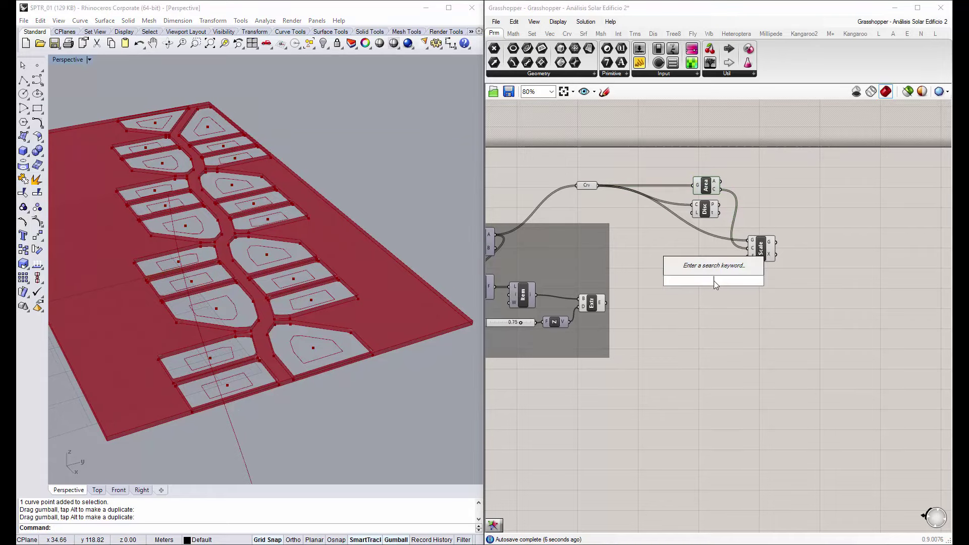
text(0.6)
key(Return)
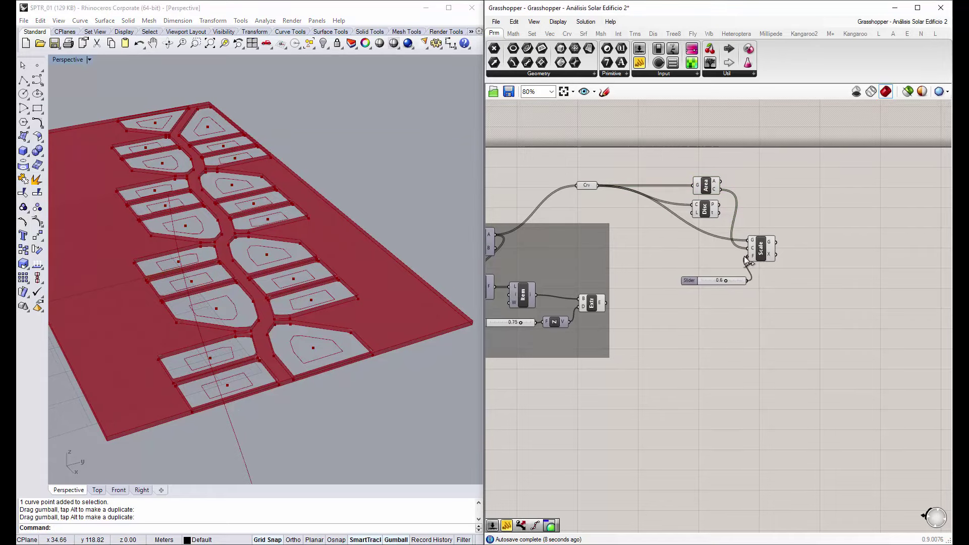
drag(746, 260, 704, 282)
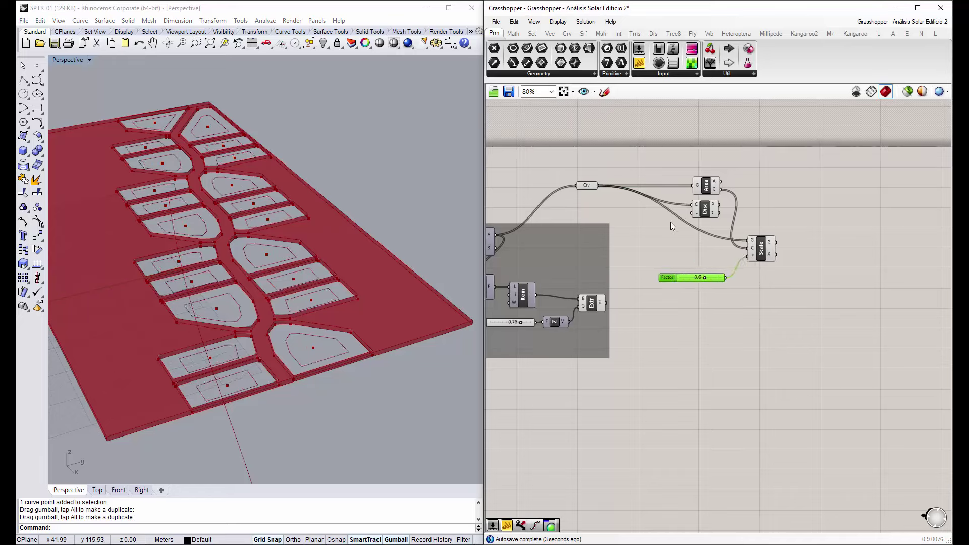
click(586, 187)
click(763, 252)
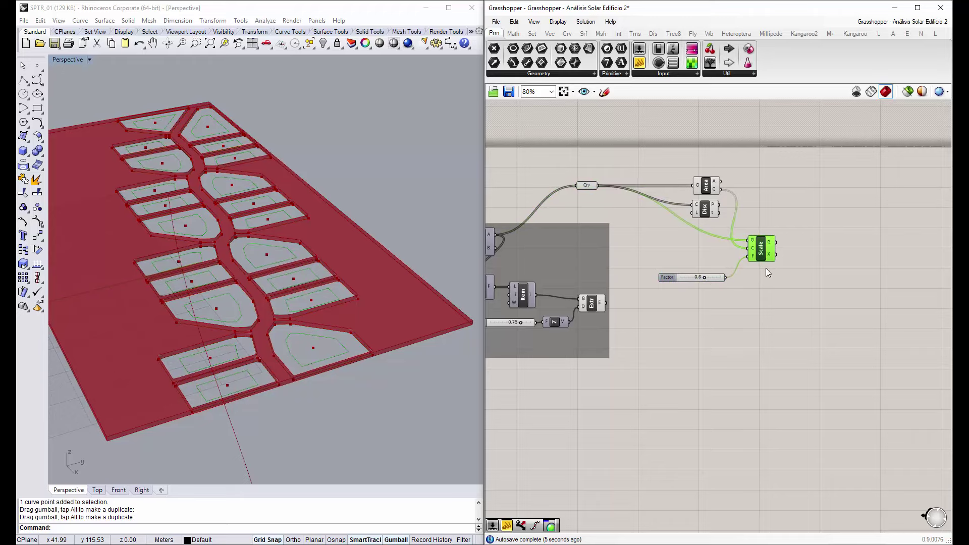
right_drag(303, 227, 171, 95)
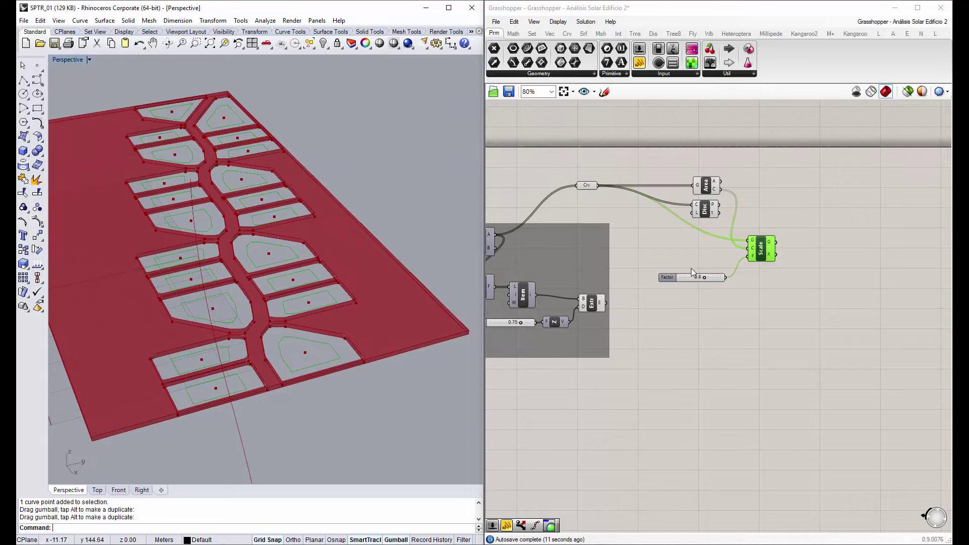
Align and distribute Area, Disc and the Factor slider, then save the definition
drag(731, 323, 707, 142)
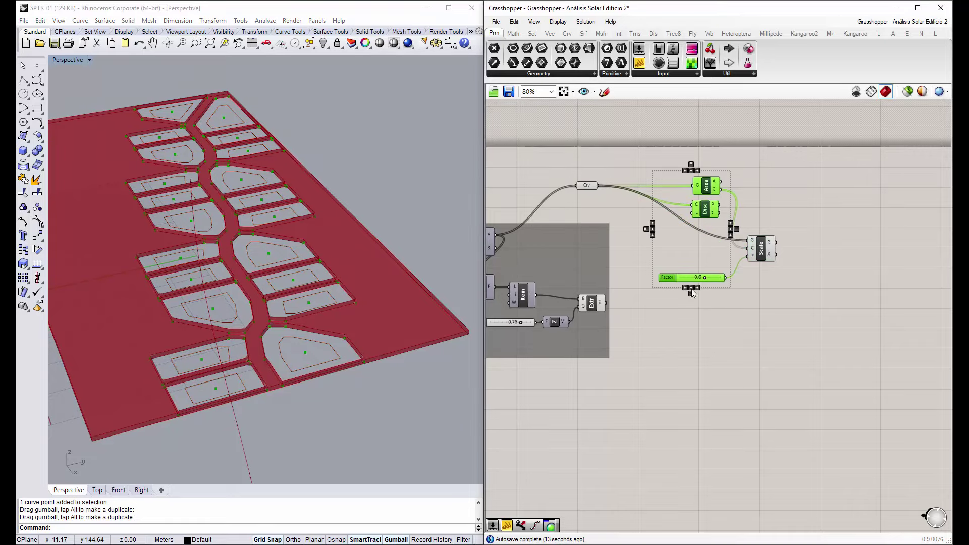
click(685, 288)
click(691, 295)
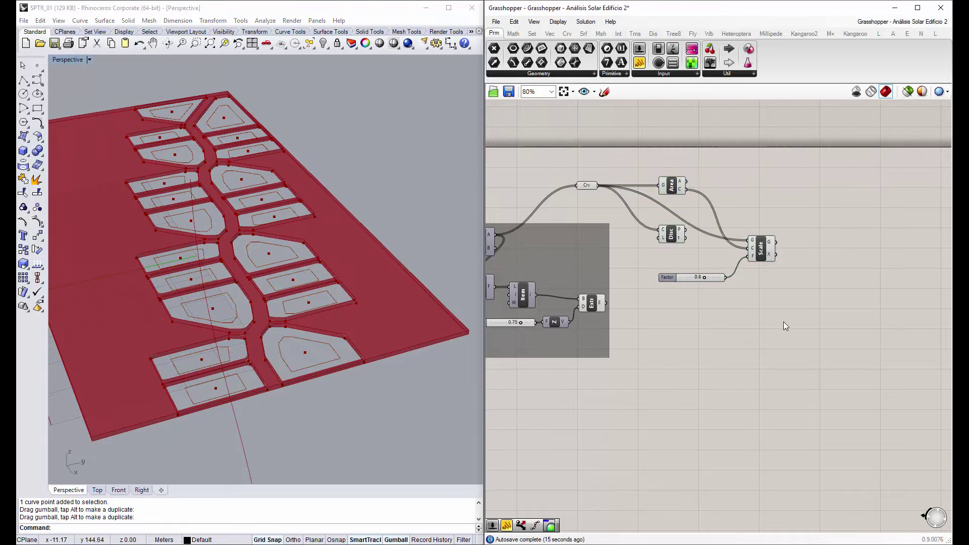
click(766, 252)
click(806, 278)
key(ctrl+s)
right_drag(841, 250, 816, 258)
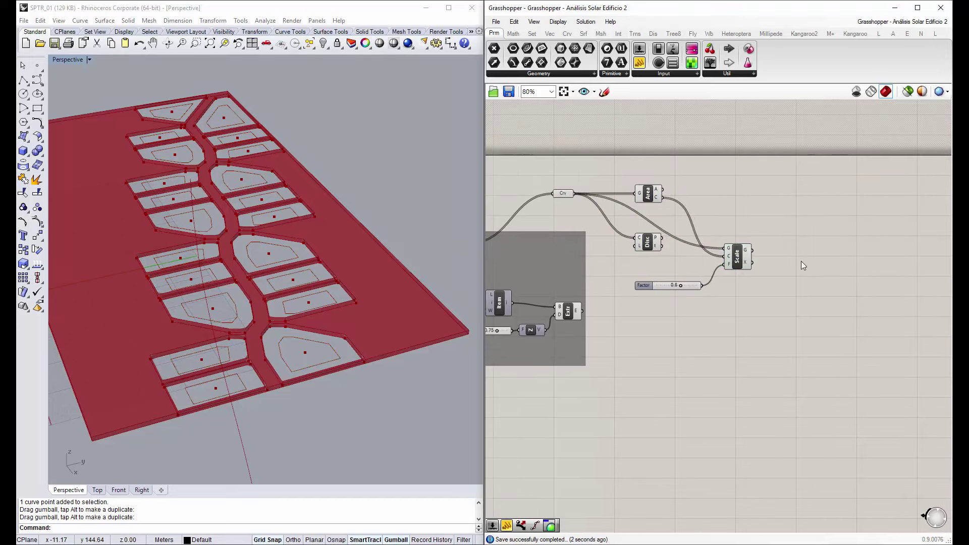
scroll(322, 306, up, 3)
scroll(341, 280, up, 3)
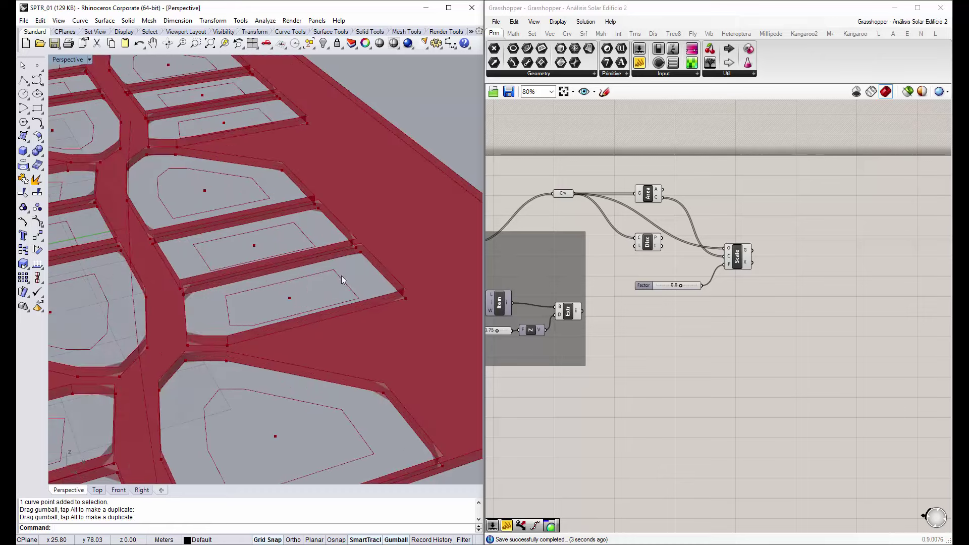
scroll(242, 293, down, 5)
scroll(262, 293, up, 1)
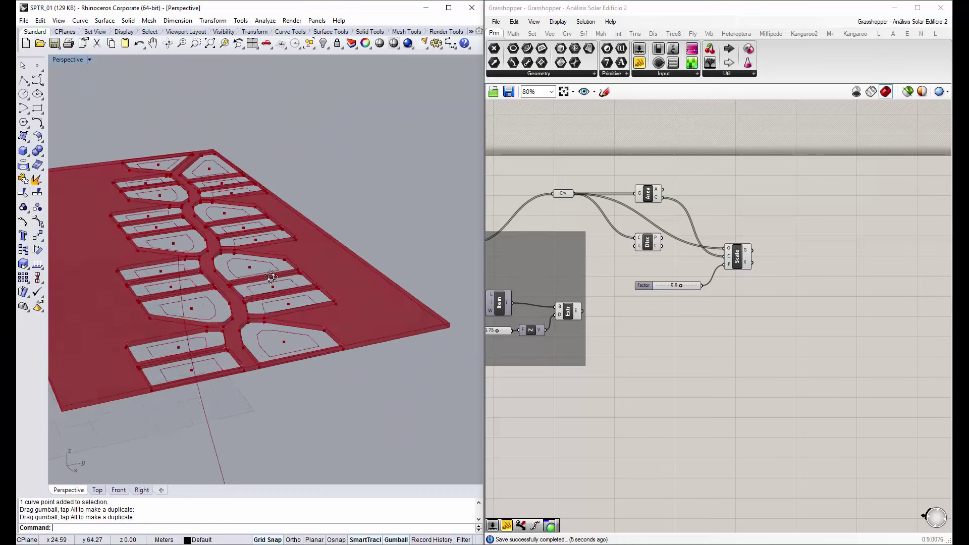
scroll(267, 292, up, 1)
scroll(268, 308, up, 1)
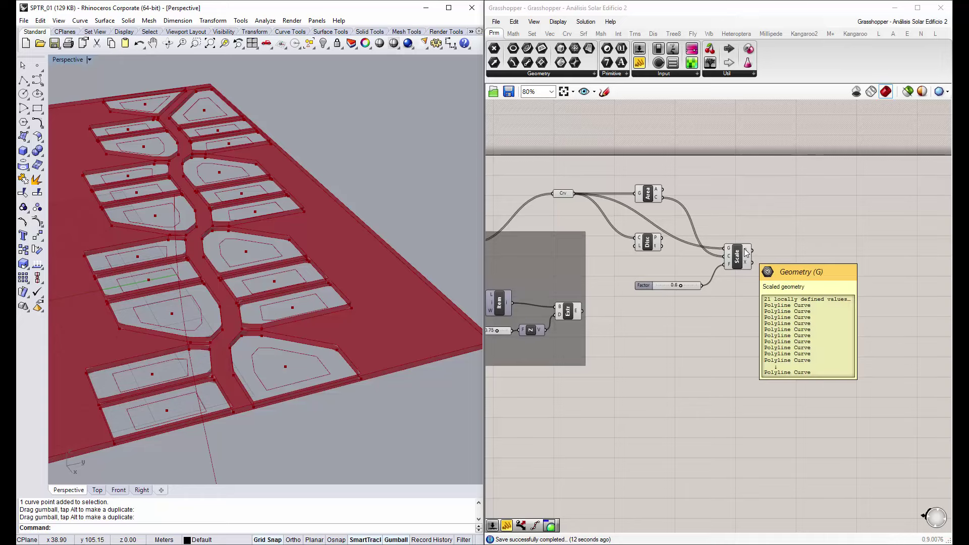
Add a Move component and feed Scale's scaled curves into its geometry input
double_click(839, 238)
text(m)
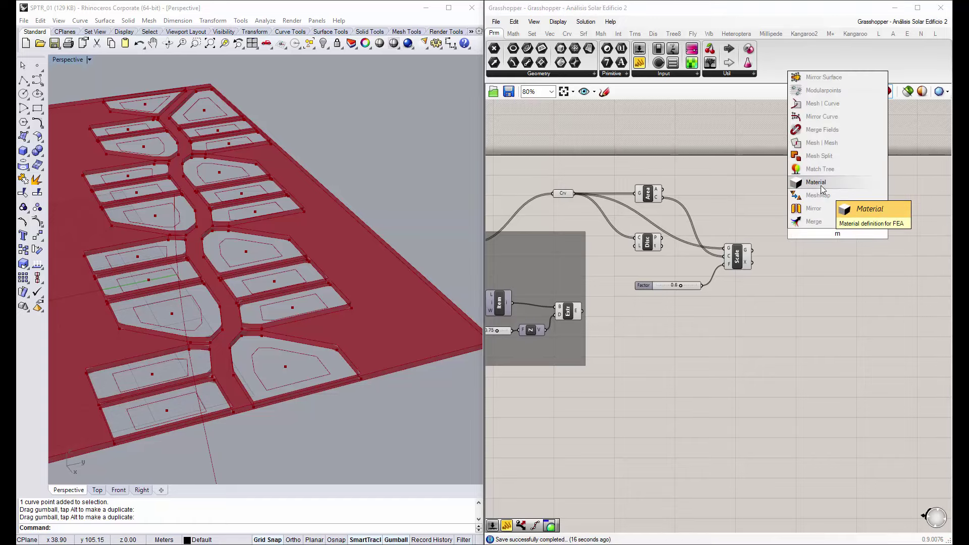
text(o)
click(818, 216)
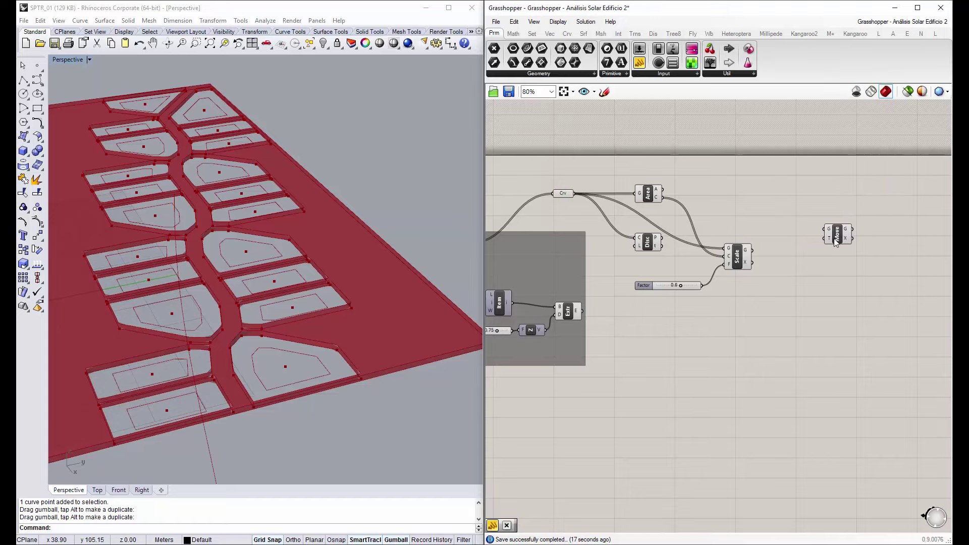
scroll(805, 258, up, 3)
click(709, 247)
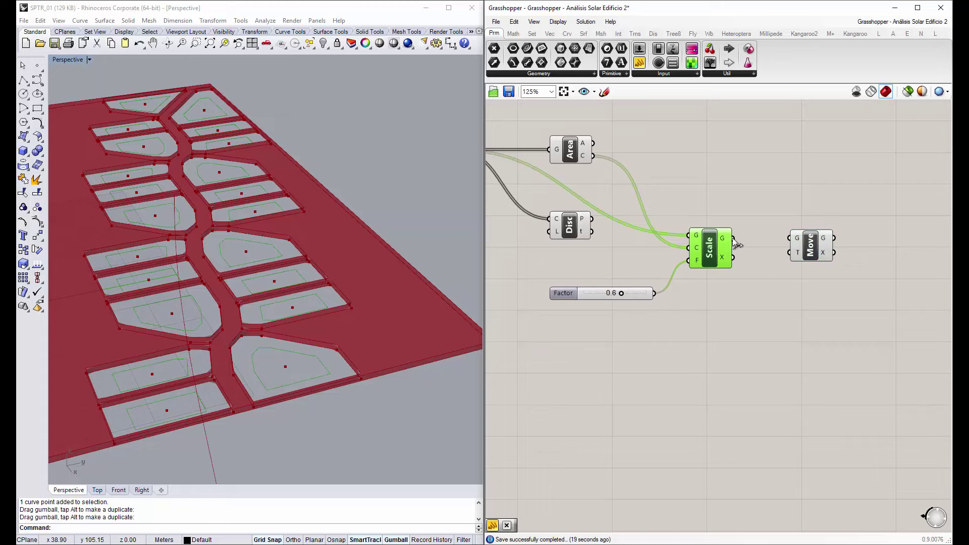
drag(732, 238, 818, 240)
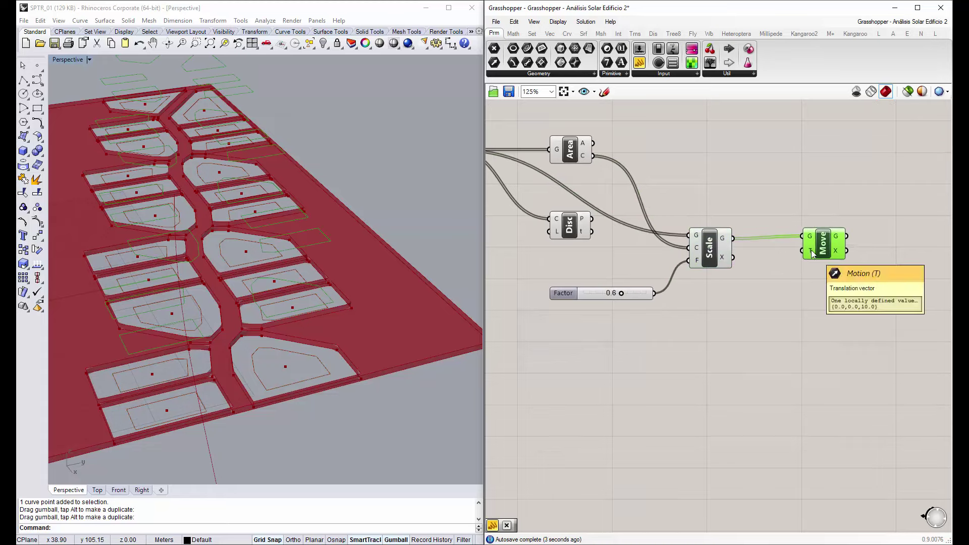
Add a Unit Z vector wired into Move's motion and place it lower
double_click(720, 308)
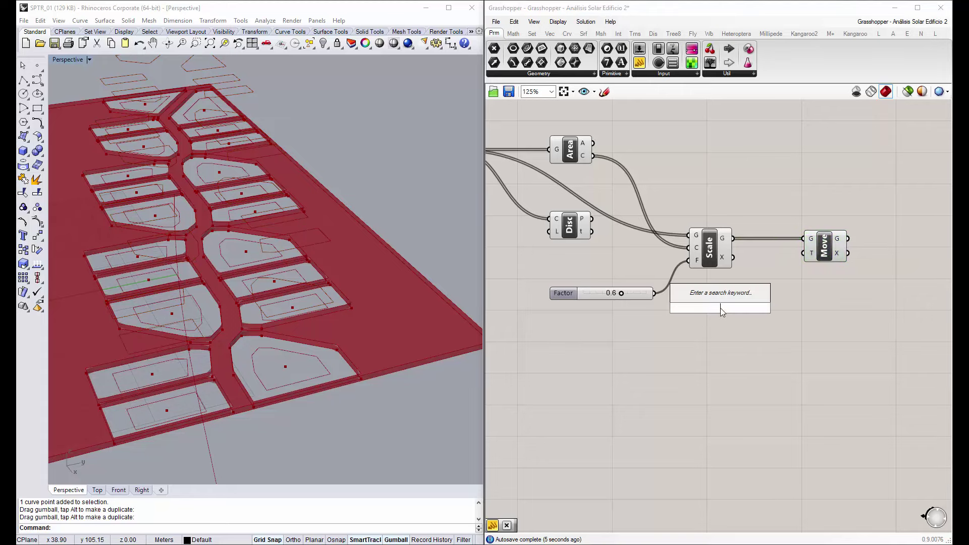
text(unit z)
click(721, 302)
drag(740, 308, 803, 254)
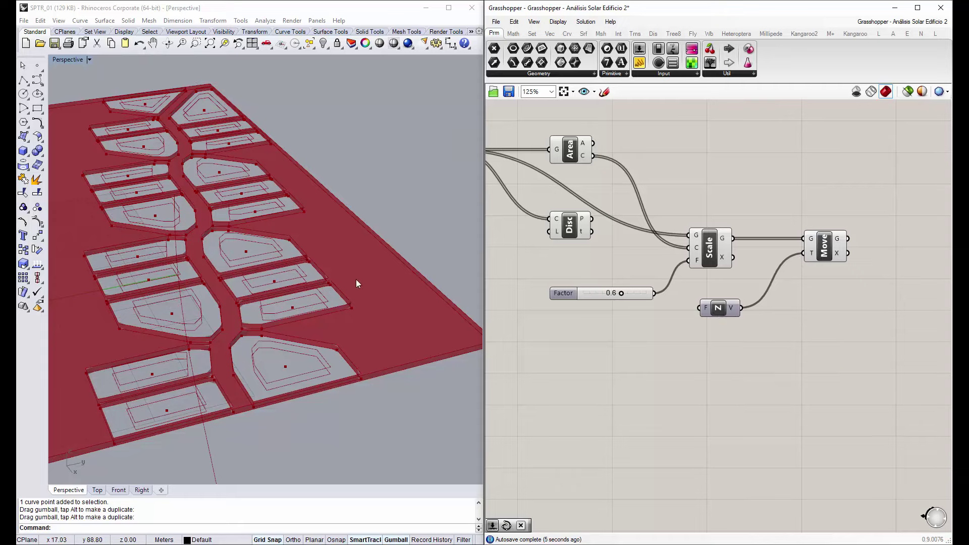
scroll(356, 280, down, 3)
scroll(371, 296, down, 3)
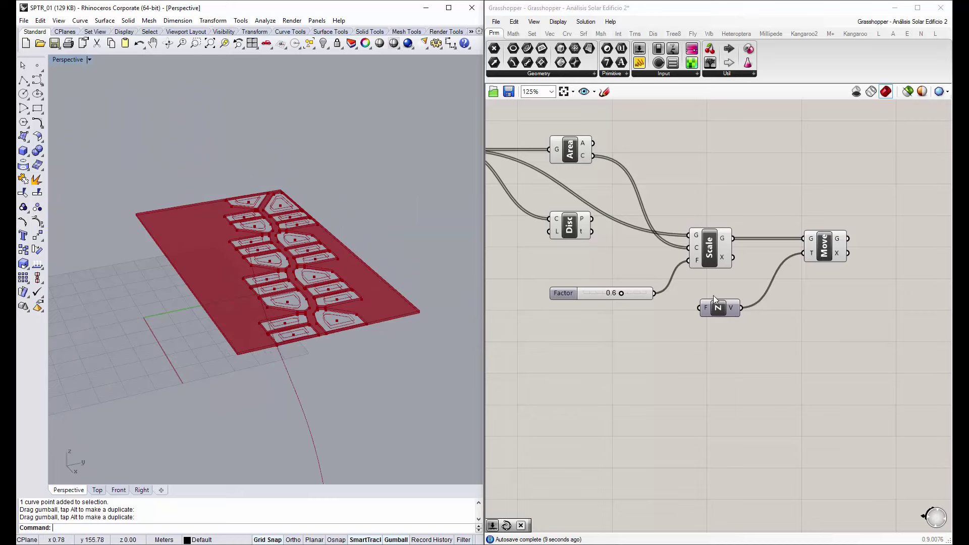
mouse_move(714, 300)
mouse_down()
mouse_move(719, 325)
mouse_move(703, 329)
mouse_move(709, 304)
mouse_up()
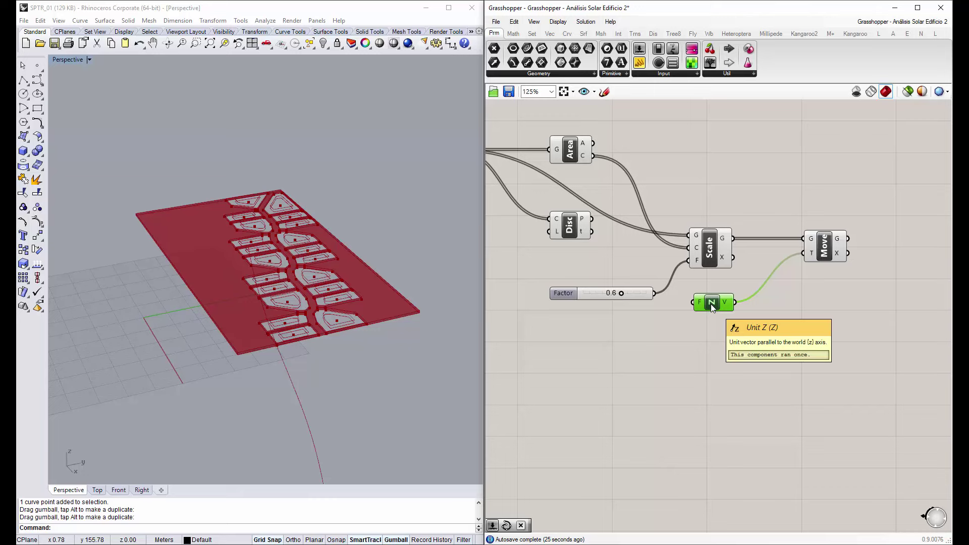
drag(709, 304, 704, 337)
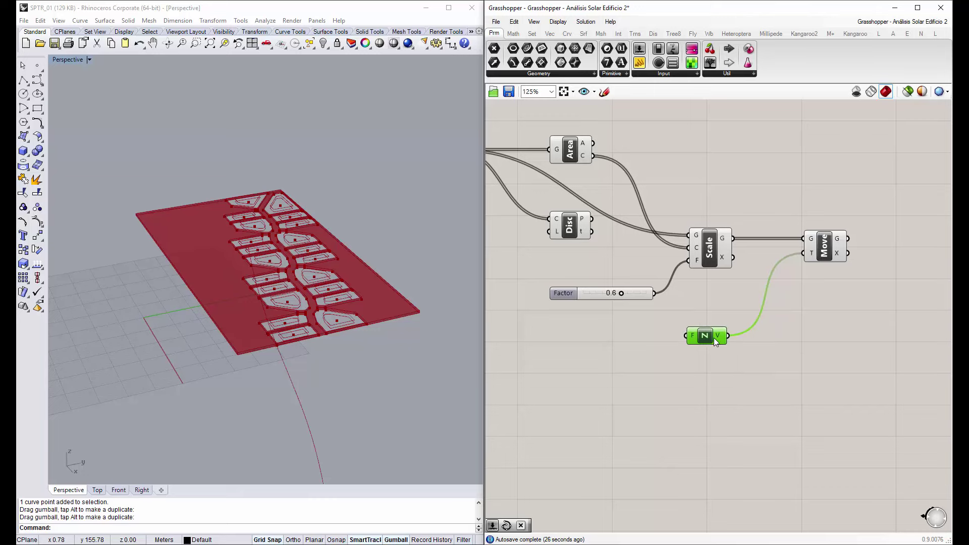
Delete the Unit Z component, check the lifted curves in Rhino, and save
key(Delete)
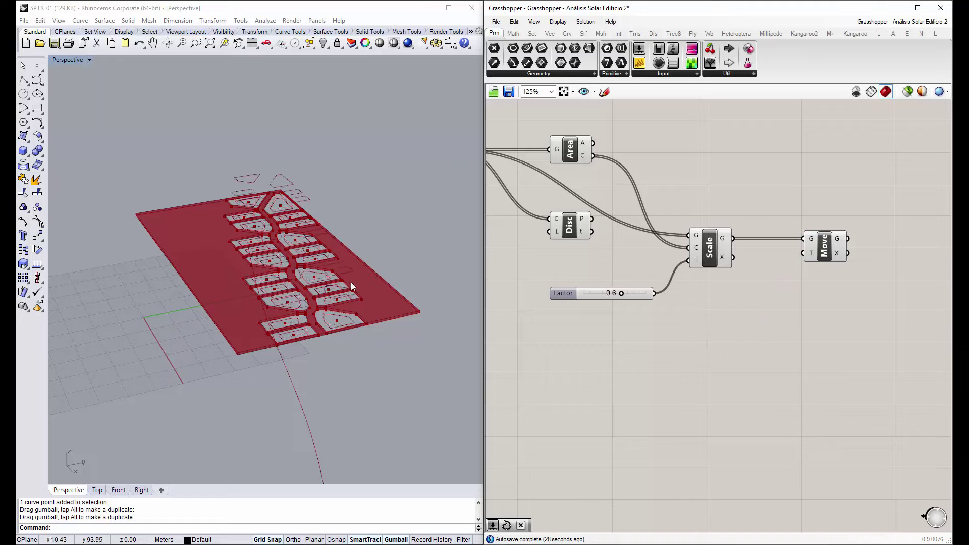
right_drag(352, 286, 350, 238)
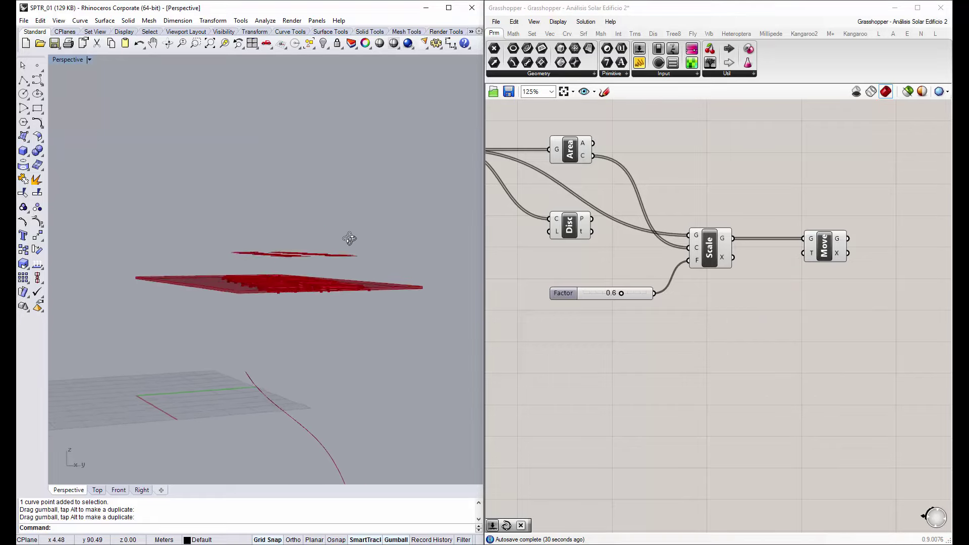
right_drag(293, 260, 304, 288)
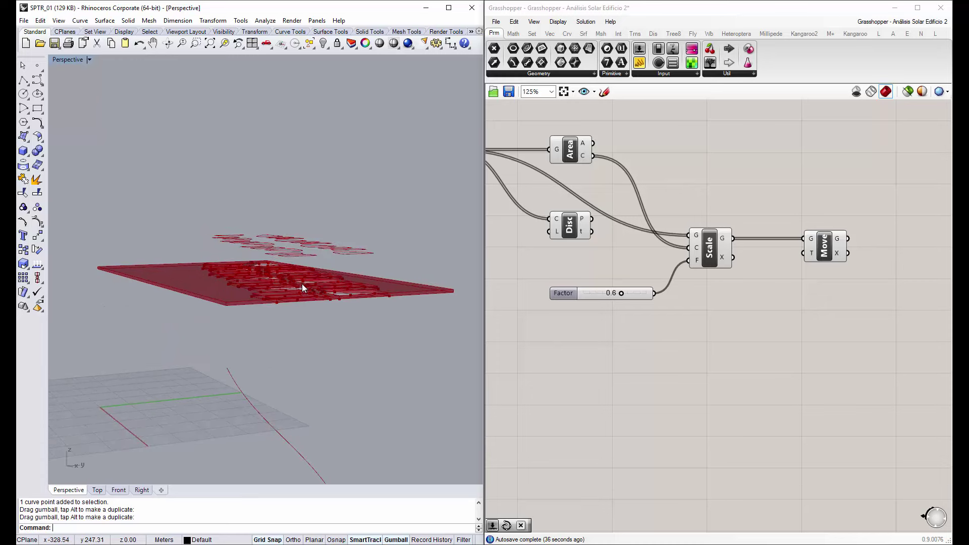
right_drag(286, 271, 289, 271)
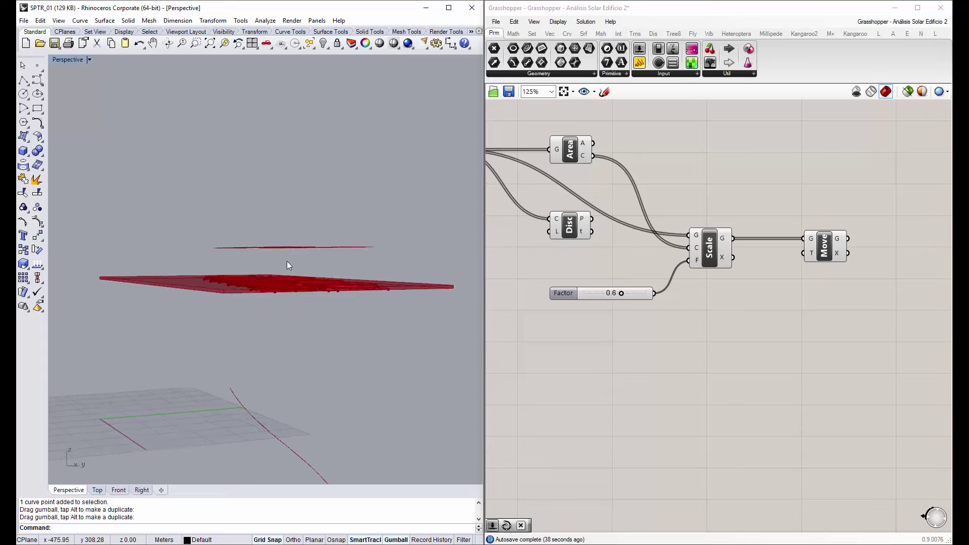
right_drag(753, 315, 639, 318)
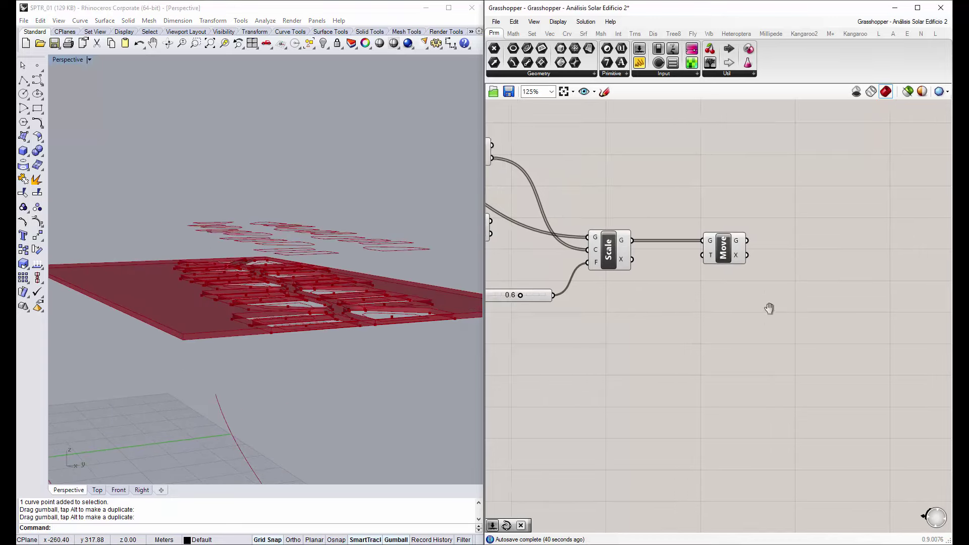
click(512, 93)
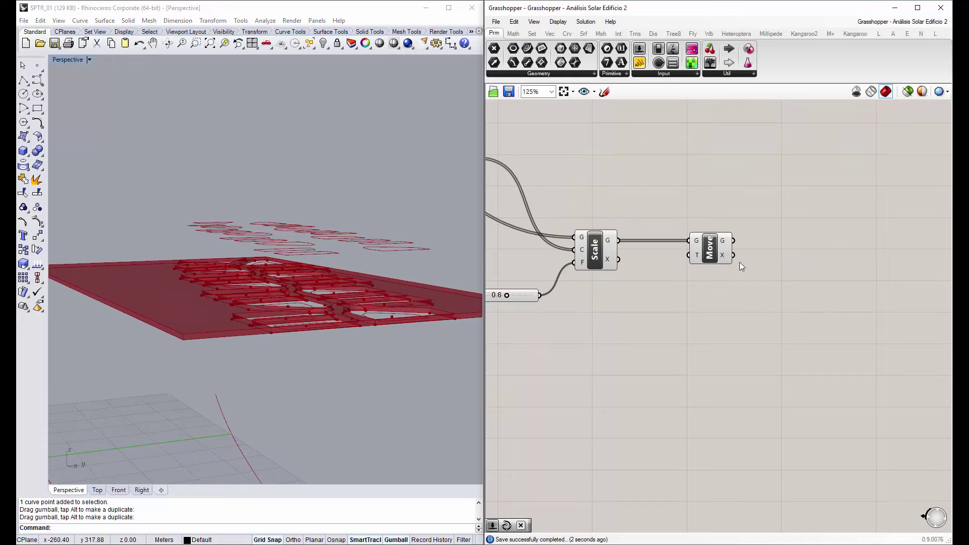
Place the Move component right beside Scale
click(709, 256)
drag(696, 254, 660, 254)
click(725, 301)
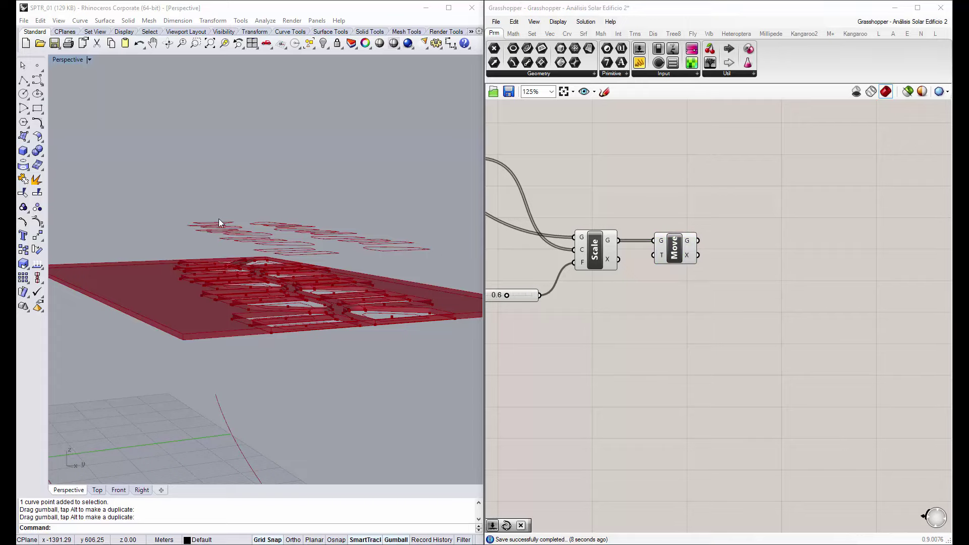
right_drag(220, 219, 220, 226)
scroll(220, 156, up, 2)
scroll(247, 146, up, 2)
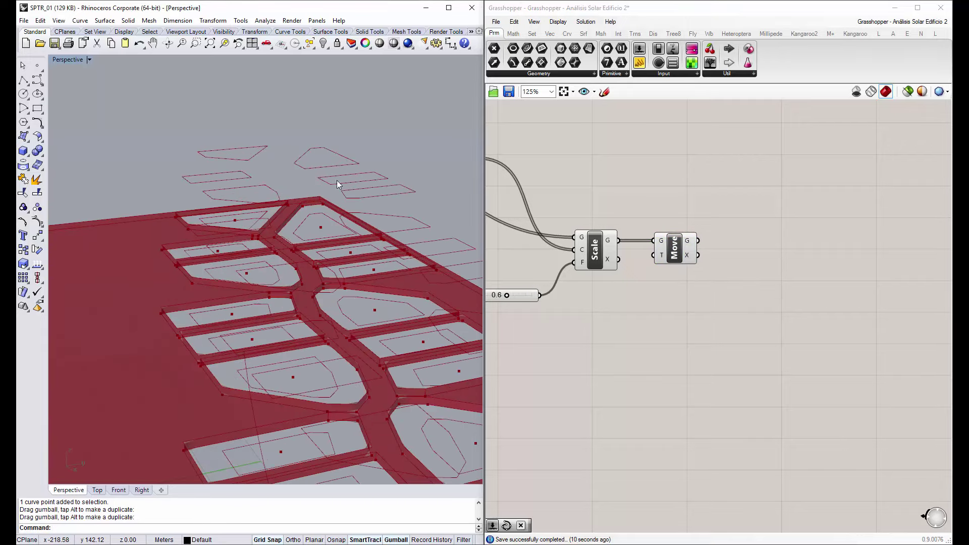
mouse_move(702, 303)
right_down()
mouse_move(719, 301)
mouse_move(701, 301)
right_up()
Add a Discontinuity component fed by the Move component's lifted curves
double_click(751, 280)
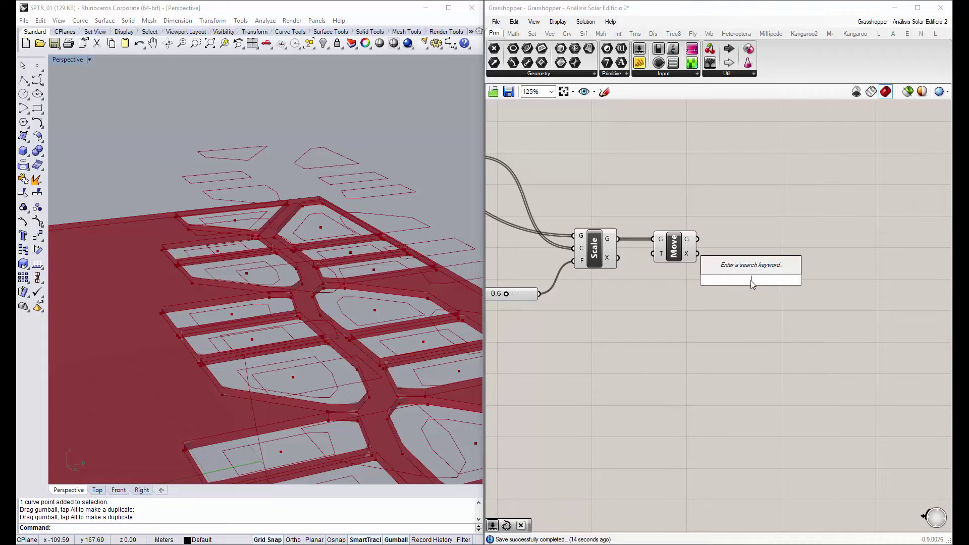
text(dis)
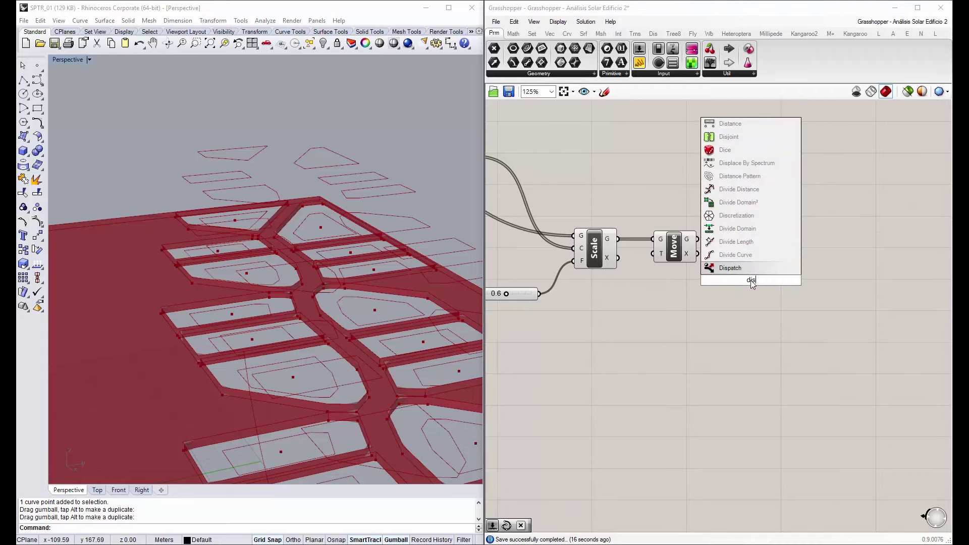
text(c)
click(742, 269)
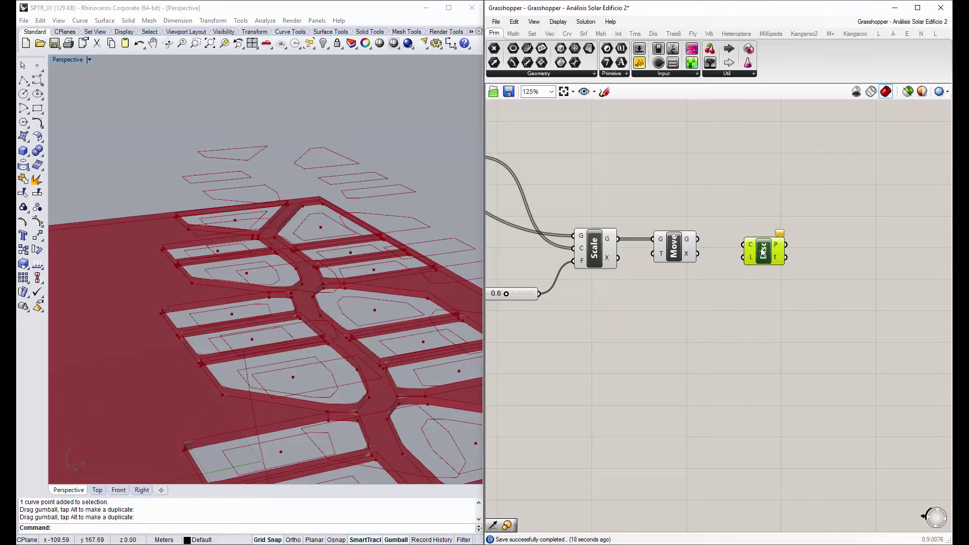
mouse_move(710, 236)
mouse_down()
mouse_move(733, 232)
mouse_move(756, 245)
mouse_up()
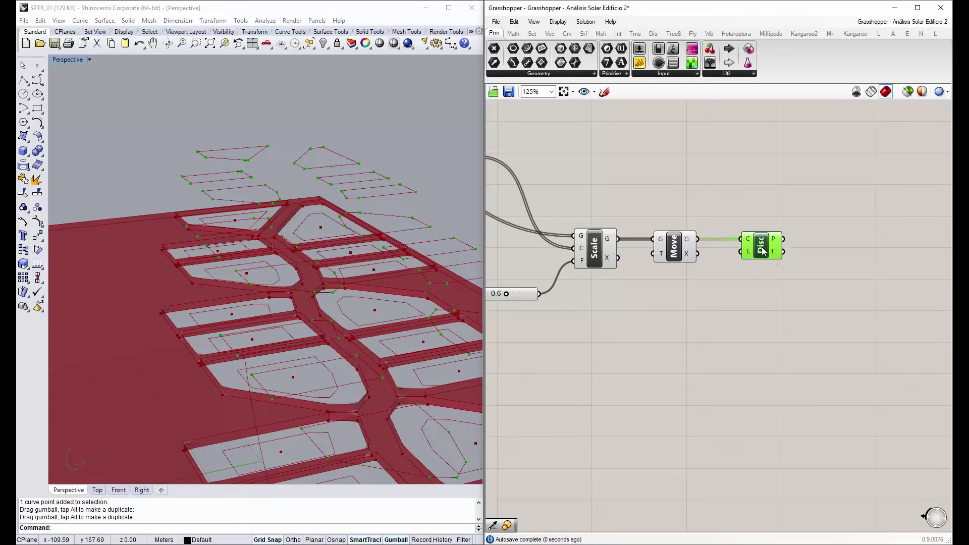
Hide the Move component's preview and start adding a Line component
click(675, 252)
right_click(676, 253)
click(702, 263)
right_drag(413, 249, 367, 198)
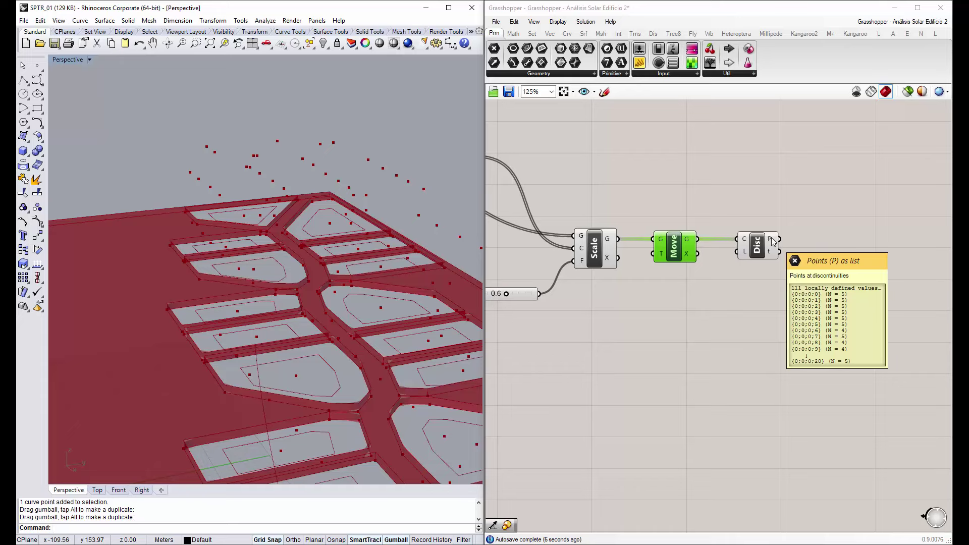
click(813, 198)
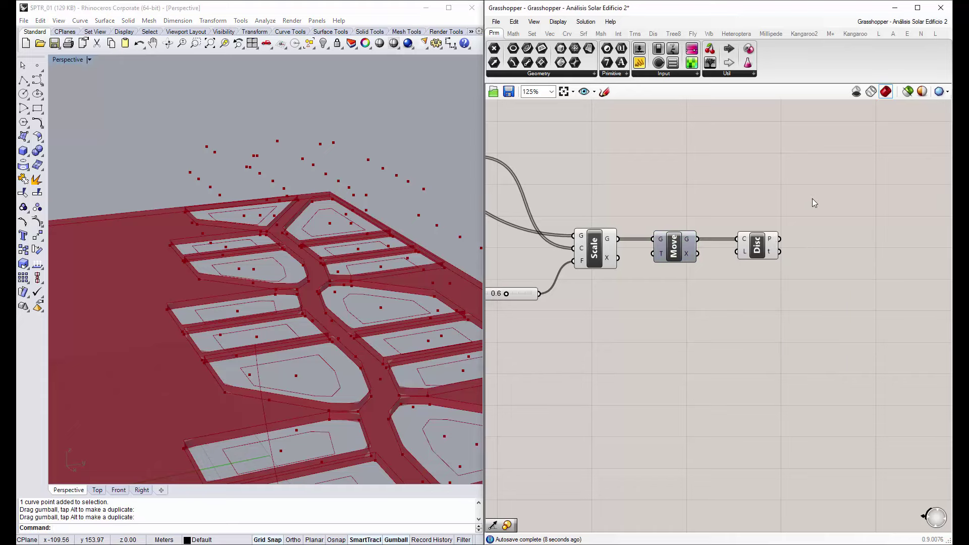
double_click(812, 199)
Add a Line component and wire the raised corner points into its B input
text(line)
key(Return)
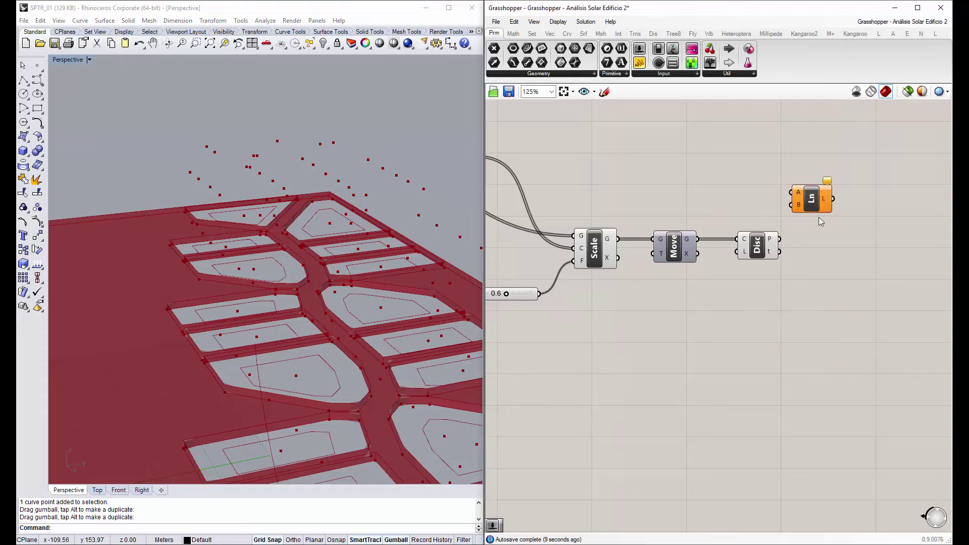
mouse_move(813, 208)
mouse_down()
mouse_move(824, 217)
mouse_move(837, 206)
mouse_up()
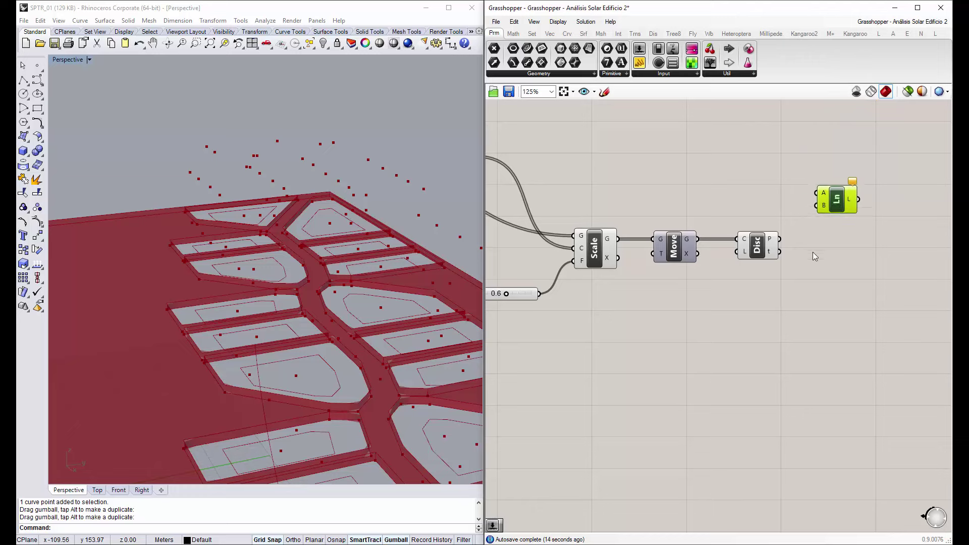
click(773, 242)
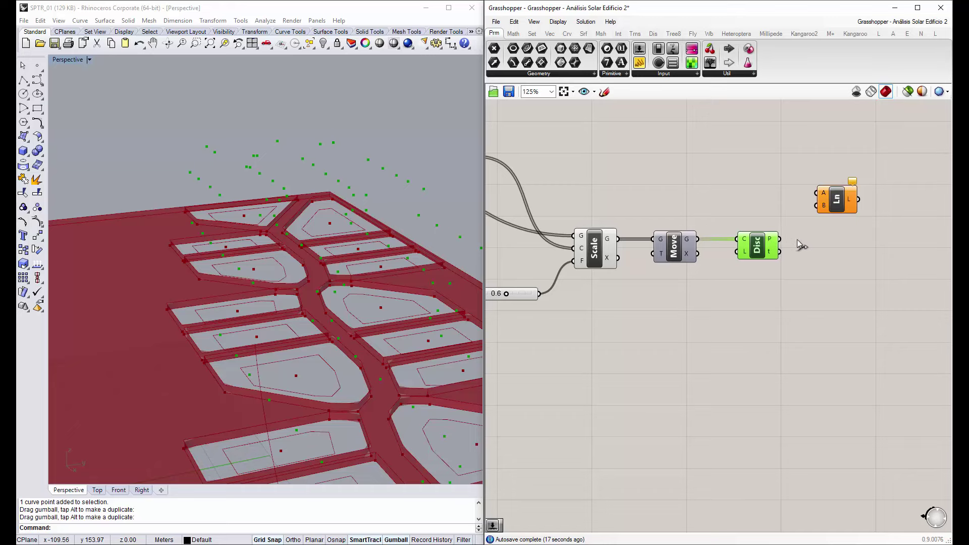
drag(780, 240, 817, 206)
Wire the original Disc corner points into Line A and orbit to inspect the slanted lines
right_drag(817, 206, 861, 210)
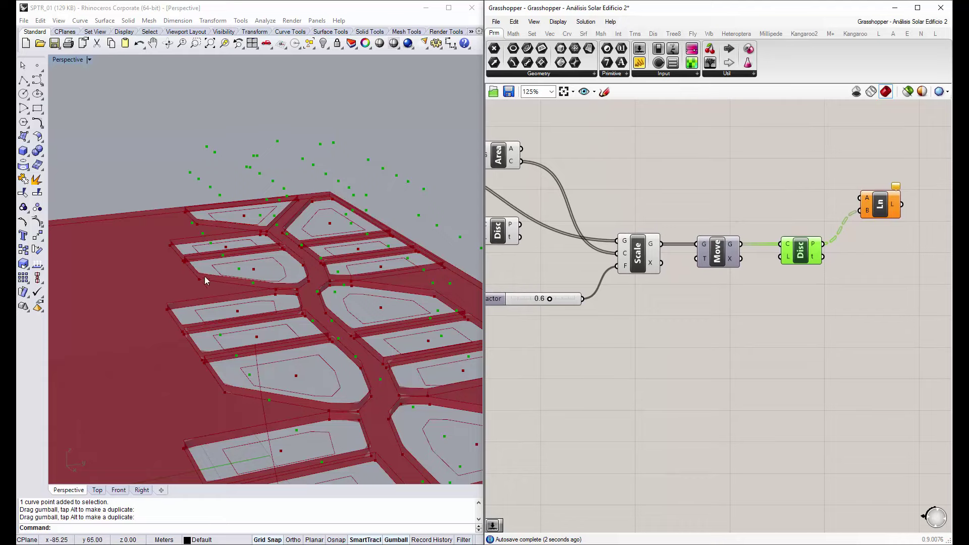
right_drag(192, 265, 200, 252)
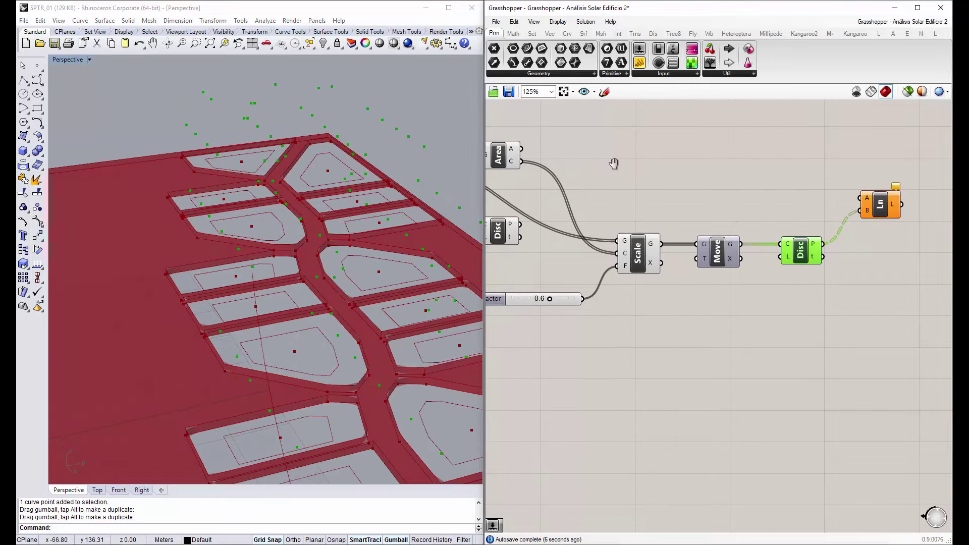
right_drag(617, 162, 704, 165)
click(575, 171)
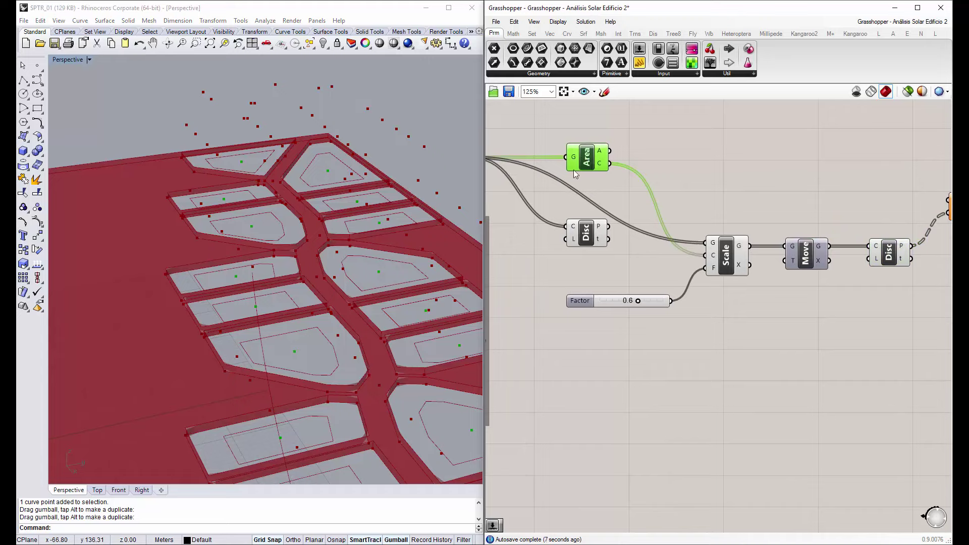
click(588, 239)
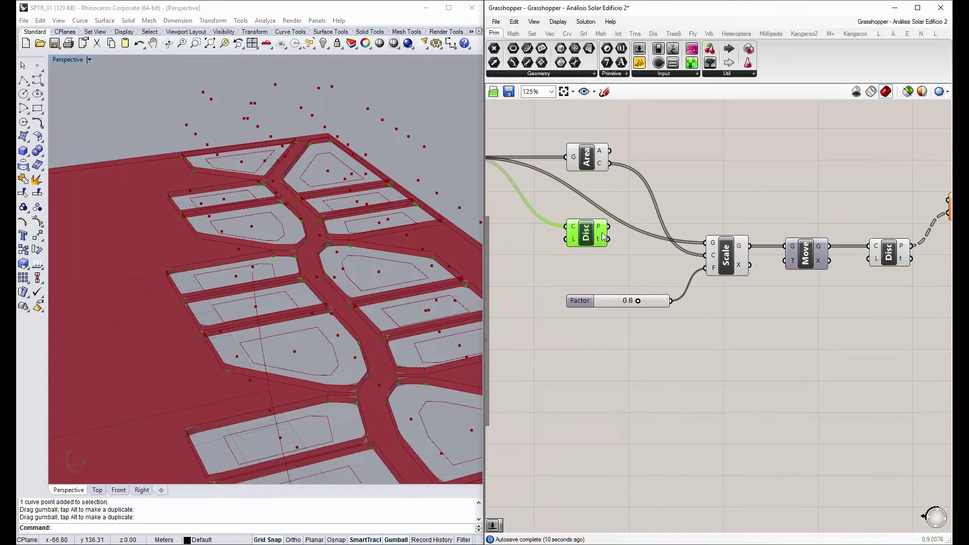
scroll(590, 238, down, 2)
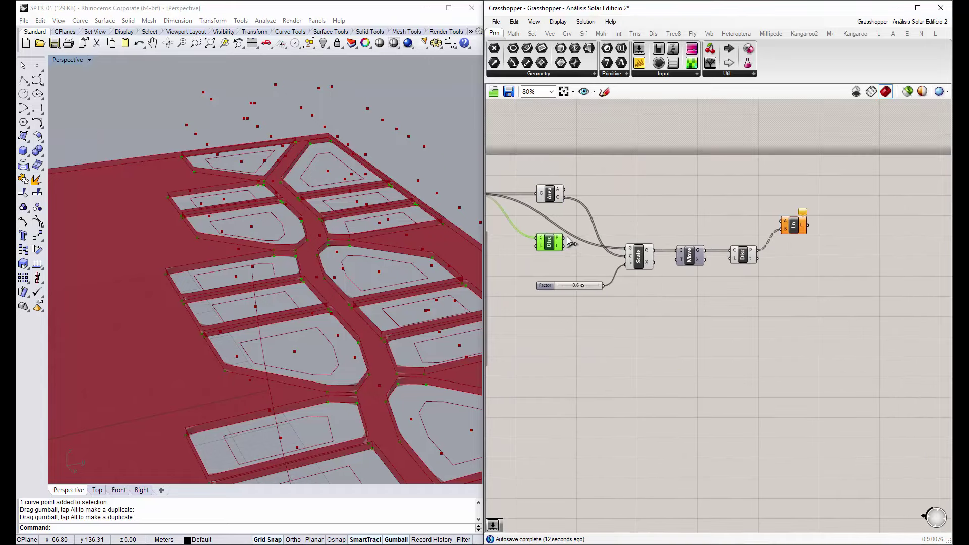
drag(744, 174, 785, 221)
mouse_move(302, 283)
right_down()
mouse_move(292, 223)
mouse_move(303, 221)
mouse_move(298, 227)
right_up()
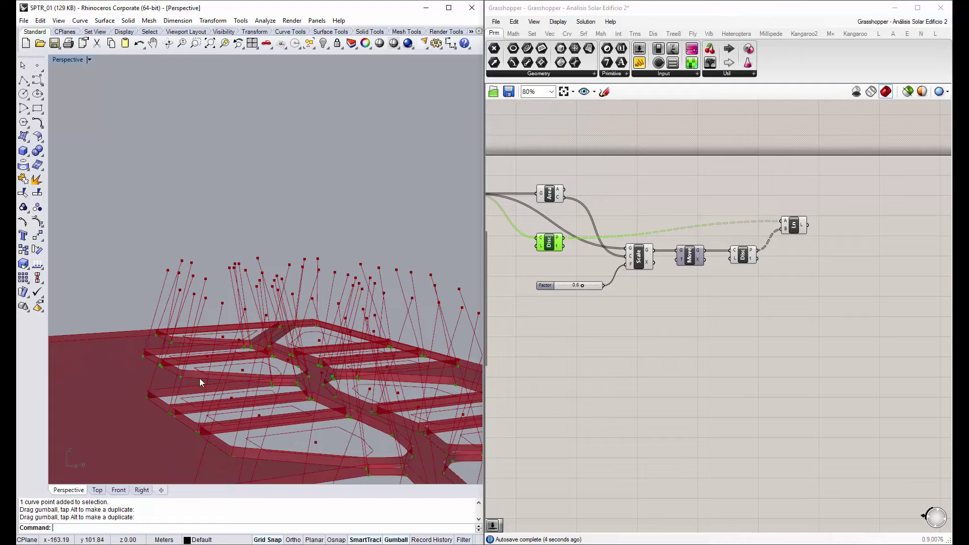
Inspect the new lines in Rhino and check the Discontinuity and Scale outputs
right_drag(200, 379, 198, 362)
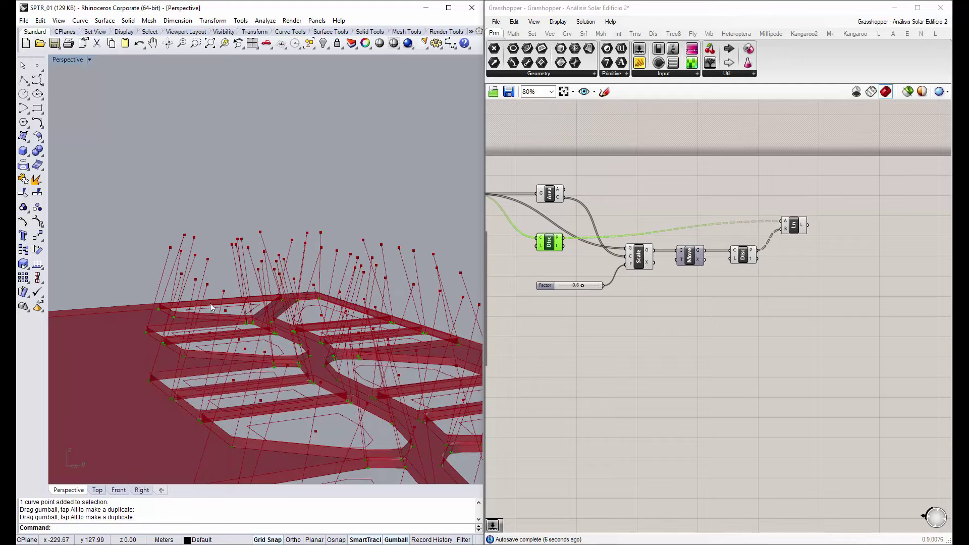
click(746, 256)
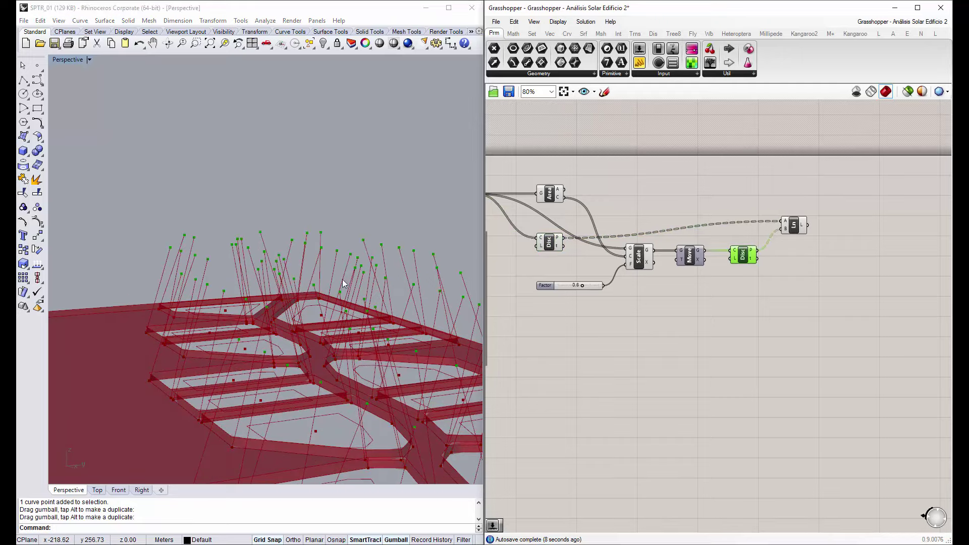
right_drag(232, 212, 227, 156)
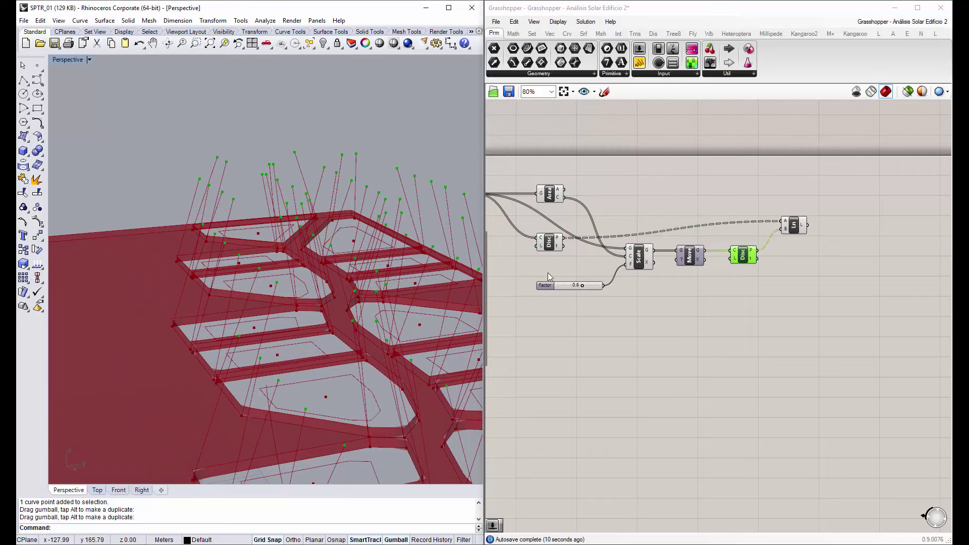
right_drag(553, 308, 562, 319)
click(651, 268)
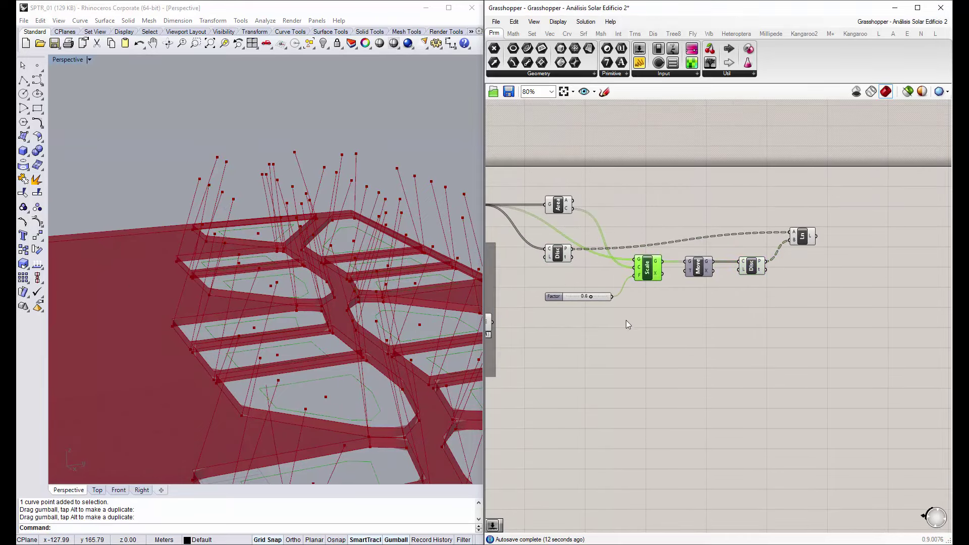
click(577, 307)
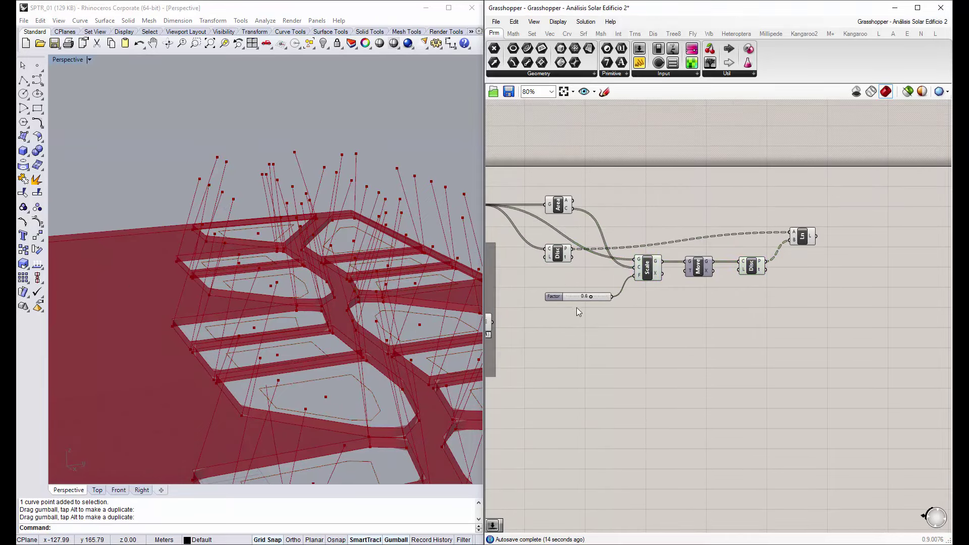
right_drag(601, 268, 619, 279)
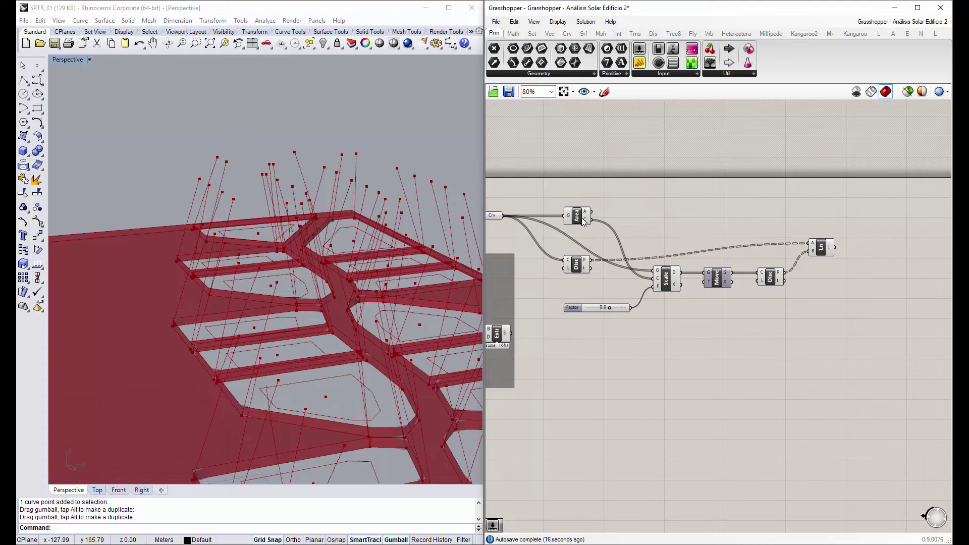
Tidy the canvas by moving the Area component, Factor slider and Scale component
drag(576, 235, 575, 250)
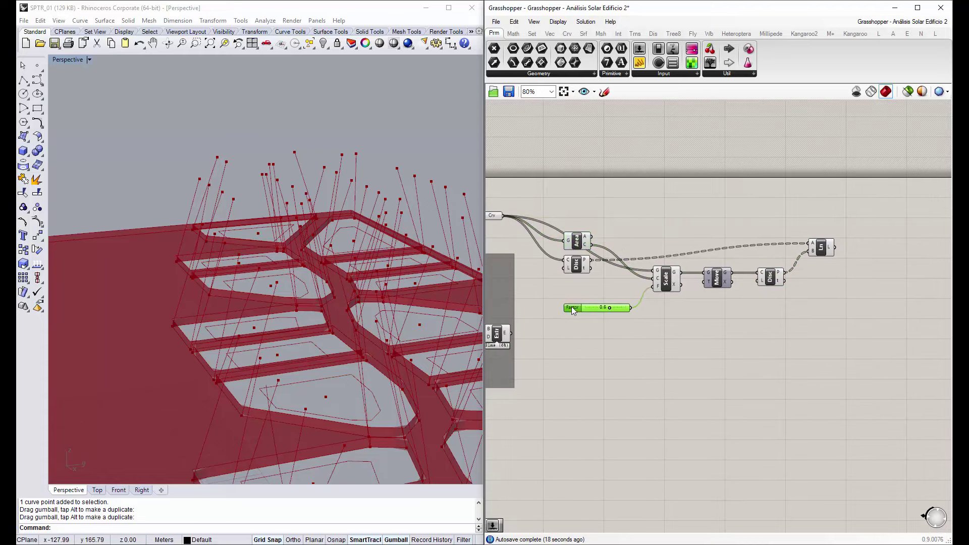
drag(574, 310, 574, 284)
mouse_move(680, 354)
mouse_down()
mouse_move(579, 230)
mouse_move(578, 251)
mouse_up()
click(725, 231)
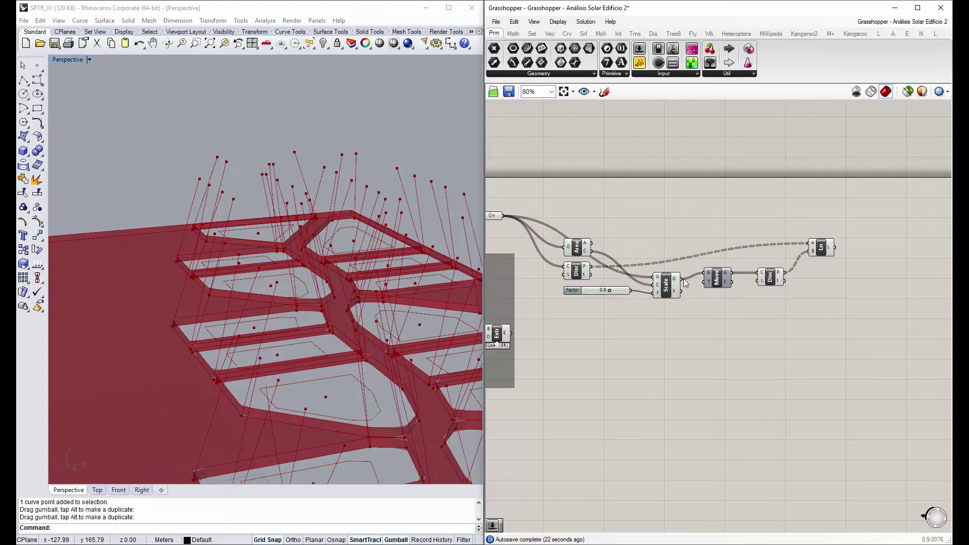
drag(667, 285, 666, 281)
click(713, 313)
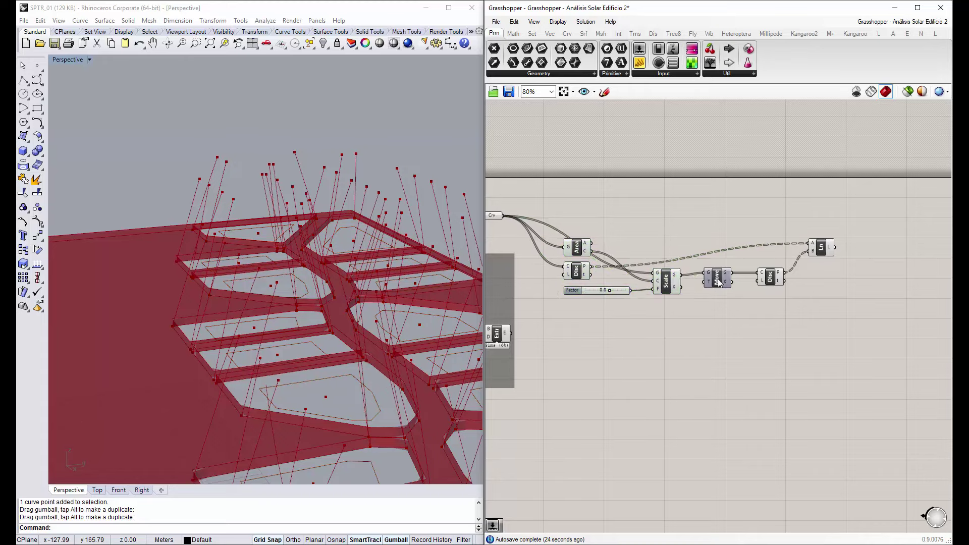
Turn off the preview of both Discontinuity components and the Area component
scroll(311, 216, down, 3)
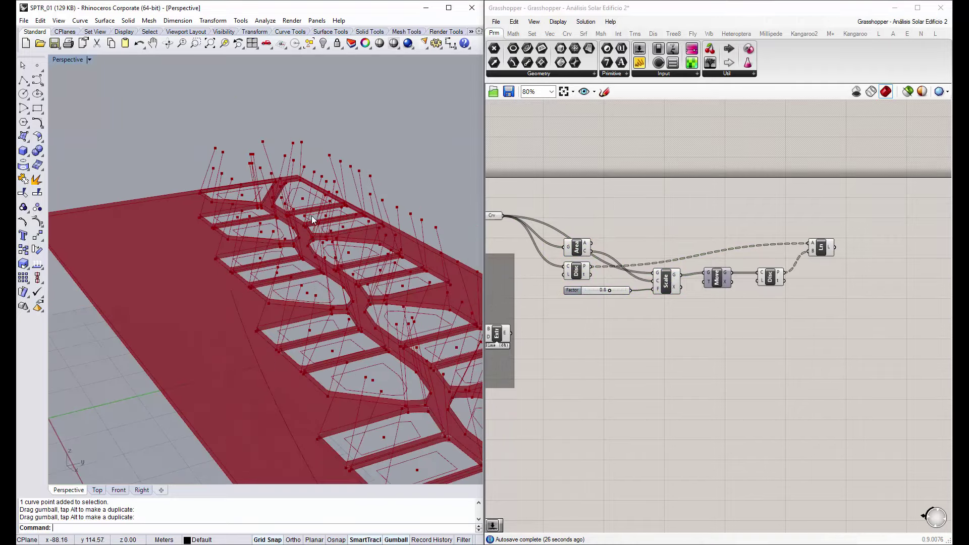
scroll(275, 214, down, 3)
scroll(358, 246, down, 2)
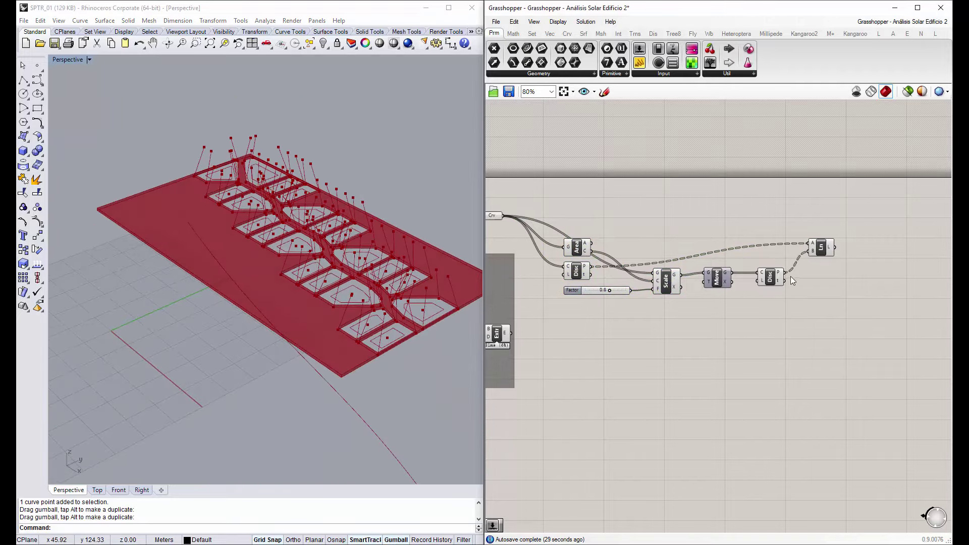
right_click(770, 281)
click(792, 299)
right_click(580, 272)
click(596, 289)
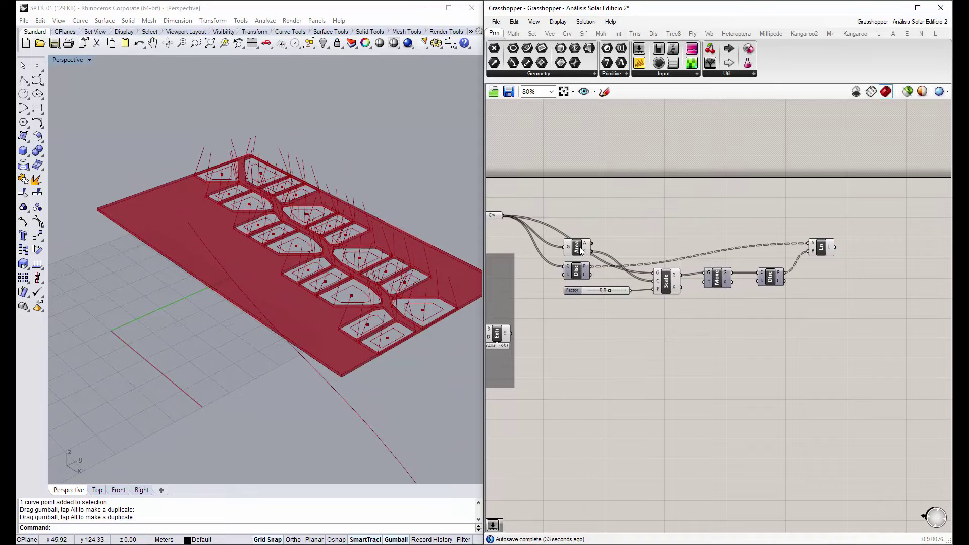
right_click(582, 251)
click(601, 264)
Turn off the Scale component's preview to hide the scaled curves
right_drag(555, 244, 621, 256)
click(561, 227)
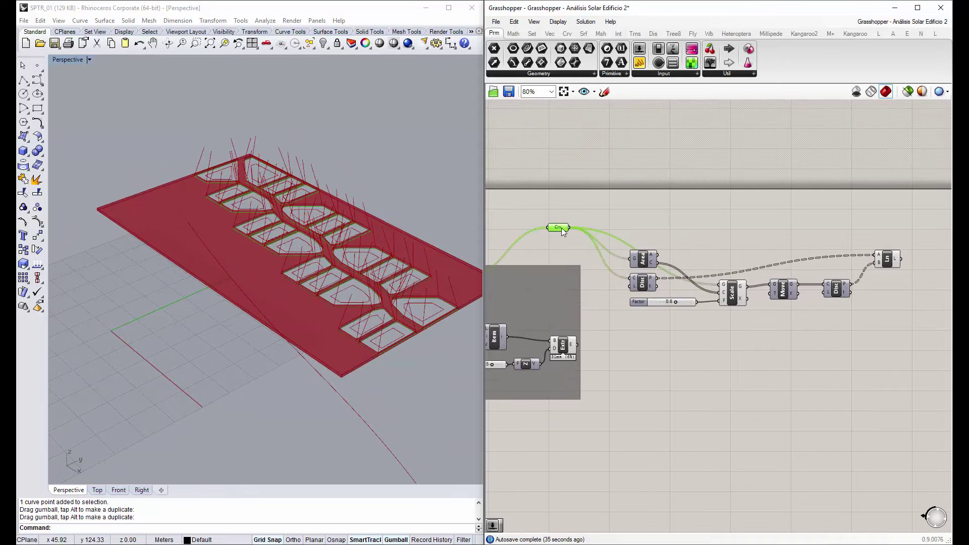
right_drag(303, 282, 558, 269)
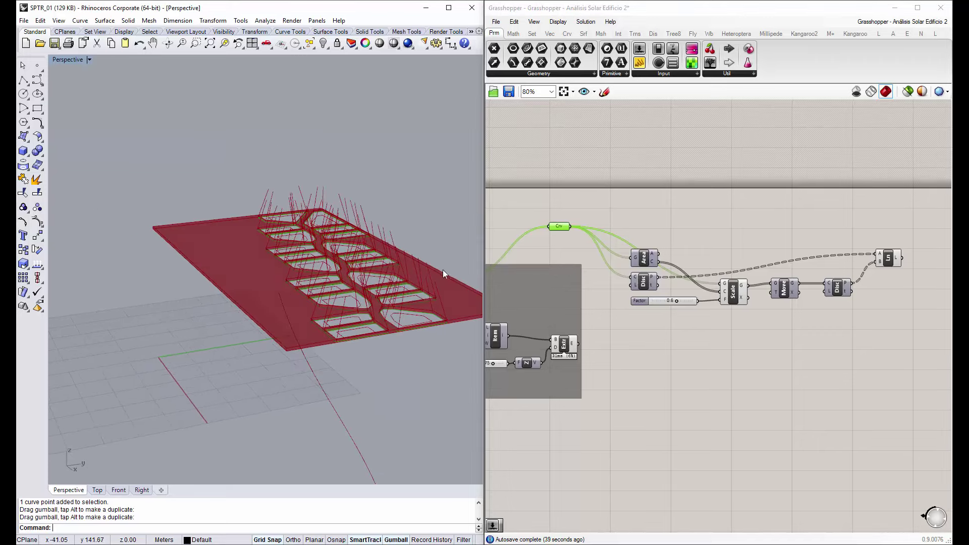
click(732, 292)
right_click(729, 297)
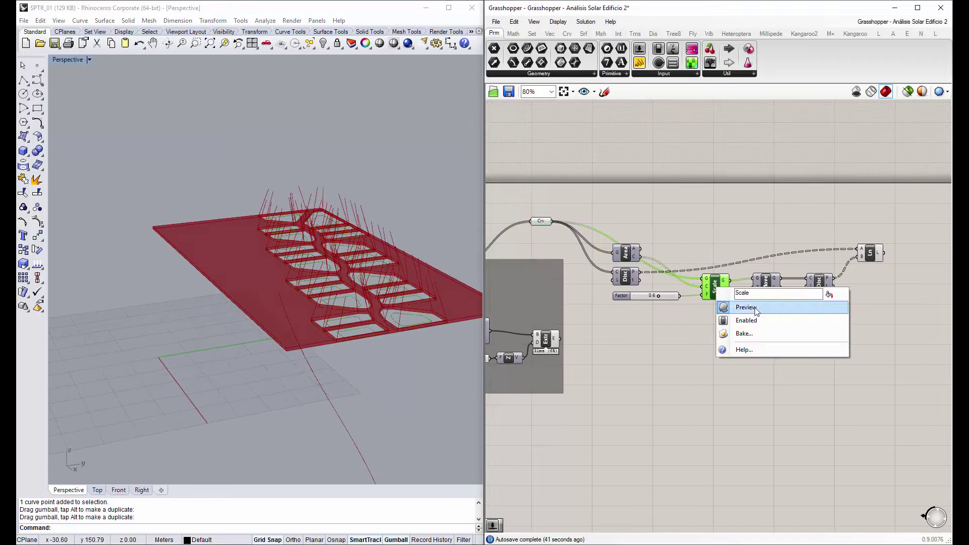
right_drag(573, 307, 580, 312)
Nudge the Ln component, orbit around the slab and bring Ln into view
drag(888, 260, 877, 263)
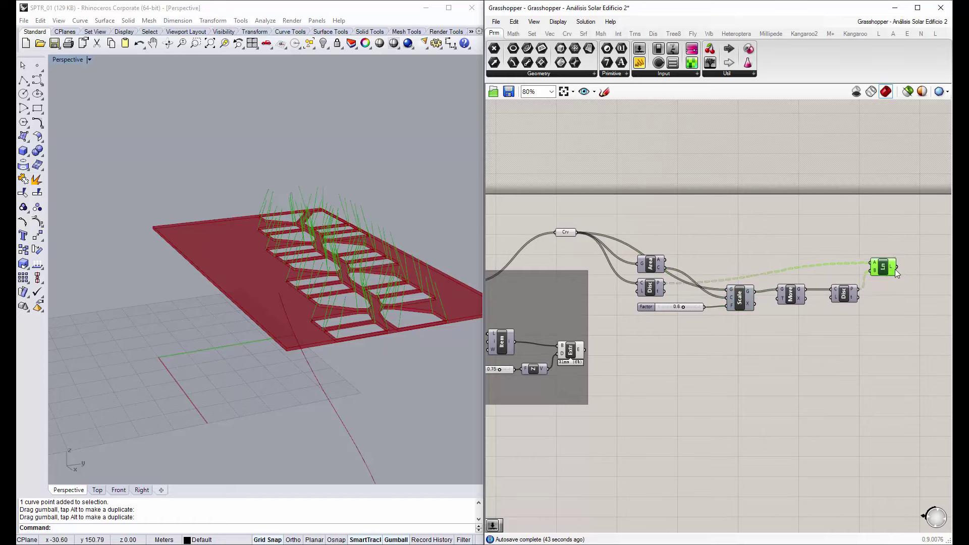
right_drag(568, 231, 570, 233)
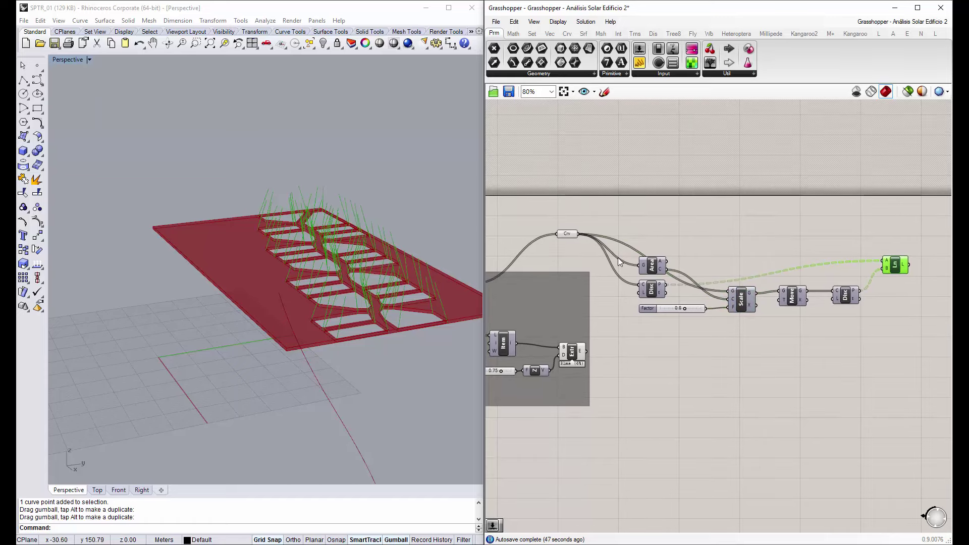
mouse_move(390, 281)
right_down()
mouse_move(343, 273)
mouse_move(415, 290)
right_up()
scroll(429, 285, up, 3)
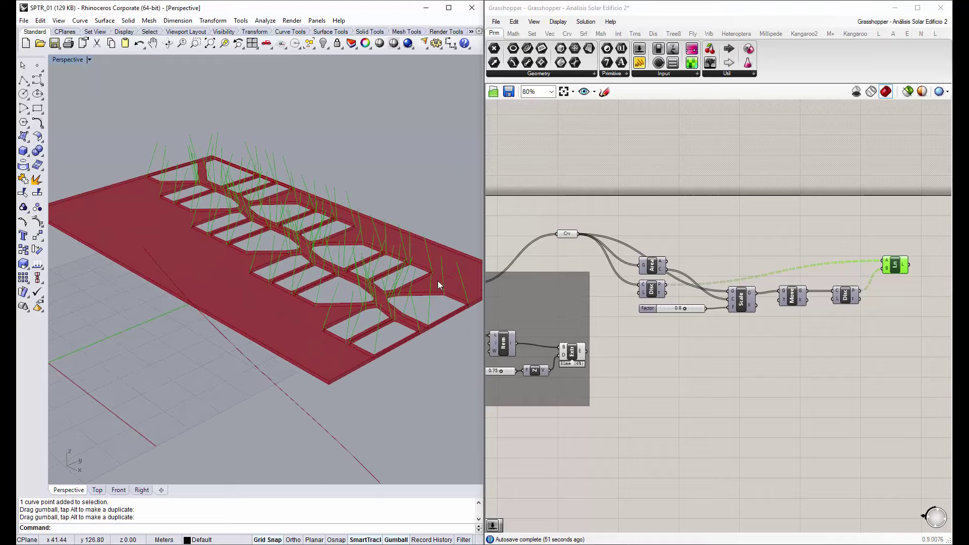
right_drag(731, 302, 507, 303)
scroll(676, 268, up, 1)
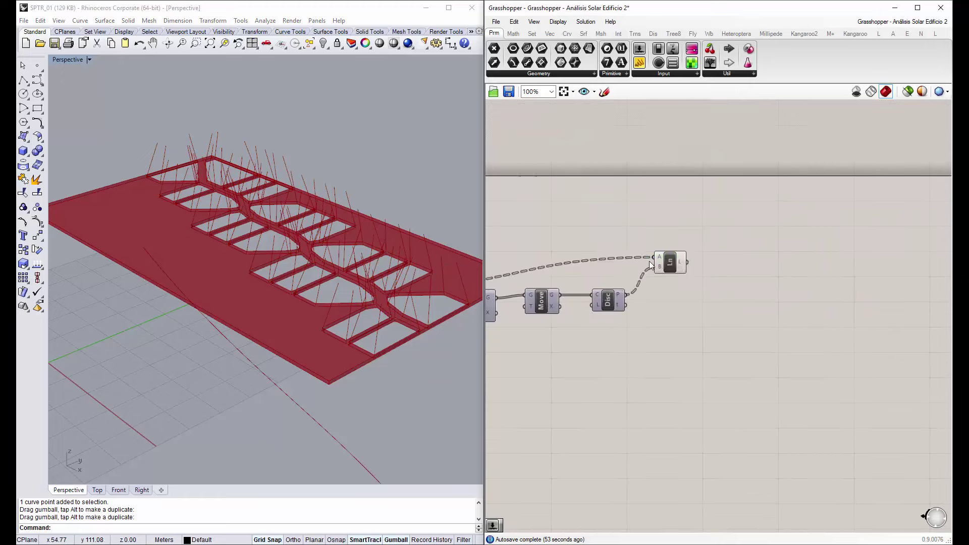
Add a Loft component beside Ln and feed Ln's lines into its C input
double_click(726, 302)
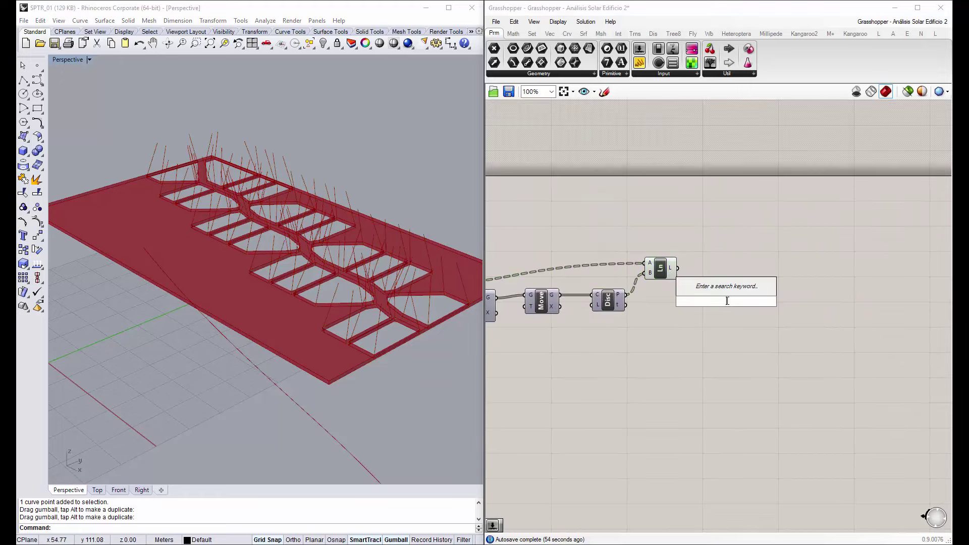
text(loft)
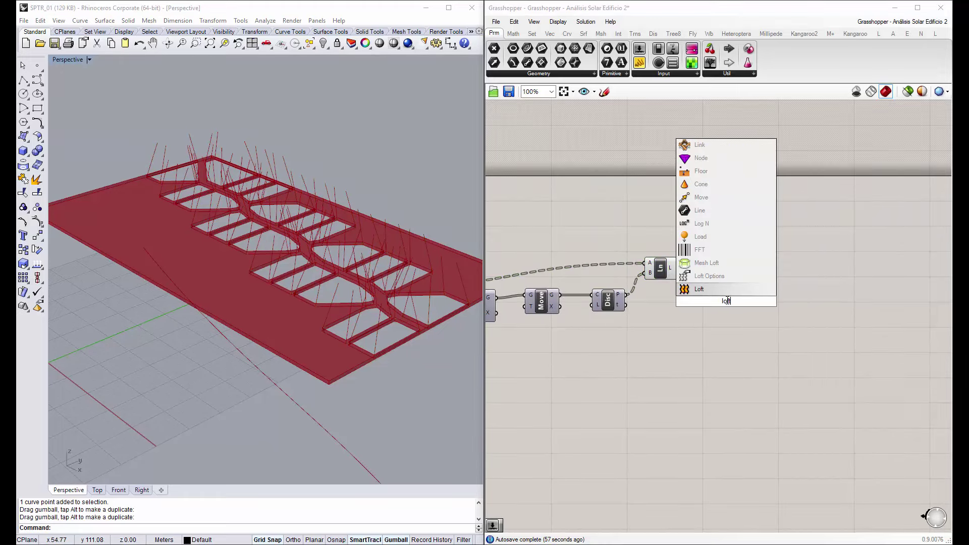
key(Return)
mouse_move(727, 302)
mouse_down()
mouse_move(727, 276)
mouse_move(712, 268)
mouse_up()
click(667, 270)
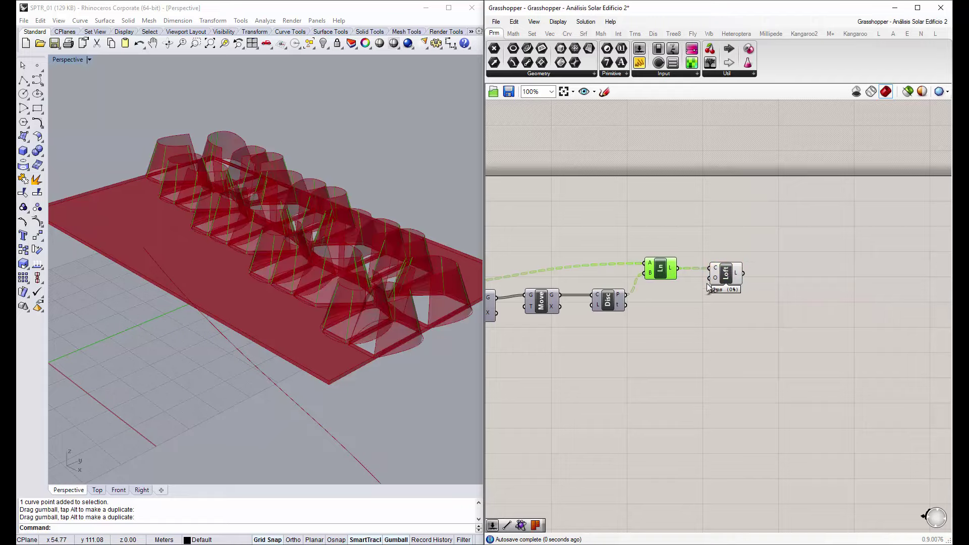
mouse_move(328, 237)
right_down()
mouse_move(417, 259)
mouse_move(339, 217)
mouse_move(468, 270)
mouse_move(386, 219)
mouse_move(419, 272)
right_up()
Inspect the lofted funnels and turn off the Ln component's preview
mouse_move(381, 222)
right_down()
mouse_move(426, 210)
mouse_move(368, 210)
mouse_move(400, 215)
right_up()
scroll(385, 201, up, 2)
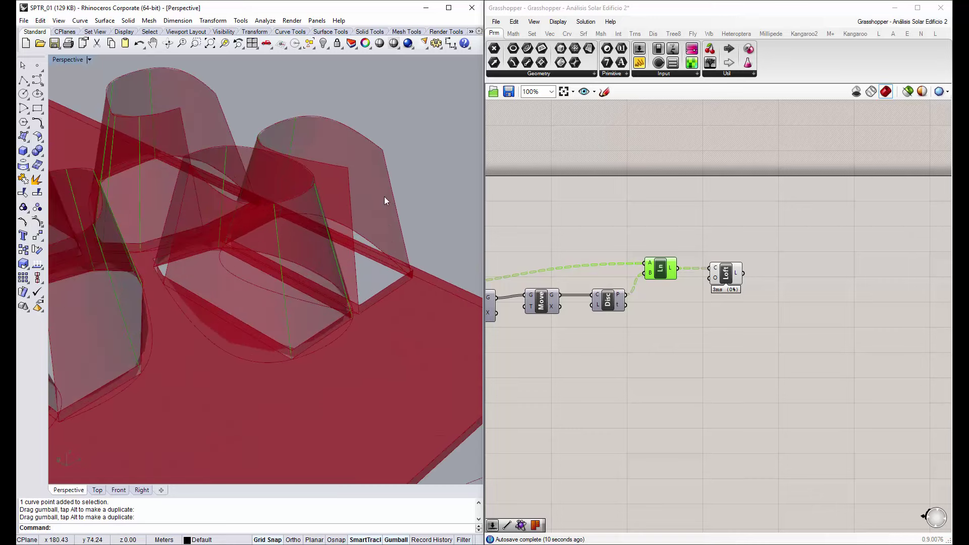
click(640, 221)
scroll(689, 278, up, 3)
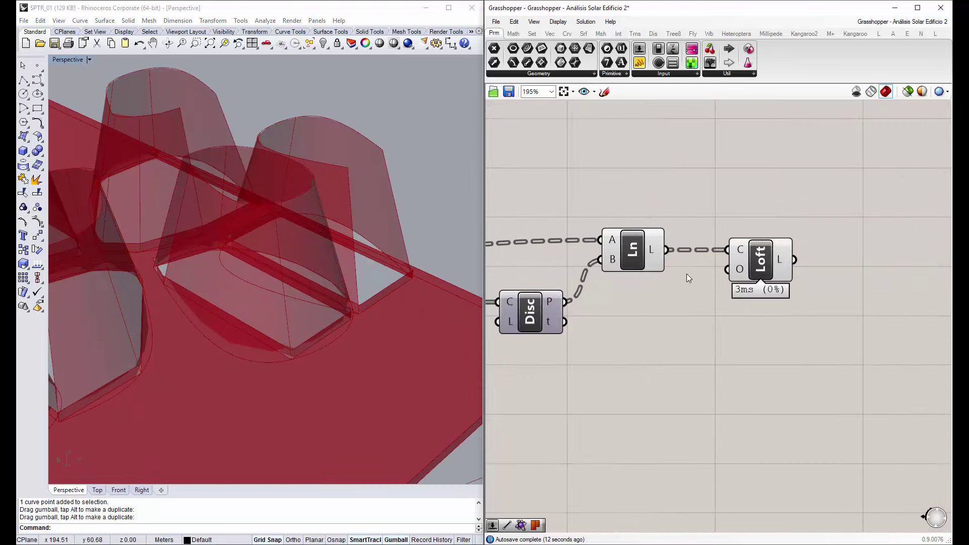
right_click(632, 248)
click(659, 264)
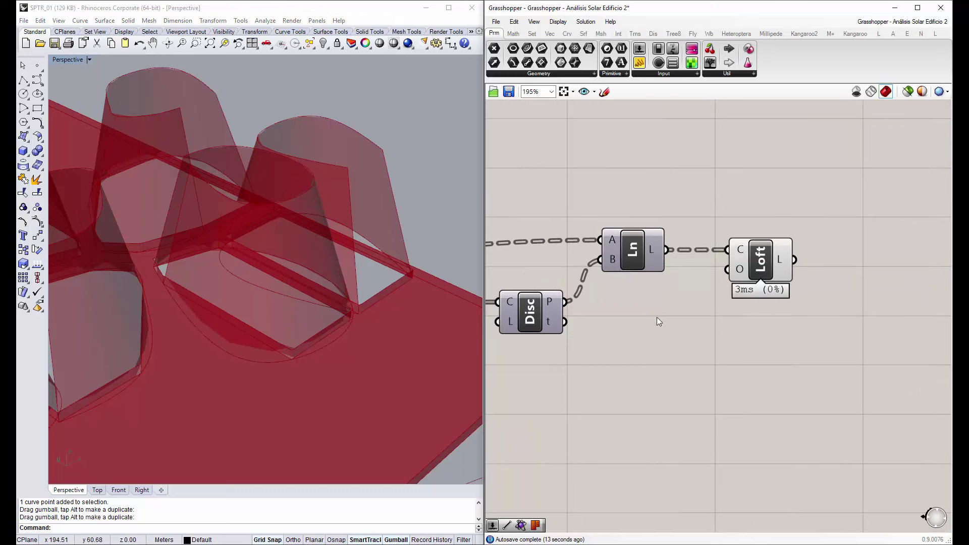
Check the Loft options, commit them and orbit to inspect the funnels
right_click(741, 273)
mouse_move(773, 357)
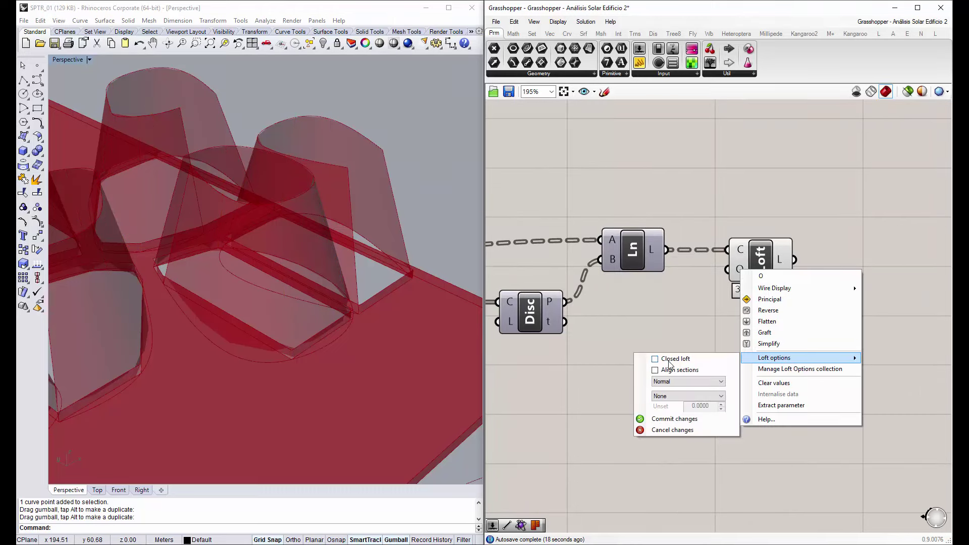
click(675, 419)
mouse_move(350, 236)
right_down()
mouse_move(336, 228)
mouse_move(297, 252)
right_up()
scroll(266, 231, down, 5)
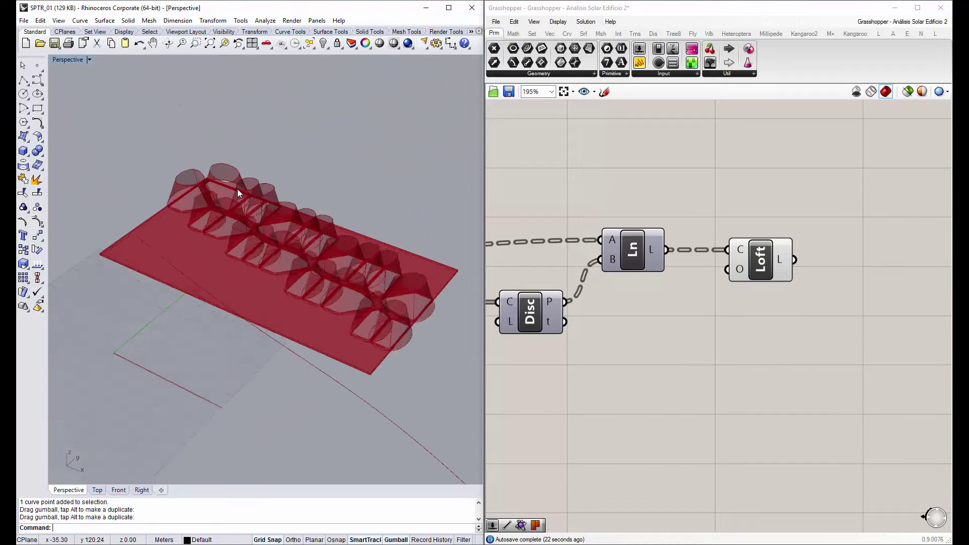
Zoom in on the funnels and set the scale Factor to 0.4
scroll(238, 191, up, 3)
right_drag(285, 204, 298, 216)
scroll(370, 170, up, 4)
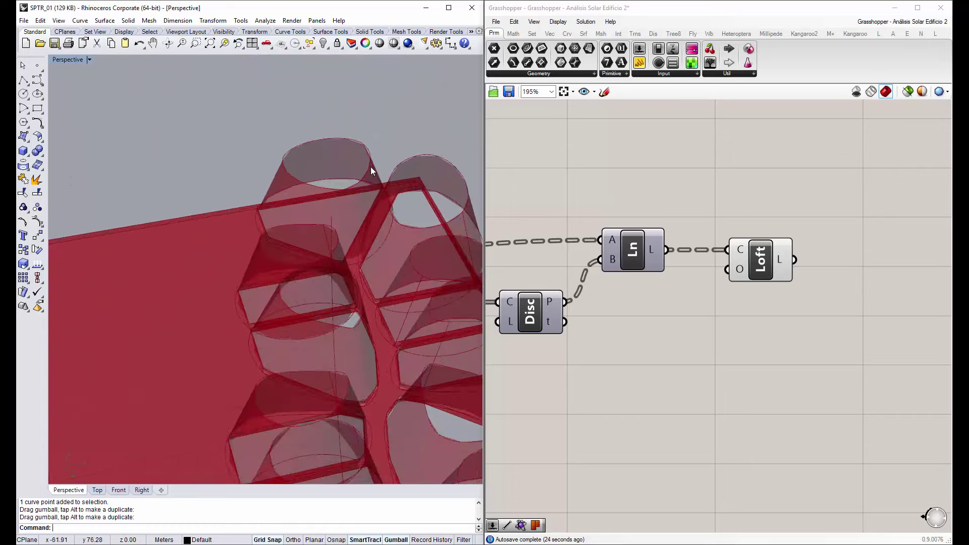
scroll(366, 168, up, 2)
scroll(656, 202, down, 5)
scroll(613, 229, up, 3)
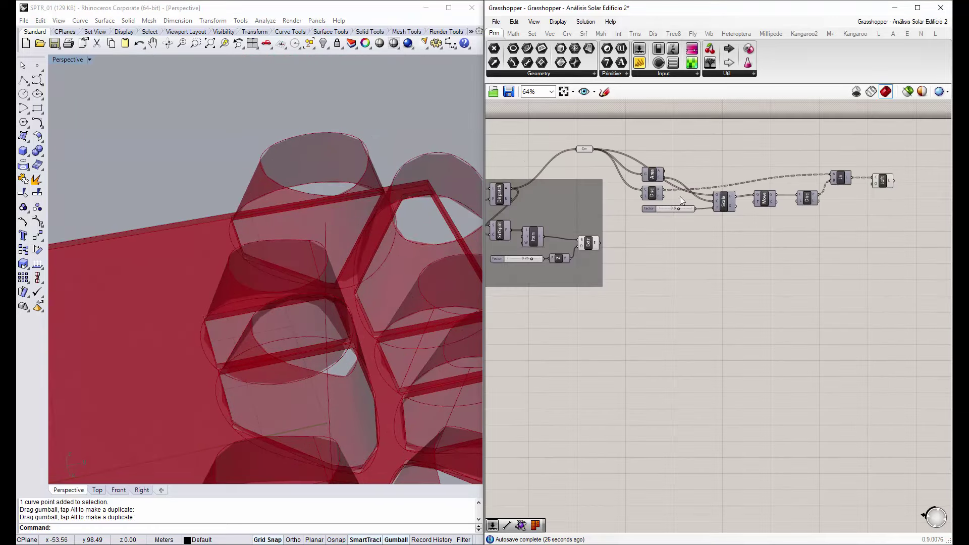
scroll(679, 196, up, 2)
mouse_move(673, 227)
mouse_down()
mouse_move(692, 229)
mouse_move(652, 229)
mouse_up()
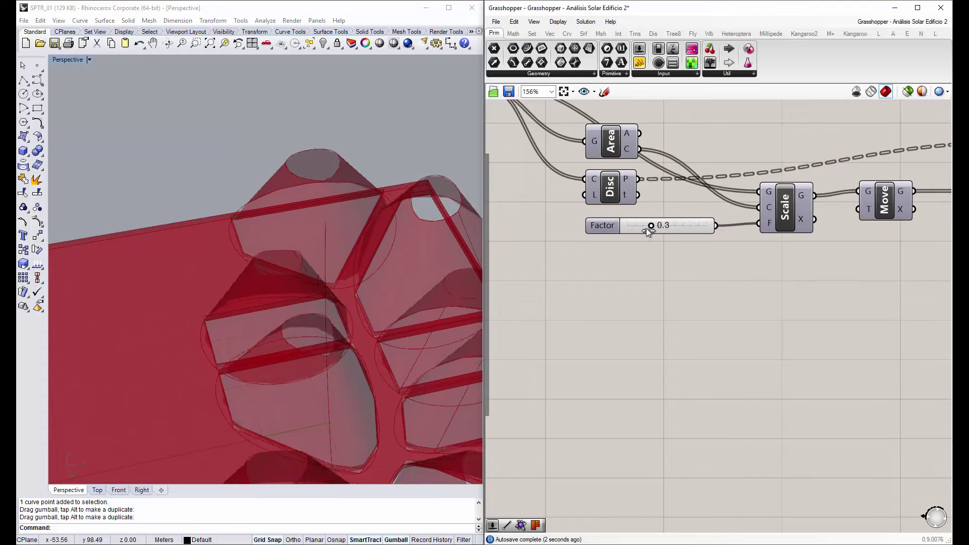
scroll(652, 229, down, 3)
scroll(598, 192, up, 2)
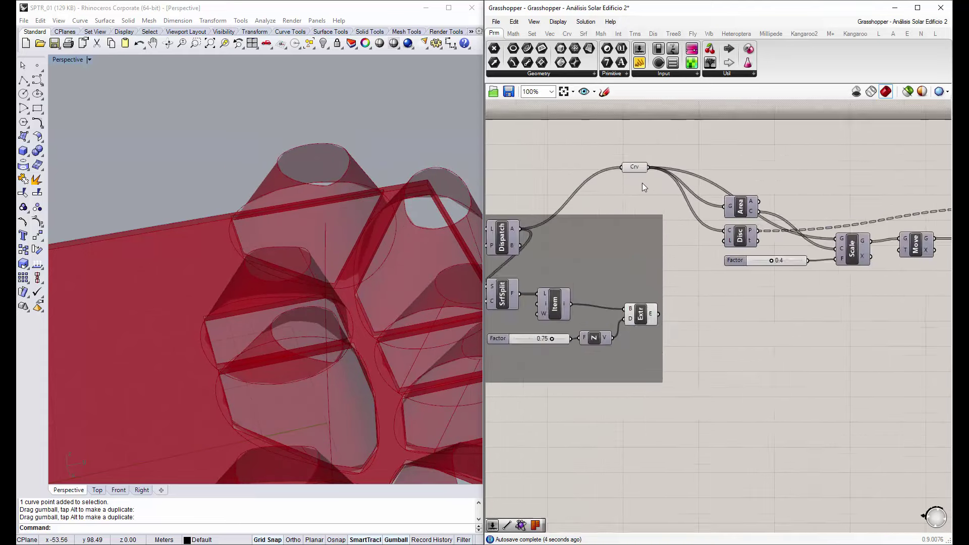
scroll(642, 182, up, 1)
Review the curve, extrusion, Ln and Loft components alongside the funnels in Rhino
click(632, 164)
mouse_move(445, 217)
right_down()
mouse_move(327, 232)
mouse_move(273, 262)
mouse_move(310, 259)
mouse_move(230, 336)
mouse_move(275, 311)
mouse_move(275, 347)
mouse_move(325, 269)
mouse_move(207, 264)
mouse_move(217, 351)
mouse_move(238, 282)
mouse_move(415, 181)
right_up()
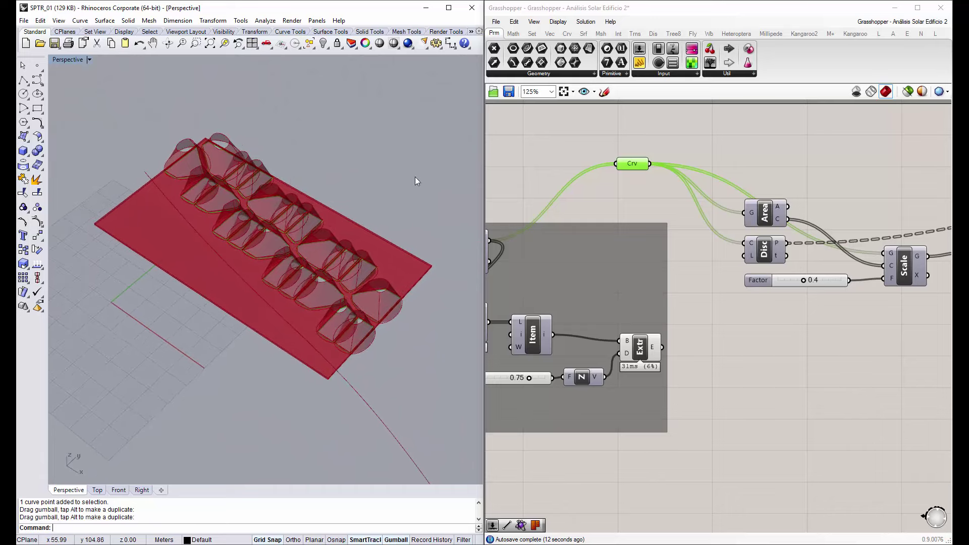
right_drag(295, 266, 313, 279)
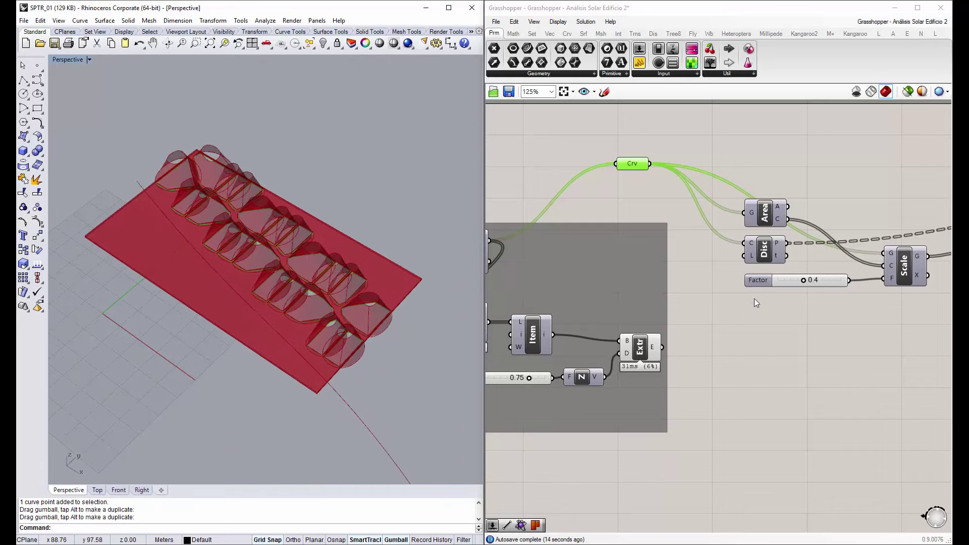
scroll(665, 256, down, 3)
scroll(808, 242, up, 3)
right_drag(855, 244, 734, 247)
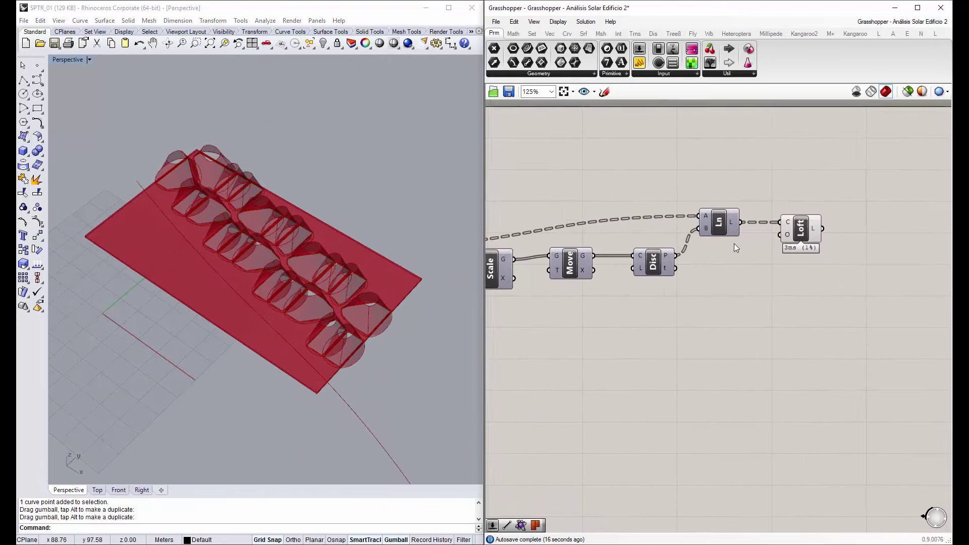
scroll(695, 239, down, 3)
scroll(621, 255, up, 3)
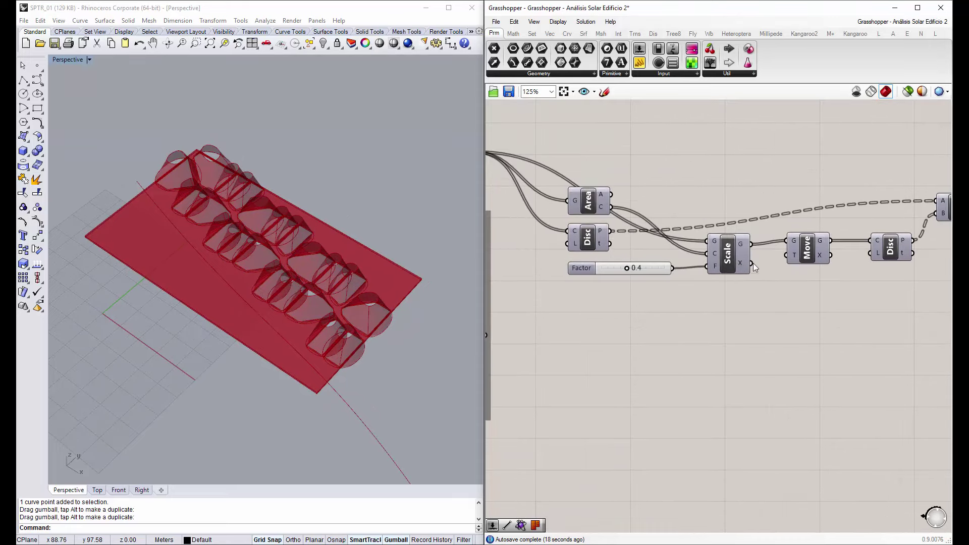
Turn on the Move component's preview
right_click(807, 255)
click(820, 269)
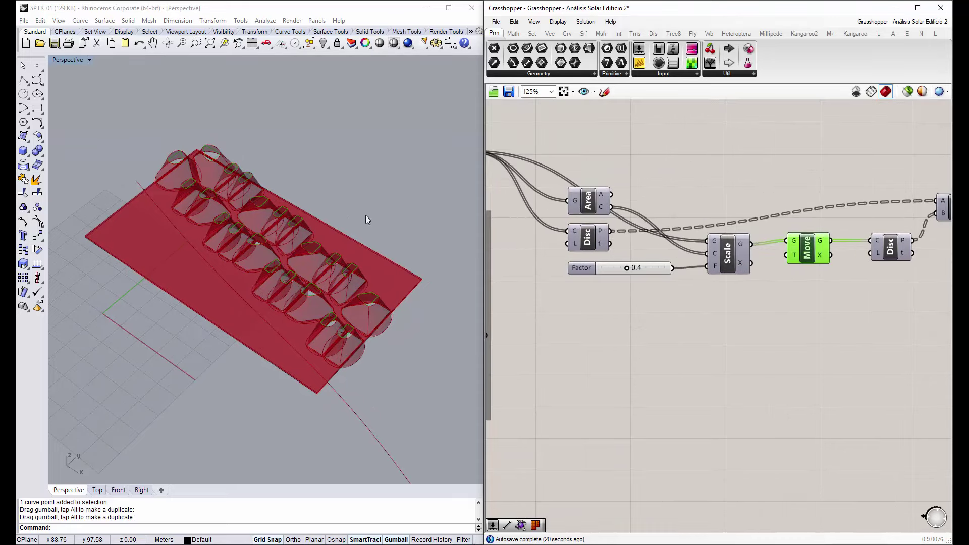
scroll(369, 280, up, 2)
scroll(368, 280, up, 3)
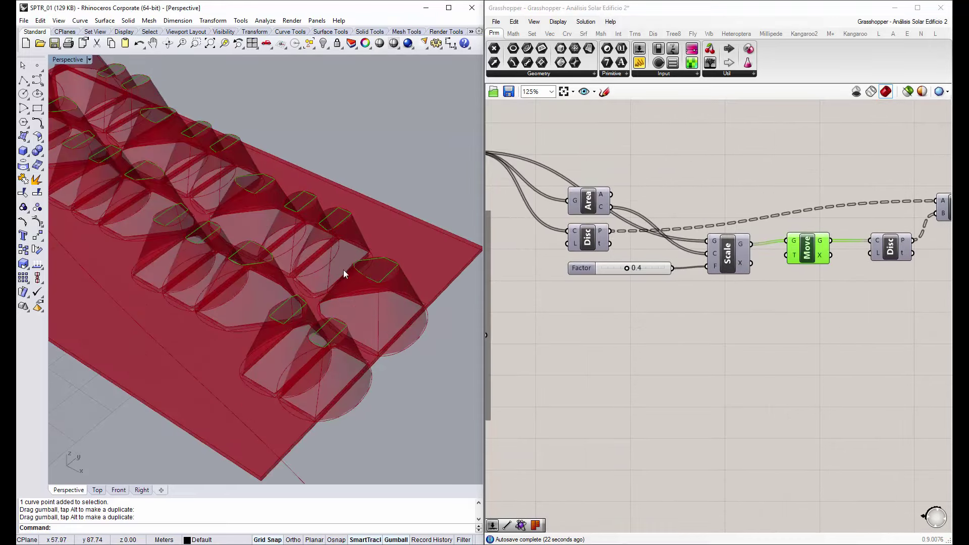
scroll(742, 288, down, 3)
scroll(737, 263, up, 2)
scroll(770, 240, down, 3)
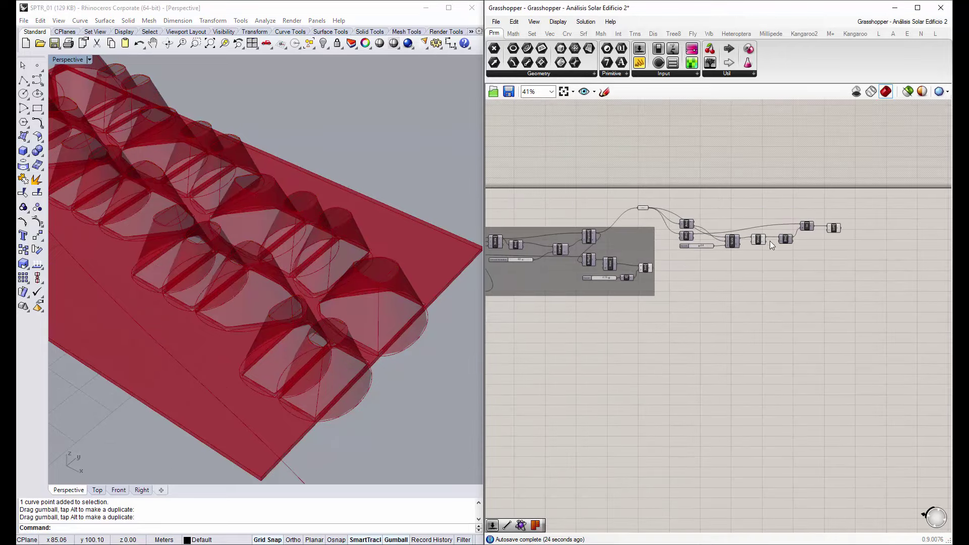
Select the right-hand funnel components and move the relay node beside the group
mouse_move(855, 265)
mouse_down()
mouse_move(680, 187)
mouse_move(704, 288)
mouse_up()
scroll(701, 212, up, 2)
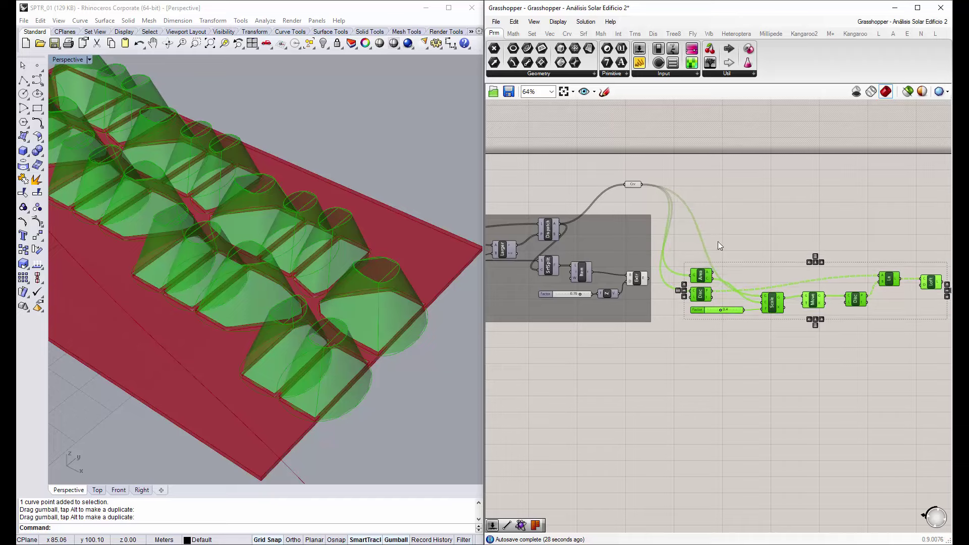
scroll(734, 218, down, 4)
scroll(735, 218, up, 3)
mouse_move(659, 168)
mouse_down()
mouse_move(708, 216)
mouse_move(689, 241)
mouse_up()
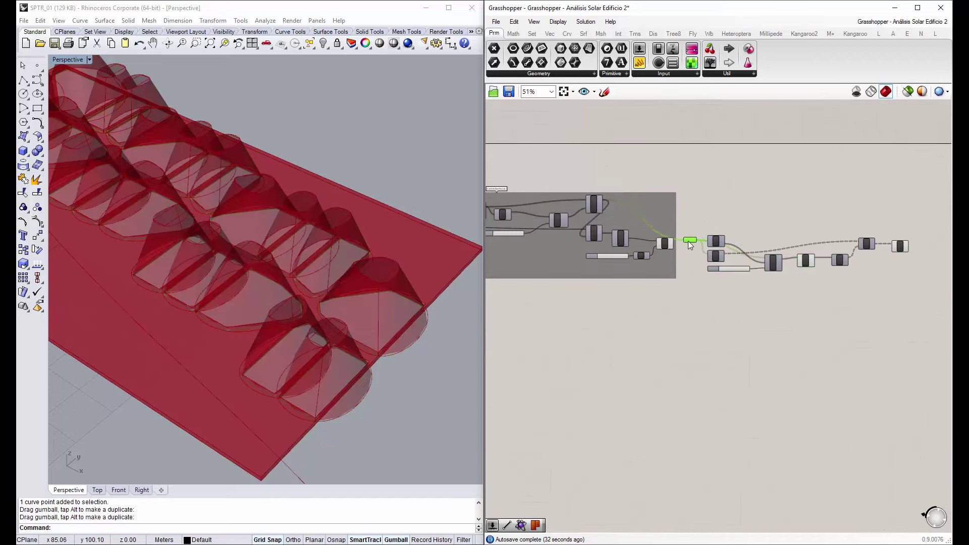
click(690, 191)
right_drag(690, 191, 671, 195)
scroll(707, 255, up, 1)
Recentre the whole definition on the canvas and orbit the Rhino view
drag(884, 305, 555, 193)
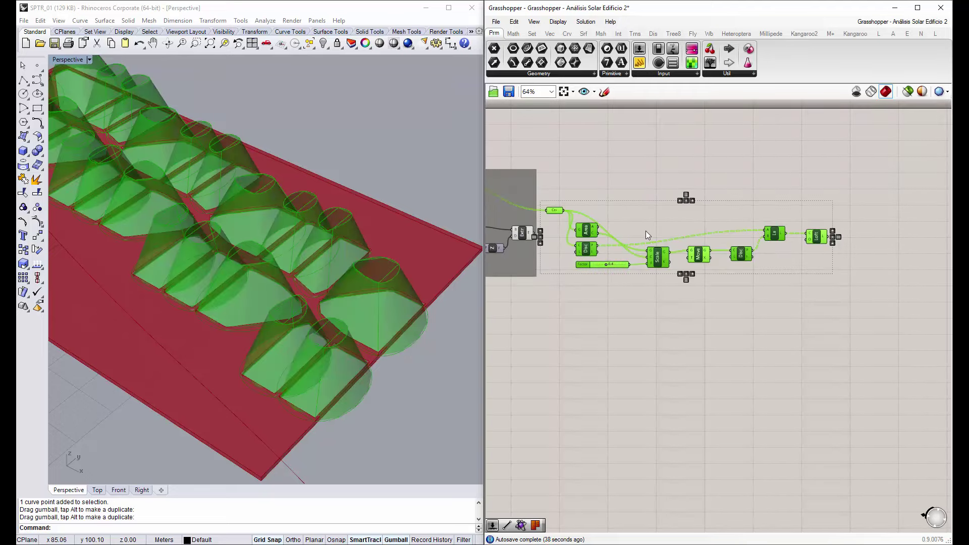
click(646, 231)
right_drag(487, 290, 560, 320)
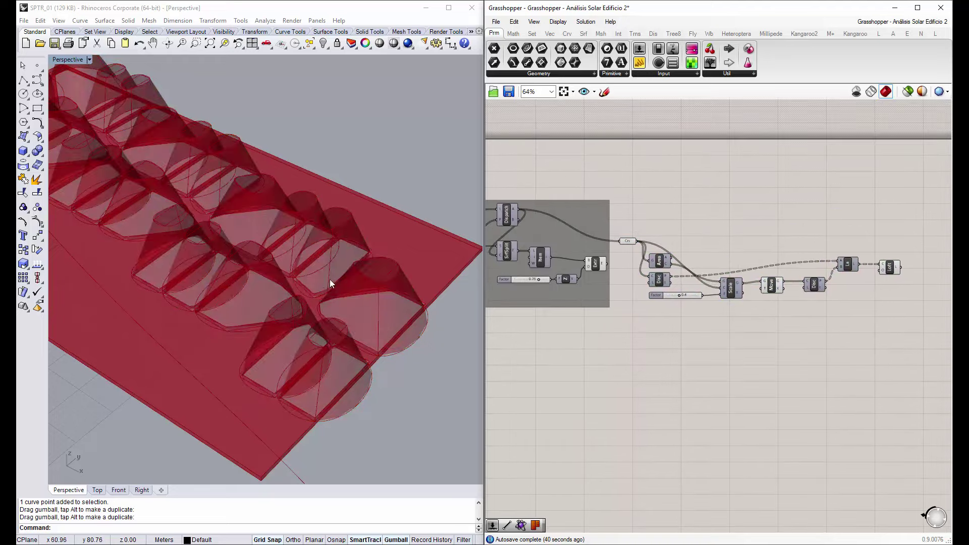
mouse_move(329, 280)
right_down()
mouse_move(370, 282)
mouse_move(377, 319)
mouse_move(398, 243)
mouse_move(241, 223)
mouse_move(410, 276)
mouse_move(393, 279)
right_up()
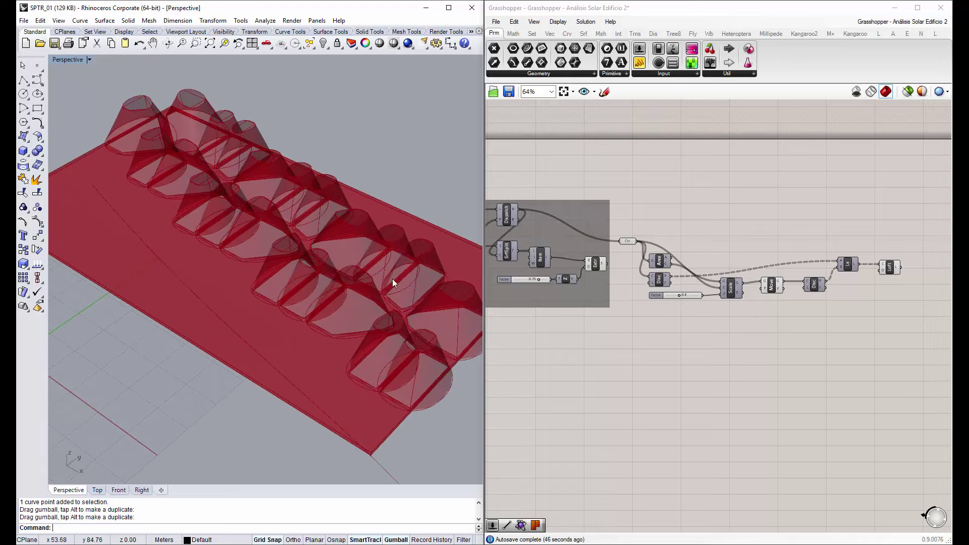
mouse_move(886, 265)
right_down()
mouse_move(711, 218)
mouse_move(653, 226)
right_up()
drag(653, 226, 648, 228)
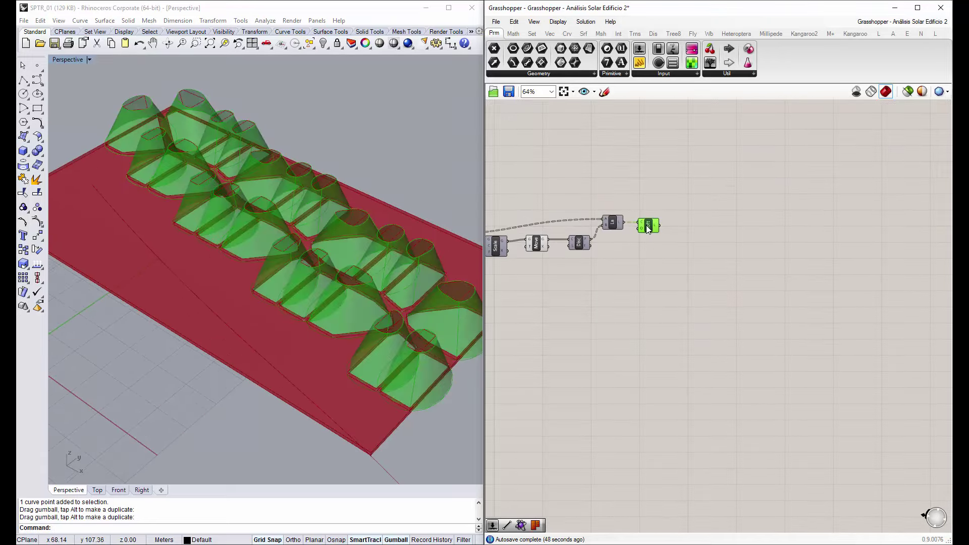
Add a Custom Preview component and feed the Loft surfaces into its G input
double_click(685, 234)
text(cu)
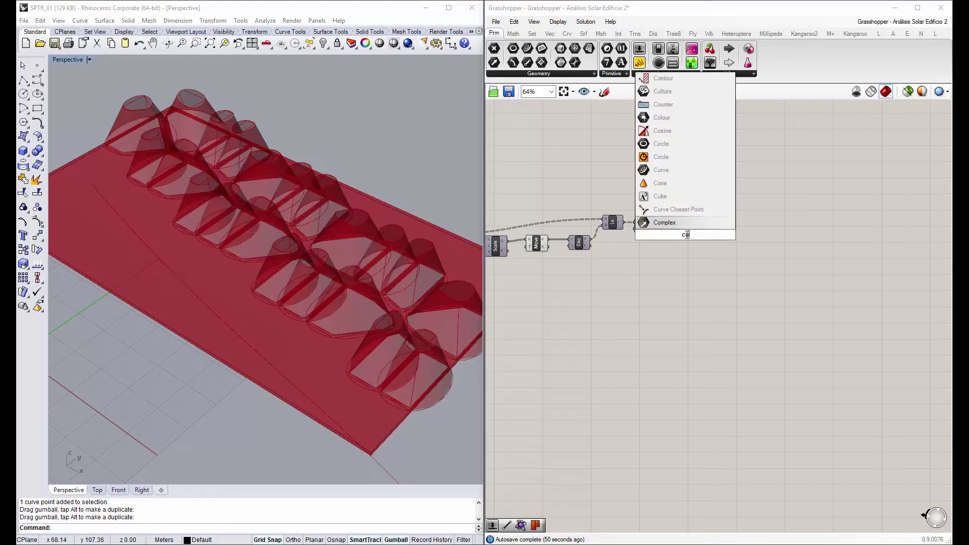
text(stum)
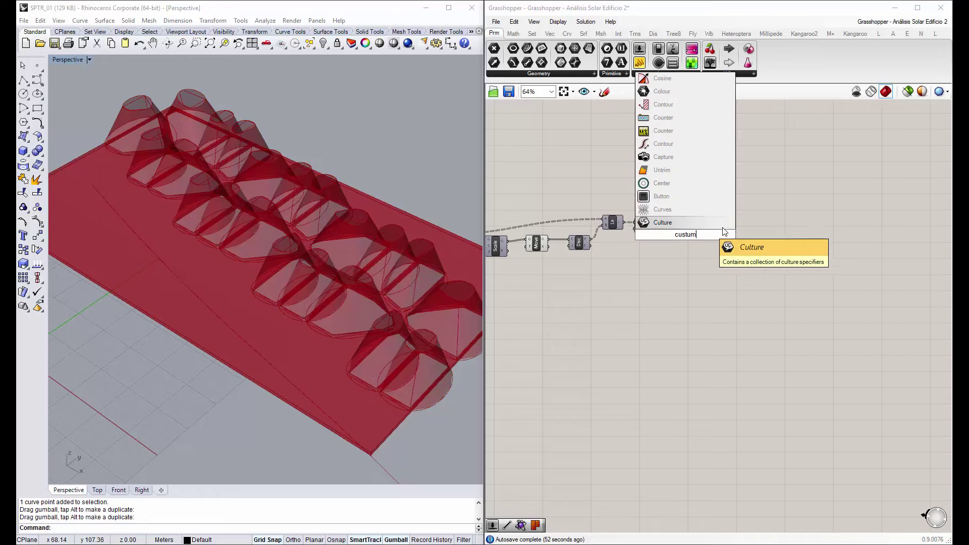
key(BackSpace)
key(BackSpace)
text(o)
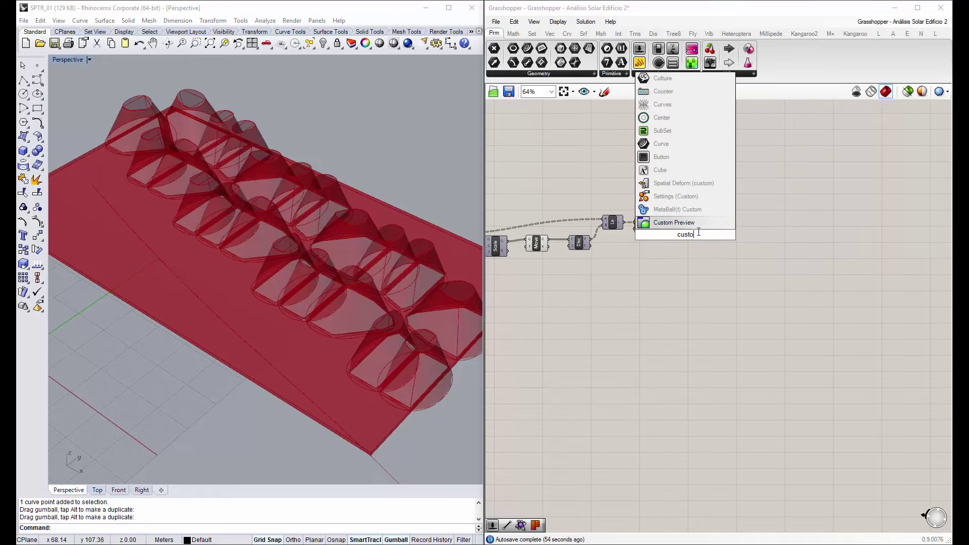
key(Return)
scroll(688, 233, up, 3)
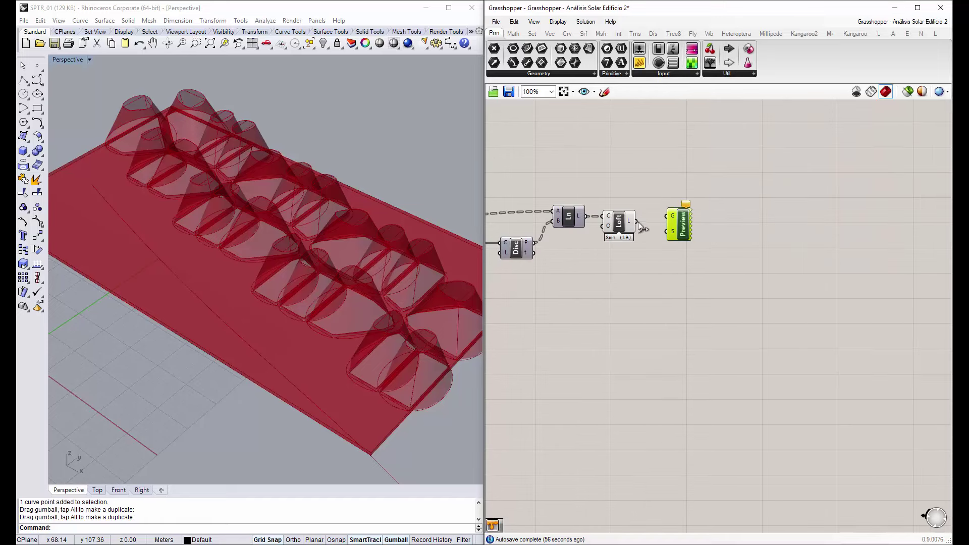
drag(676, 217, 690, 232)
middle_click(618, 220)
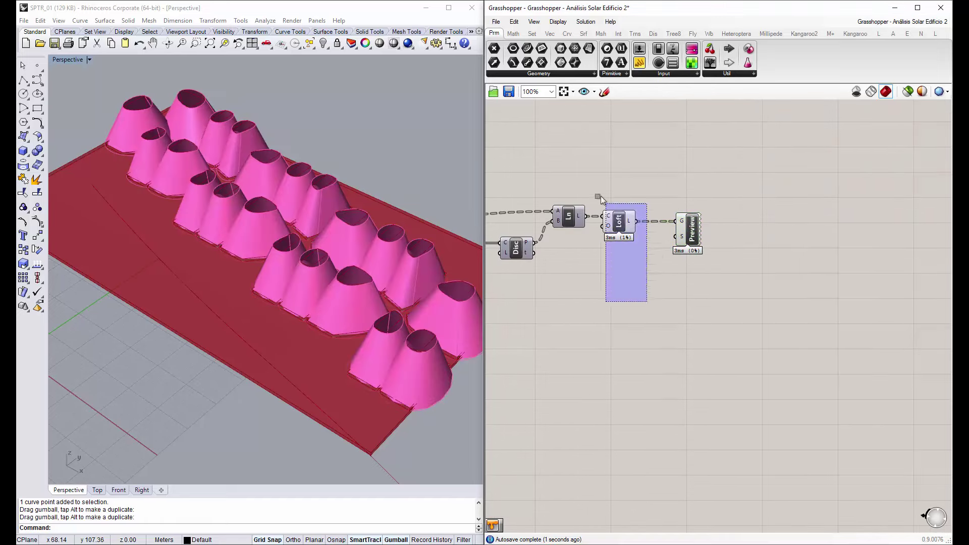
click(650, 182)
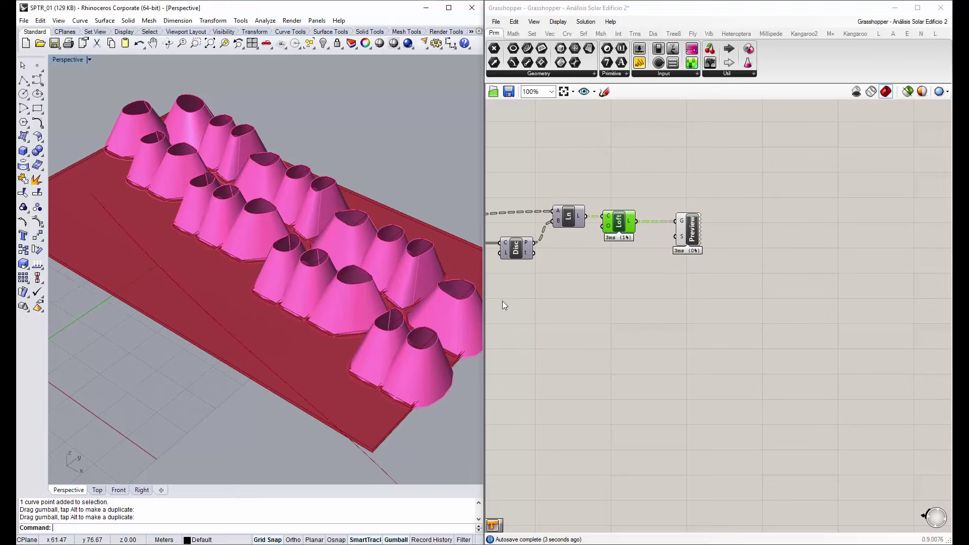
Add a Colour Swatch set to dark red and wire it into the preview's S input
double_click(637, 277)
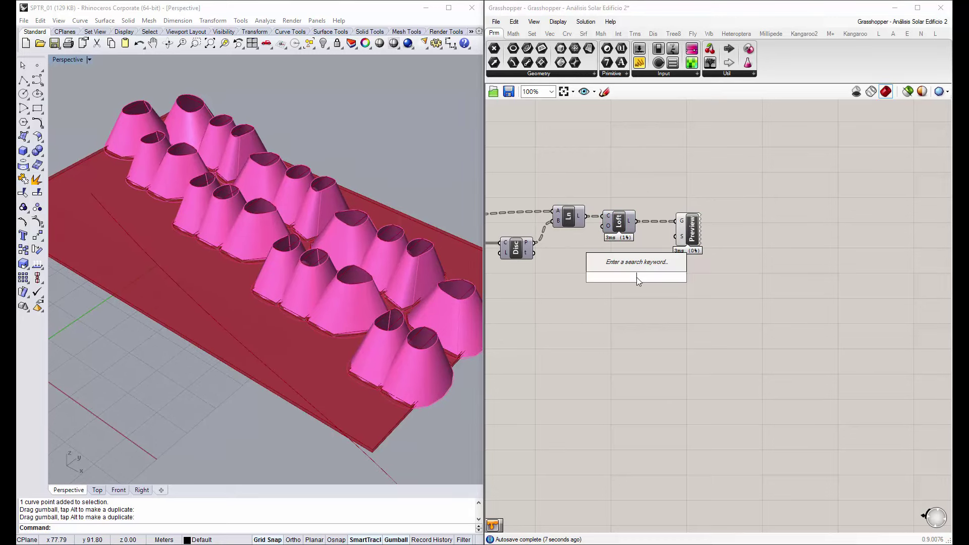
text(colo)
click(623, 238)
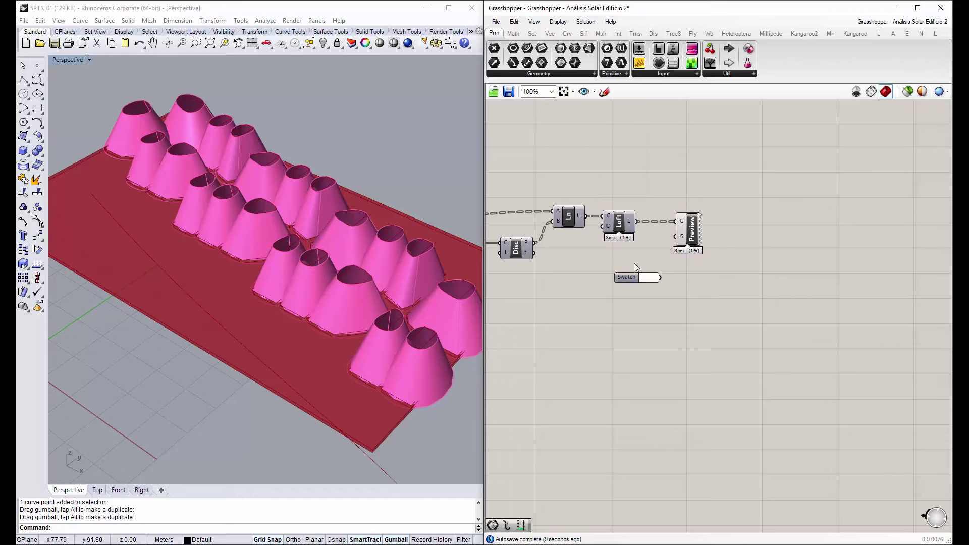
click(648, 277)
drag(659, 341, 631, 332)
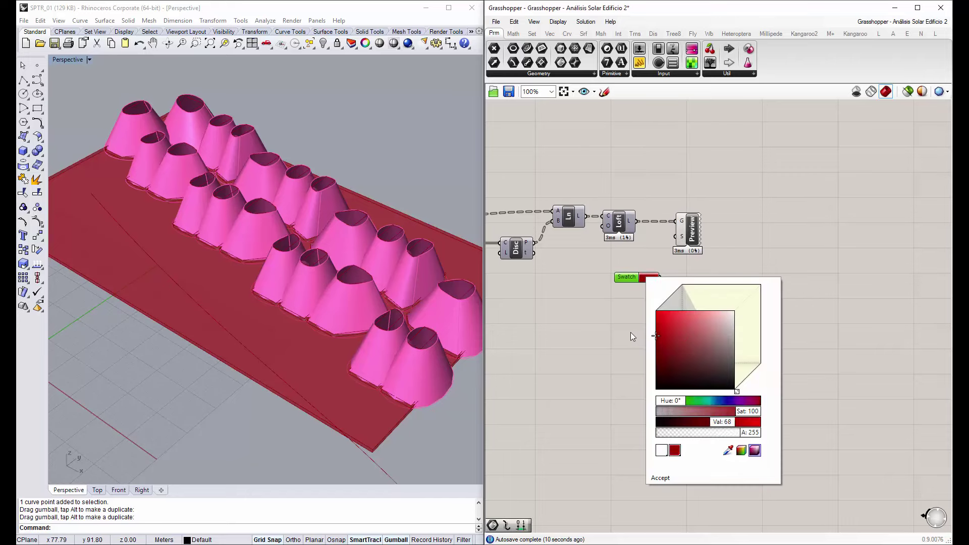
drag(680, 237, 676, 236)
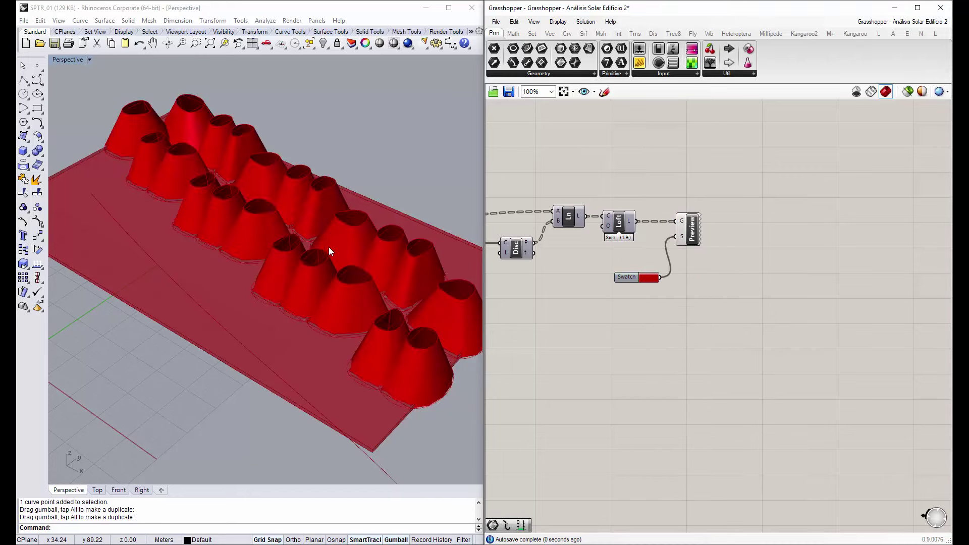
right_drag(328, 246, 323, 237)
Move the swatch closer to the preview and select all the funnel-building components
drag(620, 277, 610, 258)
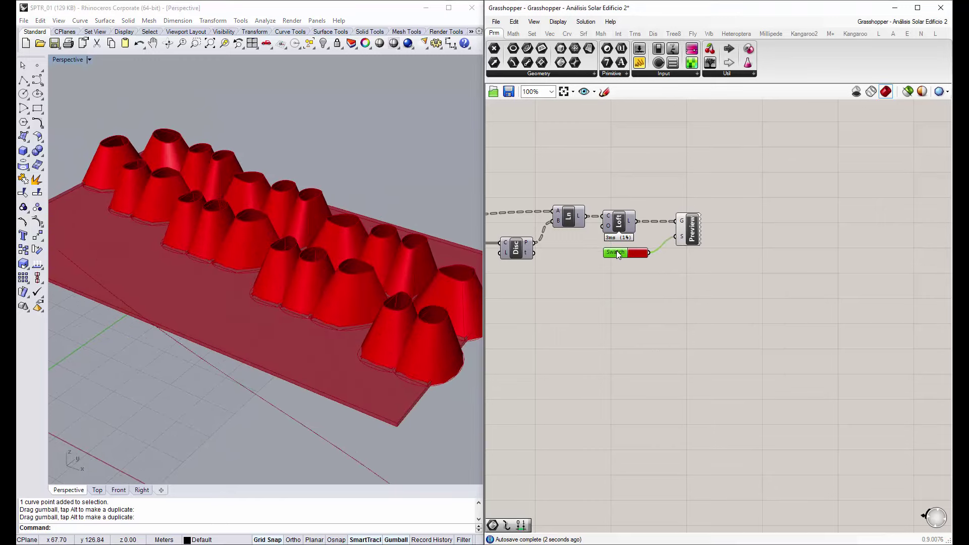
drag(656, 323, 590, 222)
scroll(739, 209, down, 3)
scroll(692, 261, up, 2)
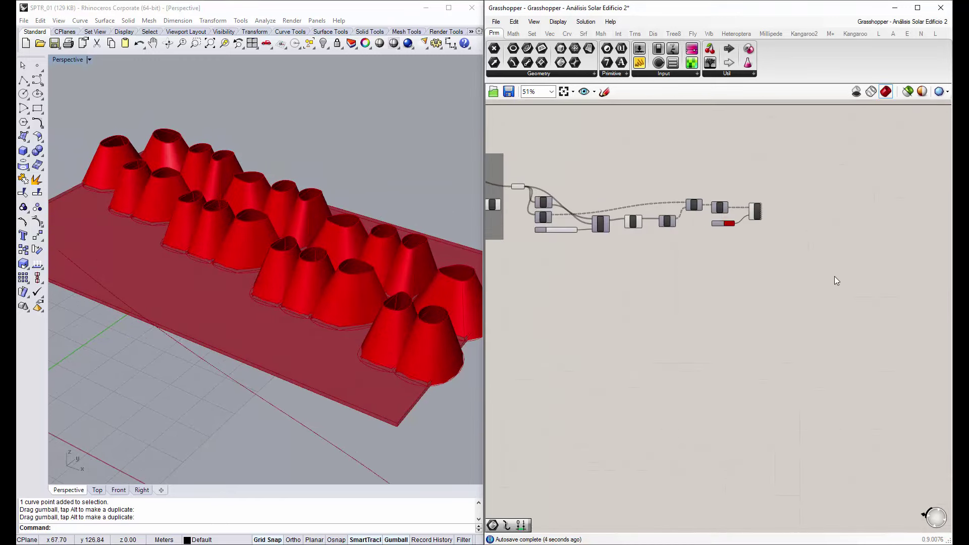
drag(840, 277, 534, 184)
Group the selected funnel components and name the group 'Superficies de Aperturas Voronoi'
right_click(569, 192)
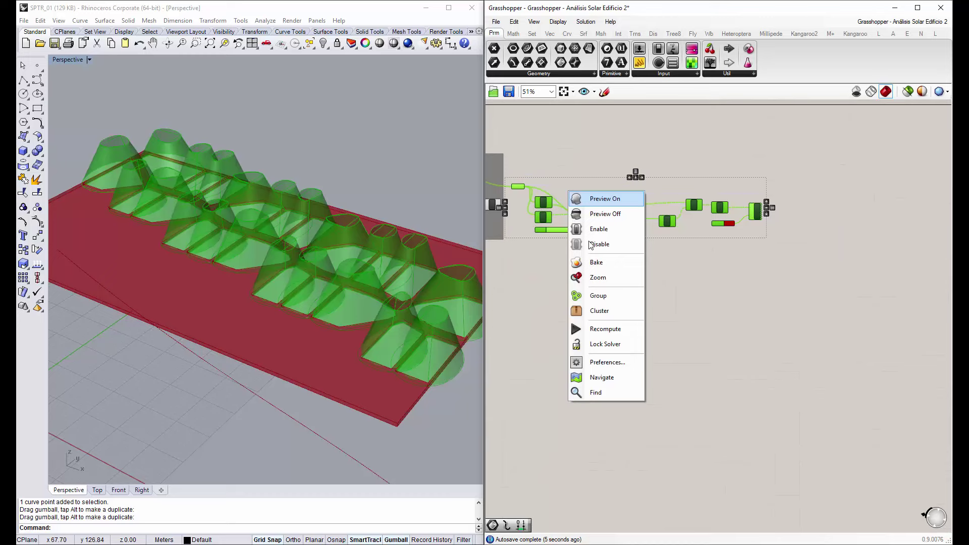
click(598, 295)
scroll(629, 212, up, 2)
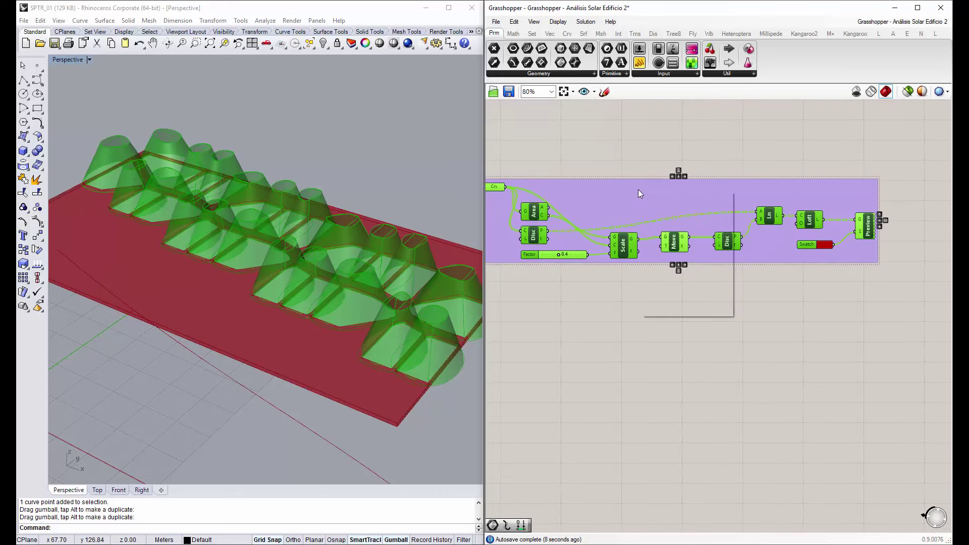
right_click(639, 190)
text(Superficies de Aperturas Voronoi)
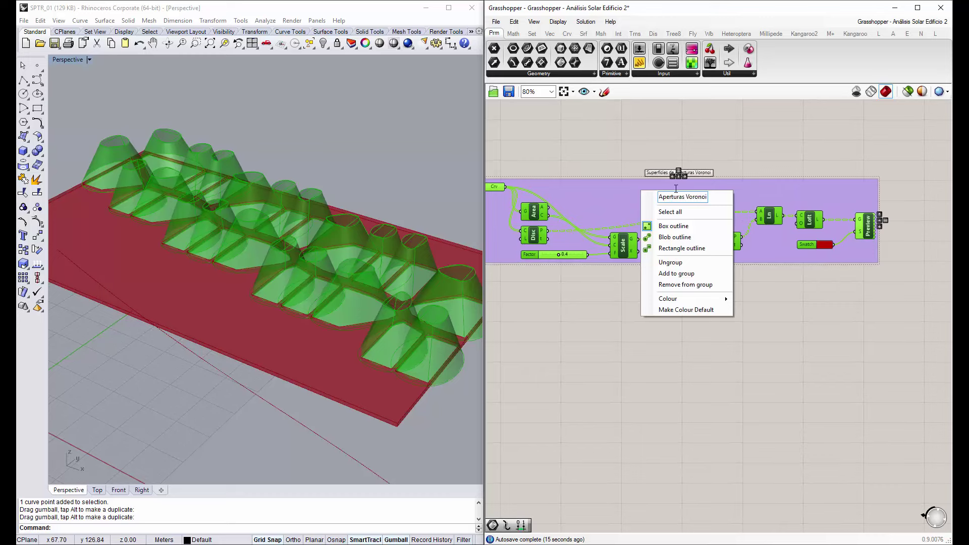
key(Return)
click(722, 144)
mouse_move(668, 298)
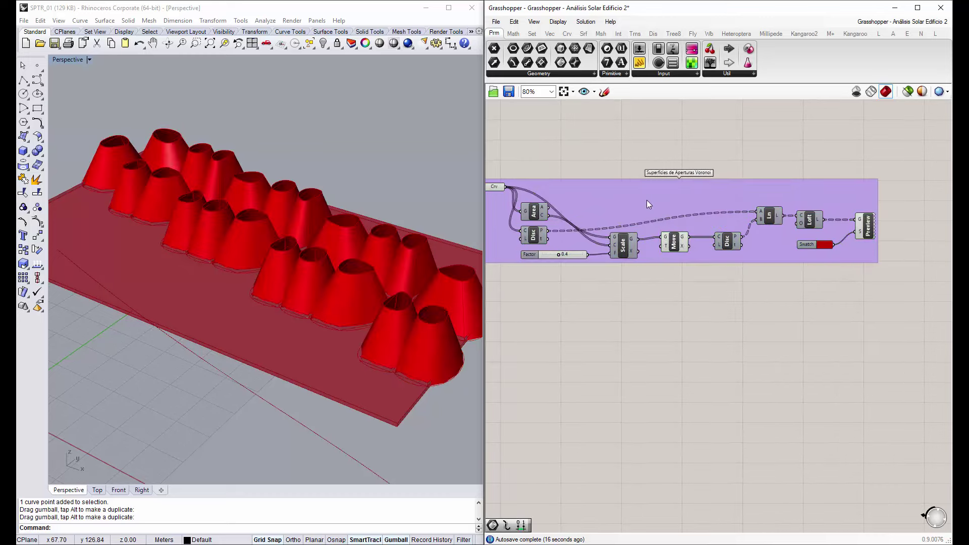
Colour the Superficies de Aperturas Voronoi group dark grey and nudge it into place
right_click(647, 200)
drag(829, 350, 871, 382)
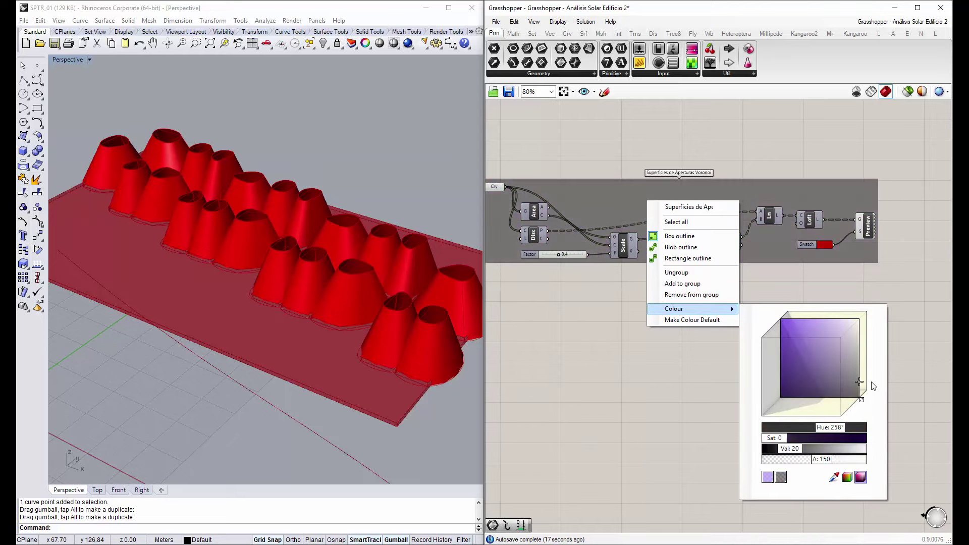
click(804, 282)
scroll(780, 281, down, 2)
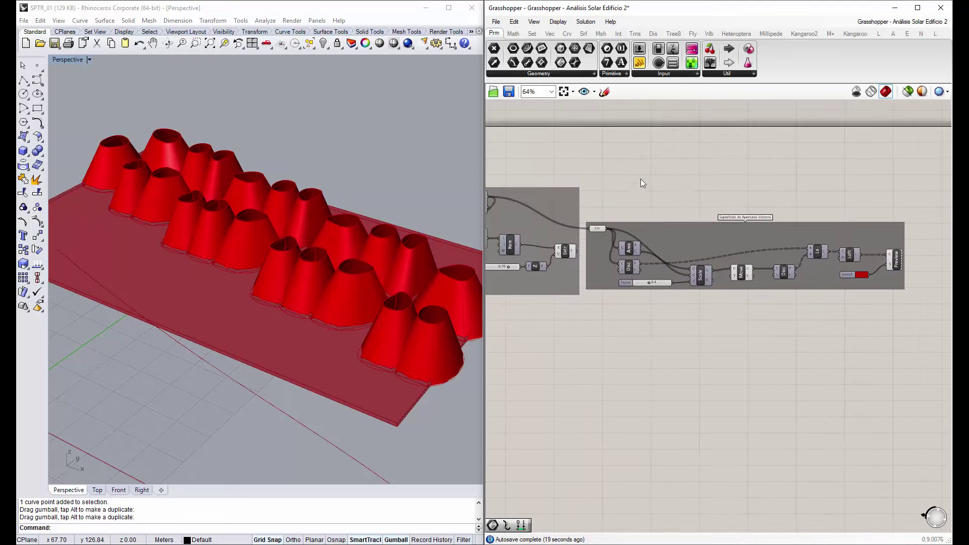
drag(609, 255, 608, 265)
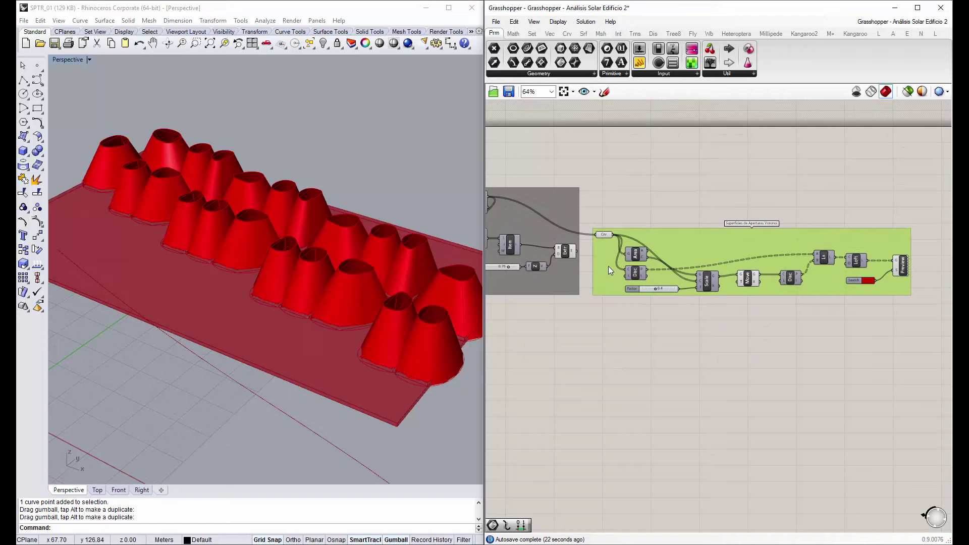
click(658, 192)
Inspect the Move component's output on the cone tops from several model angles
mouse_move(281, 307)
right_down()
mouse_move(365, 319)
mouse_move(332, 312)
right_up()
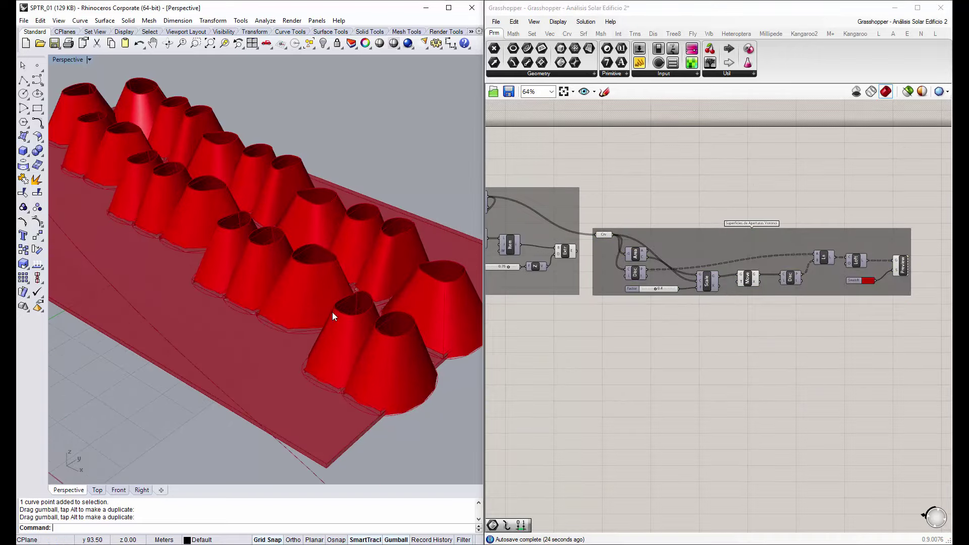
click(749, 283)
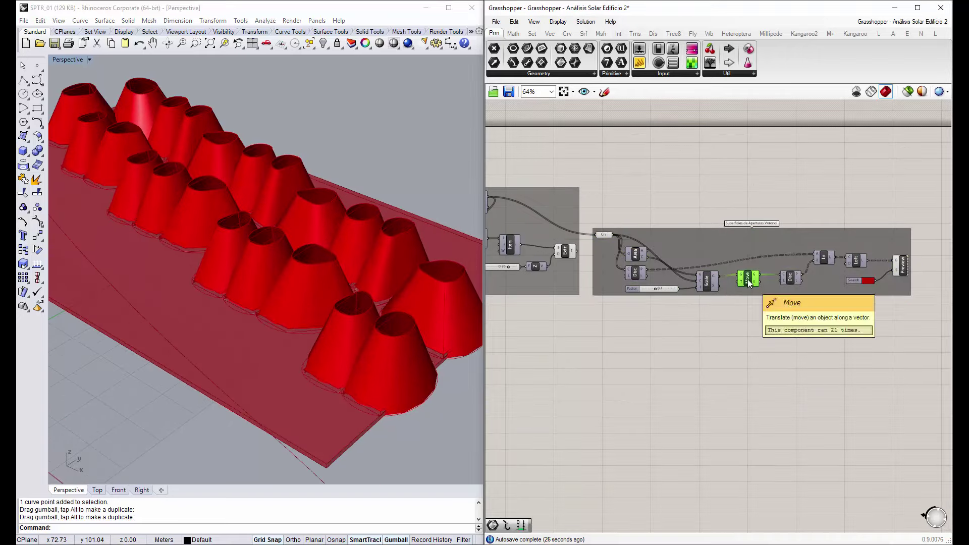
right_drag(293, 270, 363, 260)
scroll(729, 272, up, 3)
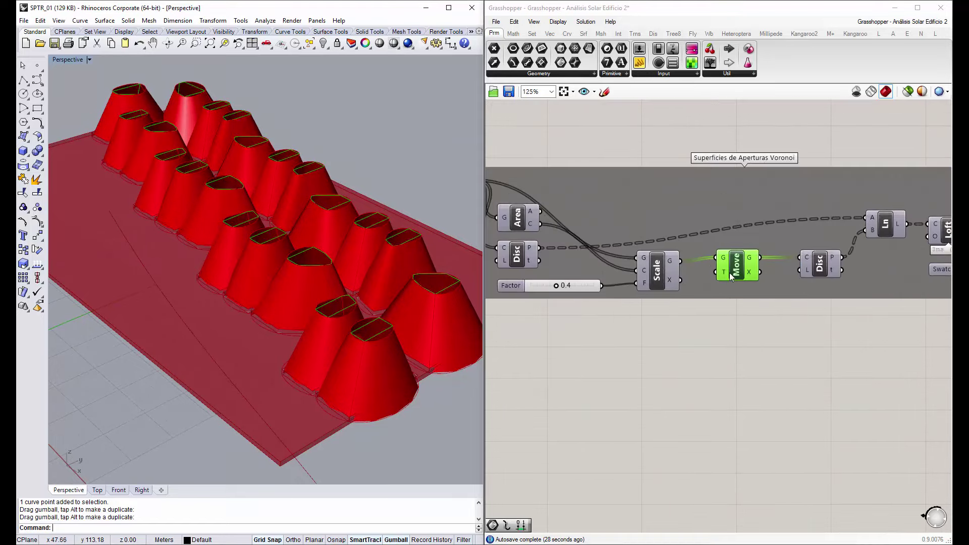
scroll(722, 273, down, 5)
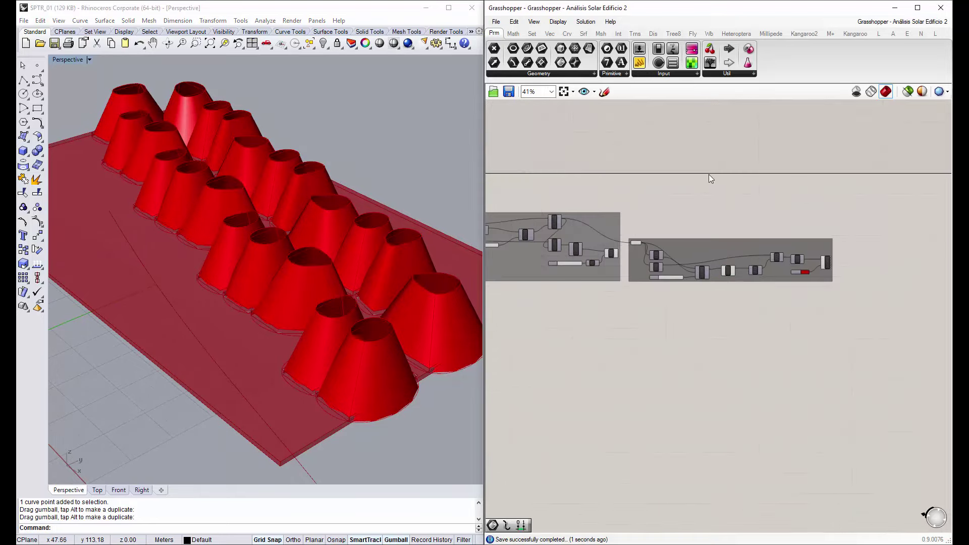
right_drag(686, 193, 747, 204)
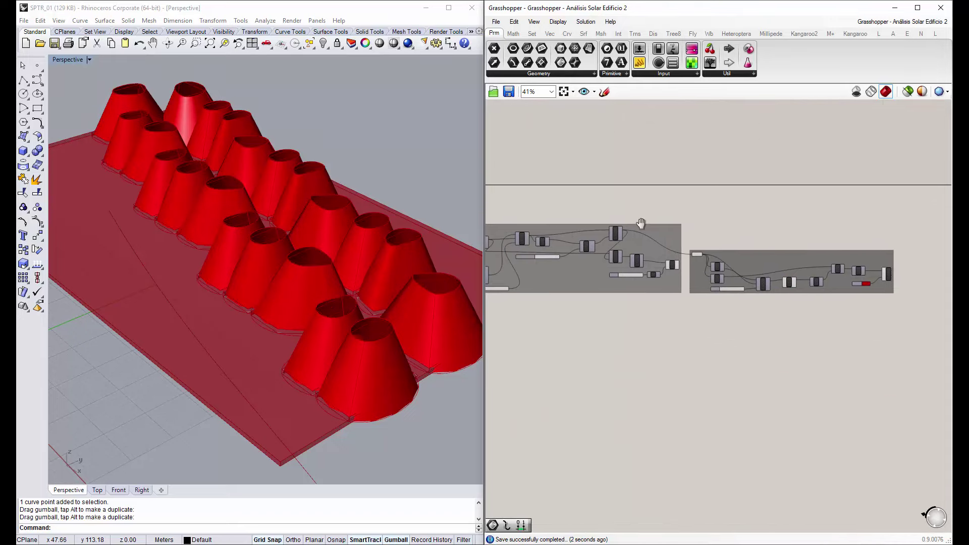
right_drag(303, 202, 319, 186)
scroll(321, 221, down, 5)
scroll(332, 231, down, 2)
scroll(334, 234, up, 1)
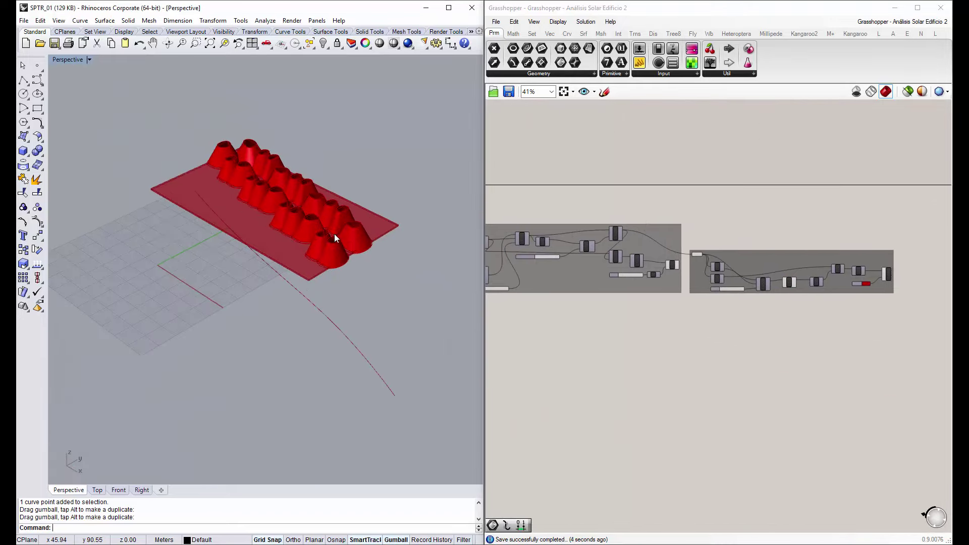
click(650, 202)
scroll(664, 301, up, 2)
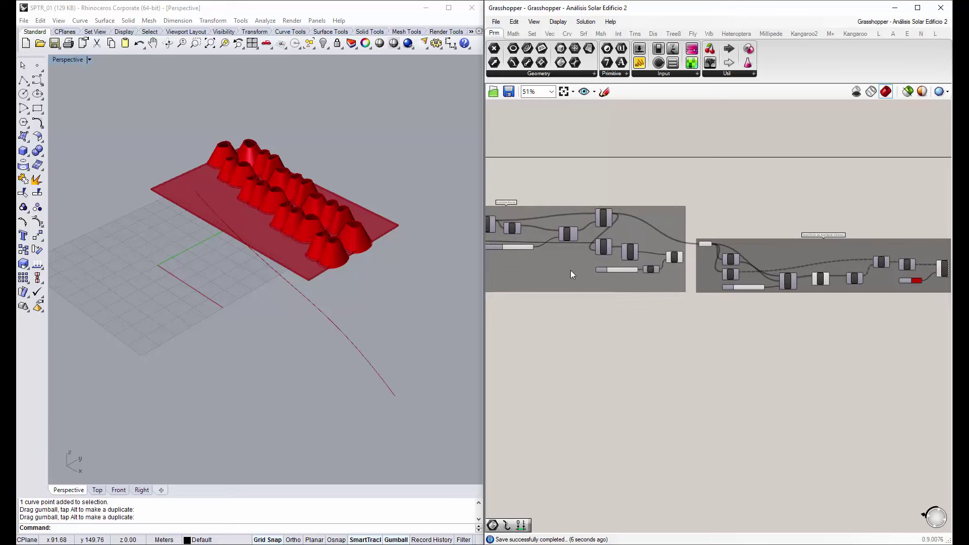
Change the Cubierta Inicial group to a lighter colour
right_click(564, 270)
mouse_move(590, 377)
drag(732, 395, 793, 397)
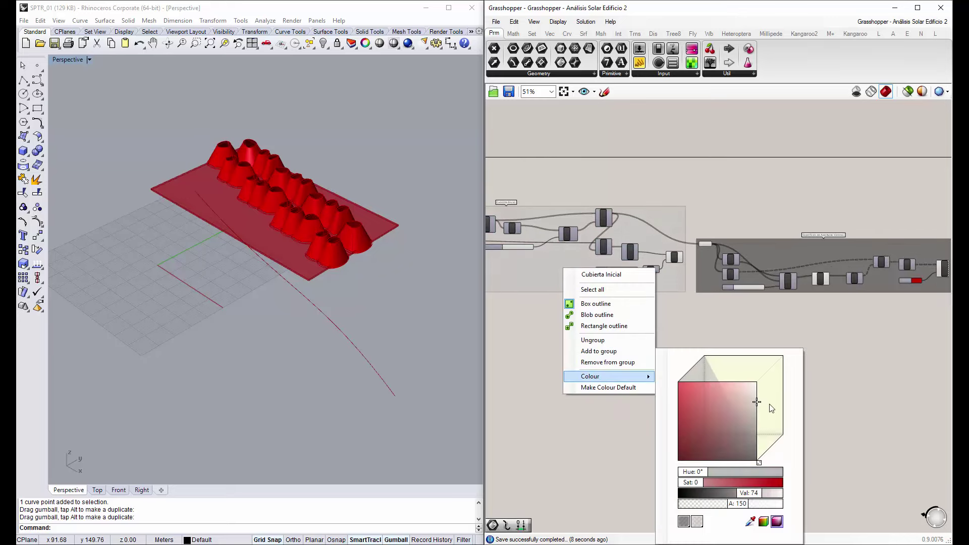
click(735, 226)
right_drag(272, 217, 309, 216)
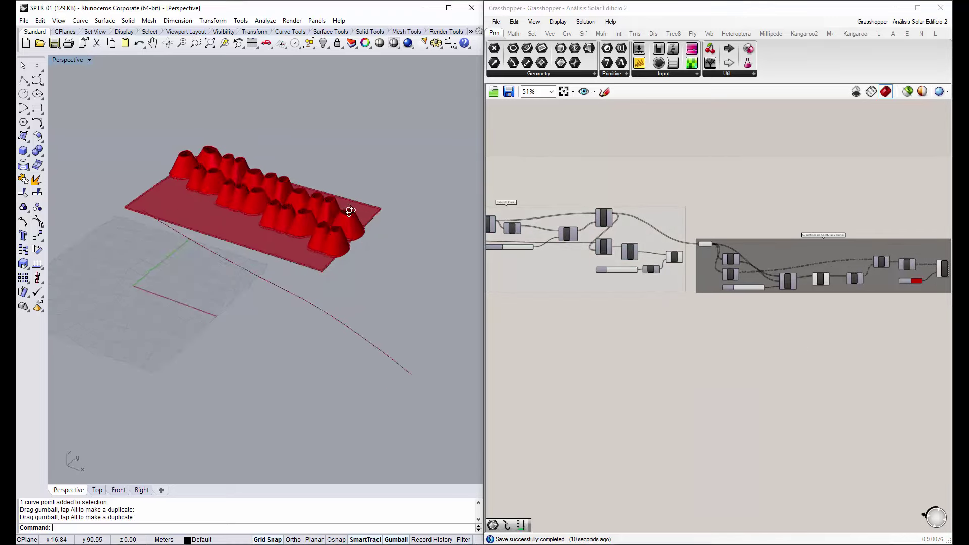
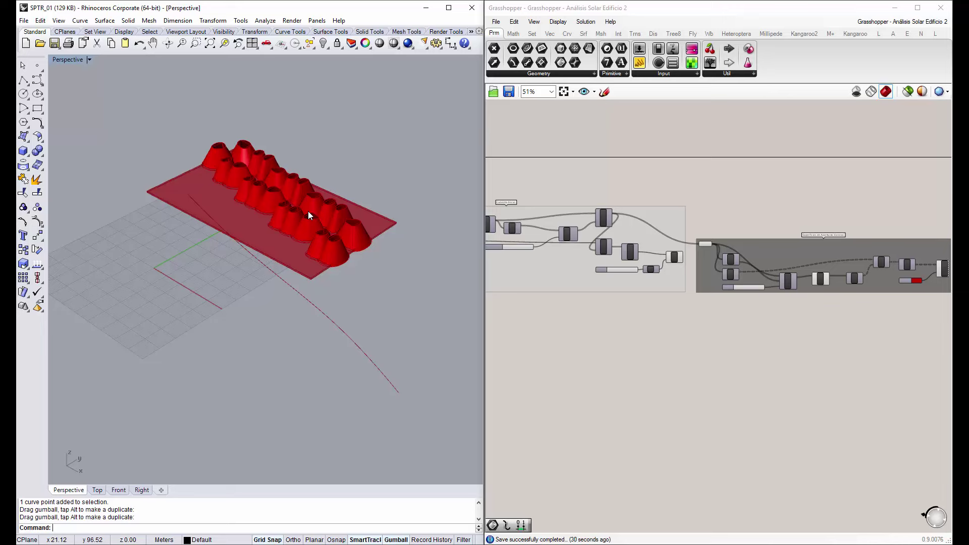
Orbit the Perspective view, then maximize the Top viewport to show the red slab in plan
mouse_move(281, 274)
right_down()
mouse_move(243, 227)
mouse_move(283, 289)
right_up()
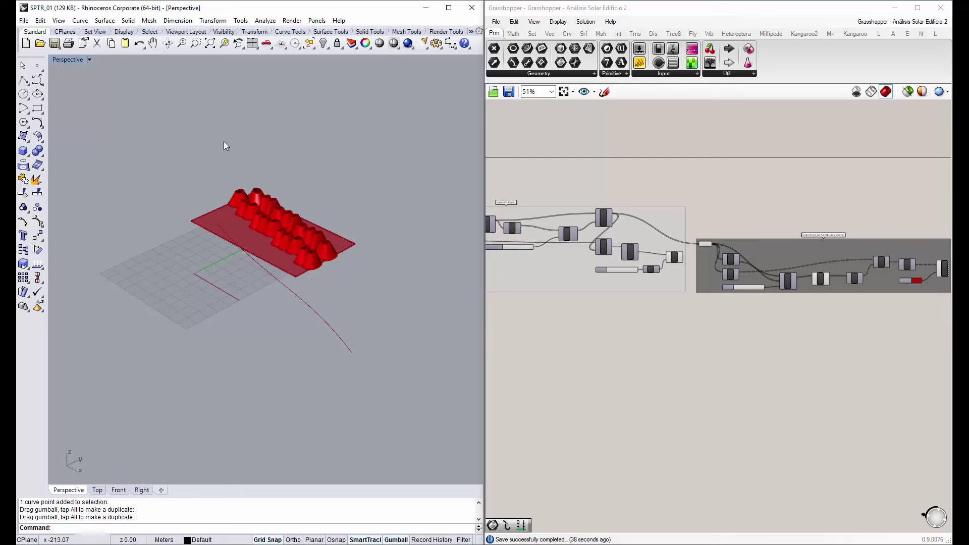
scroll(275, 277, up, 3)
mouse_move(292, 252)
right_down()
mouse_move(298, 205)
mouse_move(216, 263)
right_up()
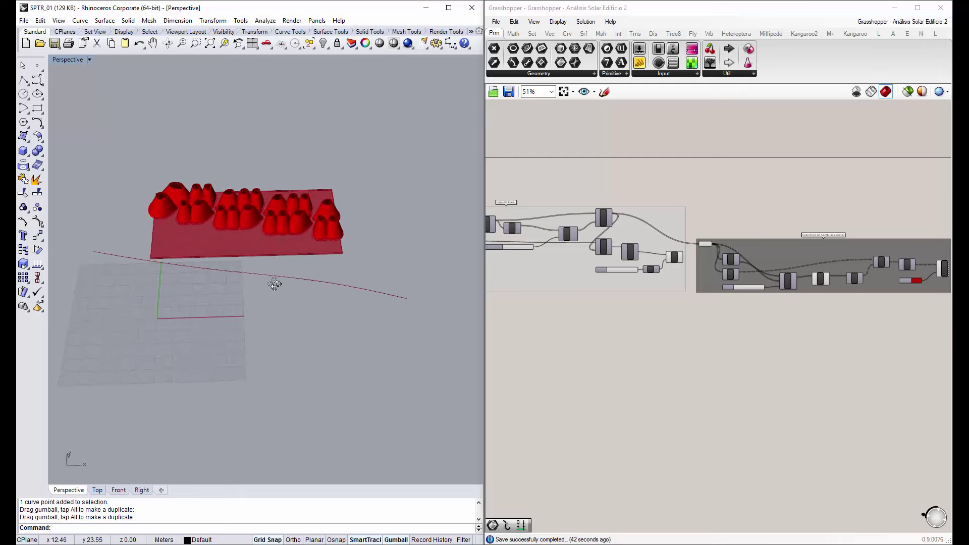
double_click(68, 60)
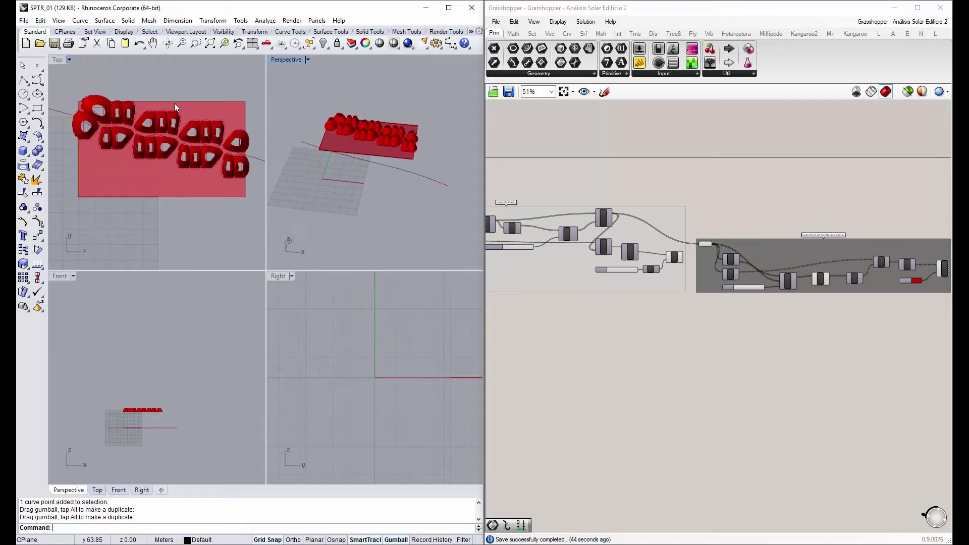
double_click(57, 60)
scroll(289, 181, down, 5)
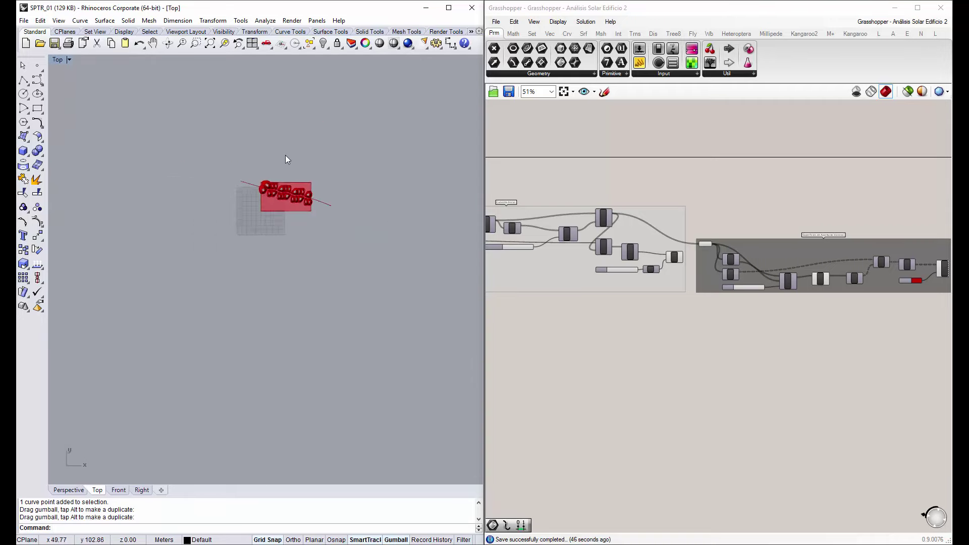
scroll(307, 222, up, 4)
scroll(286, 284, up, 2)
scroll(287, 303, down, 2)
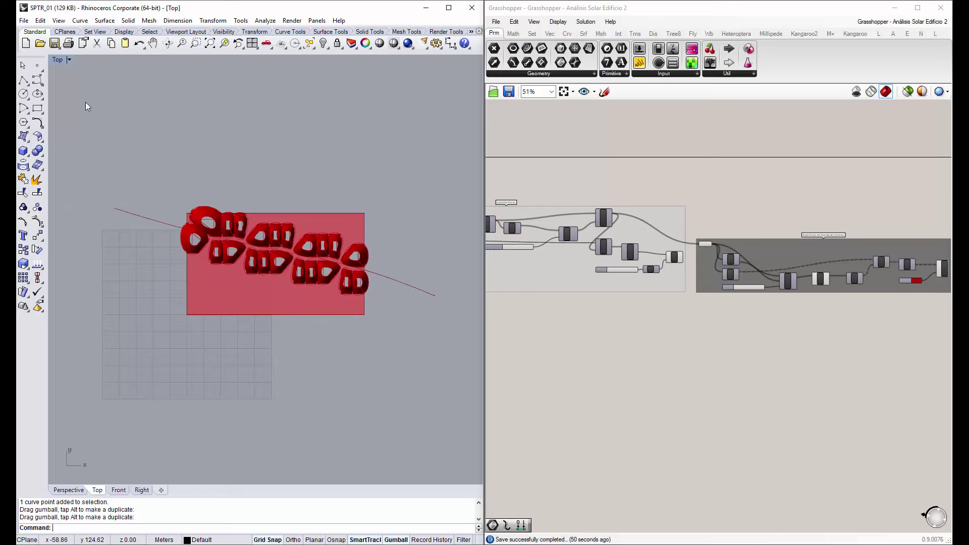
Draw a 180-degree arc centred left of the slab, with a horizontal start point to its right
click(23, 109)
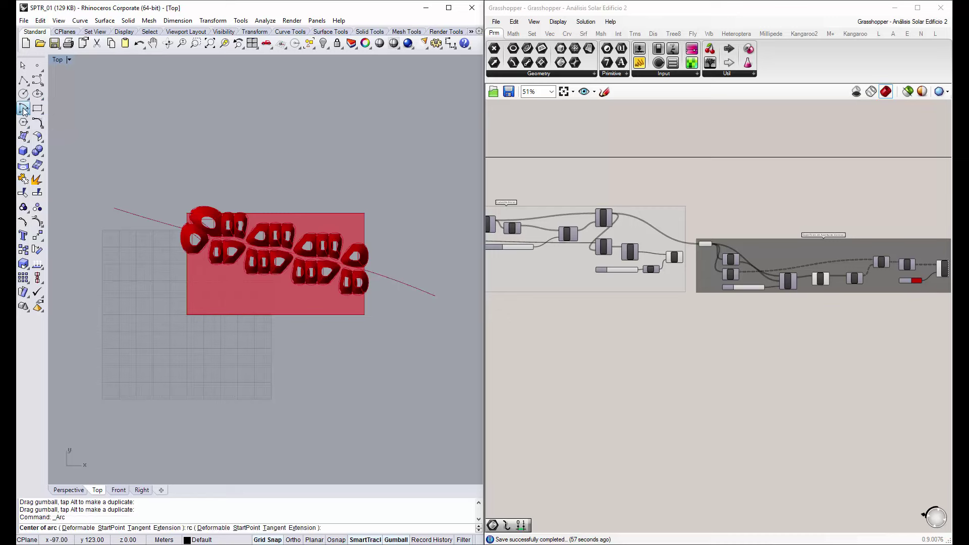
click(120, 316)
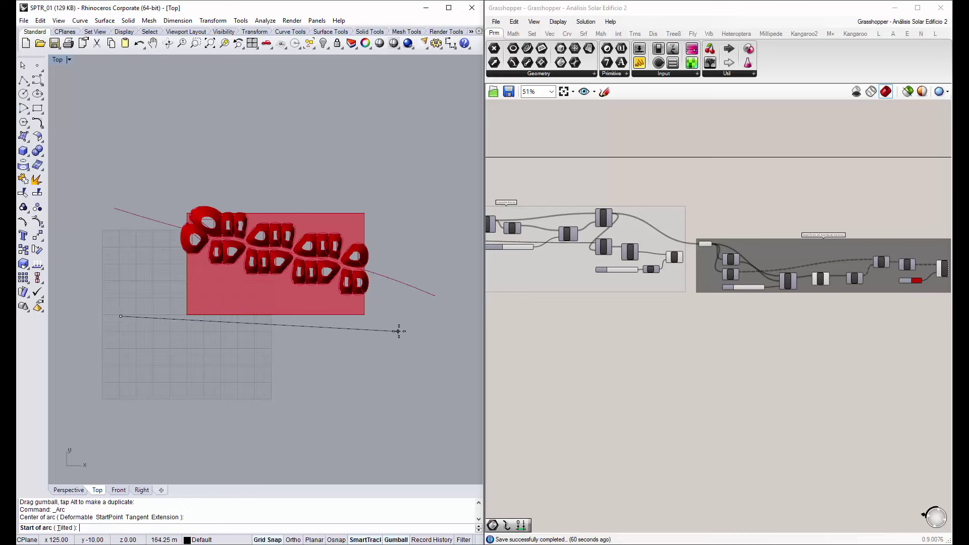
key(F8)
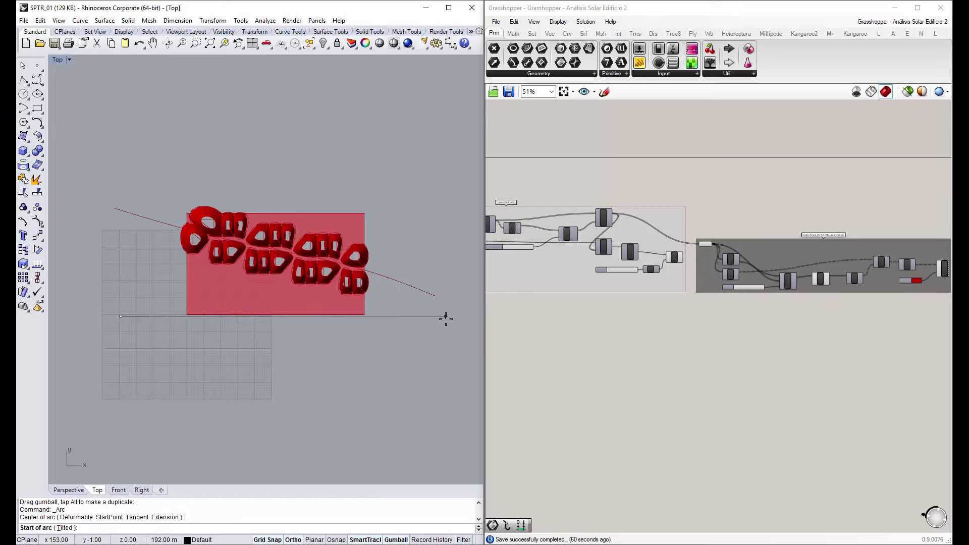
click(445, 317)
key(F8)
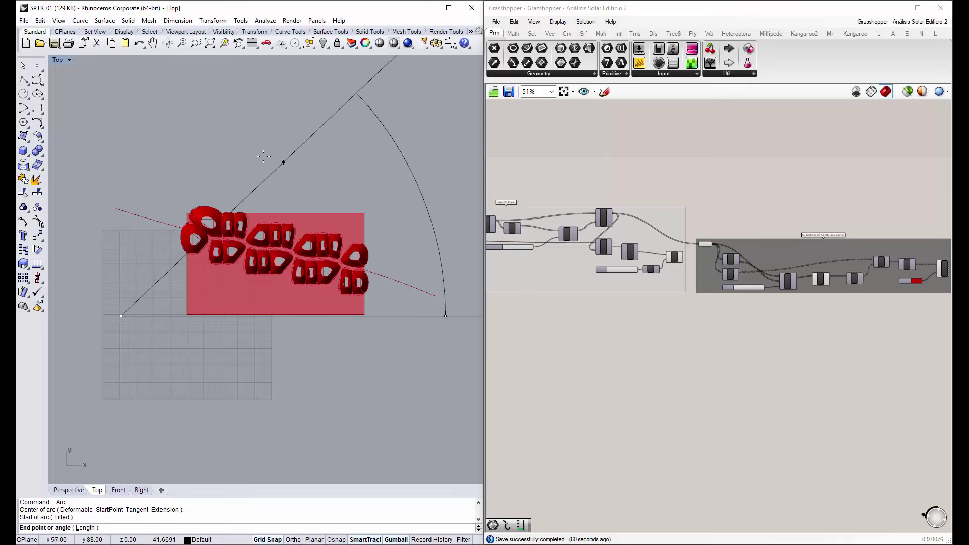
scroll(332, 167, down, 5)
text(180)
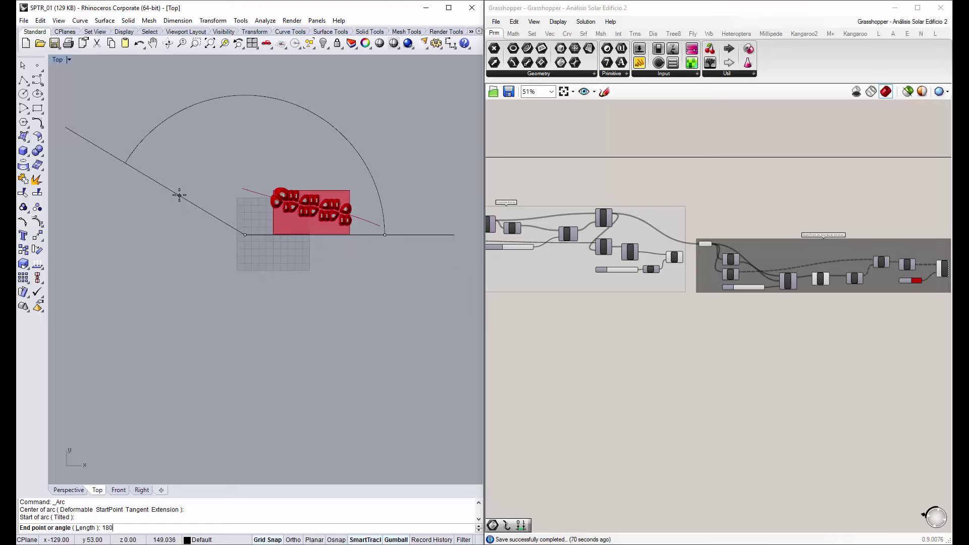
key(Return)
scroll(355, 198, down, 2)
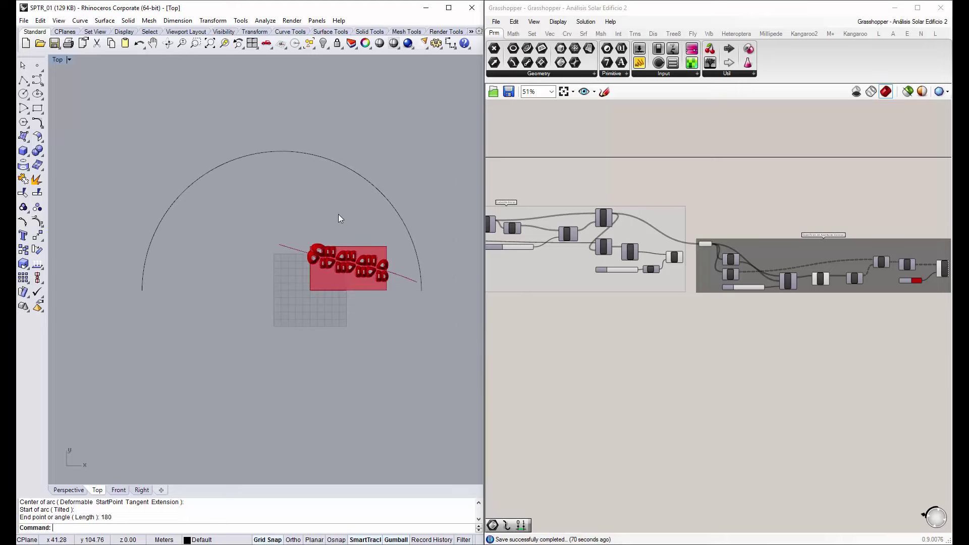
scroll(338, 214, up, 2)
Move the arc toward the slab in plan, then switch to a full-size Perspective view
click(307, 138)
scroll(247, 185, down, 2)
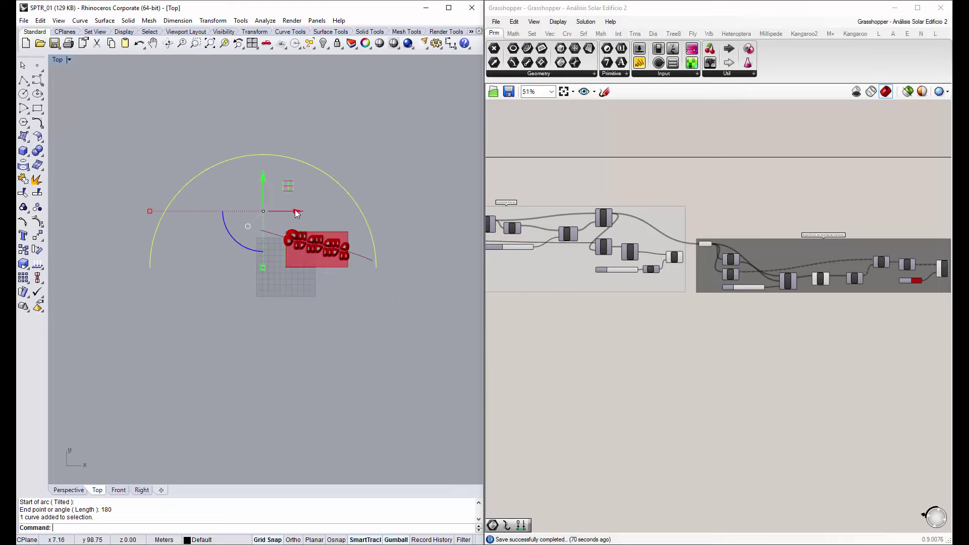
drag(295, 209, 352, 218)
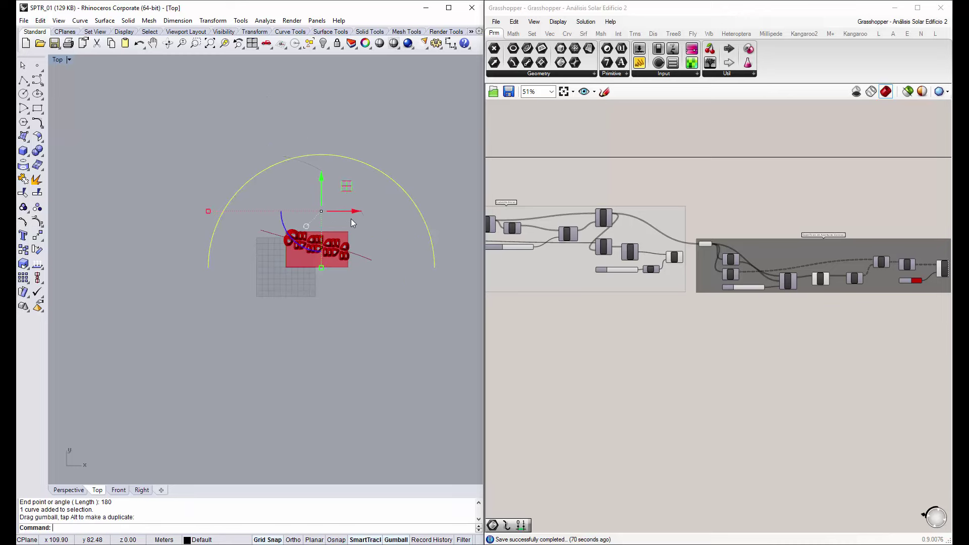
scroll(311, 215, up, 2)
scroll(323, 222, up, 1)
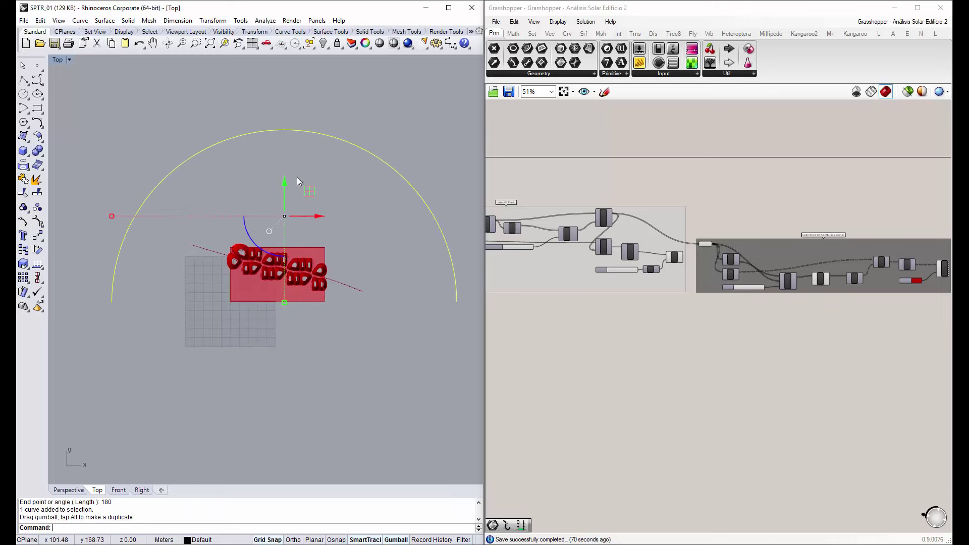
click(58, 62)
double_click(59, 62)
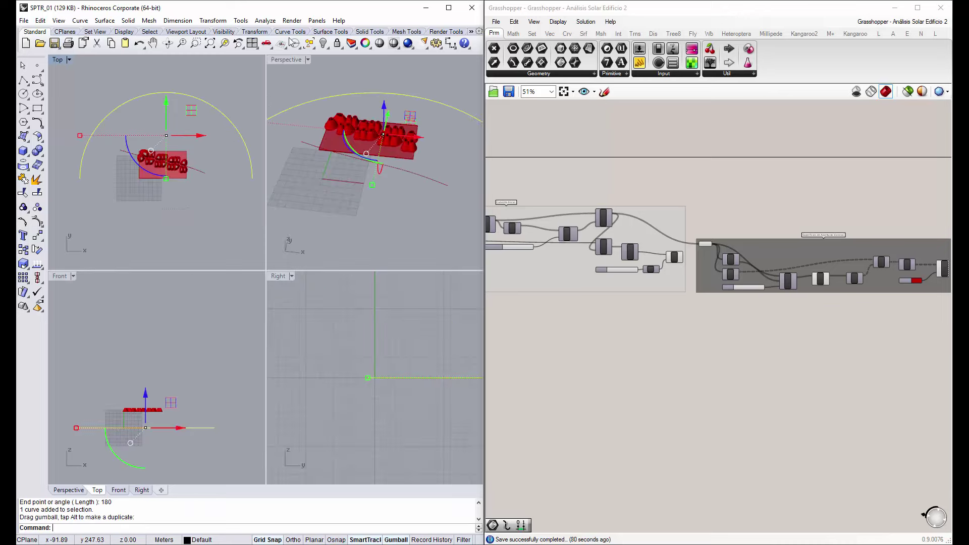
double_click(283, 60)
scroll(262, 241, down, 2)
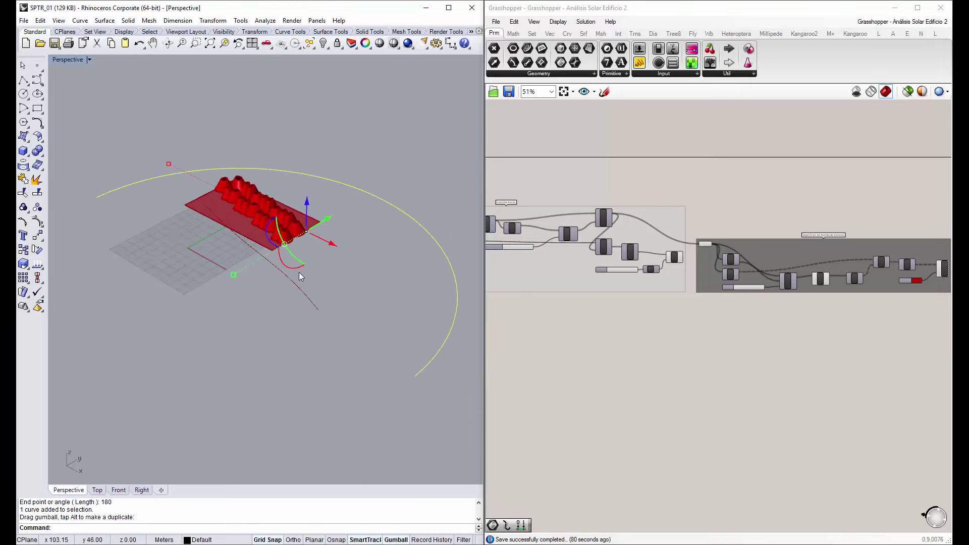
right_drag(269, 233, 283, 238)
Rotate the arc 90 degrees so it stands upright over the site
click(304, 281)
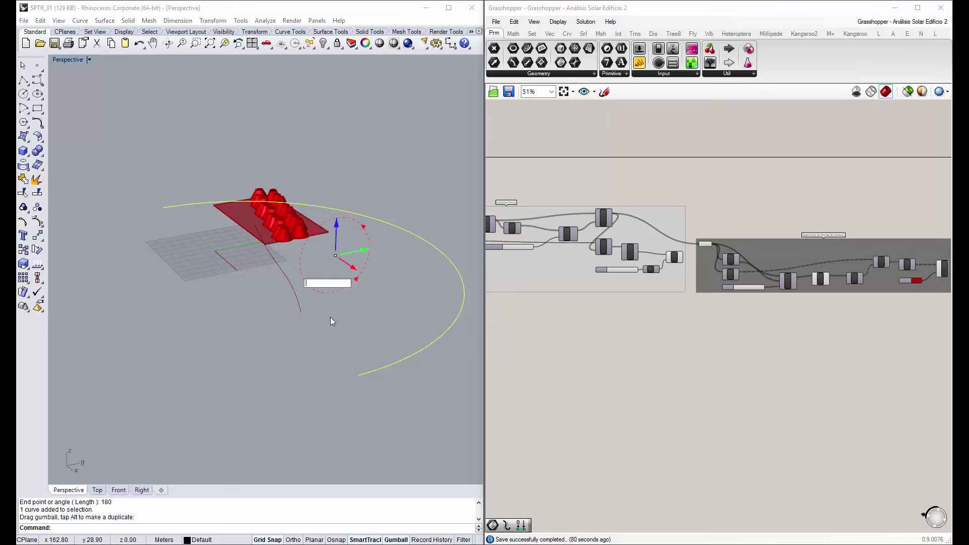
text(90)
key(Return)
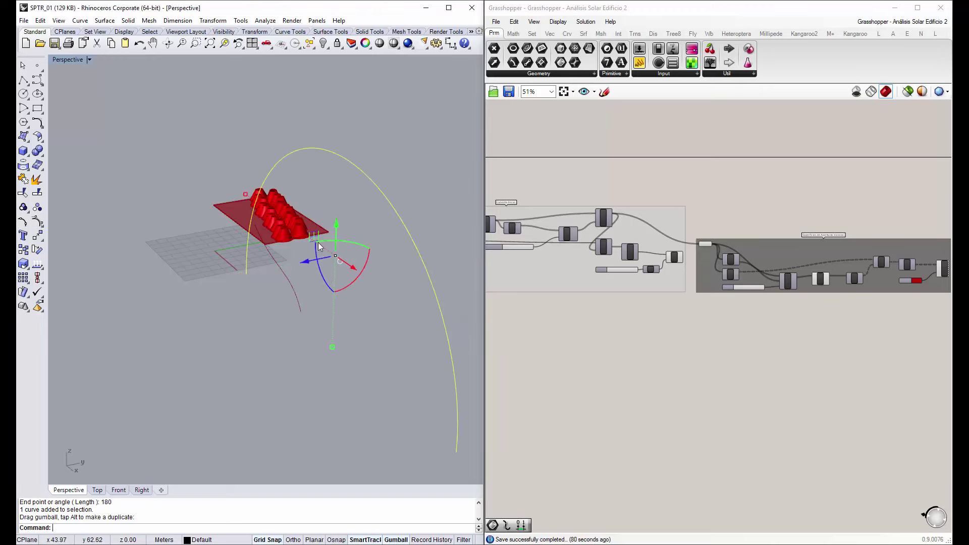
right_drag(333, 282, 82, 69)
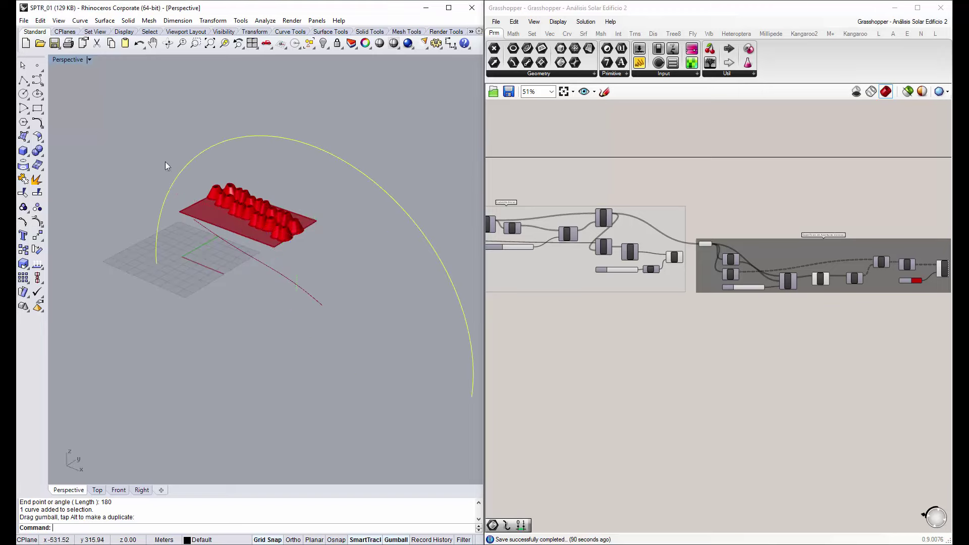
In the Front view, raise the upright arc above the slab and centre it
double_click(59, 59)
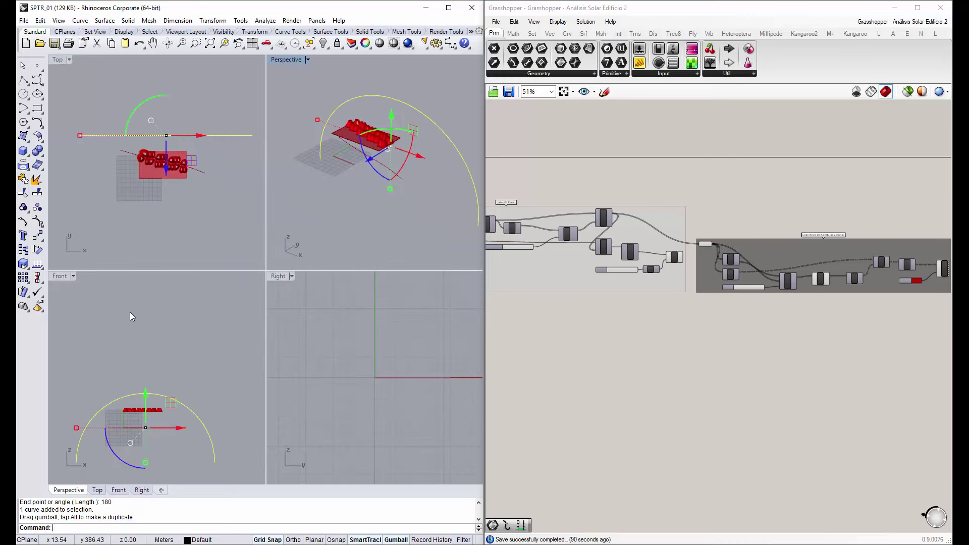
double_click(60, 277)
scroll(252, 290, up, 2)
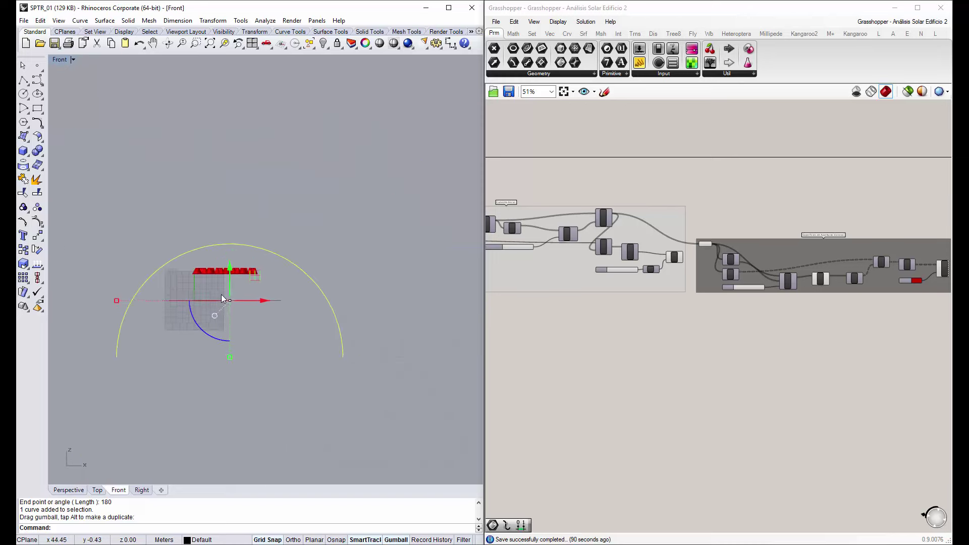
scroll(227, 293, up, 2)
drag(233, 287, 234, 207)
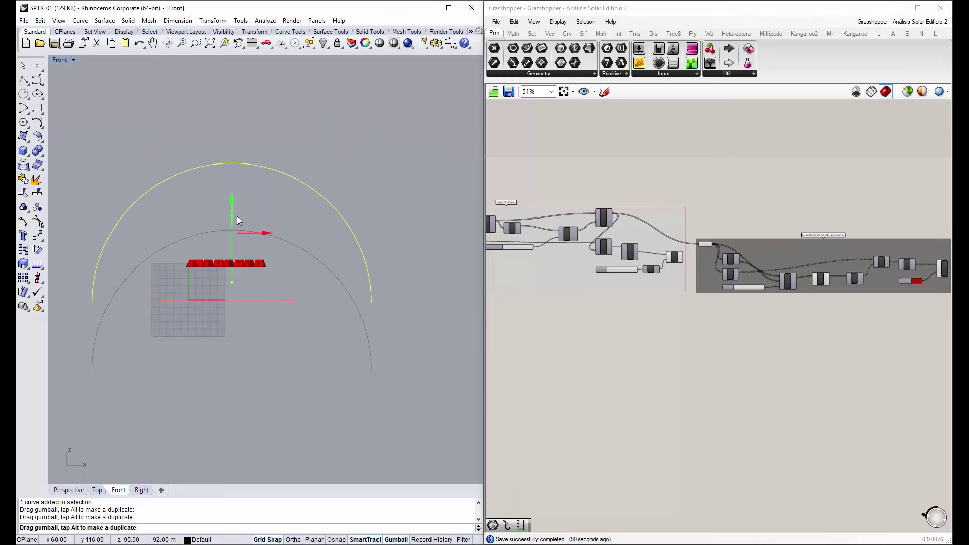
scroll(186, 334, up, 1)
scroll(187, 334, down, 1)
scroll(144, 310, up, 1)
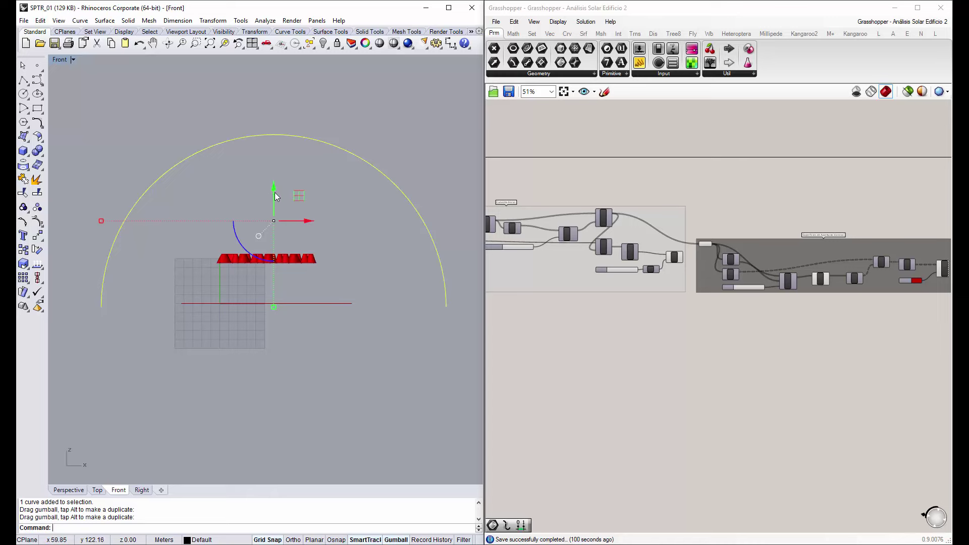
drag(275, 196, 275, 195)
click(298, 376)
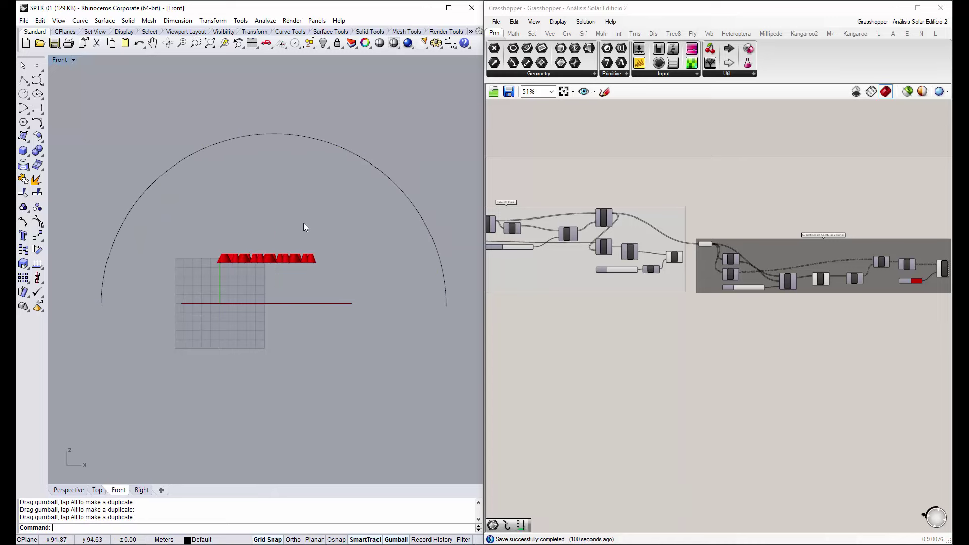
Inspect the arc in 3D, then move it down across the slab in the Top view
double_click(60, 60)
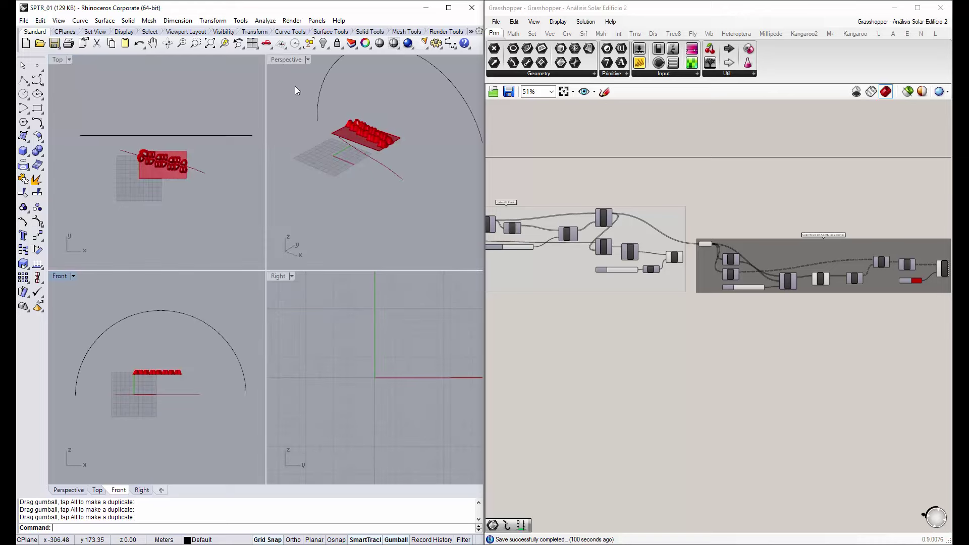
double_click(283, 60)
click(275, 132)
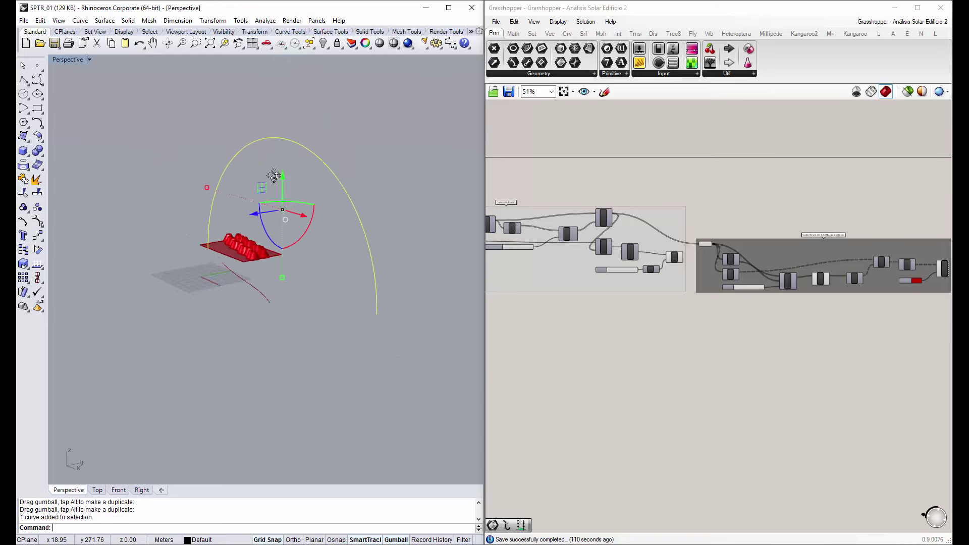
right_drag(275, 133, 165, 183)
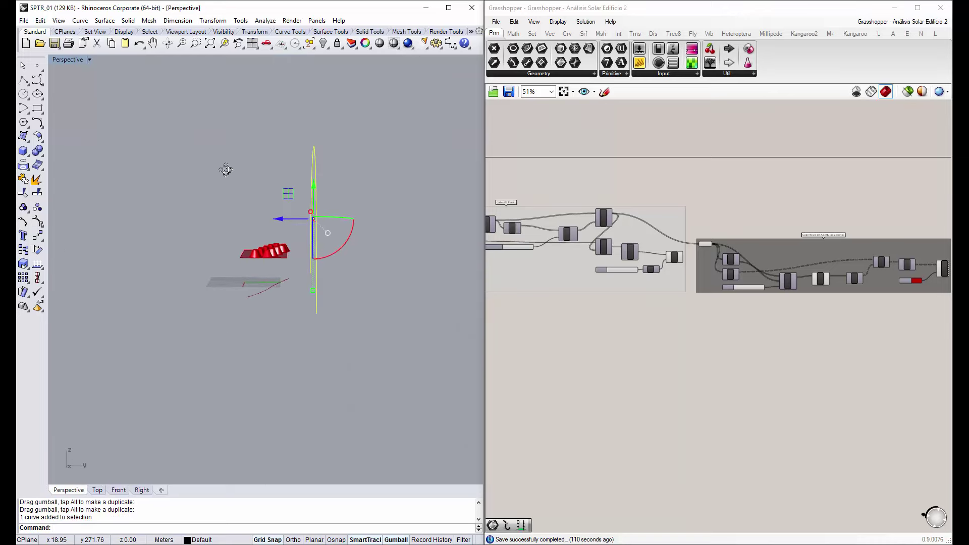
double_click(64, 61)
click(57, 62)
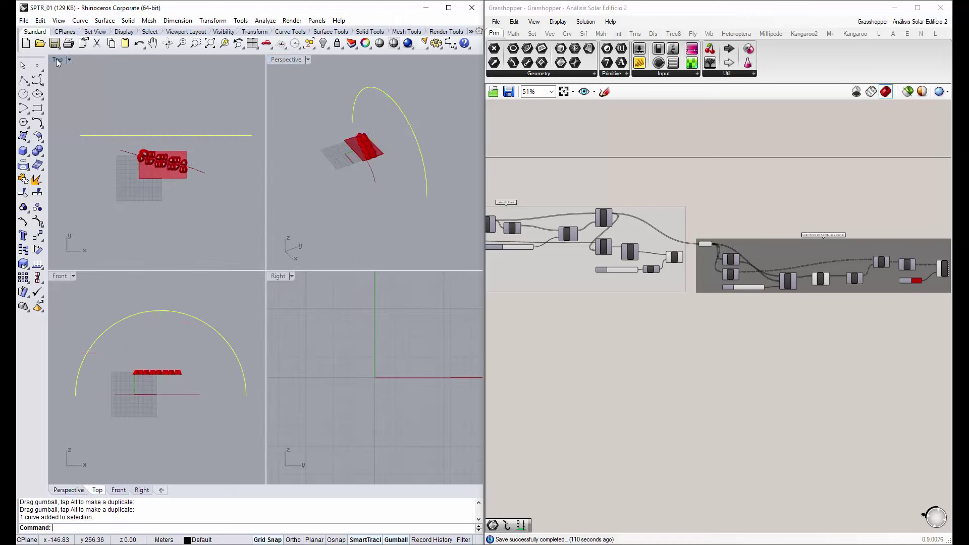
double_click(57, 61)
drag(280, 204, 283, 261)
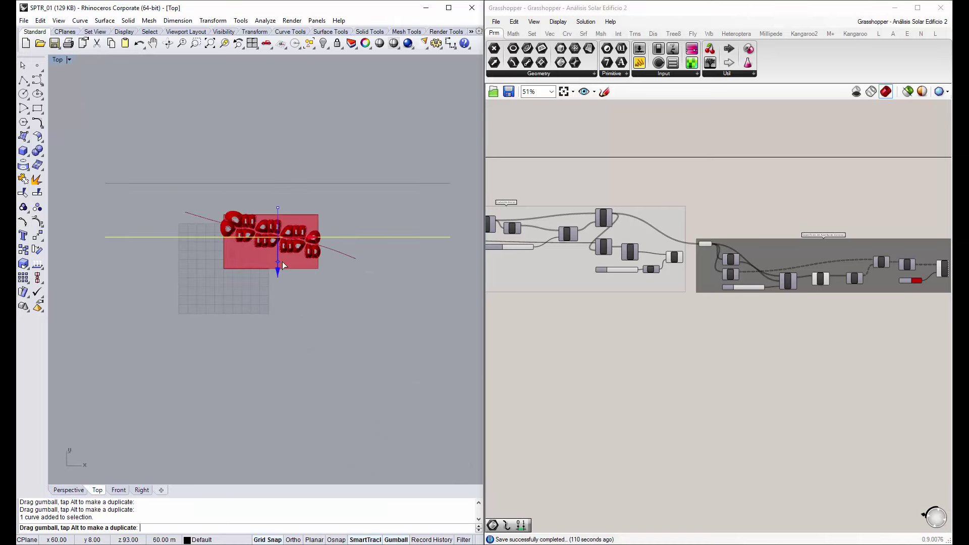
scroll(290, 235, up, 2)
scroll(320, 216, up, 4)
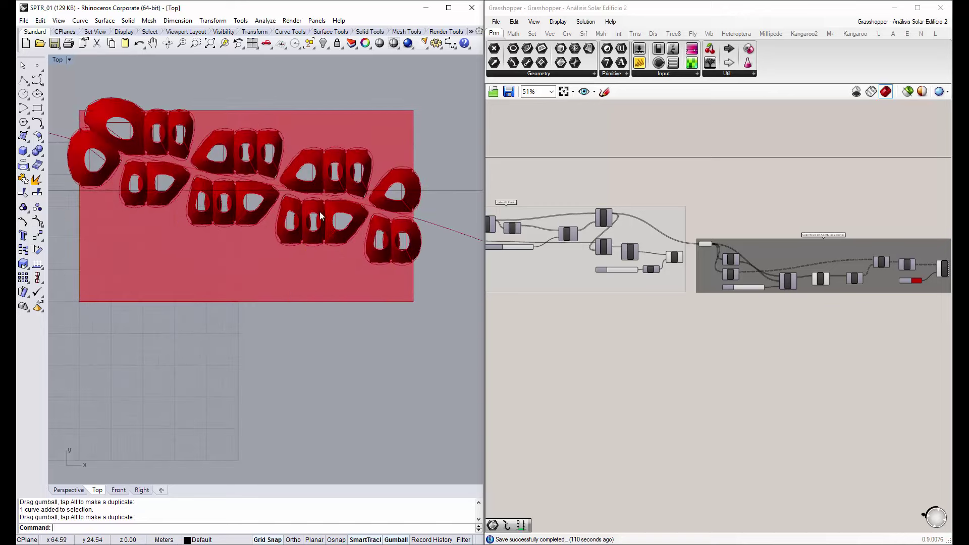
scroll(348, 219, down, 3)
scroll(348, 220, up, 2)
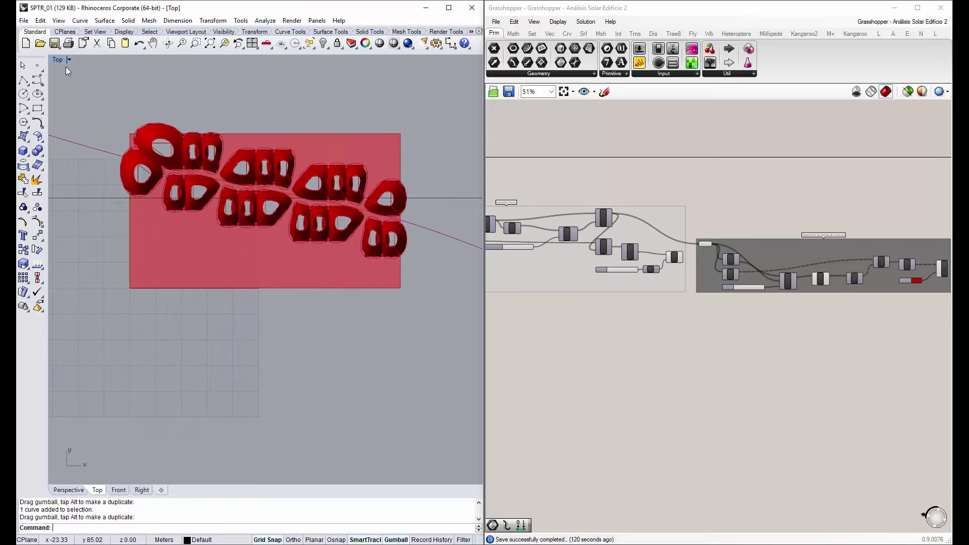
Return to a full-size Perspective view and pan the Grasshopper canvas left
double_click(58, 60)
double_click(285, 59)
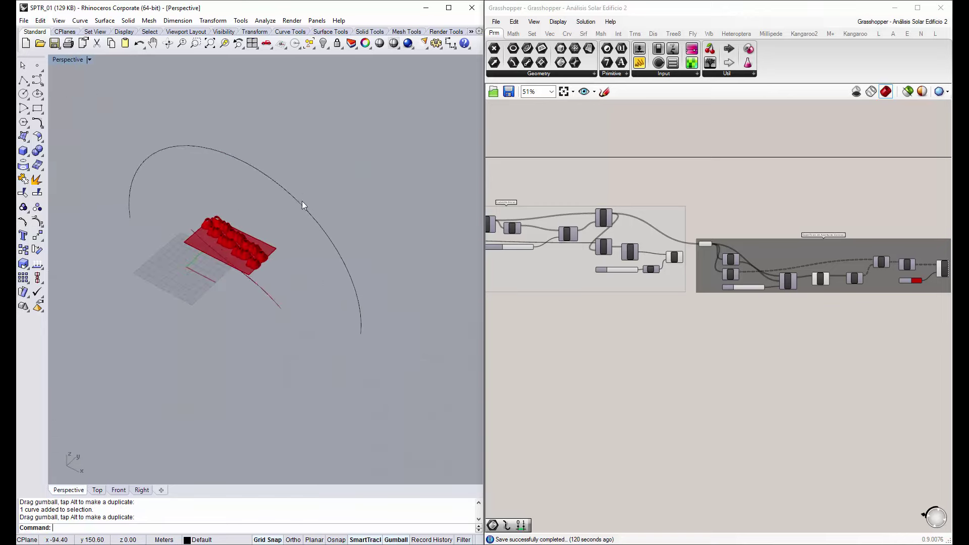
scroll(231, 248, up, 2)
scroll(242, 165, up, 2)
scroll(253, 260, down, 3)
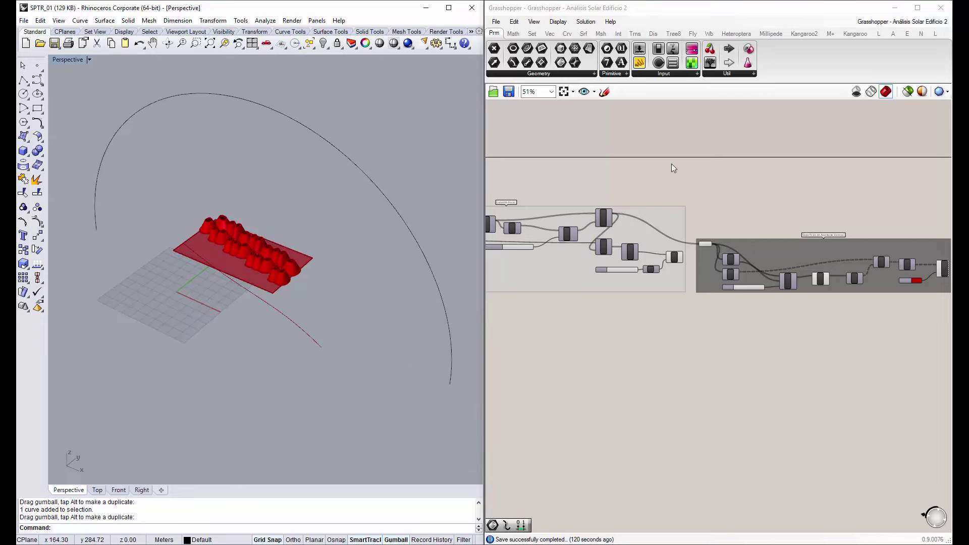
right_drag(767, 186, 623, 177)
scroll(641, 203, up, 2)
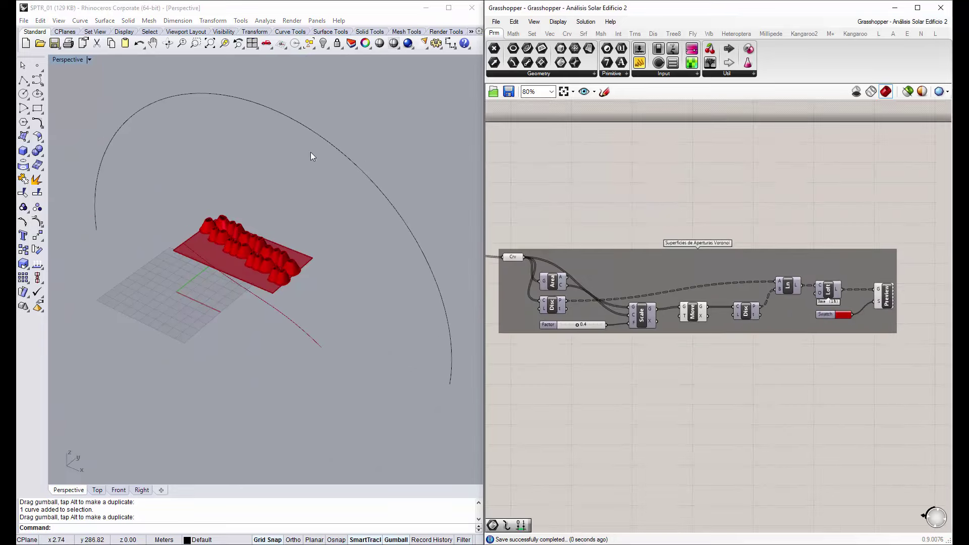
Save the Rhino model and pan the Grasshopper canvas to the definition's left side
click(55, 44)
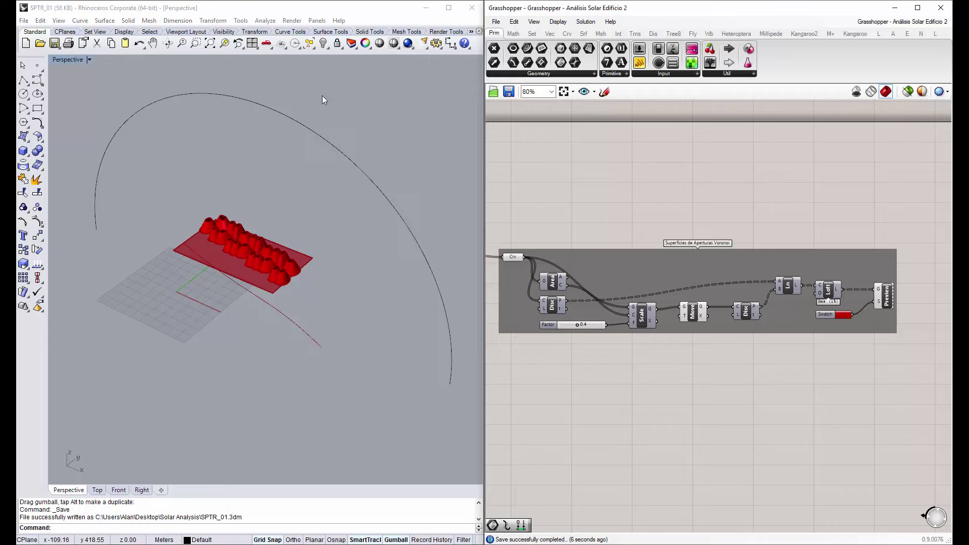
click(347, 153)
right_drag(553, 177, 630, 192)
click(425, 156)
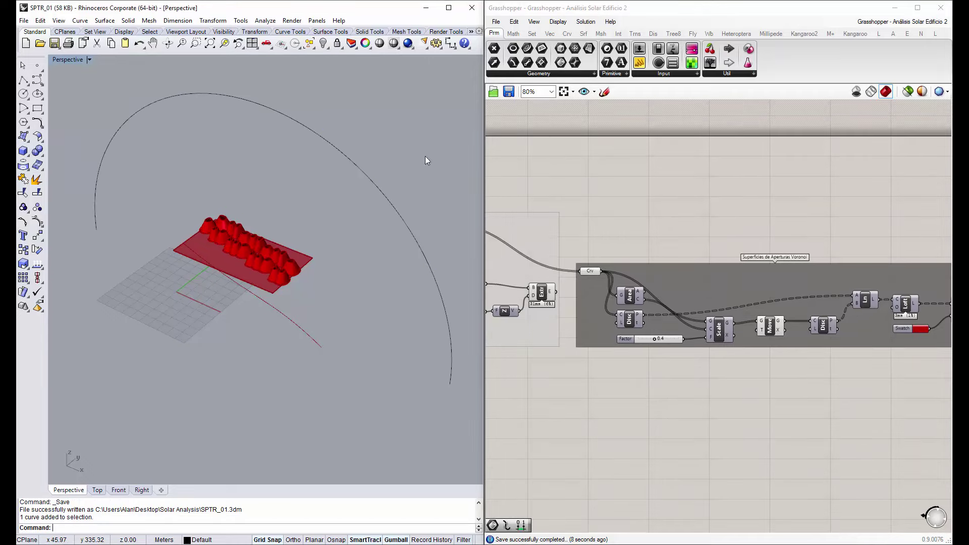
Add a Curve parameter via 'crv' search and set it to reference the upright arc
double_click(638, 186)
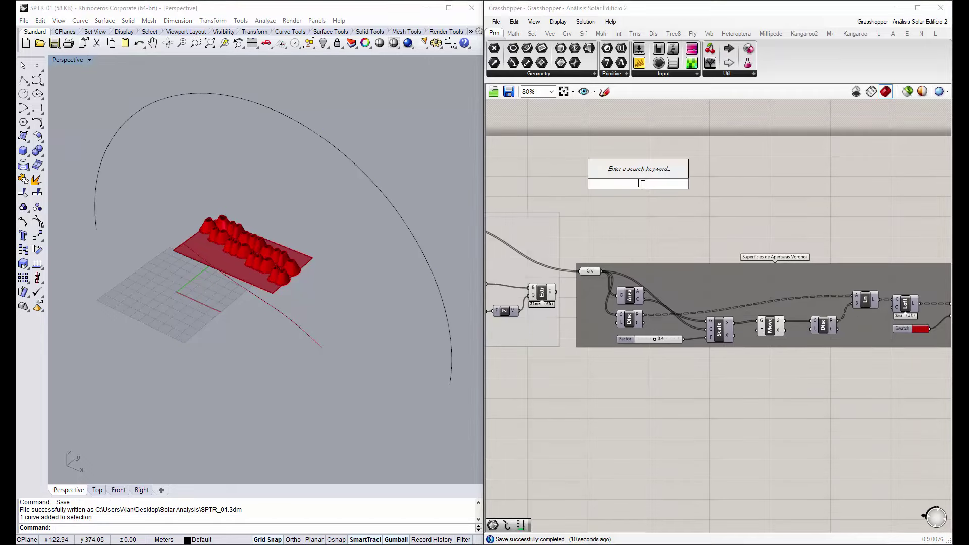
text(crv)
key(Return)
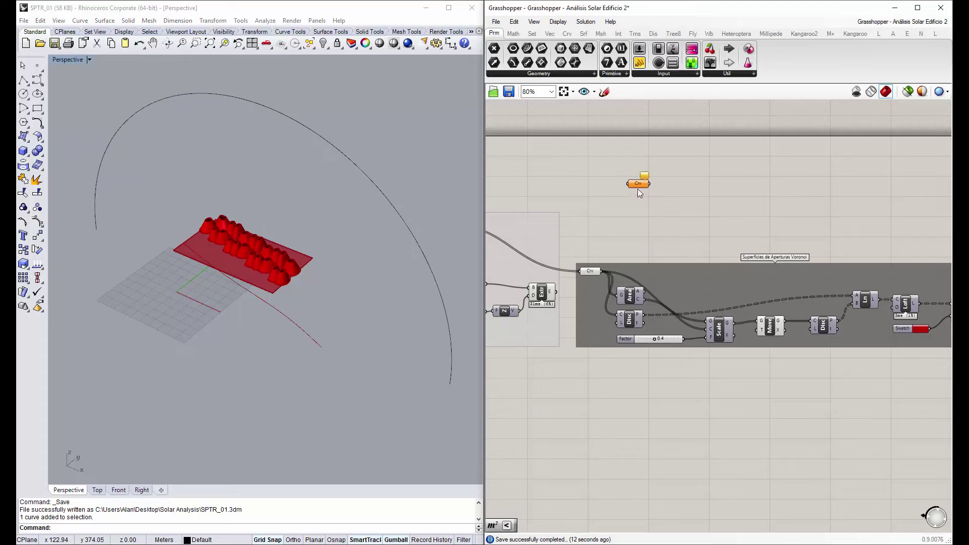
right_click(631, 178)
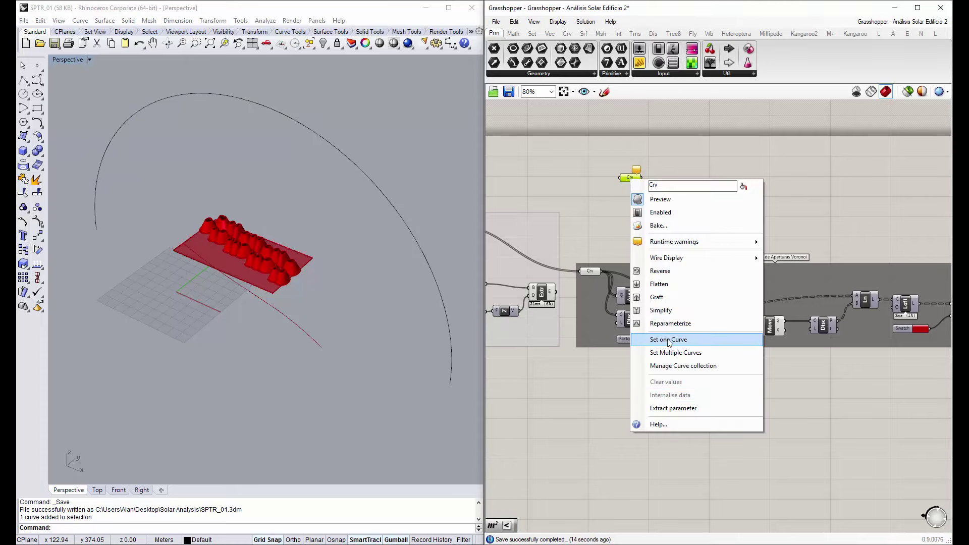
click(669, 339)
click(378, 190)
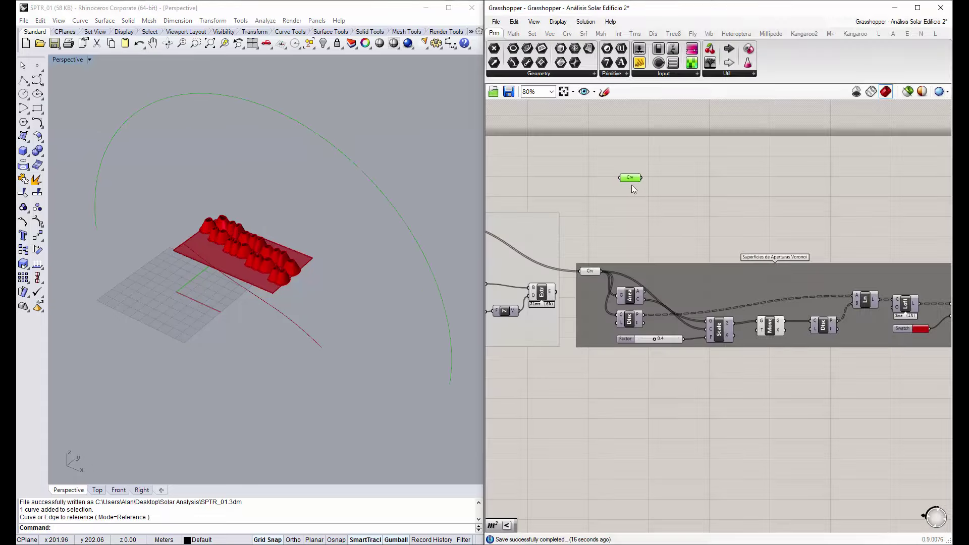
right_drag(454, 225, 363, 214)
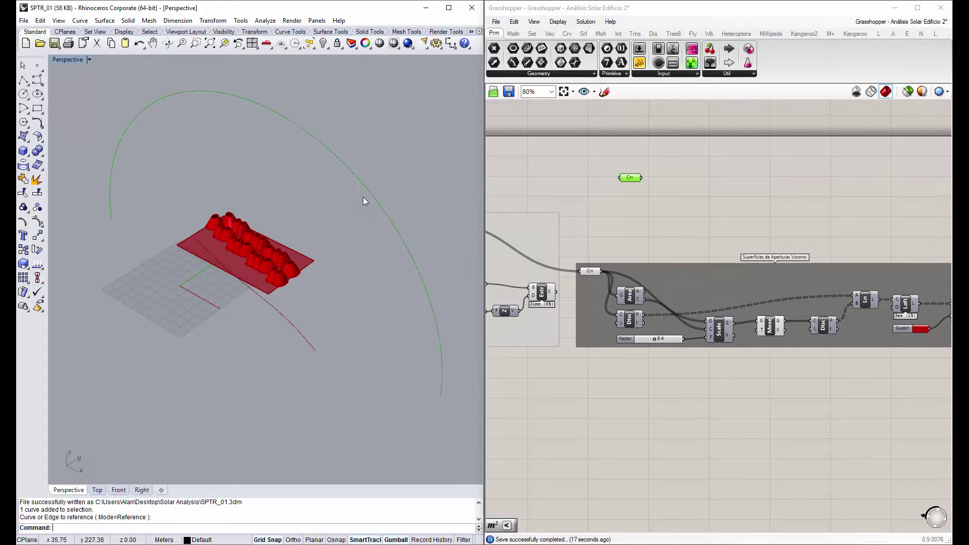
click(600, 218)
scroll(634, 198, up, 2)
Rename the curve parameter to 'Camino o Ruta del Sol'
right_click(630, 166)
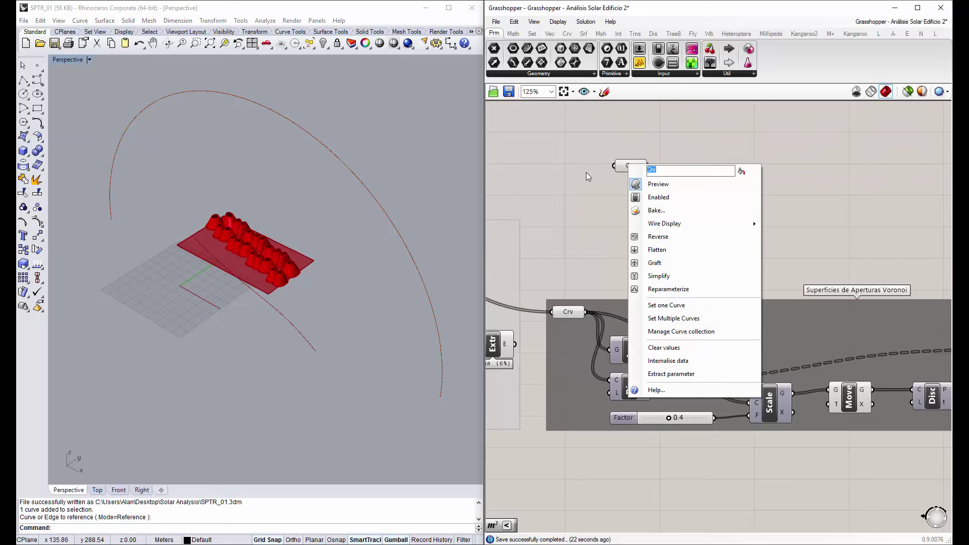
text(Camn)
key(BackSpace)
text(ino o R)
text(uta del Sol)
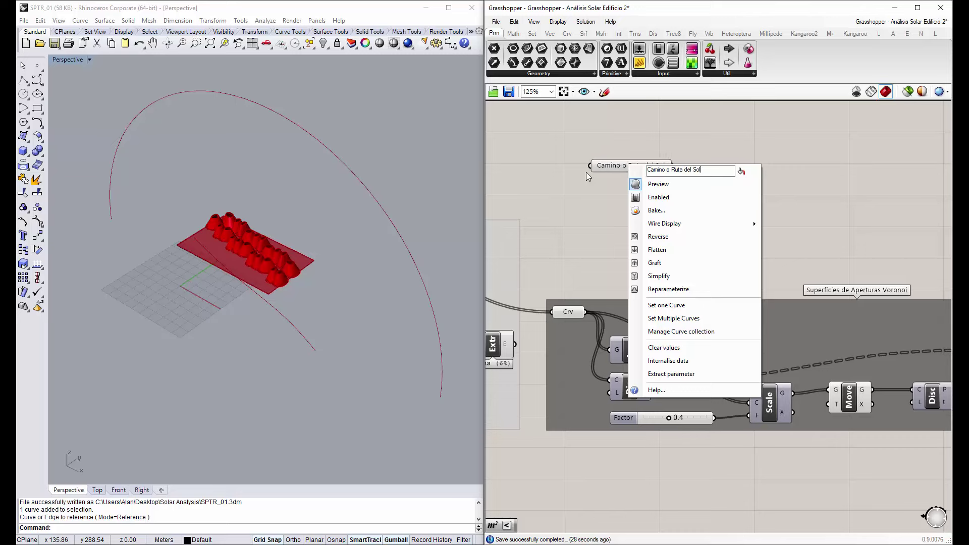
key(Return)
drag(611, 168, 594, 174)
click(600, 192)
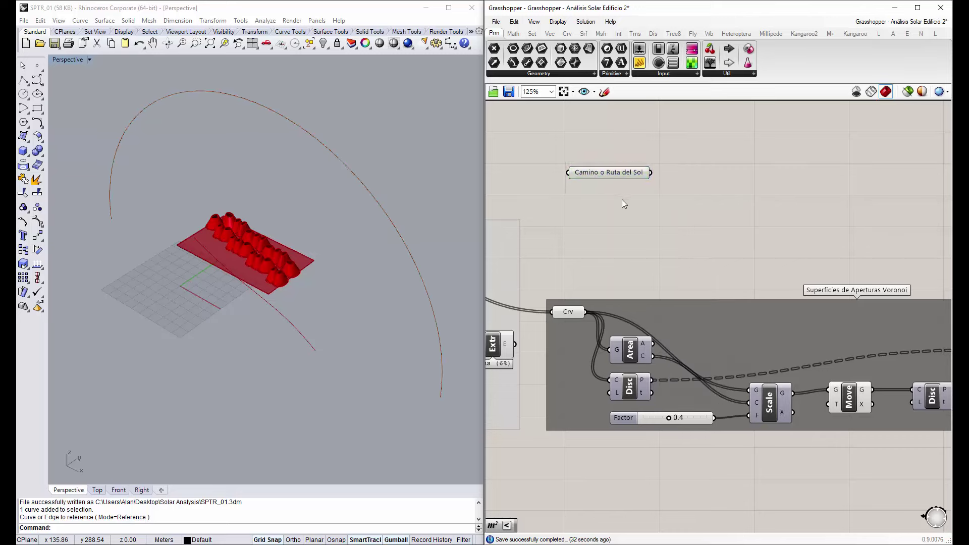
right_drag(346, 276, 328, 265)
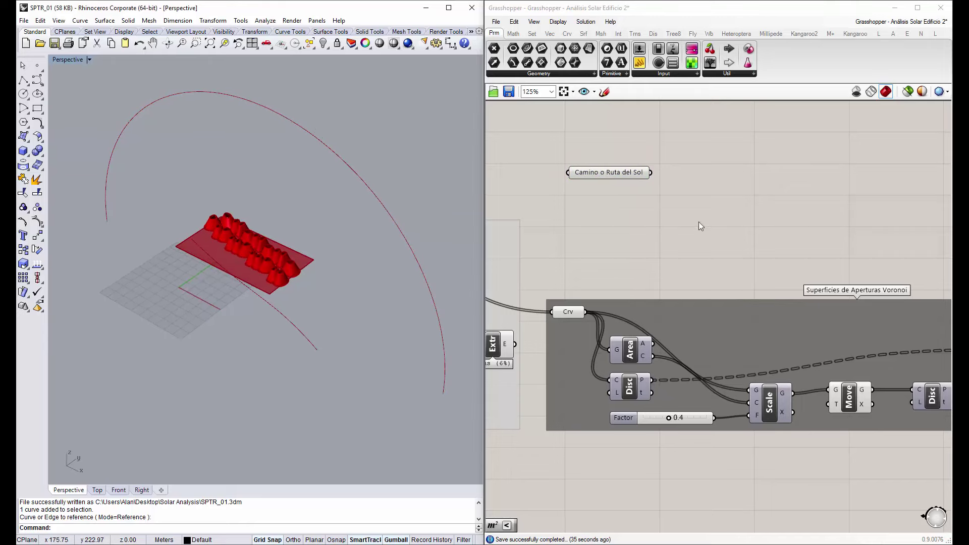
Add an Evaluate Curve component and feed the sun-path curve into its C input
double_click(698, 185)
text(eva)
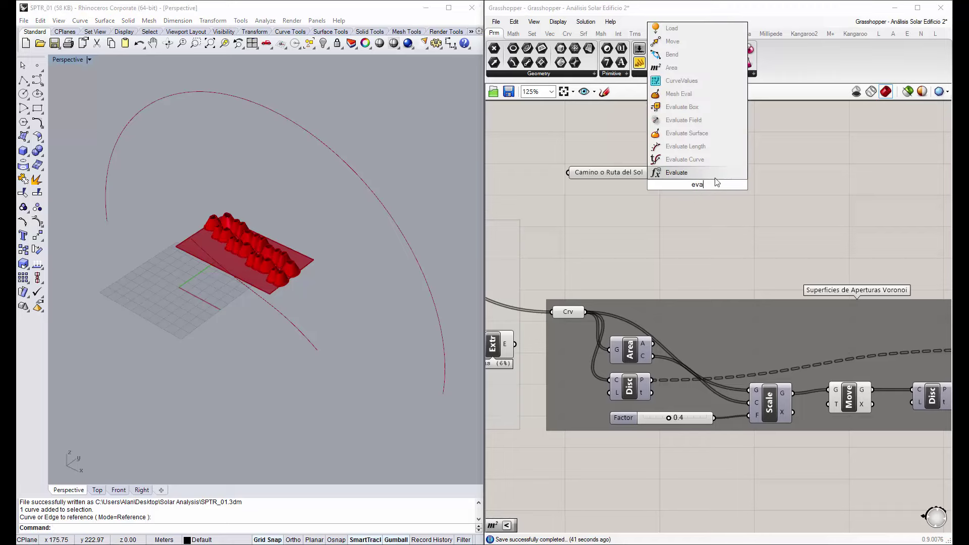
click(689, 159)
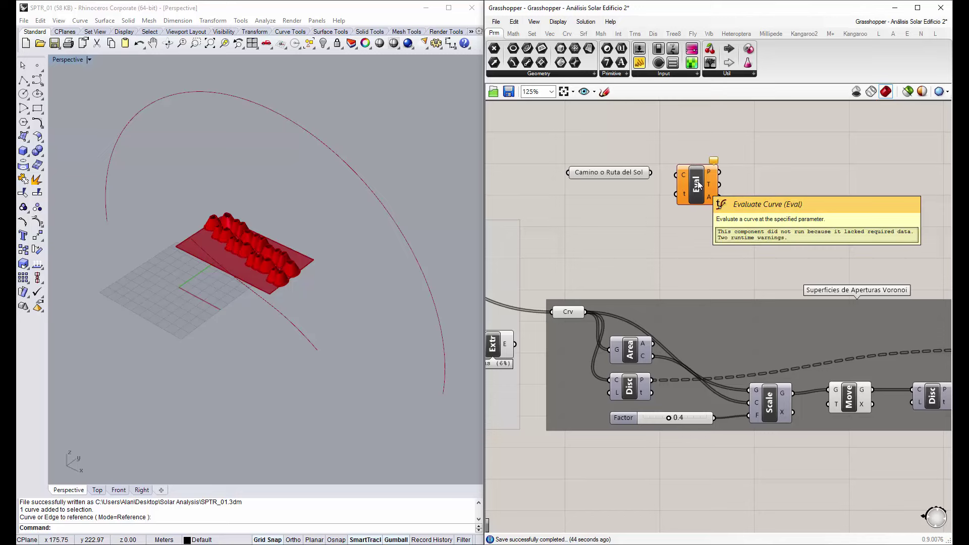
drag(701, 183, 775, 184)
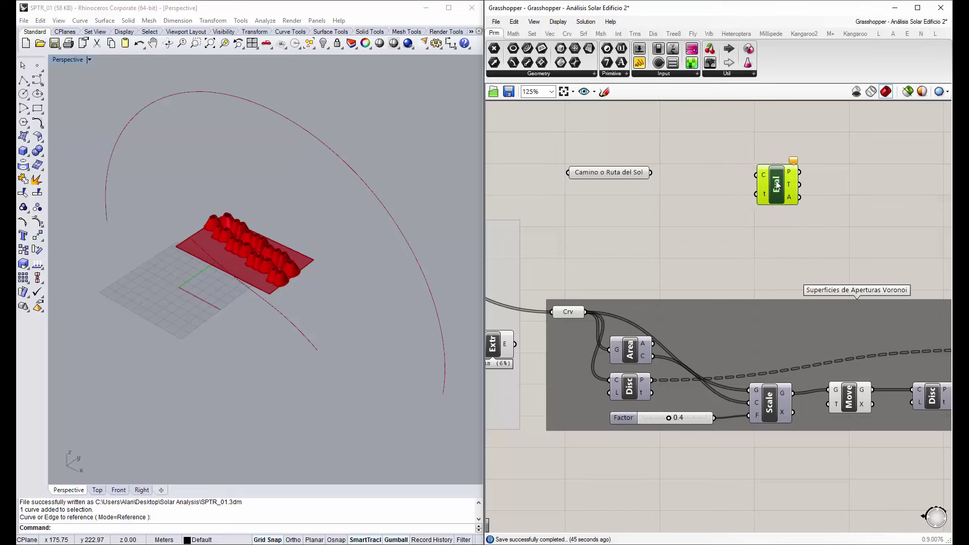
click(642, 175)
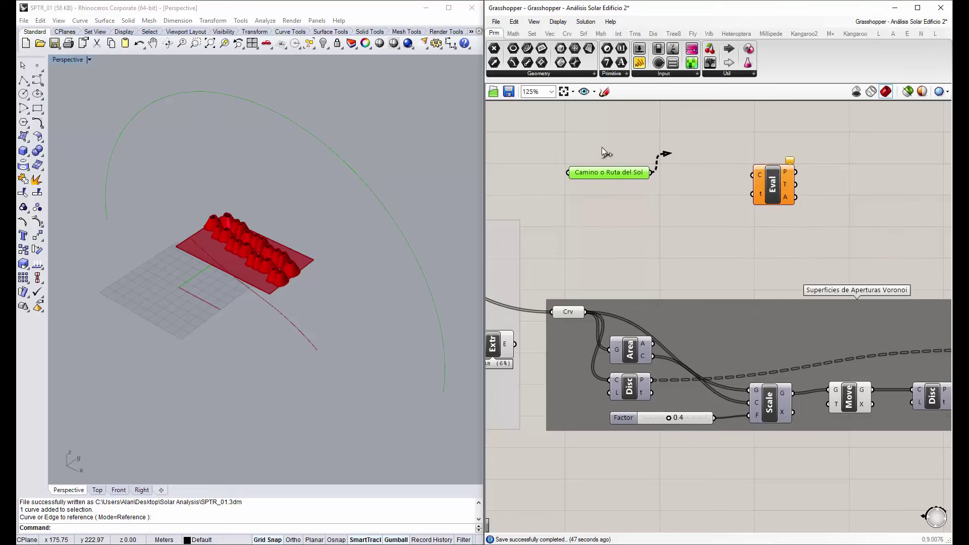
drag(602, 147, 758, 175)
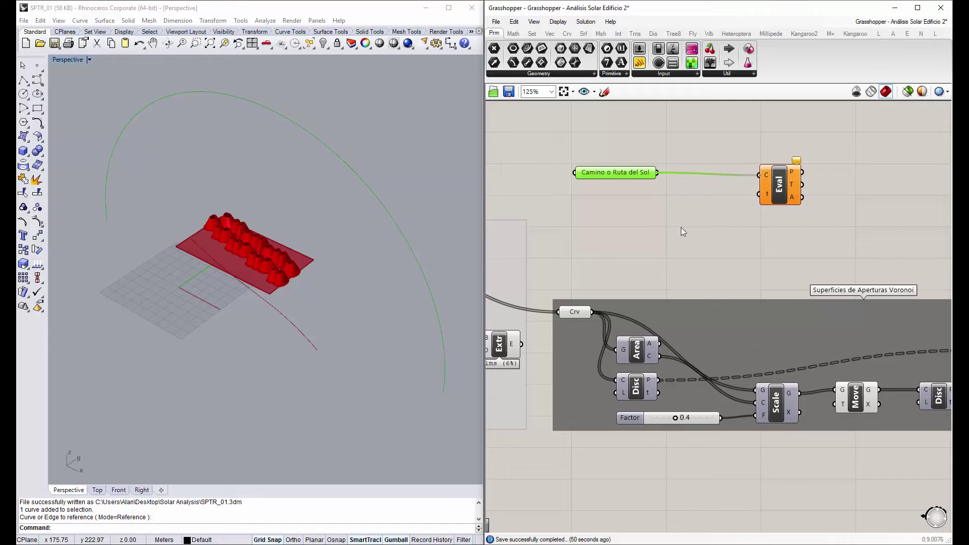
right_drag(326, 232, 374, 238)
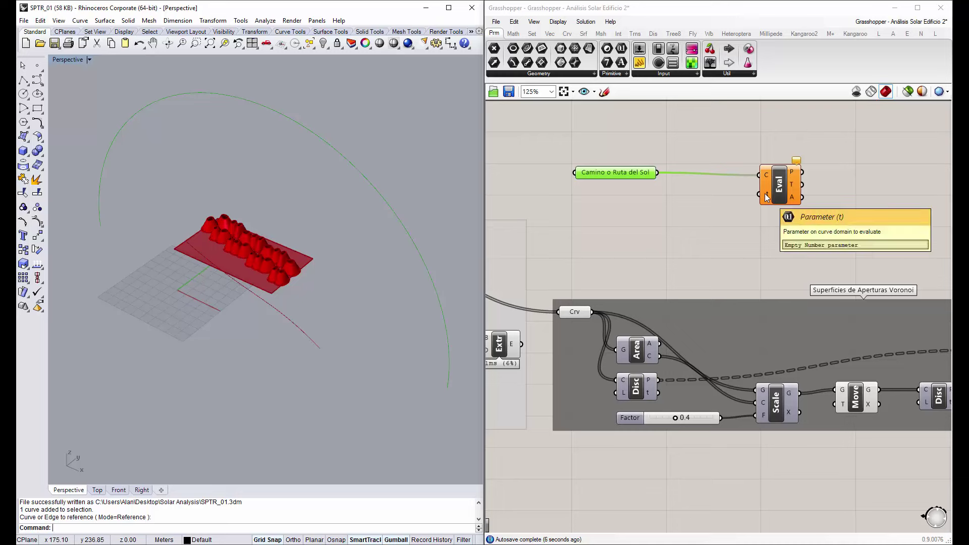
Add a 700 number slider wired to t, then lower it to place the point along the arc
double_click(611, 202)
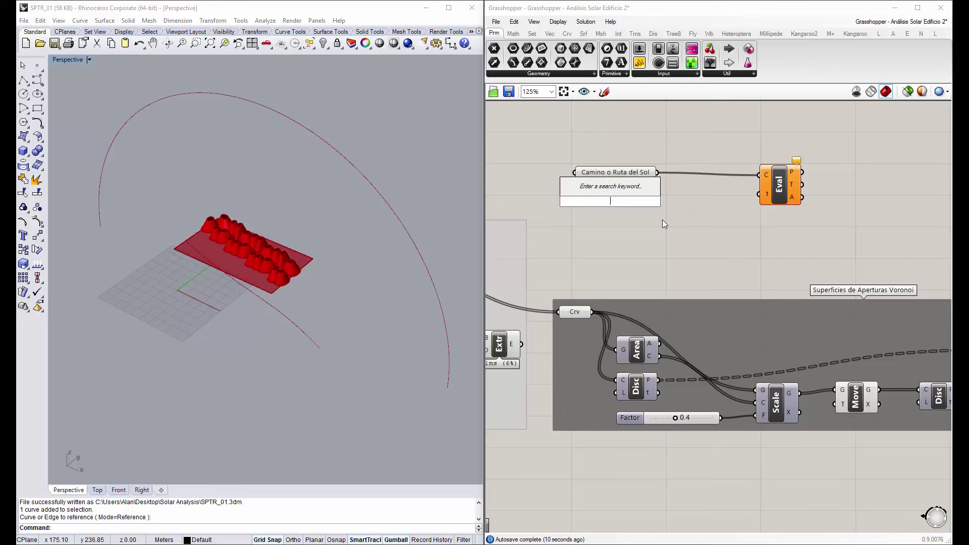
text(700)
key(Return)
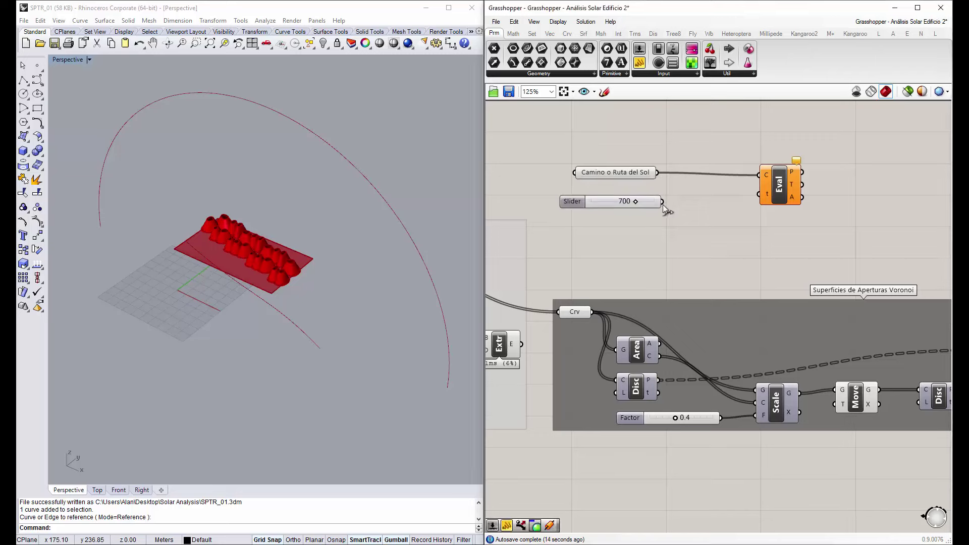
drag(662, 202, 759, 194)
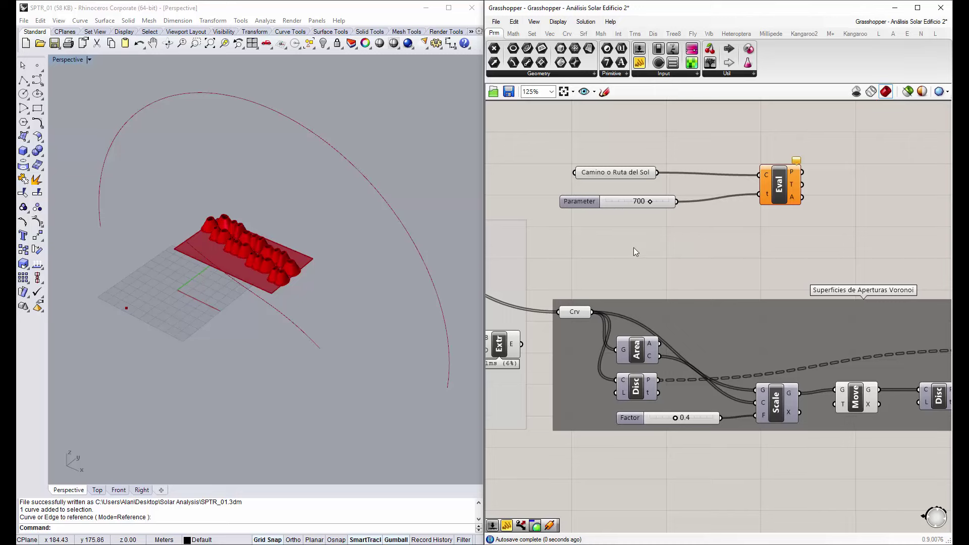
drag(577, 203, 592, 199)
drag(665, 198, 634, 198)
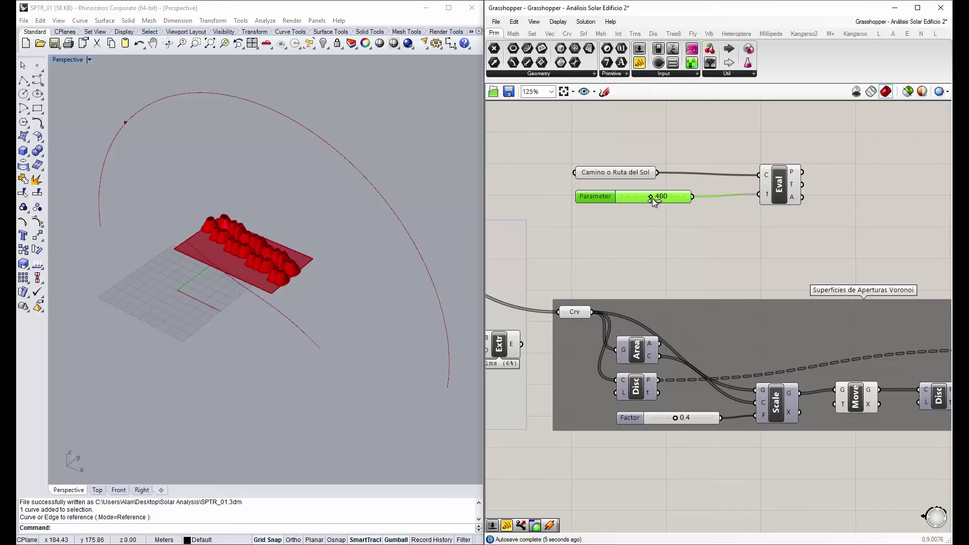
Slide the sun point to 148 along the arc and rename the slider 'Movimiento del Sol'
mouse_move(652, 198)
mouse_down()
mouse_move(662, 199)
mouse_move(641, 198)
mouse_up()
drag(657, 200, 634, 199)
right_click(608, 198)
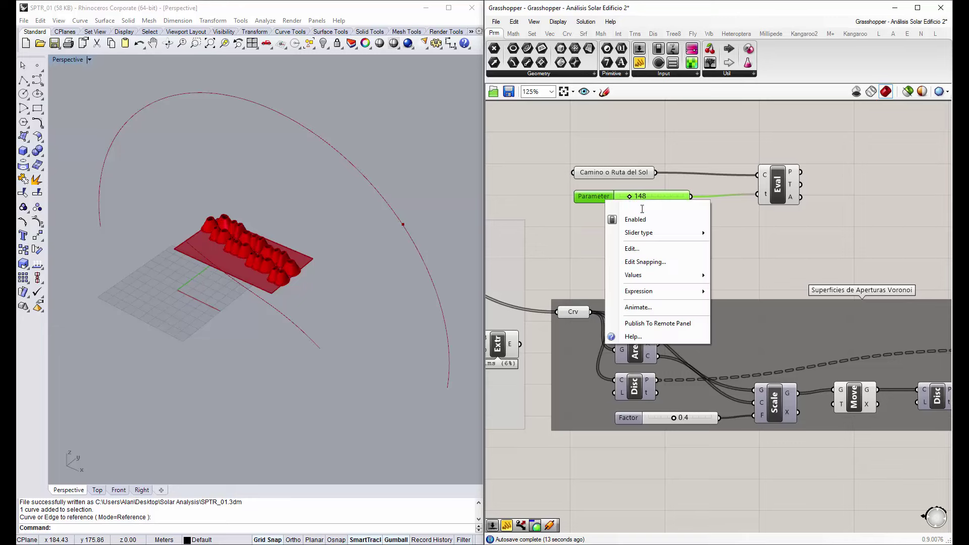
text(Mo)
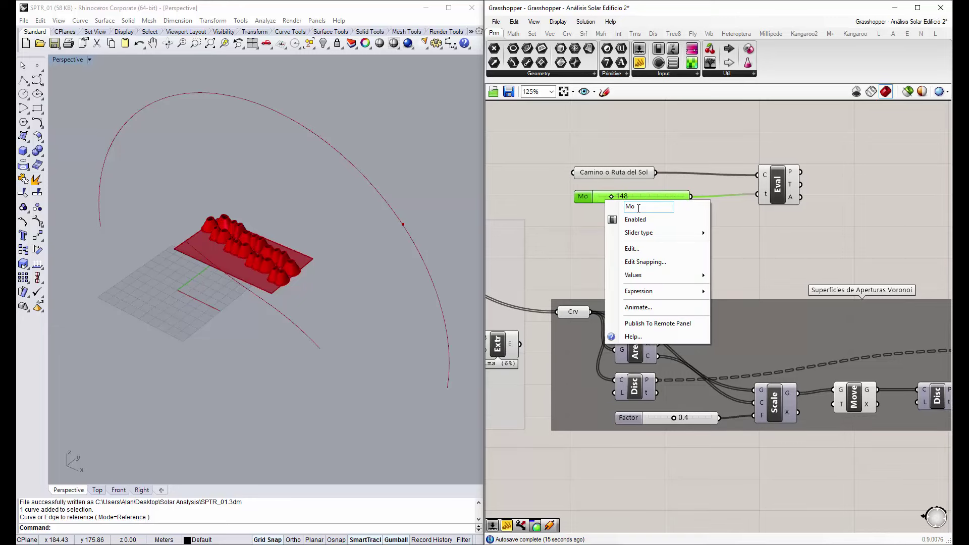
text(vimiento del S)
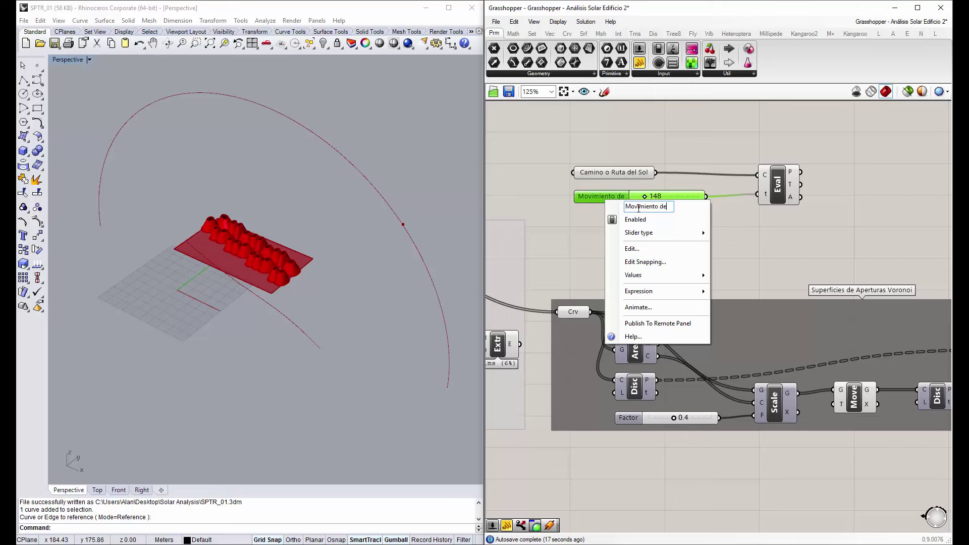
text(ol)
key(Return)
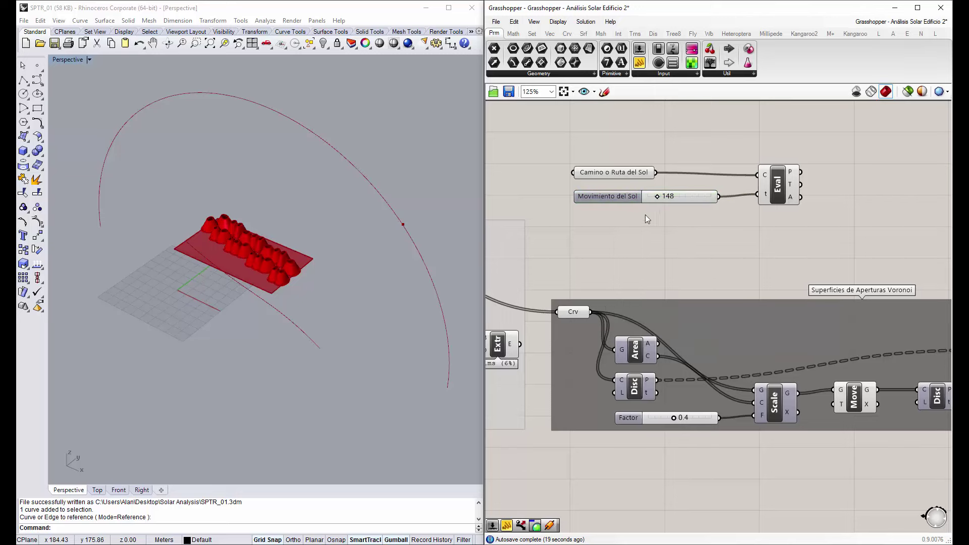
drag(641, 224, 615, 171)
click(706, 252)
click(789, 187)
click(705, 247)
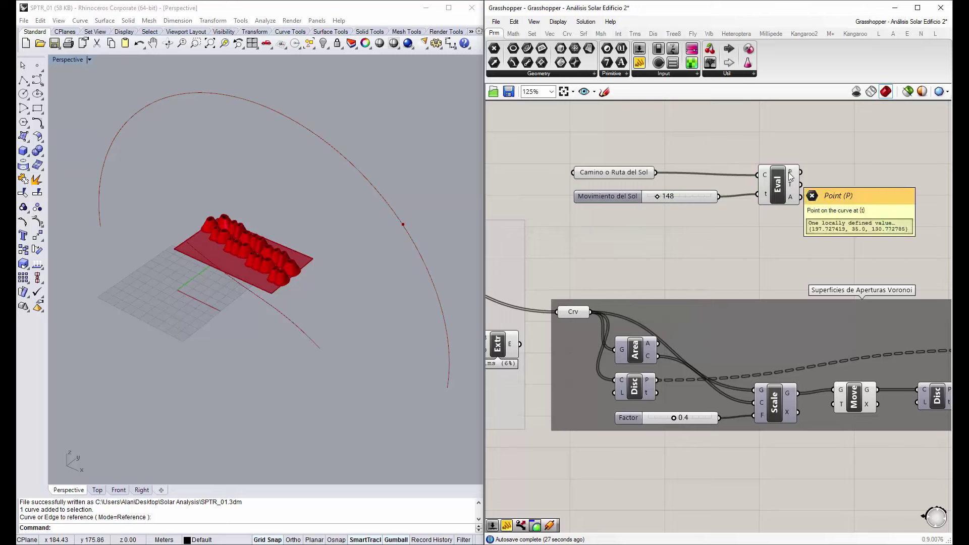
right_drag(818, 178, 771, 198)
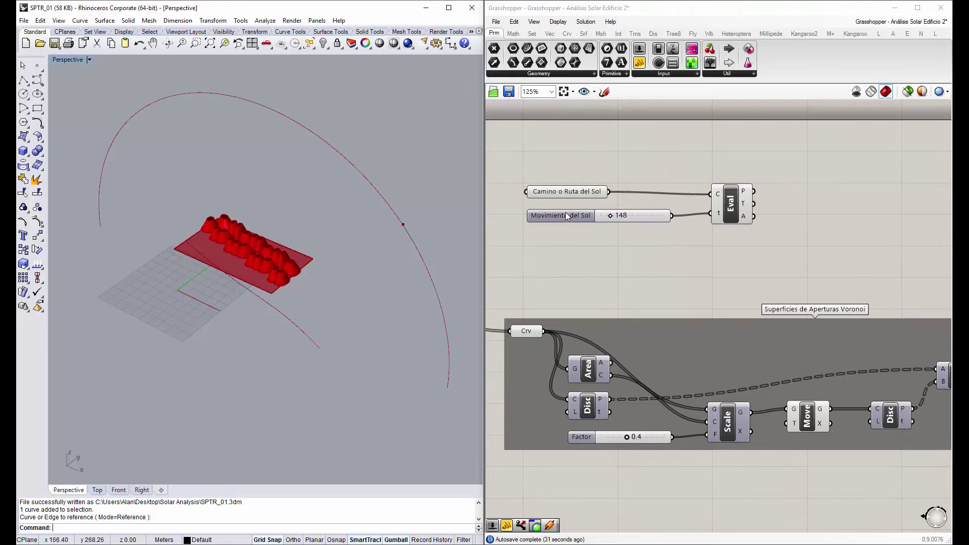
Add a Sphere component with Evaluate Curve's P output as its base point
click(799, 174)
double_click(796, 169)
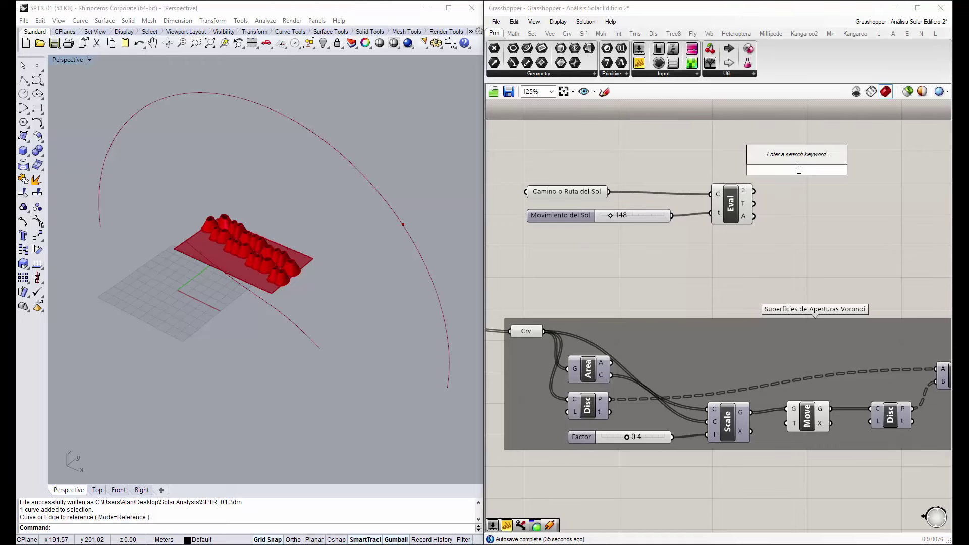
text(s)
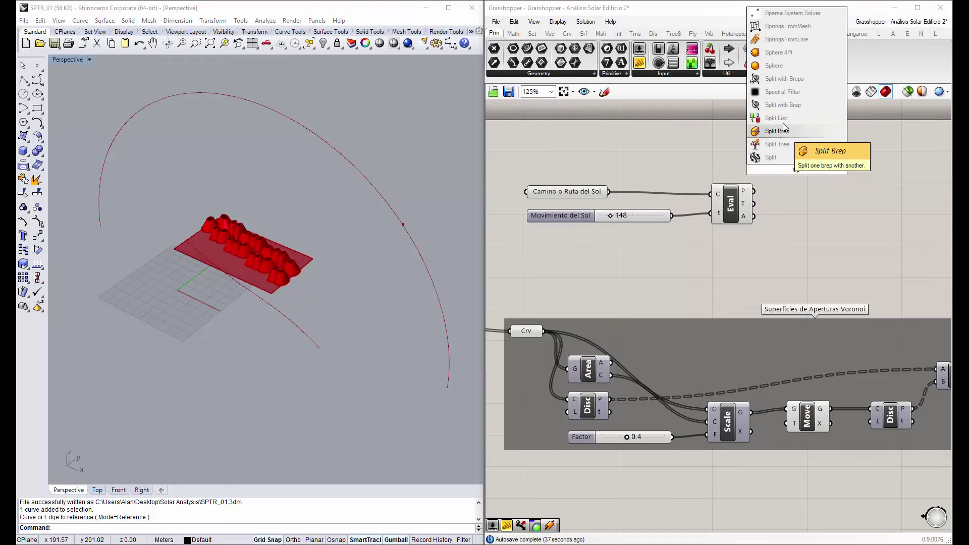
click(795, 69)
drag(797, 169, 836, 155)
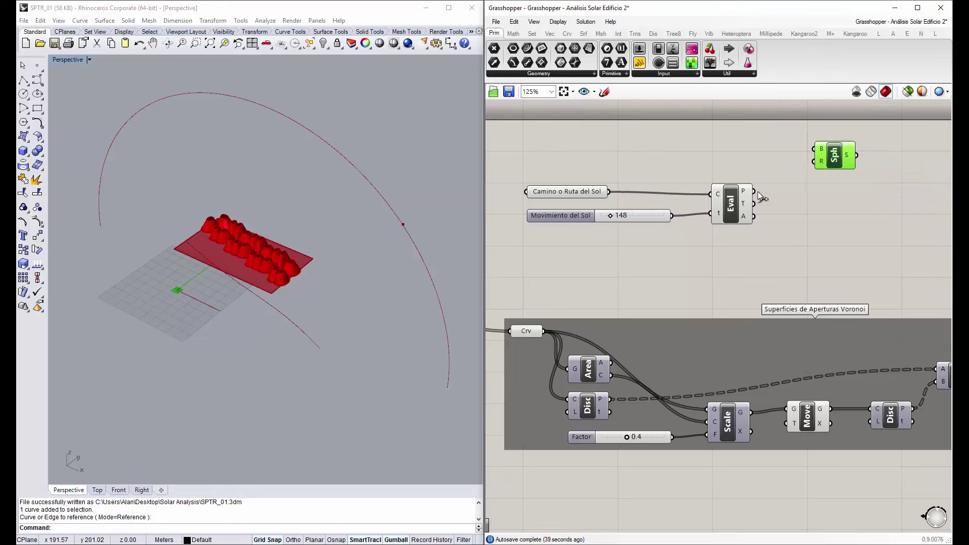
drag(753, 191, 804, 147)
click(398, 227)
scroll(414, 228, up, 3)
scroll(335, 205, up, 2)
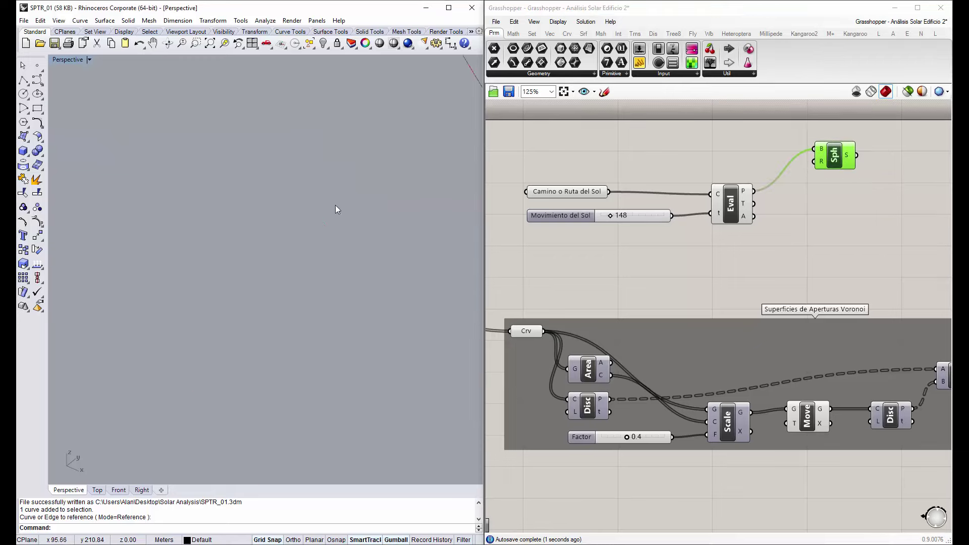
scroll(310, 199, down, 2)
scroll(332, 201, up, 1)
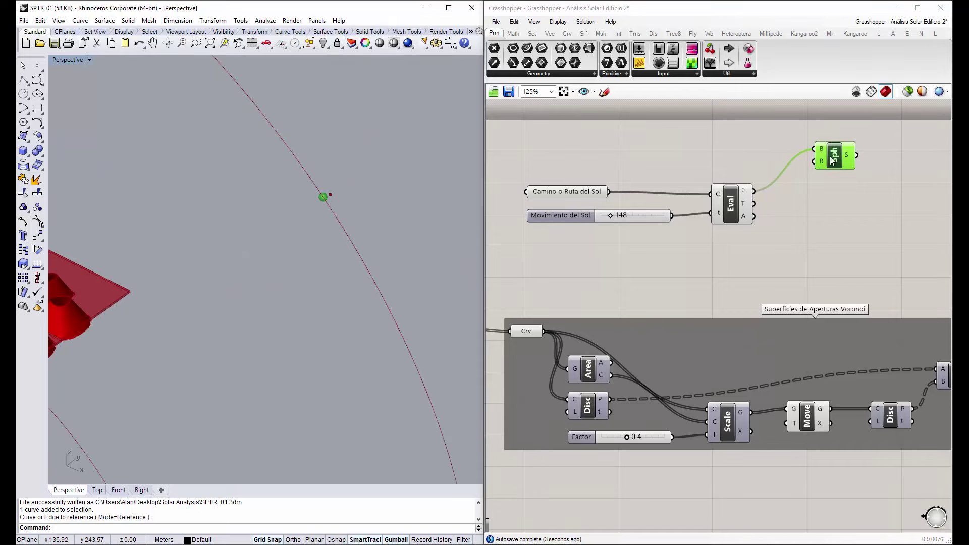
drag(832, 161, 870, 144)
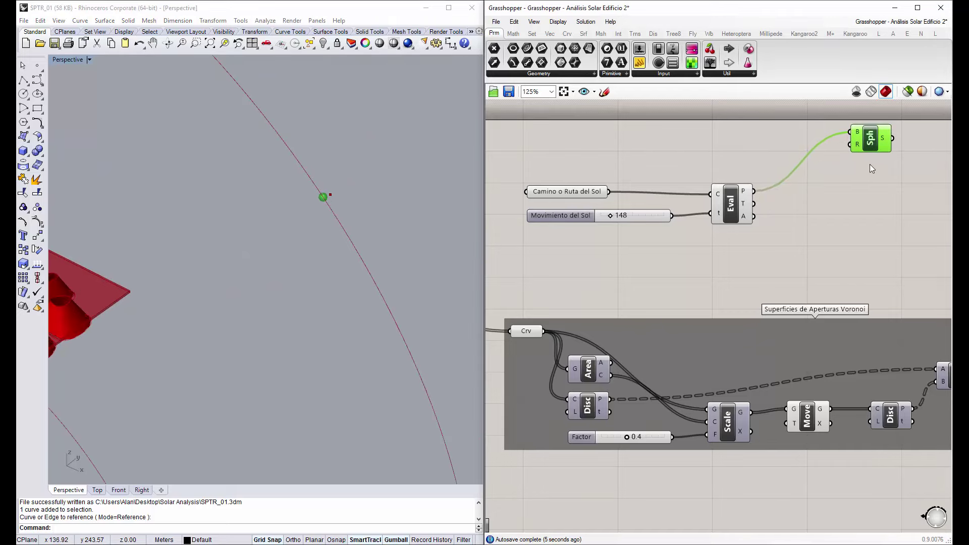
right_drag(867, 163, 902, 187)
Wire a number slider to the sphere's radius and raise it from 5 to 7
double_click(670, 183)
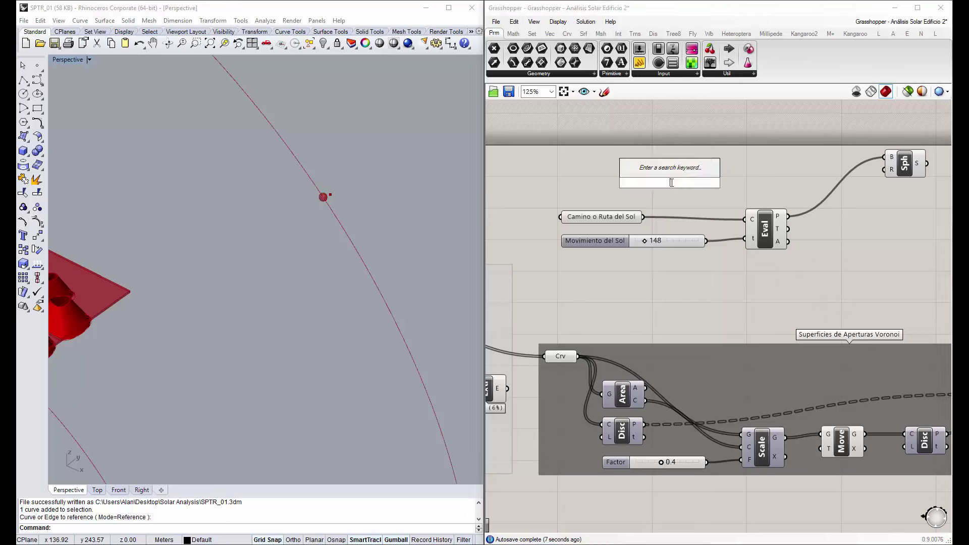
text(slider)
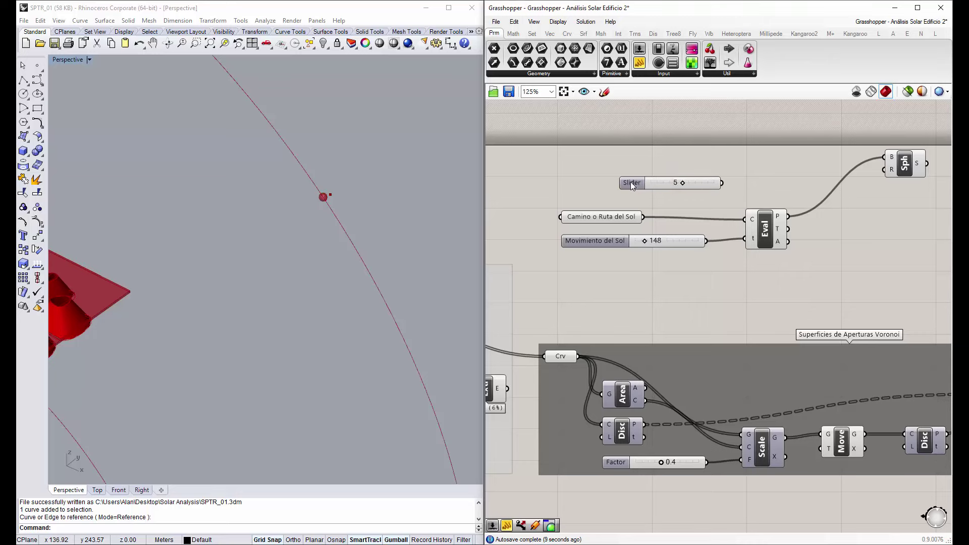
click(631, 182)
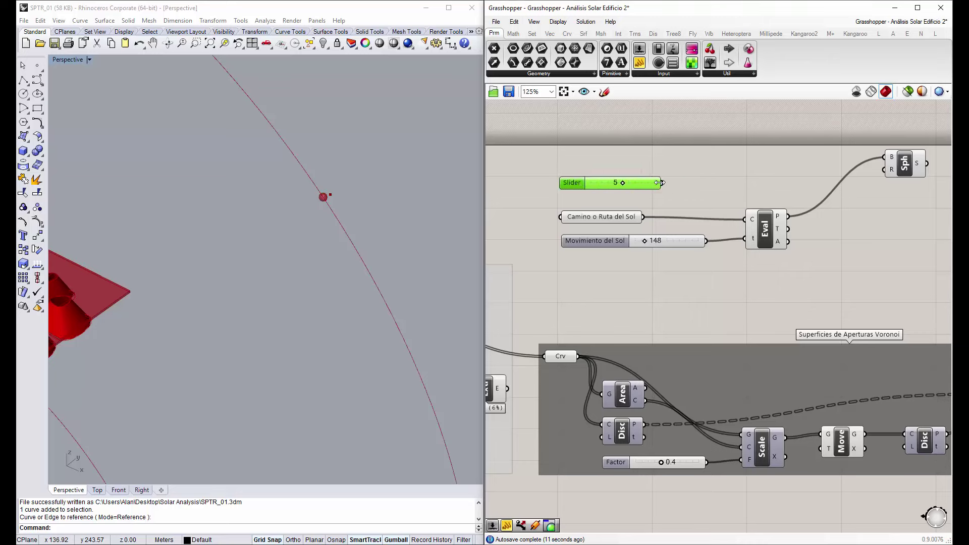
mouse_move(664, 183)
mouse_down()
mouse_move(877, 172)
mouse_move(646, 180)
mouse_move(884, 169)
mouse_up()
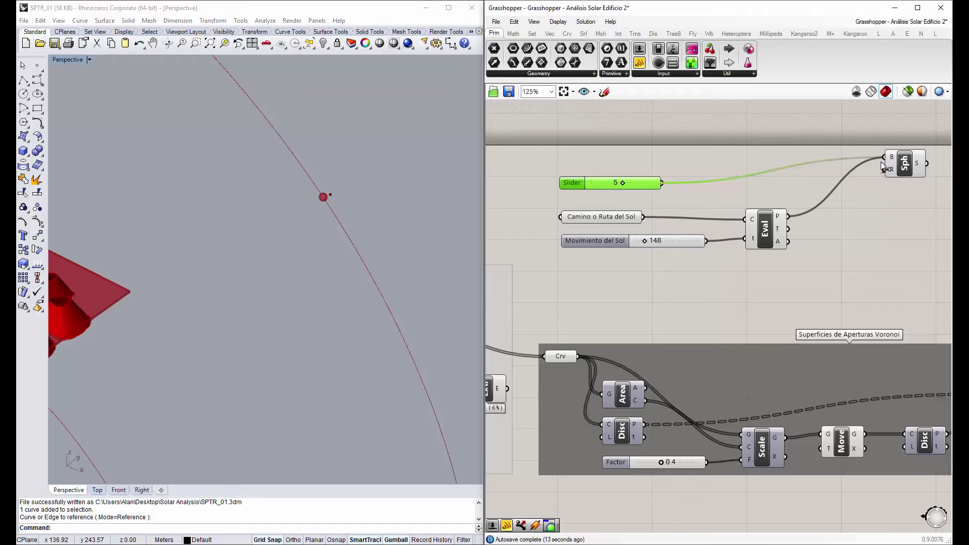
scroll(333, 240, up, 3)
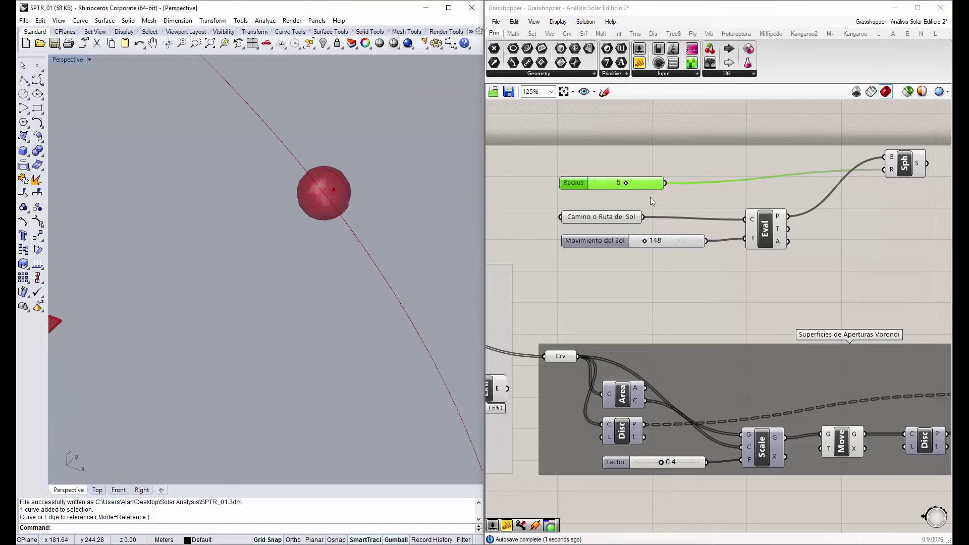
drag(625, 184, 638, 186)
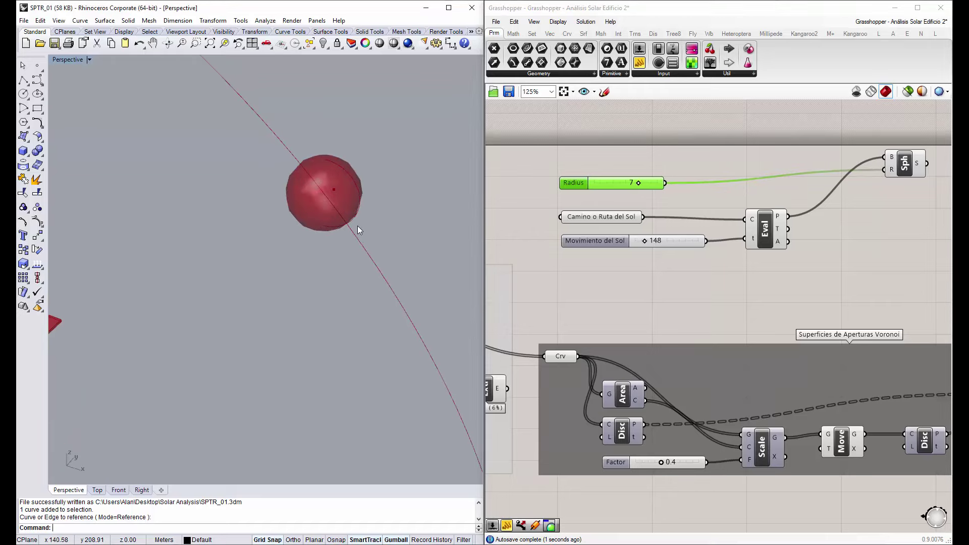
scroll(357, 226, down, 2)
scroll(359, 225, down, 3)
mouse_move(335, 213)
right_down()
mouse_move(377, 244)
mouse_move(356, 241)
right_up()
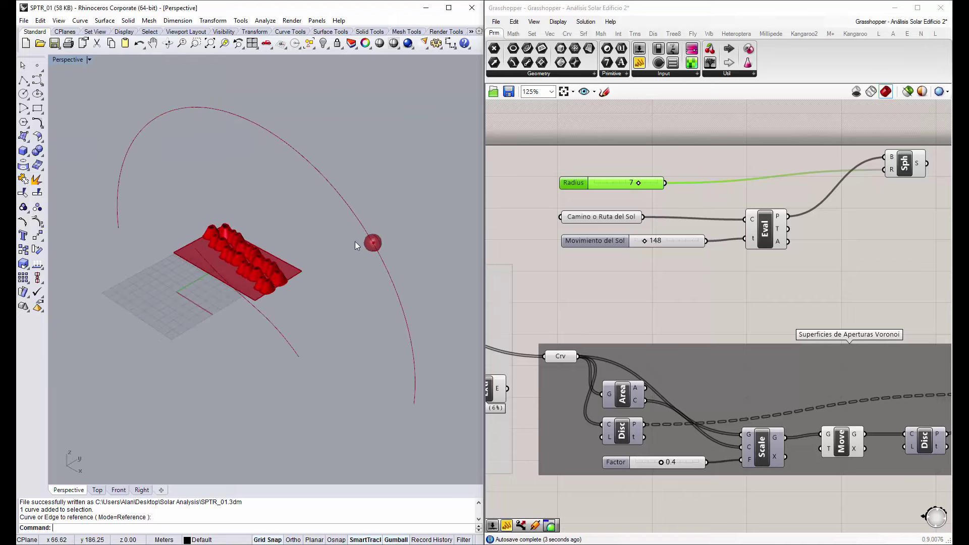
scroll(803, 149, up, 3)
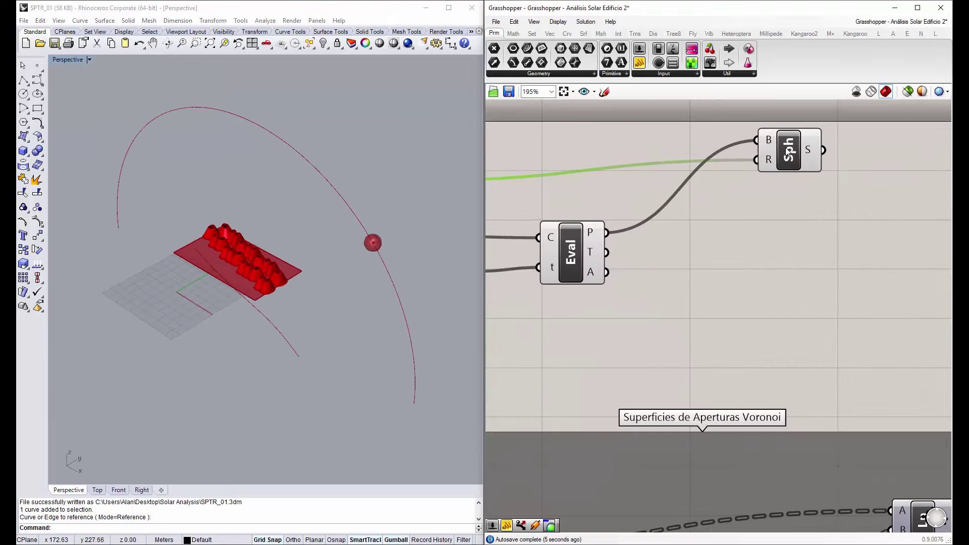
Rename the sphere component to 'Sol'
right_click(787, 152)
text(Sol)
key(Return)
click(743, 196)
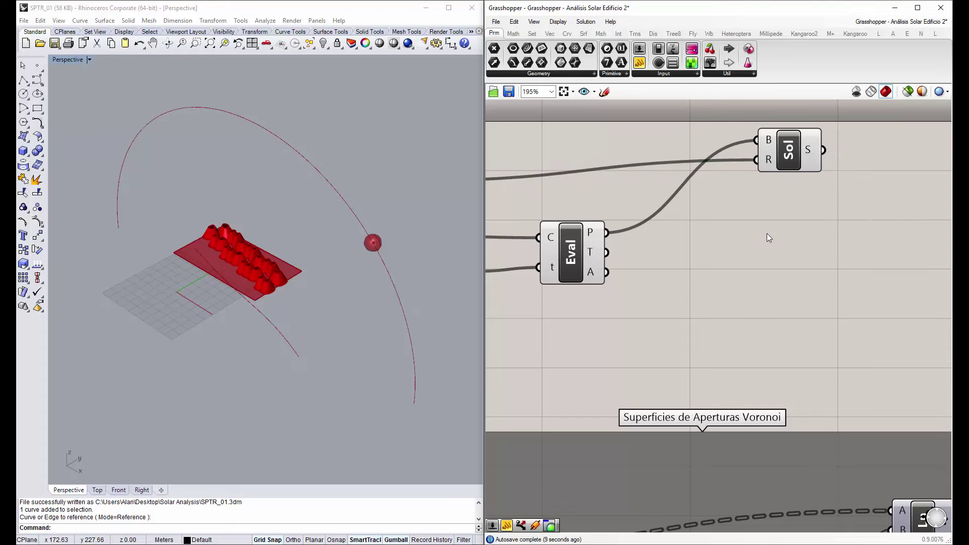
scroll(767, 234, down, 2)
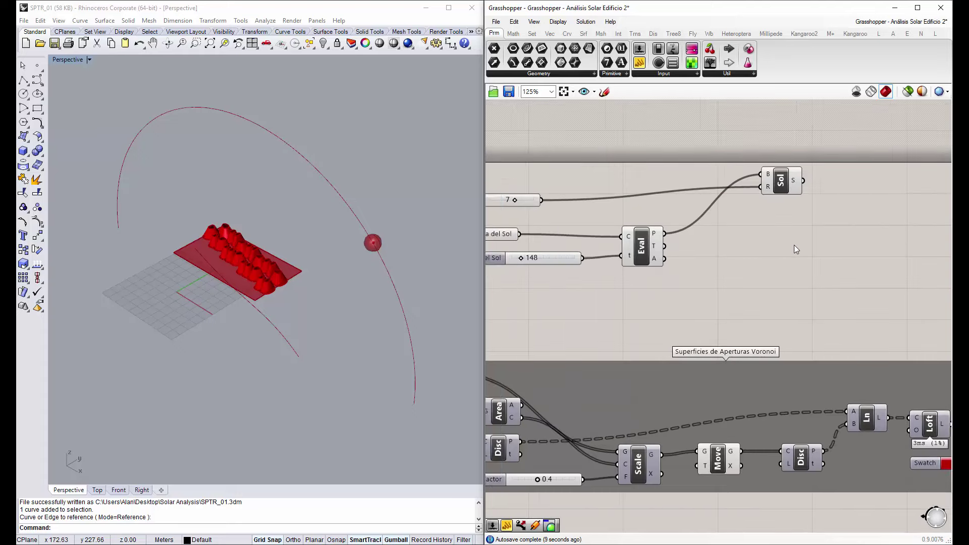
Add a Custom Preview component beside Sol, plus a Colour Swatch component
double_click(728, 227)
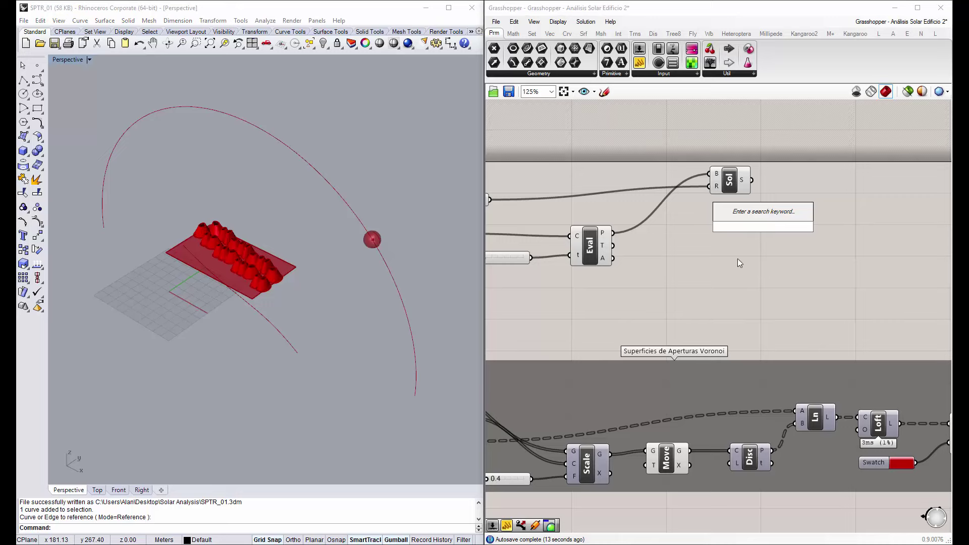
text(custom)
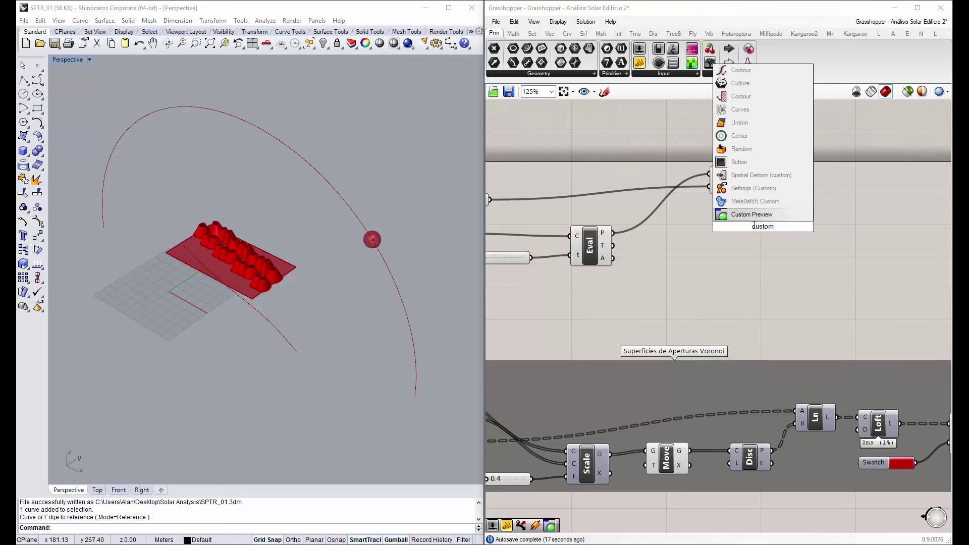
key(Return)
drag(803, 219, 839, 186)
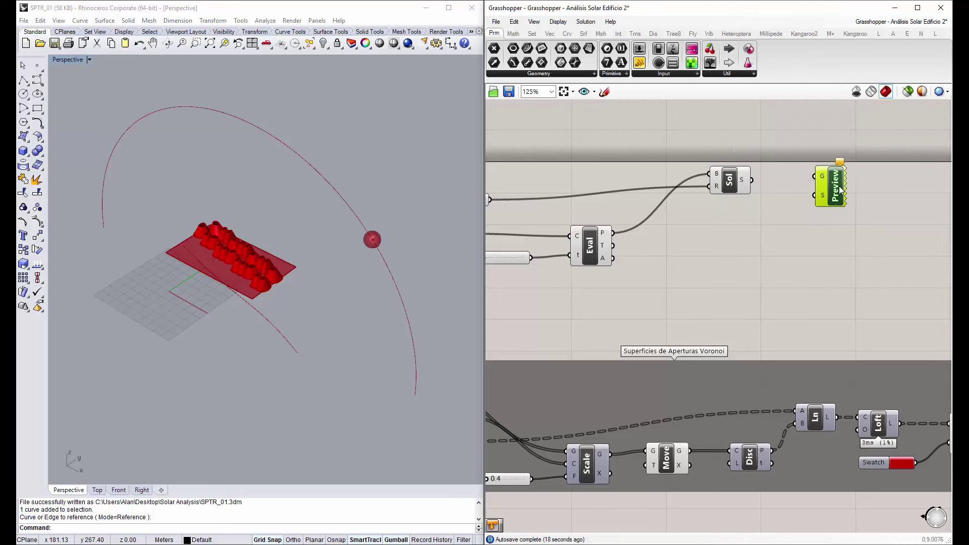
double_click(745, 237)
text(colour swatch)
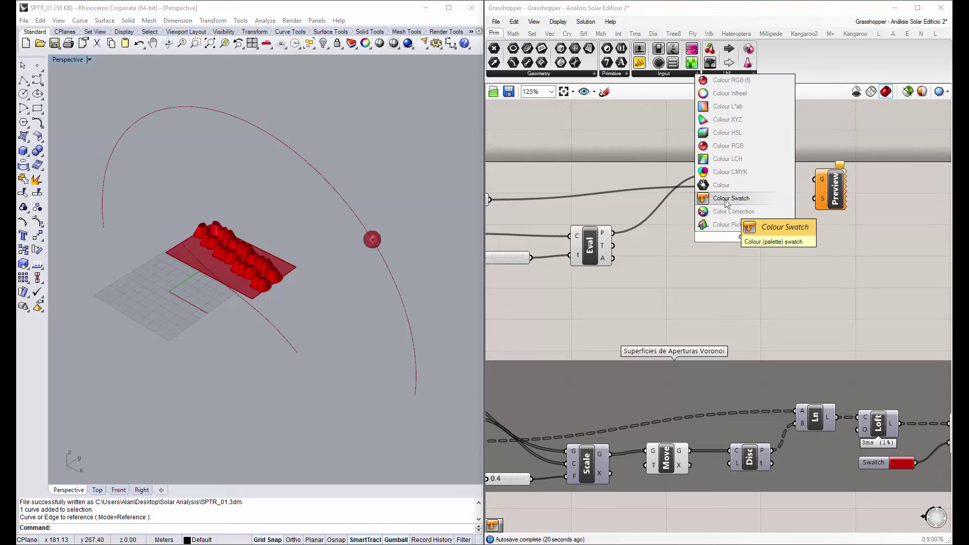
key(Return)
Set the swatch to yellow and wire it into Preview S, with Sol into Preview G
click(752, 238)
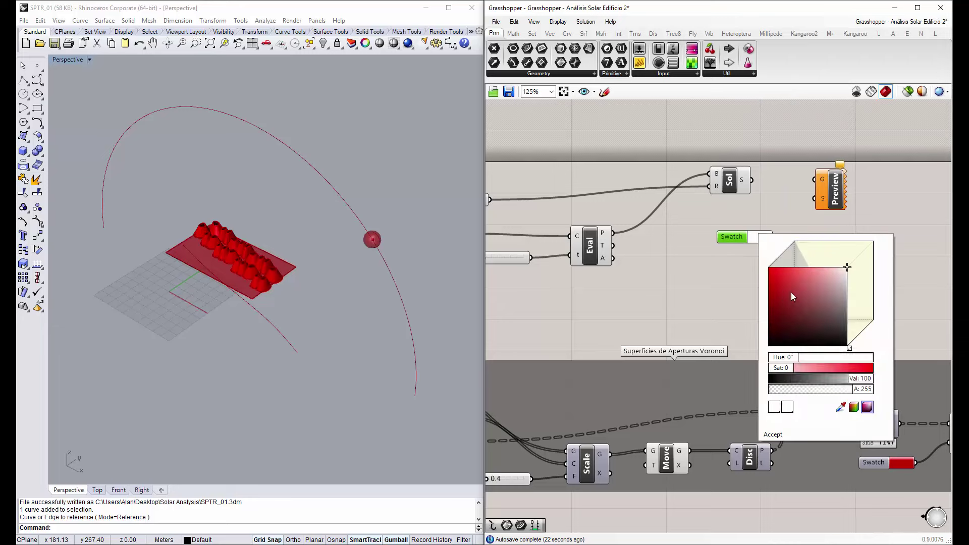
drag(794, 298, 861, 341)
click(854, 407)
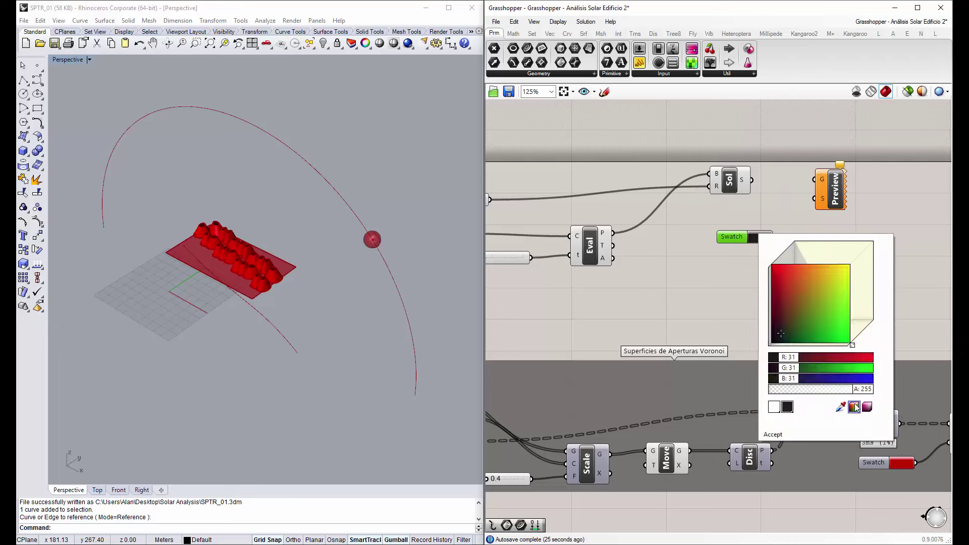
drag(813, 301, 851, 266)
drag(773, 238, 815, 198)
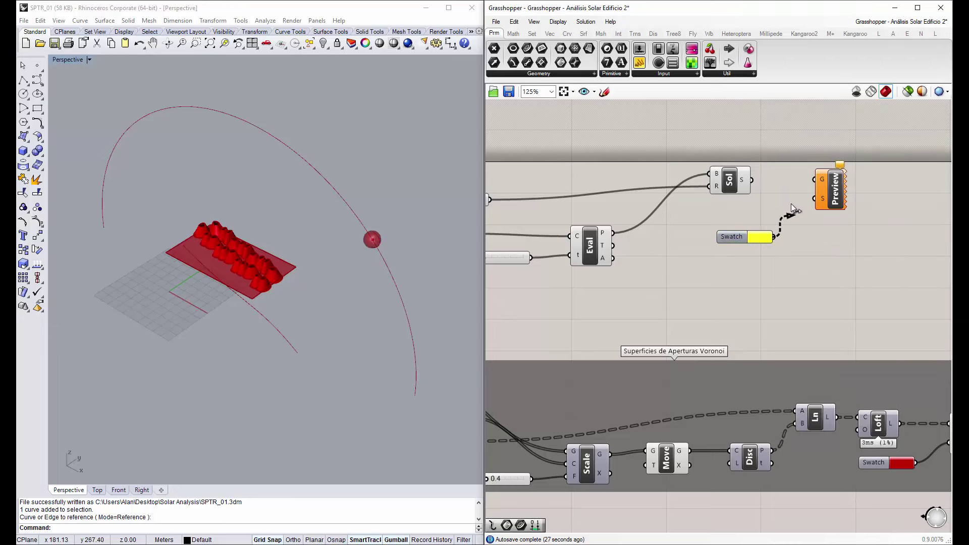
drag(751, 180, 815, 180)
click(730, 179)
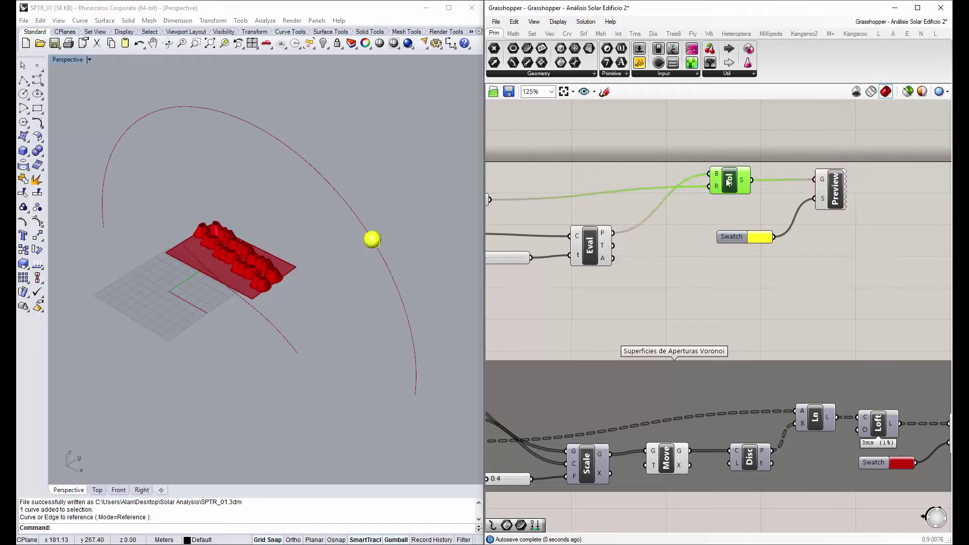
Check the yellow sun in the Rhino view and select the Radius slider
right_click(733, 178)
mouse_move(319, 255)
right_down()
mouse_move(337, 252)
mouse_move(353, 229)
mouse_move(367, 243)
right_up()
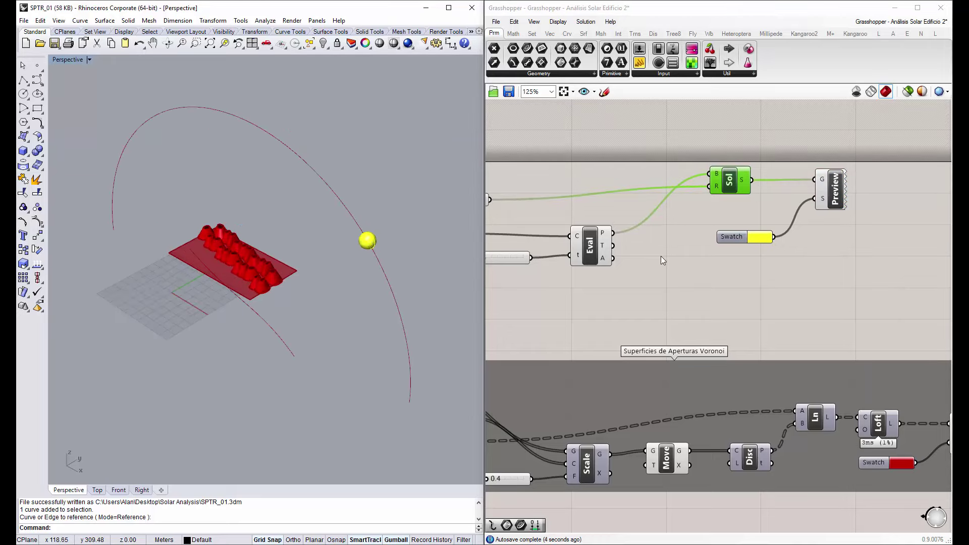
scroll(662, 260, down, 3)
click(522, 209)
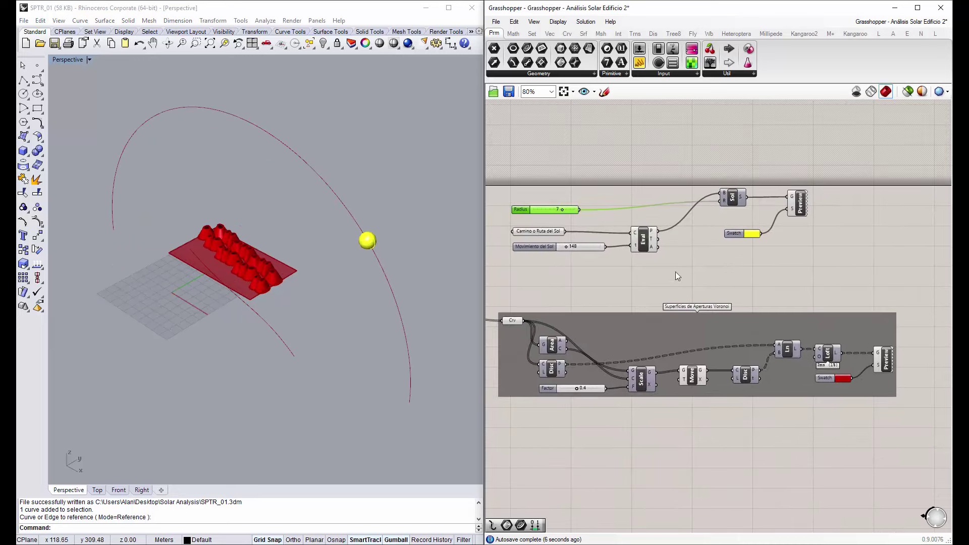
Clear the canvas selection around the Eval component
scroll(689, 250, up, 1)
click(703, 229)
scroll(676, 233, up, 1)
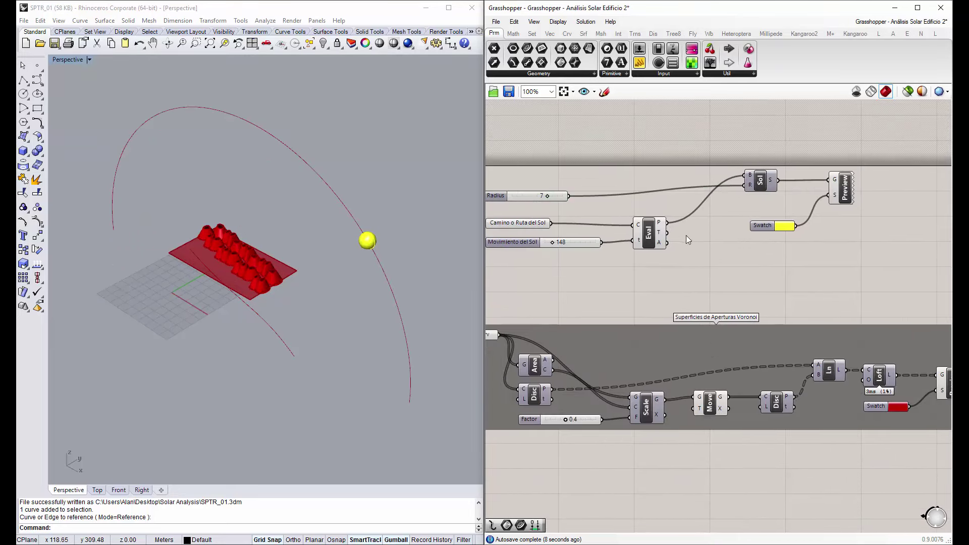
click(649, 237)
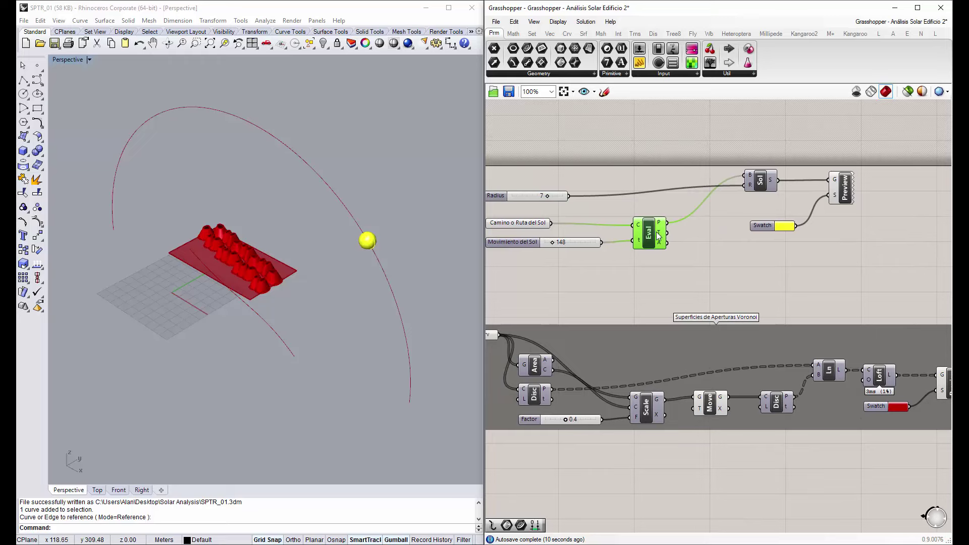
click(516, 241)
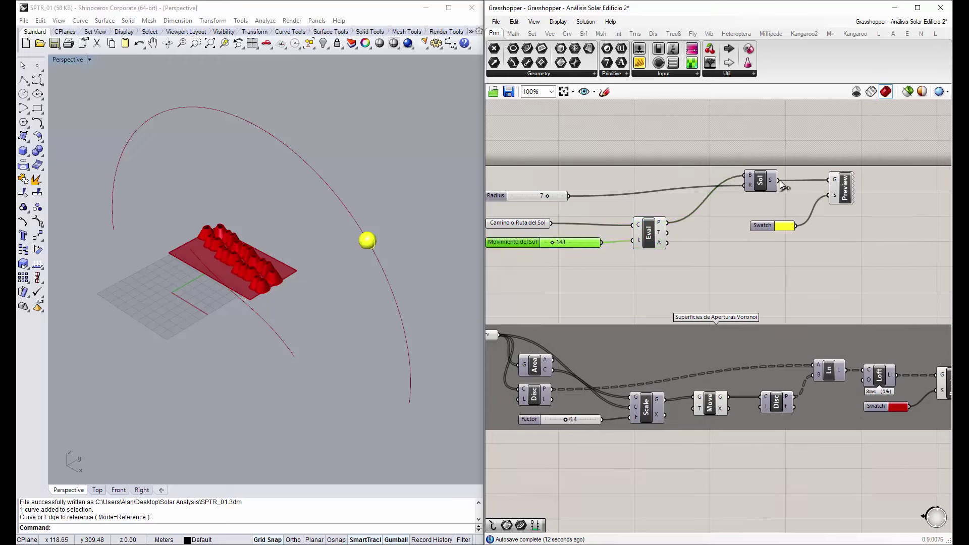
click(755, 186)
click(716, 248)
Place a Line (Ln) component and wire Eval's P output into its A input
double_click(714, 249)
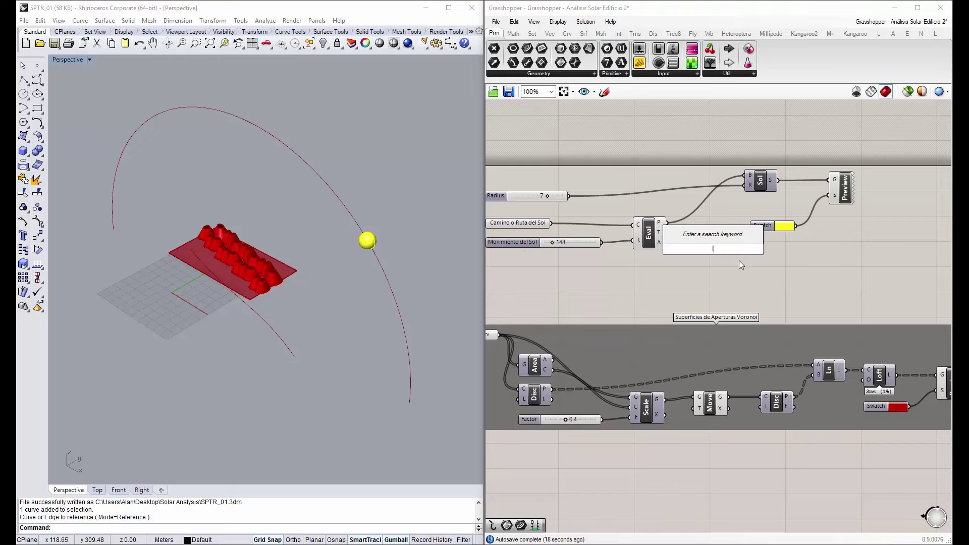
text(li)
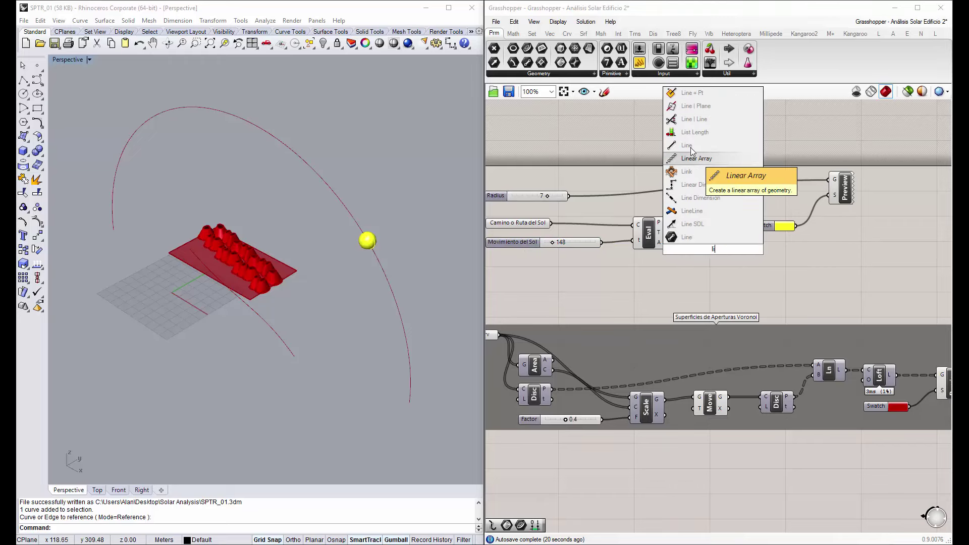
click(690, 146)
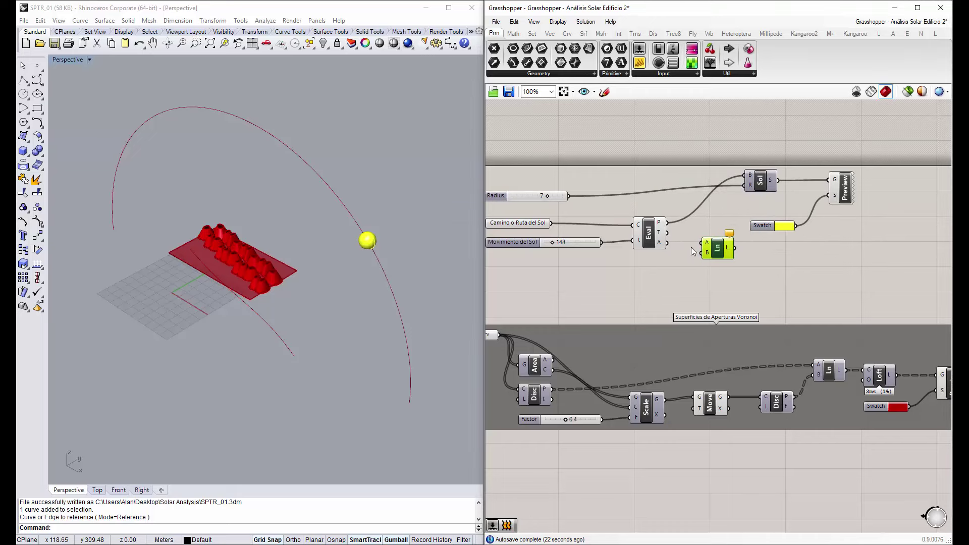
scroll(697, 247, up, 1)
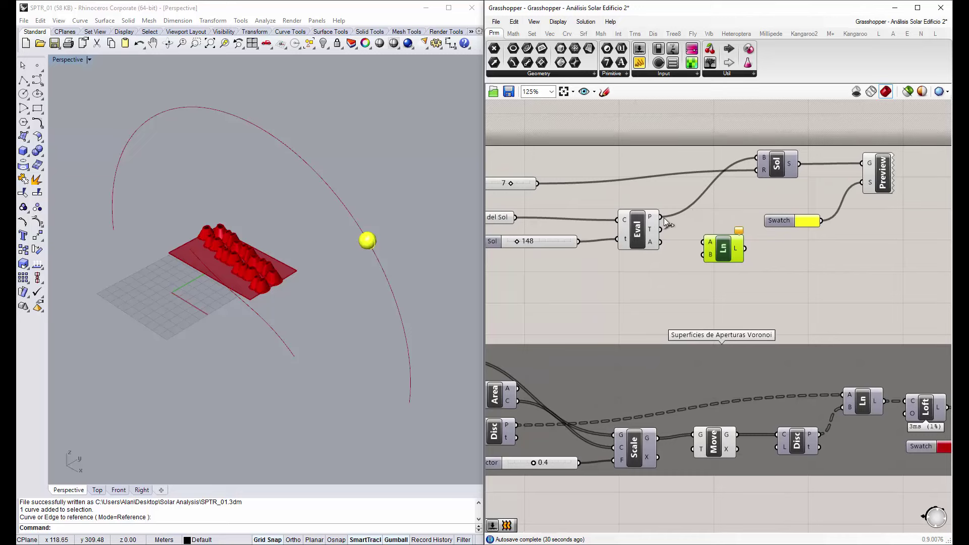
drag(664, 220, 731, 247)
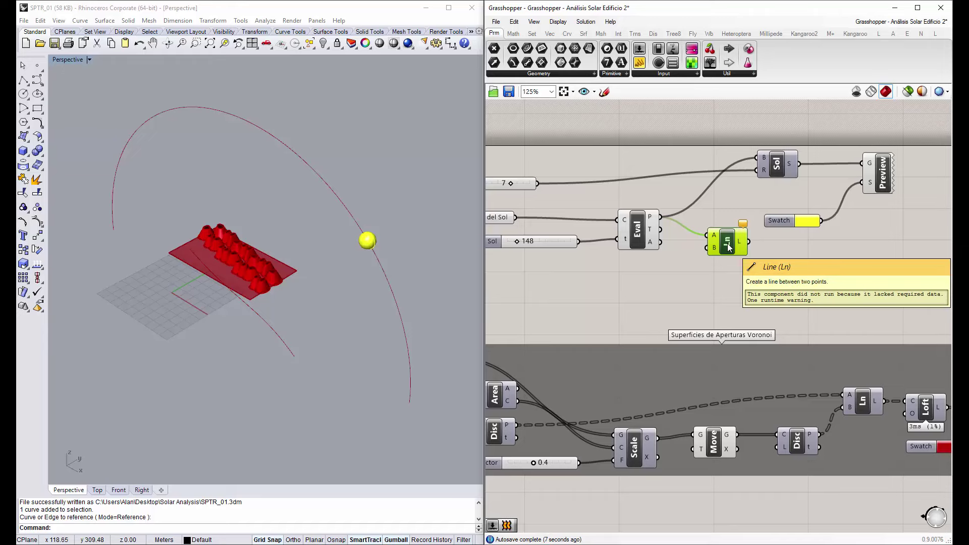
scroll(267, 282, up, 3)
scroll(277, 285, up, 4)
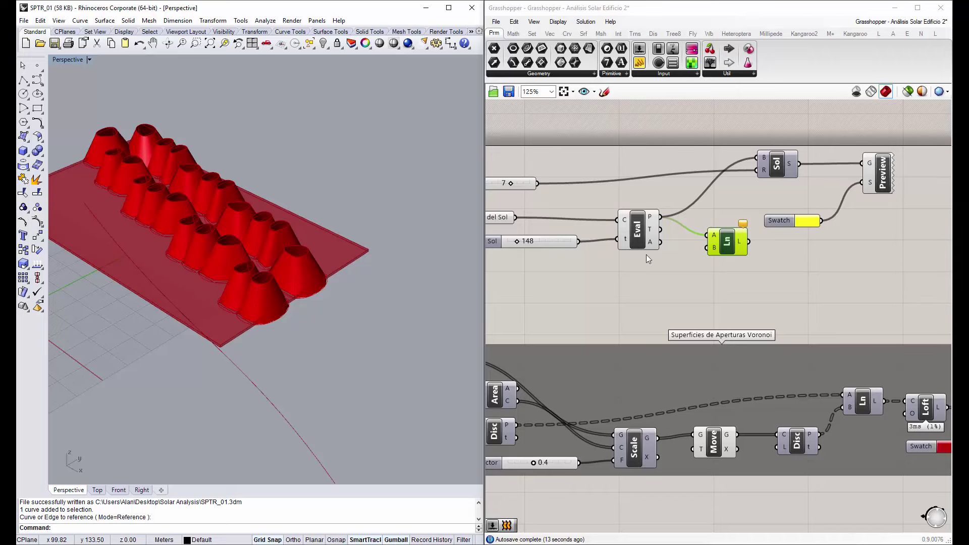
right_drag(625, 293, 682, 267)
click(612, 354)
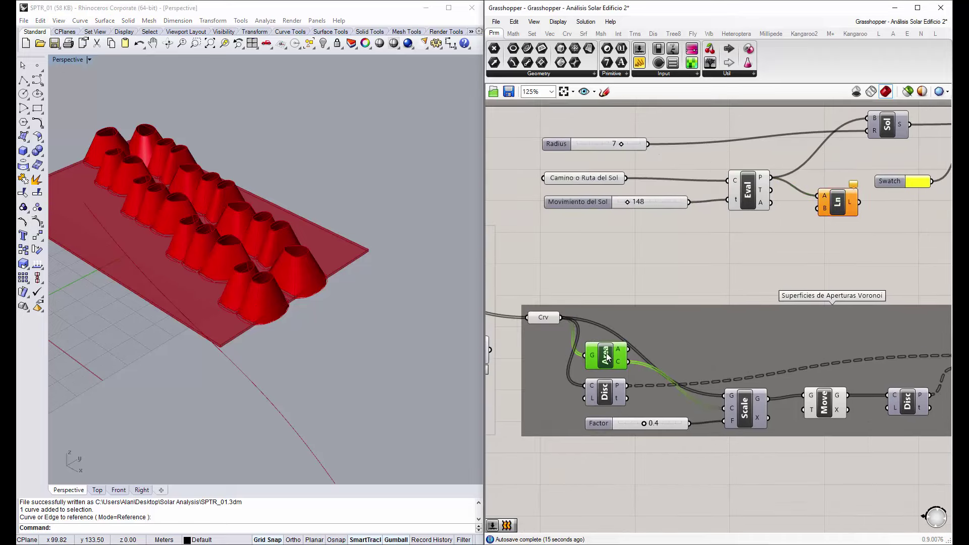
right_click(612, 353)
right_drag(389, 335, 302, 317)
scroll(295, 300, up, 2)
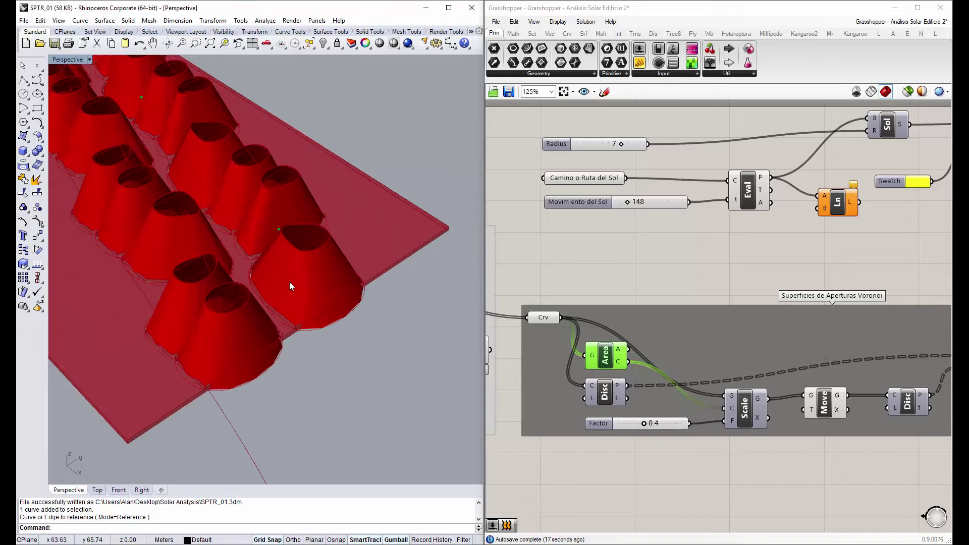
scroll(289, 281, up, 1)
right_drag(285, 217, 282, 247)
scroll(282, 247, up, 2)
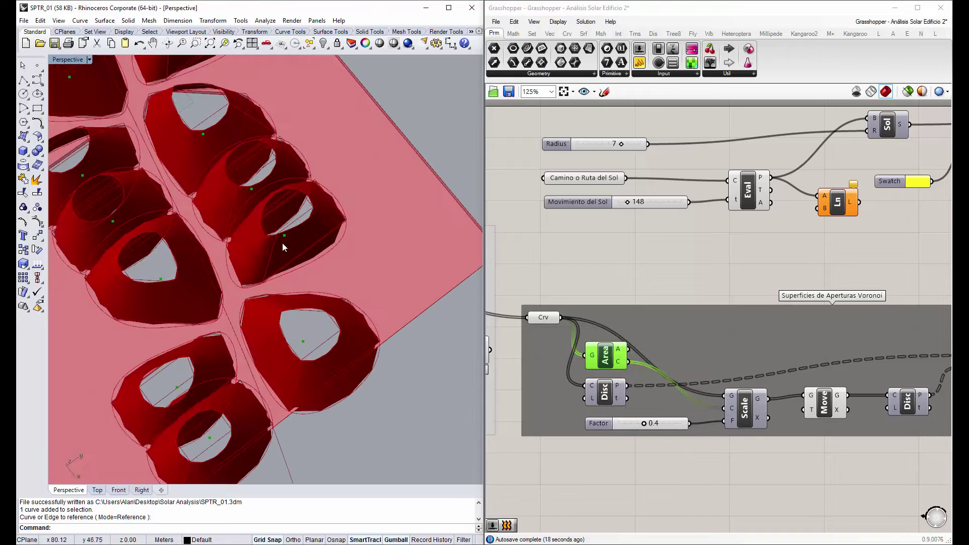
scroll(283, 238, down, 2)
scroll(283, 237, down, 3)
scroll(296, 250, up, 4)
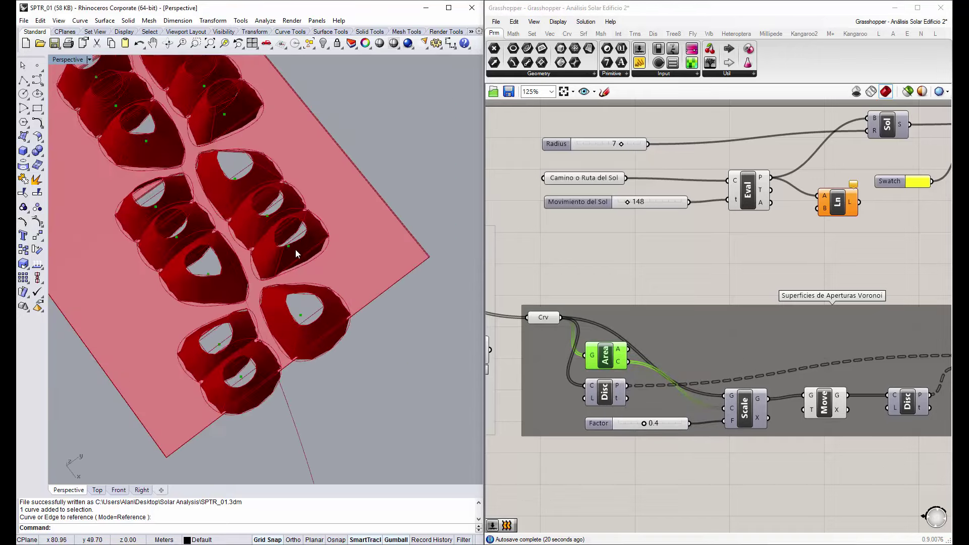
scroll(294, 253, up, 1)
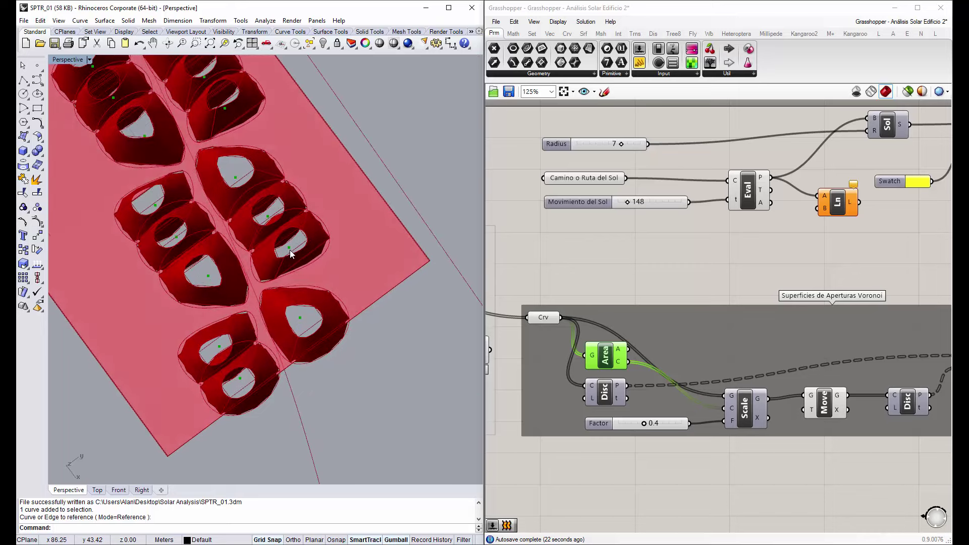
right_drag(289, 255, 309, 200)
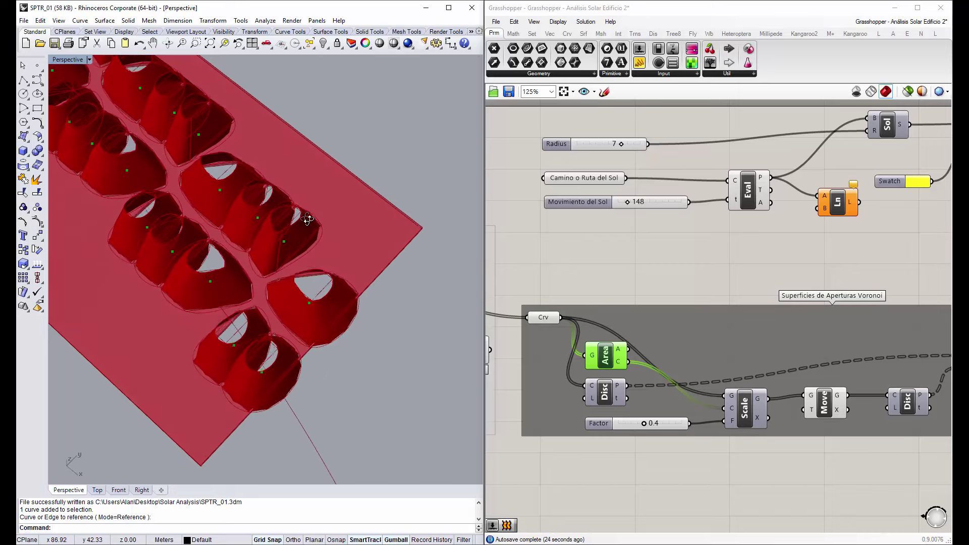
scroll(304, 244, down, 3)
scroll(332, 265, down, 2)
right_drag(332, 265, 389, 206)
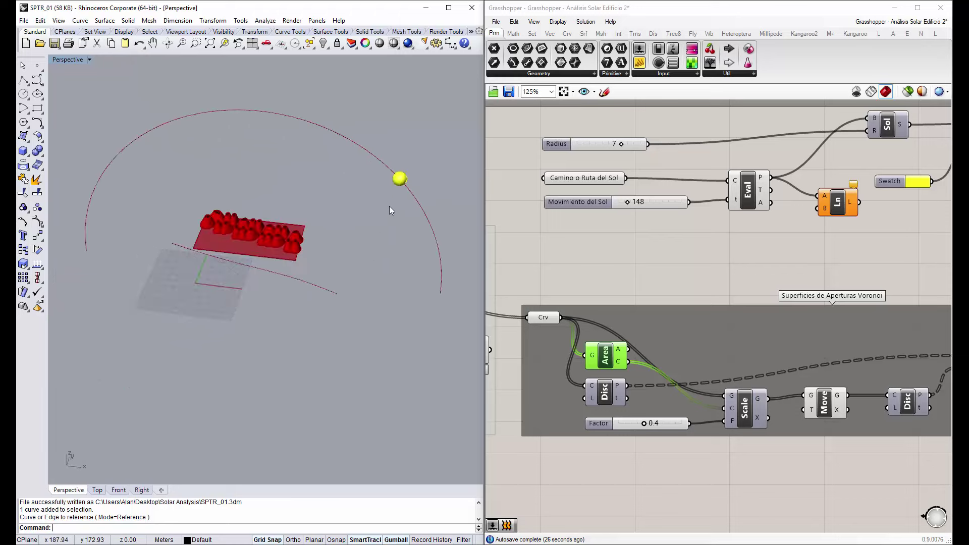
scroll(407, 153, up, 2)
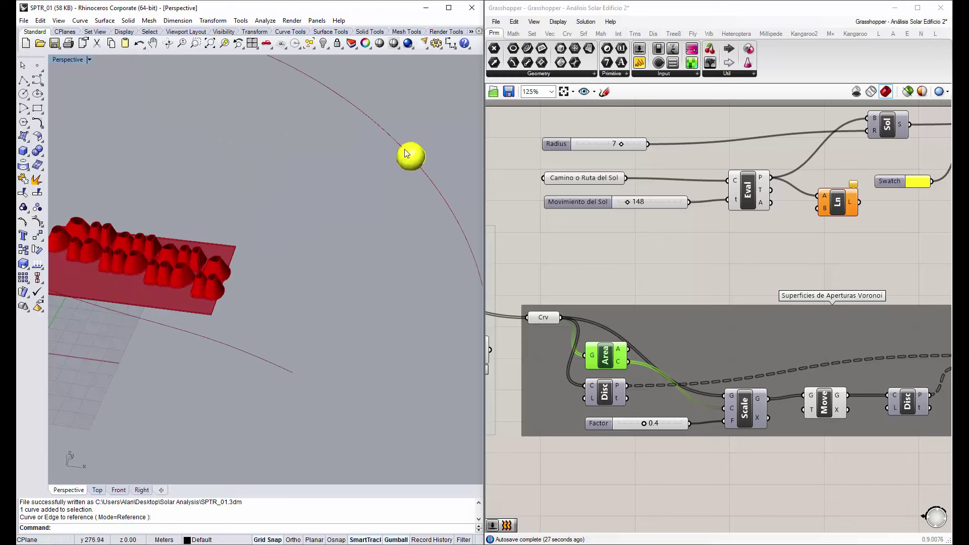
click(837, 204)
click(750, 190)
right_drag(396, 173, 378, 165)
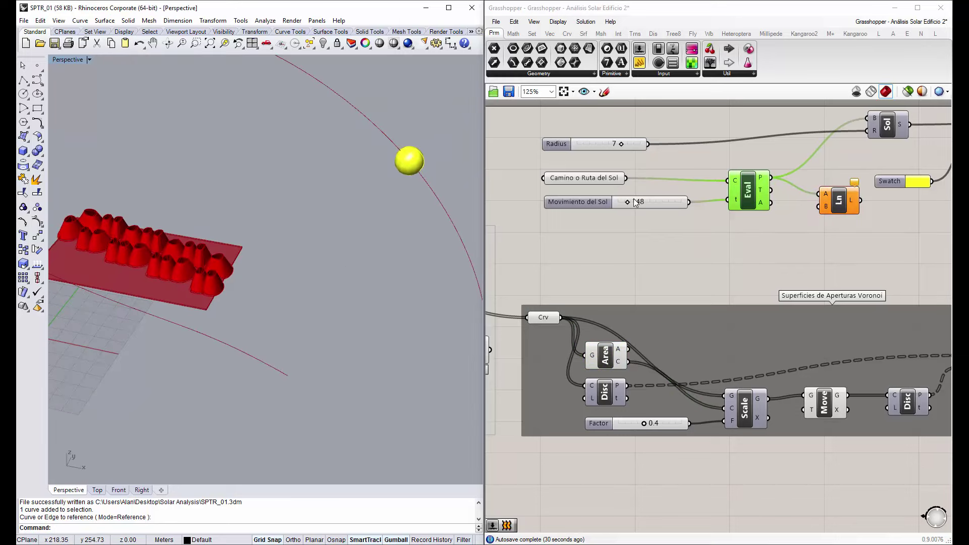
Move the sun to position 172 with the Movimiento del Sol slider
drag(628, 202, 629, 201)
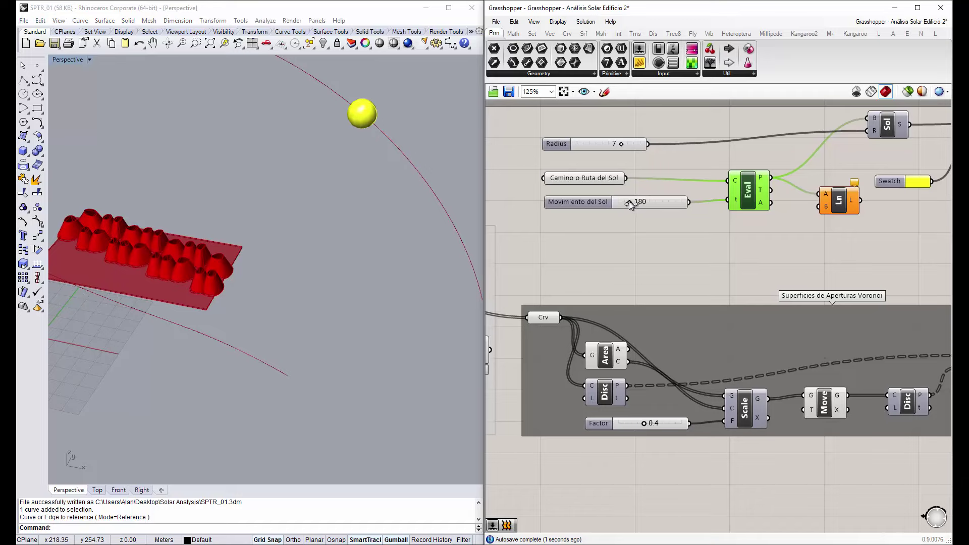
scroll(625, 211, down, 2)
right_drag(302, 225, 217, 241)
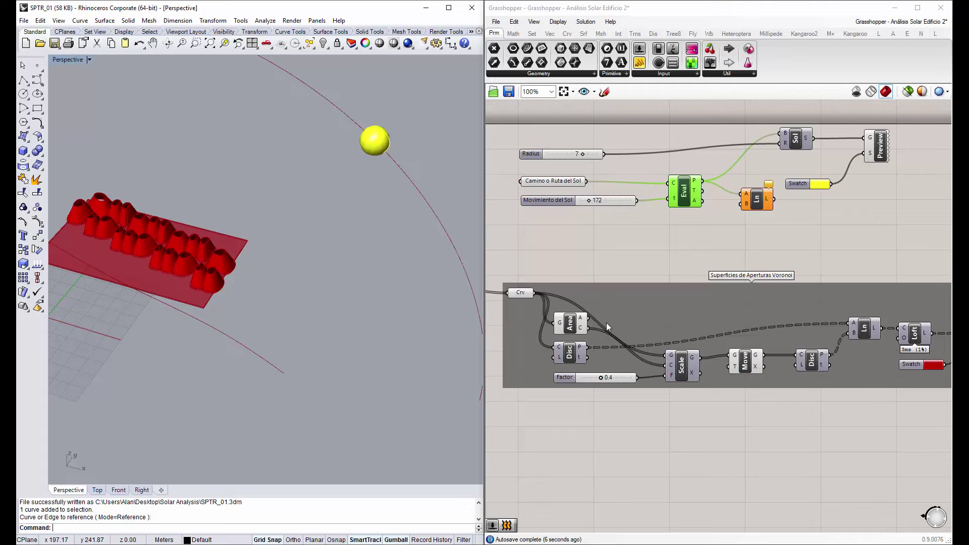
Wire Area's C centroids into Ln's B input and orbit to see the rays
mouse_move(588, 328)
mouse_down()
mouse_move(658, 329)
mouse_move(741, 203)
mouse_up()
mouse_move(353, 212)
right_down()
mouse_move(235, 164)
mouse_move(360, 212)
right_up()
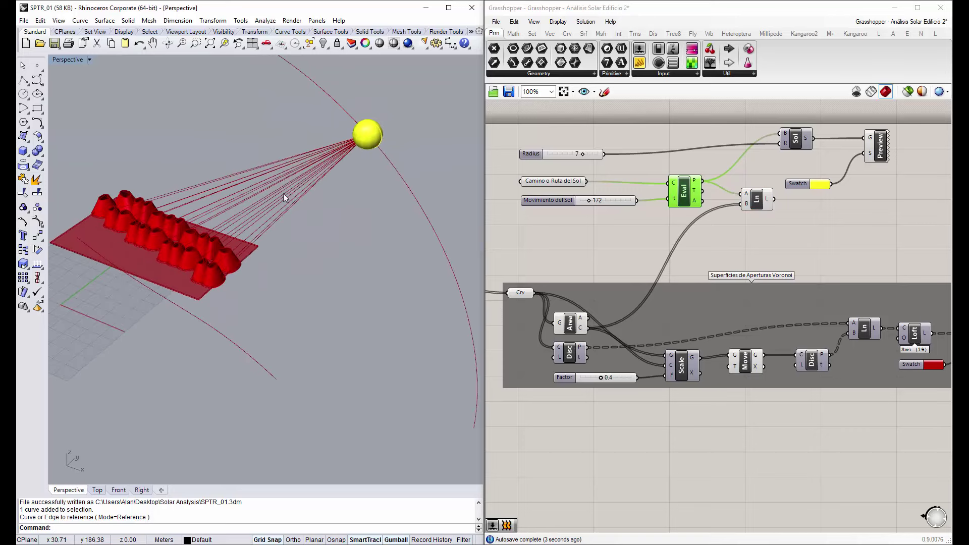
right_drag(283, 193, 249, 147)
mouse_move(262, 191)
right_down()
mouse_move(339, 220)
mouse_move(307, 246)
mouse_move(302, 216)
right_up()
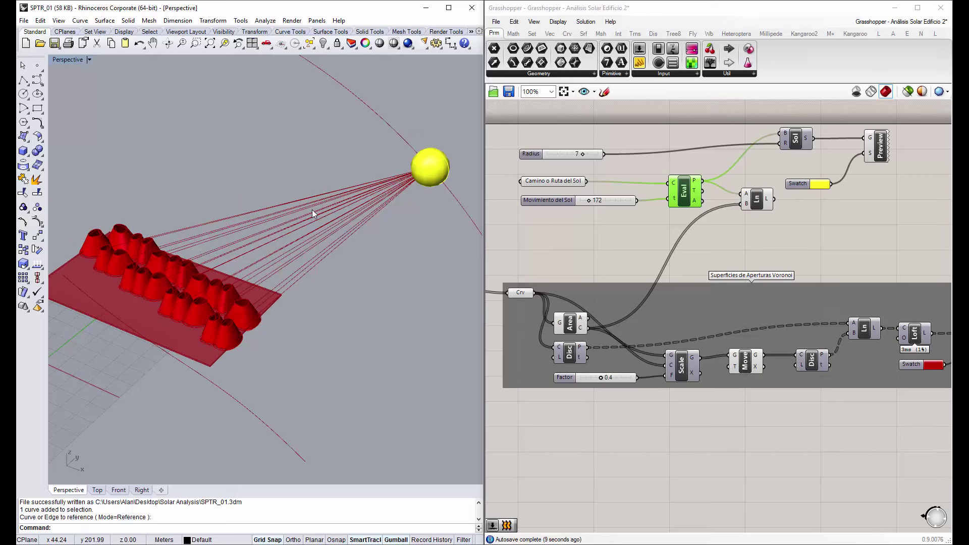
right_drag(748, 194, 650, 229)
Regroup Sol, the yellow Swatch and the Preview components together on the canvas
drag(807, 247, 759, 161)
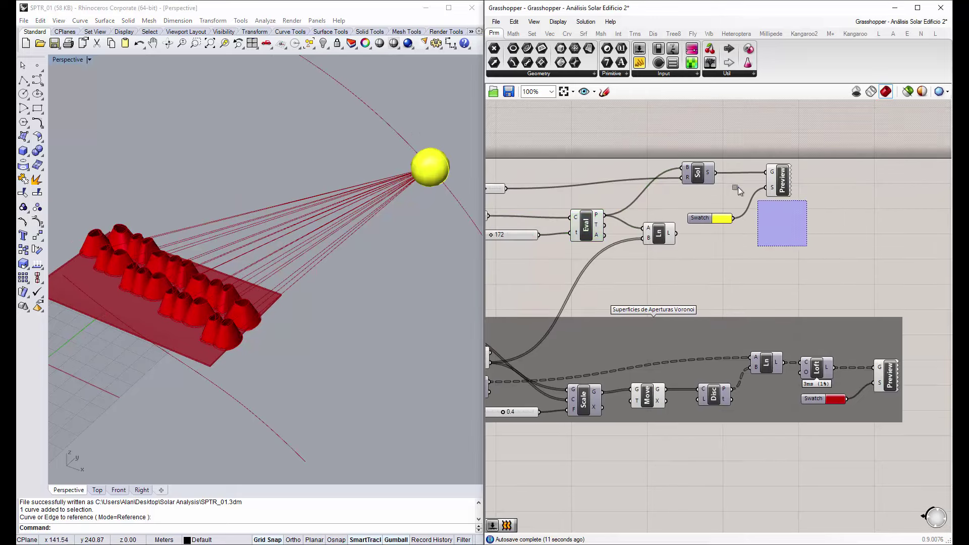
click(692, 201)
drag(699, 174, 695, 174)
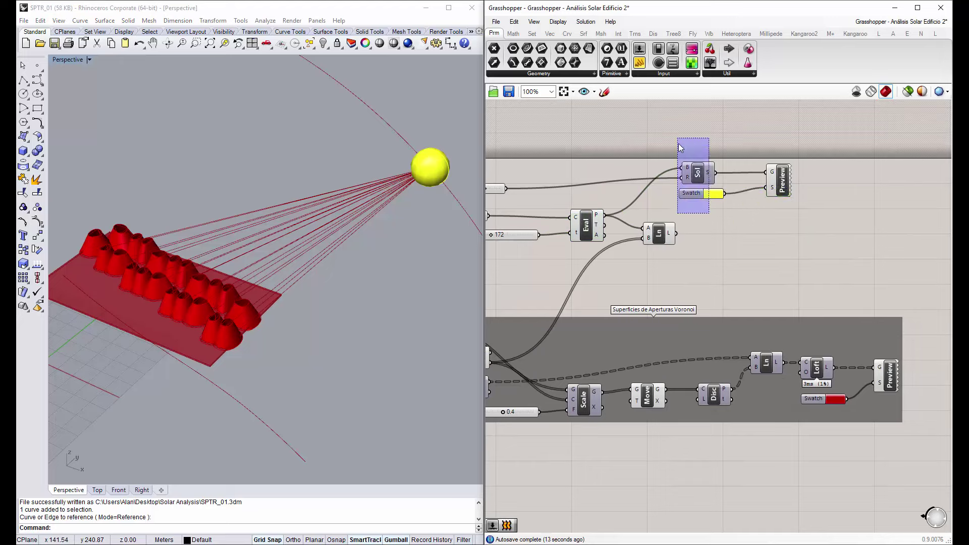
drag(704, 217, 695, 193)
click(723, 245)
mouse_move(833, 209)
mouse_down()
mouse_move(674, 157)
mouse_move(783, 175)
mouse_up()
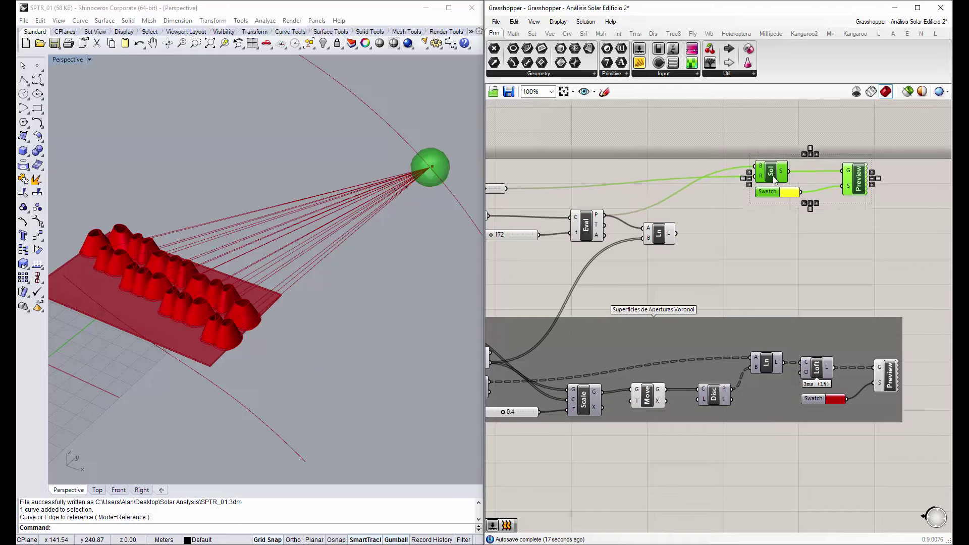
click(695, 224)
Space the three sun sliders evenly, orbit the rays, and select the Line component
right_drag(607, 248, 692, 223)
drag(583, 249, 504, 148)
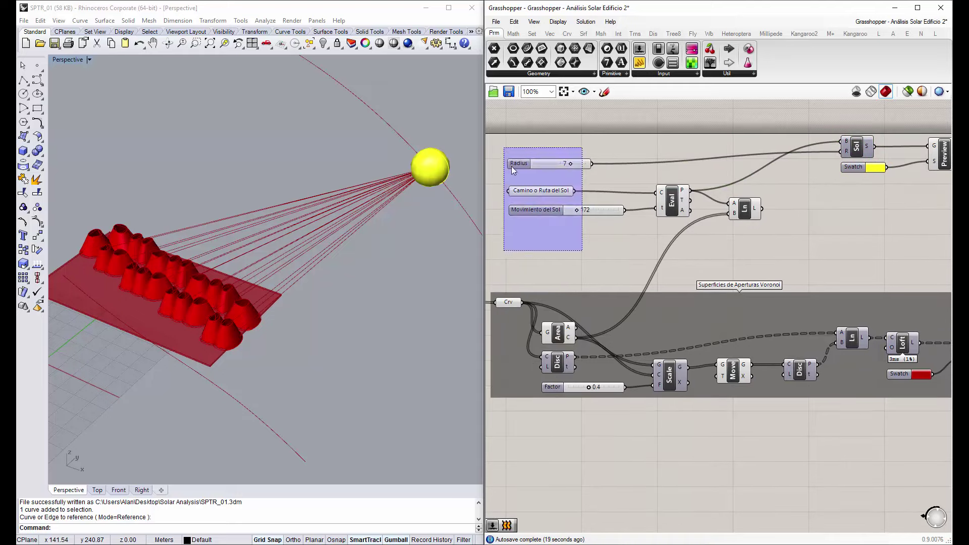
click(567, 230)
click(629, 259)
right_drag(798, 241, 713, 242)
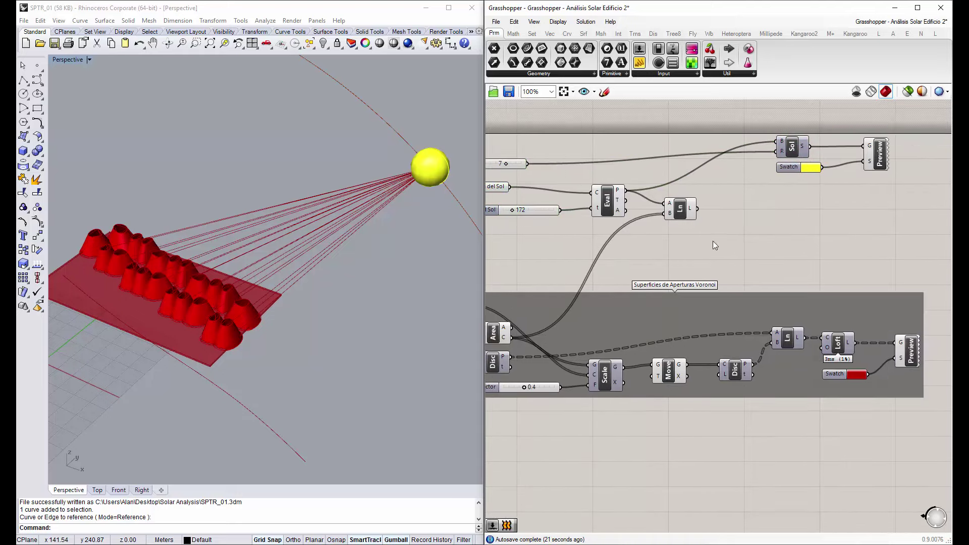
right_drag(353, 238, 185, 207)
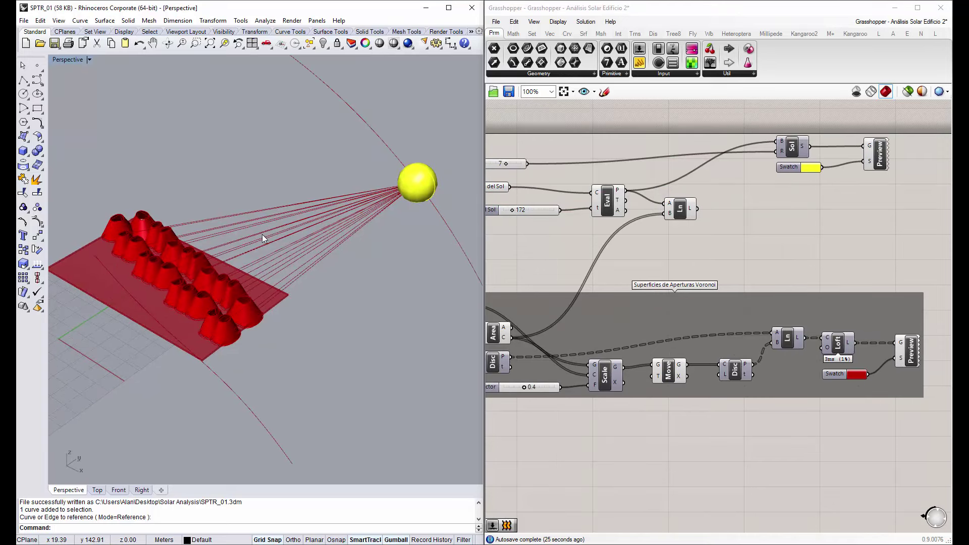
click(735, 210)
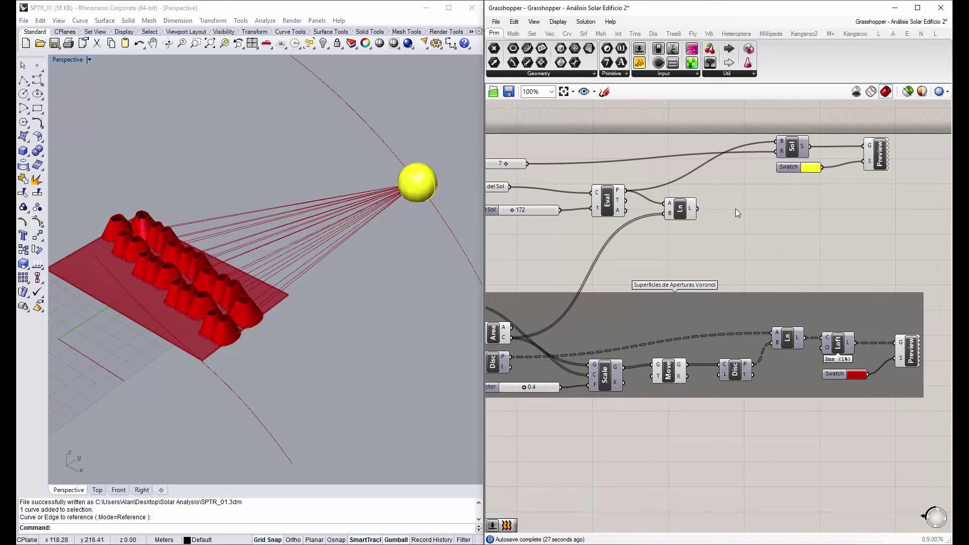
click(685, 213)
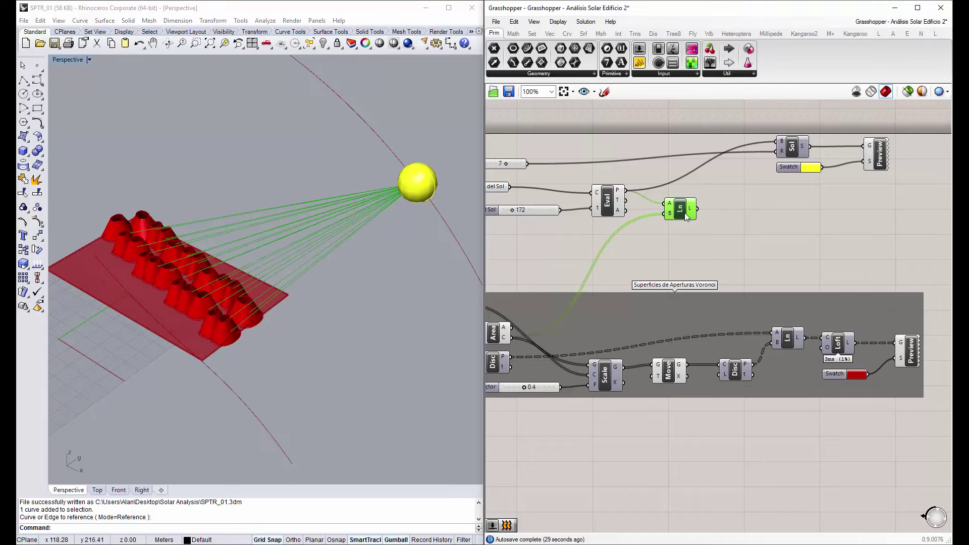
Place an Amplitude component and wire Ln's L output into its V input
double_click(739, 219)
text(a)
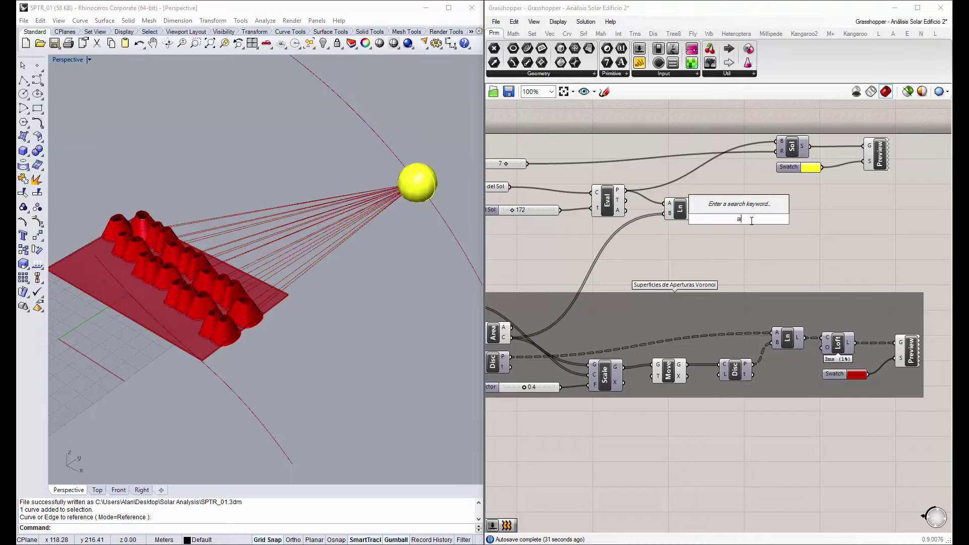
text(mp)
key(Return)
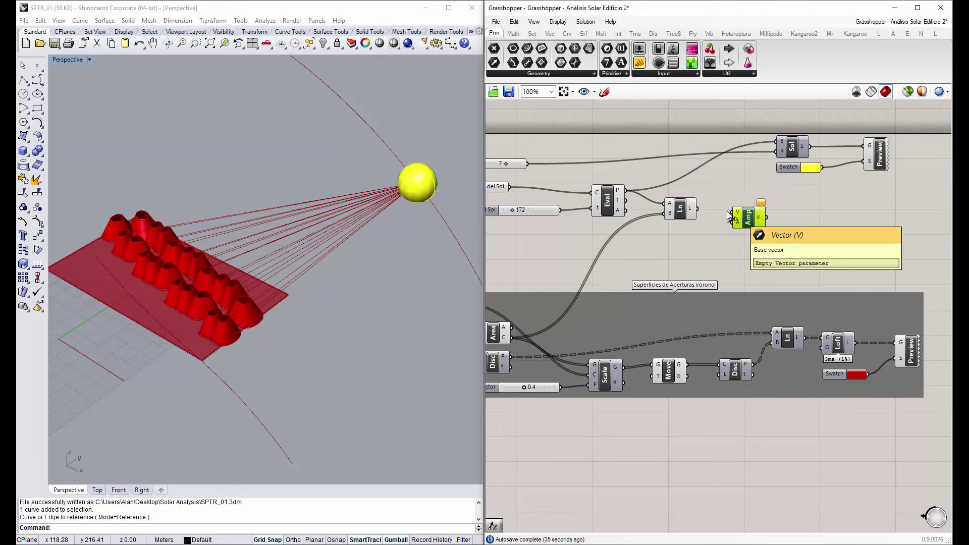
mouse_move(697, 209)
mouse_down()
mouse_move(711, 190)
mouse_move(745, 217)
mouse_up()
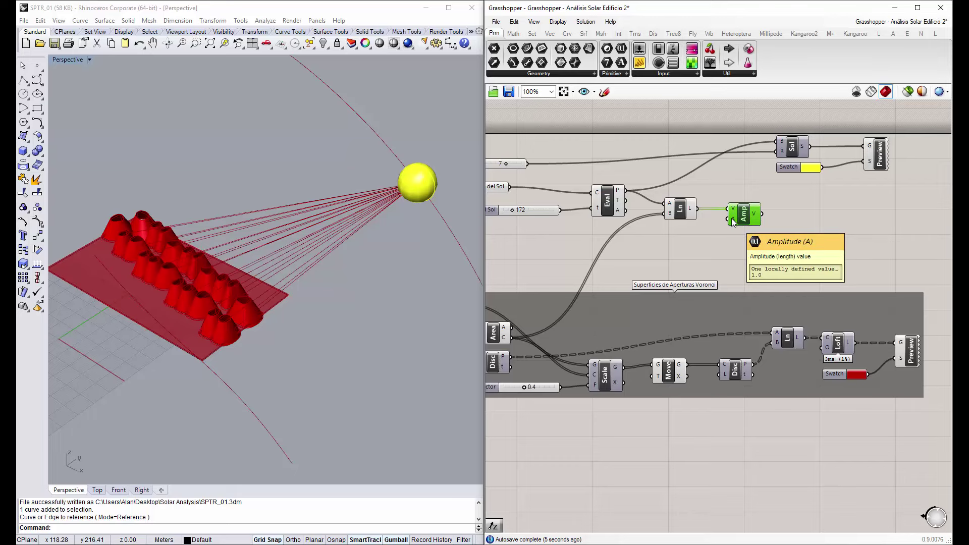
right_drag(667, 247, 726, 244)
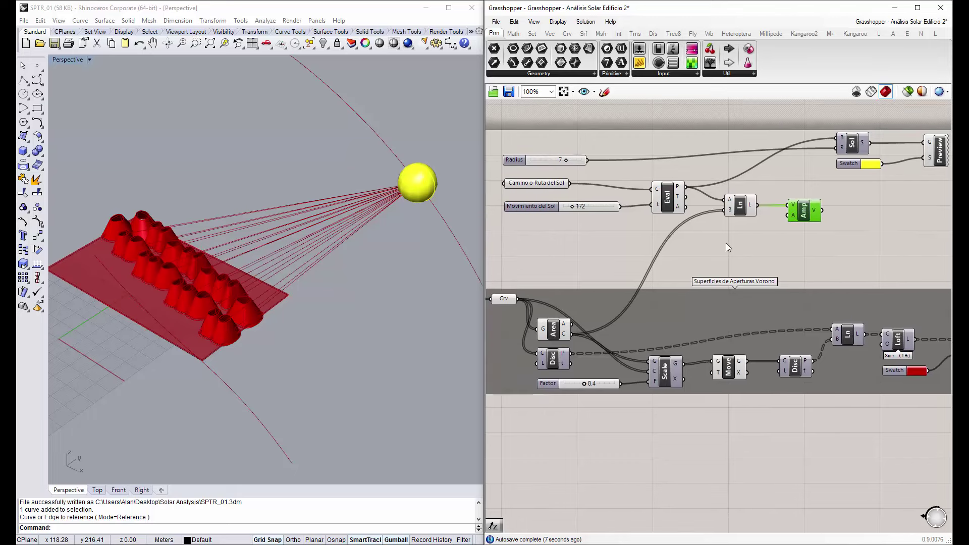
Add a slider named Amplitude set to 10 and wire it into Amp's A input
double_click(605, 243)
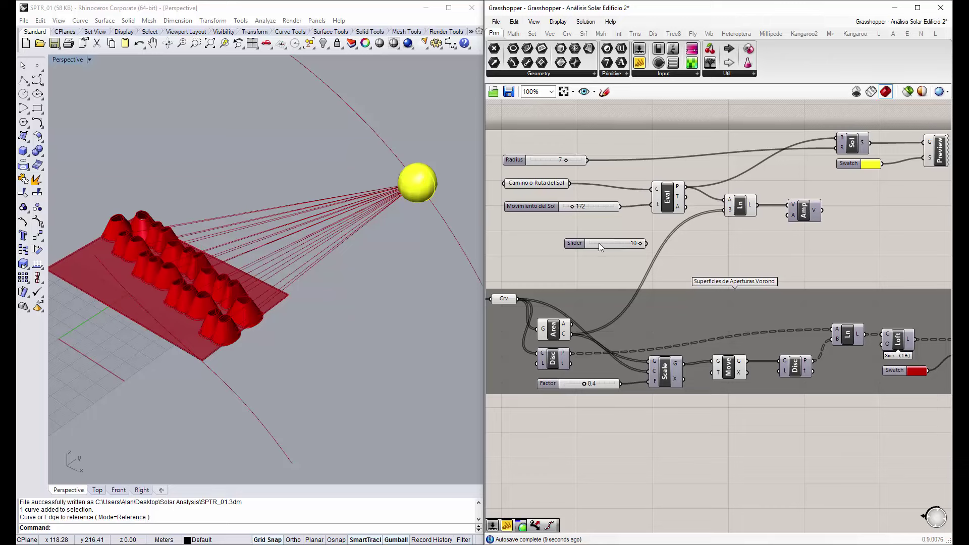
drag(573, 243, 513, 229)
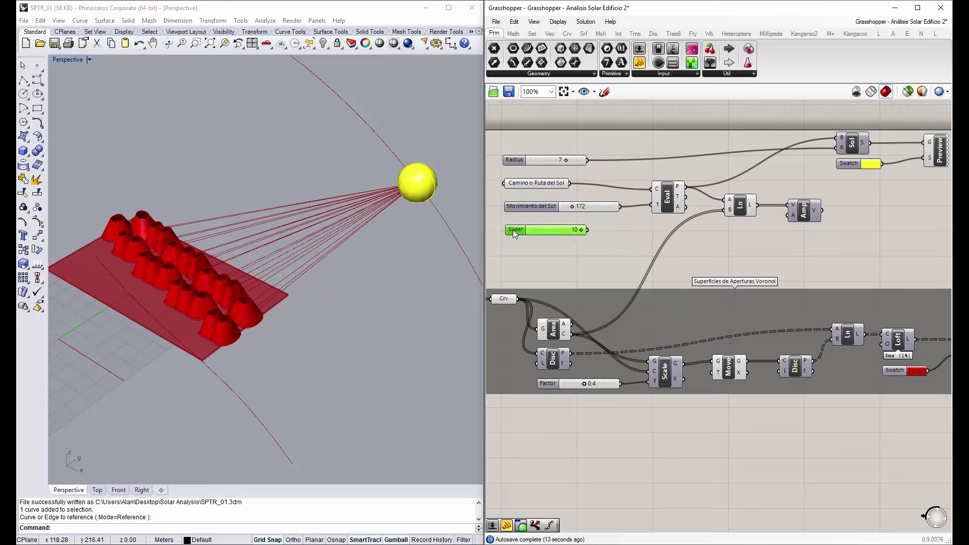
mouse_move(373, 261)
right_down()
mouse_move(313, 255)
mouse_move(251, 312)
right_up()
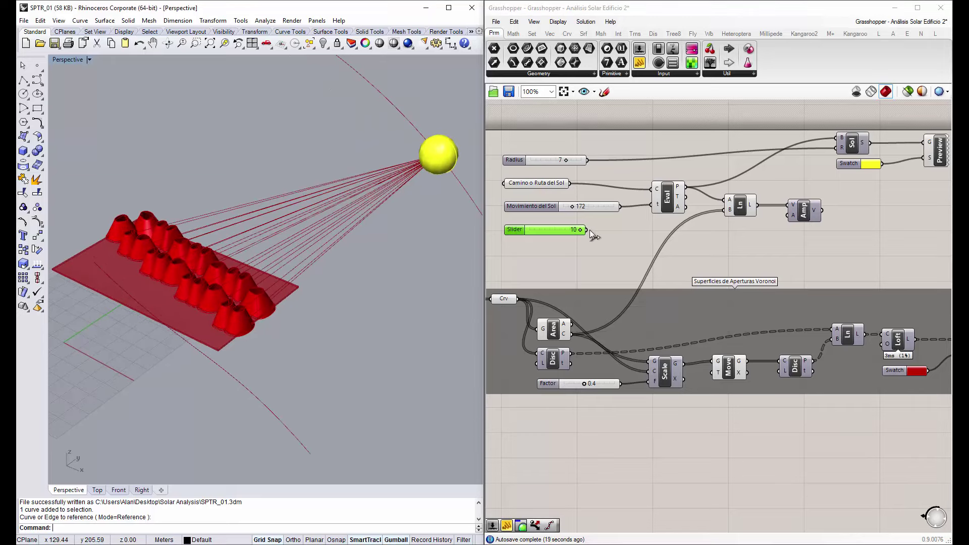
mouse_move(587, 229)
mouse_down()
mouse_move(668, 269)
mouse_move(810, 210)
mouse_up()
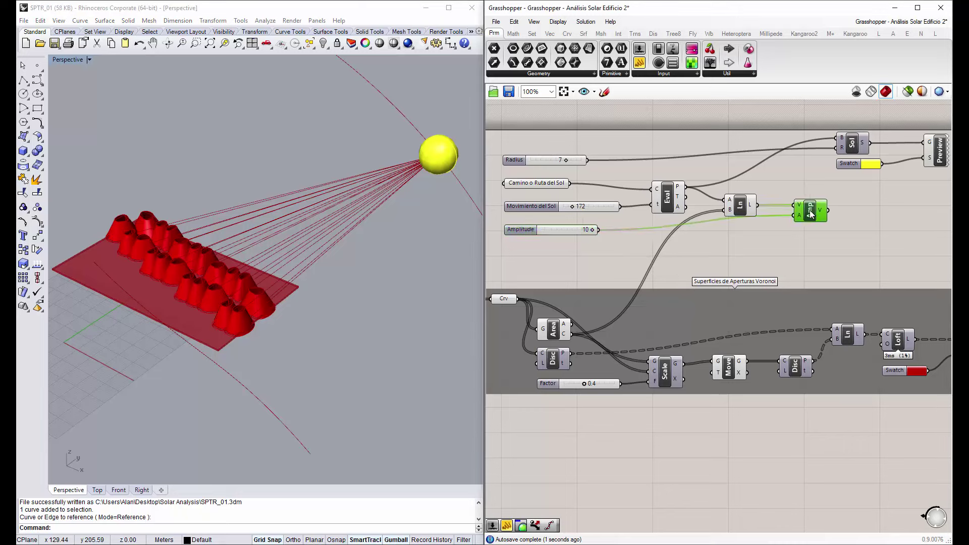
drag(740, 204, 737, 203)
click(786, 193)
right_drag(841, 194, 728, 207)
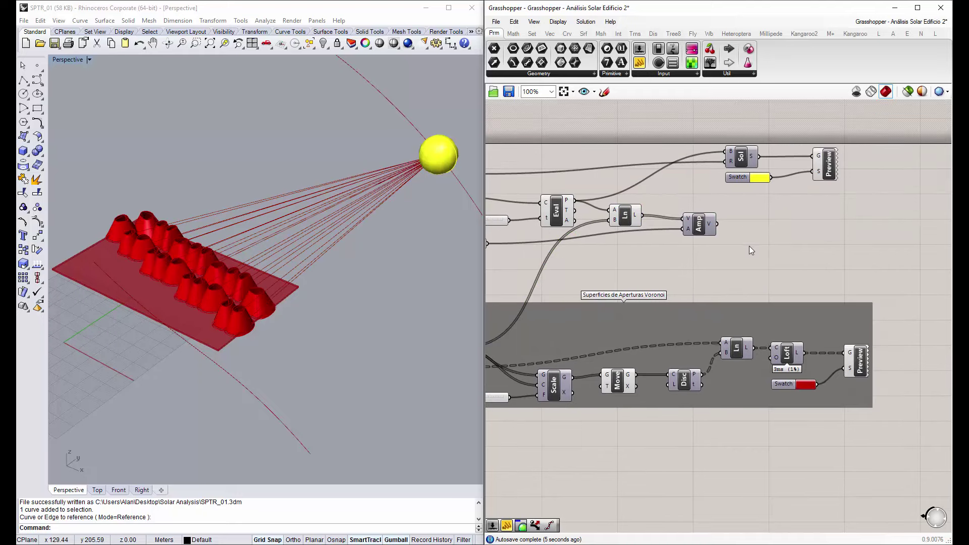
Add a Reverse List component and wire Amp's V output into its L input
double_click(761, 229)
text(rev)
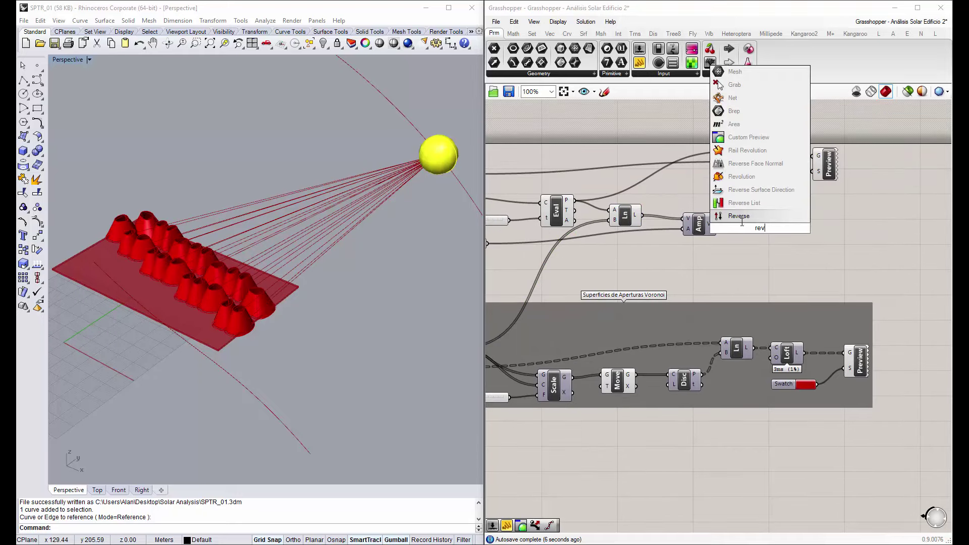
click(735, 202)
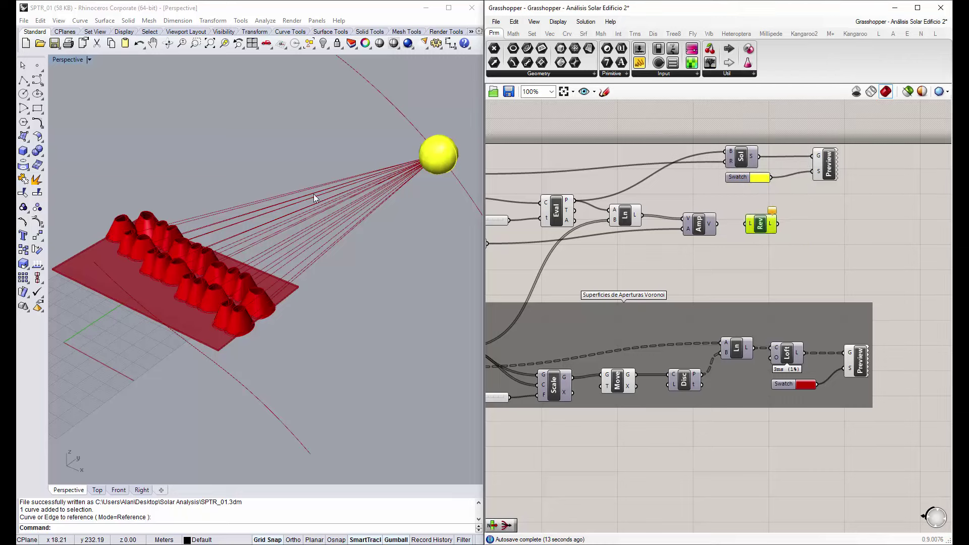
scroll(195, 280, up, 2)
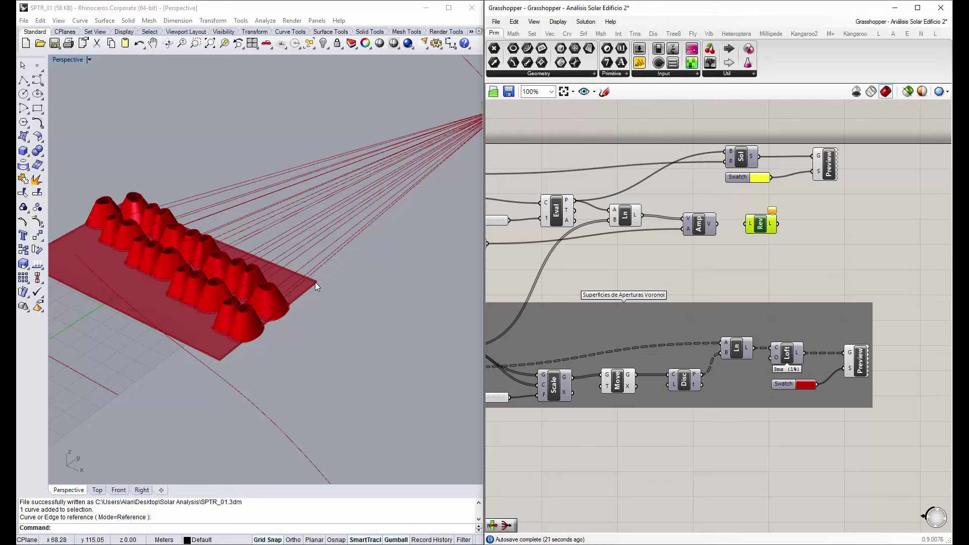
scroll(254, 335, down, 2)
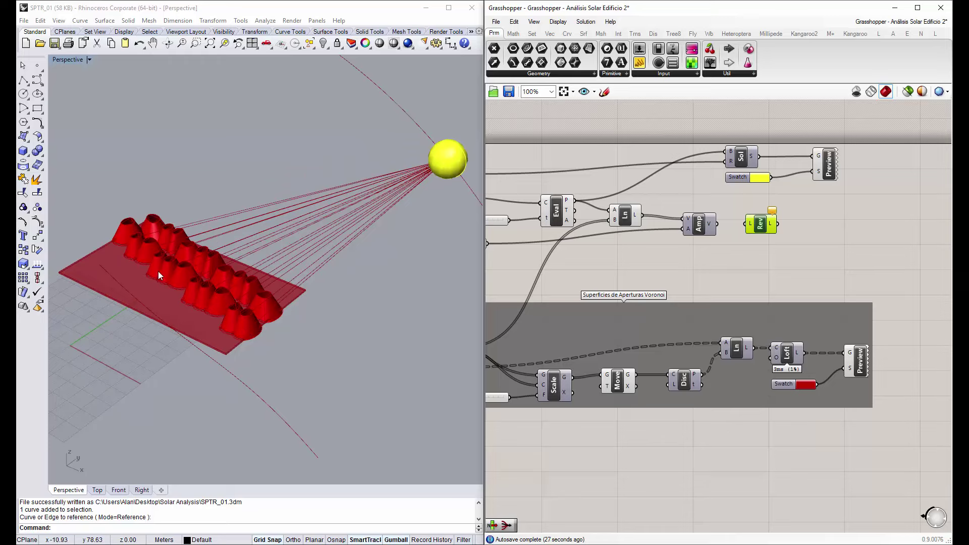
drag(718, 223, 692, 197)
drag(692, 197, 746, 224)
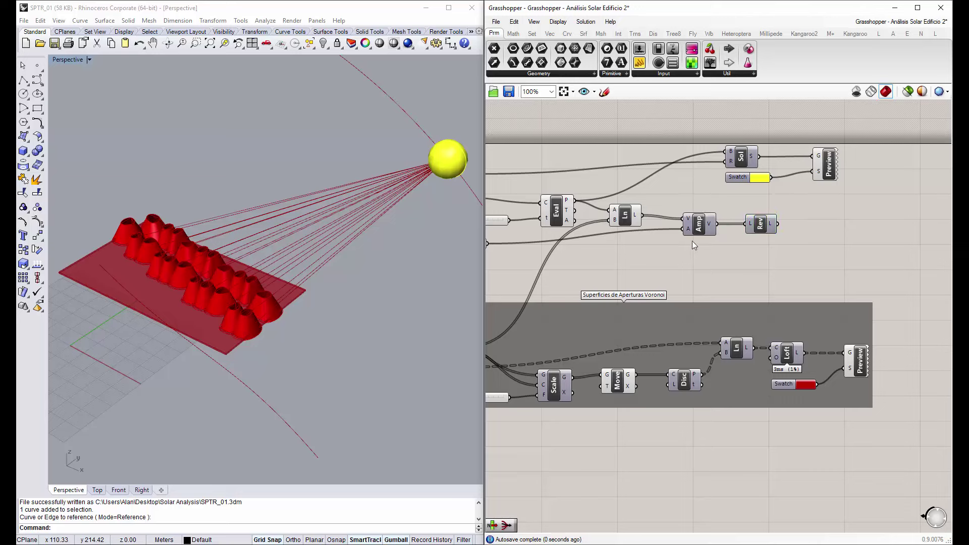
Add a Vector Display fed by the amplified vectors and anchor points
double_click(694, 203)
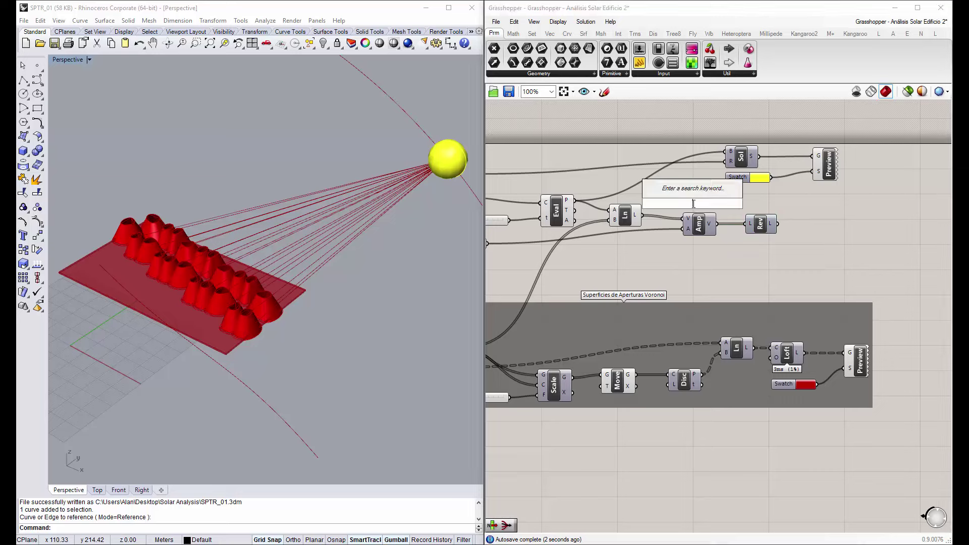
text(vector)
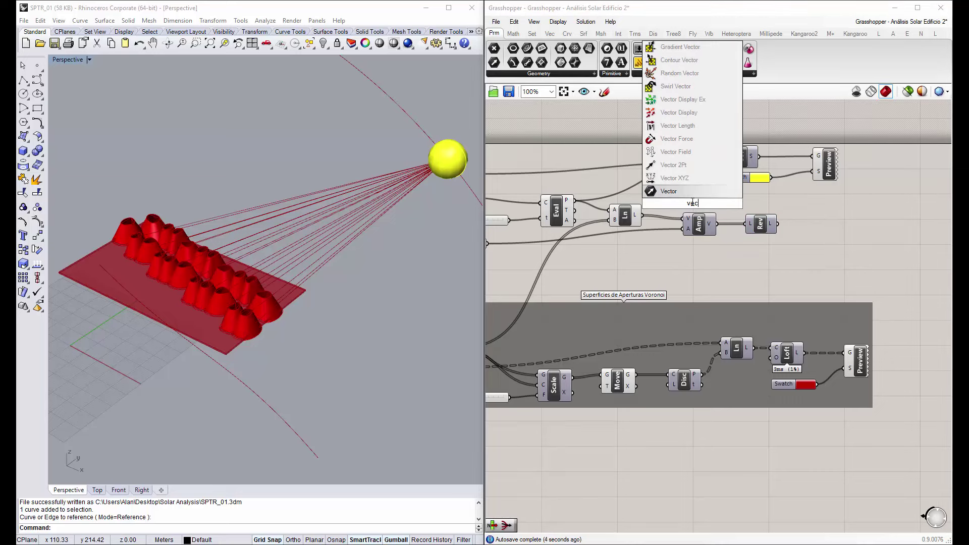
click(696, 126)
drag(695, 206, 744, 259)
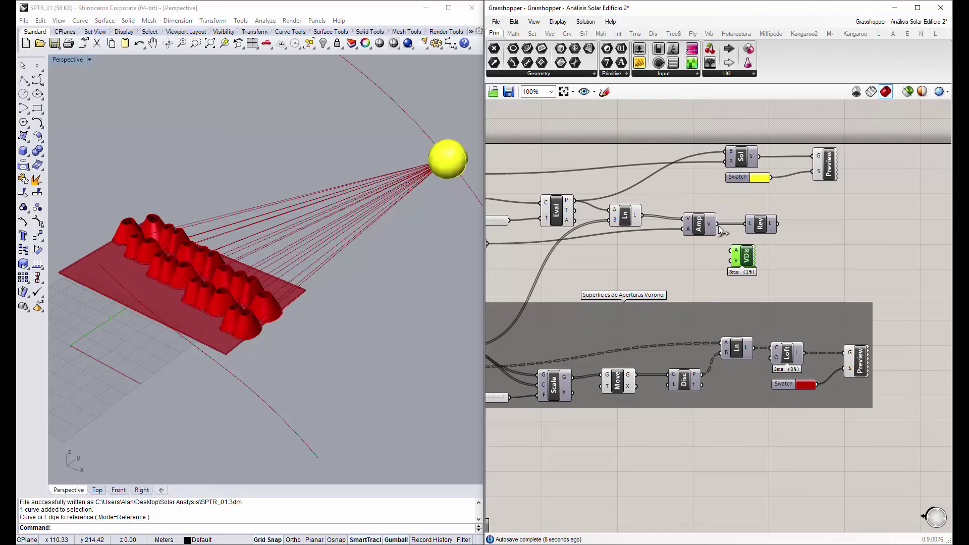
drag(717, 224, 730, 262)
right_drag(674, 260, 700, 255)
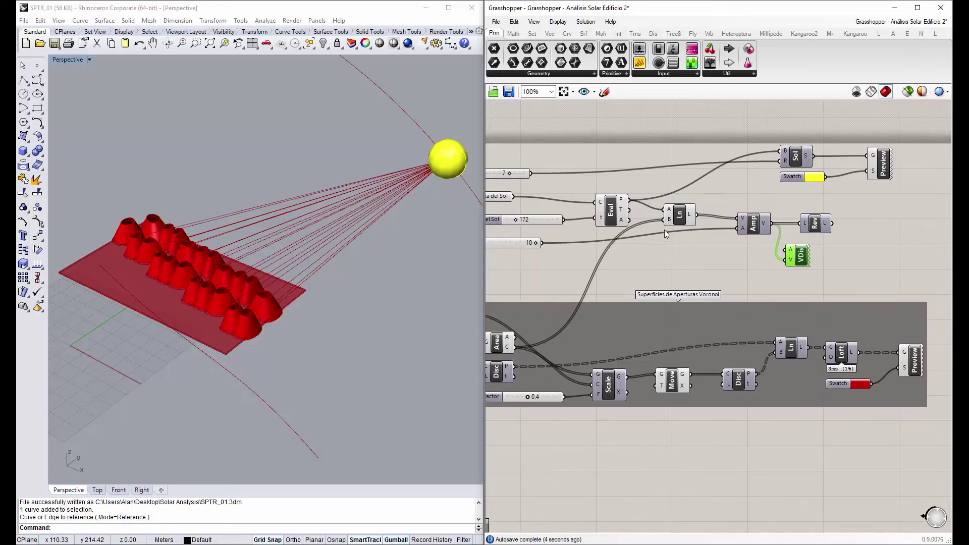
drag(635, 203, 696, 215)
right_drag(353, 252, 383, 250)
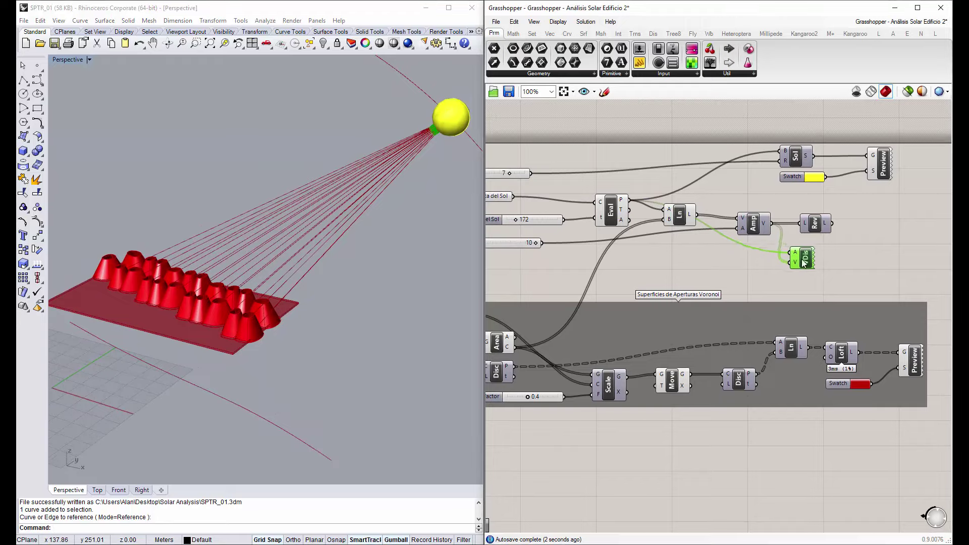
scroll(833, 292, up, 3)
Hide the lofted openings' preview and inspect the slab
click(874, 316)
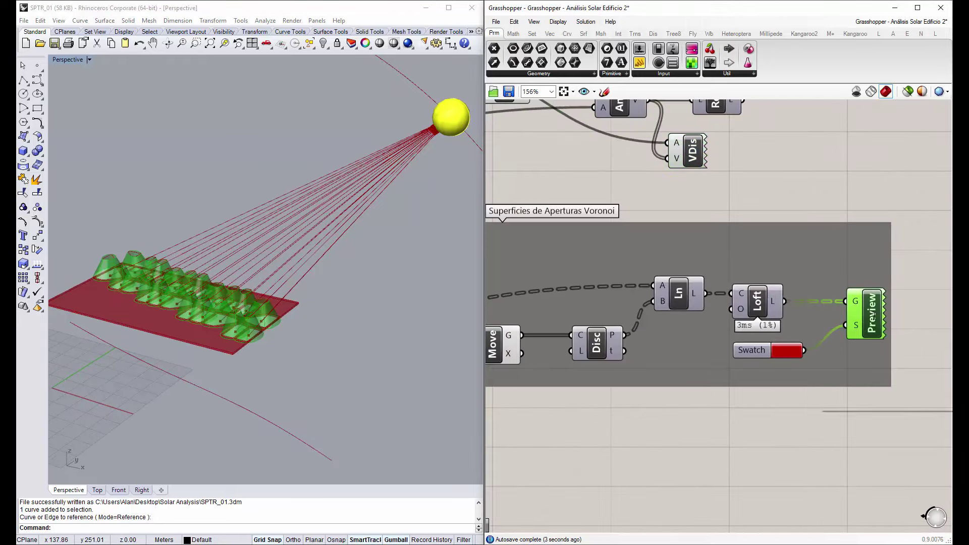
right_click(874, 316)
click(853, 332)
right_drag(312, 323, 239, 316)
scroll(239, 317, up, 3)
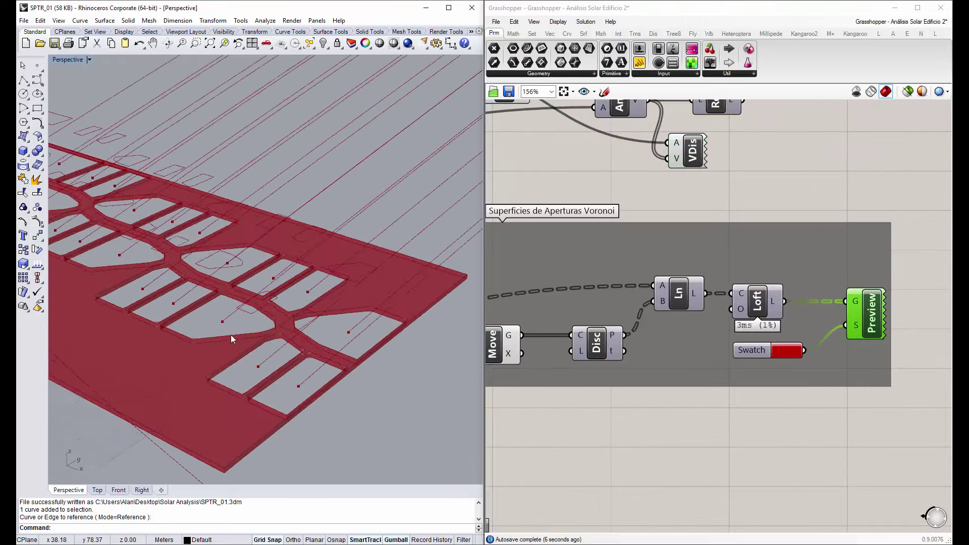
scroll(231, 334, down, 4)
scroll(728, 230, down, 3)
scroll(727, 230, up, 2)
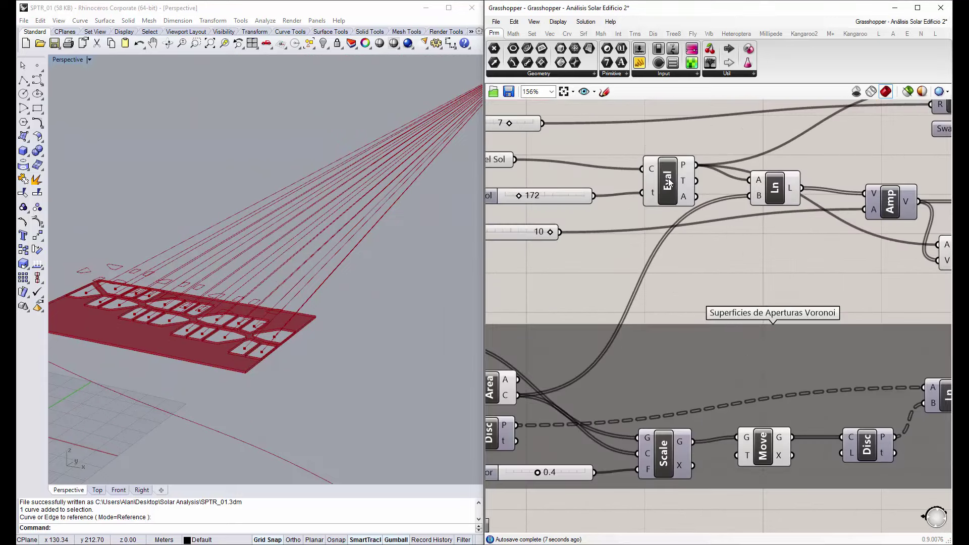
Hide the sun-to-opening lines' preview and orbit around the sun sphere
click(671, 177)
scroll(702, 205, down, 1)
click(757, 194)
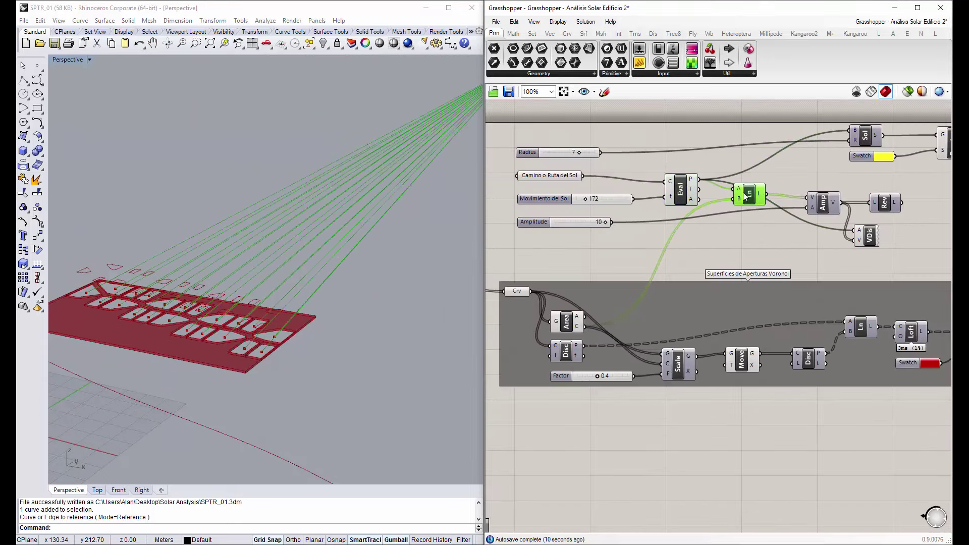
right_click(757, 194)
click(770, 223)
mouse_move(287, 265)
right_down()
mouse_move(241, 277)
mouse_move(268, 297)
right_up()
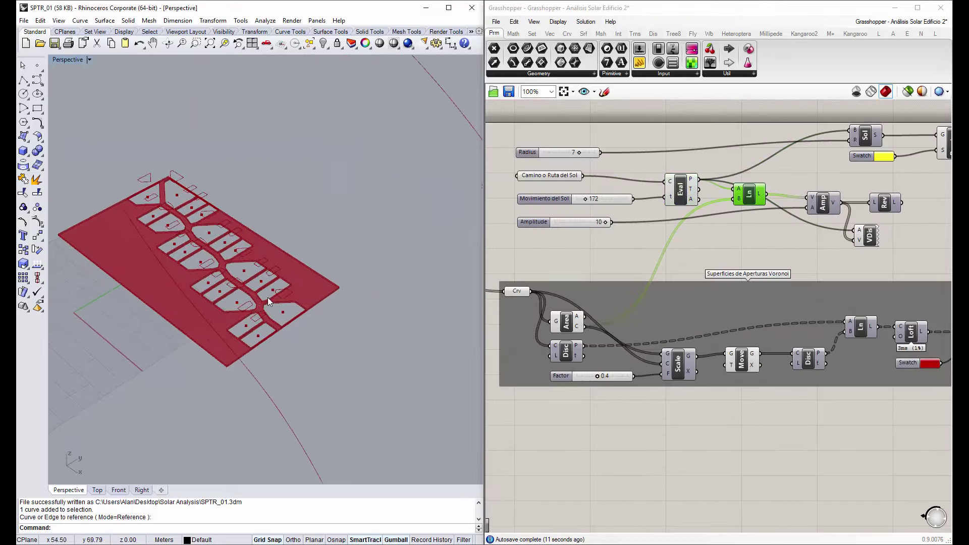
scroll(339, 262, down, 3)
right_drag(339, 263, 402, 216)
scroll(430, 173, up, 5)
mouse_move(430, 172)
right_down()
mouse_move(374, 151)
mouse_move(319, 234)
right_up()
scroll(353, 243, down, 3)
scroll(390, 246, down, 2)
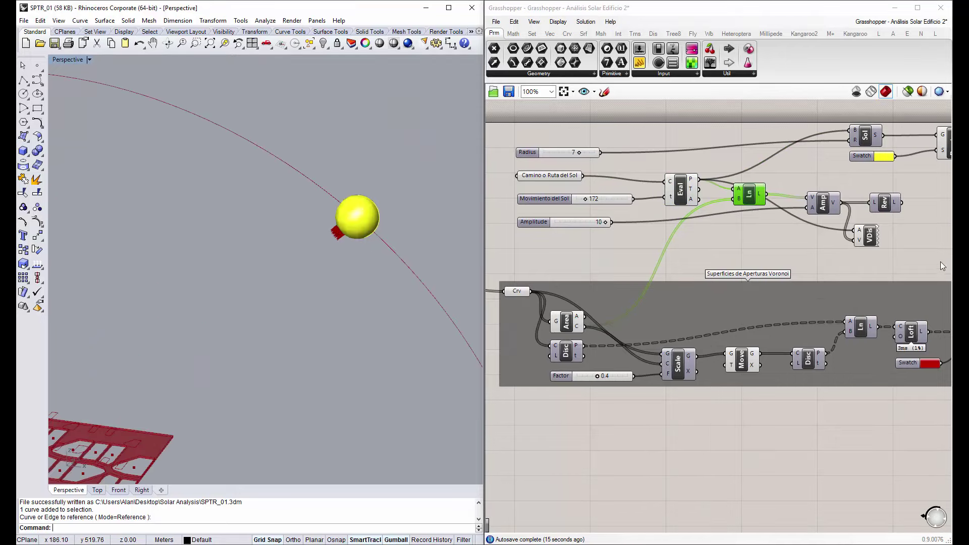
Place Vector Display beside Reverse List and use the reversed list as its anchors
click(884, 202)
right_drag(870, 242, 748, 237)
drag(748, 237, 768, 238)
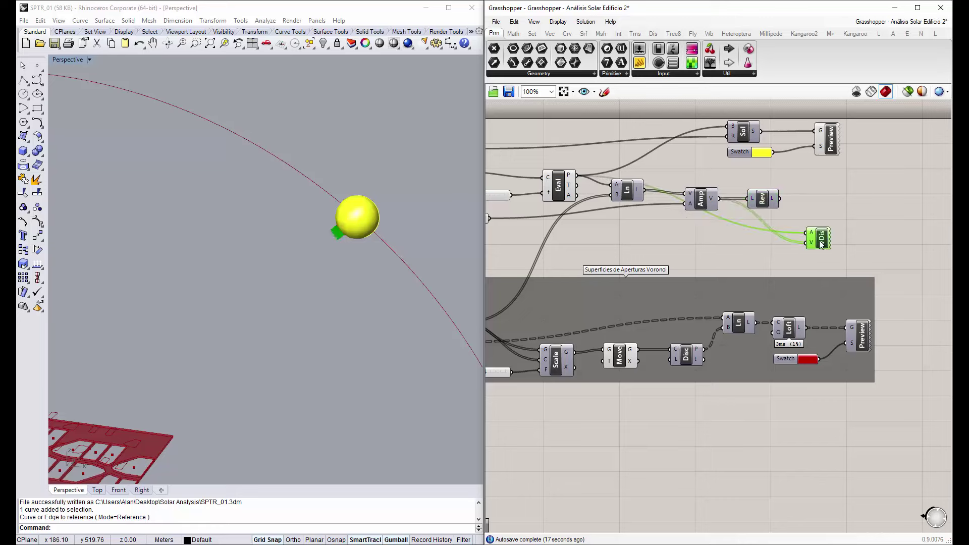
scroll(317, 208, up, 1)
scroll(354, 252, up, 4)
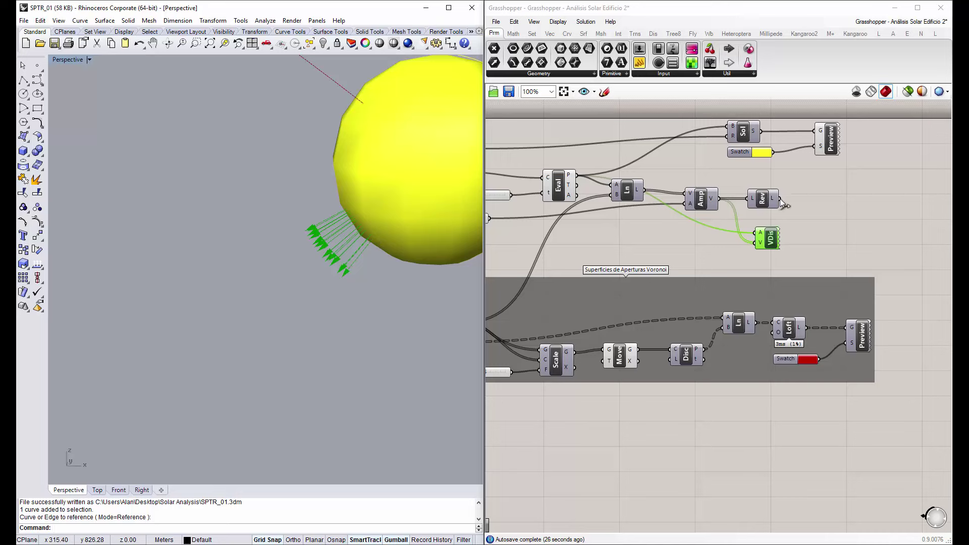
mouse_move(780, 198)
mouse_down()
mouse_move(757, 233)
mouse_move(825, 239)
mouse_up()
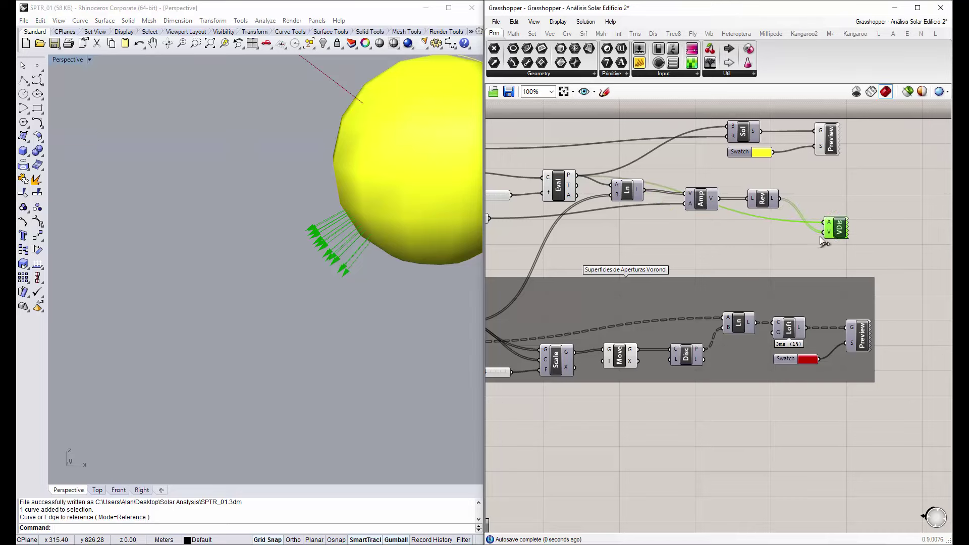
right_drag(294, 255, 335, 252)
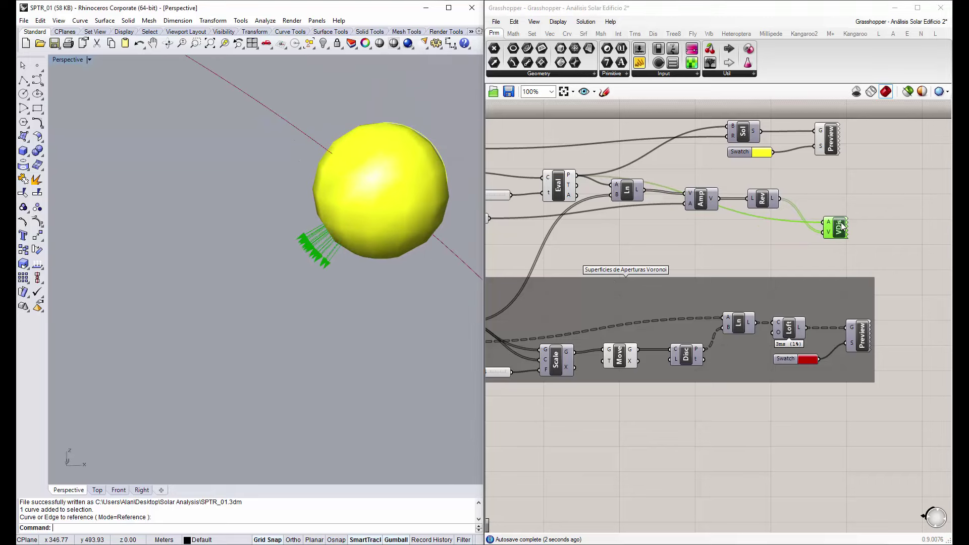
Box-select the Vector Display component and delete it
drag(841, 224, 833, 232)
click(762, 198)
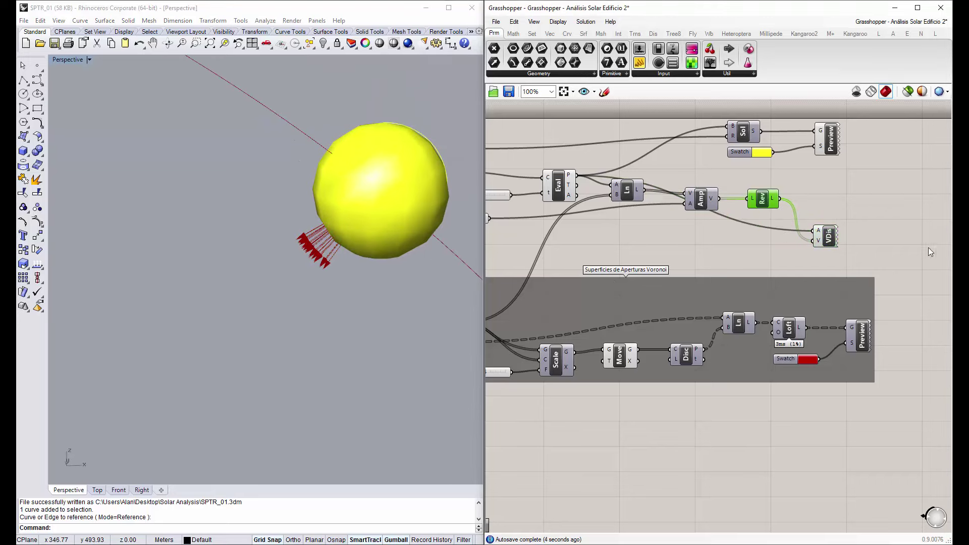
drag(928, 247, 809, 237)
key(Delete)
Turn on the Loft preview so the lofted openings show on the red slab
scroll(810, 246, down, 3)
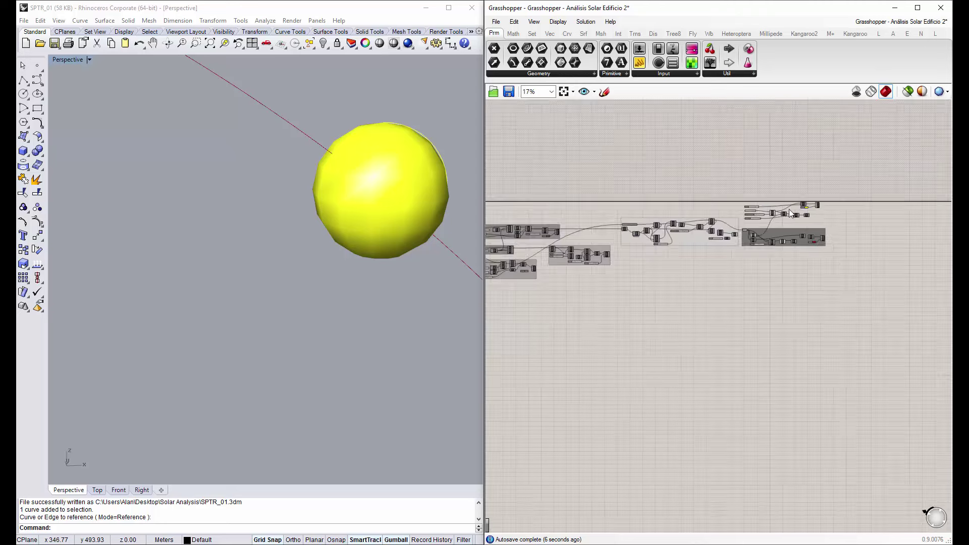
scroll(805, 209, up, 2)
click(791, 221)
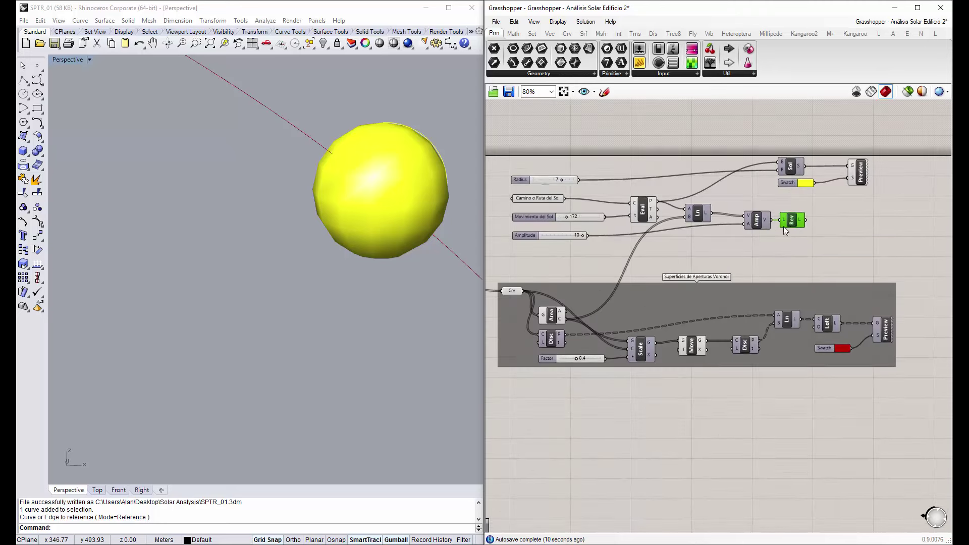
click(397, 250)
scroll(400, 251, down, 8)
scroll(401, 250, down, 5)
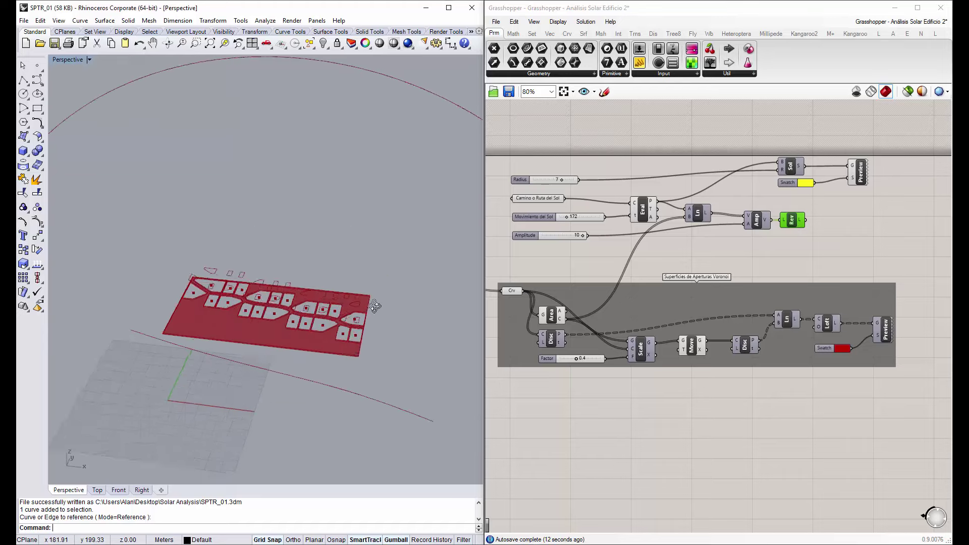
right_drag(324, 343, 447, 274)
scroll(446, 275, up, 3)
right_click(830, 326)
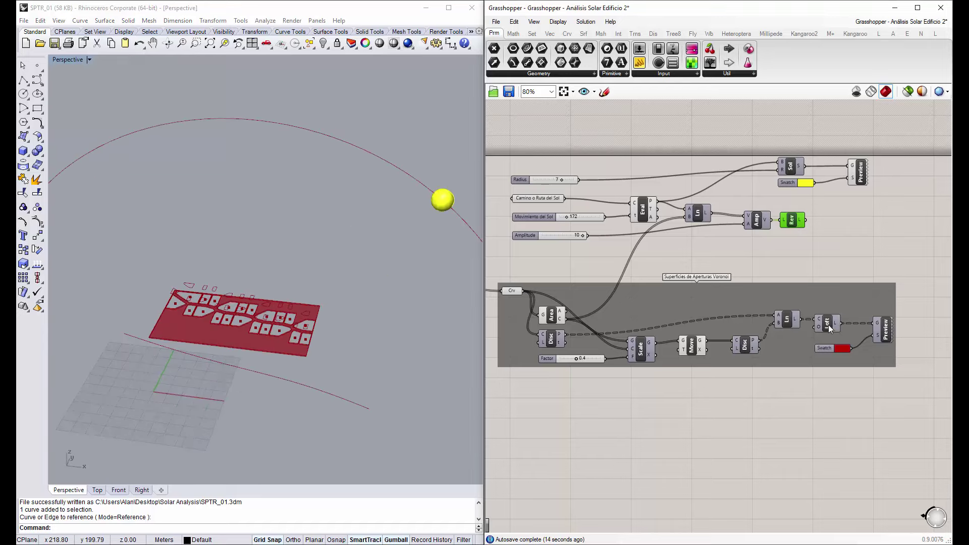
click(848, 344)
Wire Reverse List's L output into Move's T input and orbit to inspect the openings
scroll(309, 332, up, 3)
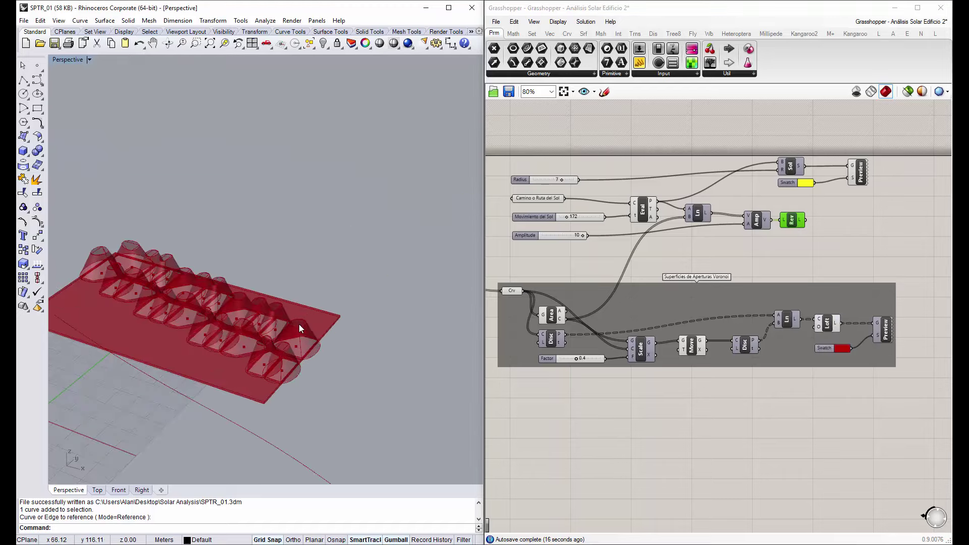
scroll(295, 331, down, 3)
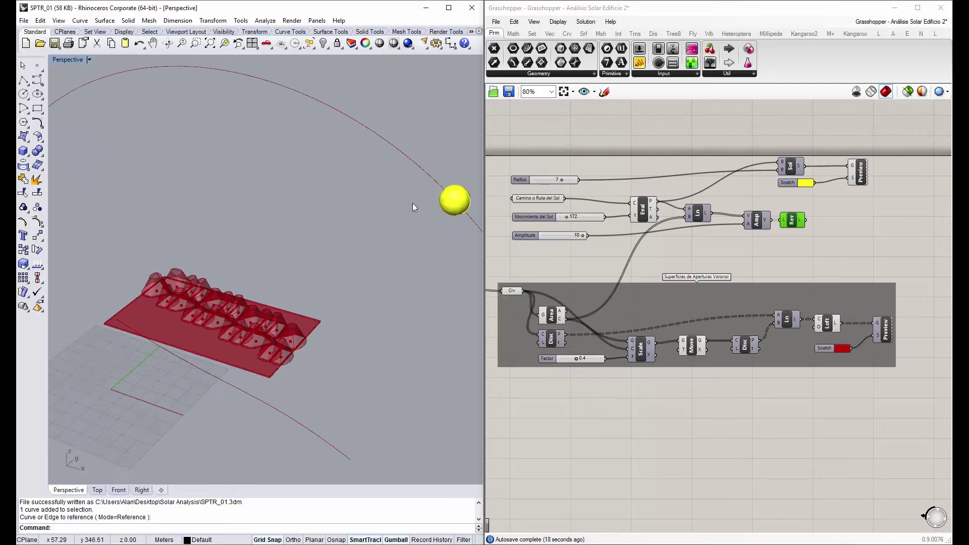
scroll(245, 317, up, 3)
scroll(277, 337, down, 3)
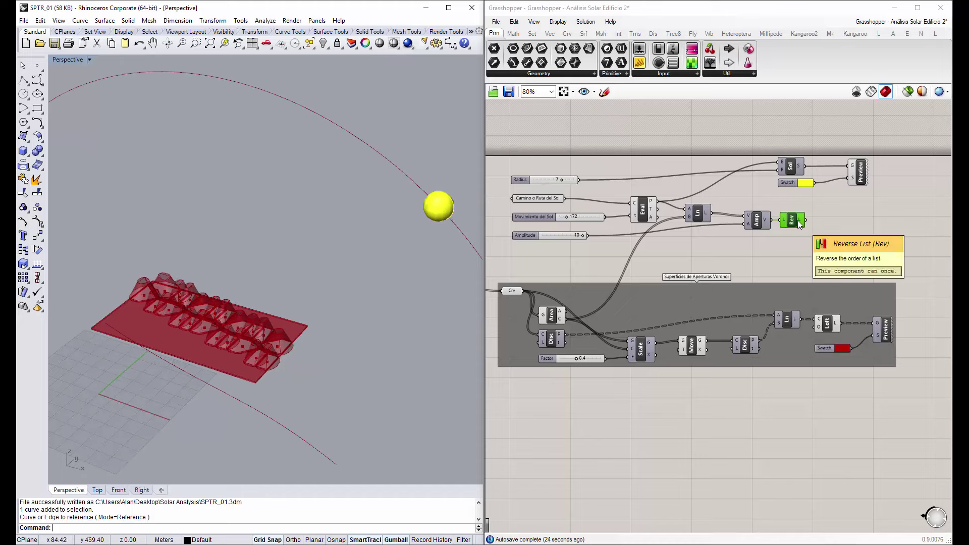
mouse_move(806, 220)
mouse_down()
mouse_move(854, 208)
mouse_move(679, 351)
mouse_up()
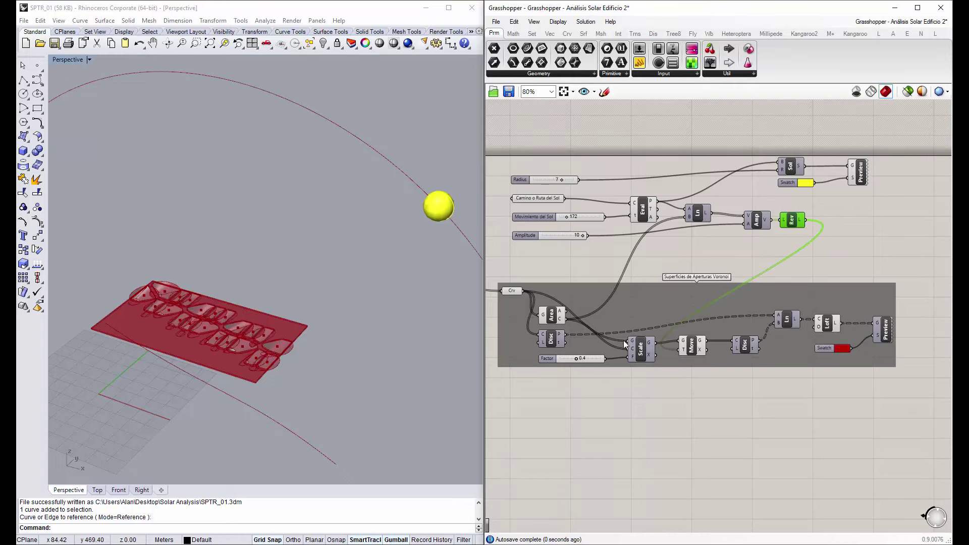
mouse_move(282, 300)
right_down()
mouse_move(246, 296)
mouse_move(221, 339)
mouse_move(241, 323)
right_up()
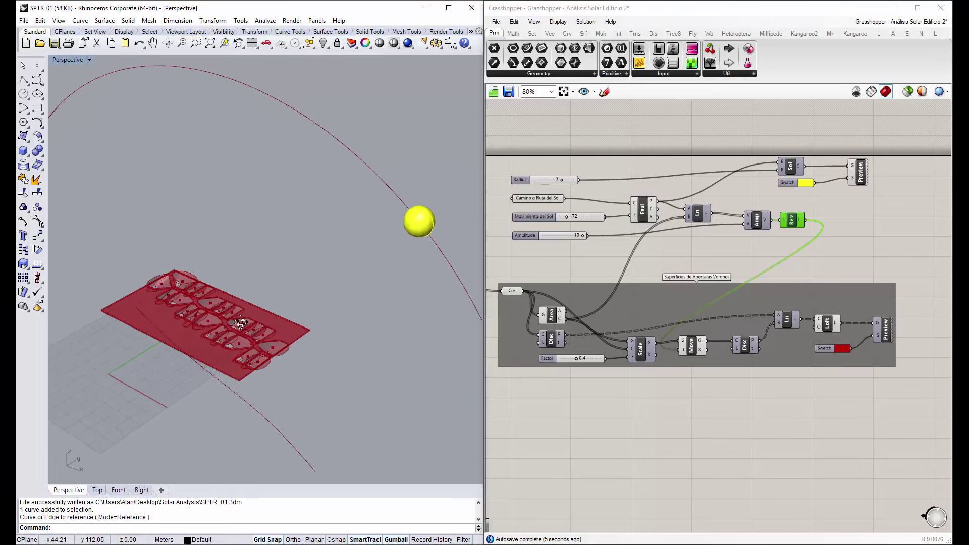
right_drag(241, 323, 244, 344)
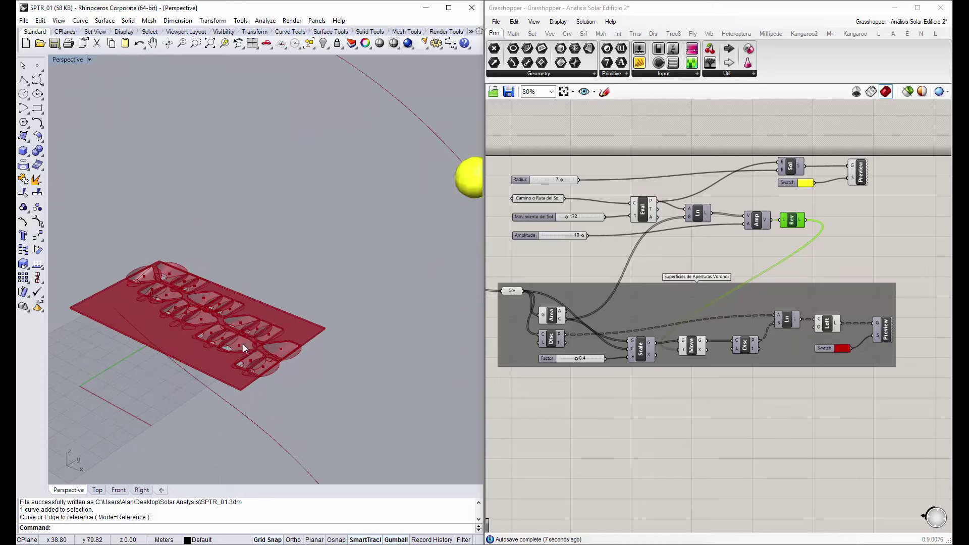
Wire Amplitude's V output directly into the openings' Move T input
click(772, 220)
drag(772, 220, 752, 251)
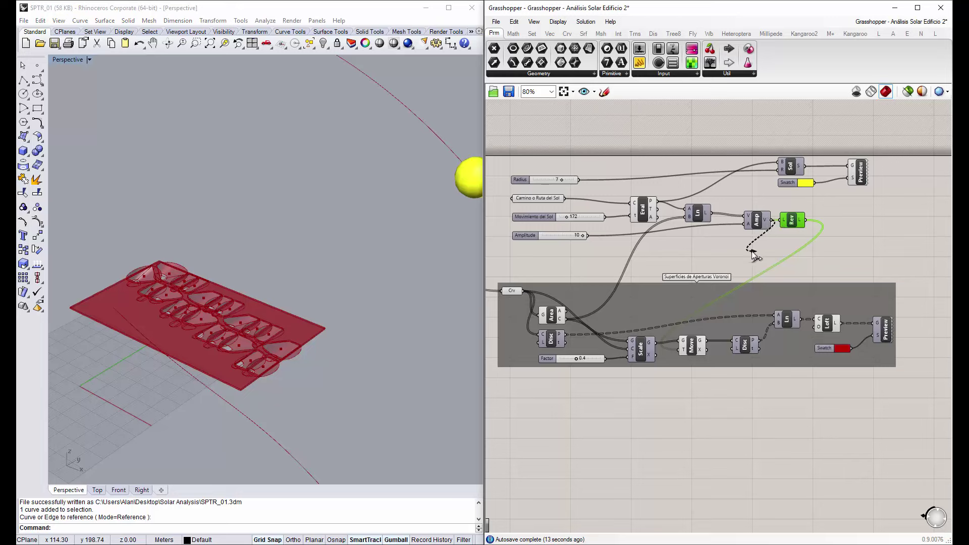
drag(793, 220, 804, 222)
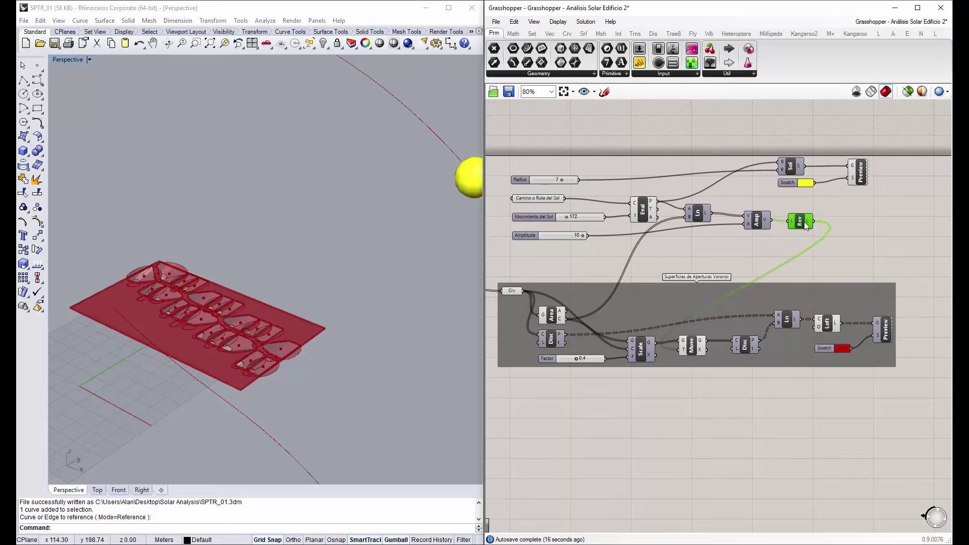
click(775, 239)
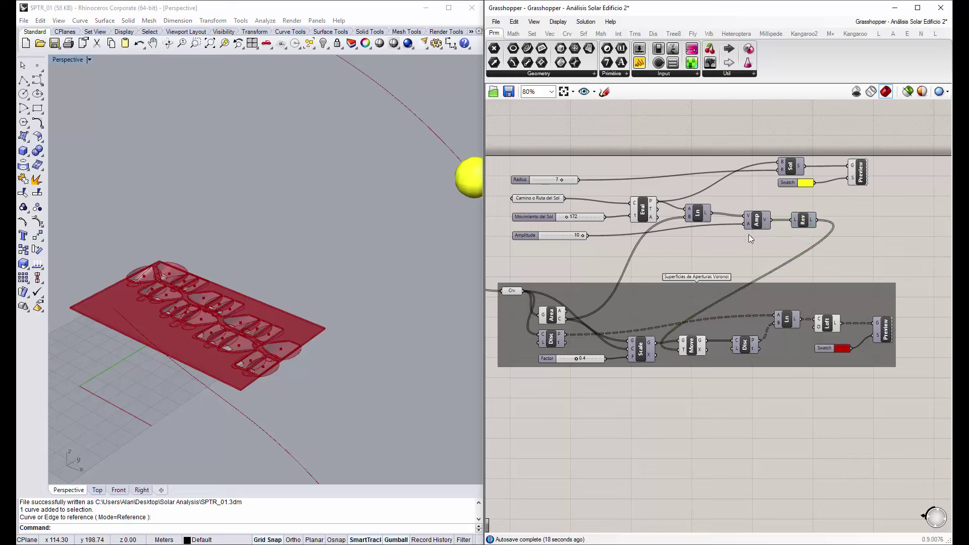
drag(771, 220, 678, 350)
right_drag(244, 339, 246, 356)
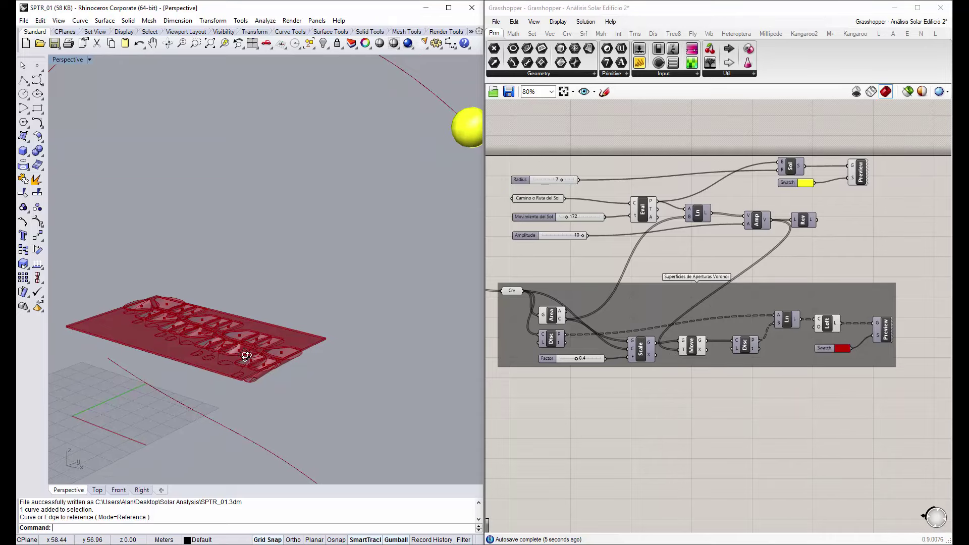
Delete the now-unused Reverse List component
click(668, 262)
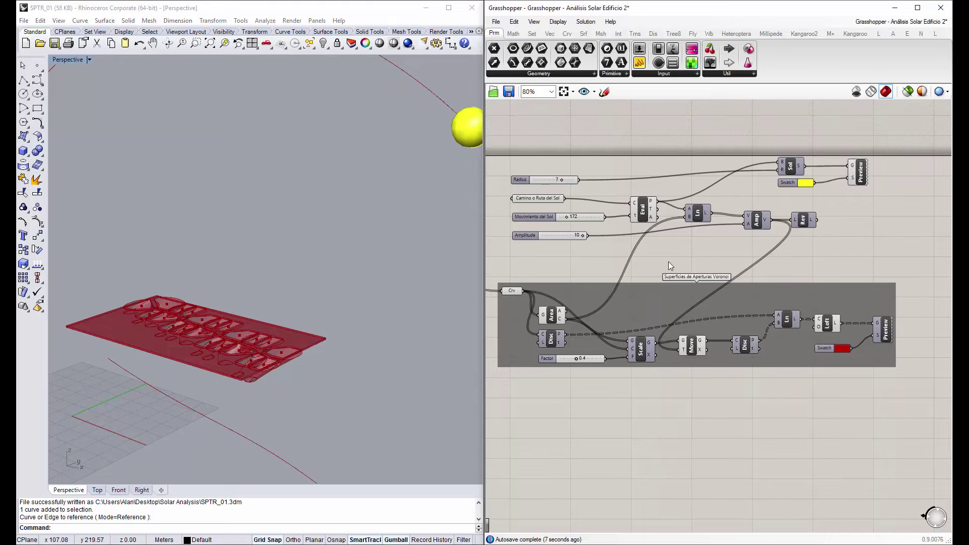
right_drag(669, 261, 668, 259)
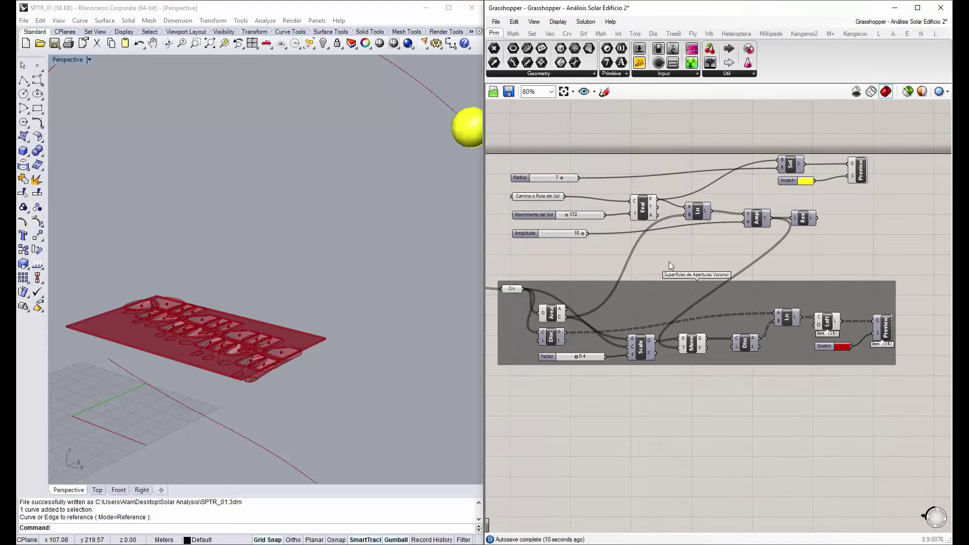
mouse_move(800, 225)
mouse_down()
mouse_move(846, 213)
mouse_move(848, 231)
mouse_up()
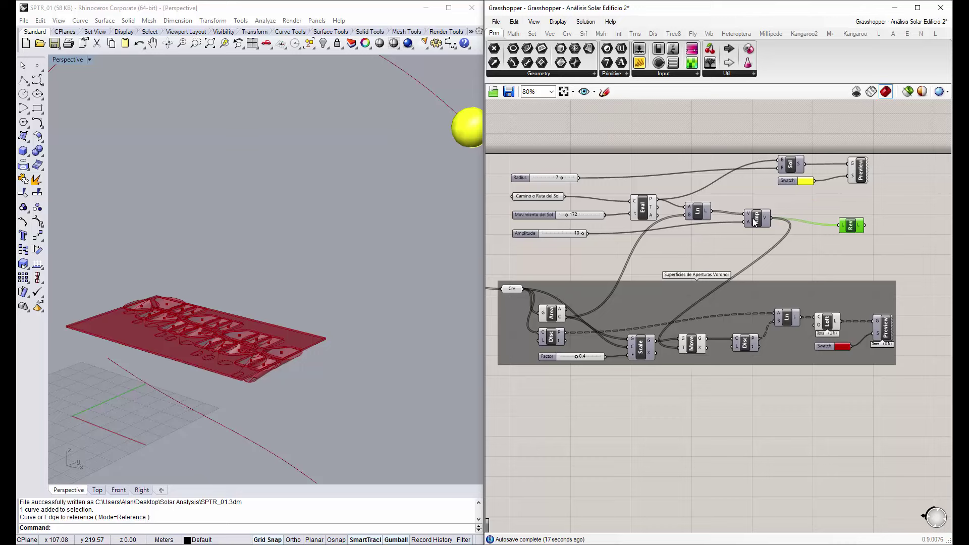
click(643, 214)
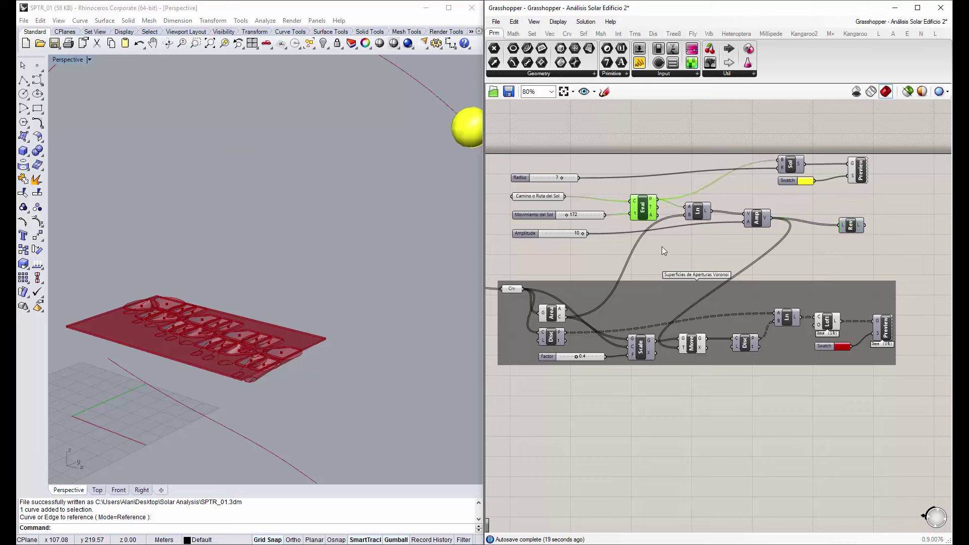
click(663, 245)
drag(849, 226, 836, 222)
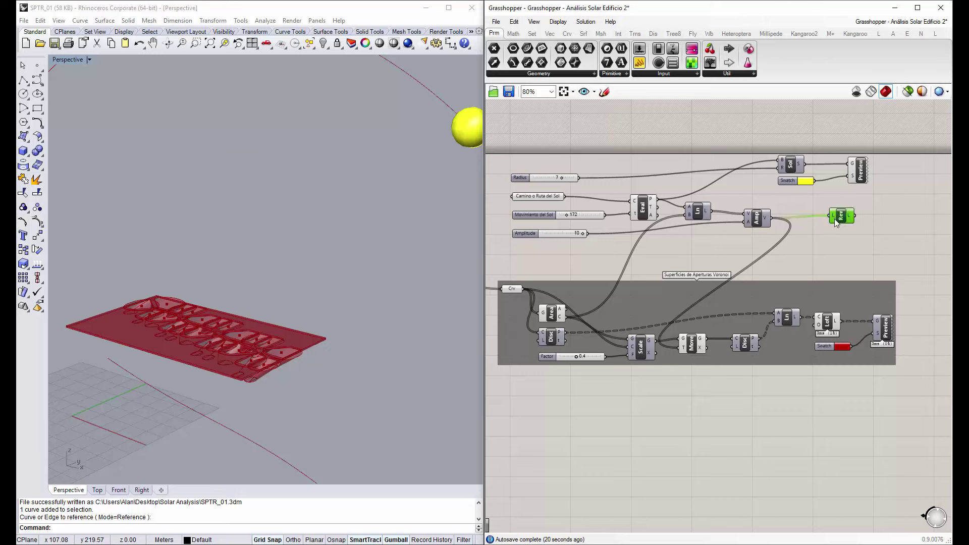
key(Delete)
Orbit to see the whole sun path and set Movimiento del Sol back to 0
scroll(282, 299, down, 5)
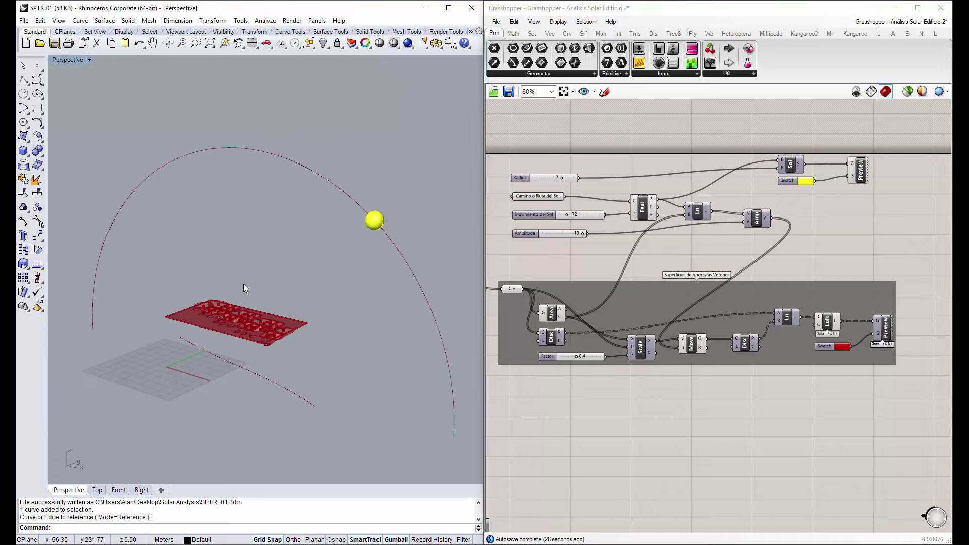
right_drag(243, 283, 225, 319)
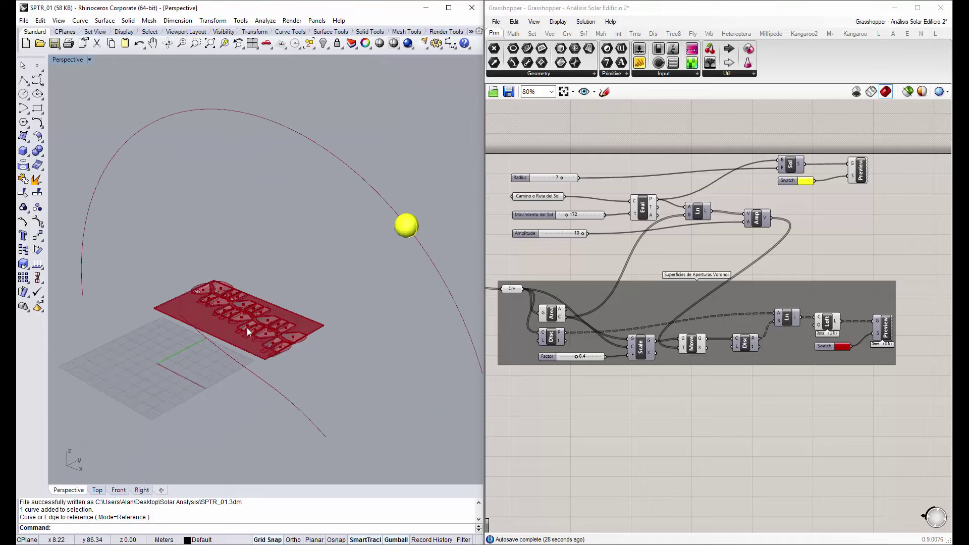
scroll(247, 328, up, 2)
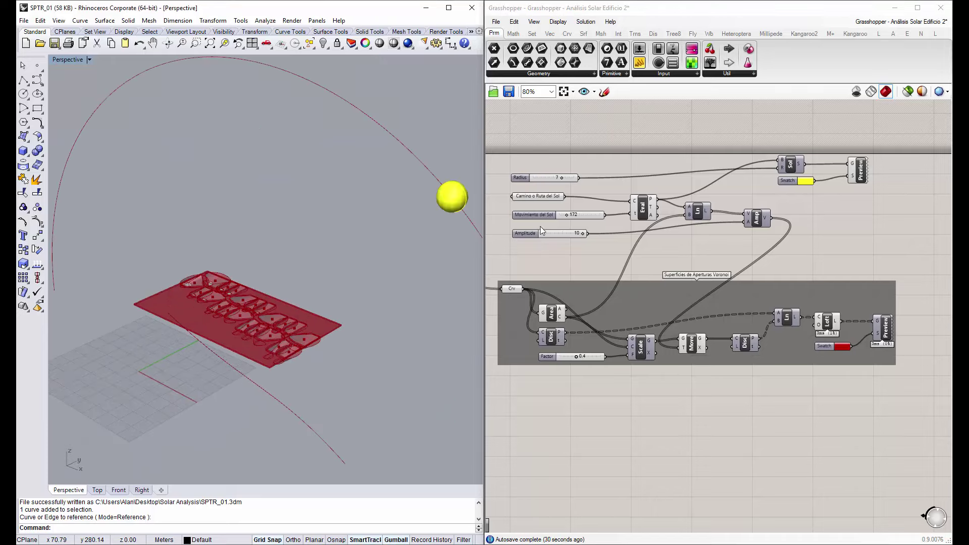
scroll(534, 218, up, 1)
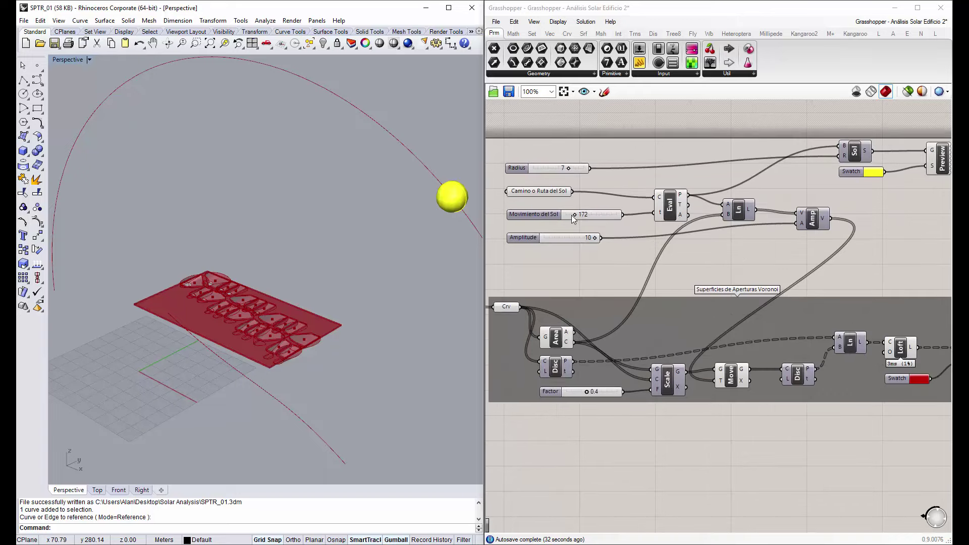
scroll(574, 217, up, 3)
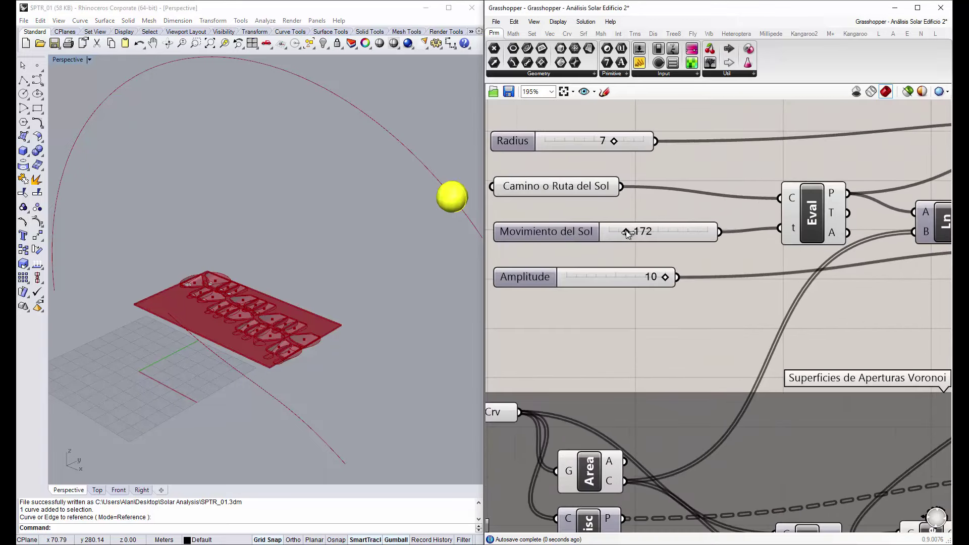
mouse_move(626, 230)
mouse_down()
mouse_move(666, 237)
mouse_move(586, 222)
mouse_up()
mouse_move(282, 252)
right_down()
mouse_move(262, 254)
mouse_move(259, 277)
mouse_move(289, 341)
mouse_move(260, 316)
right_up()
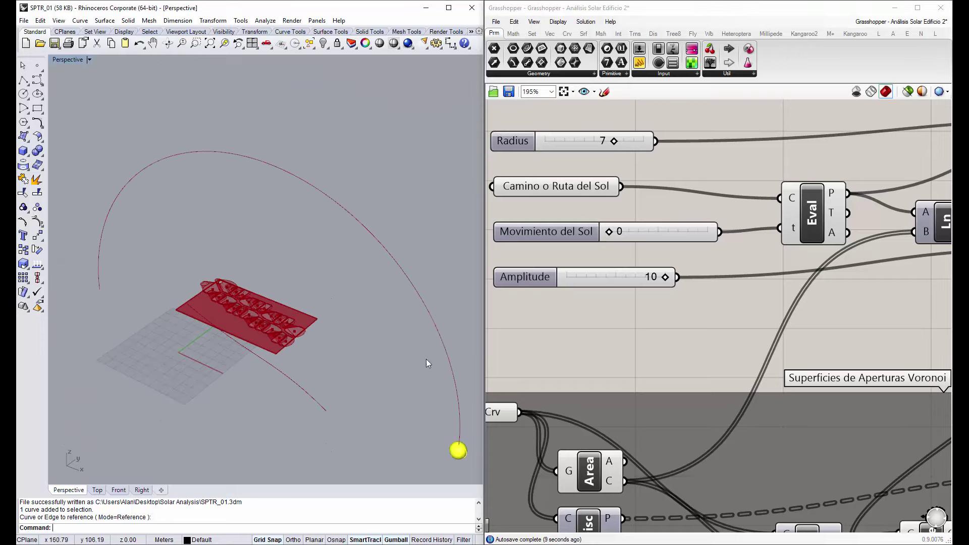
Orbit the Perspective view around the red slab
click(597, 357)
scroll(598, 356, down, 4)
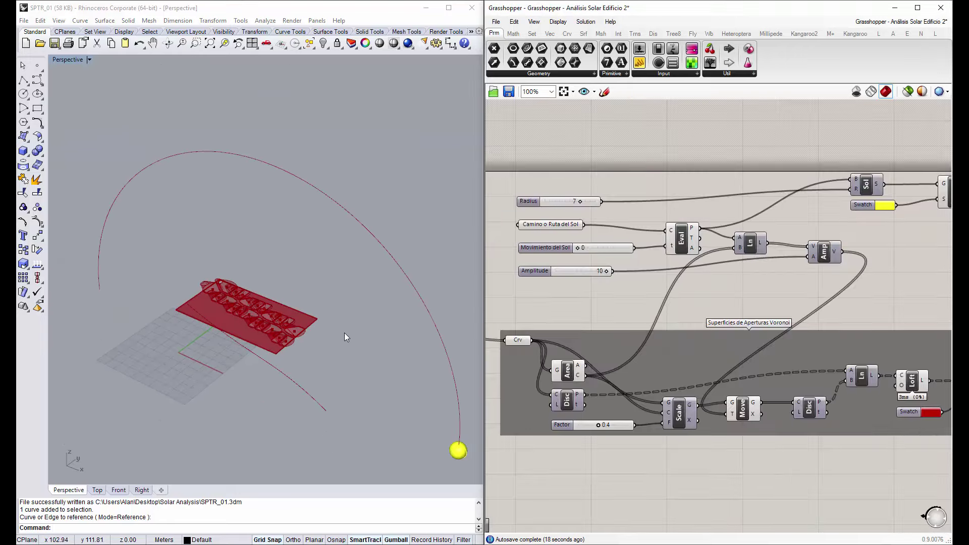
mouse_move(344, 332)
right_down()
mouse_move(270, 287)
mouse_move(199, 357)
right_up()
scroll(368, 320, up, 3)
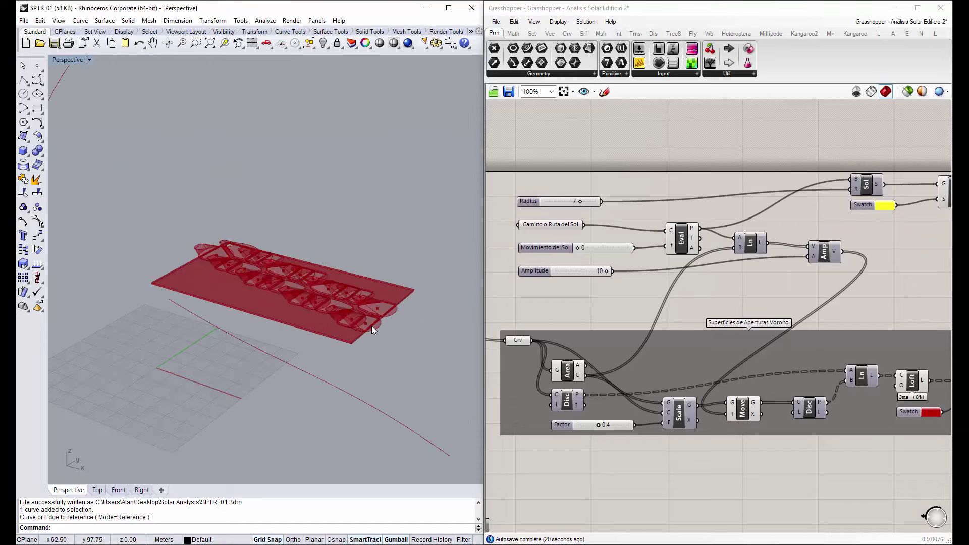
mouse_move(359, 326)
right_down()
mouse_move(368, 225)
mouse_move(333, 334)
mouse_move(325, 264)
mouse_move(305, 319)
mouse_move(312, 307)
mouse_move(274, 291)
right_up()
scroll(333, 334, down, 3)
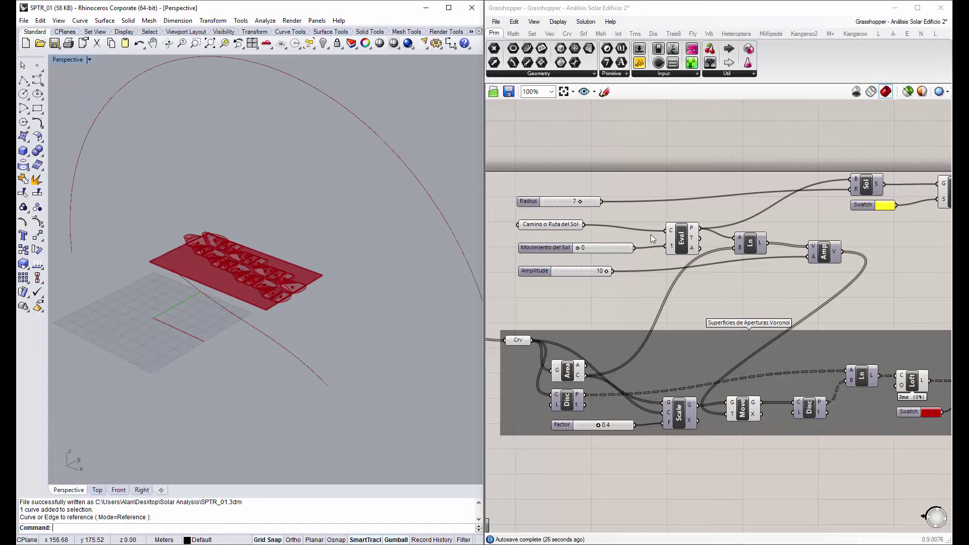
Drag Movimiento del Sol to 440 so the sun sphere appears on its arc
right_click(683, 237)
key(Escape)
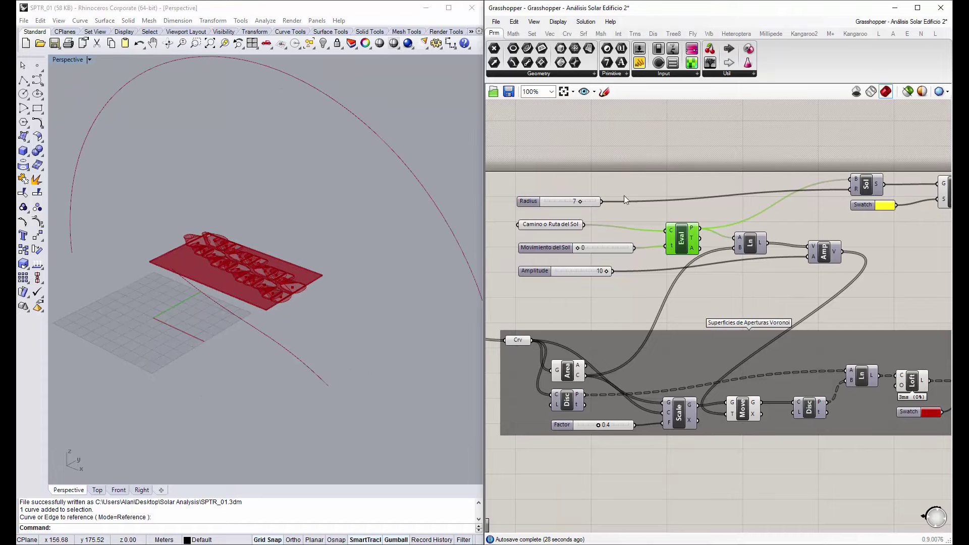
click(628, 157)
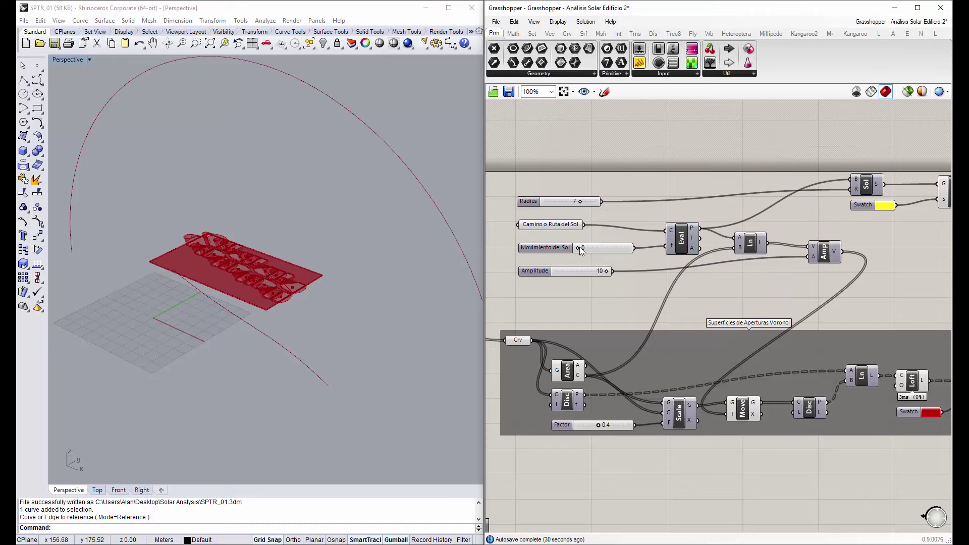
drag(578, 247, 593, 248)
drag(604, 253, 599, 252)
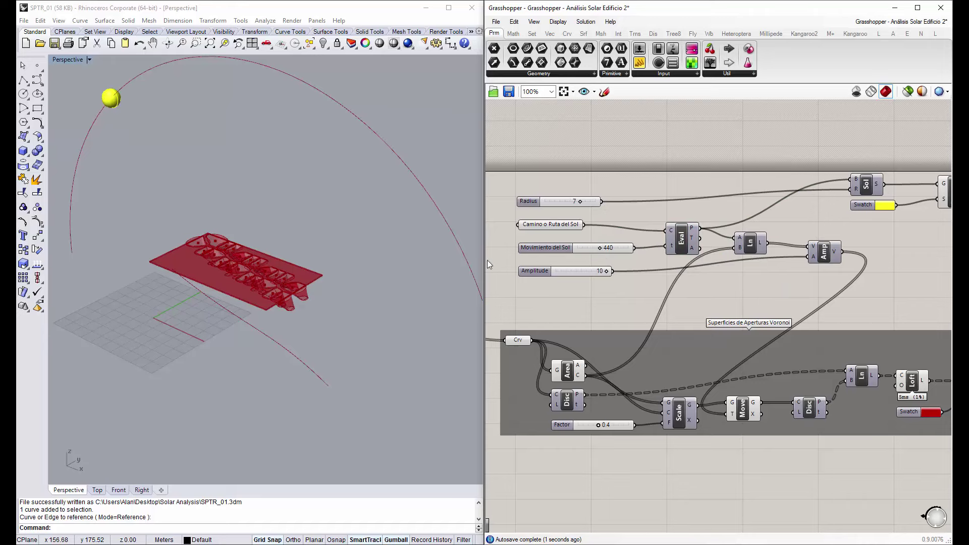
mouse_move(269, 264)
right_down()
mouse_move(268, 297)
mouse_move(287, 303)
right_up()
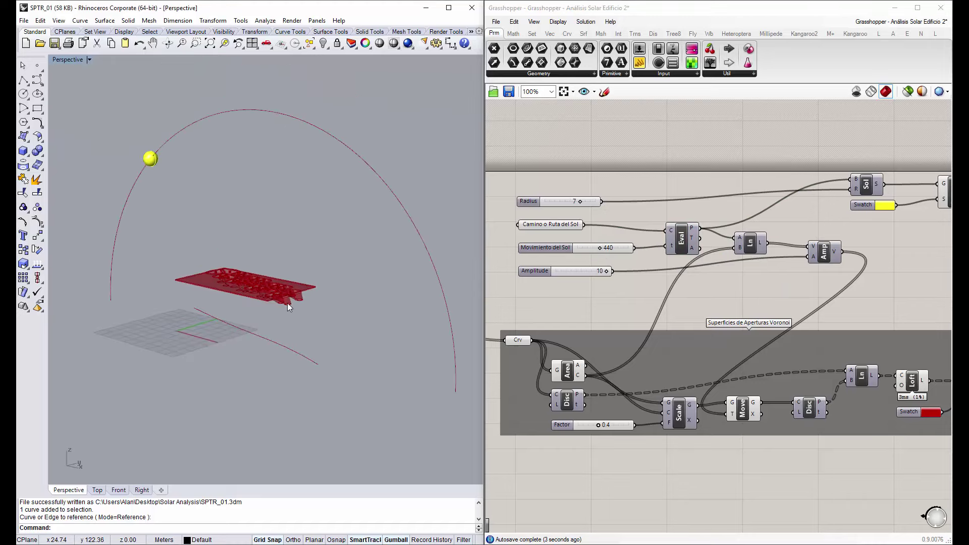
Add a Reverse List component beside the Amplitude component
right_drag(626, 192, 500, 151)
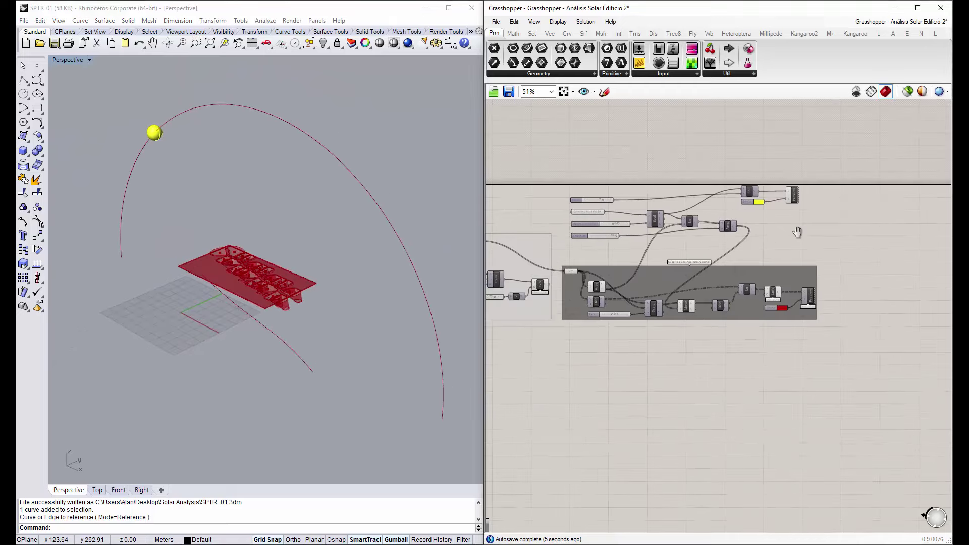
click(700, 213)
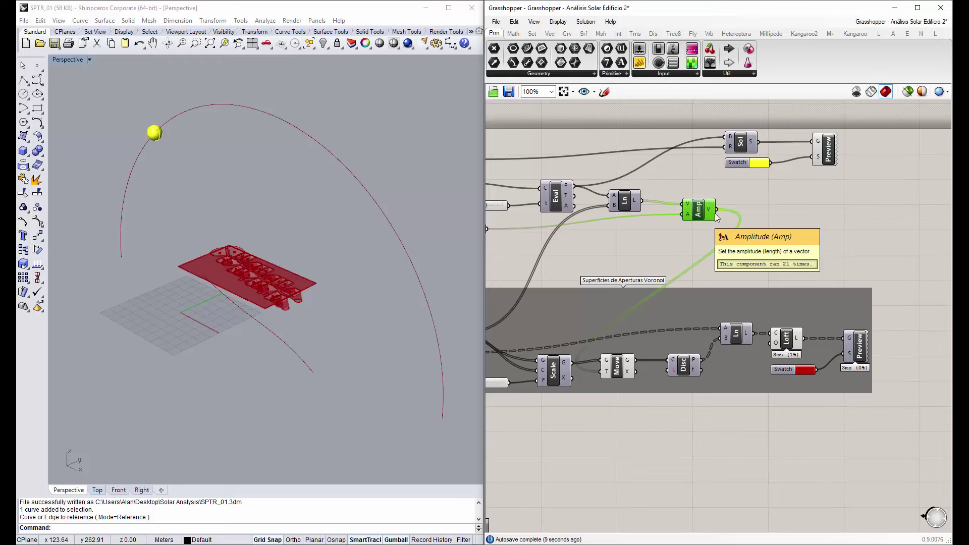
double_click(770, 214)
text(reverse)
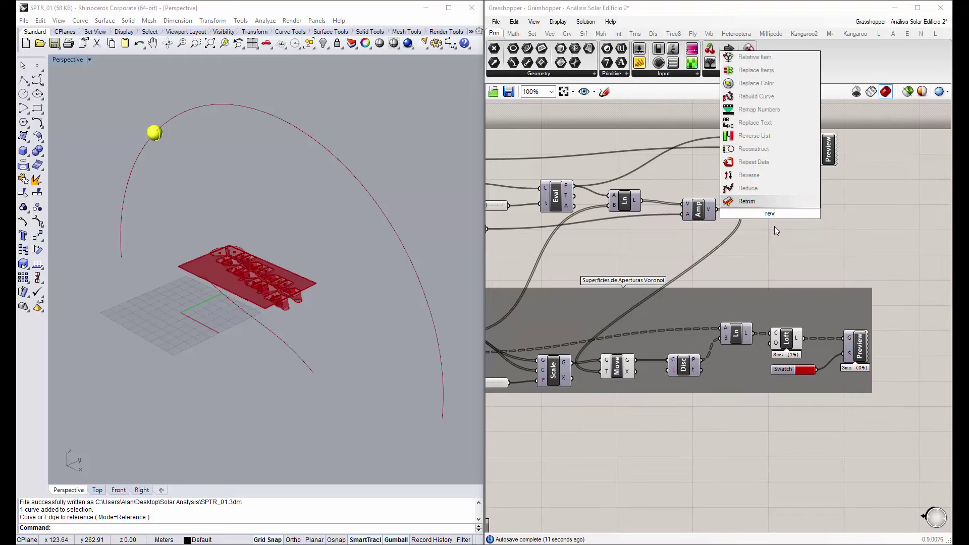
key(Down)
key(Return)
drag(771, 219, 771, 210)
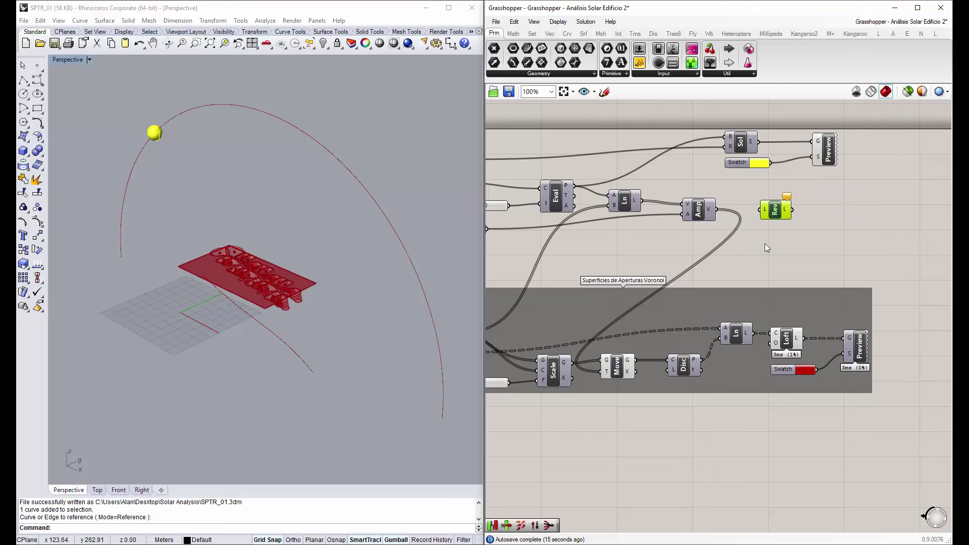
click(700, 219)
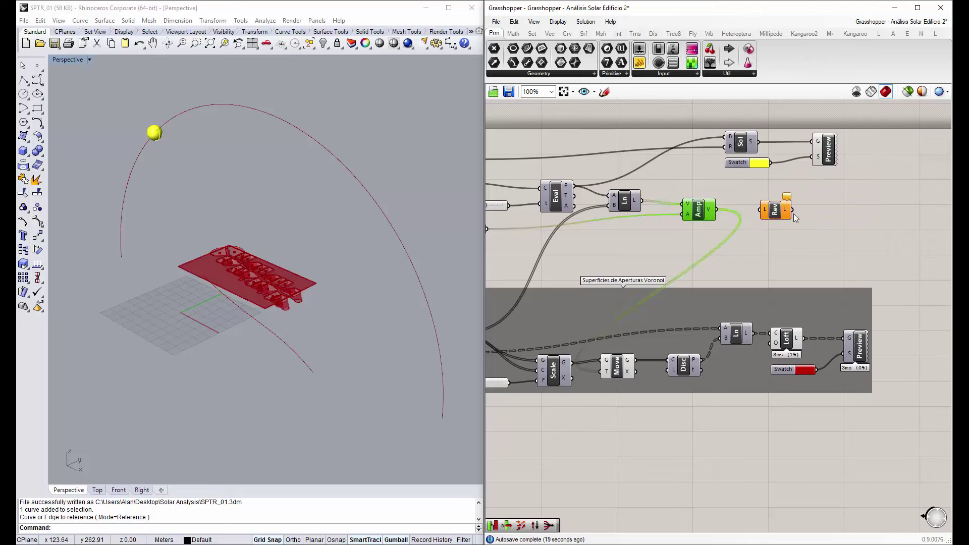
drag(776, 214, 781, 198)
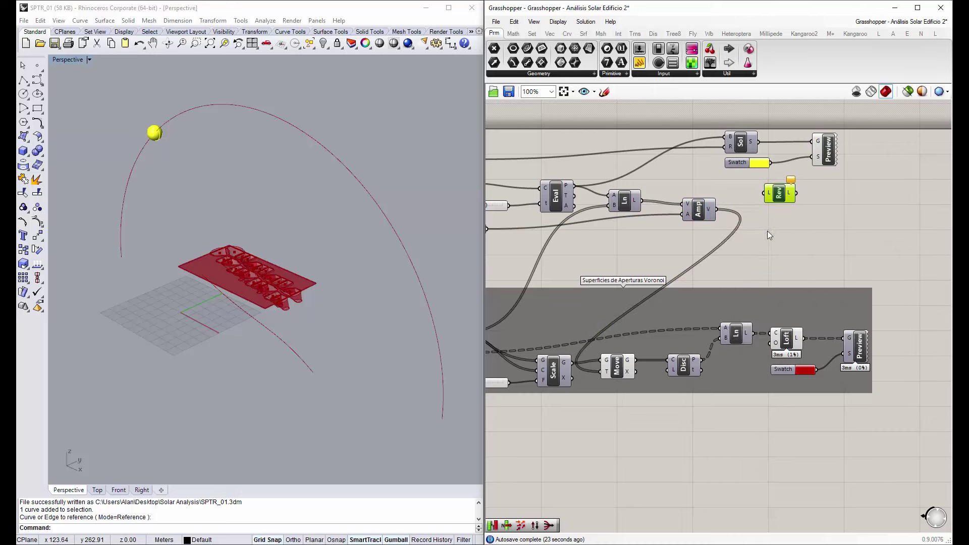
Remove the duplicate Reverse and feed Amplitude's vectors into the remaining one
double_click(783, 228)
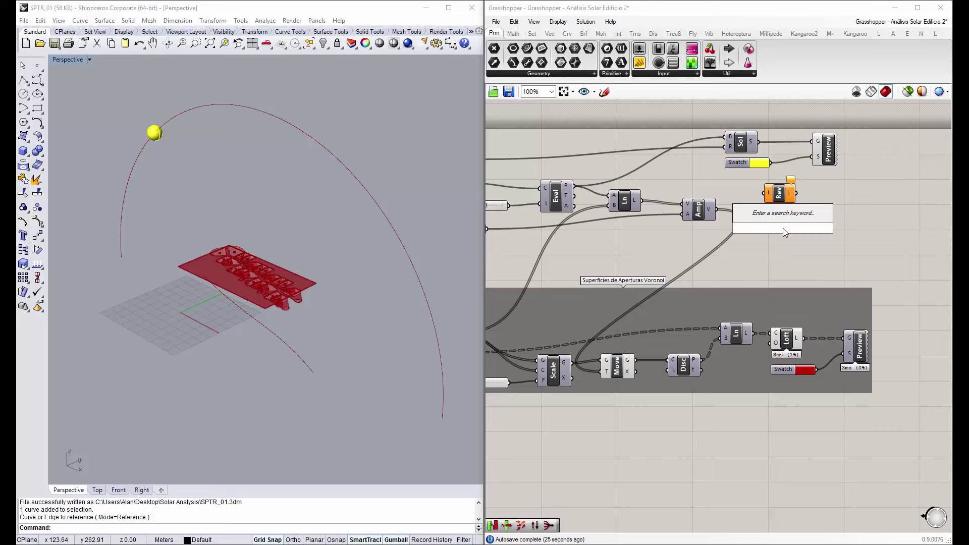
text(rev)
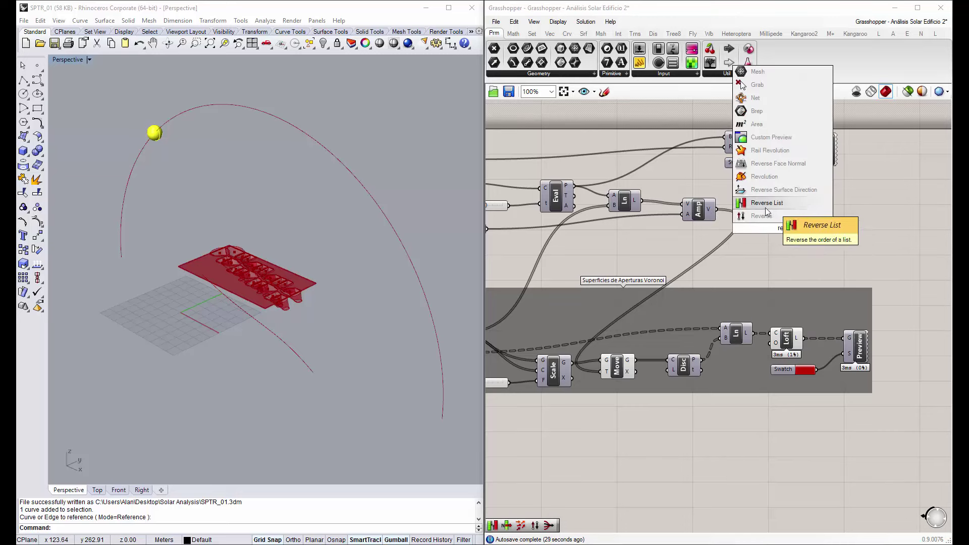
click(767, 202)
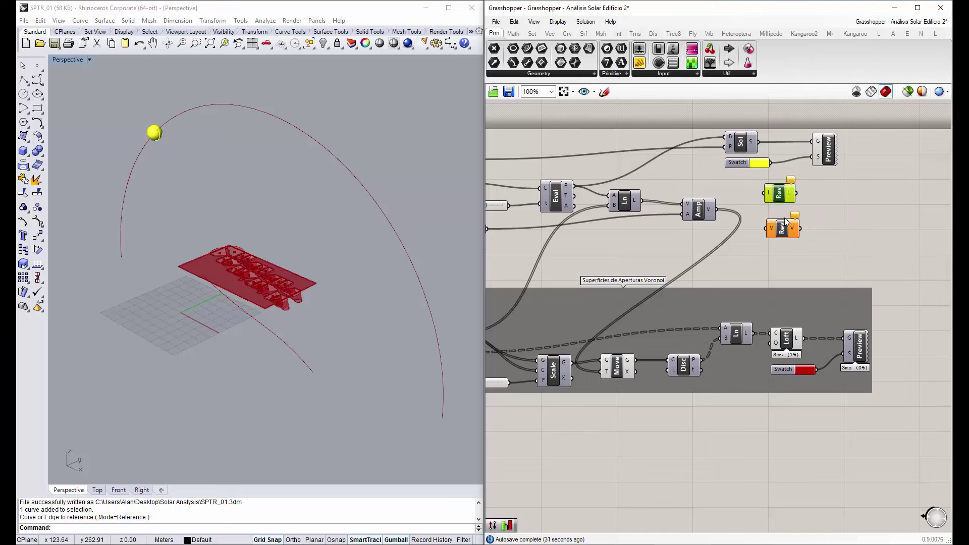
key(Delete)
drag(784, 228, 783, 214)
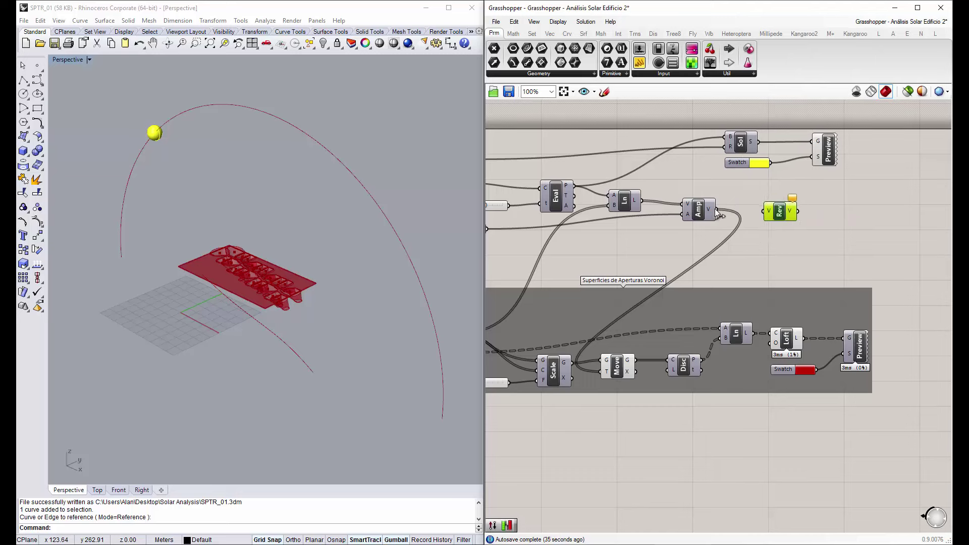
drag(715, 210, 684, 173)
drag(780, 215, 864, 180)
Connect the reversed vectors to Move's T input and check the openings
drag(776, 216, 862, 160)
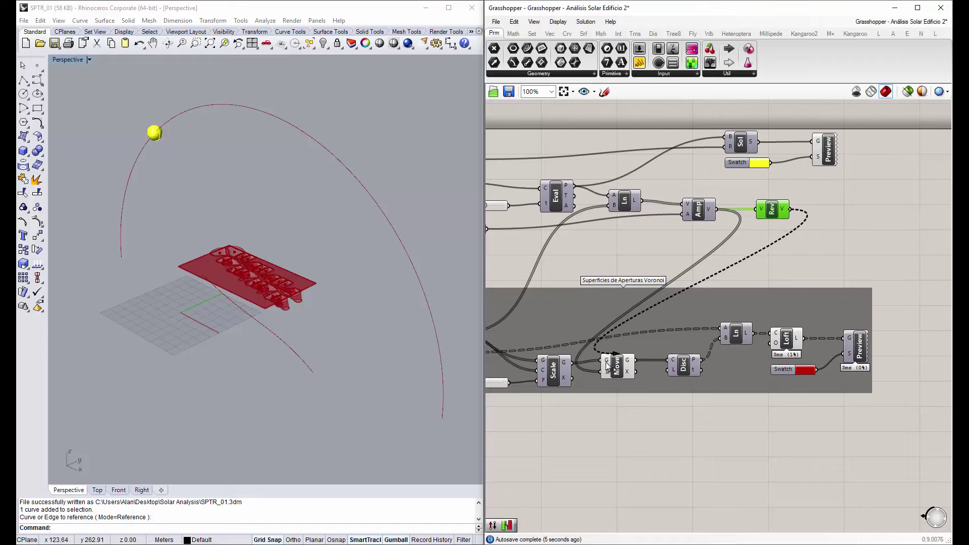
drag(862, 161, 607, 372)
mouse_move(282, 262)
right_down()
mouse_move(314, 238)
mouse_move(270, 274)
mouse_move(265, 265)
right_up()
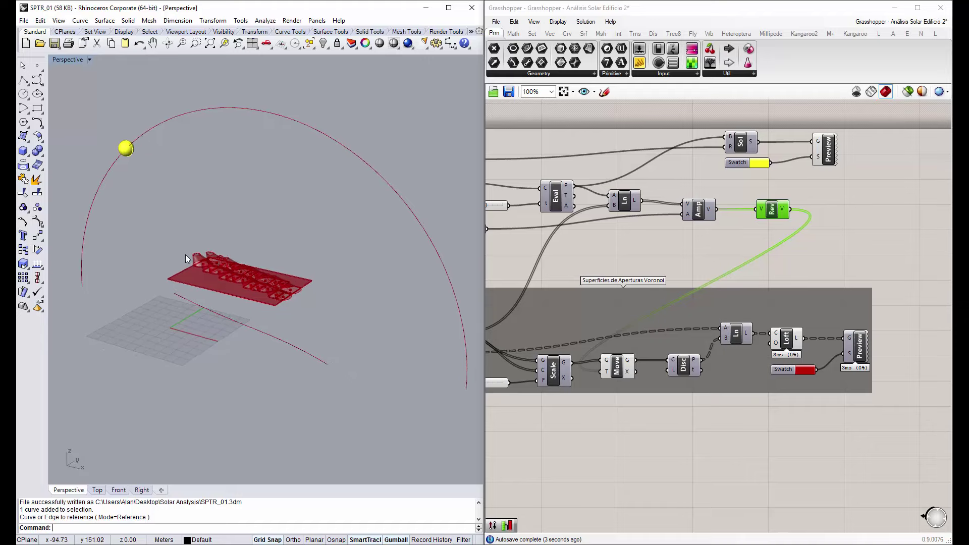
scroll(186, 254, up, 3)
scroll(230, 277, down, 3)
right_drag(632, 244, 703, 217)
Enable the Ln component's preview and slide Movimiento del Sol to 144
right_click(720, 211)
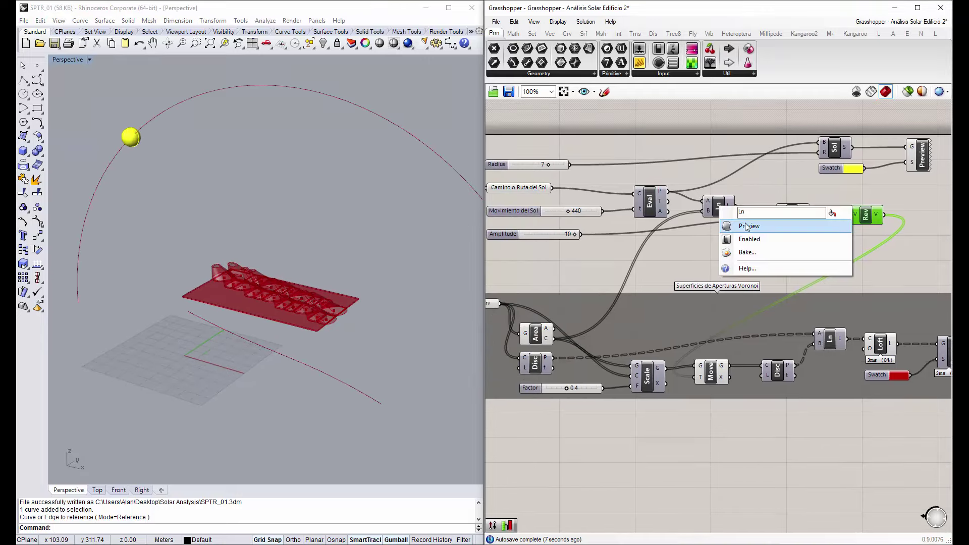
click(734, 223)
mouse_move(242, 212)
right_down()
mouse_move(260, 206)
mouse_move(262, 235)
mouse_move(243, 238)
right_up()
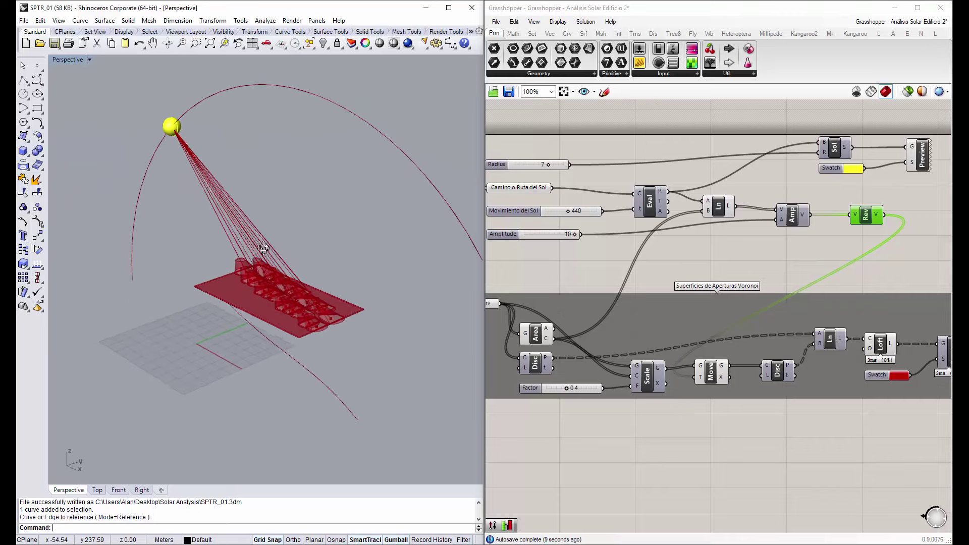
scroll(544, 196, up, 2)
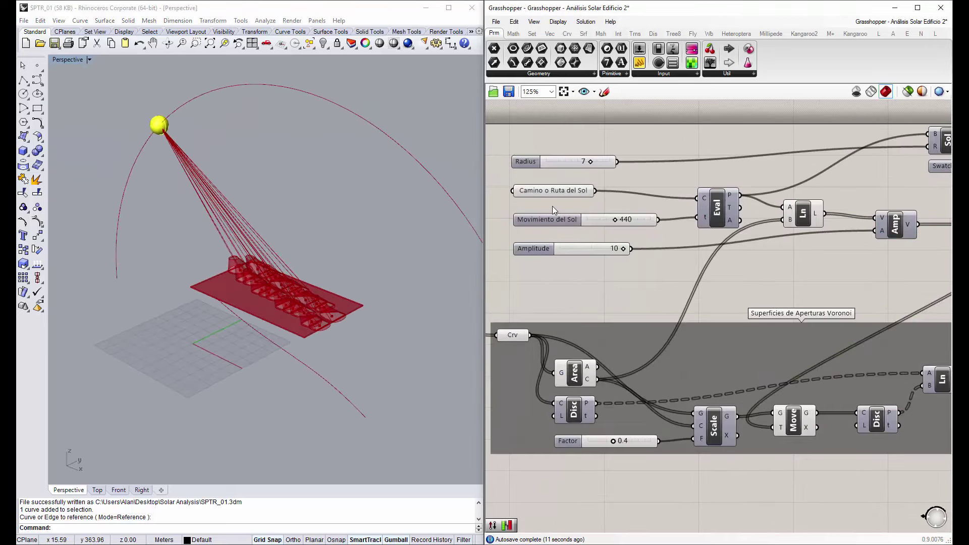
mouse_move(616, 219)
mouse_down()
mouse_move(626, 221)
mouse_move(592, 215)
mouse_move(606, 218)
mouse_up()
mouse_move(313, 266)
right_down()
mouse_move(330, 326)
mouse_move(359, 233)
mouse_move(348, 264)
mouse_move(354, 323)
right_up()
scroll(330, 326, up, 5)
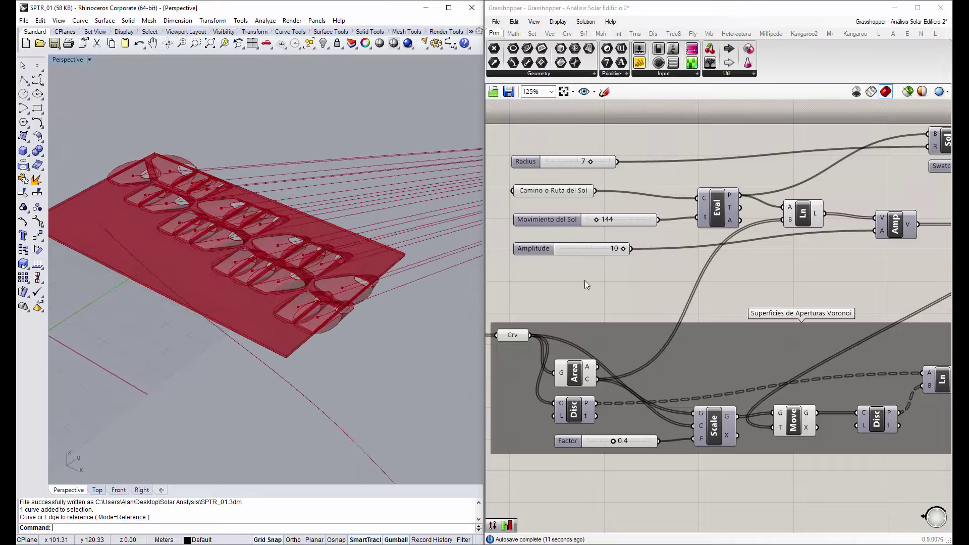
Inspect the options of the Area, opening curves and sun path components
right_click(581, 373)
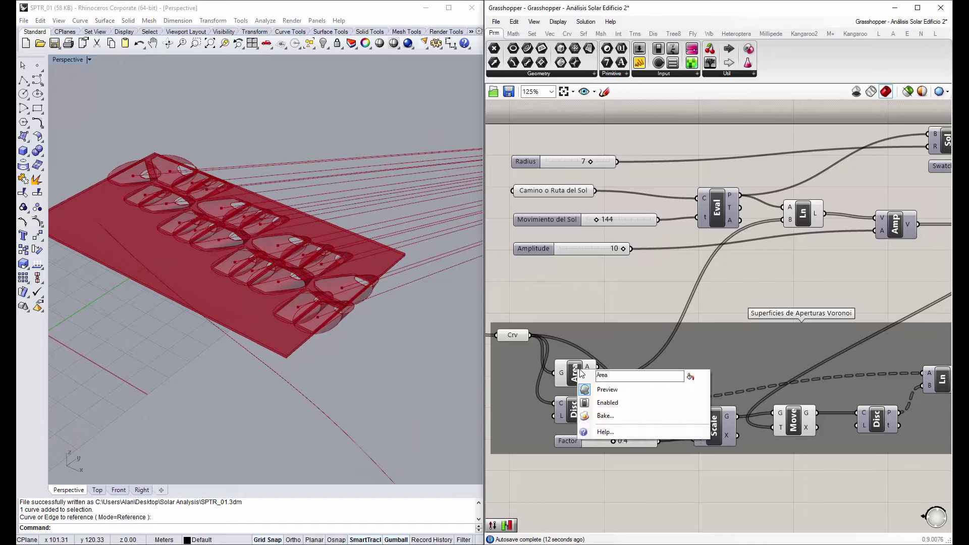
right_click(513, 336)
click(548, 318)
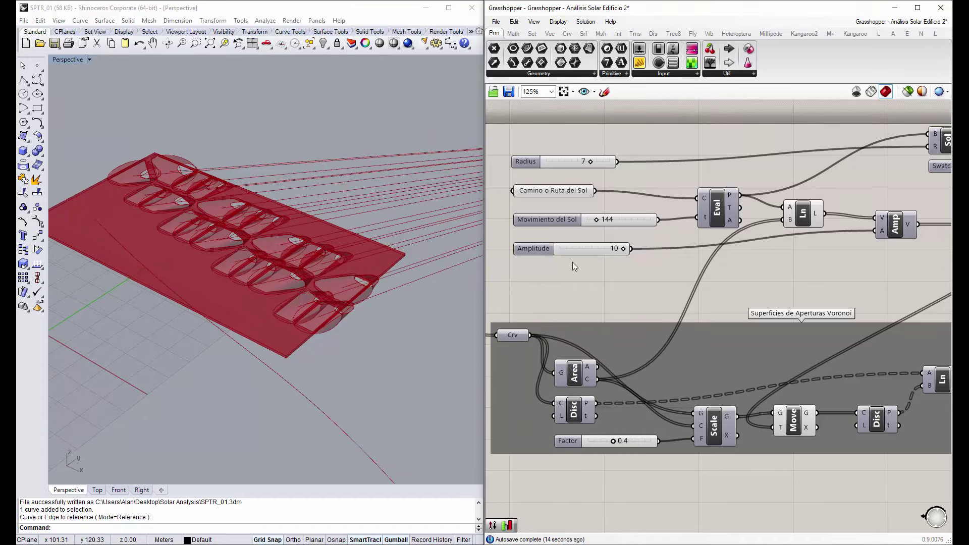
right_click(555, 193)
click(702, 202)
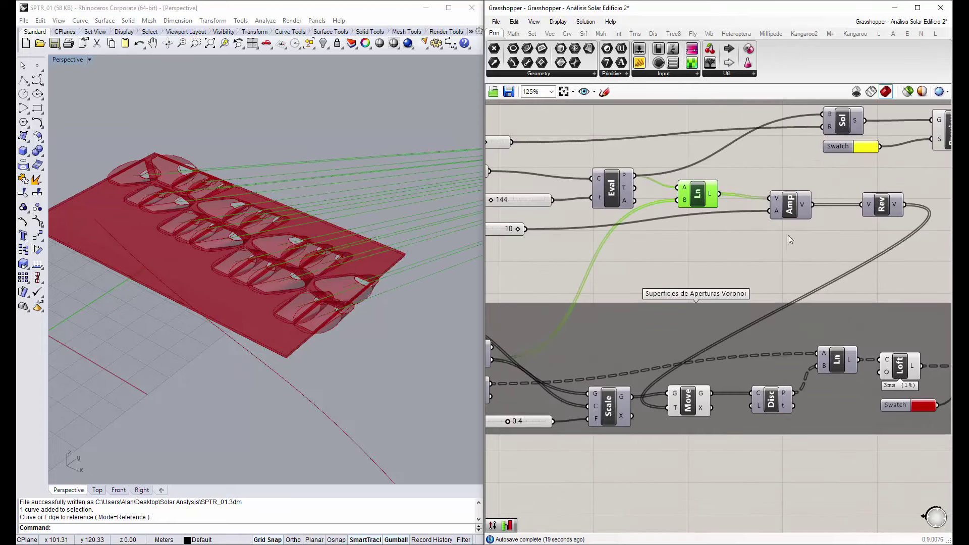
right_drag(788, 235, 640, 161)
Hide the raw Loft preview and show the lofted openings in red
right_click(751, 294)
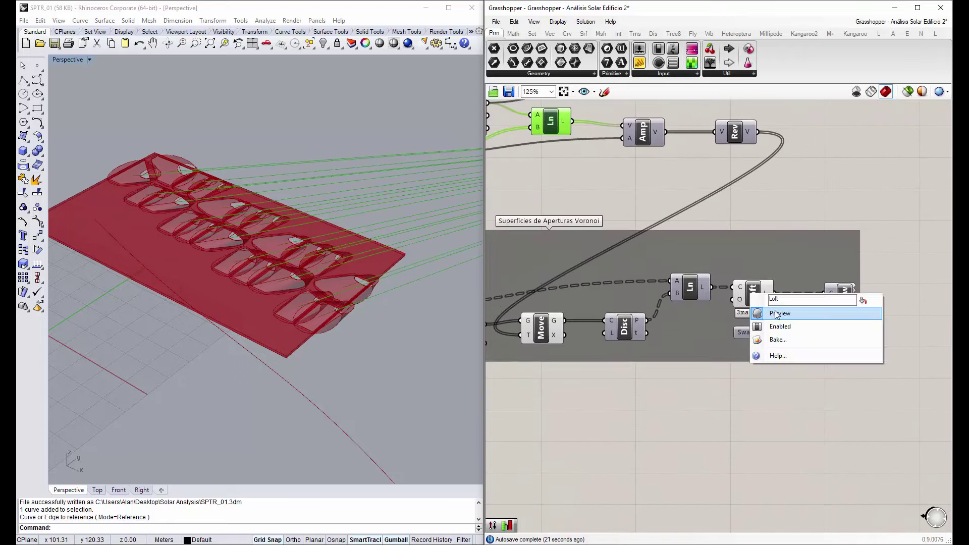
click(776, 314)
right_click(754, 296)
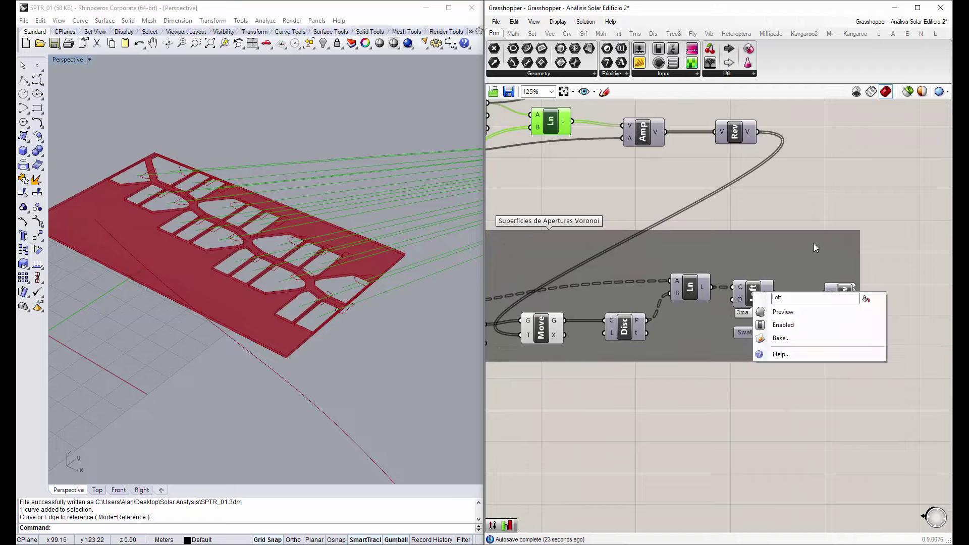
click(780, 311)
right_click(843, 303)
click(853, 321)
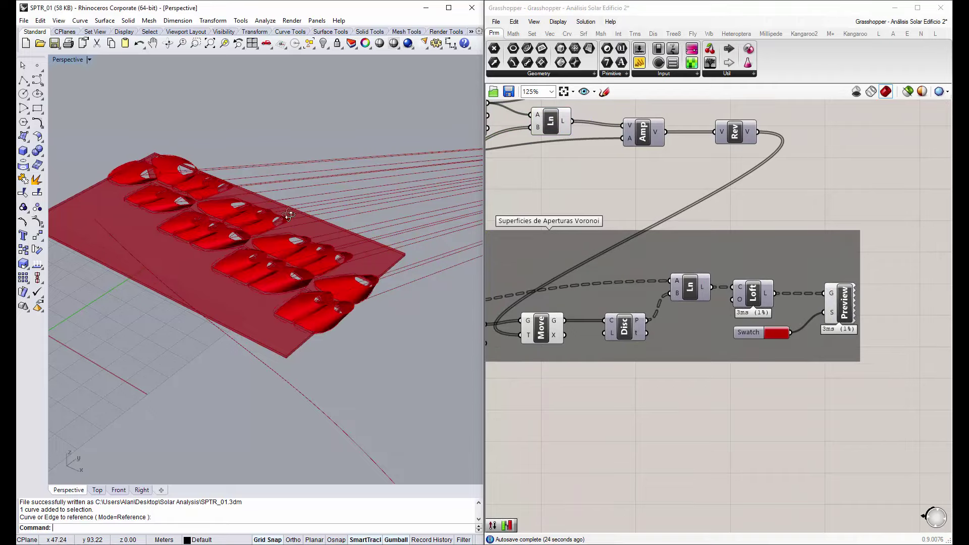
right_drag(281, 217, 290, 235)
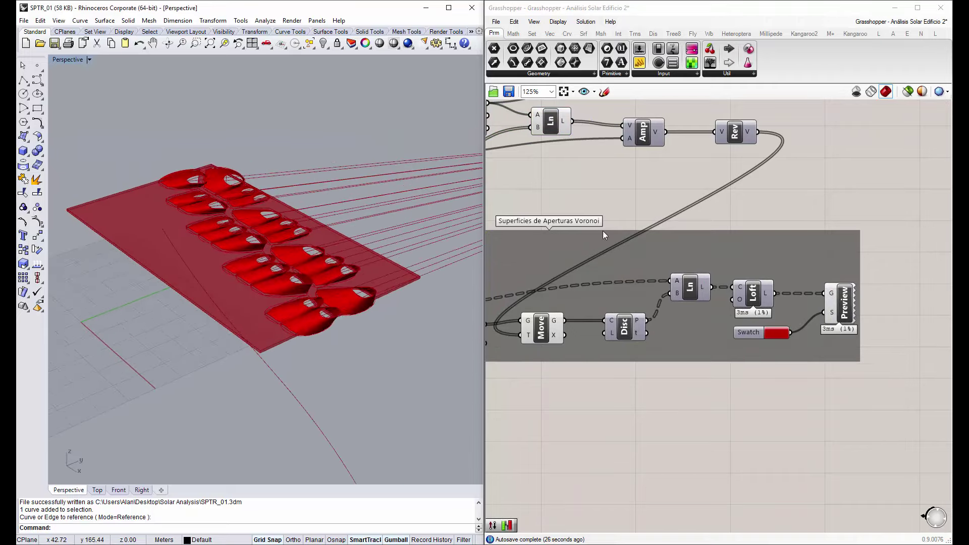
Slide Movimiento del Sol to 394 and orbit around the slab
scroll(715, 199, down, 3)
scroll(696, 197, up, 4)
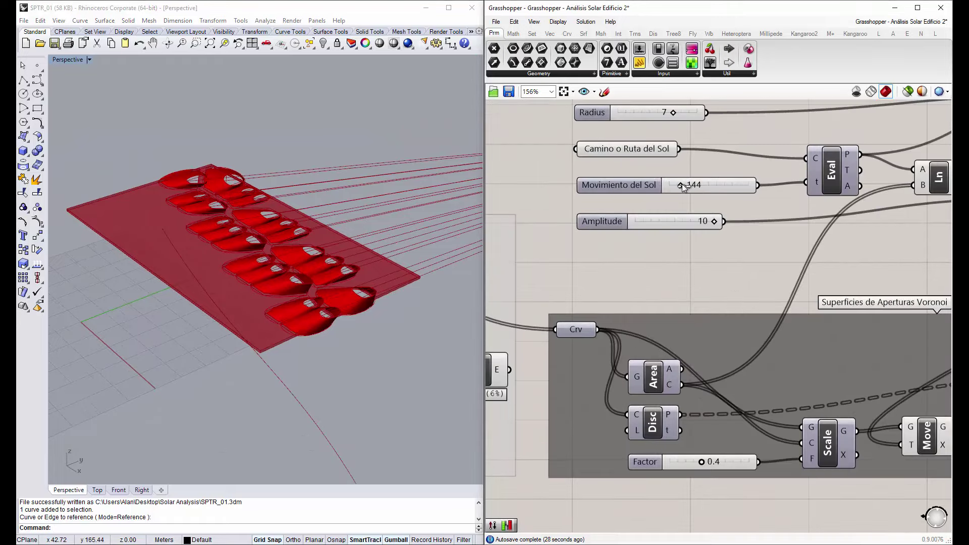
drag(682, 186, 702, 188)
scroll(713, 232, down, 3)
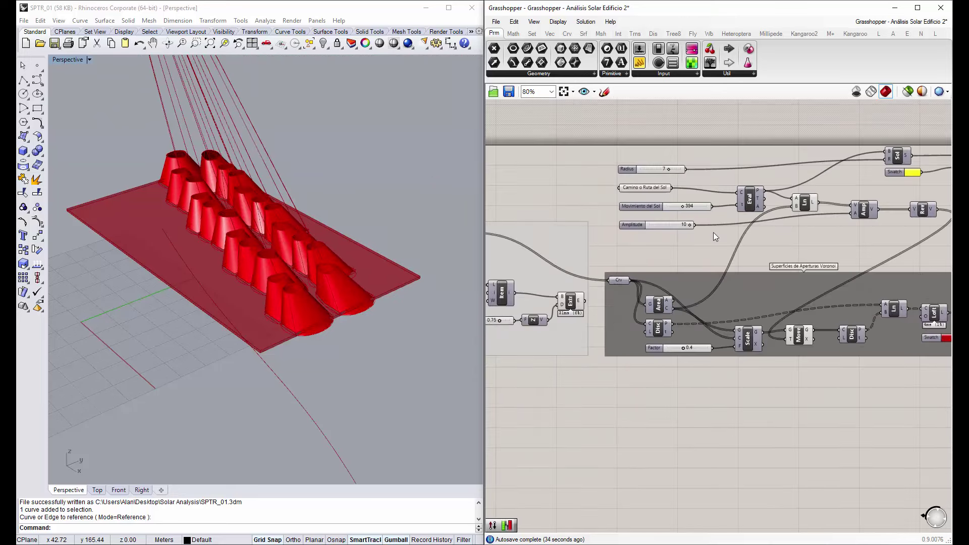
right_drag(714, 233, 666, 228)
mouse_move(400, 270)
right_down()
mouse_move(272, 255)
mouse_move(317, 327)
right_up()
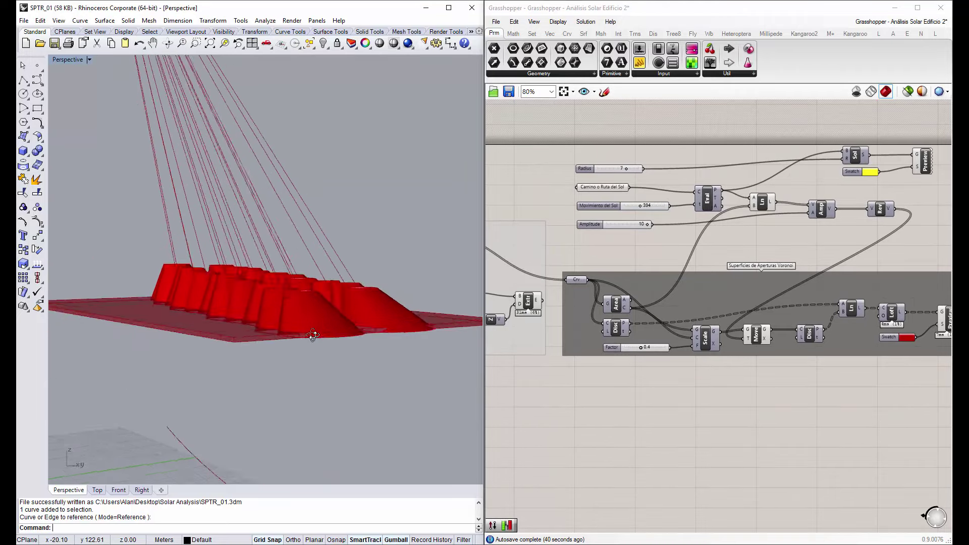
Nudge the Rev component slightly left to tidy the definition
click(747, 333)
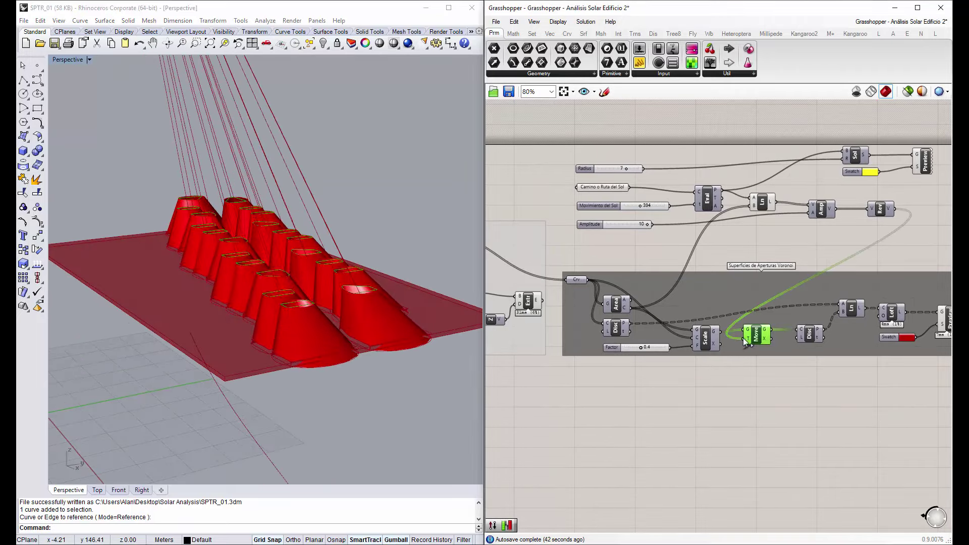
drag(889, 211, 857, 213)
scroll(590, 229, up, 3)
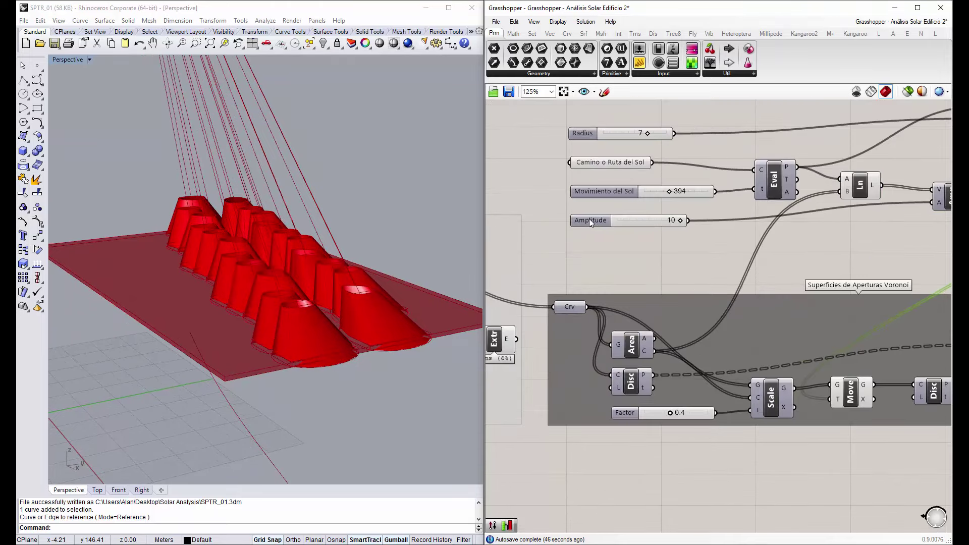
Name the Amplitude slider 'Altura de Aperturas' and set its Max to 100
right_click(584, 222)
text(Altura de Ap)
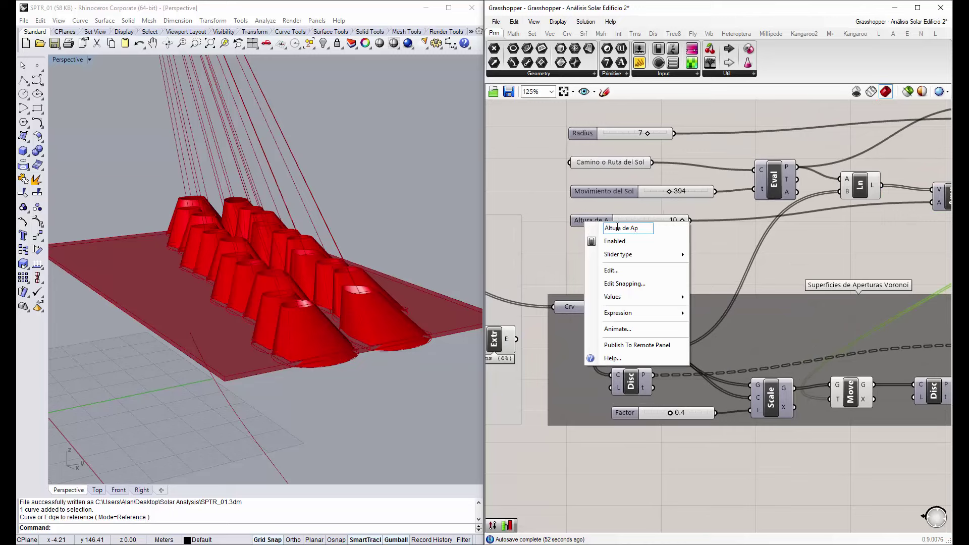
text(ert)
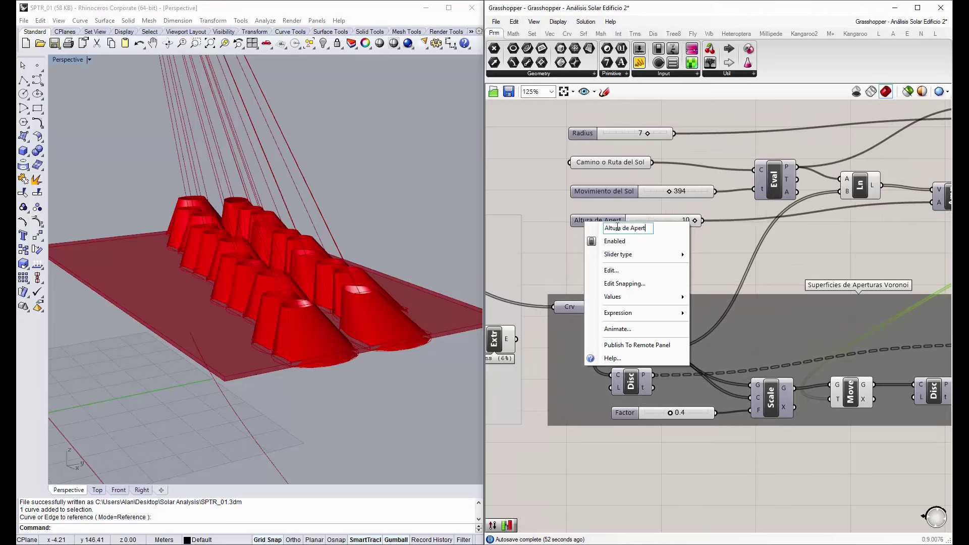
text(uras)
key(Return)
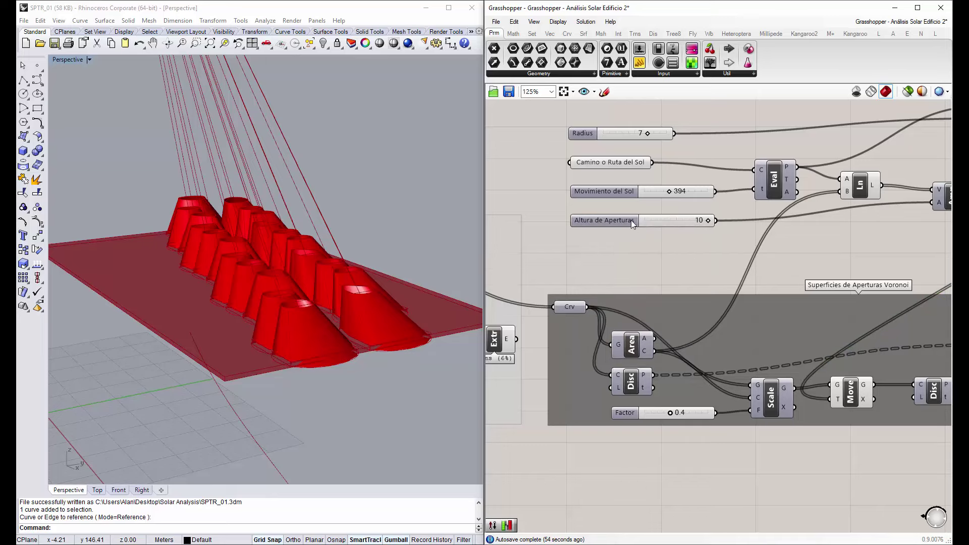
right_click(631, 220)
click(635, 259)
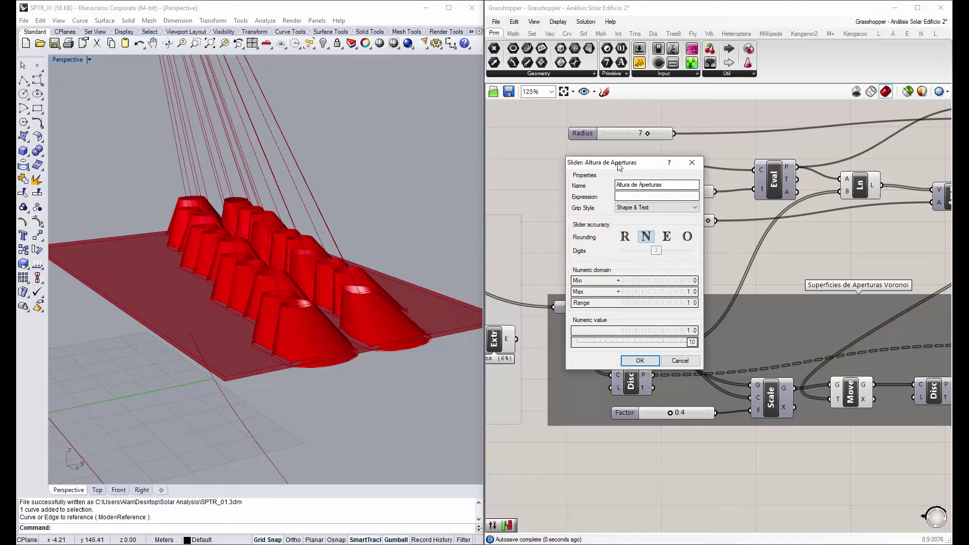
drag(621, 157, 557, 99)
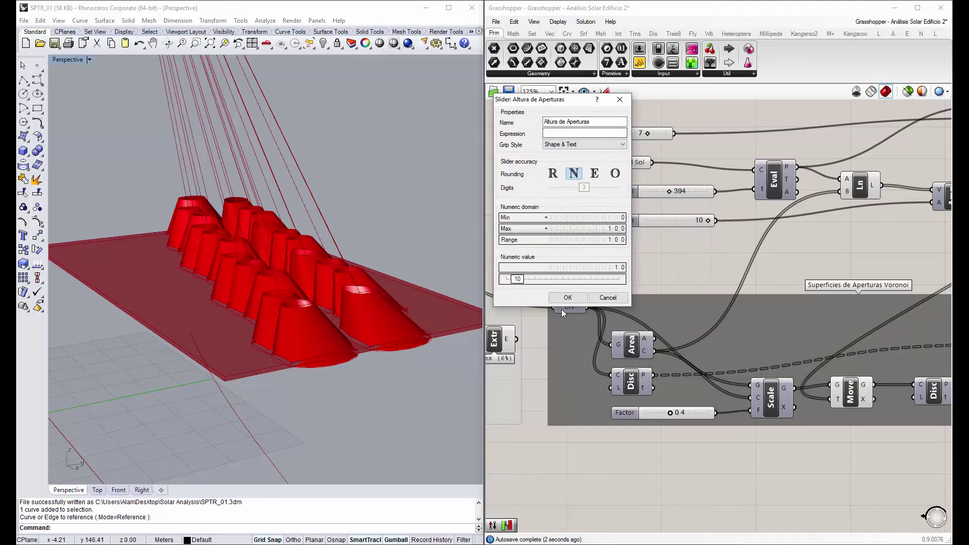
click(575, 299)
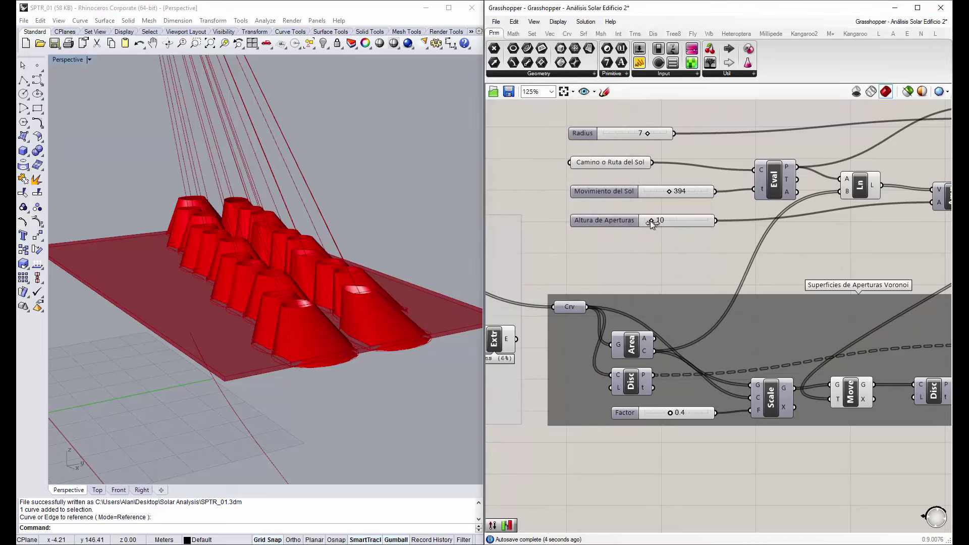
Drag Altura de Aperturas up to 40 to stretch the openings
drag(651, 220, 670, 222)
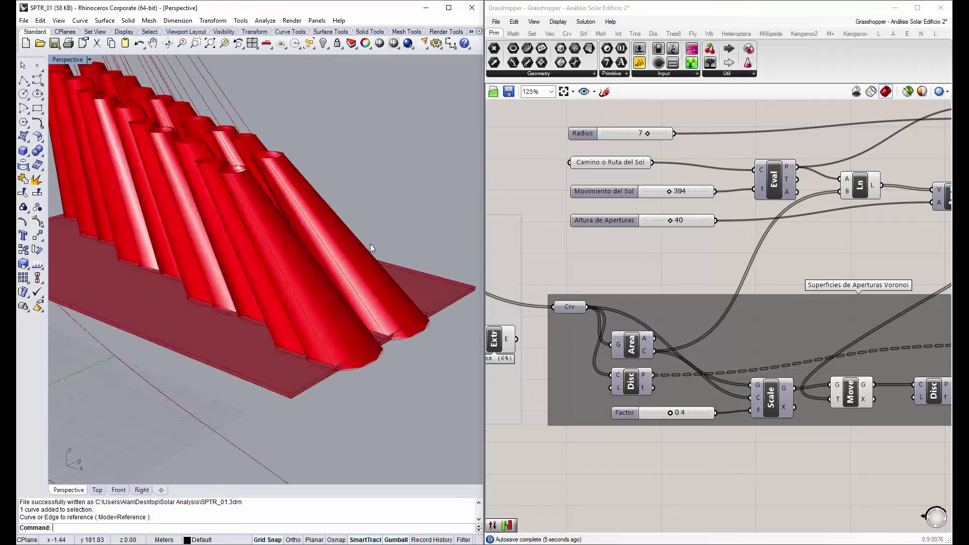
right_drag(370, 244, 305, 210)
scroll(324, 232, down, 3)
scroll(303, 217, up, 1)
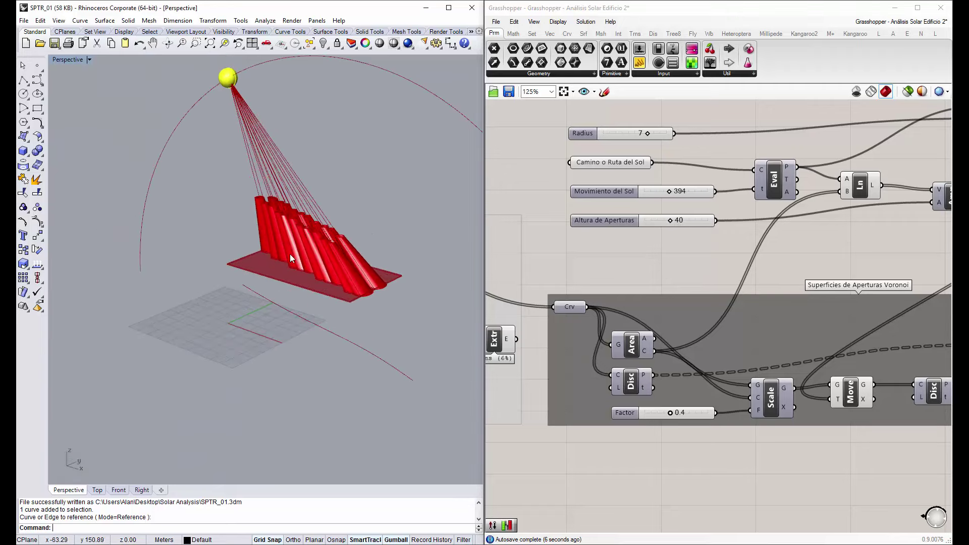
scroll(288, 247, up, 2)
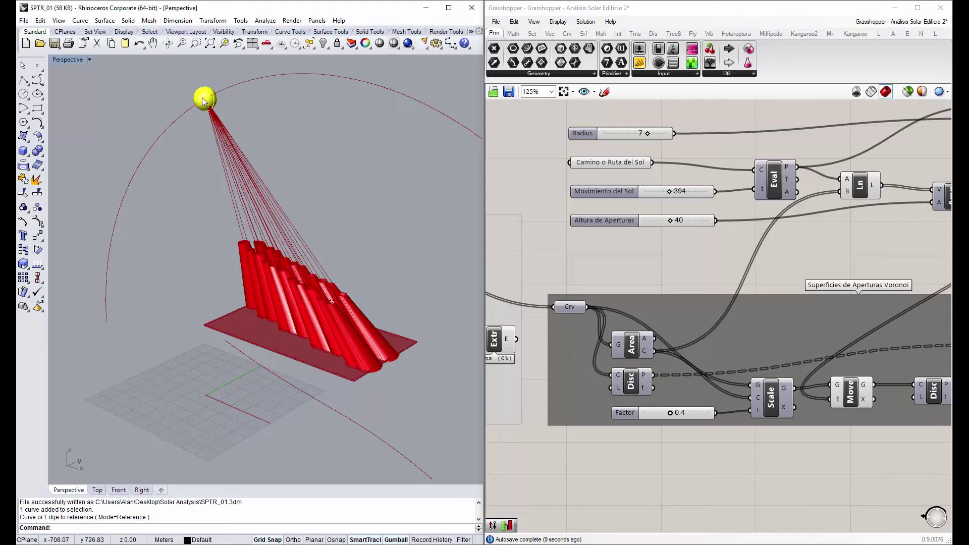
Type 15 for Altura de Aperturas and move Movimiento del Sol to 229
click(769, 192)
right_drag(655, 198, 614, 192)
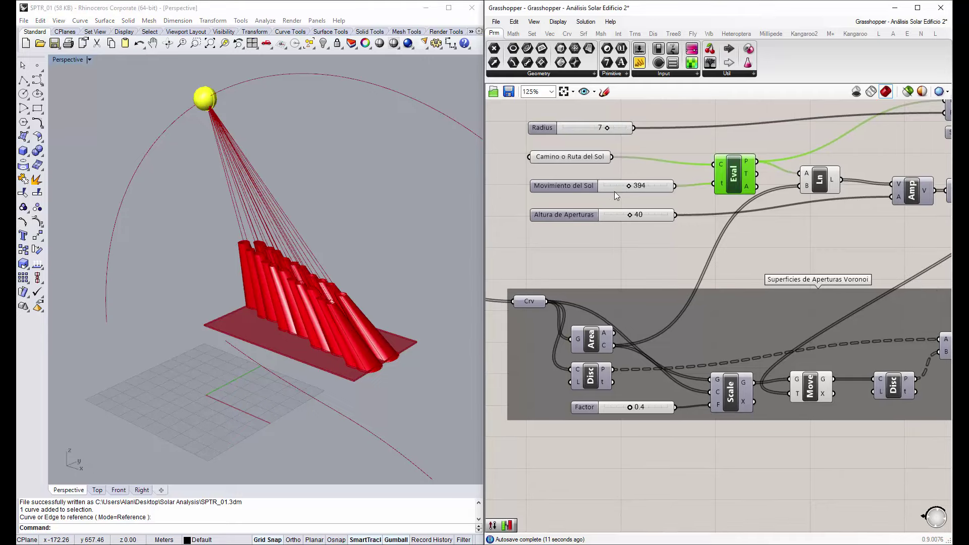
click(618, 195)
mouse_move(629, 185)
mouse_down()
mouse_move(640, 187)
mouse_move(585, 181)
mouse_move(624, 184)
mouse_up()
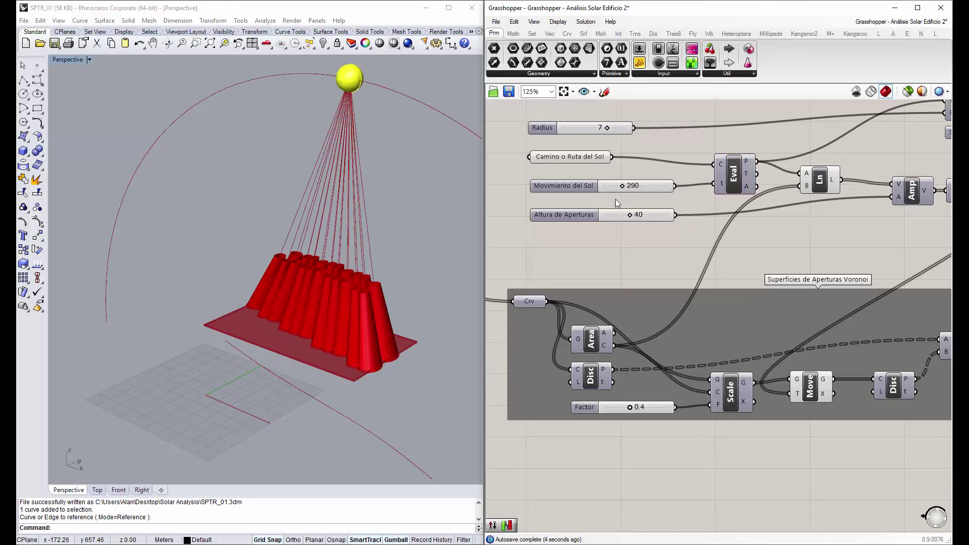
scroll(639, 215, up, 3)
double_click(639, 212)
text(15)
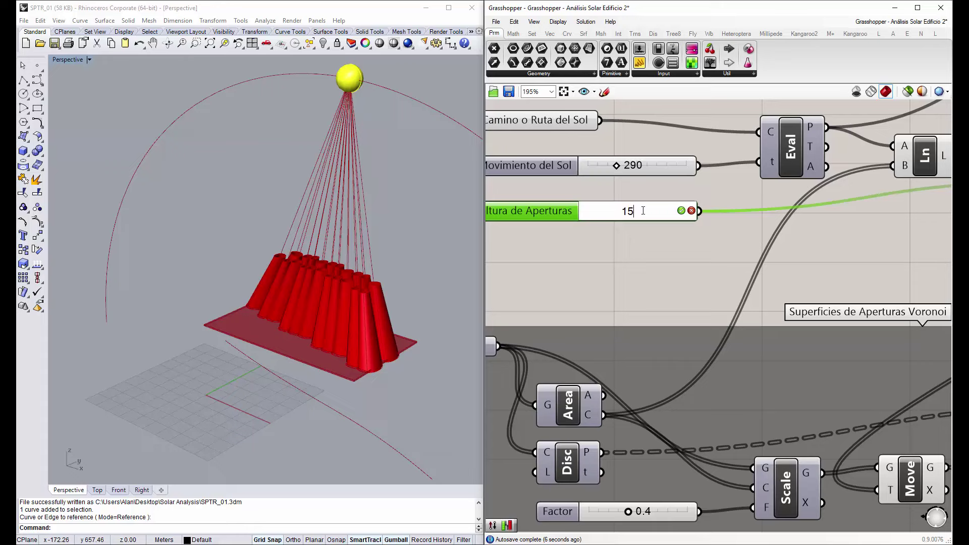
click(681, 211)
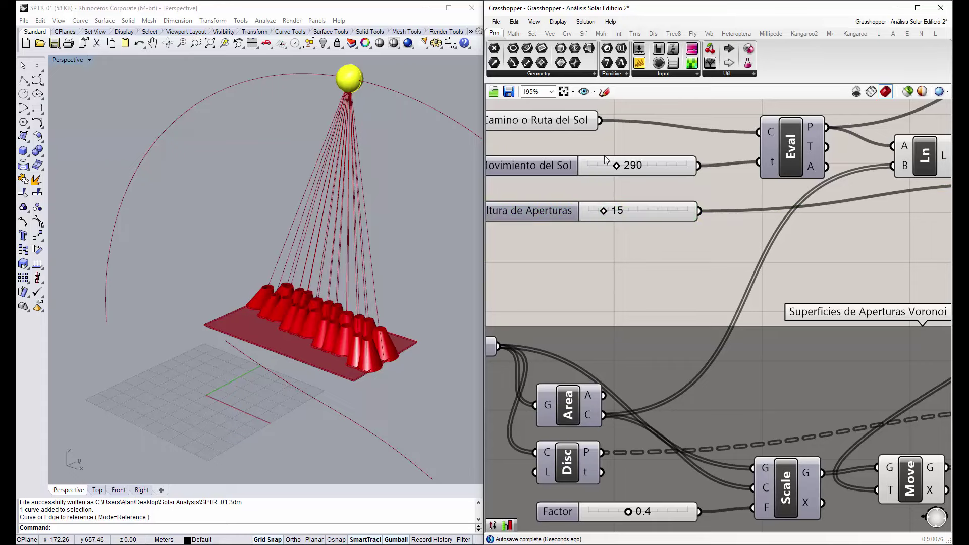
mouse_move(616, 165)
mouse_down()
mouse_move(607, 165)
mouse_move(625, 164)
mouse_move(612, 165)
mouse_up()
right_drag(386, 205, 434, 223)
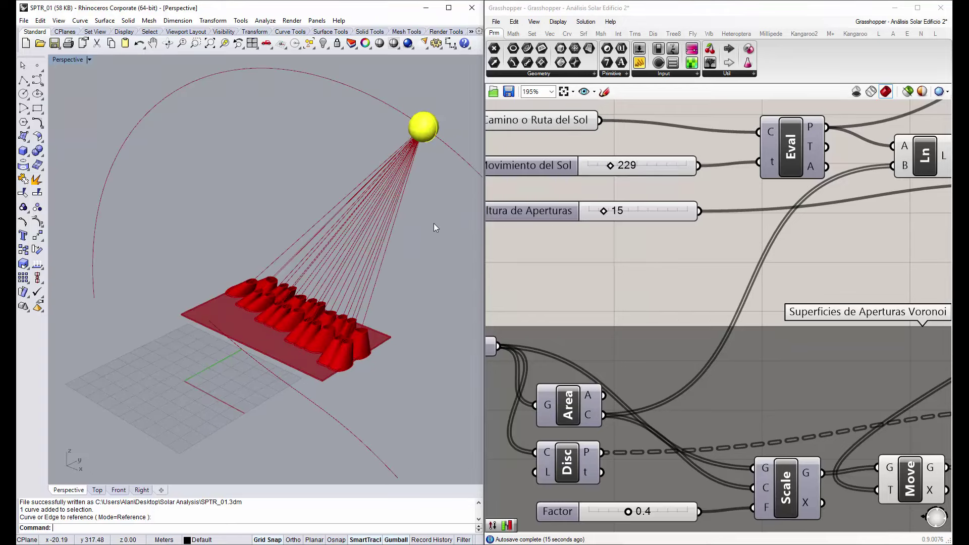
Save SPTR_01.3dm and the 'Análisis Solar Edificio 2' definition
click(54, 45)
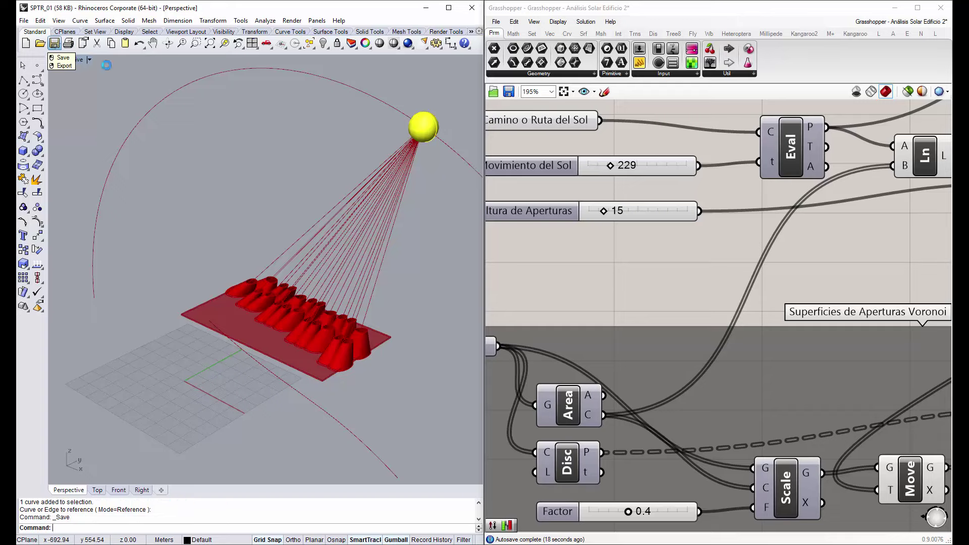
click(508, 91)
scroll(646, 201, down, 5)
scroll(818, 205, up, 2)
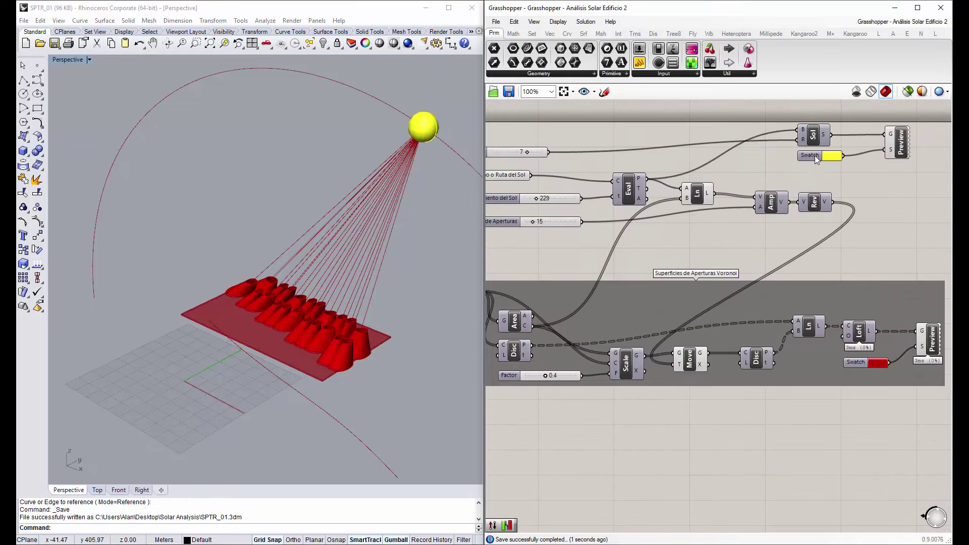
Move the Sol, Swatch and Preview components down beside the sliders
mouse_move(925, 184)
mouse_down()
mouse_move(793, 120)
mouse_move(814, 160)
mouse_up()
click(837, 211)
scroll(836, 210, down, 2)
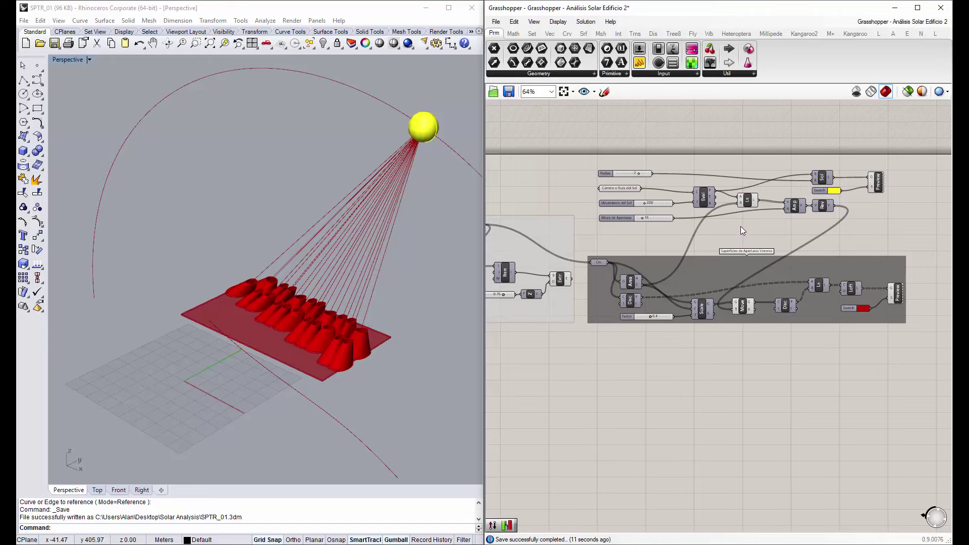
Group the sun sliders, opening-height slider and sun-path components together
drag(907, 237, 593, 145)
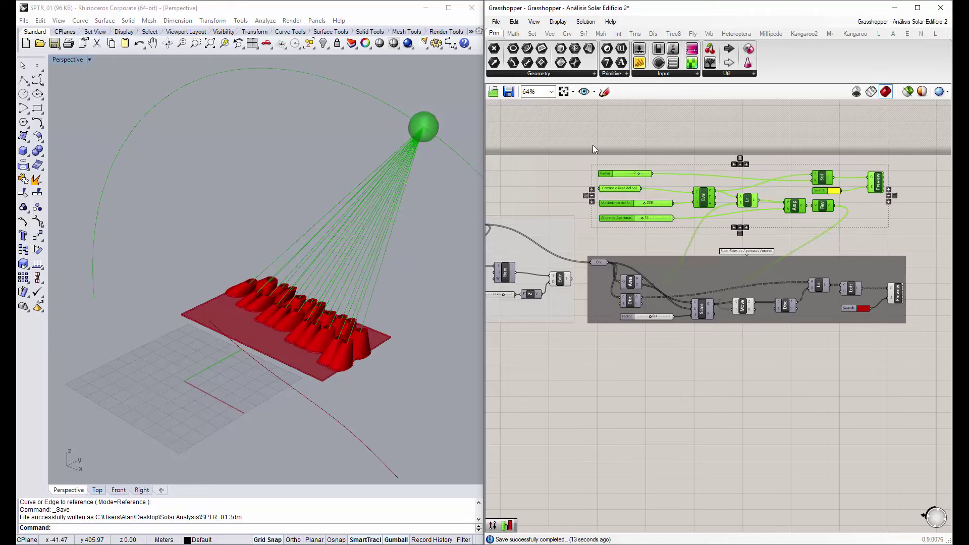
right_click(691, 186)
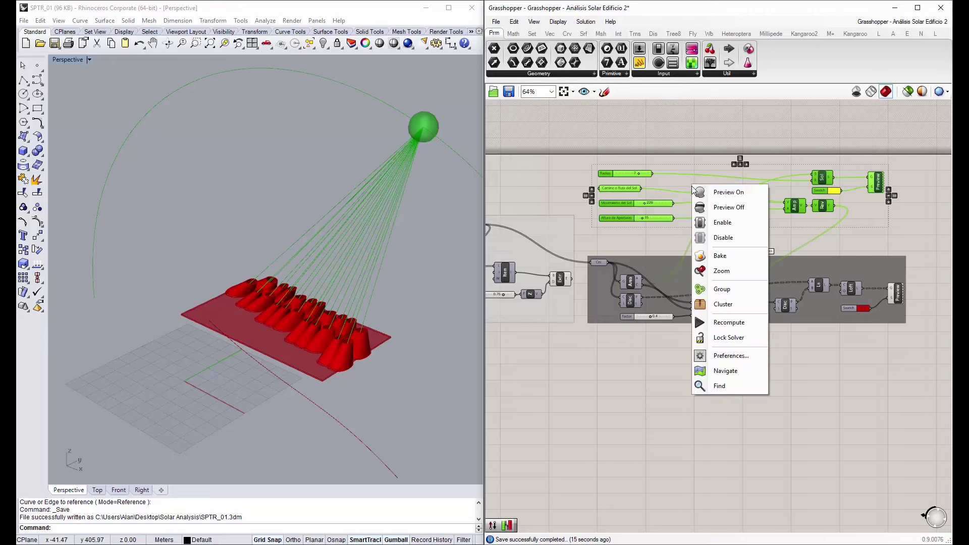
click(721, 289)
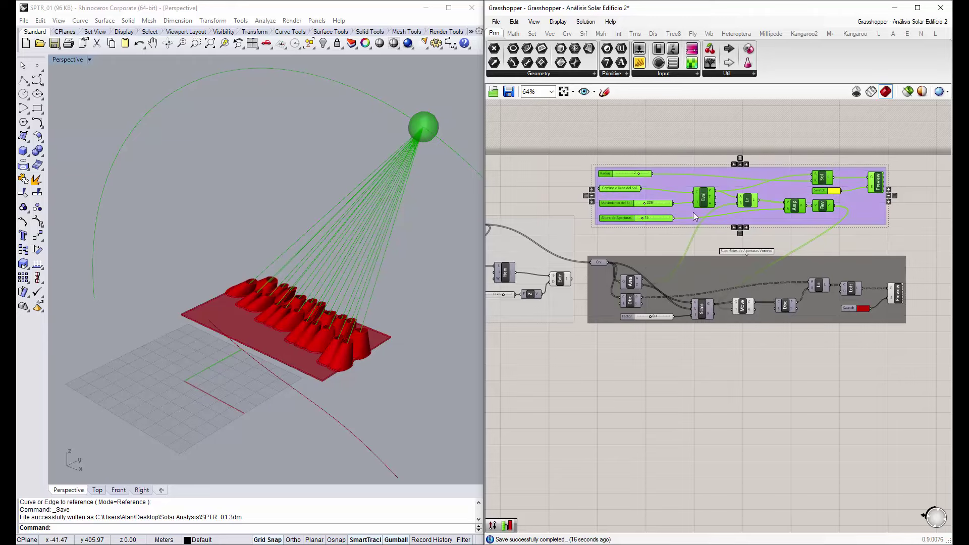
click(669, 187)
Adjust the group's colour using the HSV picker
right_click(668, 186)
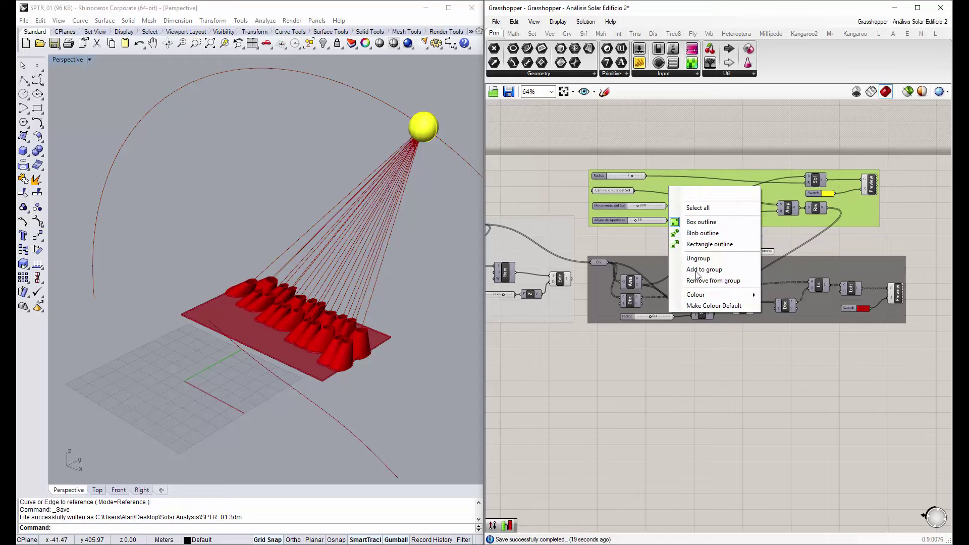
mouse_move(696, 295)
drag(815, 374, 809, 376)
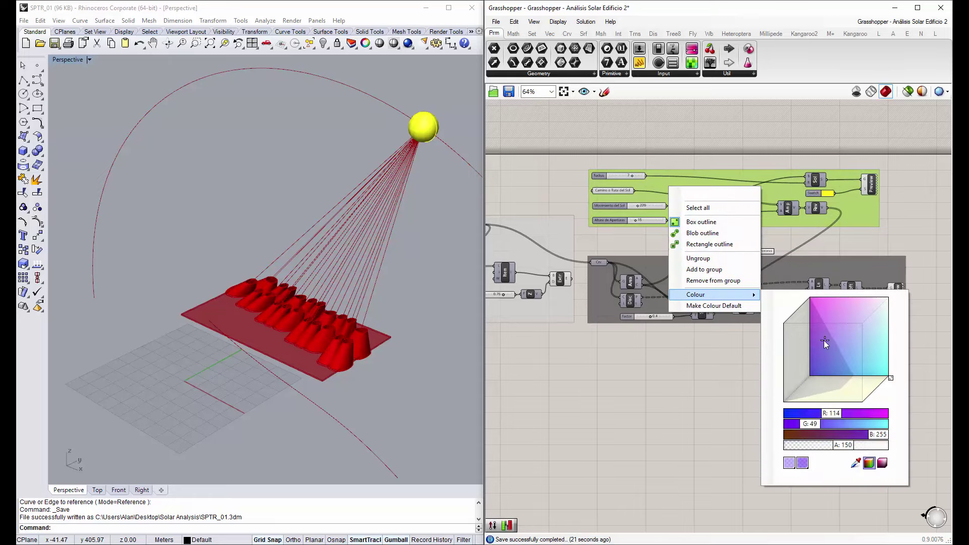
drag(879, 435, 768, 438)
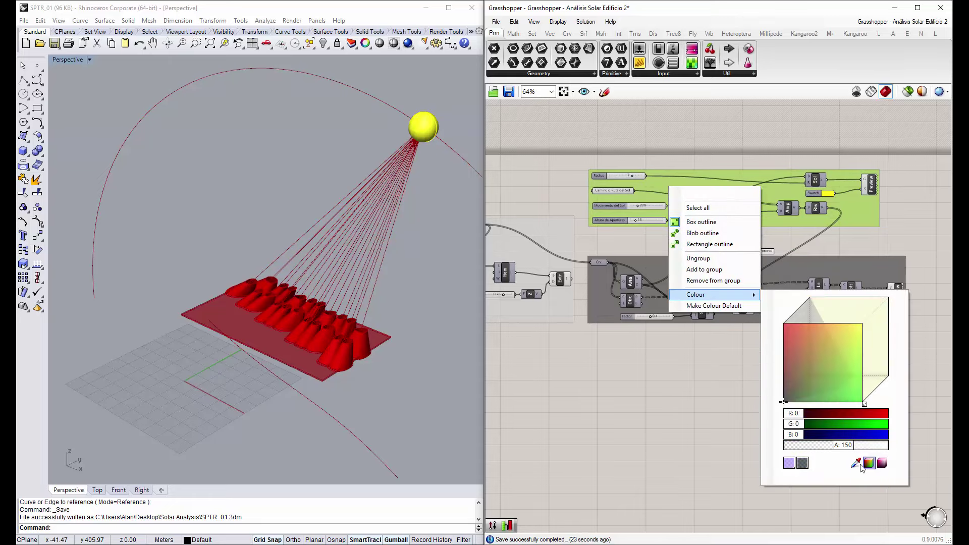
click(883, 466)
drag(814, 340, 876, 385)
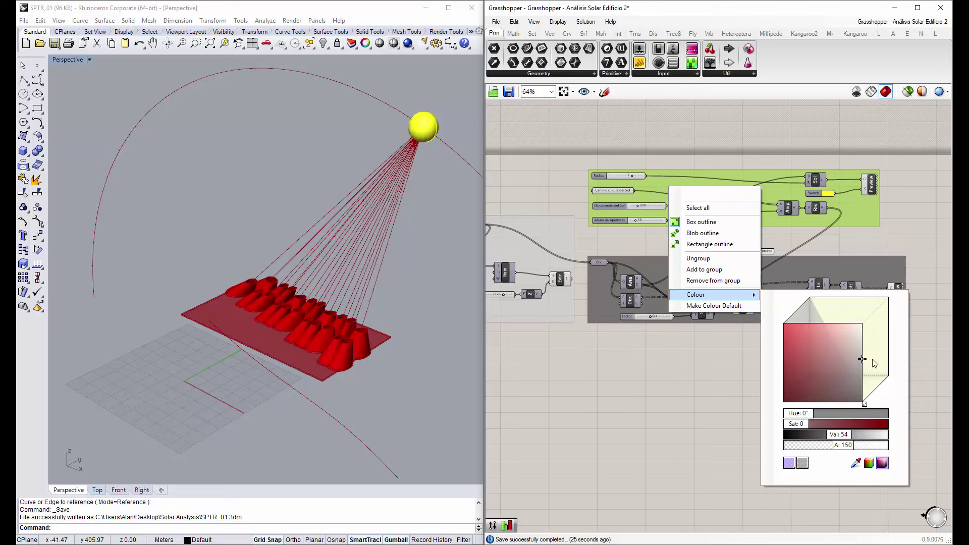
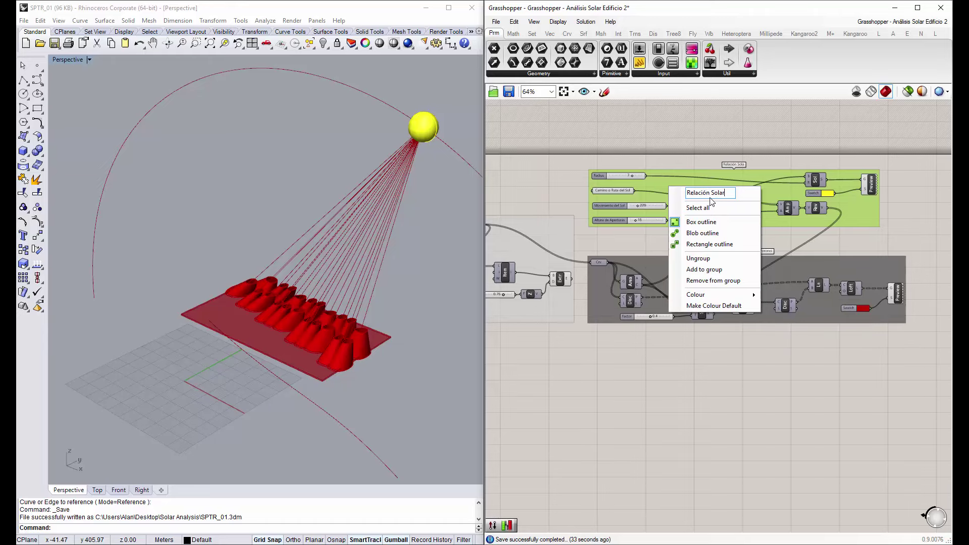
Close the Relación Solar group menu with nothing changed, then zoom the Rhino view out
click(637, 107)
scroll(359, 180, down, 2)
scroll(359, 180, down, 2)
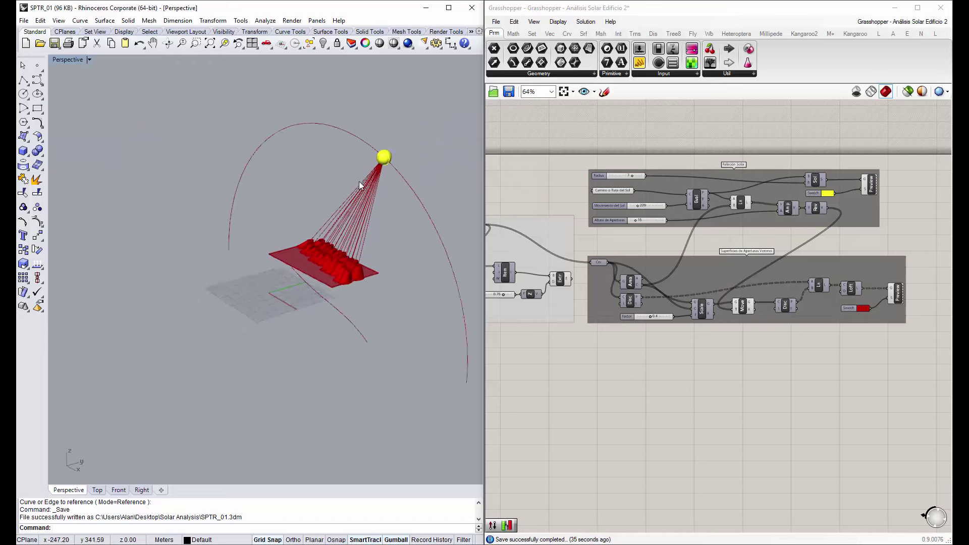
scroll(402, 176, down, 1)
Rotate the selected sun-path arc by 90 degrees, inspect it, then undo that rotation
click(402, 176)
mouse_move(374, 217)
right_down()
mouse_move(317, 204)
mouse_move(343, 229)
mouse_move(318, 236)
mouse_move(335, 234)
right_up()
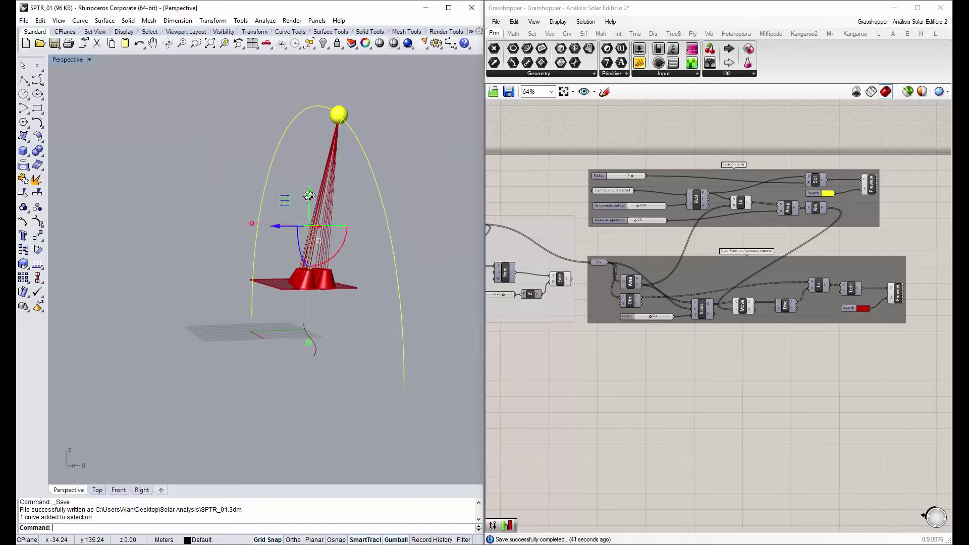
click(331, 238)
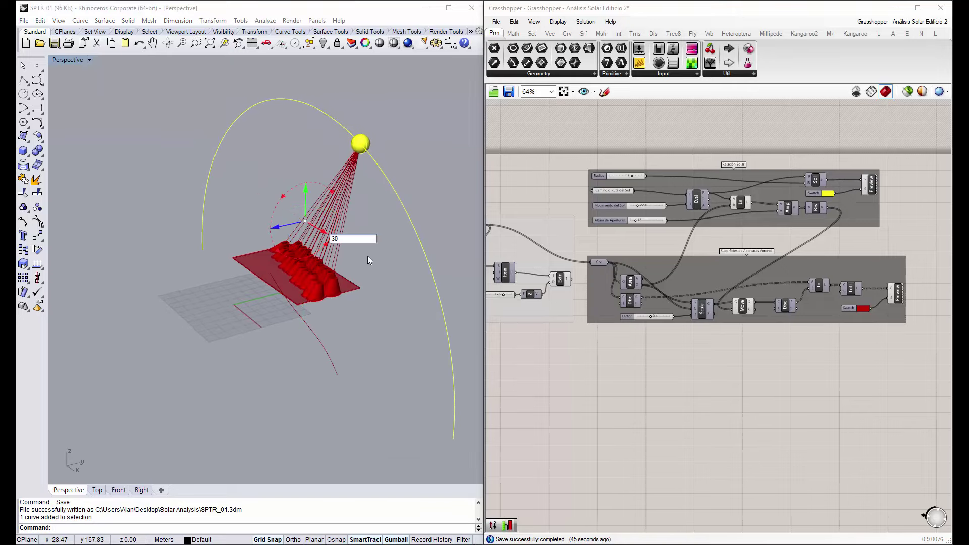
text(90)
key(Return)
mouse_move(281, 182)
right_down()
mouse_move(291, 232)
mouse_move(230, 230)
right_up()
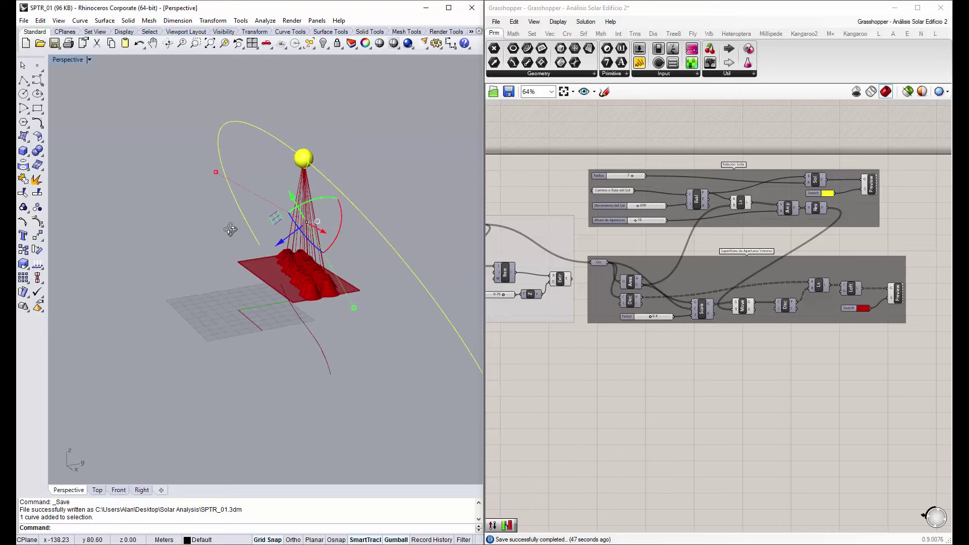
key(ctrl+z)
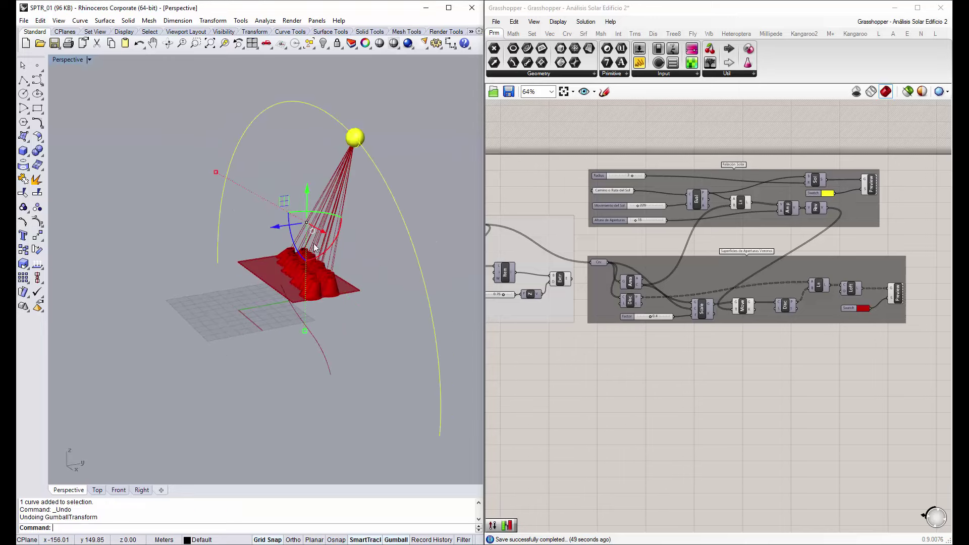
Rotate the sun-path arc by -30 degrees twice, then reselect the arc
click(331, 245)
text(-30)
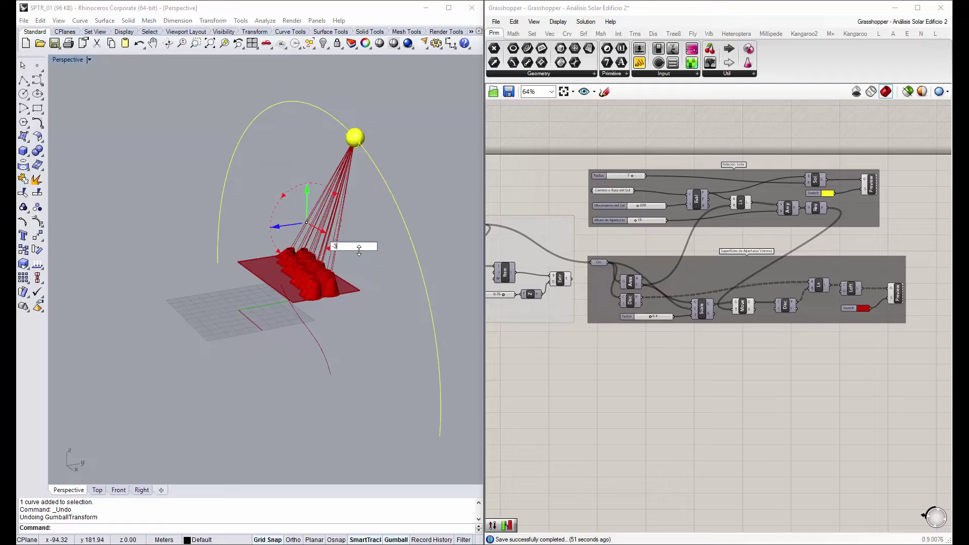
key(Return)
mouse_move(353, 250)
right_down()
mouse_move(305, 256)
mouse_move(317, 228)
mouse_move(366, 234)
mouse_move(403, 198)
mouse_move(374, 226)
right_up()
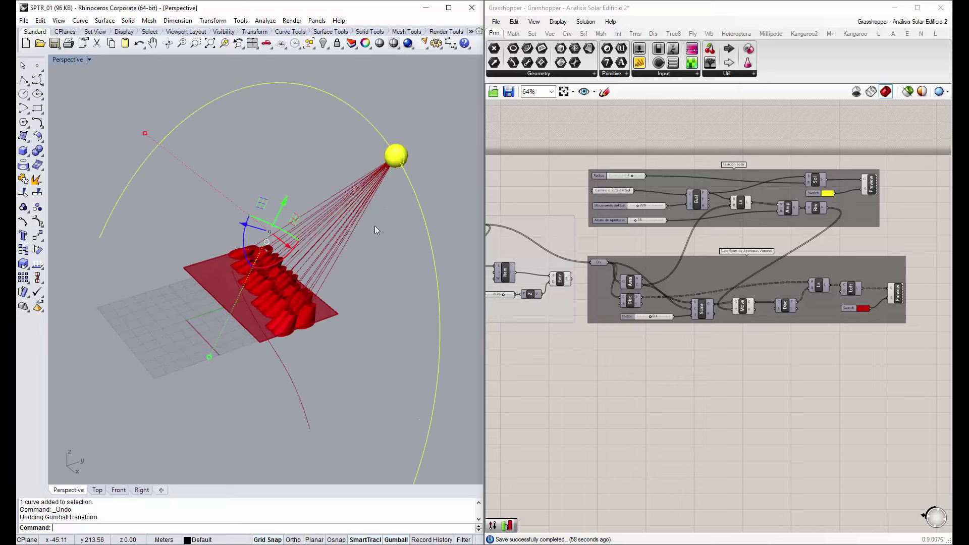
click(283, 256)
text(30)
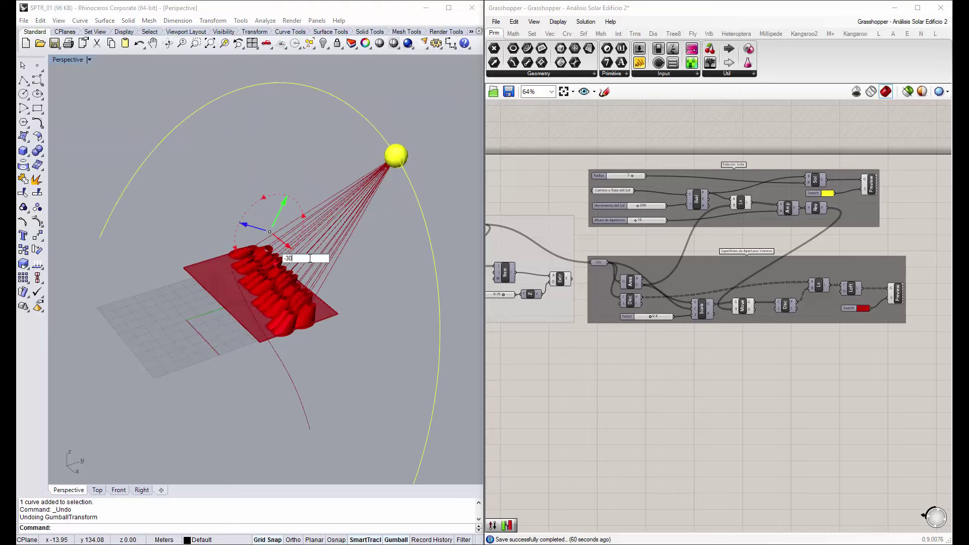
key(Return)
mouse_move(310, 258)
right_down()
mouse_move(333, 268)
mouse_move(284, 201)
mouse_move(354, 231)
right_up()
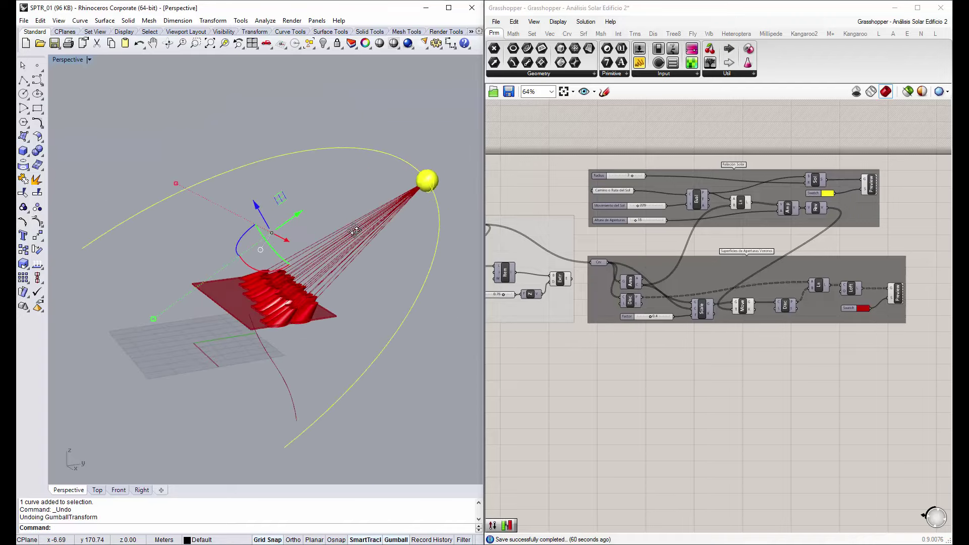
click(290, 197)
click(409, 161)
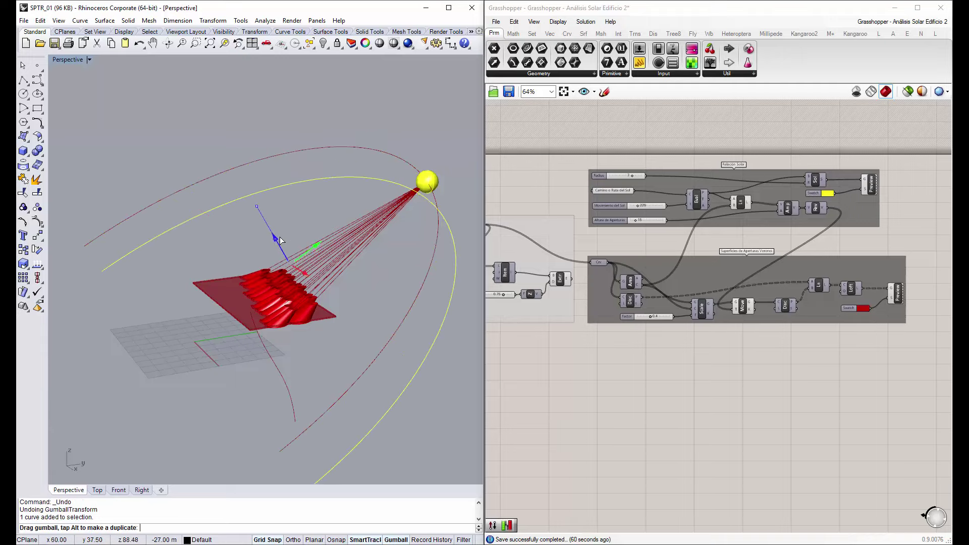
Drag the sun path downward, then undo that move and the last rotation
drag(259, 209, 267, 246)
right_drag(267, 246, 308, 288)
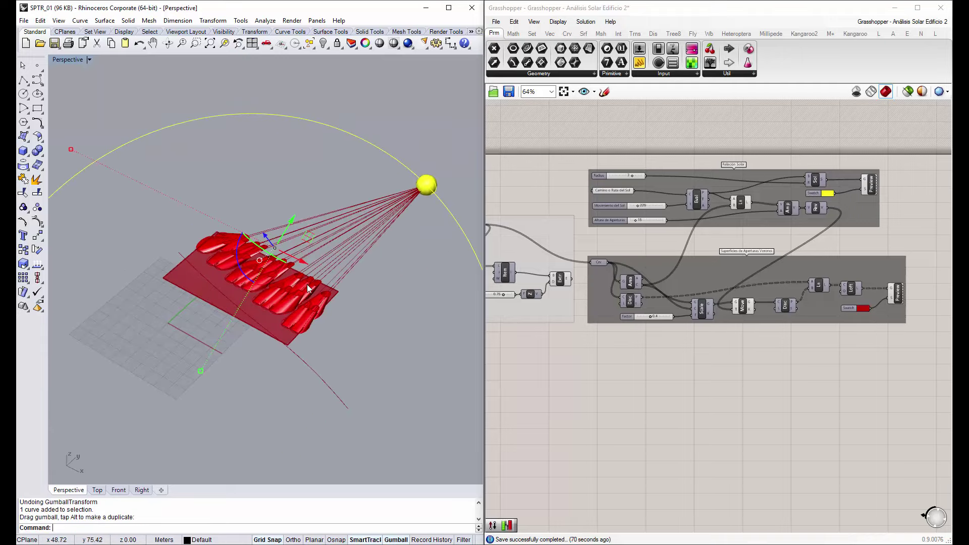
mouse_move(410, 201)
right_down()
mouse_move(282, 255)
mouse_move(359, 299)
right_up()
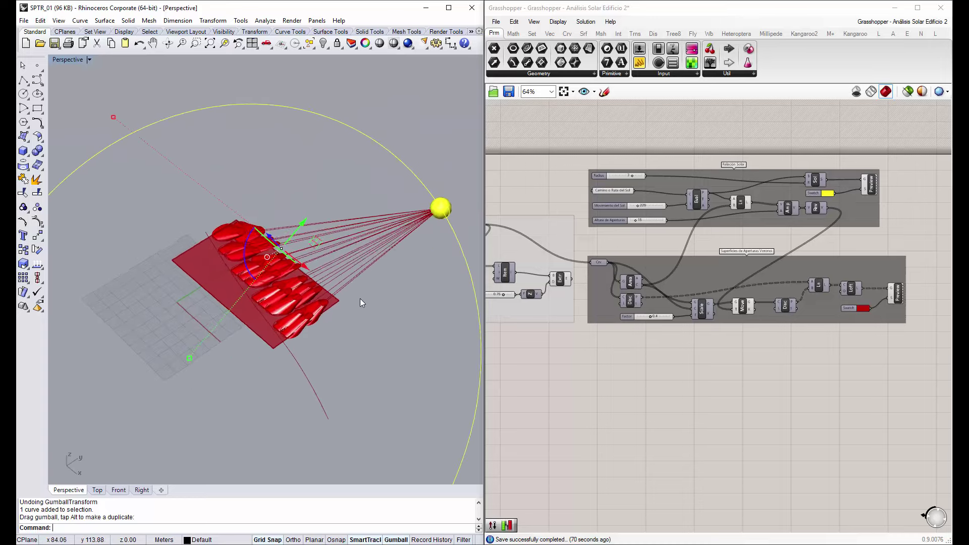
scroll(350, 288, down, 3)
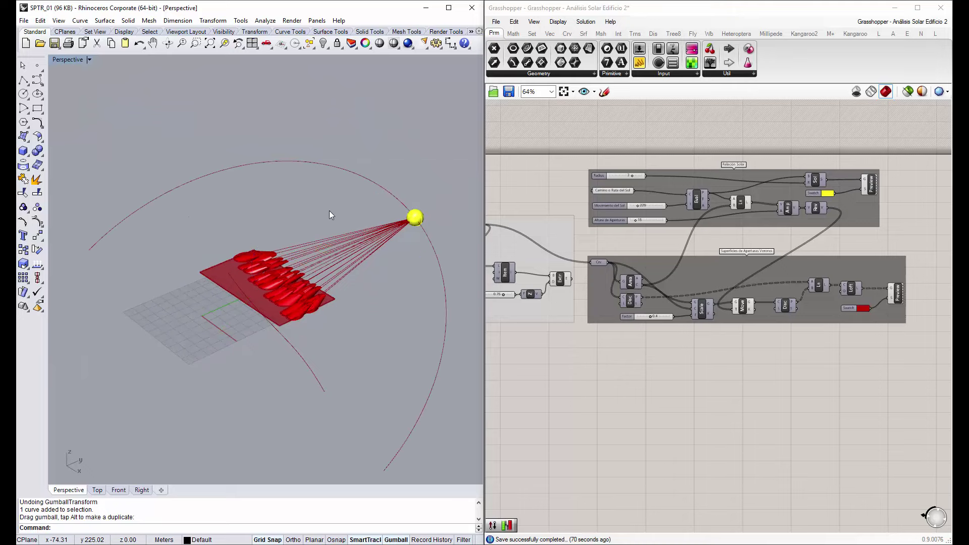
key(ctrl+z)
mouse_move(309, 262)
right_down()
mouse_move(271, 254)
mouse_move(307, 261)
right_up()
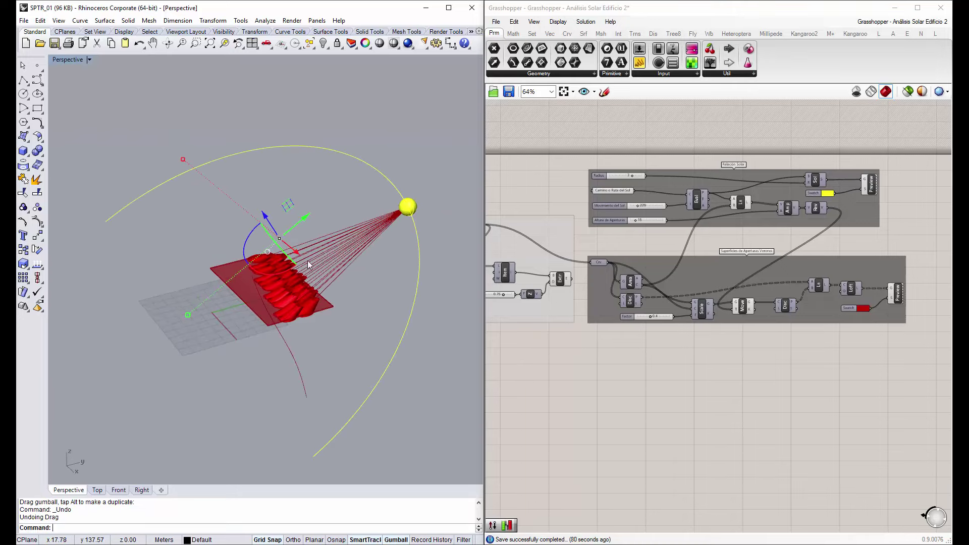
key(ctrl+z)
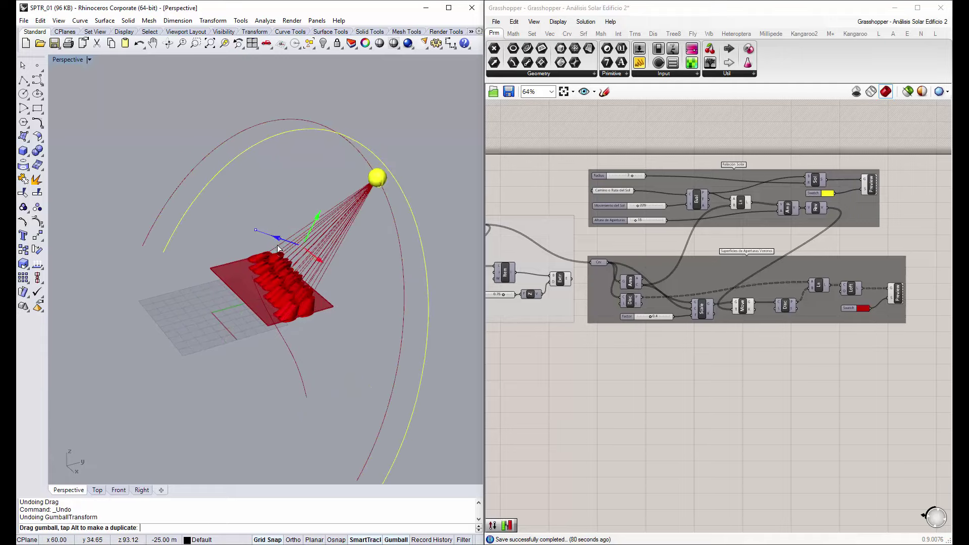
Lower the sun path about 25 m and inspect the apertures from low and top-down views
drag(257, 235, 323, 312)
mouse_move(323, 312)
right_down()
mouse_move(372, 261)
mouse_move(296, 326)
right_up()
scroll(317, 300, up, 2)
scroll(298, 284, up, 2)
scroll(301, 315, up, 2)
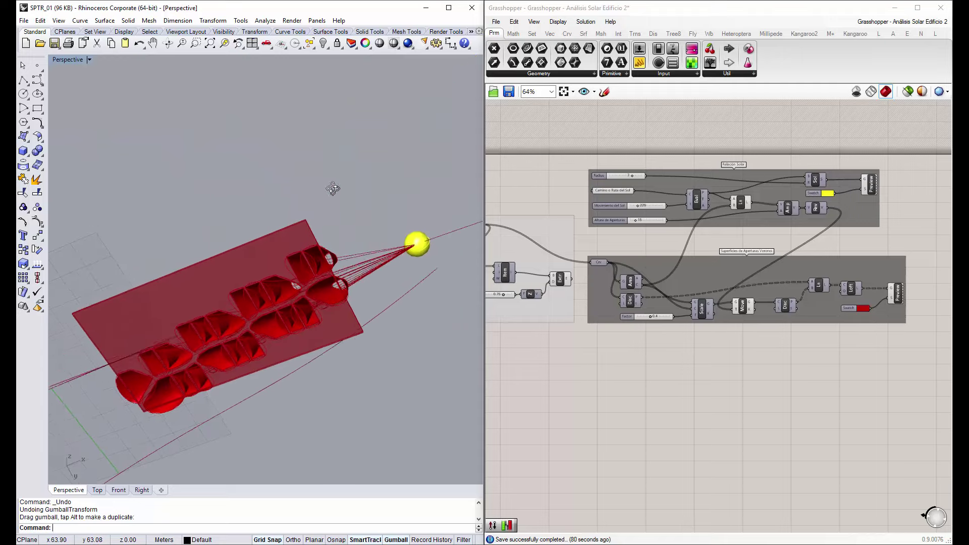
scroll(296, 326, up, 2)
mouse_move(286, 266)
right_down()
mouse_move(215, 328)
mouse_move(277, 370)
right_up()
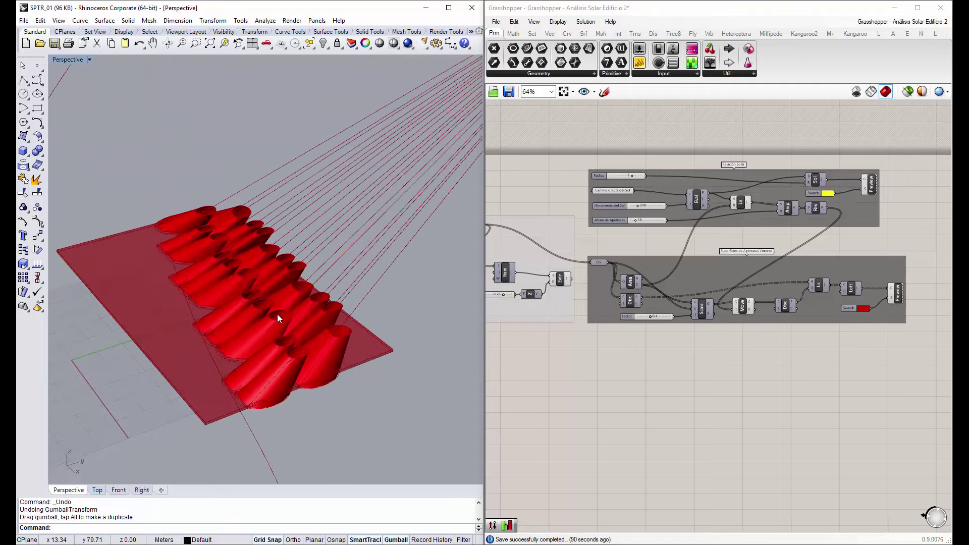
mouse_move(300, 258)
right_down()
mouse_move(289, 342)
mouse_move(306, 314)
mouse_move(345, 337)
right_up()
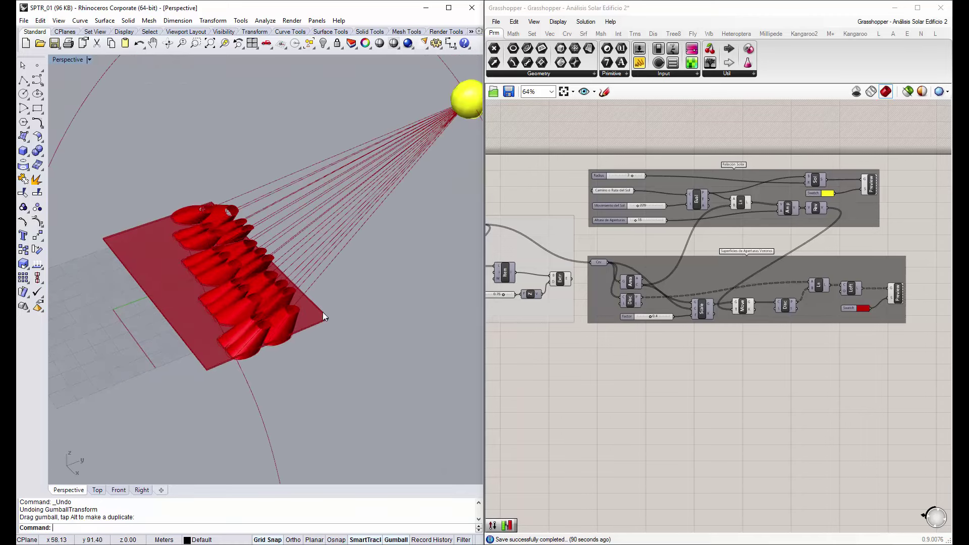
click(741, 238)
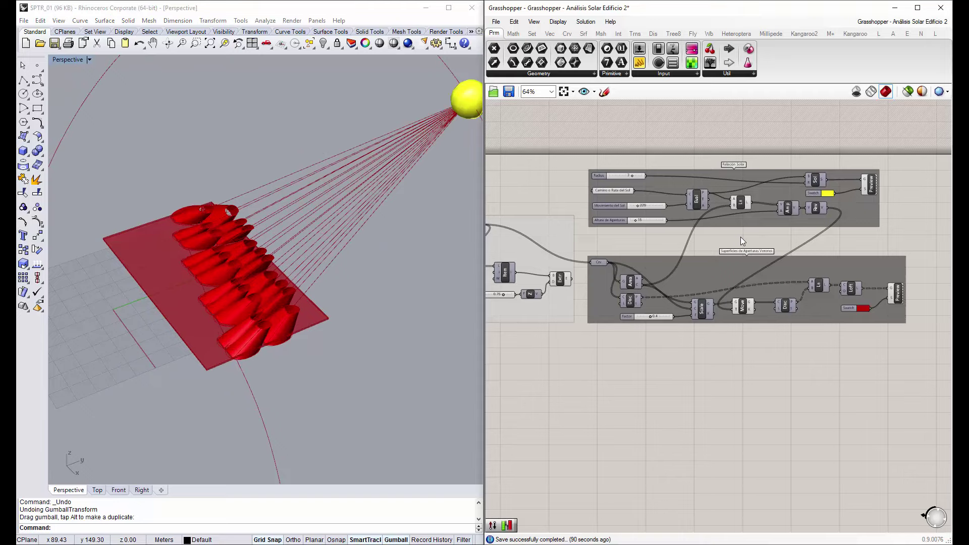
Turn off the Move component's preview of the moved apertures
right_click(744, 312)
click(771, 326)
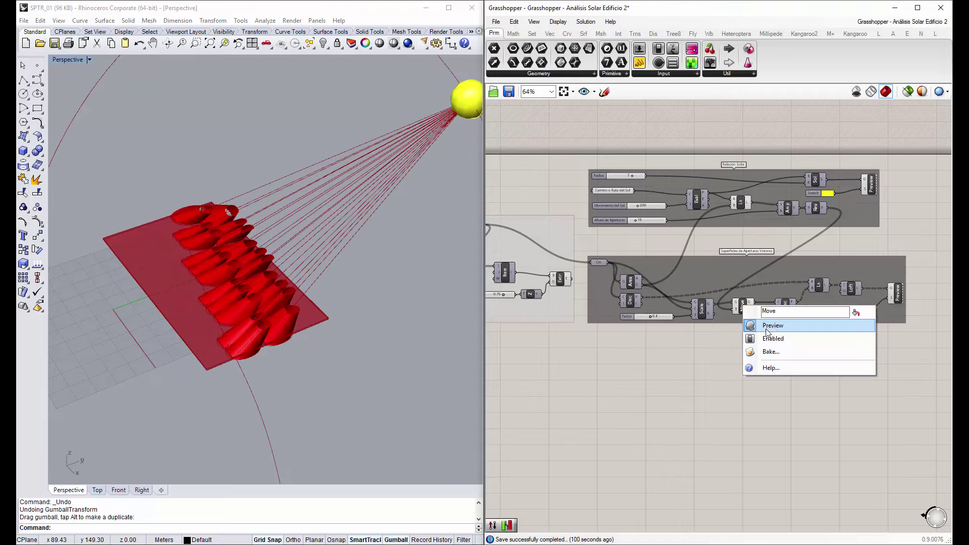
scroll(292, 304, up, 5)
scroll(291, 304, up, 3)
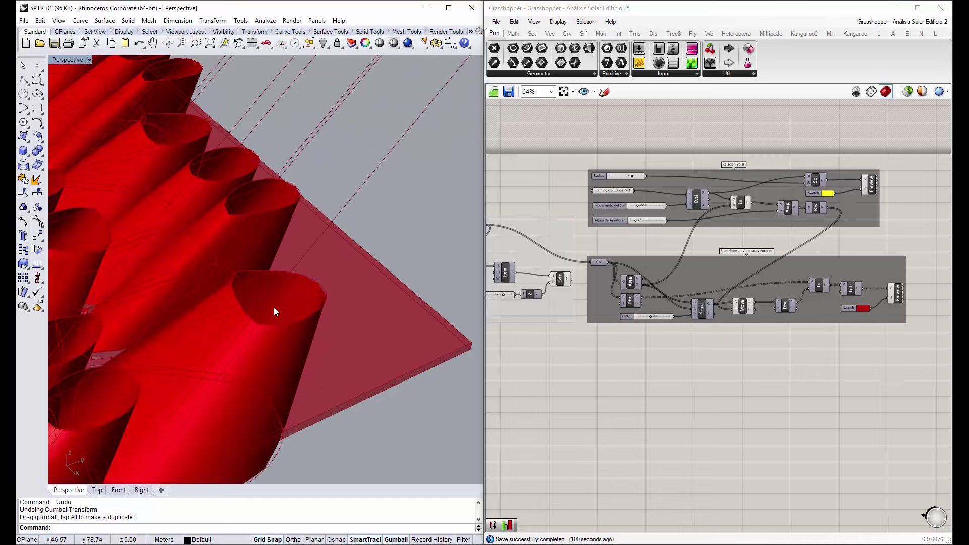
click(744, 307)
right_click(744, 307)
click(757, 323)
Switch off the Ln component's sun-ray line preview
right_drag(659, 265, 701, 273)
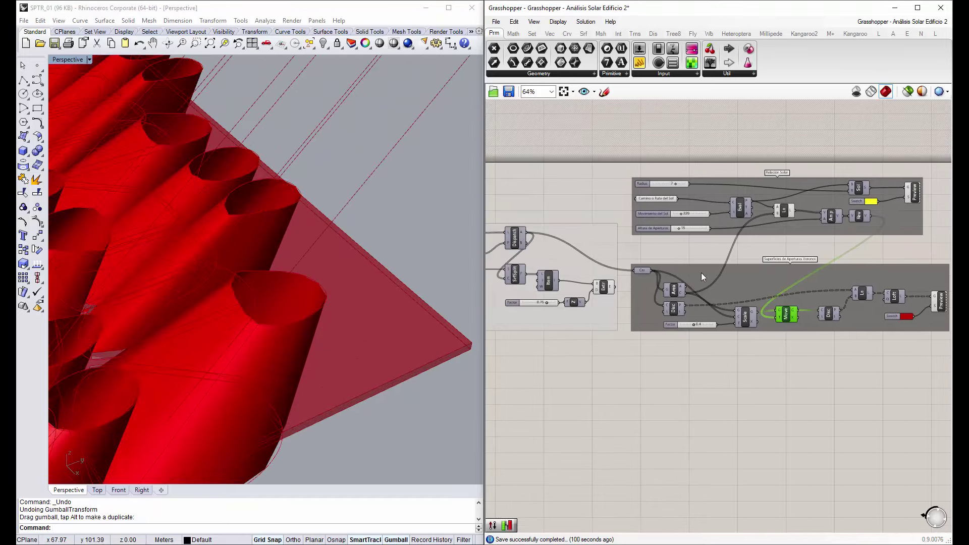
scroll(787, 212, up, 2)
click(780, 209)
right_click(780, 211)
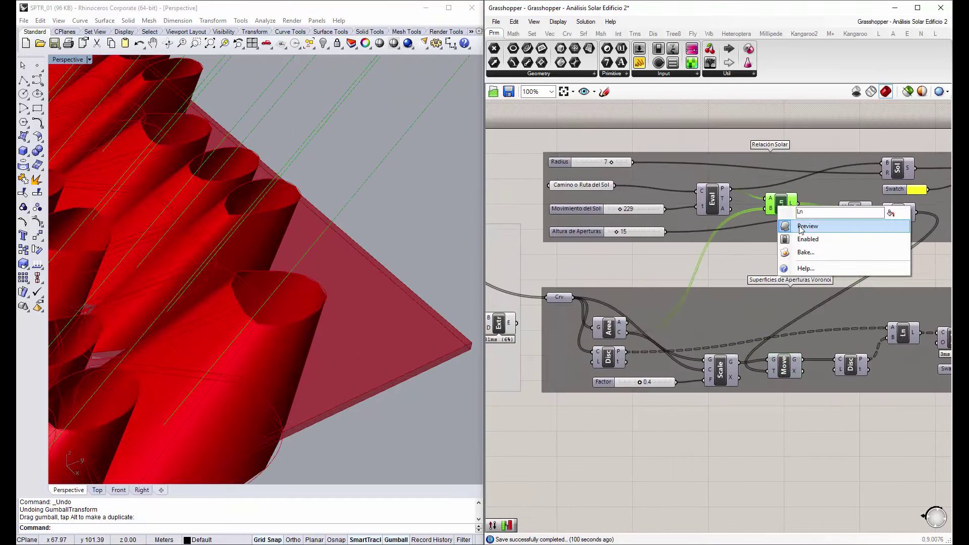
scroll(791, 228, down, 3)
scroll(578, 283, up, 4)
Select the Extr component to locate the roof plate, nudging it slightly
click(581, 283)
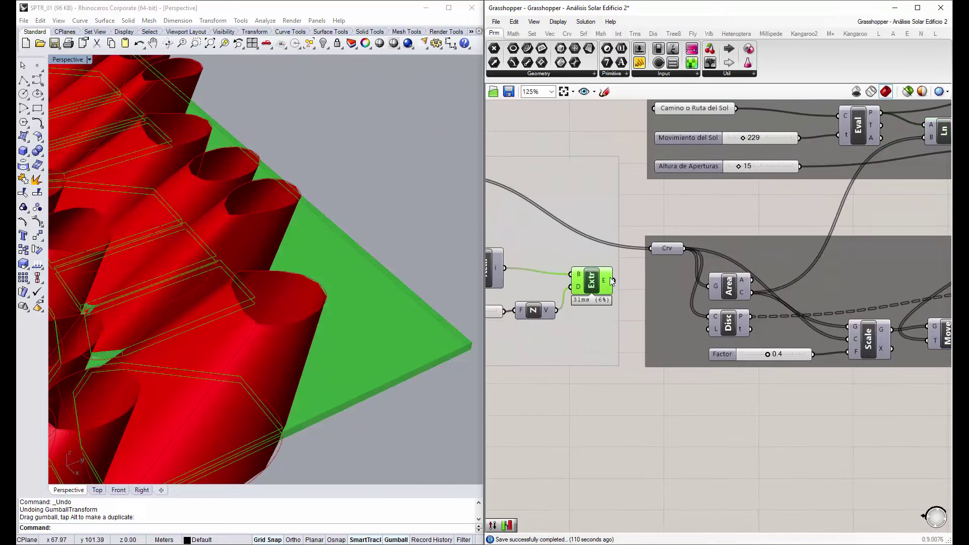
scroll(272, 253, down, 2)
scroll(288, 260, down, 5)
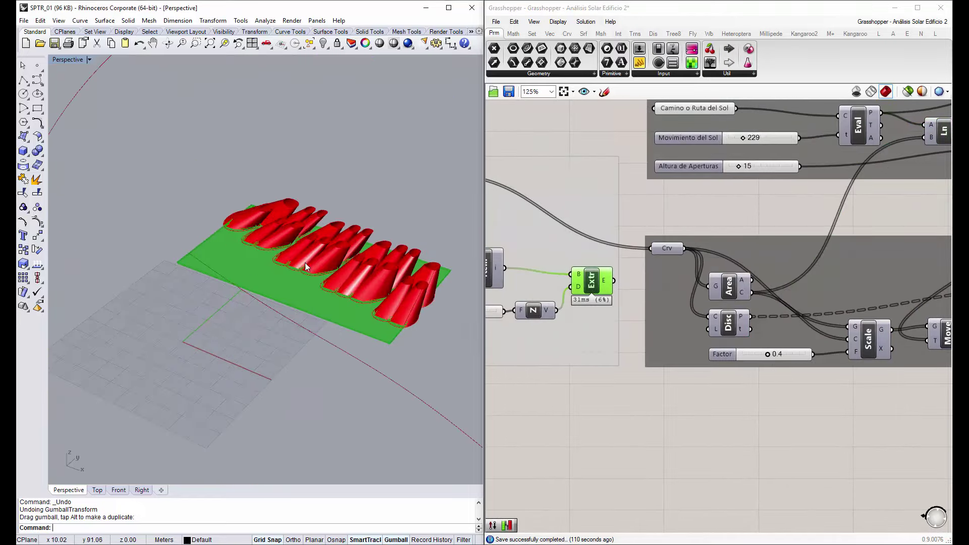
scroll(609, 293, down, 3)
scroll(664, 265, up, 2)
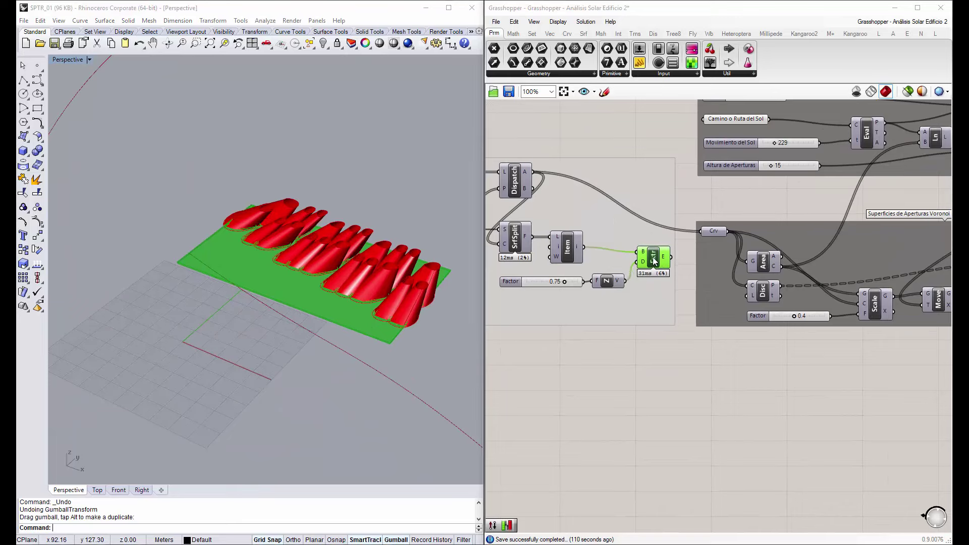
click(650, 259)
drag(650, 260, 652, 256)
click(628, 348)
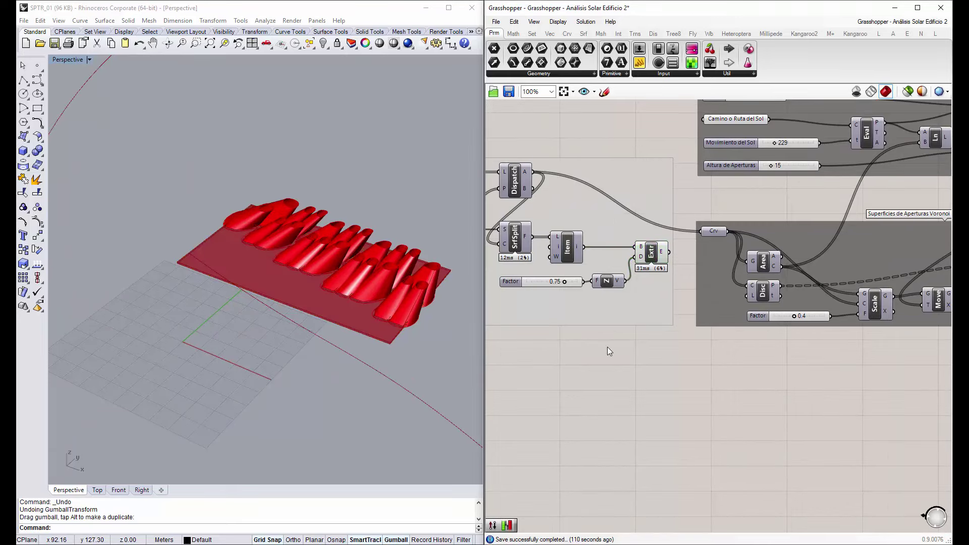
Place a Custom Preview component below the slab components
double_click(607, 347)
text(custom)
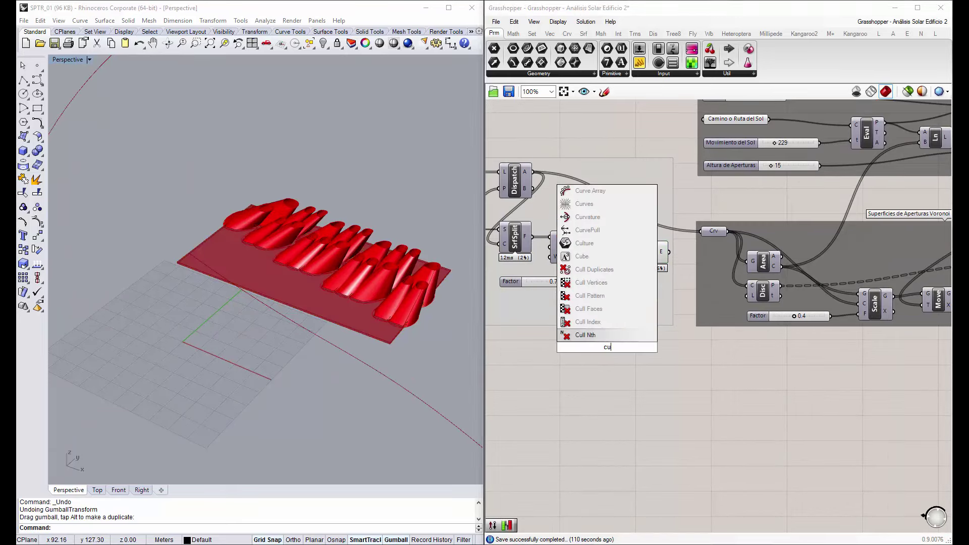
click(595, 335)
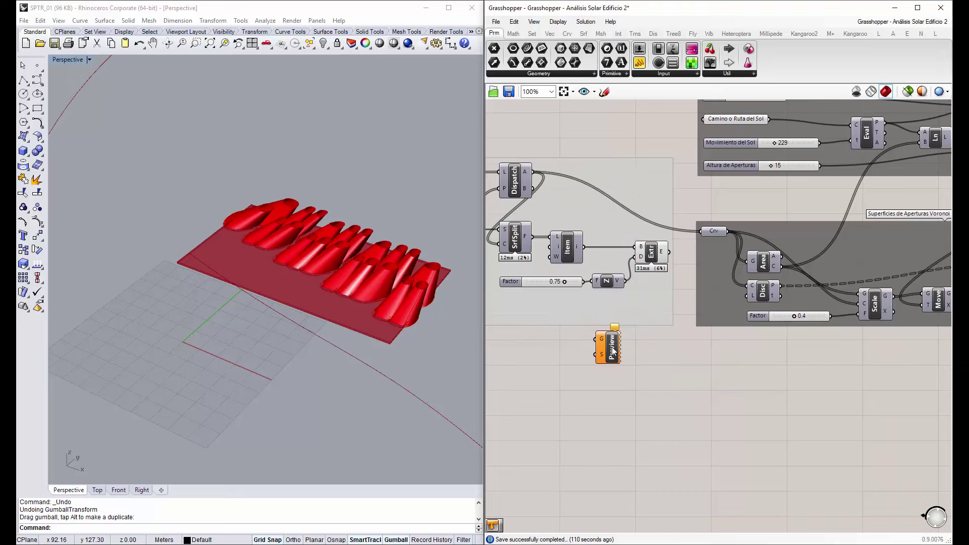
drag(615, 348, 652, 347)
Add a Colour Swatch component set to grey
double_click(594, 364)
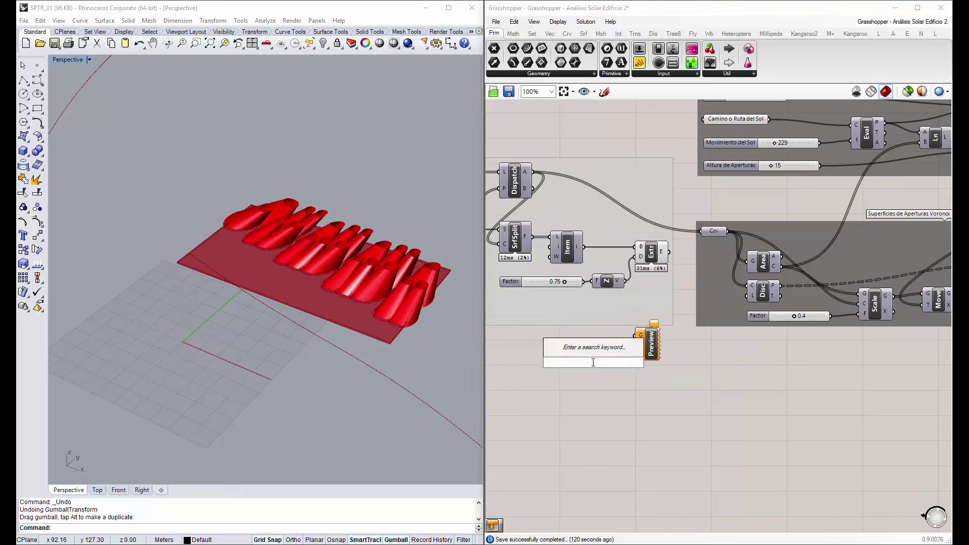
text(col)
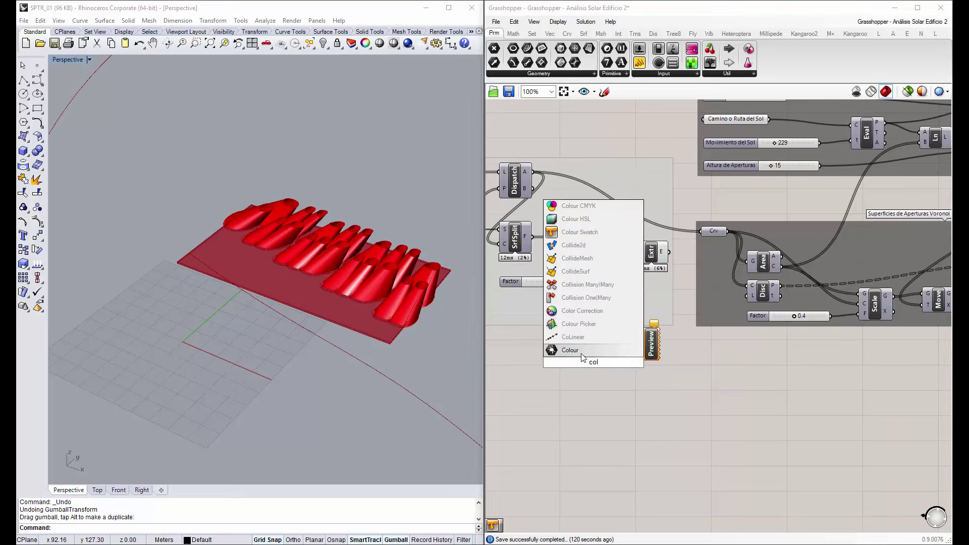
text(r)
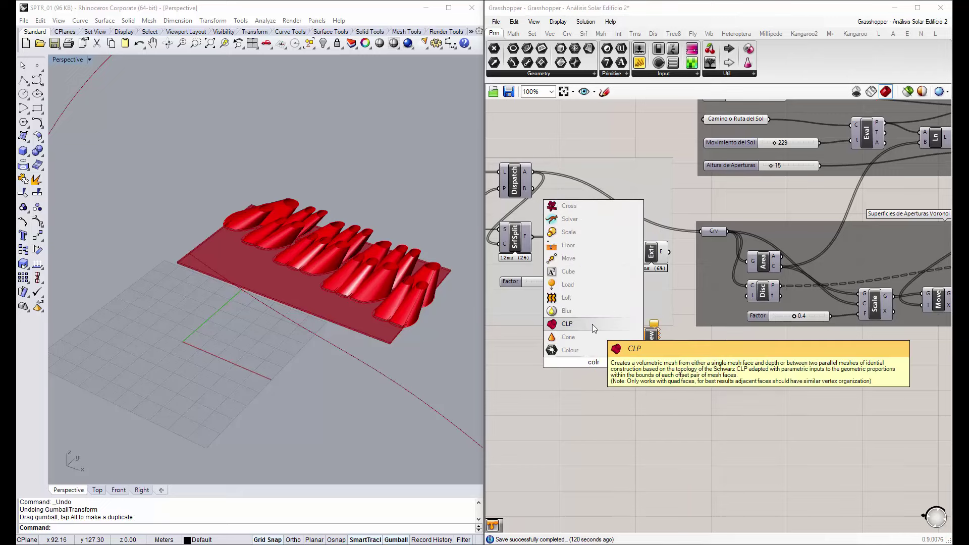
click(580, 237)
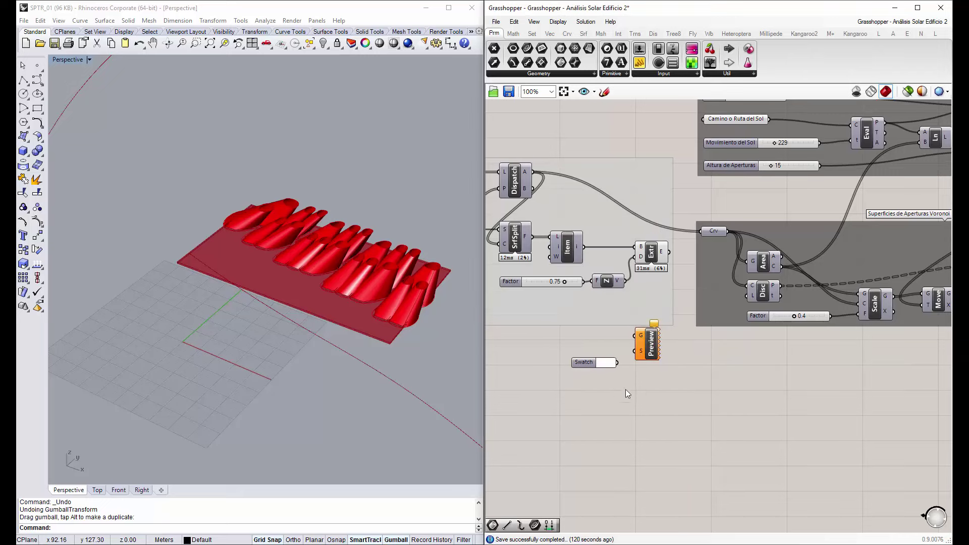
click(605, 365)
click(699, 410)
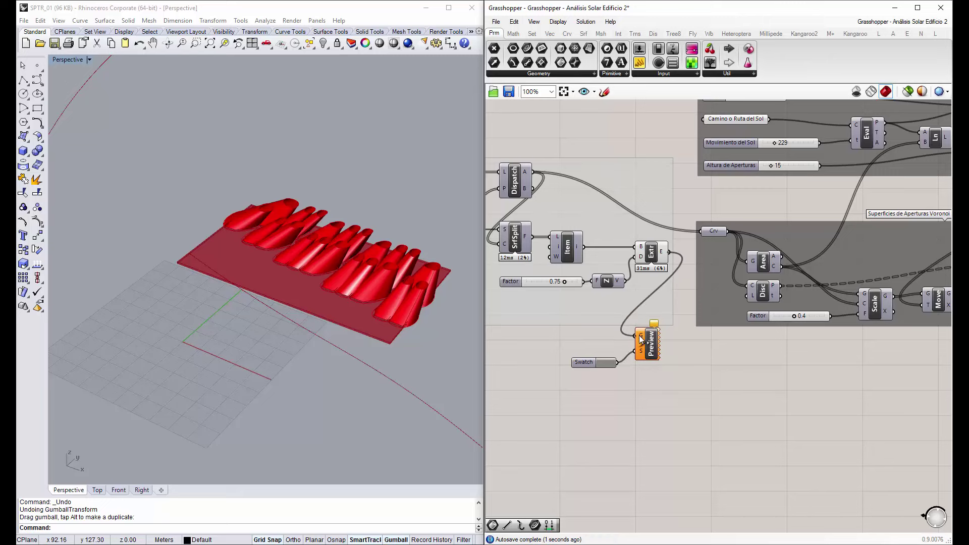
Wire the extruded slab into the Custom Preview and disable Extr's red preview
drag(639, 335, 645, 331)
click(652, 251)
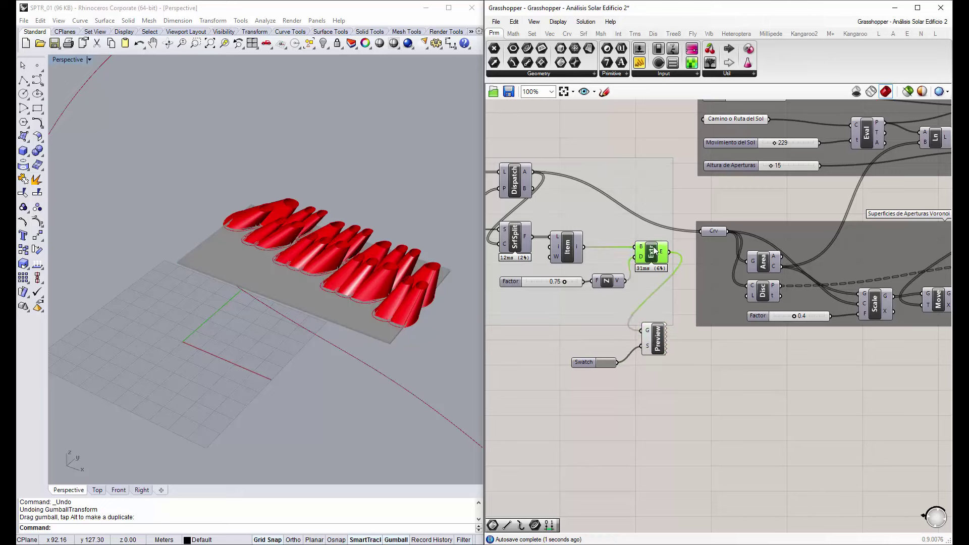
right_click(666, 246)
click(677, 268)
scroll(674, 280, down, 4)
Add the Custom Preview and grey Swatch to the slab group, beside the extrusion and Factor slider
scroll(674, 281, up, 4)
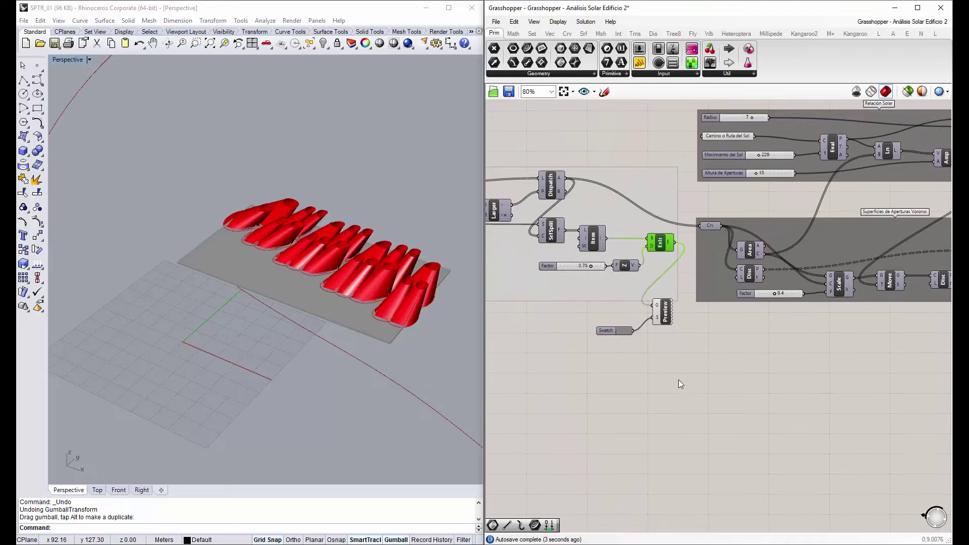
click(613, 289)
right_click(611, 288)
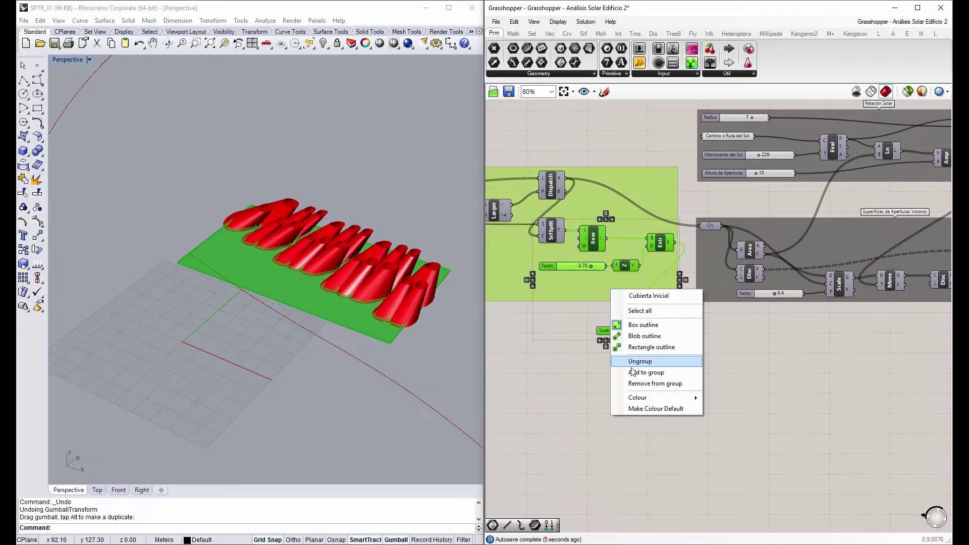
click(592, 391)
drag(665, 311, 699, 254)
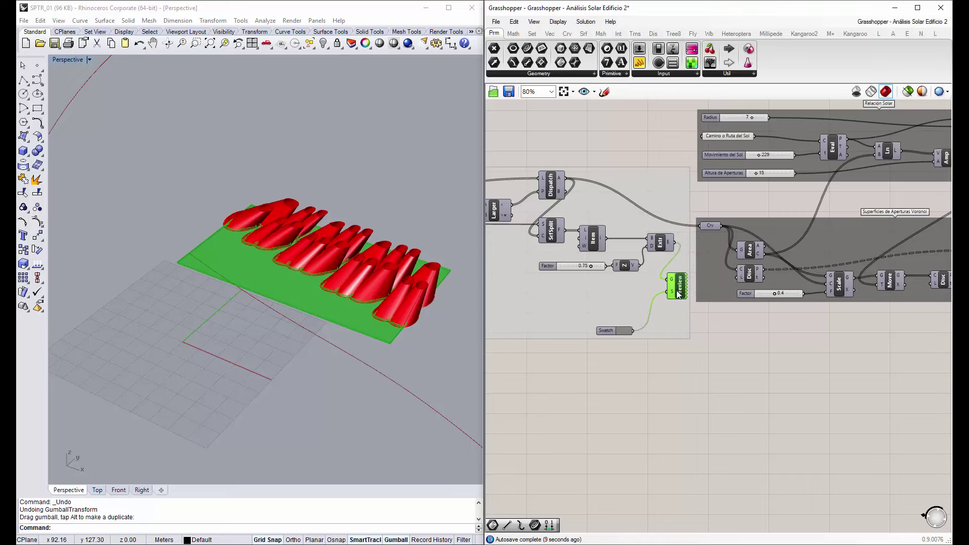
drag(678, 295, 677, 300)
drag(604, 331, 548, 281)
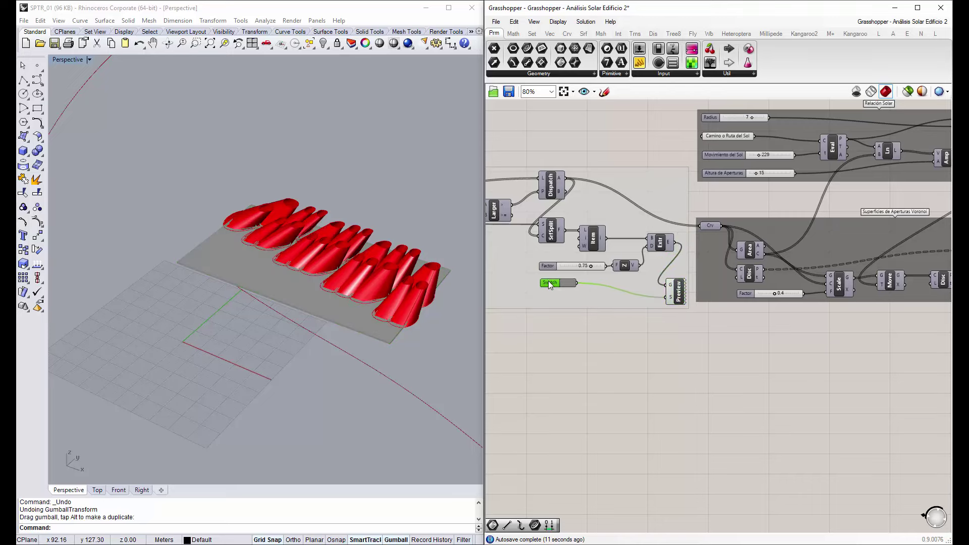
click(598, 341)
scroll(677, 279, down, 3)
scroll(800, 246, up, 2)
Turn on the grey preview of the column pipes
click(805, 250)
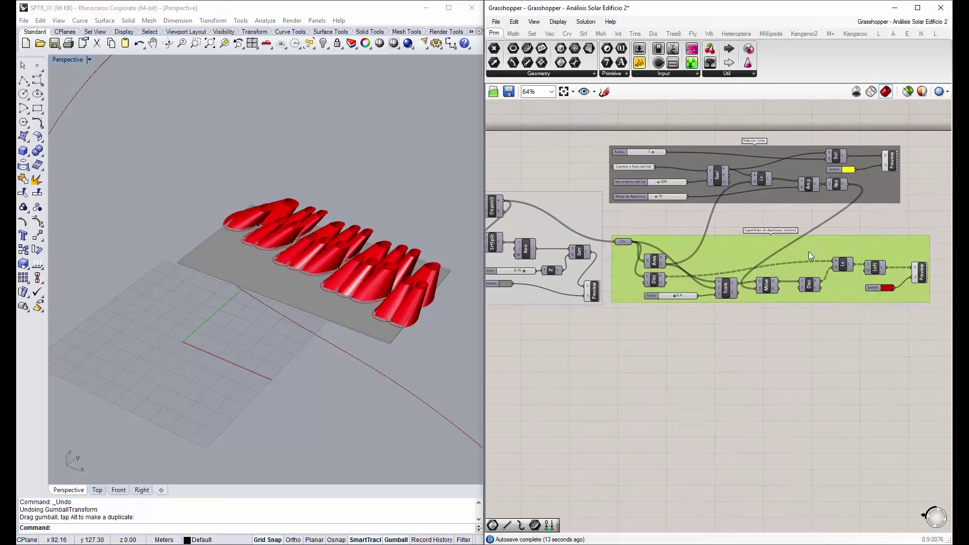
click(745, 162)
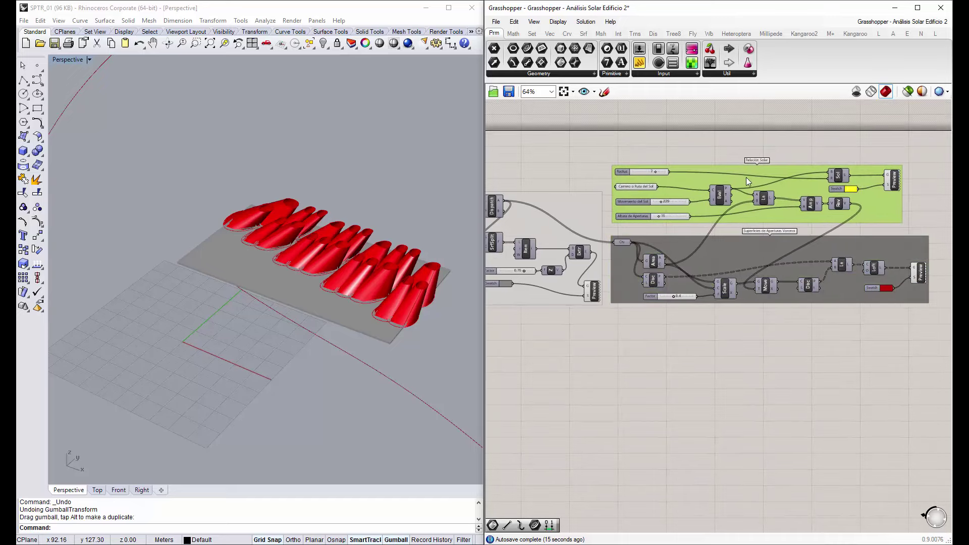
click(728, 117)
scroll(732, 162, down, 2)
scroll(732, 162, up, 2)
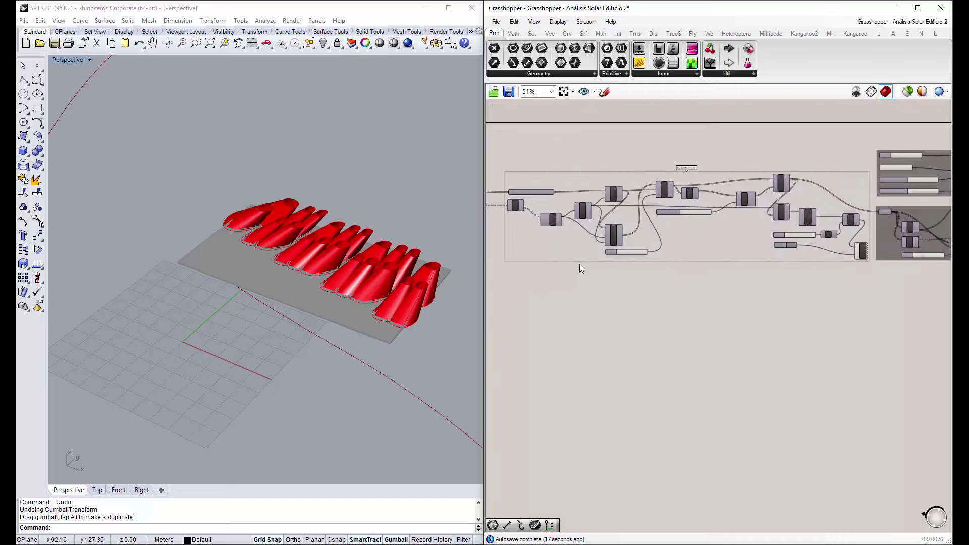
right_drag(579, 265, 750, 283)
right_drag(526, 253, 681, 257)
scroll(633, 220, up, 3)
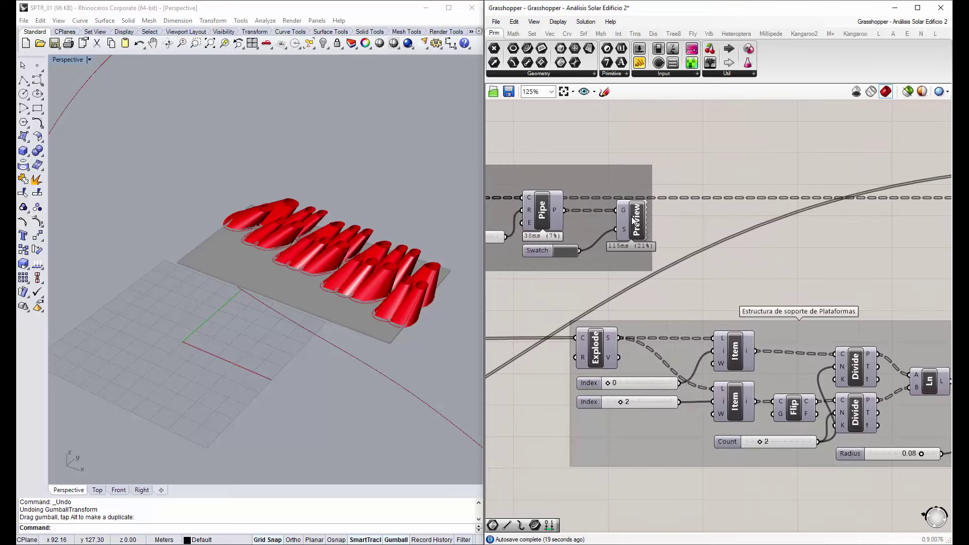
right_click(637, 233)
click(669, 250)
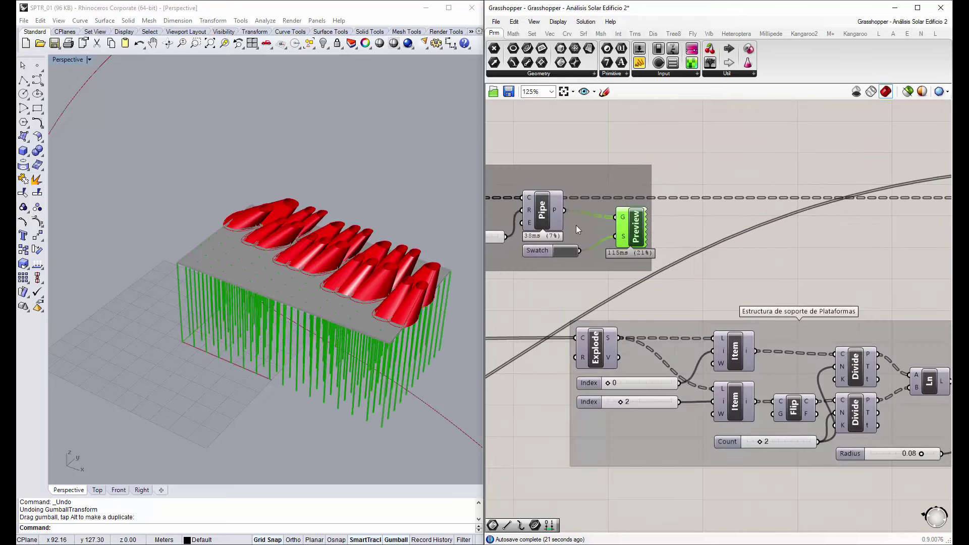
scroll(741, 244, down, 5)
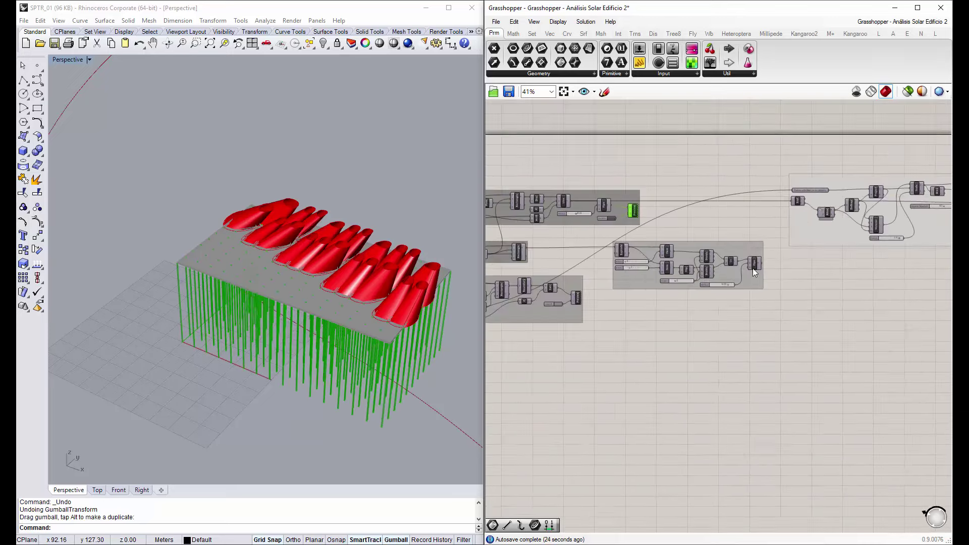
Turn on the grey preview of the Plataformas group's platforms
right_drag(753, 268, 648, 269)
scroll(725, 266, up, 2)
scroll(818, 202, up, 3)
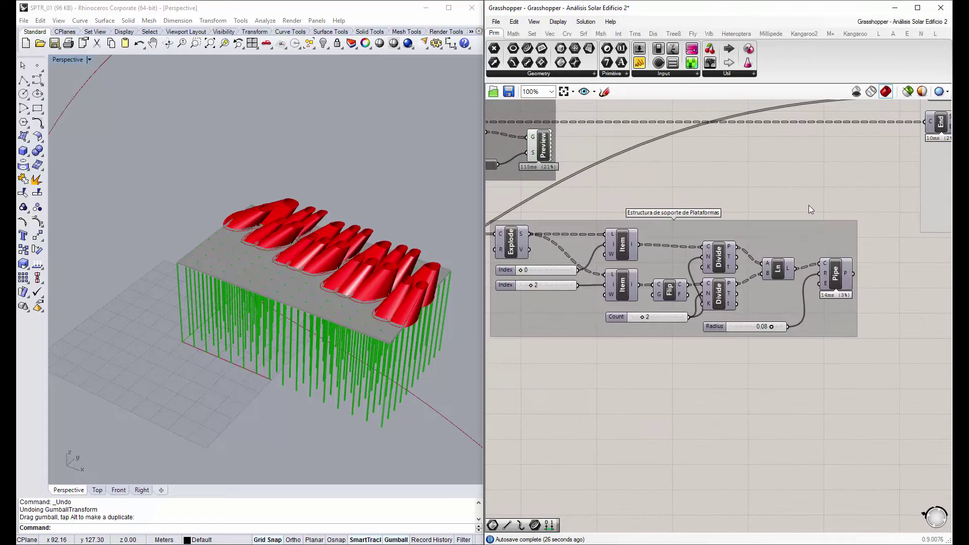
click(808, 204)
scroll(791, 239, down, 1)
right_drag(505, 323, 765, 250)
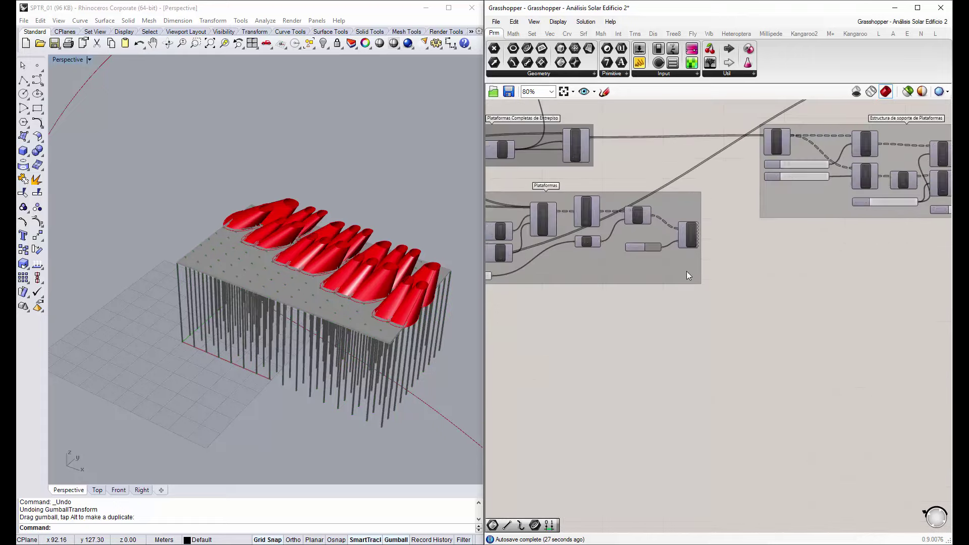
right_click(690, 230)
click(706, 249)
scroll(723, 221, down, 3)
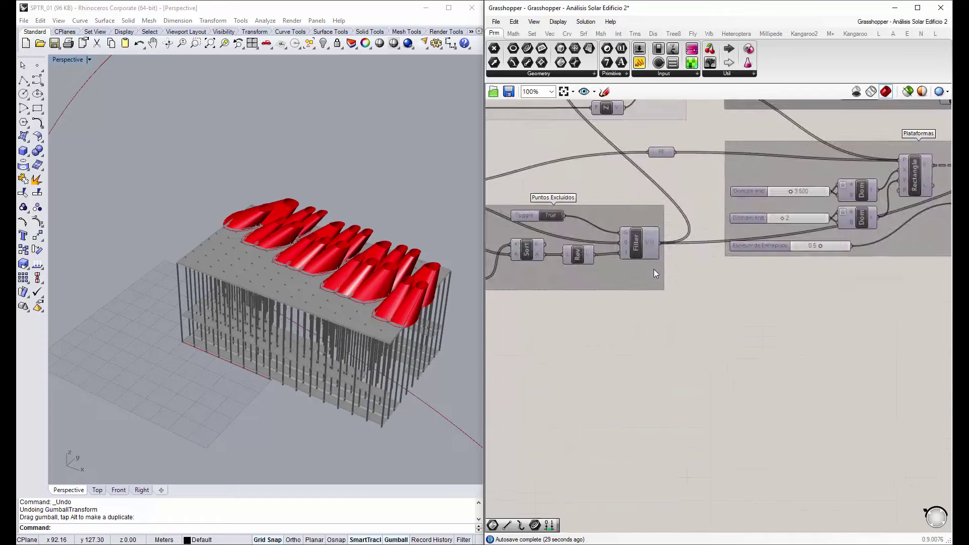
right_drag(515, 302, 577, 311)
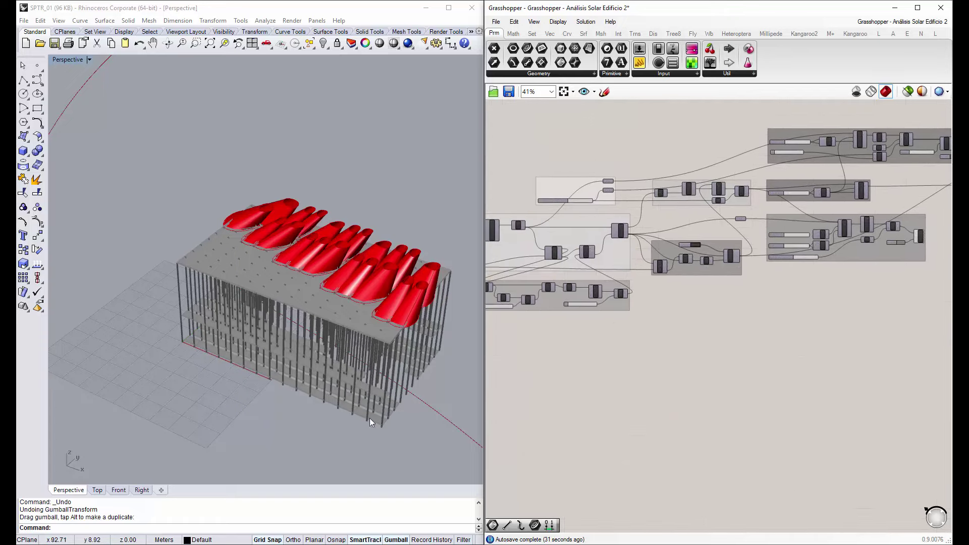
scroll(387, 420, up, 5)
Orbit to the building's side, then centre the Estructura de soporte de Plataformas group
mouse_move(386, 419)
right_down()
mouse_move(311, 380)
mouse_move(313, 354)
right_up()
scroll(313, 353, down, 5)
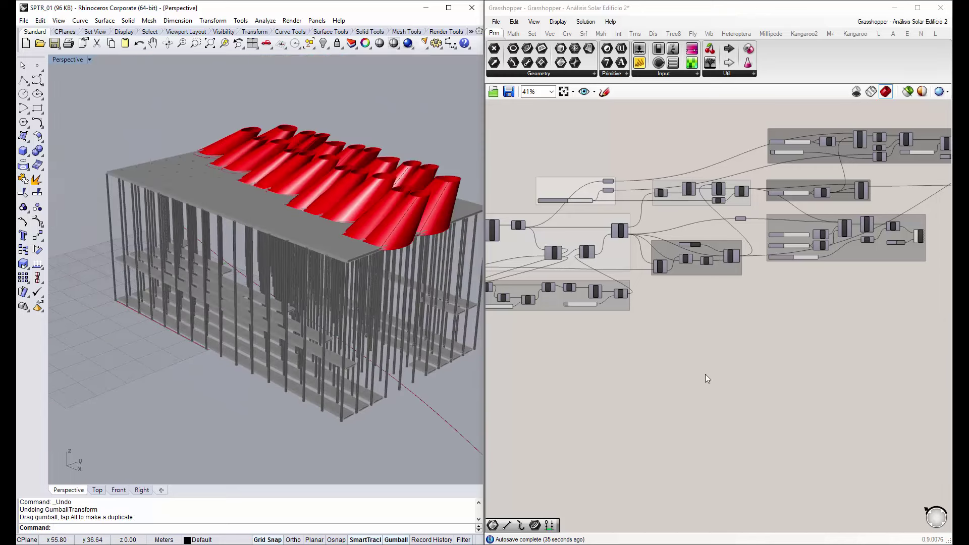
scroll(662, 254, up, 2)
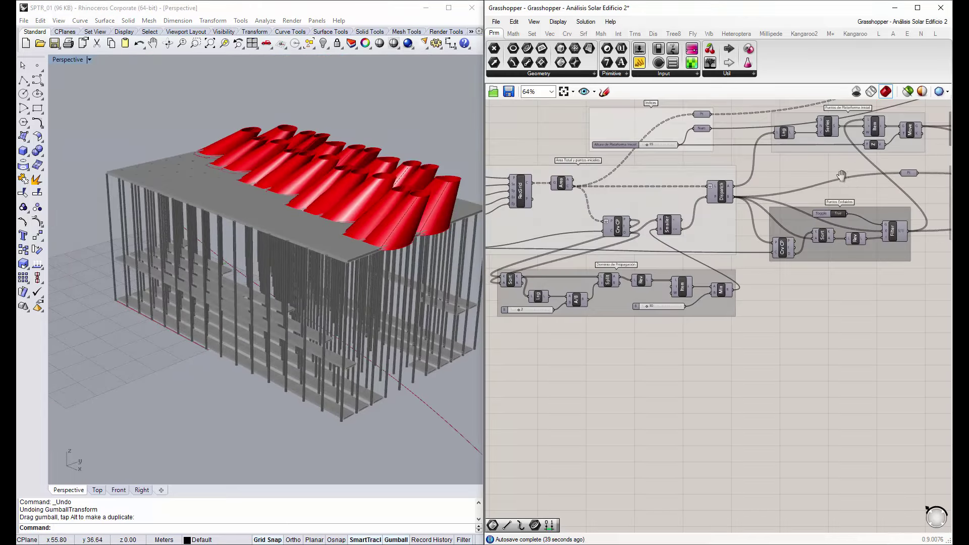
mouse_move(842, 177)
right_down()
mouse_move(815, 234)
mouse_move(670, 240)
right_up()
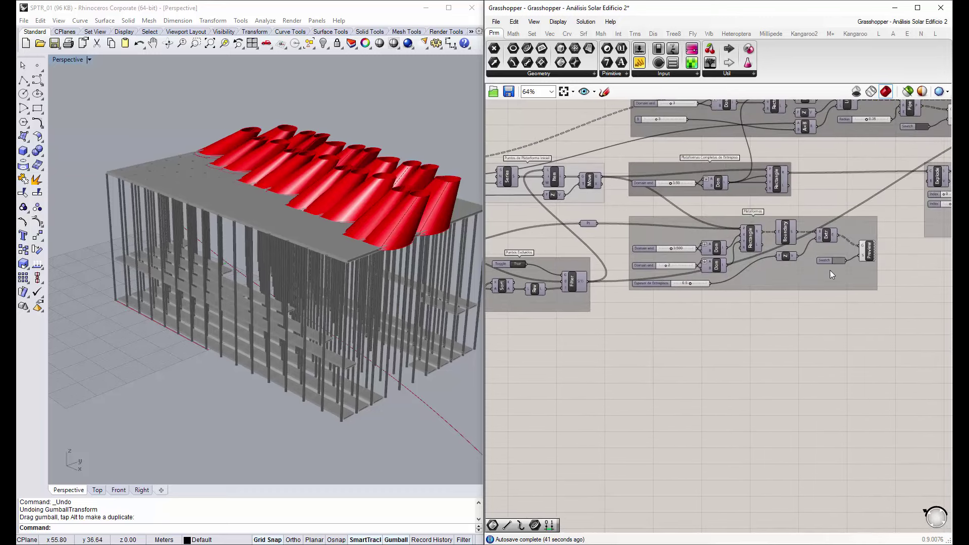
right_drag(830, 270, 675, 295)
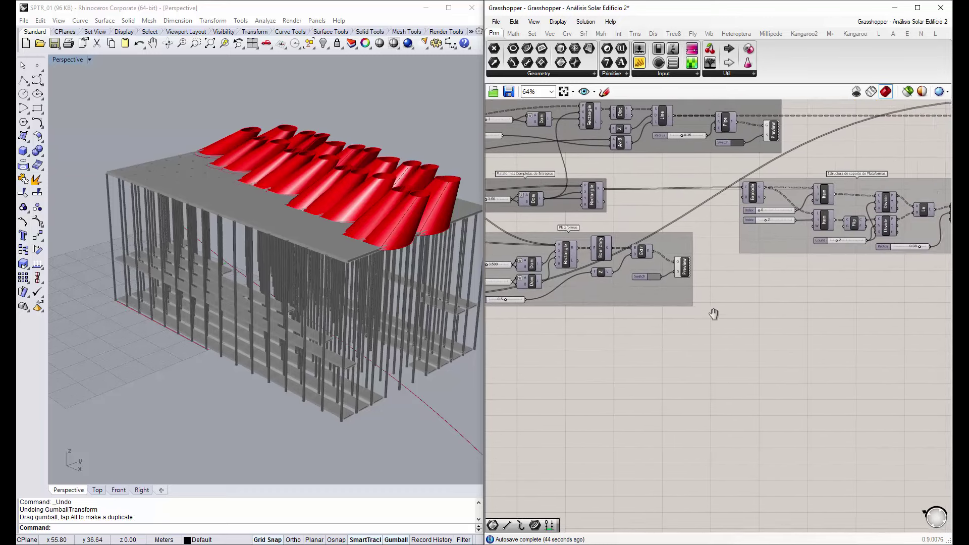
right_drag(828, 317, 703, 314)
scroll(750, 280, down, 1)
scroll(680, 169, up, 3)
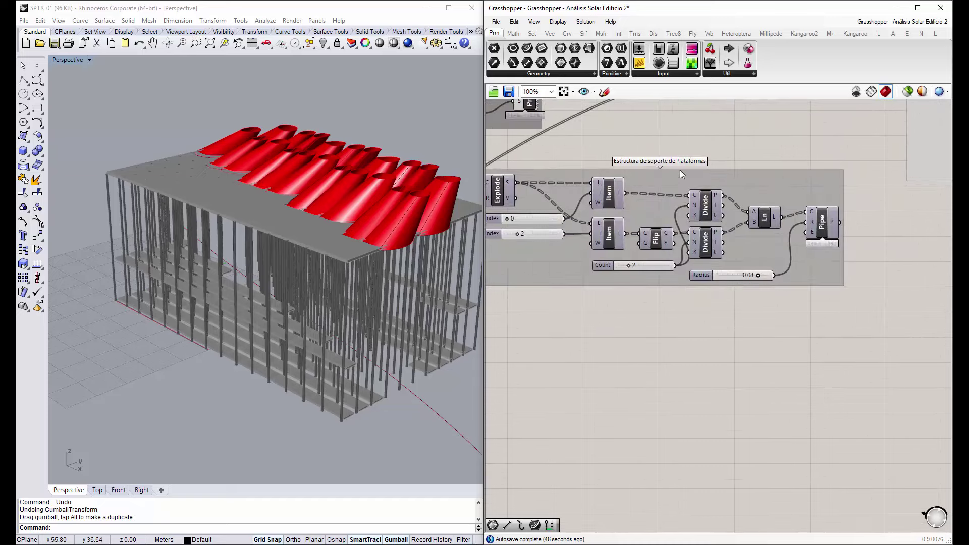
scroll(334, 356, up, 3)
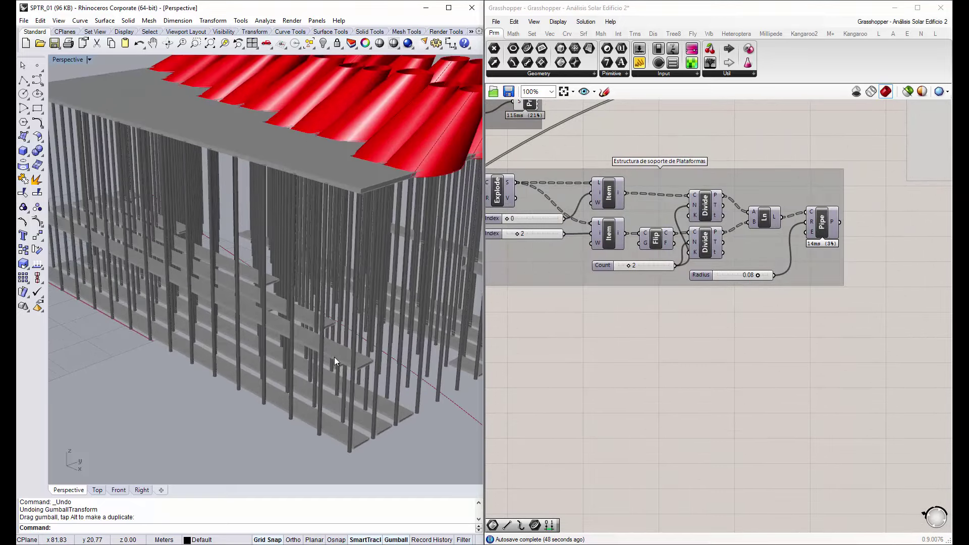
scroll(808, 236, up, 2)
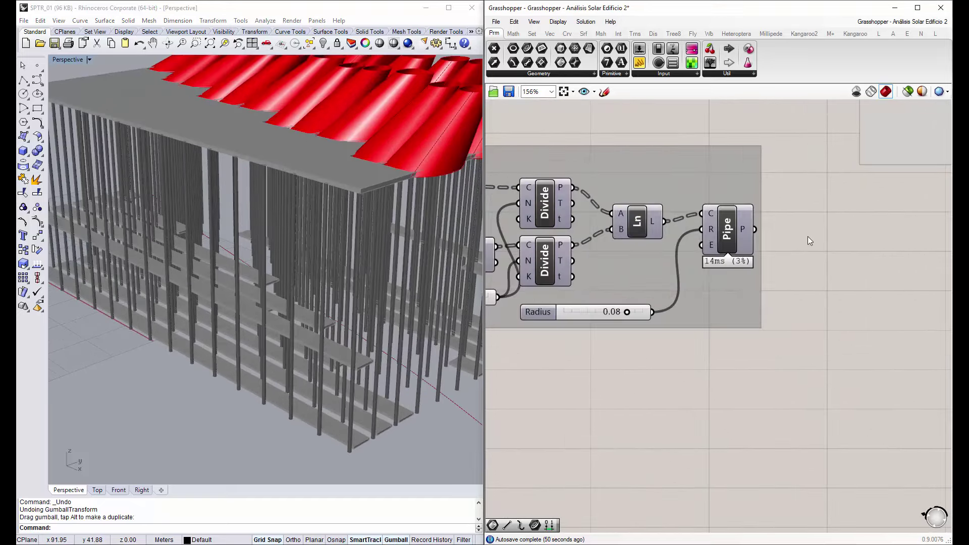
Place a Custom Preview component beside the column Pipe output
double_click(780, 224)
text(u)
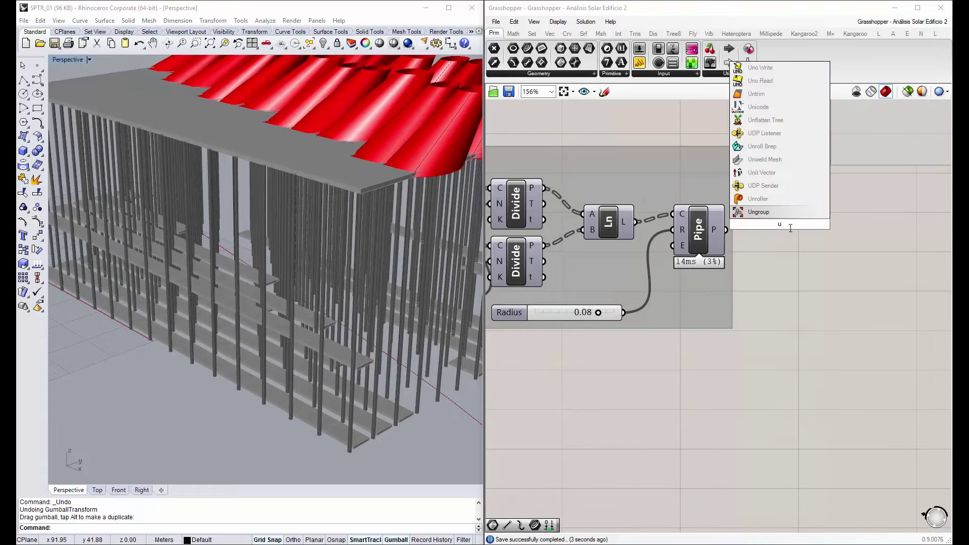
key(BackSpace)
text(custom)
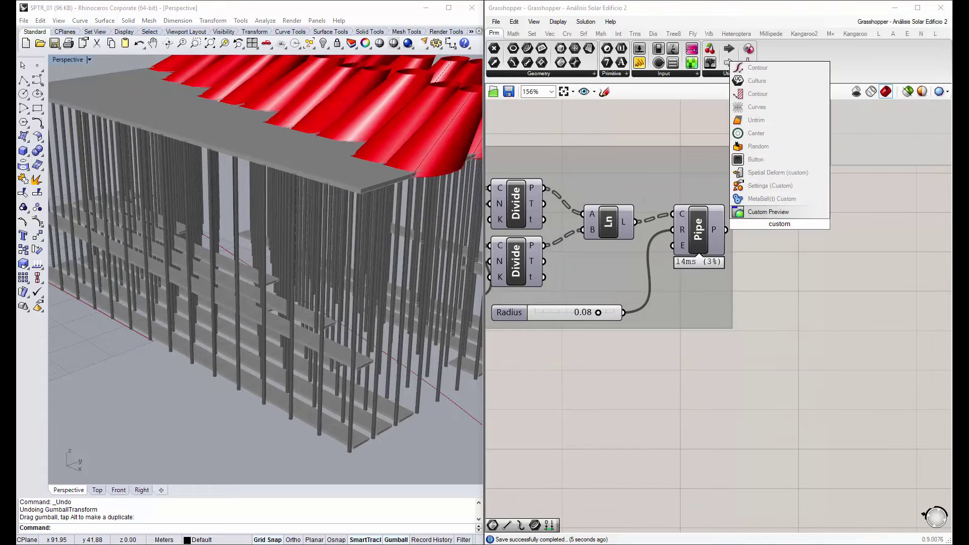
key(Return)
drag(803, 234, 844, 245)
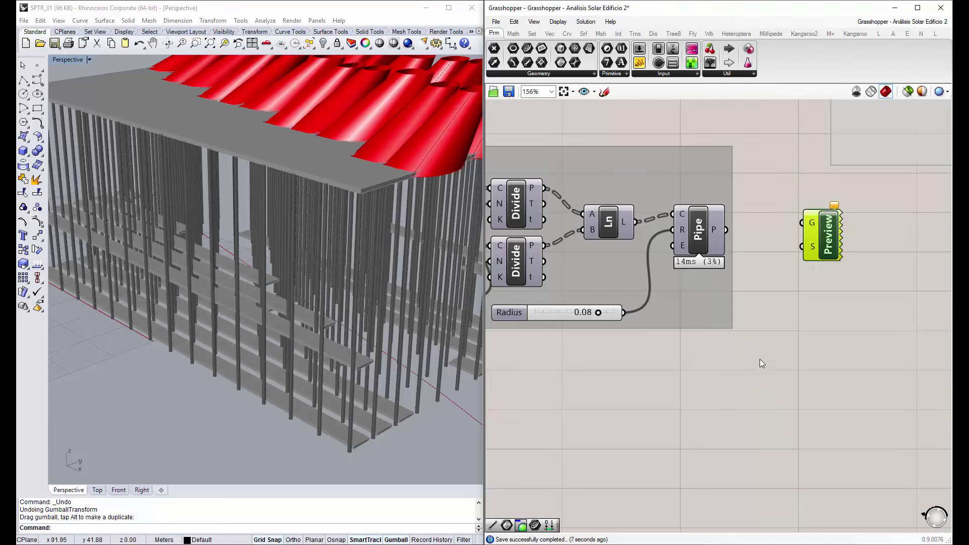
Add a Colour Swatch and wire the Pipe output into the Custom Preview's geometry
double_click(710, 373)
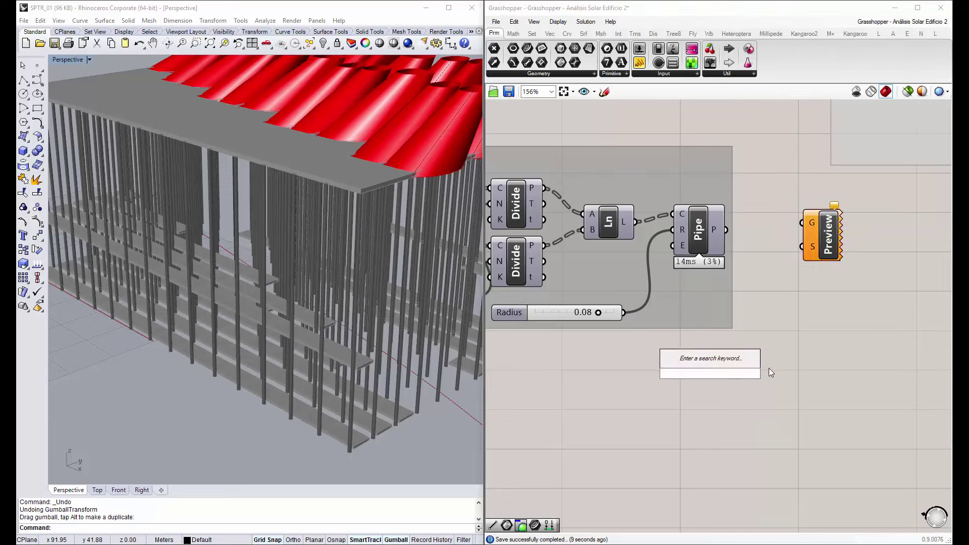
text(colo)
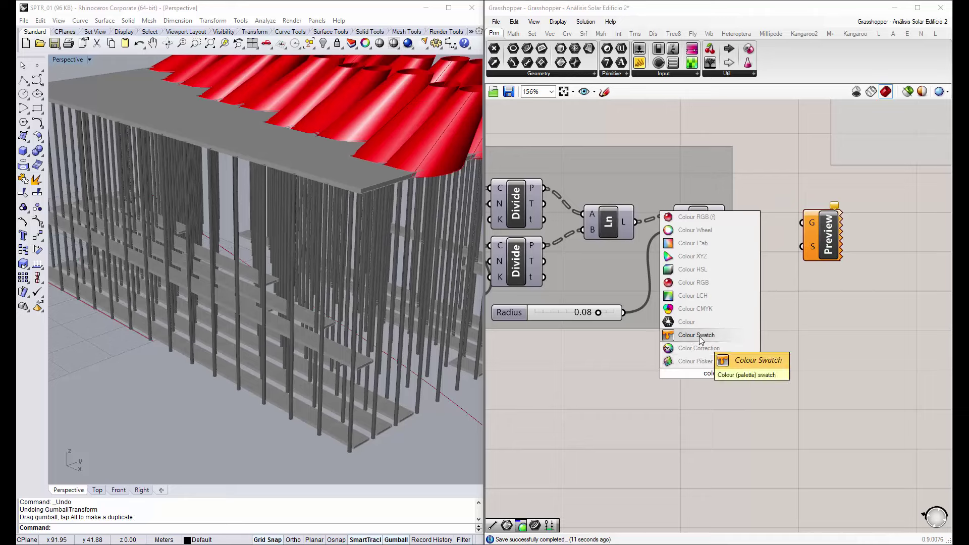
click(701, 340)
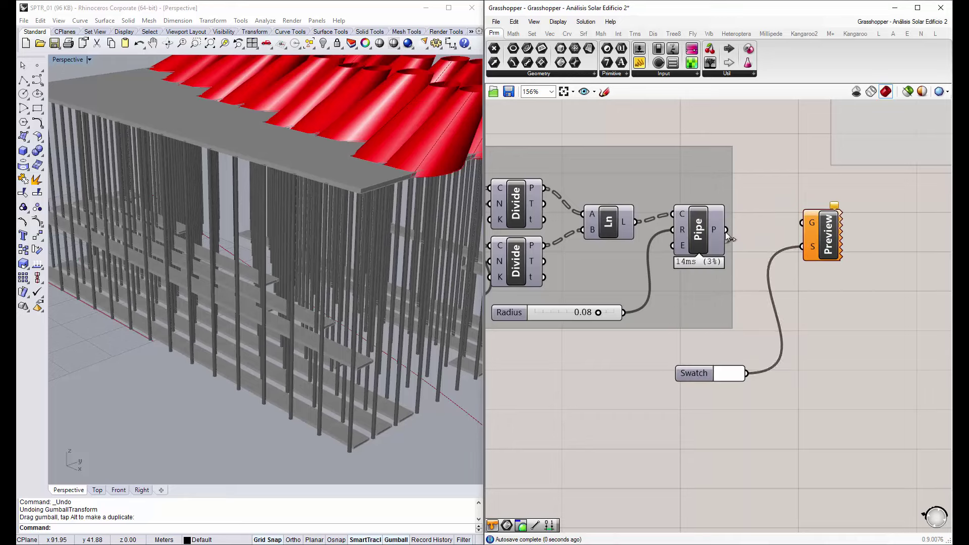
drag(850, 232, 671, 335)
Put the Preview and Swatch into the Estructura de soporte de Plataformas group
drag(848, 422, 644, 207)
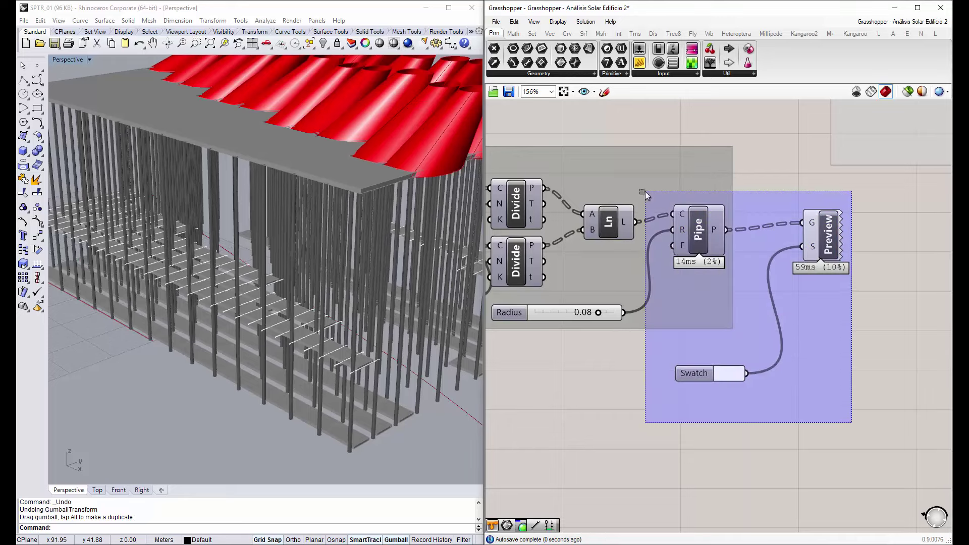
right_click(710, 324)
click(748, 397)
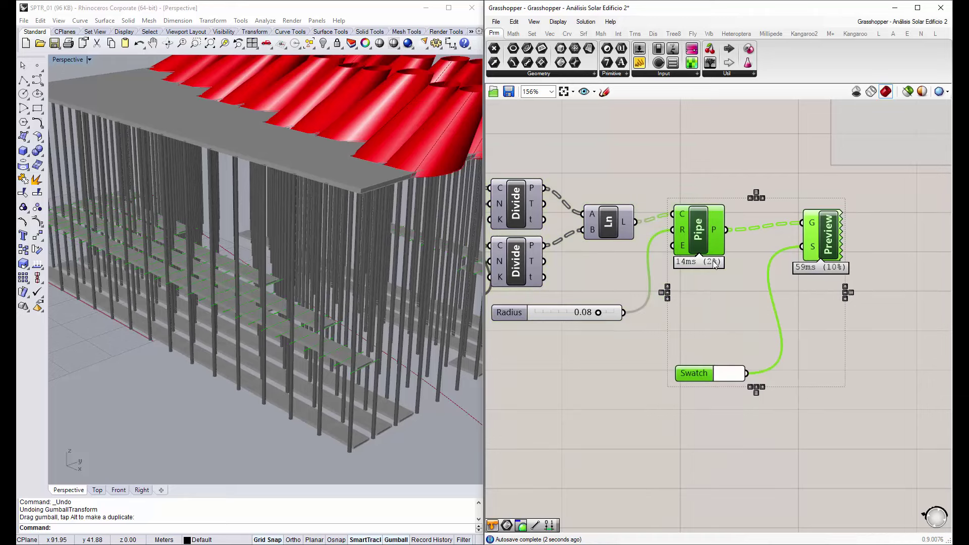
key(ctrl+z)
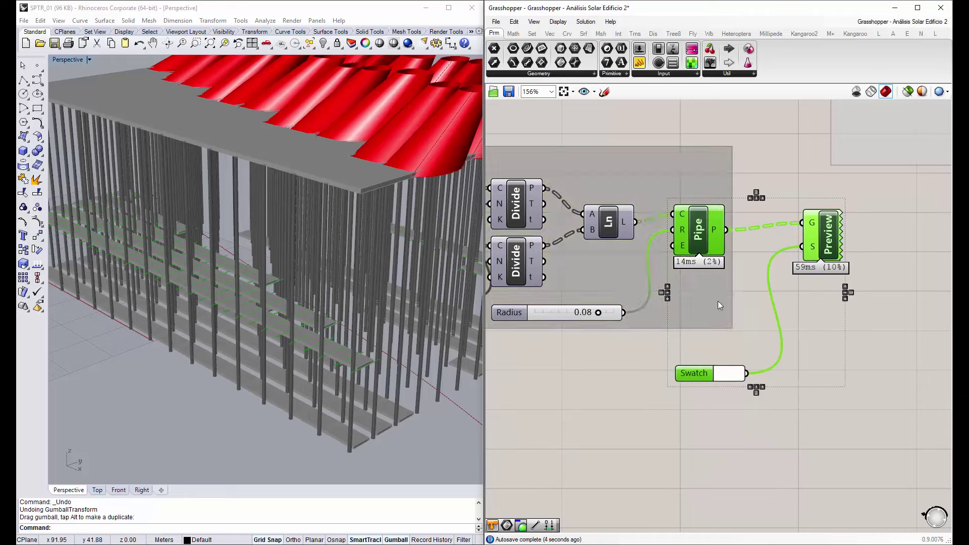
click(708, 262)
right_click(716, 313)
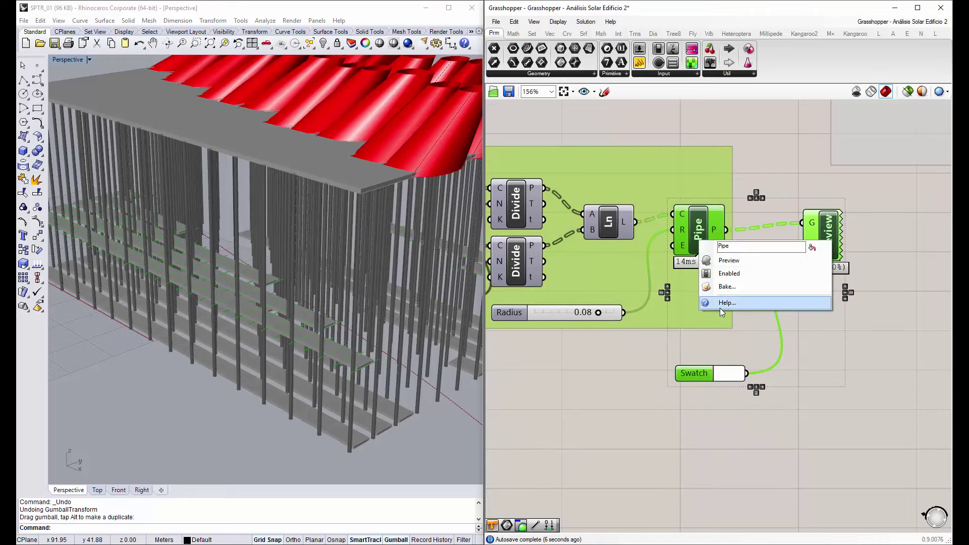
right_click(717, 306)
click(746, 388)
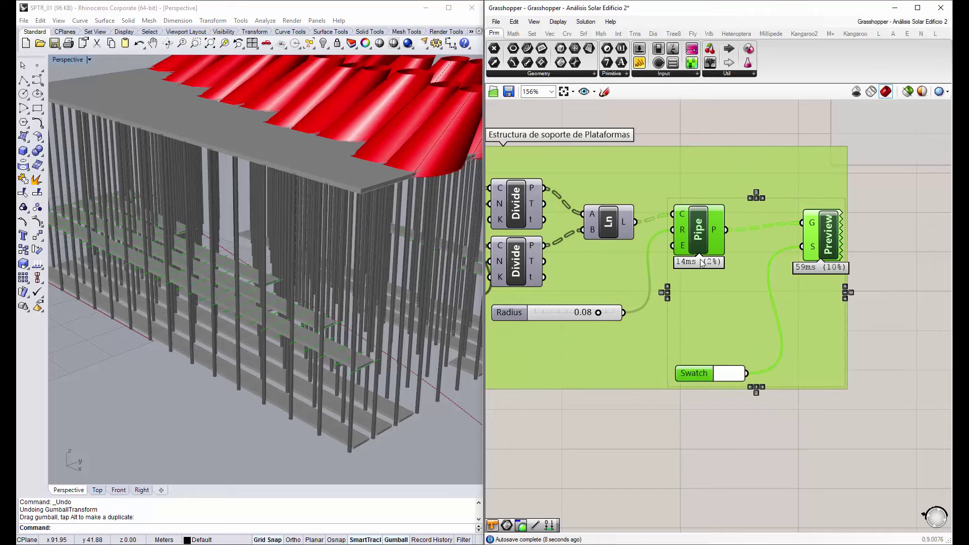
mouse_move(801, 240)
mouse_down()
mouse_move(773, 240)
mouse_move(761, 258)
mouse_move(748, 251)
mouse_up()
click(743, 136)
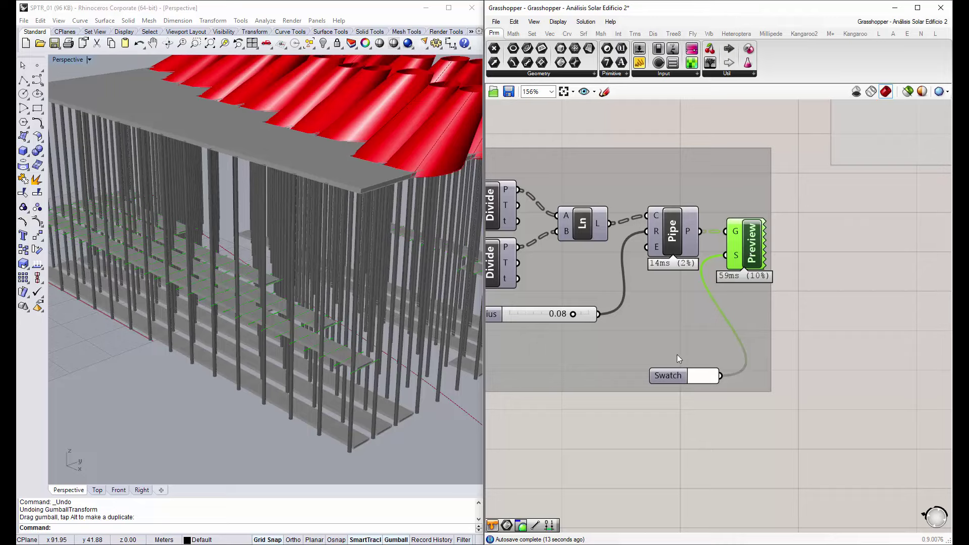
Move the Swatch up beside the Radius slider and save the Grasshopper definition
drag(665, 375, 635, 323)
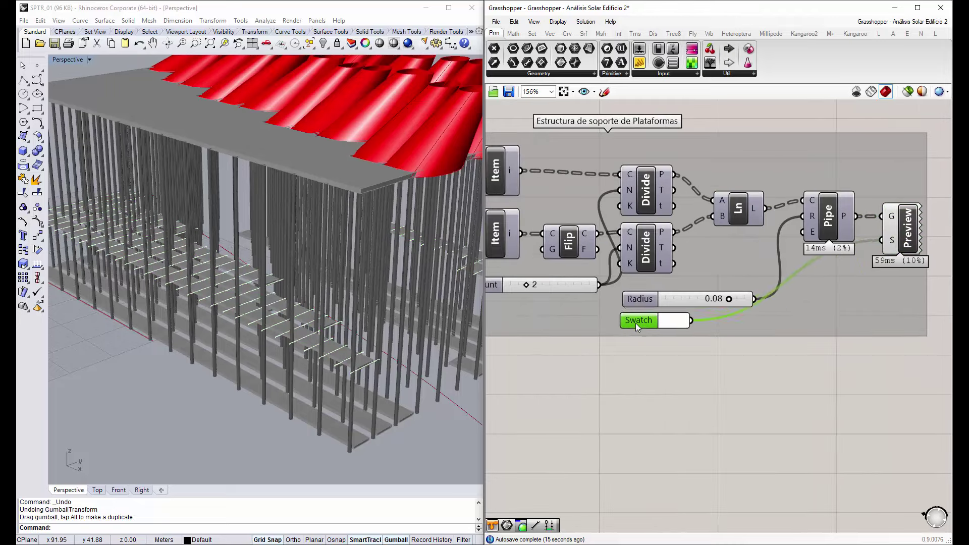
scroll(750, 273, down, 3)
scroll(702, 182, down, 2)
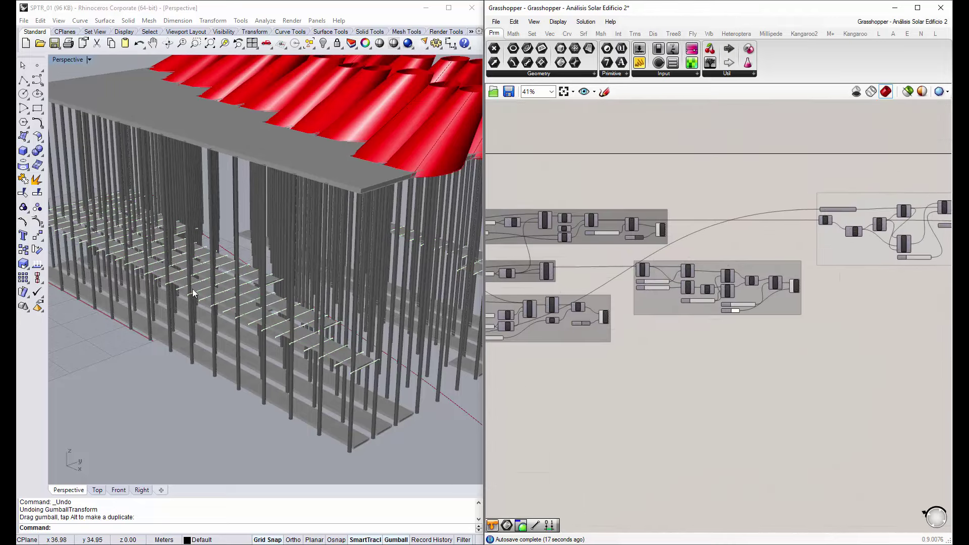
scroll(194, 292, down, 5)
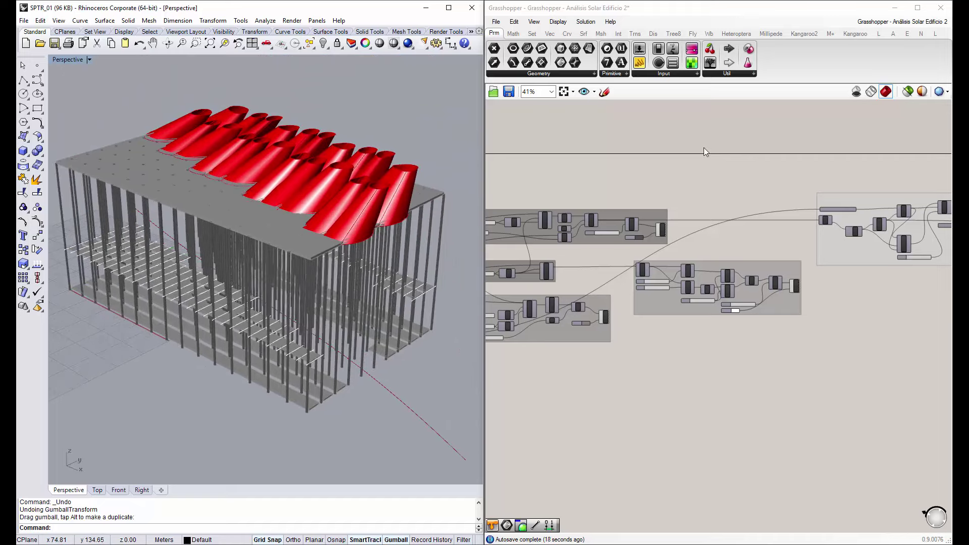
scroll(719, 201, up, 2)
scroll(649, 245, up, 2)
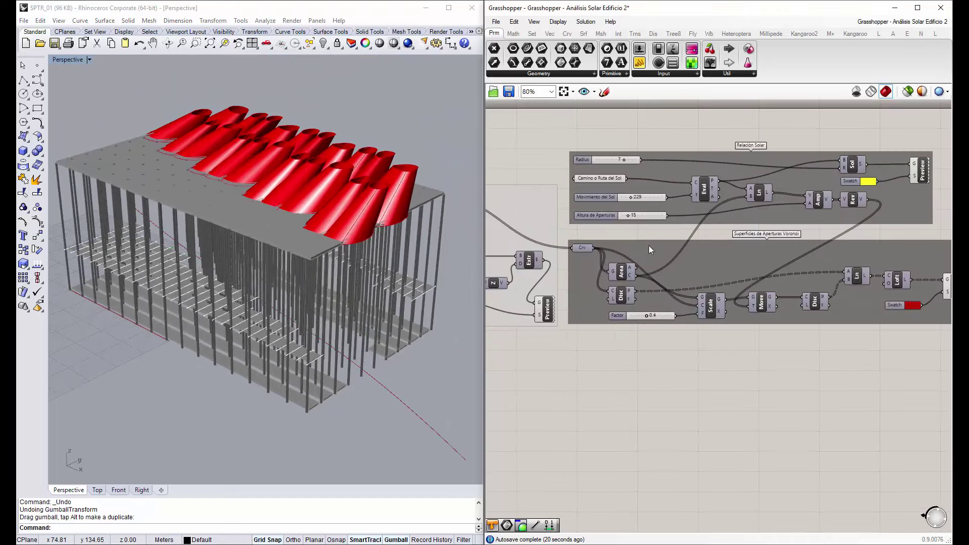
scroll(601, 180, up, 2)
click(508, 91)
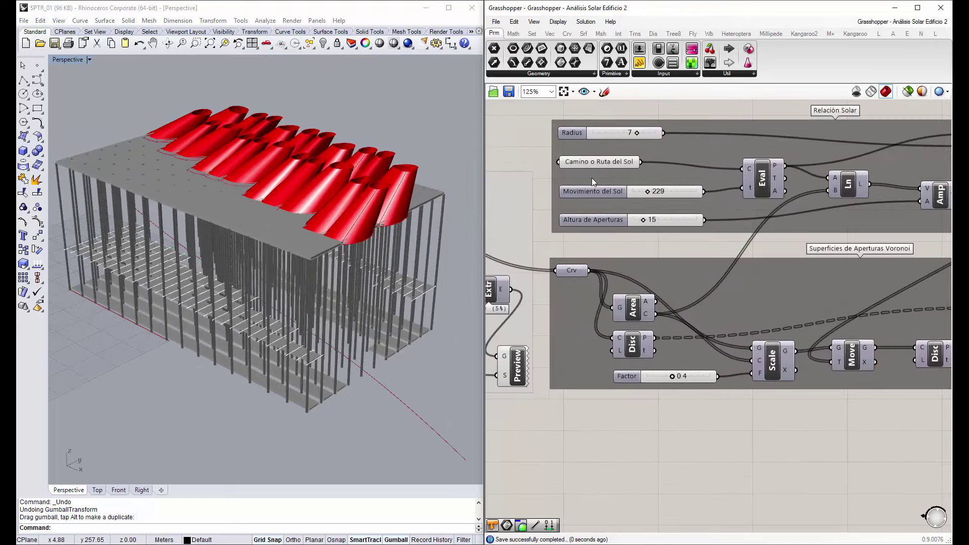
Set Movimiento del Sol to 293, then orbit the model and select the sun path curve
mouse_move(650, 192)
mouse_down()
mouse_move(663, 195)
mouse_move(654, 196)
mouse_up()
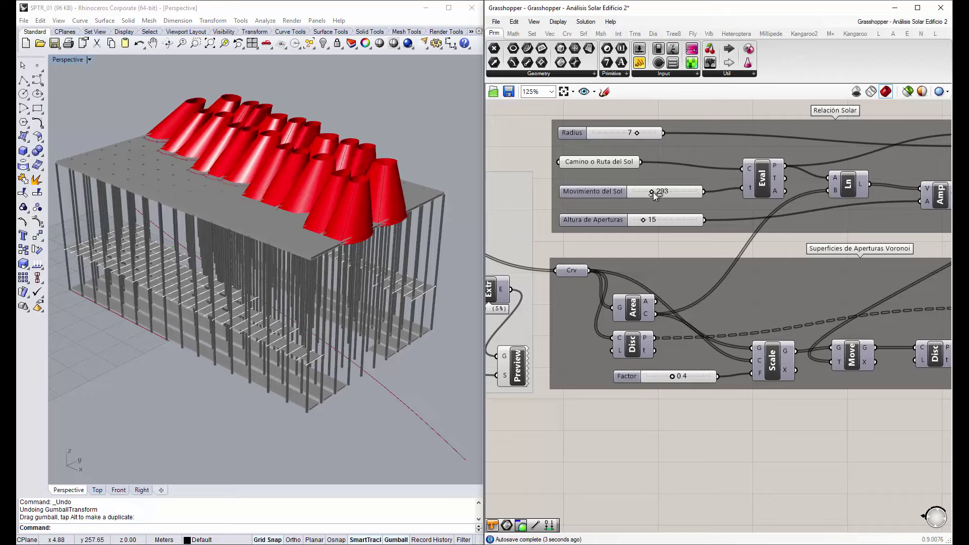
mouse_move(374, 119)
right_down()
mouse_move(346, 207)
mouse_move(306, 202)
right_up()
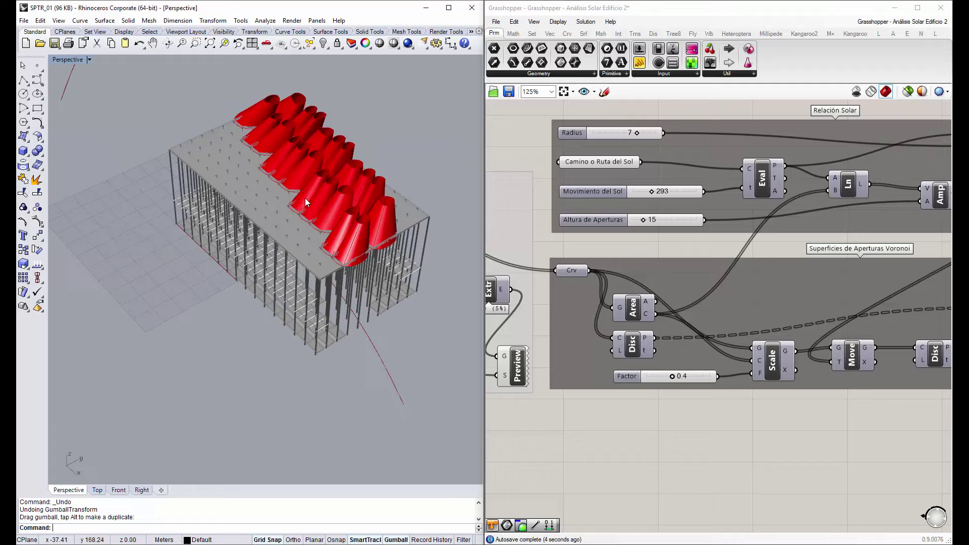
click(392, 352)
mouse_move(361, 361)
right_down()
mouse_move(323, 276)
mouse_move(358, 317)
mouse_move(313, 247)
mouse_move(190, 277)
right_up()
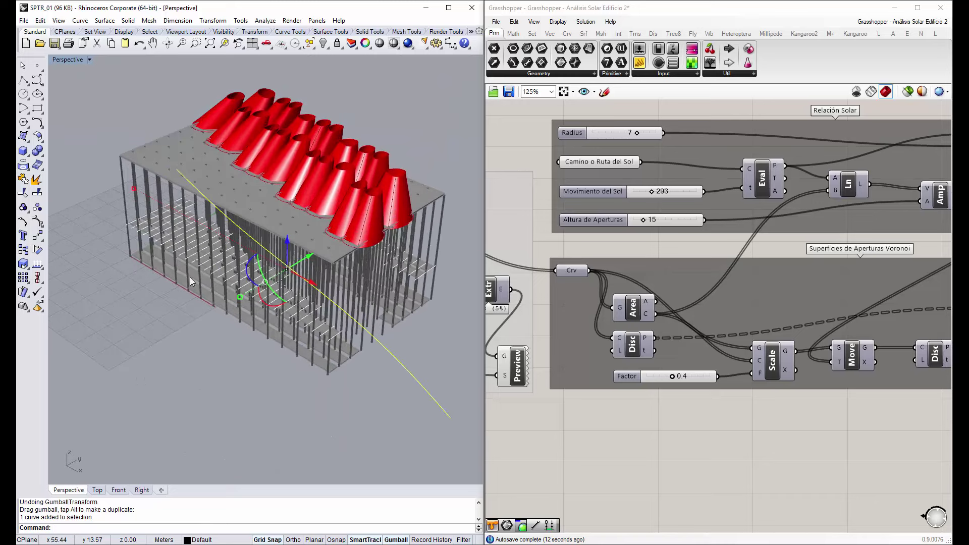
Turn on the sun path curve's control points and move them about 6 m to reshape it
click(39, 224)
drag(357, 315, 323, 319)
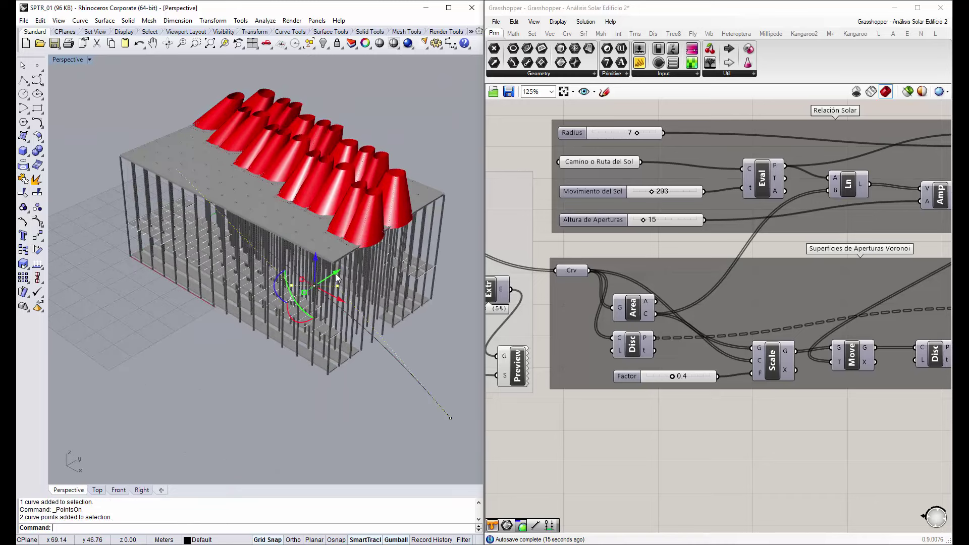
mouse_move(337, 276)
mouse_down()
mouse_move(298, 285)
mouse_move(283, 306)
mouse_up()
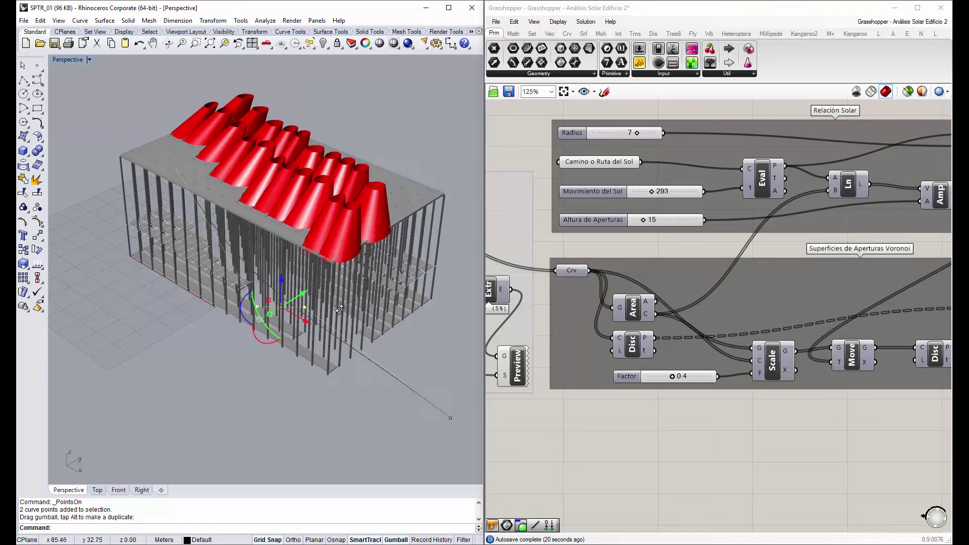
right_drag(339, 308, 410, 370)
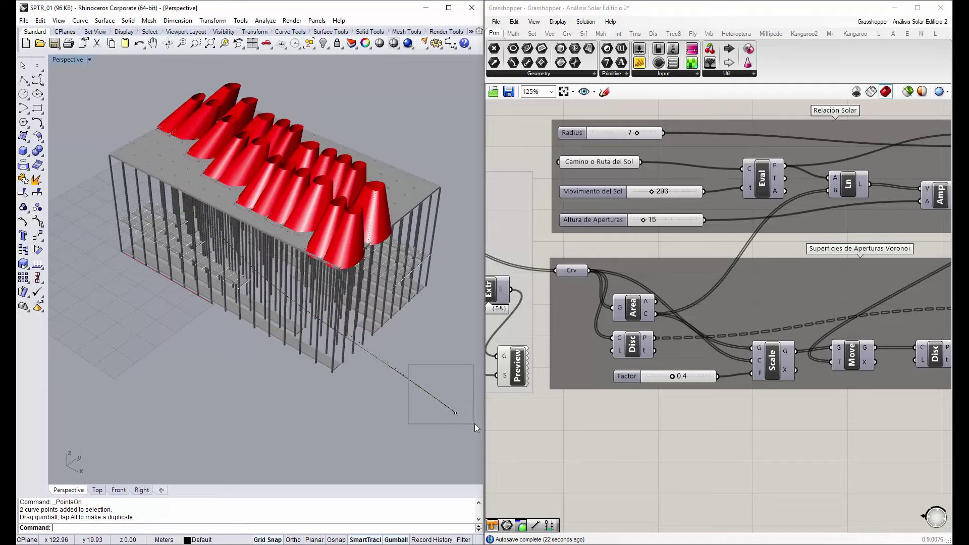
drag(474, 424, 473, 261)
drag(199, 247, 198, 247)
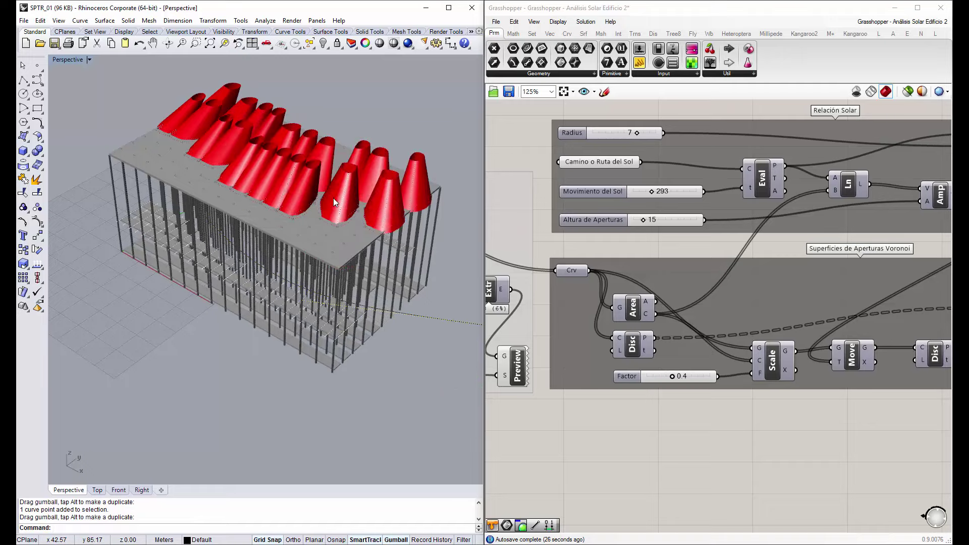
Orbit and zoom among the columns, then frame the whole building from above
right_drag(333, 202, 333, 338)
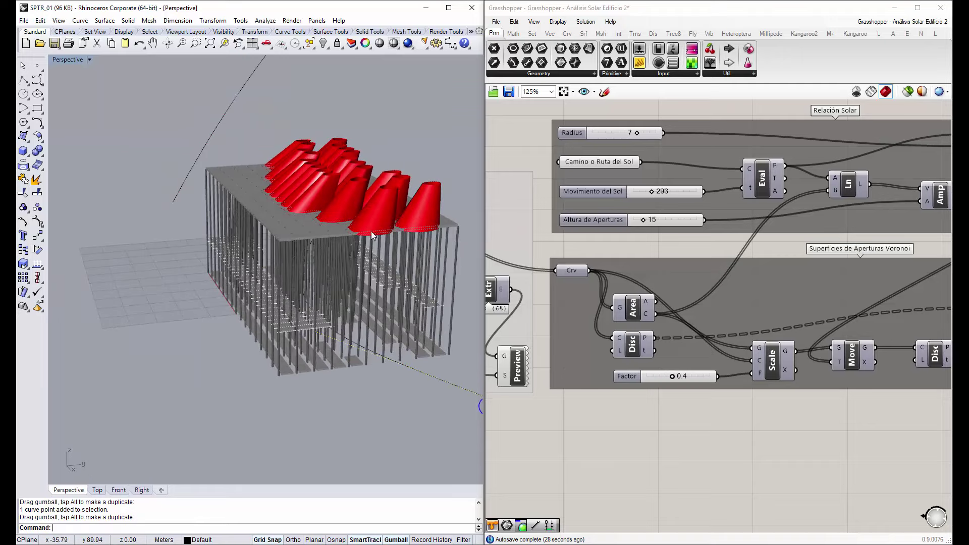
right_drag(281, 123, 440, 330)
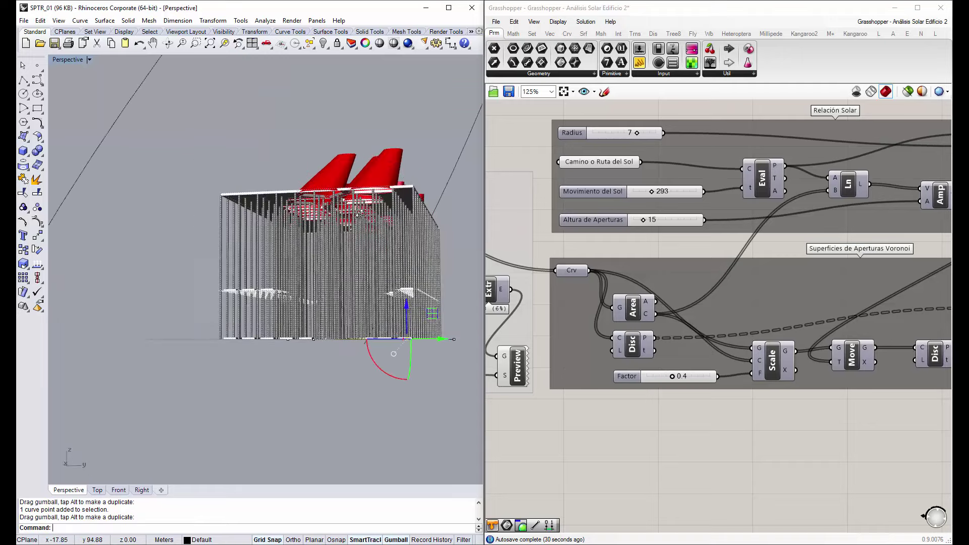
scroll(365, 398, up, 5)
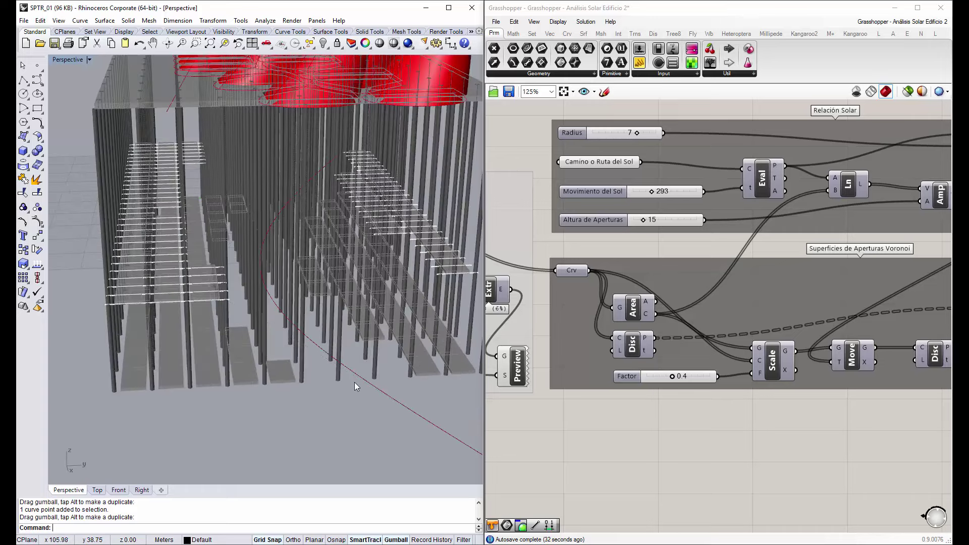
right_drag(354, 383, 324, 365)
scroll(292, 271, up, 5)
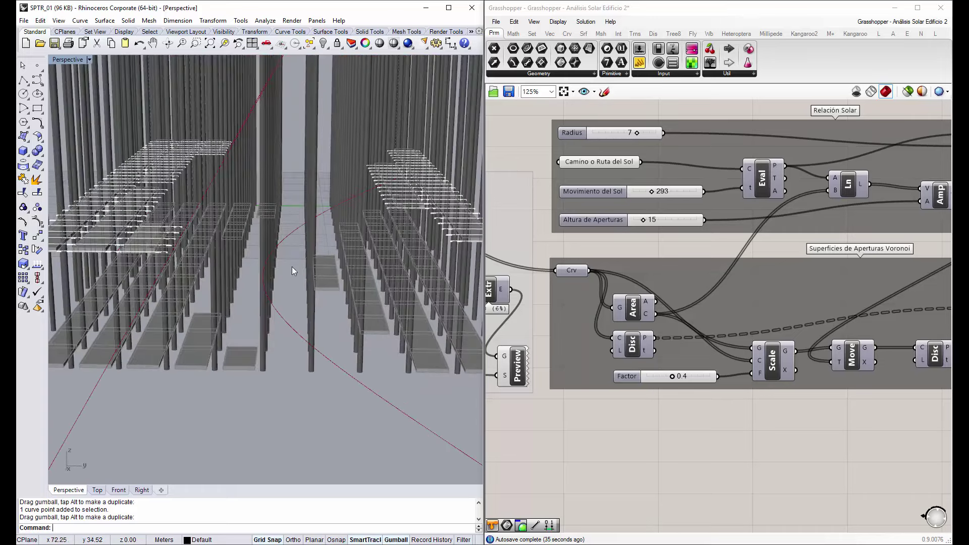
right_drag(319, 288, 331, 319)
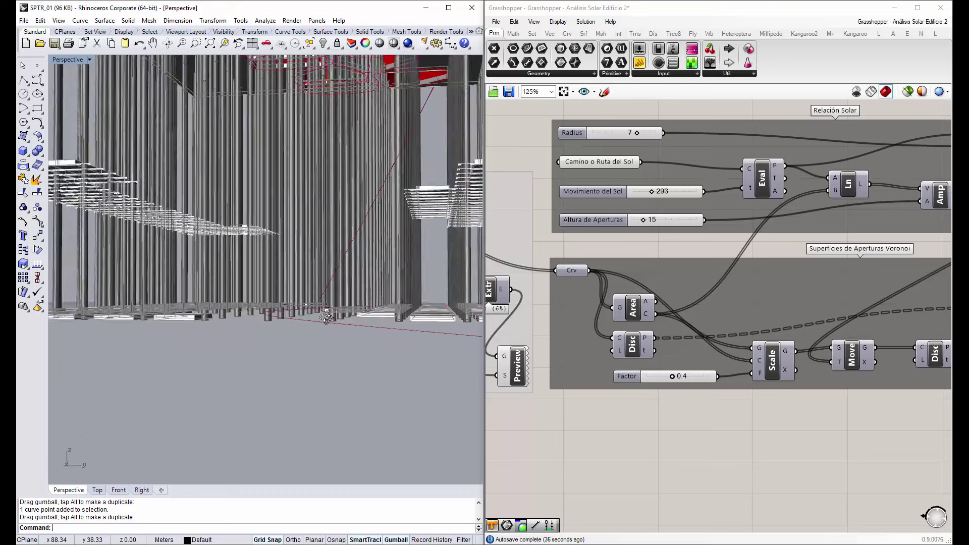
scroll(331, 319, down, 5)
scroll(337, 332, down, 3)
right_drag(338, 331, 334, 320)
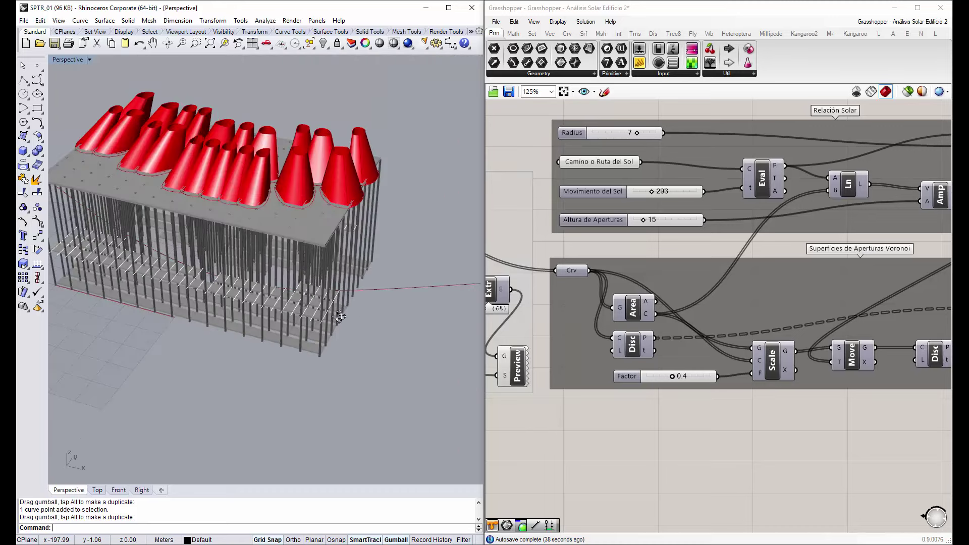
scroll(334, 320, down, 3)
scroll(321, 290, up, 1)
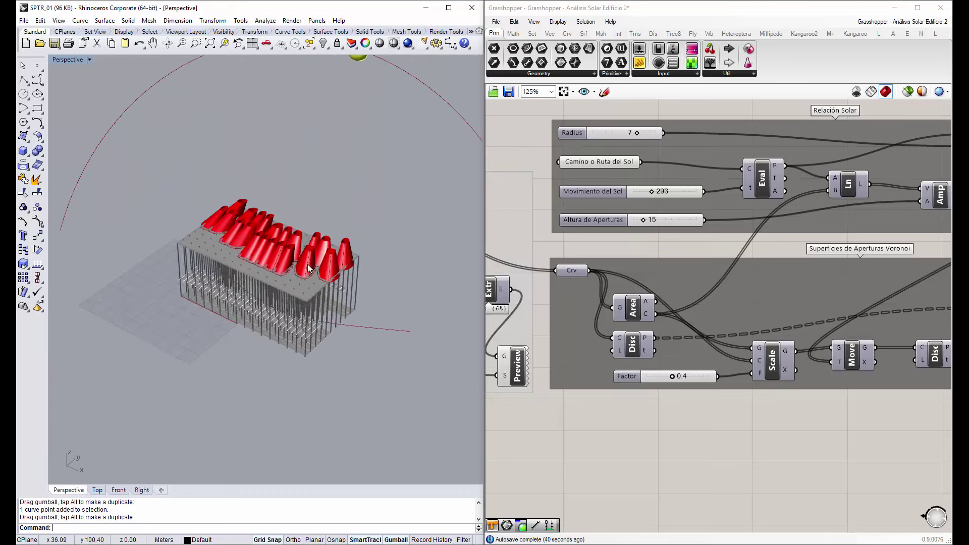
scroll(283, 304, up, 3)
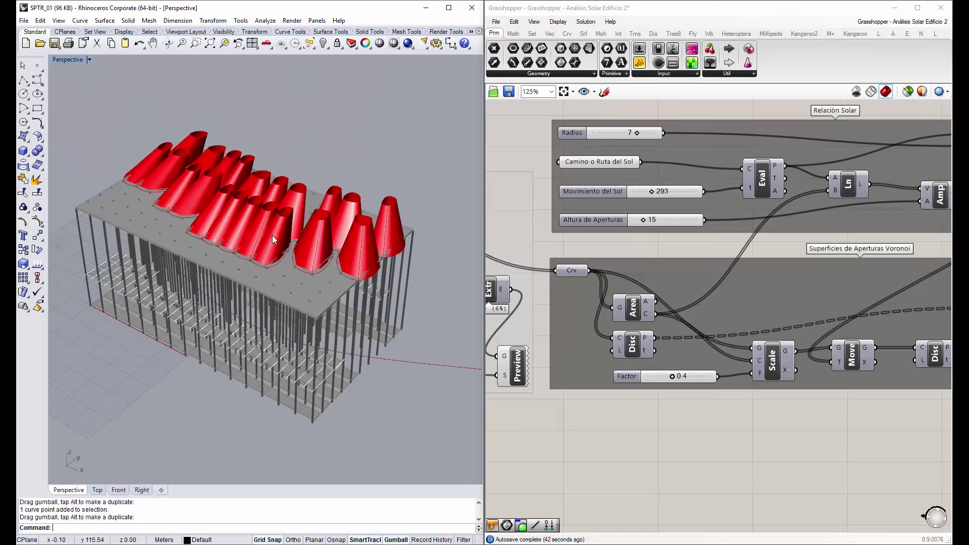
Select the sun-path curve and save the solar analysis definition
click(419, 364)
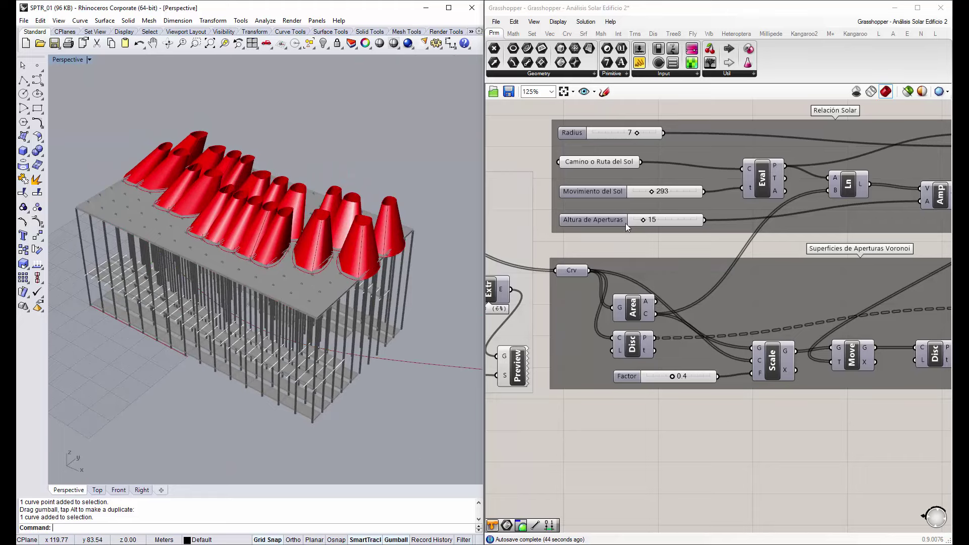
click(627, 240)
click(514, 93)
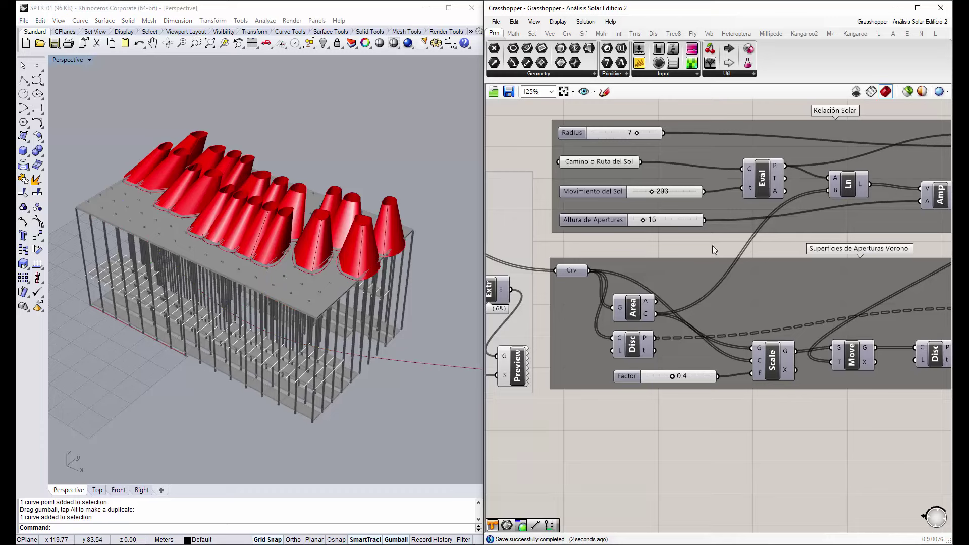
click(509, 93)
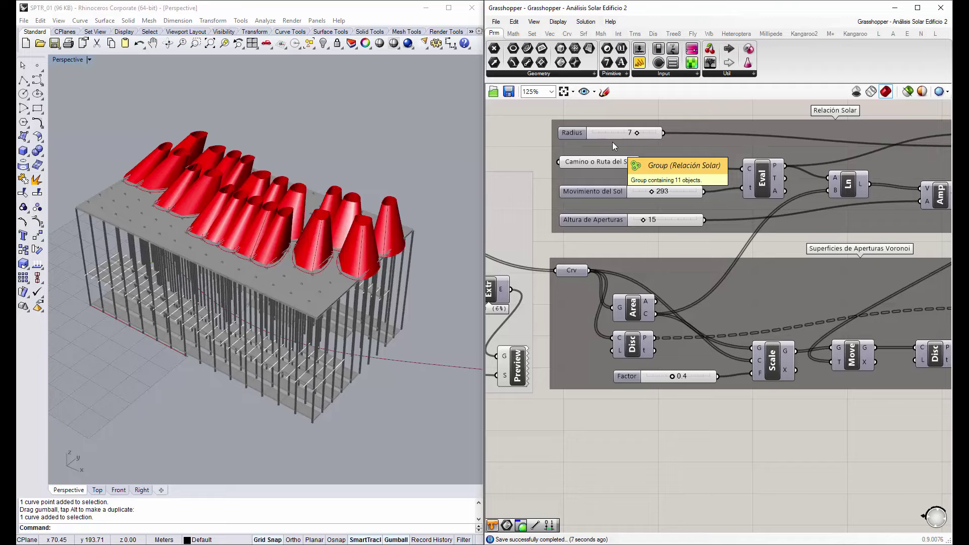
mouse_move(308, 211)
right_down()
mouse_move(279, 226)
mouse_move(295, 226)
mouse_move(306, 256)
mouse_move(264, 271)
right_up()
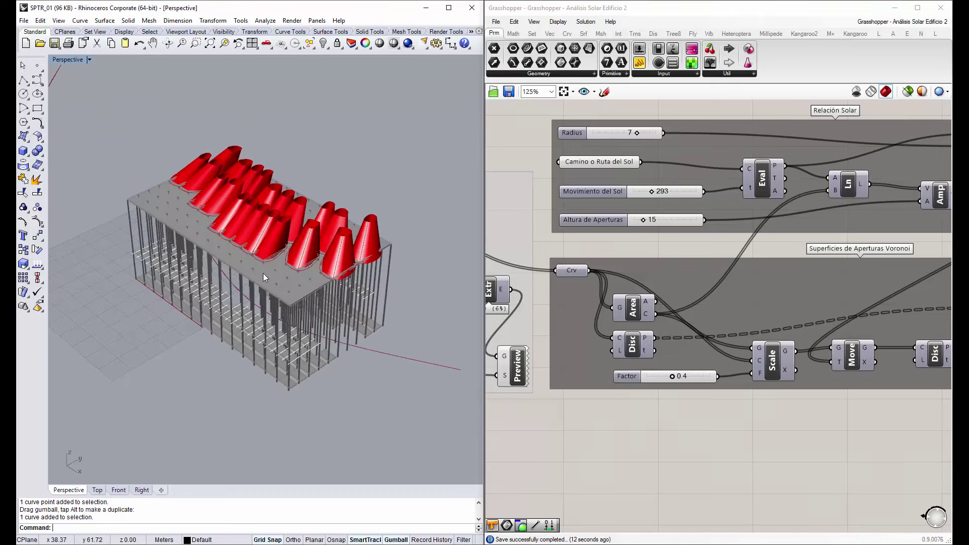
click(647, 249)
scroll(665, 235, down, 3)
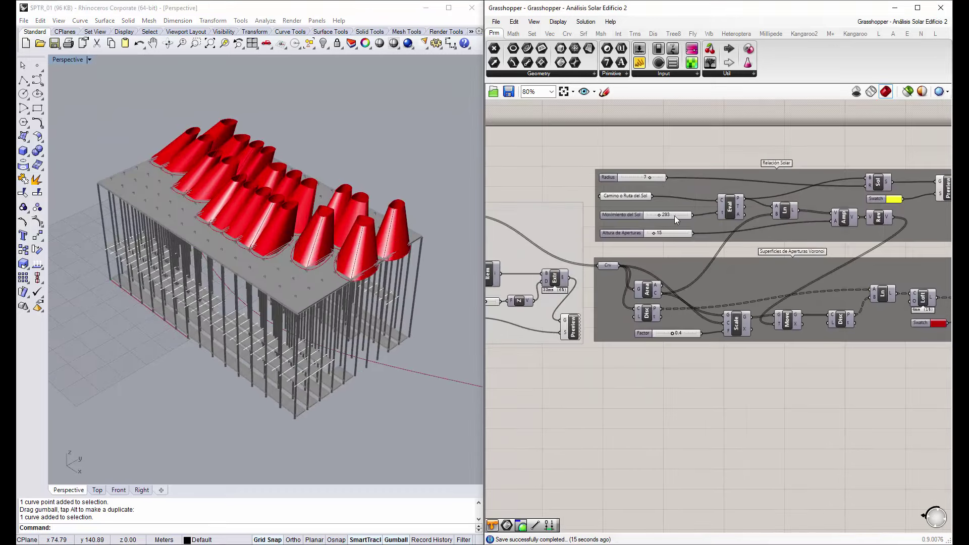
right_drag(550, 129, 644, 180)
click(513, 94)
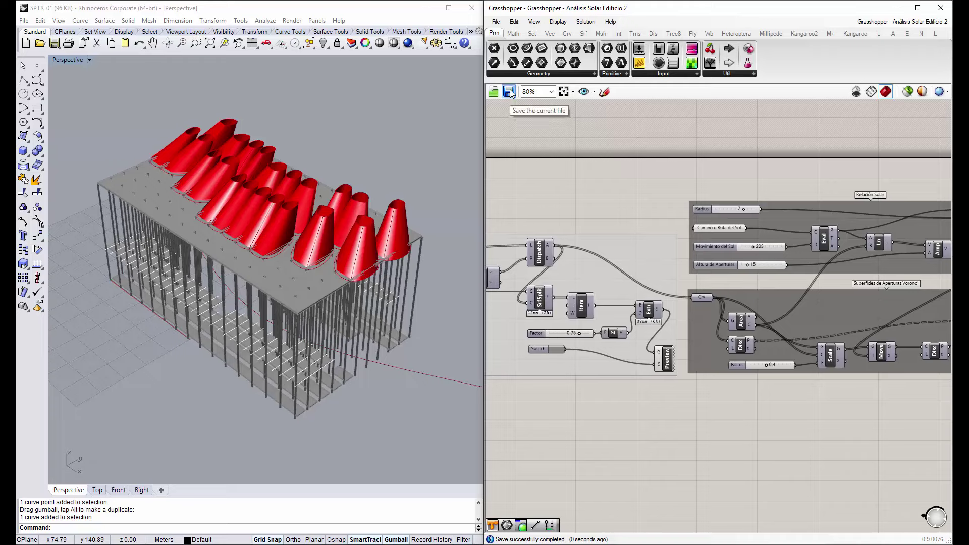
Close SAB_01 and the solar analysis definition, then reopen Análisis Solar Edificio 2 from recent files
click(898, 21)
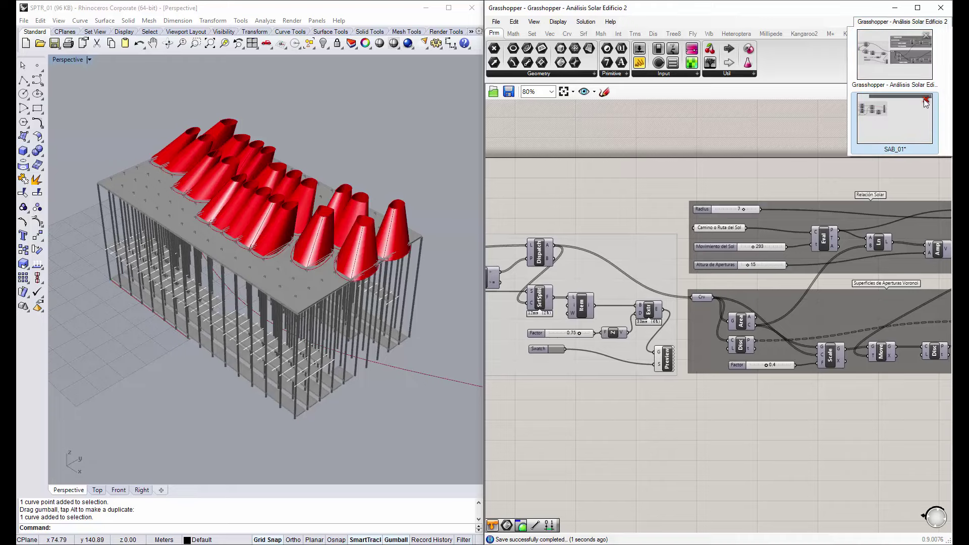
click(928, 104)
click(873, 125)
click(927, 22)
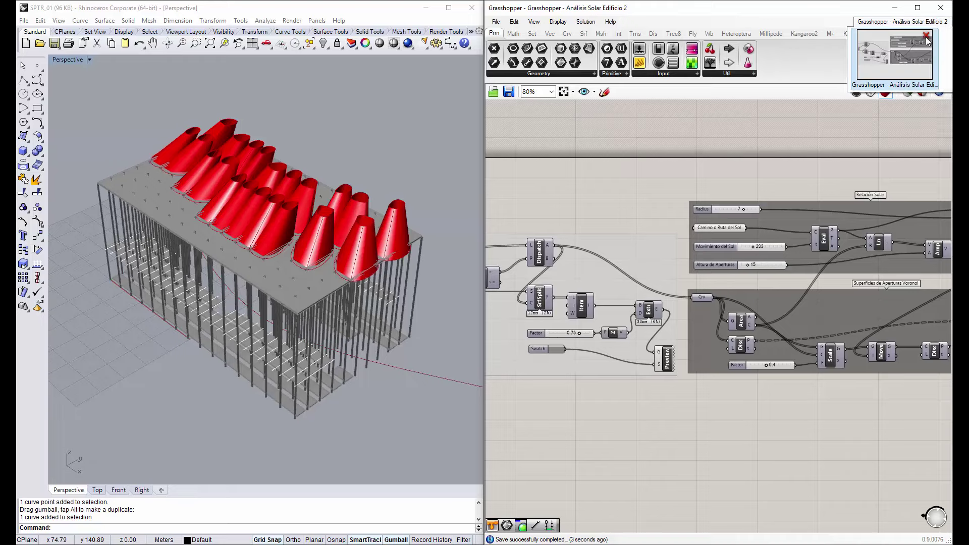
click(927, 40)
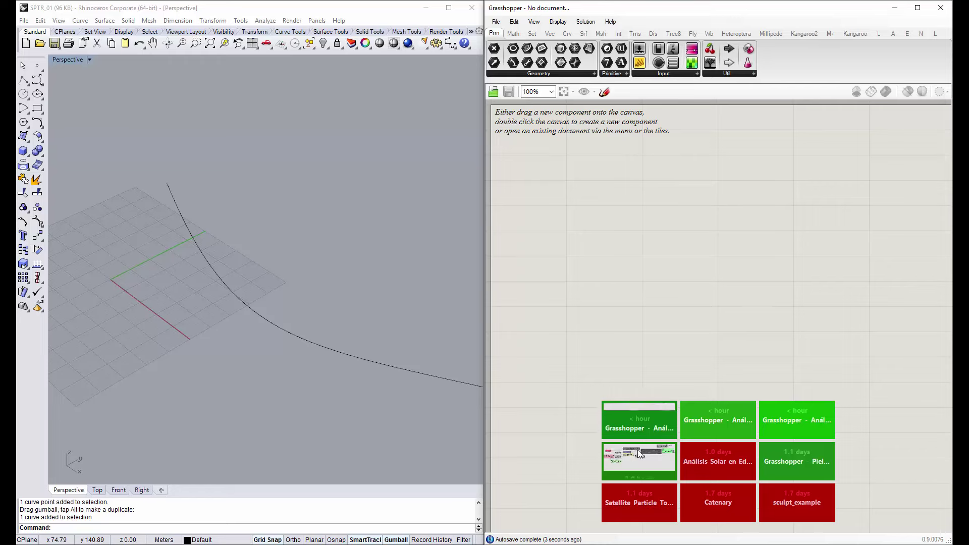
click(648, 418)
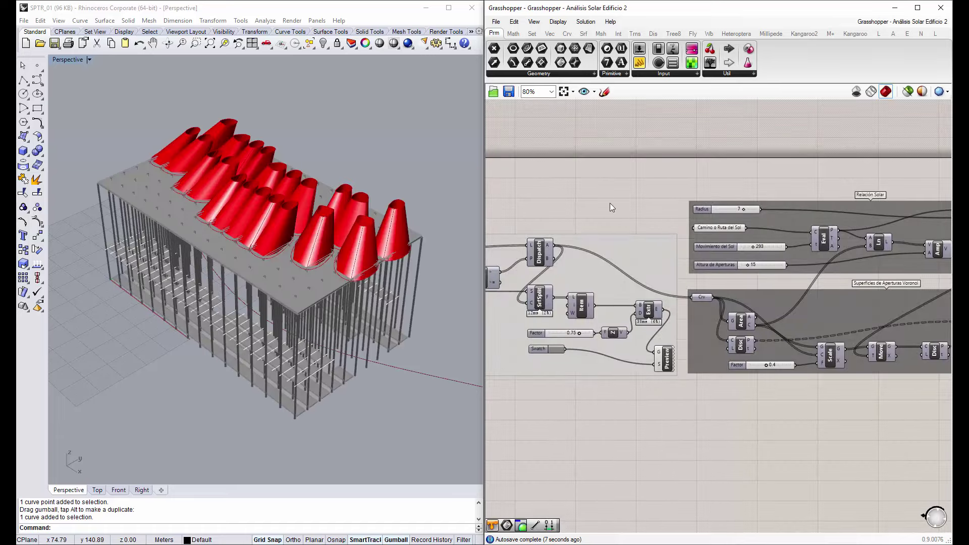
Orbit and zoom the Rhino model to check it from other angles
scroll(632, 206, down, 1)
scroll(668, 216, down, 1)
scroll(681, 263, down, 1)
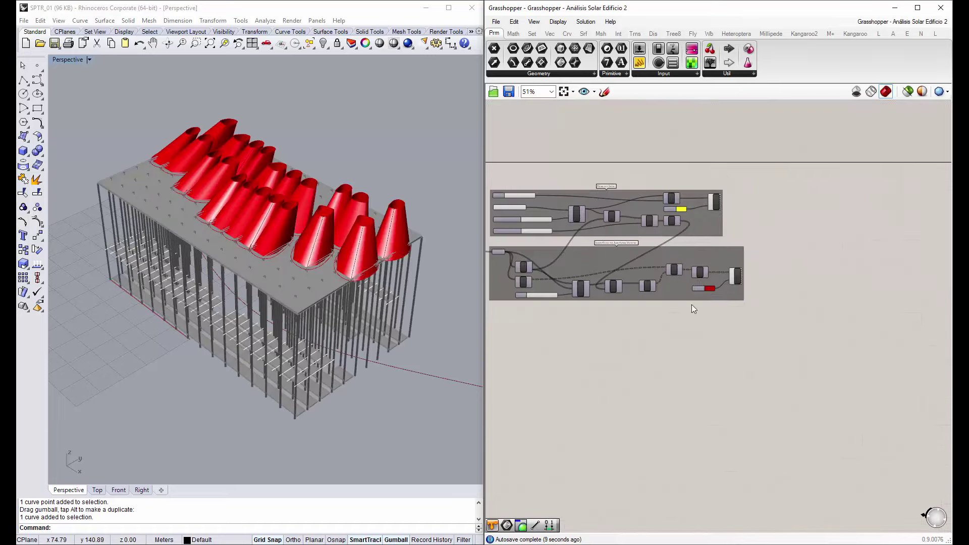
right_drag(234, 240, 214, 234)
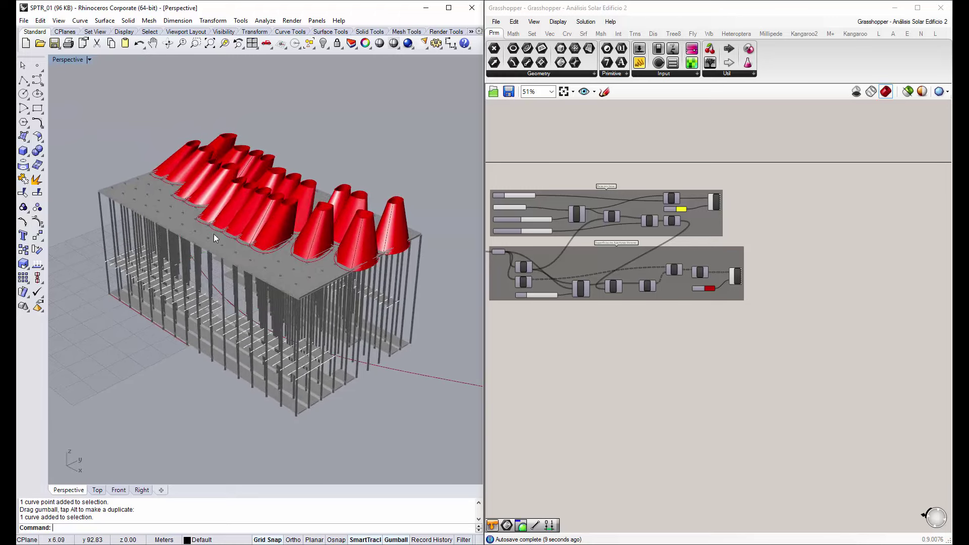
scroll(235, 337, up, 2)
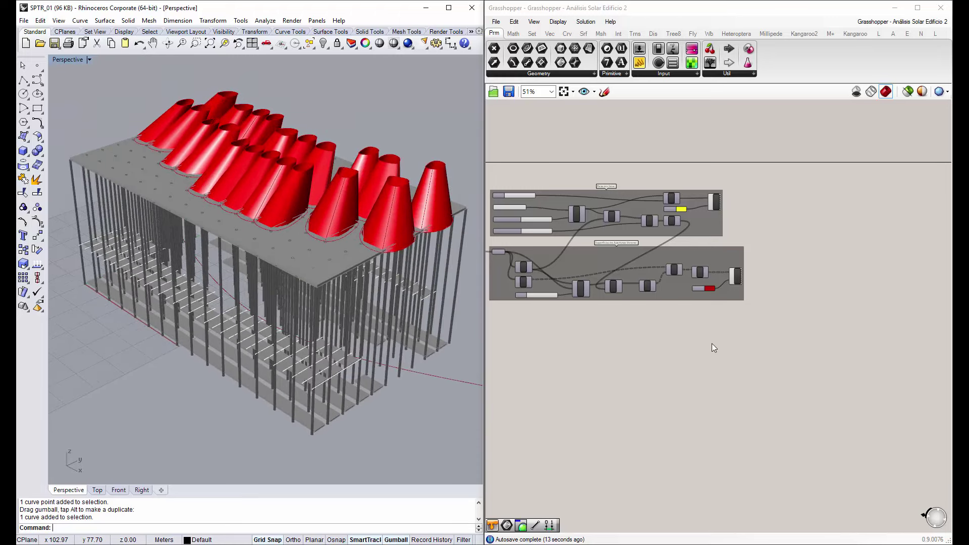
scroll(695, 285, up, 3)
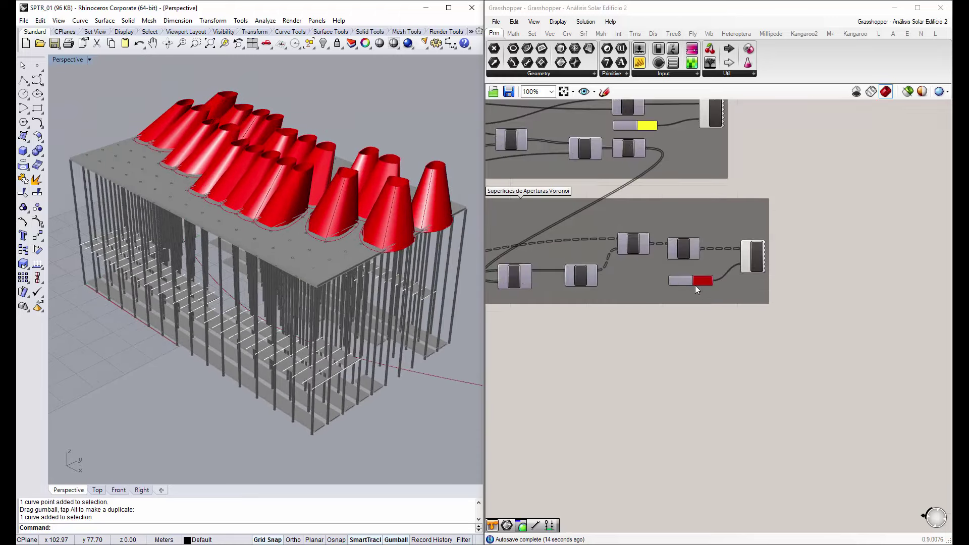
Bake the roof surfaces' Custom Preview as grouped 'Superficies de Cubierta' on Layer 01
click(755, 263)
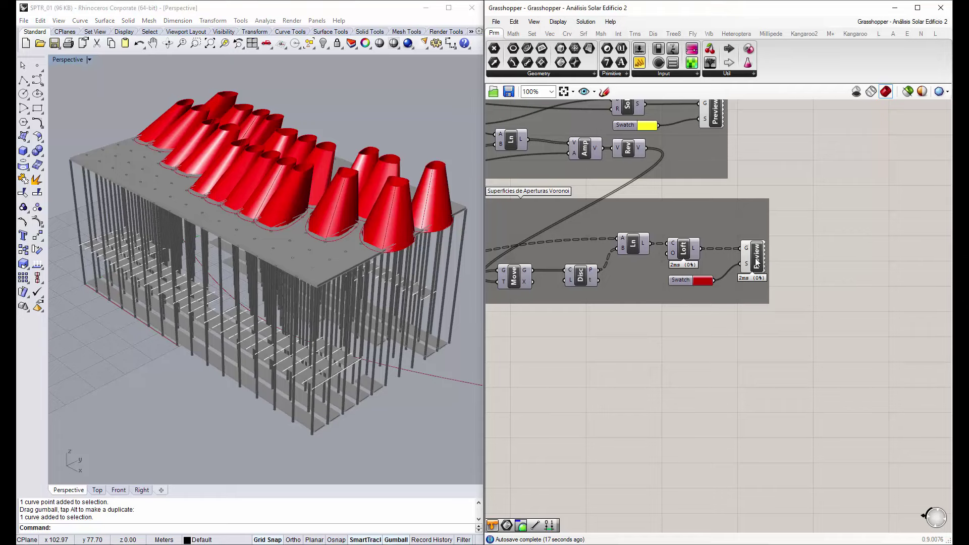
right_click(757, 262)
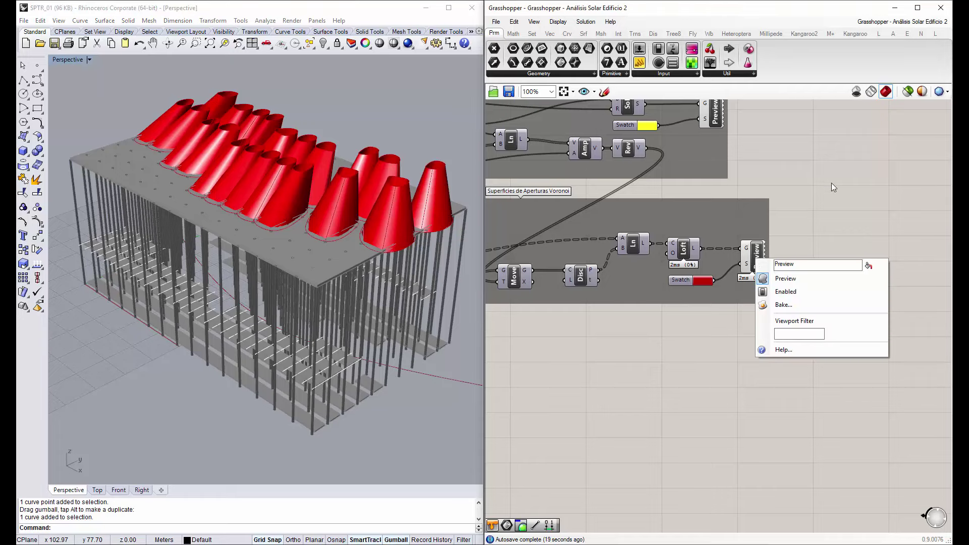
scroll(757, 250, up, 3)
right_click(753, 243)
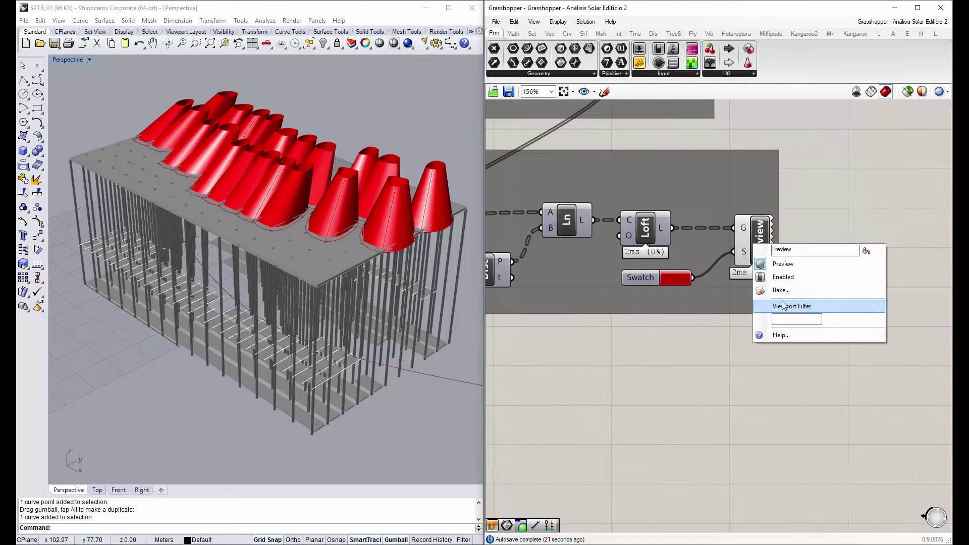
click(785, 175)
scroll(640, 247, up, 1)
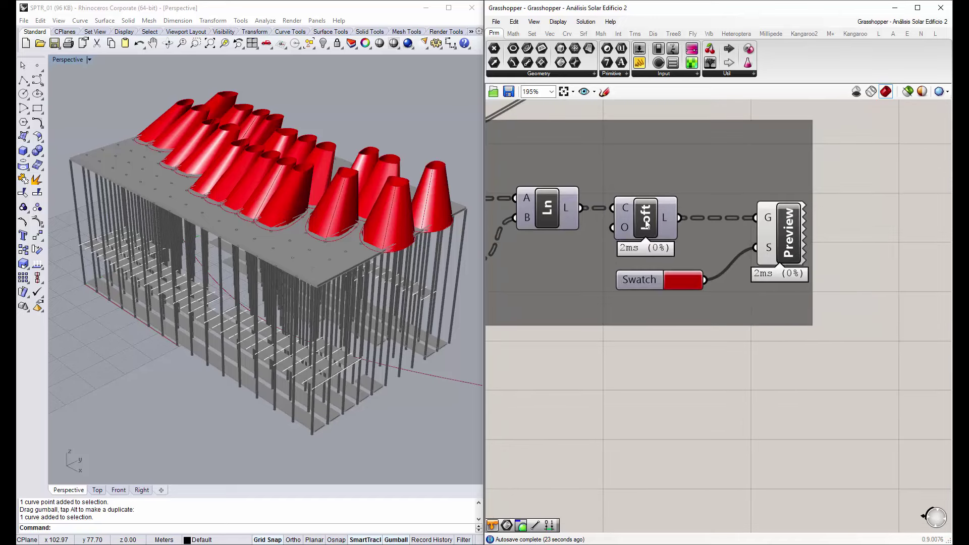
right_click(646, 224)
click(656, 269)
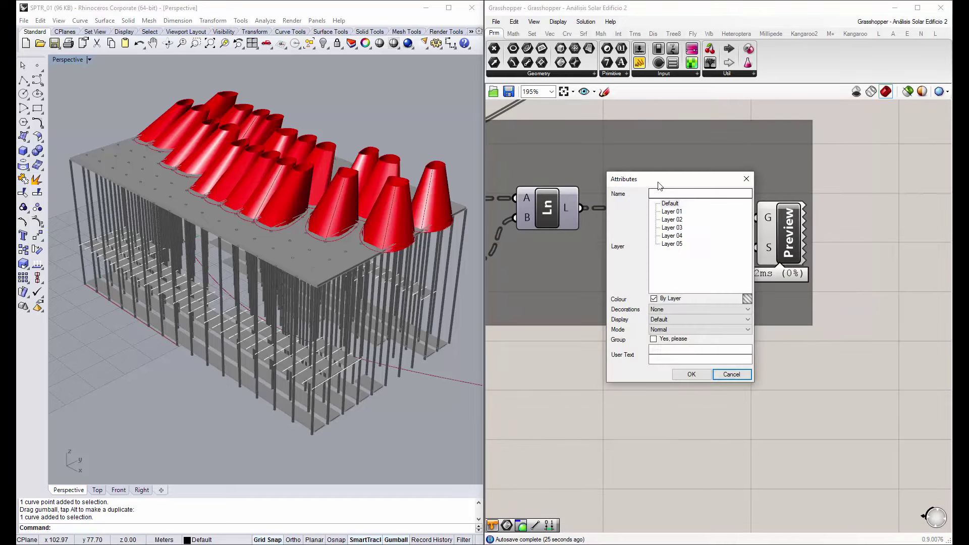
drag(658, 183, 615, 164)
click(622, 178)
text(Super)
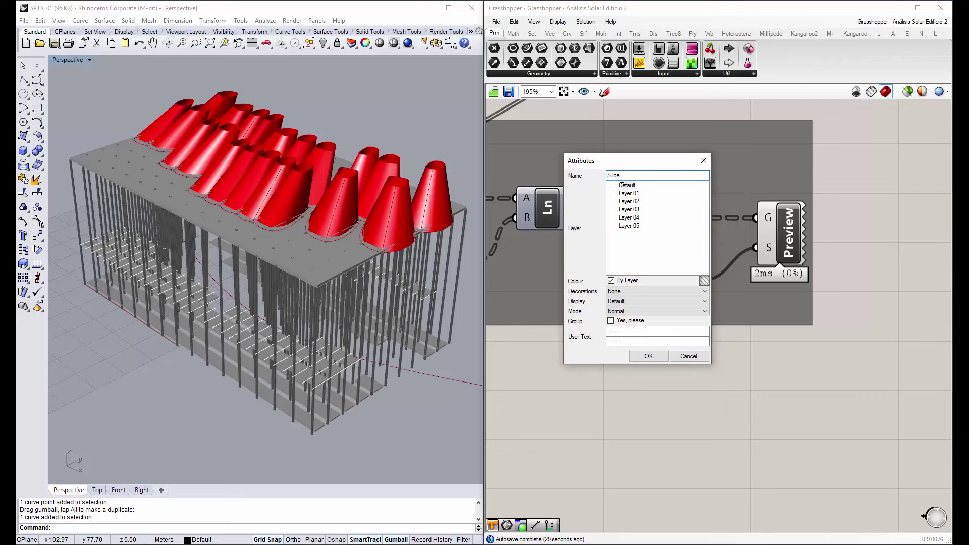
text(ficies de Cubiert)
text(a)
click(630, 194)
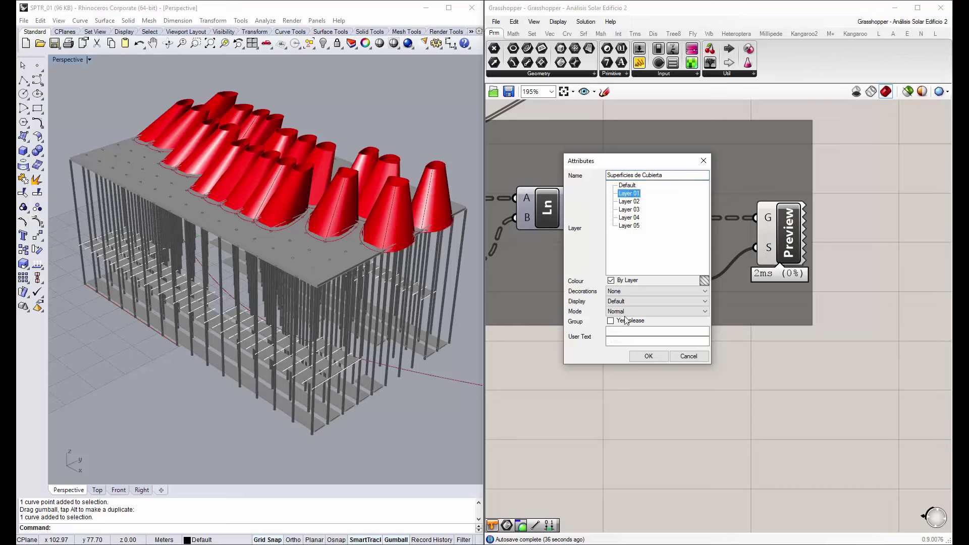
click(649, 357)
Turn off the roof surfaces' Grasshopper preview and bring the Relación Solar group into view
right_click(776, 247)
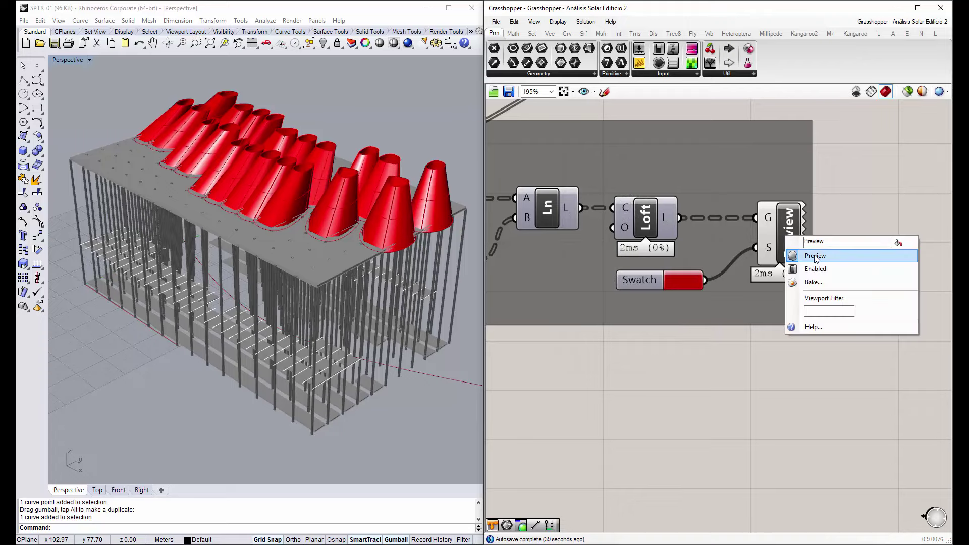
click(805, 255)
scroll(698, 222, down, 3)
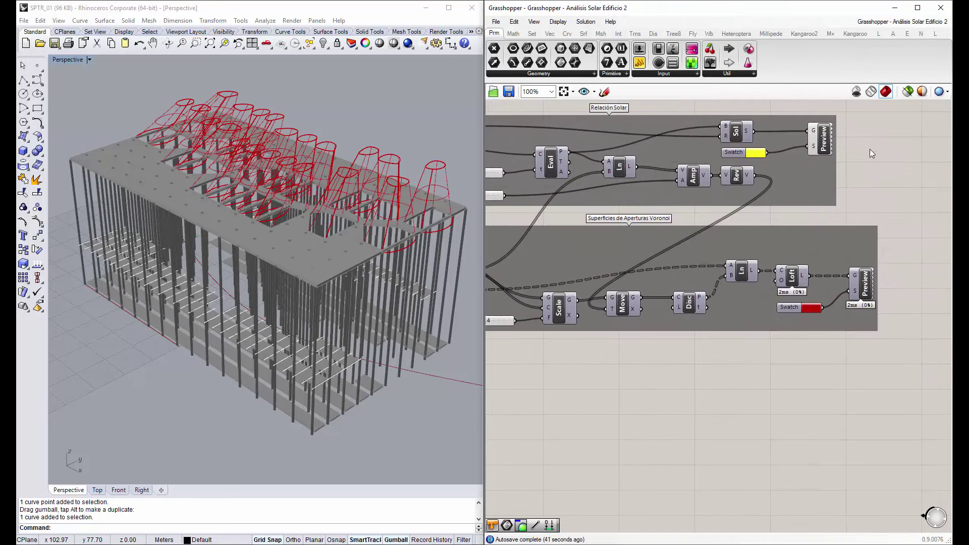
mouse_move(870, 149)
right_down()
mouse_move(871, 214)
mouse_move(826, 206)
right_up()
scroll(811, 211, up, 1)
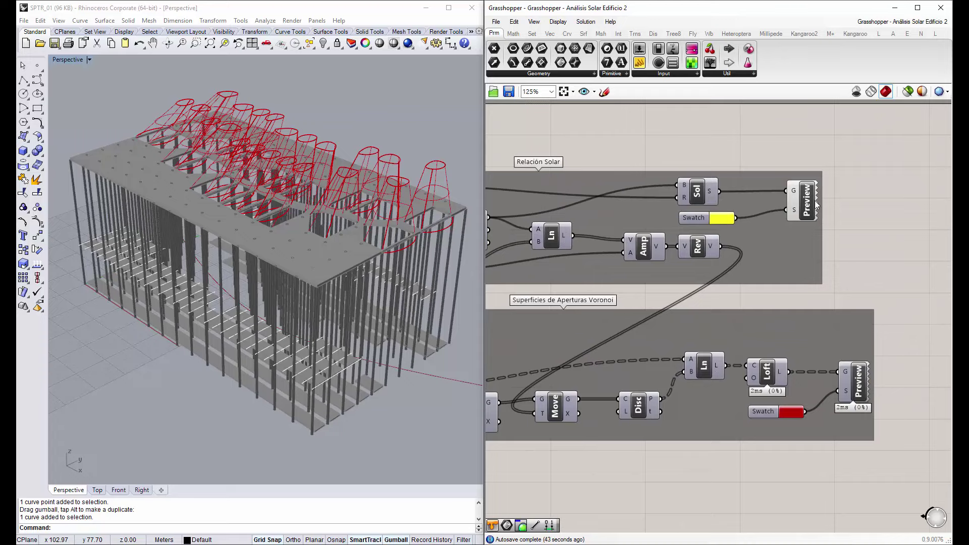
right_drag(706, 215, 749, 215)
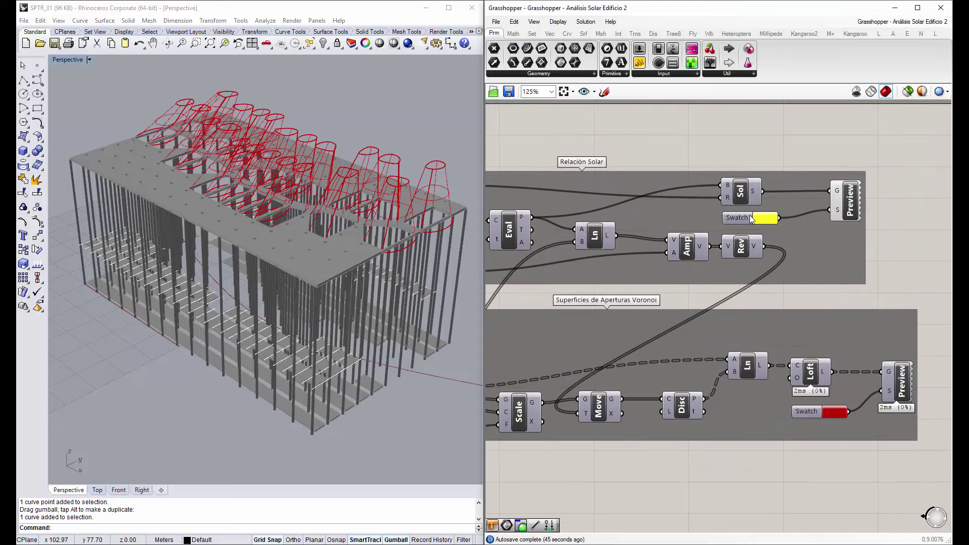
Bake the Sol component as 'Sol' on Layer 02
right_click(741, 195)
click(763, 238)
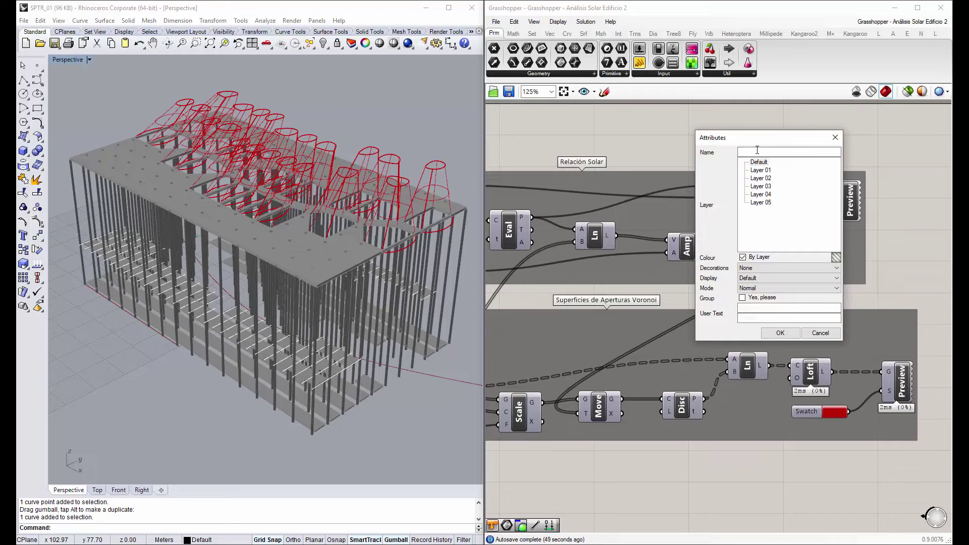
click(757, 150)
text(Sol)
click(761, 179)
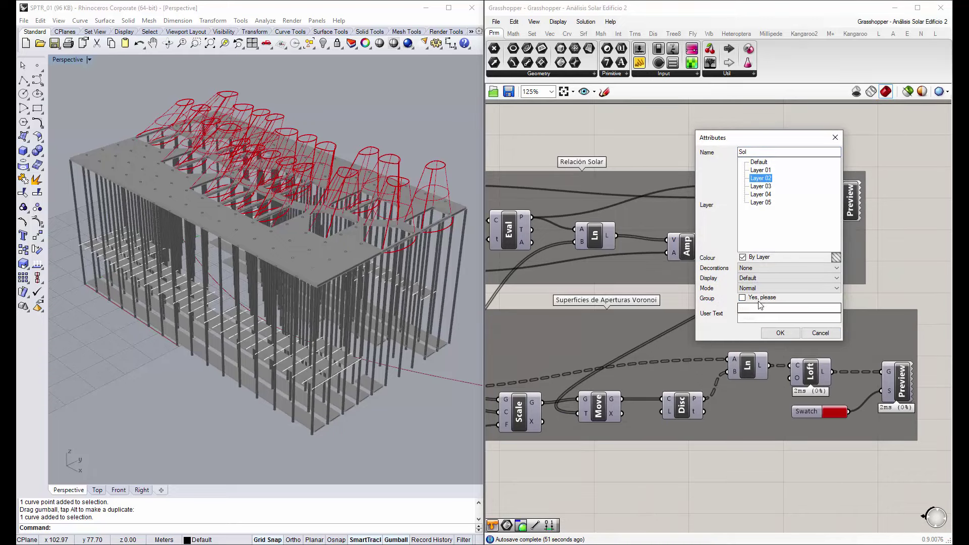
click(779, 333)
scroll(737, 271, down, 5)
Bake the roof Extr slab as a grouped object named Cubierta
right_drag(616, 241, 695, 240)
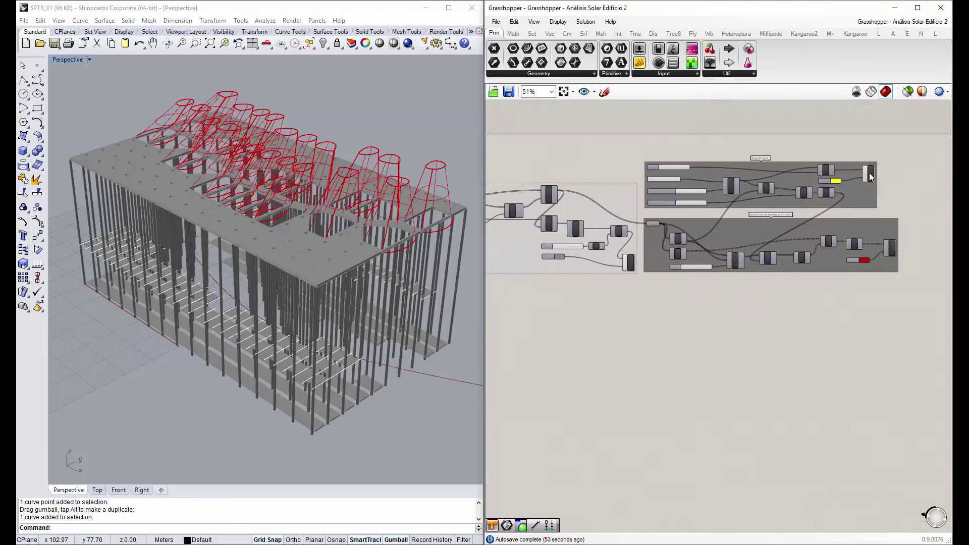
right_click(819, 170)
click(763, 349)
scroll(670, 293, up, 5)
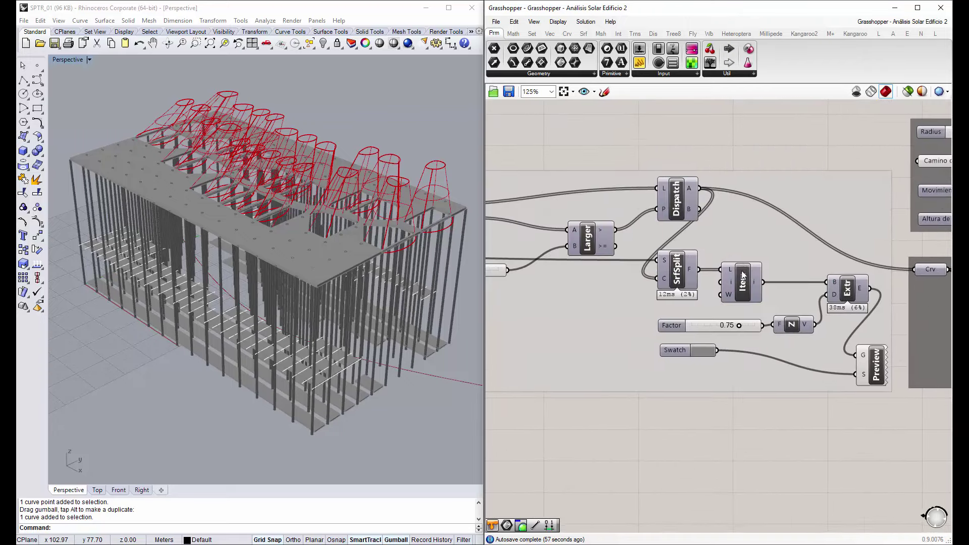
scroll(675, 223, down, 3)
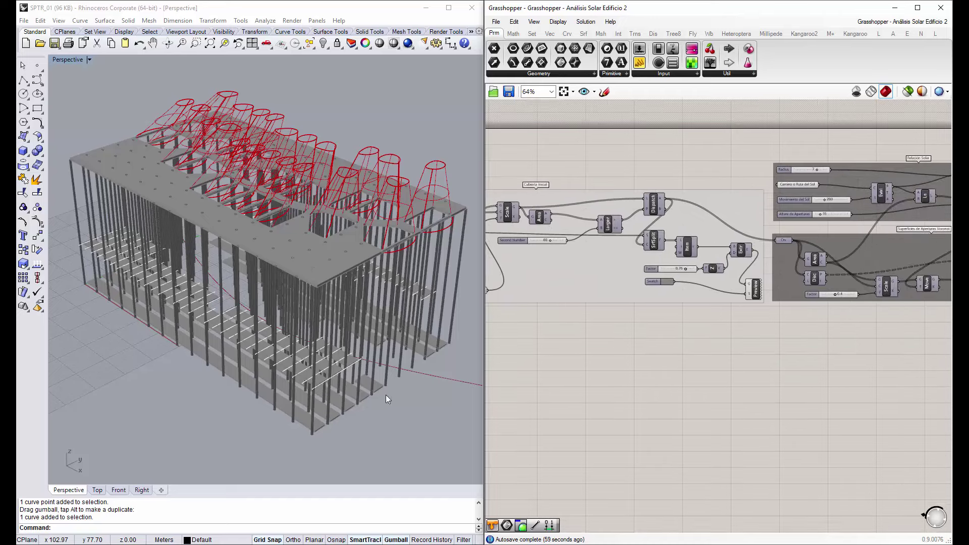
scroll(751, 308, up, 5)
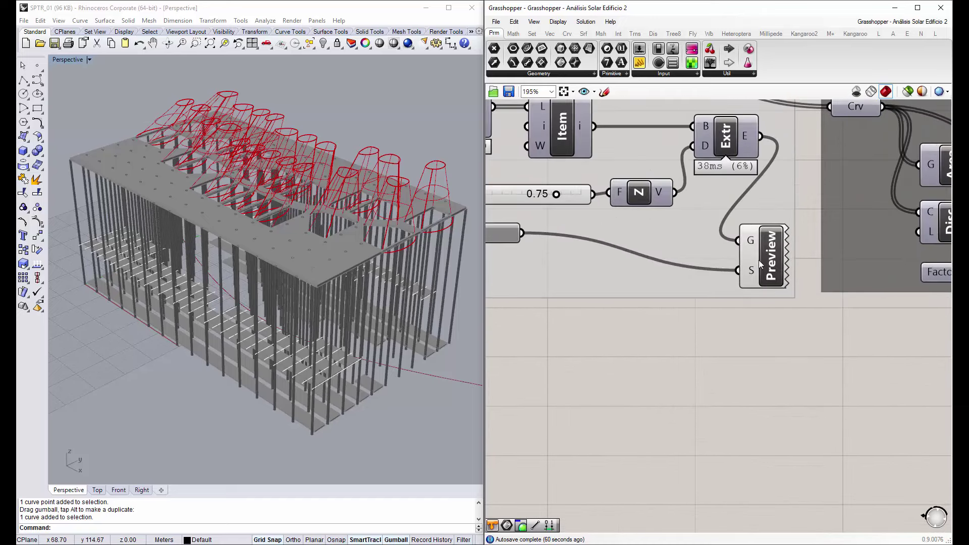
right_click(724, 136)
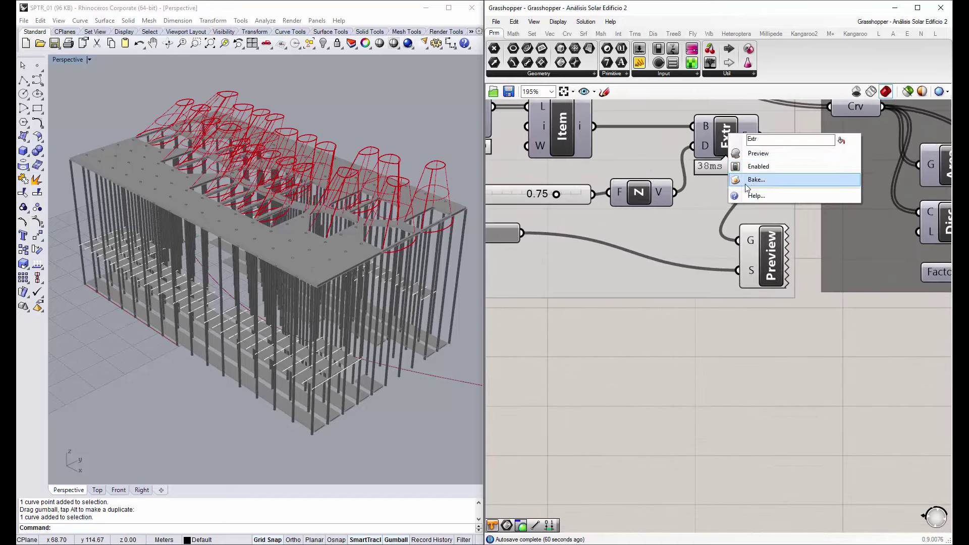
click(754, 182)
text(Cubierta)
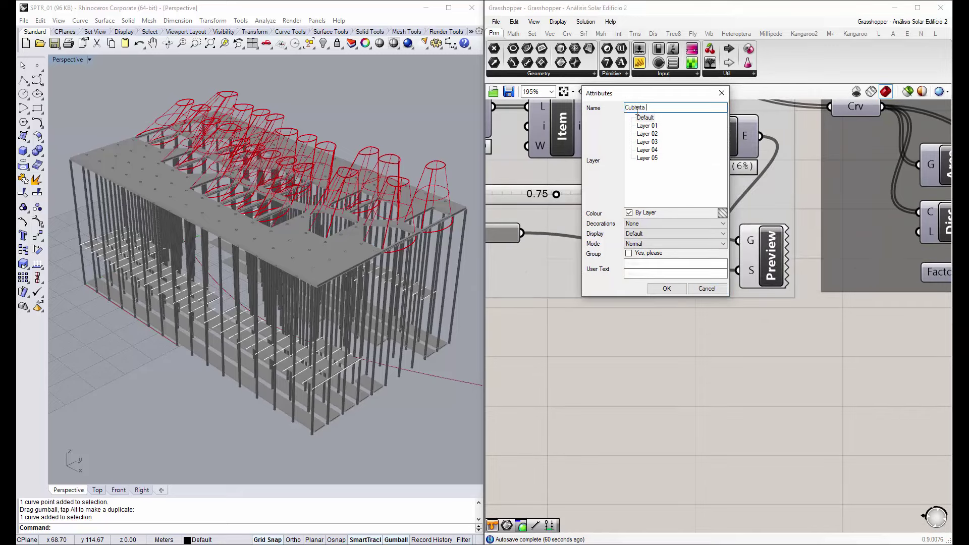
click(628, 252)
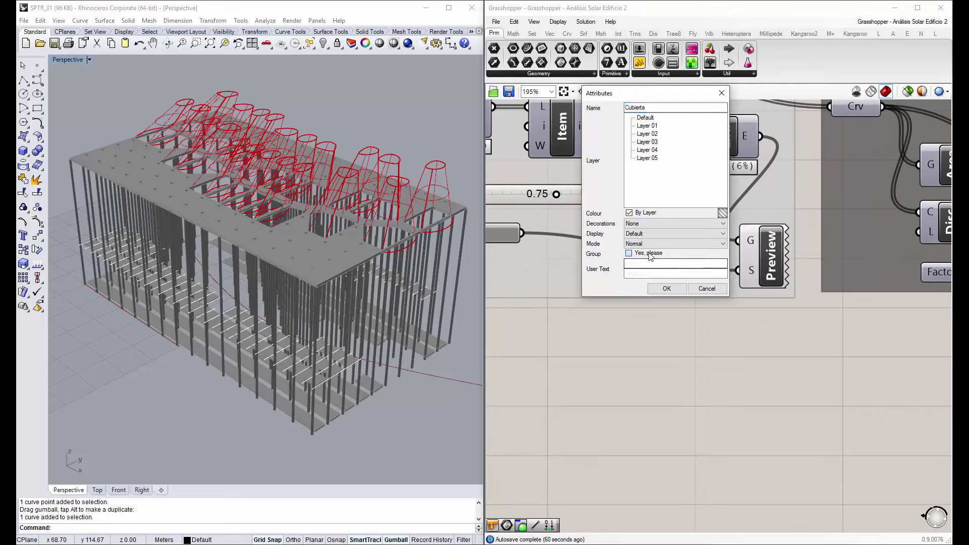
click(669, 289)
Hide the roof's grey preview and bring the platform support pipes into view
right_click(765, 261)
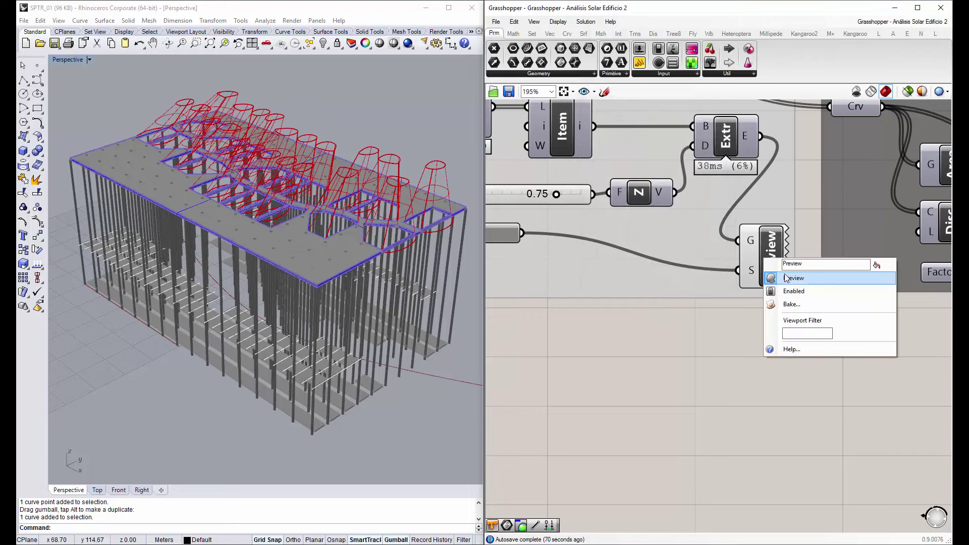
click(778, 276)
scroll(622, 203, down, 5)
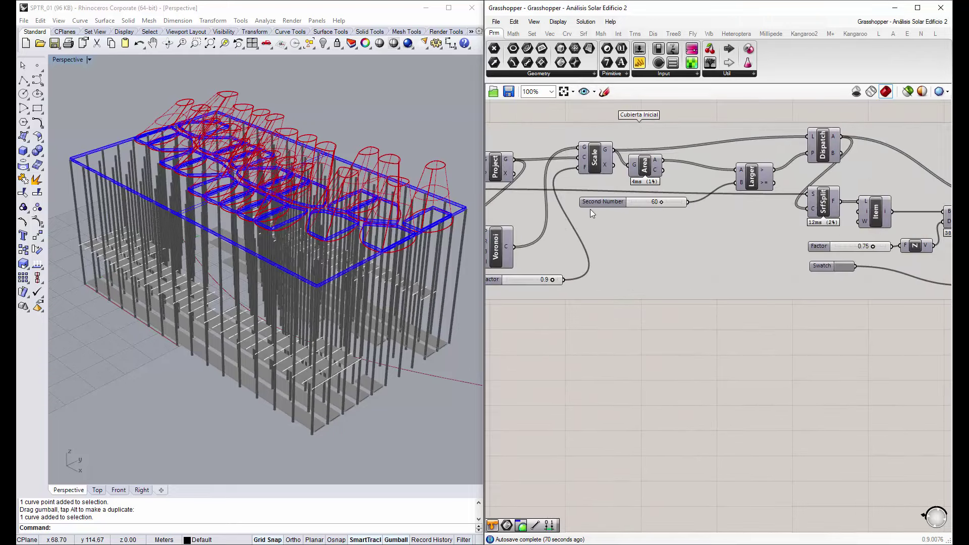
right_drag(590, 209, 703, 228)
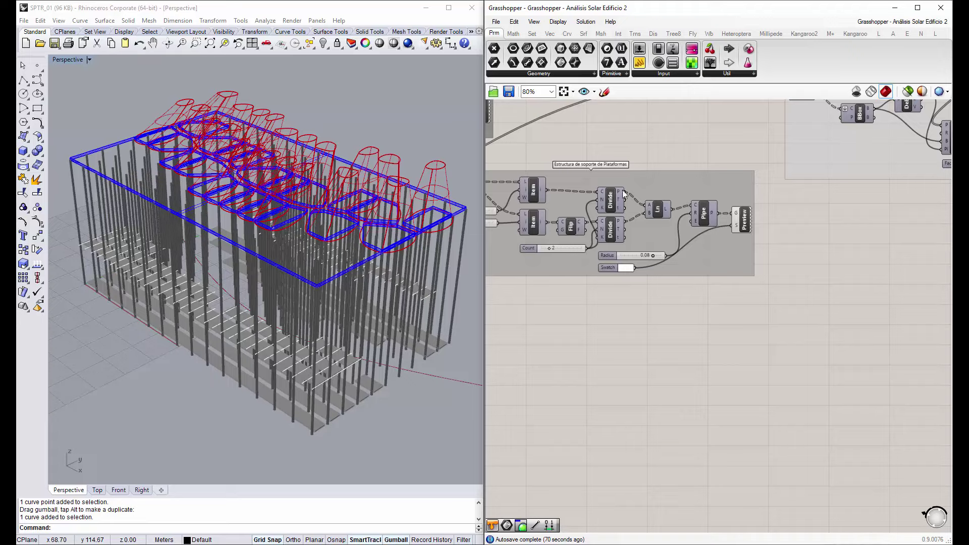
scroll(622, 190, up, 1)
right_drag(294, 343, 298, 322)
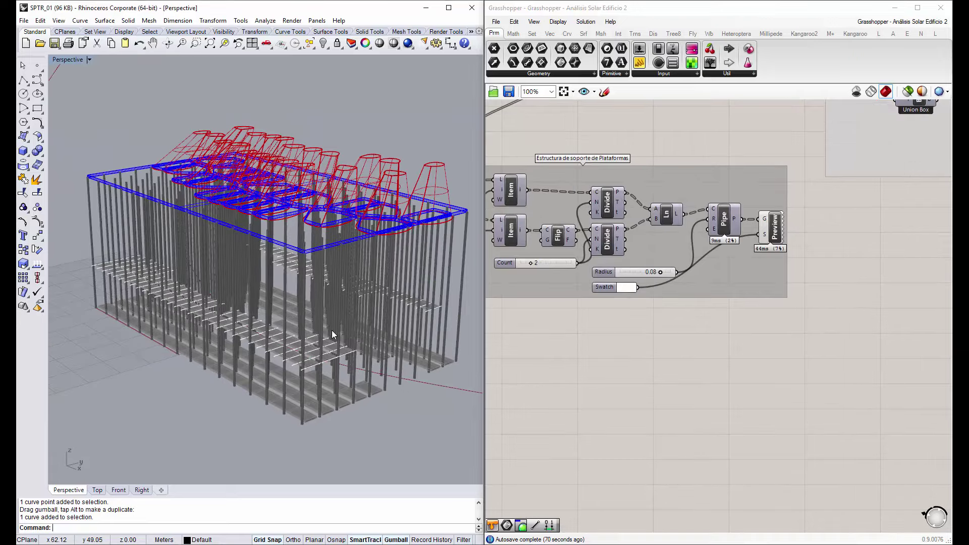
scroll(331, 334, up, 1)
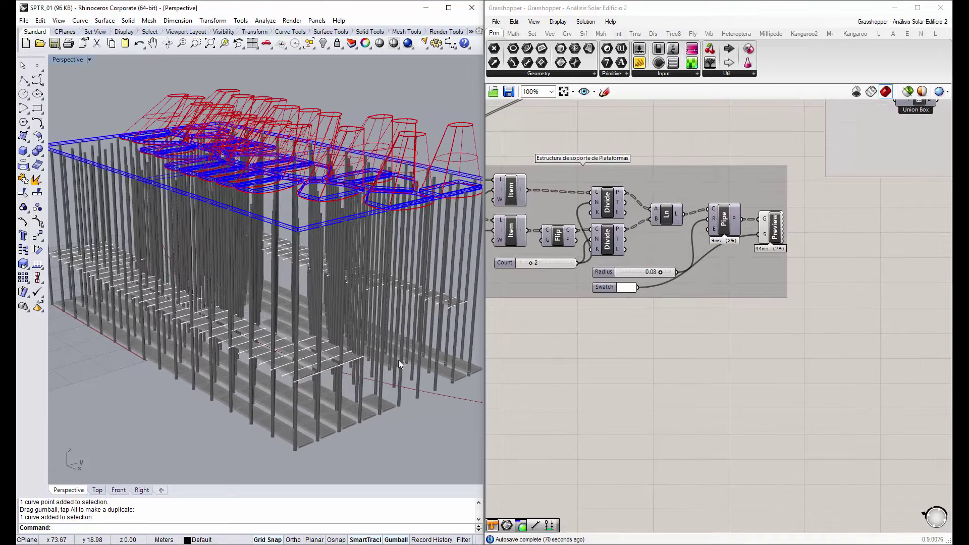
scroll(775, 219, up, 2)
Bake the platform support pipes as a grouped object named Columnas
click(695, 210)
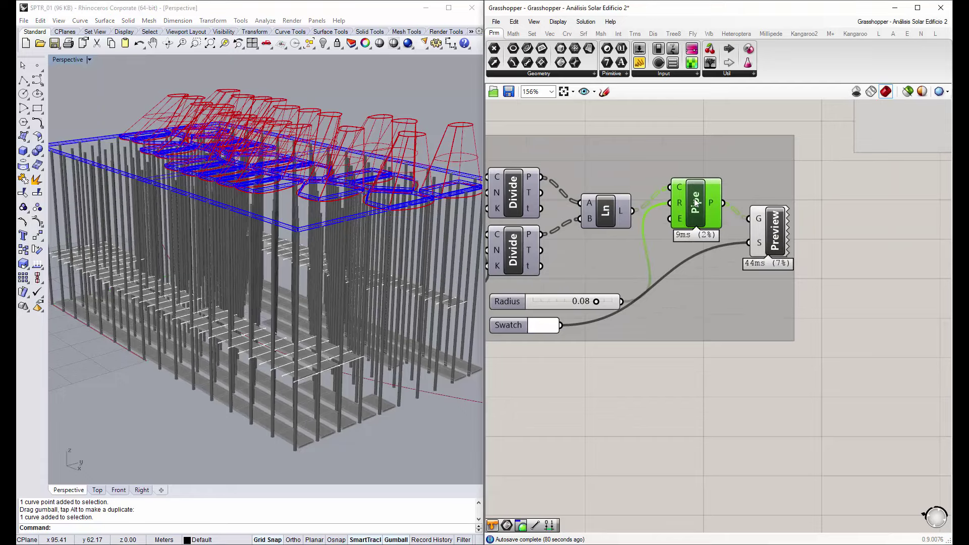
right_click(694, 200)
click(724, 248)
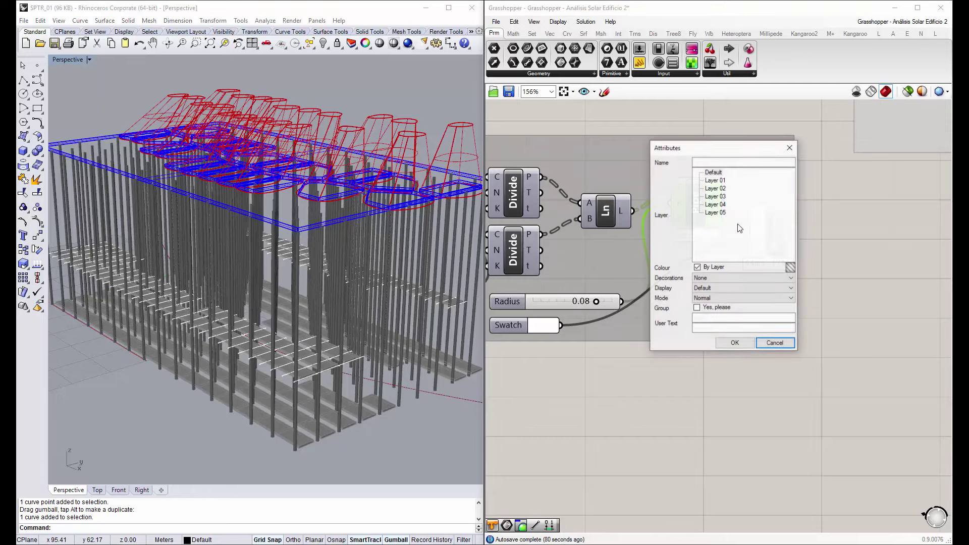
click(704, 162)
text(umnas)
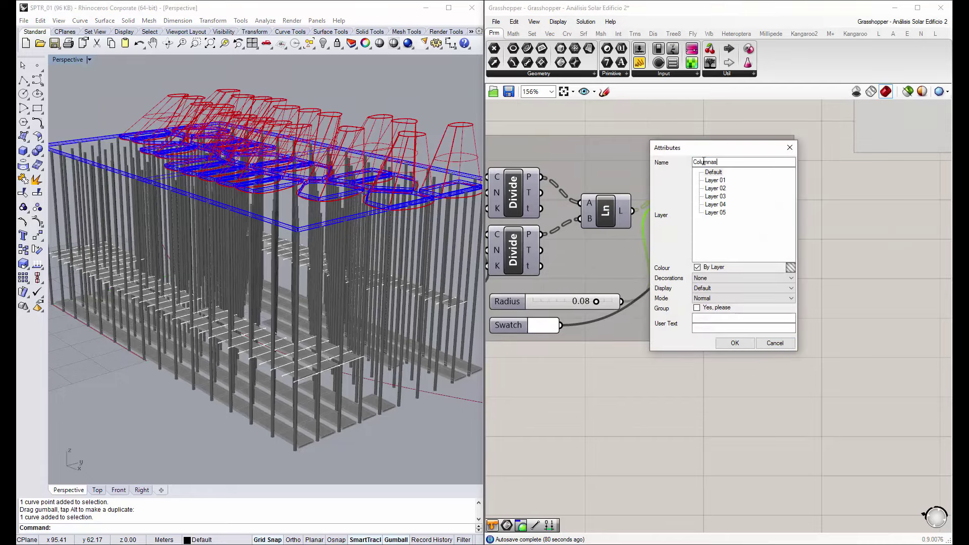
click(714, 308)
click(735, 344)
Tidy the support components and switch off the support pipes' preview
drag(780, 237, 787, 251)
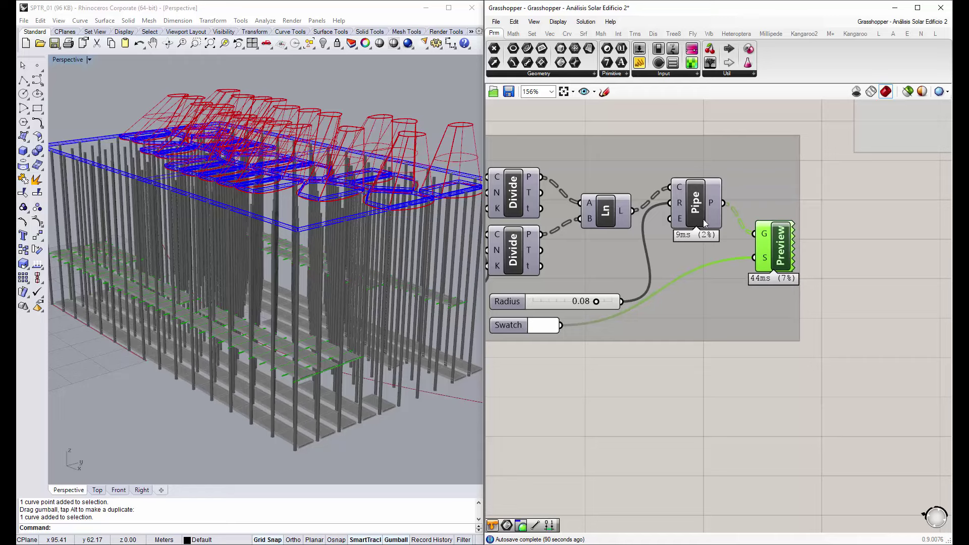
drag(698, 210, 709, 223)
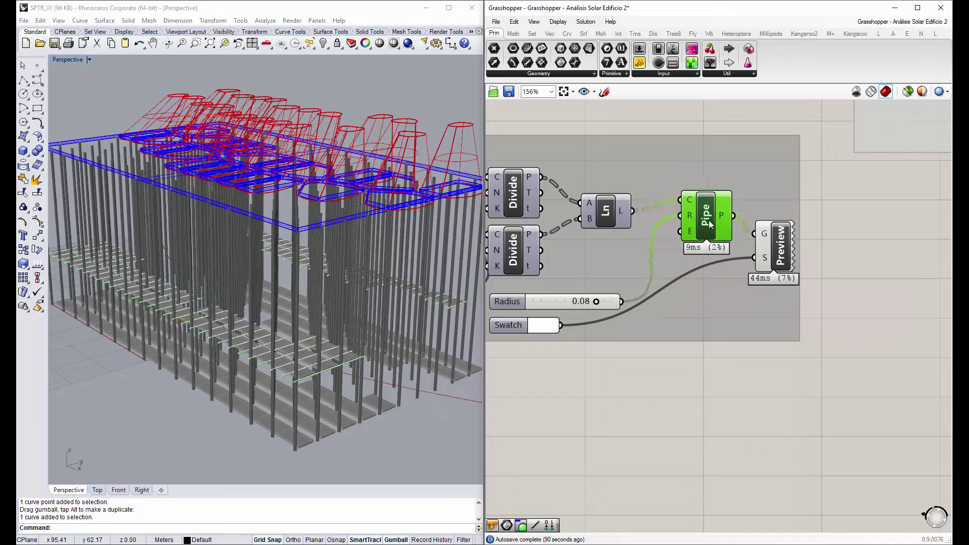
right_click(775, 237)
click(856, 186)
click(847, 213)
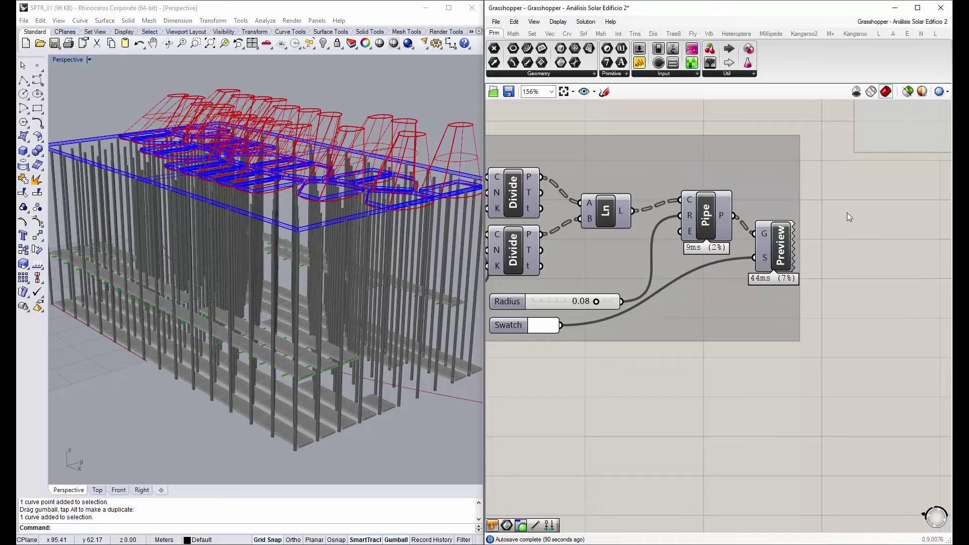
Move to the column group and switch off the column preview geometry
scroll(847, 213, down, 3)
mouse_move(746, 272)
right_down()
mouse_move(570, 192)
mouse_move(635, 194)
right_up()
scroll(836, 249, down, 3)
scroll(812, 217, up, 3)
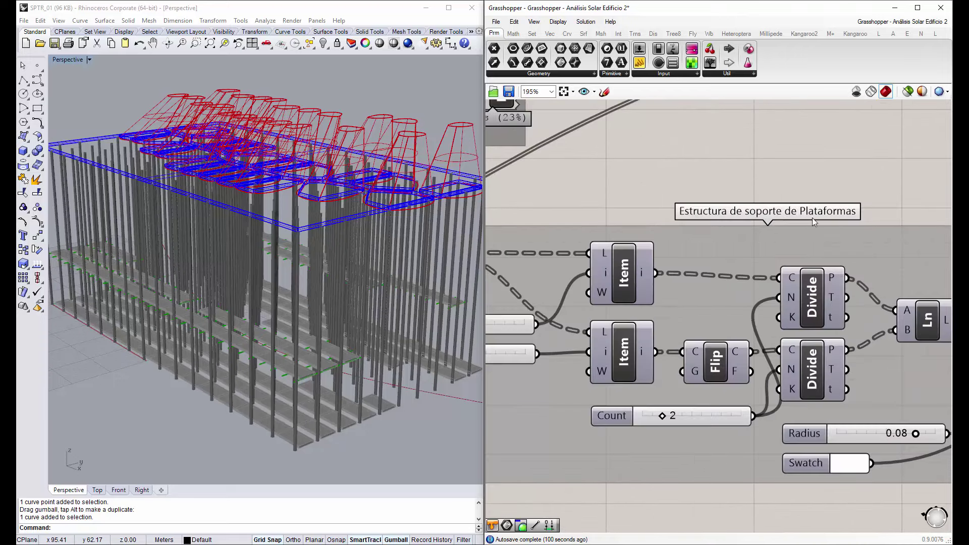
scroll(768, 220, down, 3)
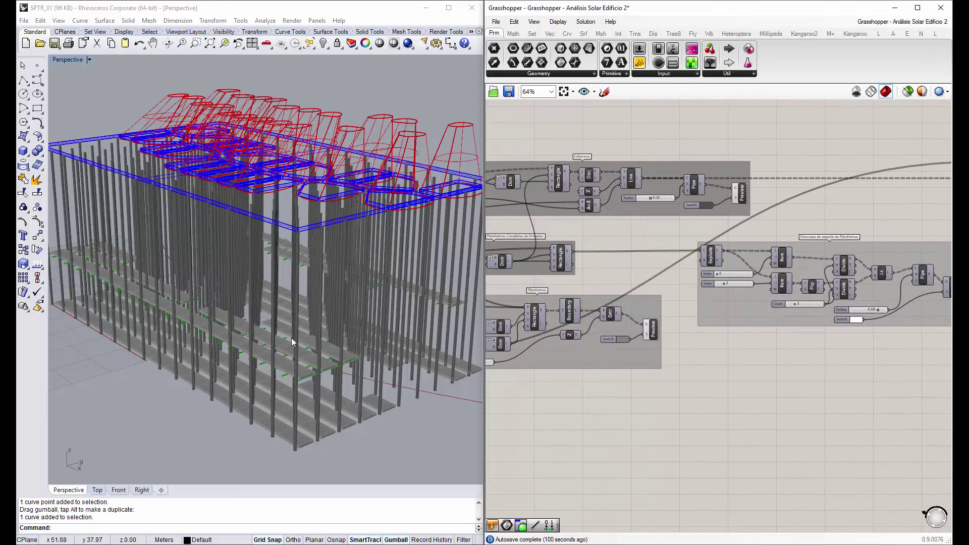
scroll(694, 196, up, 1)
scroll(694, 196, up, 2)
right_click(782, 193)
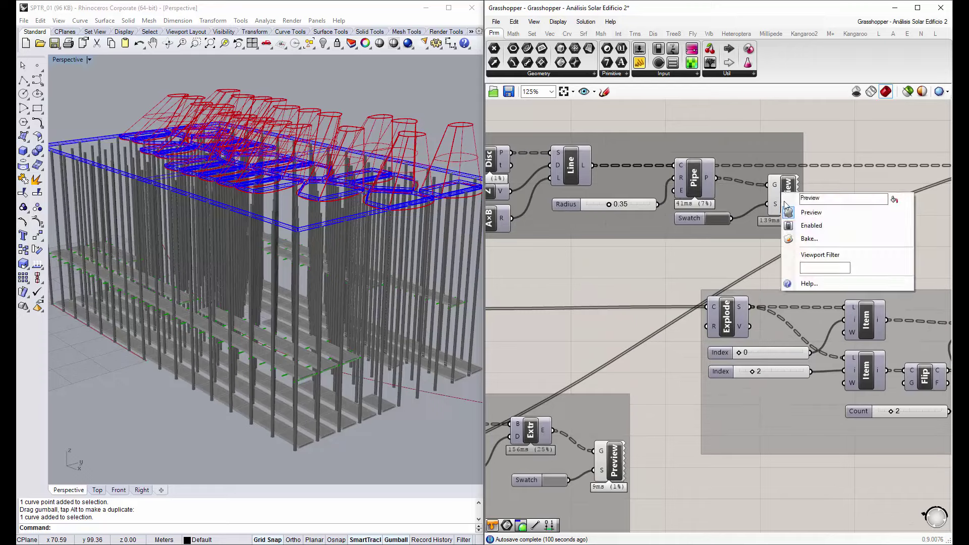
click(807, 214)
Bake the column pipes as a grouped object named Columnas Finales
right_click(695, 177)
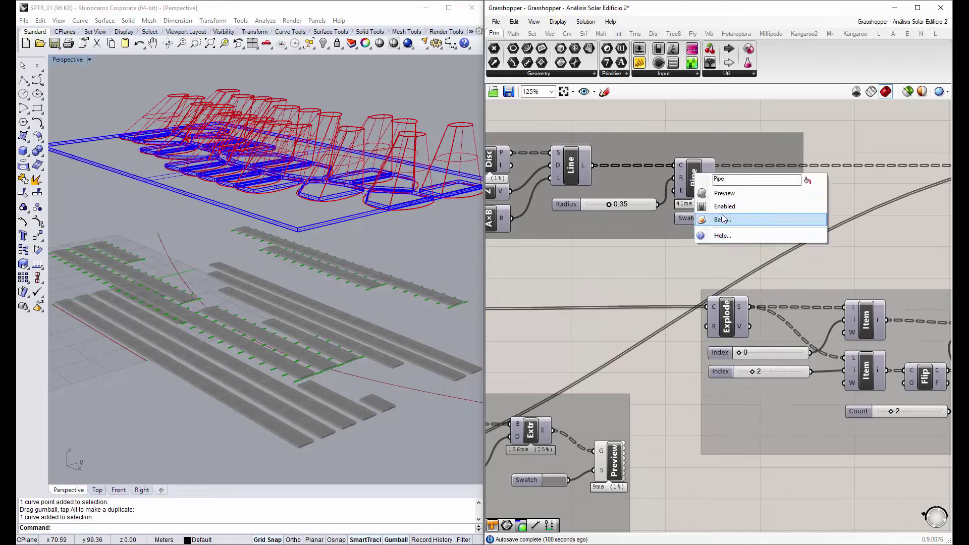
click(727, 220)
text(Columnas Finales)
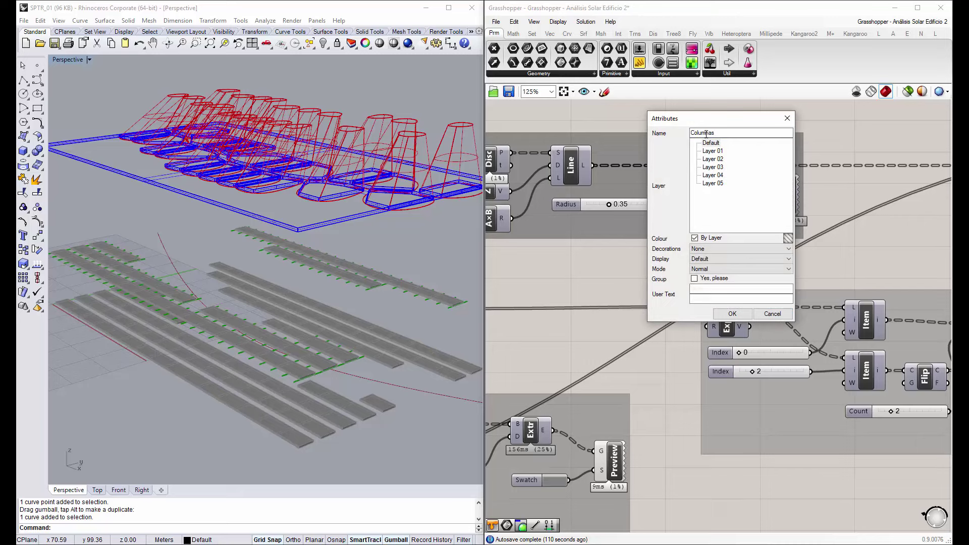
click(716, 183)
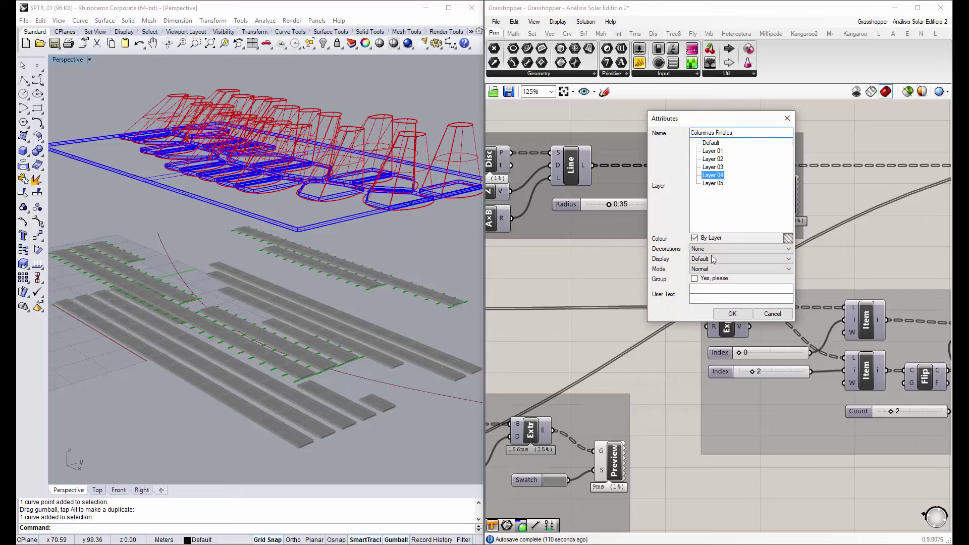
click(731, 313)
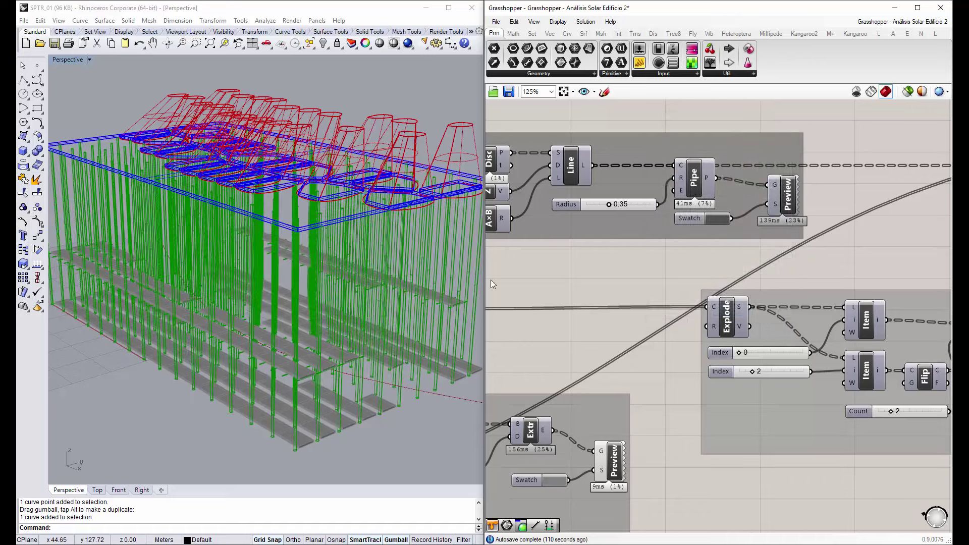
scroll(285, 428, up, 2)
scroll(345, 433, up, 2)
scroll(321, 406, up, 2)
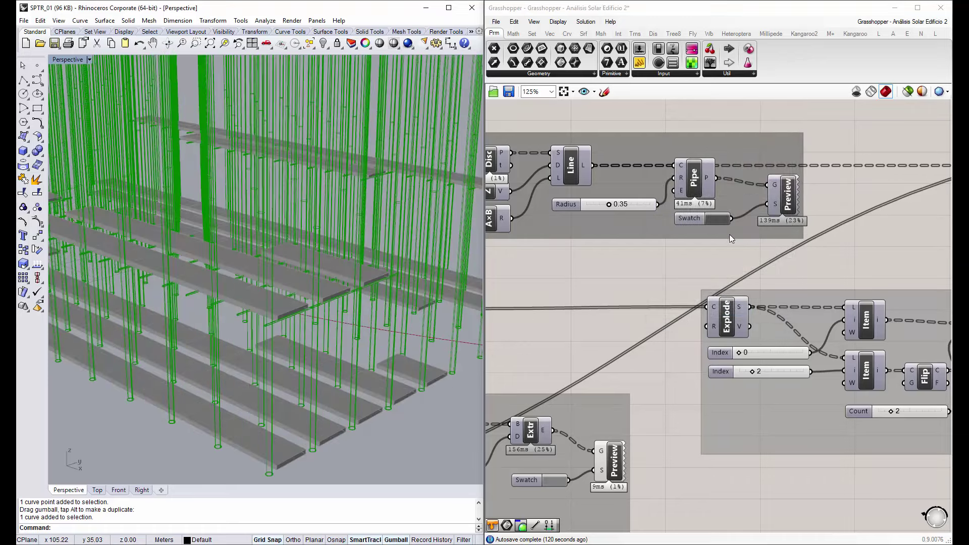
scroll(689, 258, down, 2)
scroll(754, 298, down, 2)
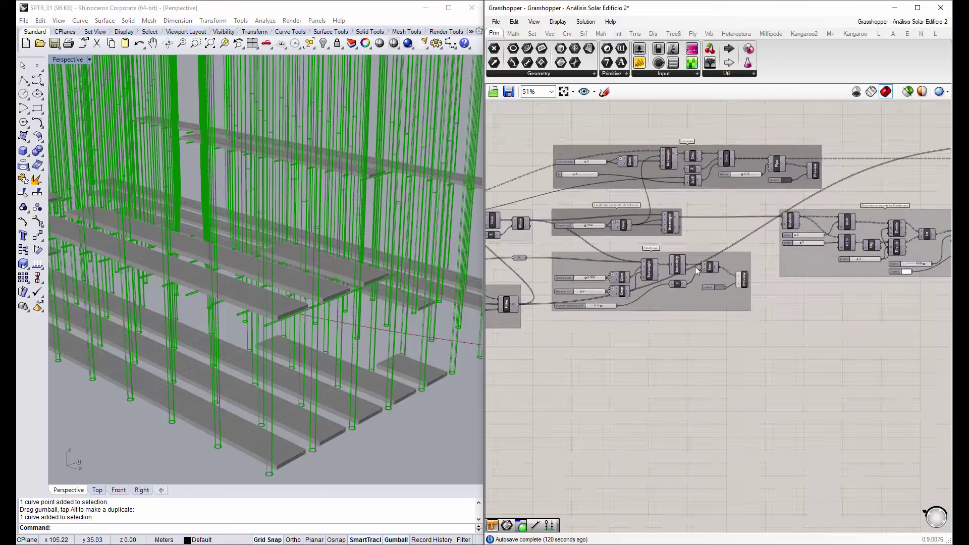
scroll(695, 266, up, 2)
scroll(731, 250, up, 1)
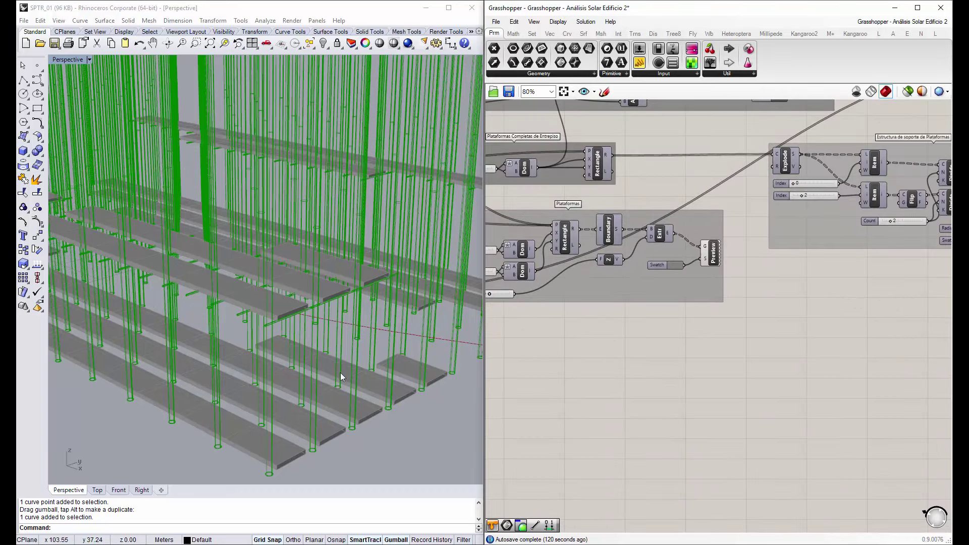
Turn off the grey slab preview so it no longer shows in Rhino
scroll(720, 261, up, 2)
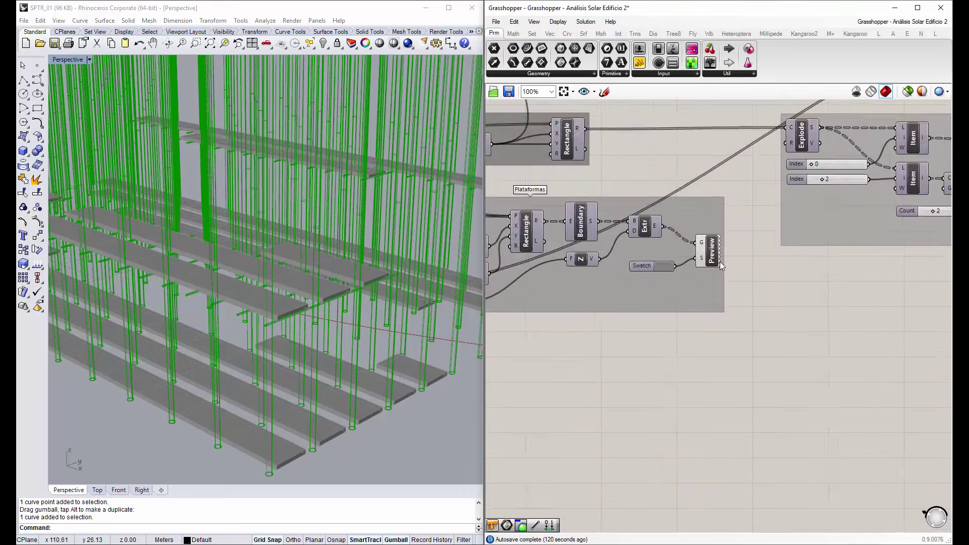
scroll(712, 250, up, 2)
right_click(707, 245)
click(730, 265)
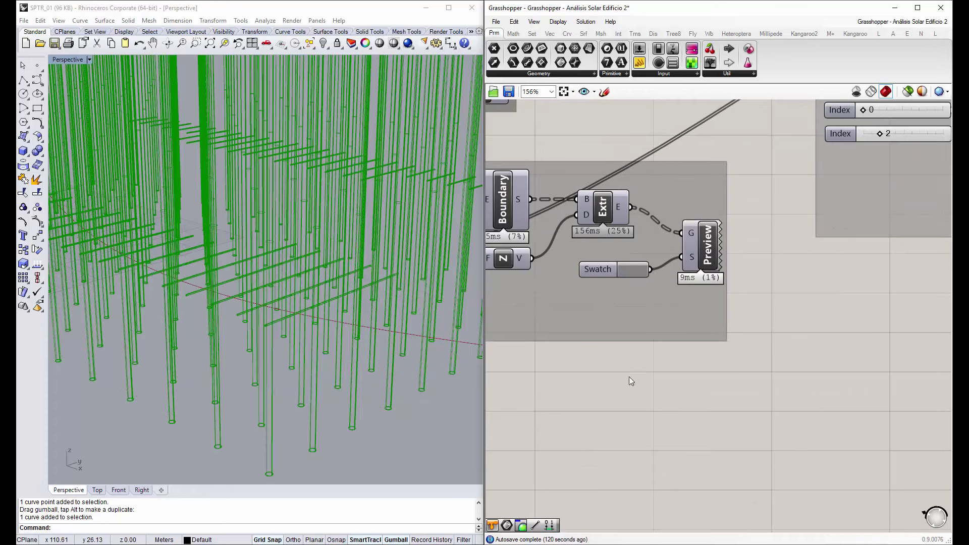
Bake the extruded floor slabs into Rhino named 'Pisos' on Layer 05
right_click(610, 211)
click(651, 259)
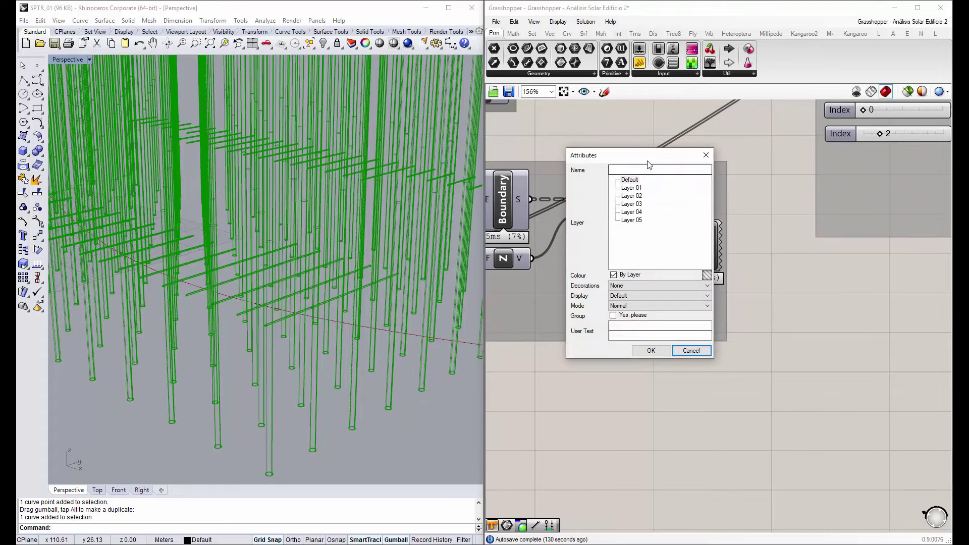
click(638, 168)
text(Pisos)
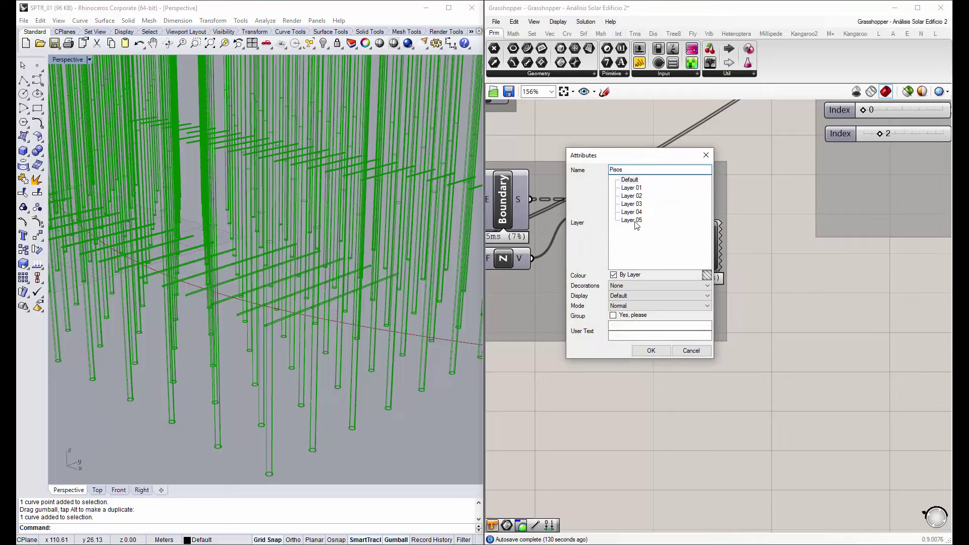
click(634, 220)
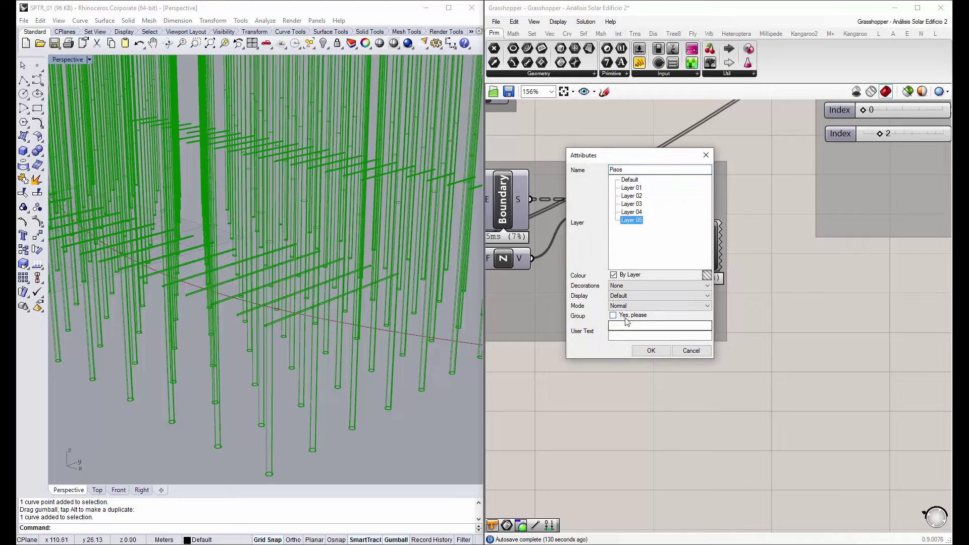
click(644, 350)
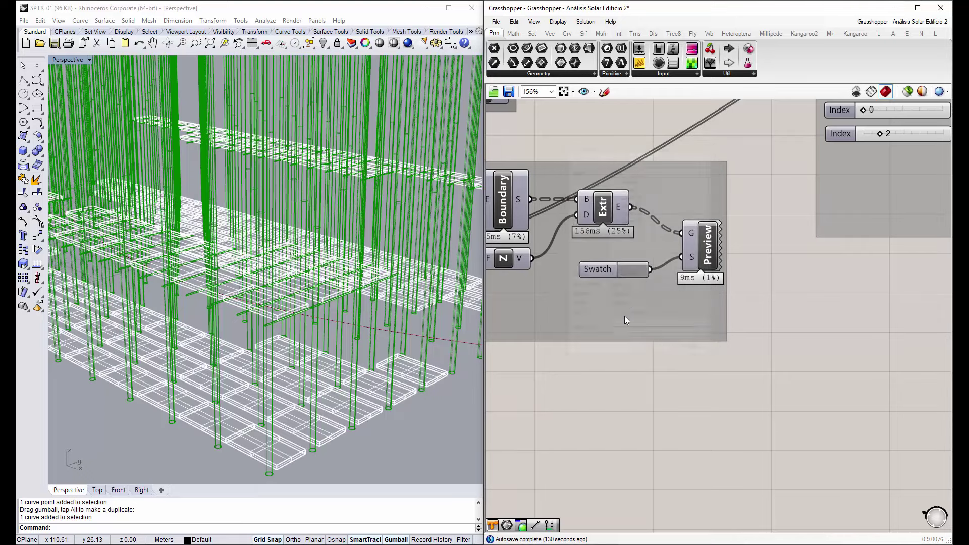
Select the baked Group05 in the viewport to check it, then clear the selection
click(350, 327)
click(392, 362)
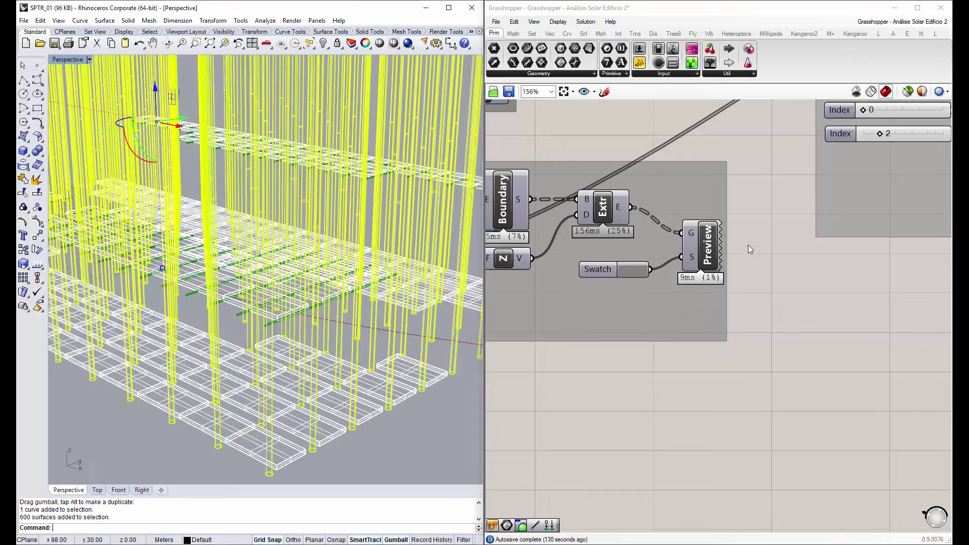
scroll(737, 250, down, 3)
scroll(734, 255, down, 3)
click(407, 440)
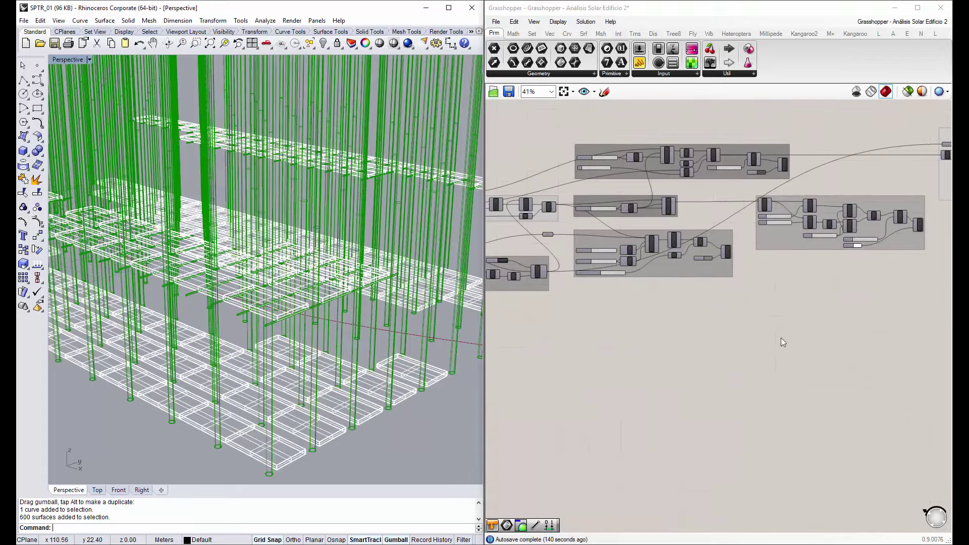
scroll(780, 337, down, 2)
right_drag(777, 304, 626, 286)
Save the Grasshopper definition and pan across the component network
click(508, 92)
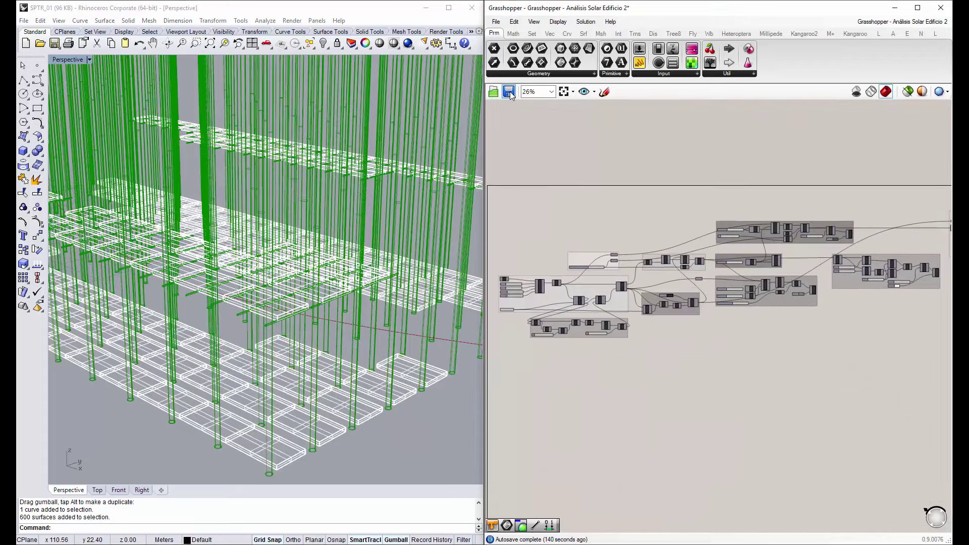
scroll(595, 314, down, 2)
right_drag(632, 252, 816, 268)
scroll(853, 251, up, 2)
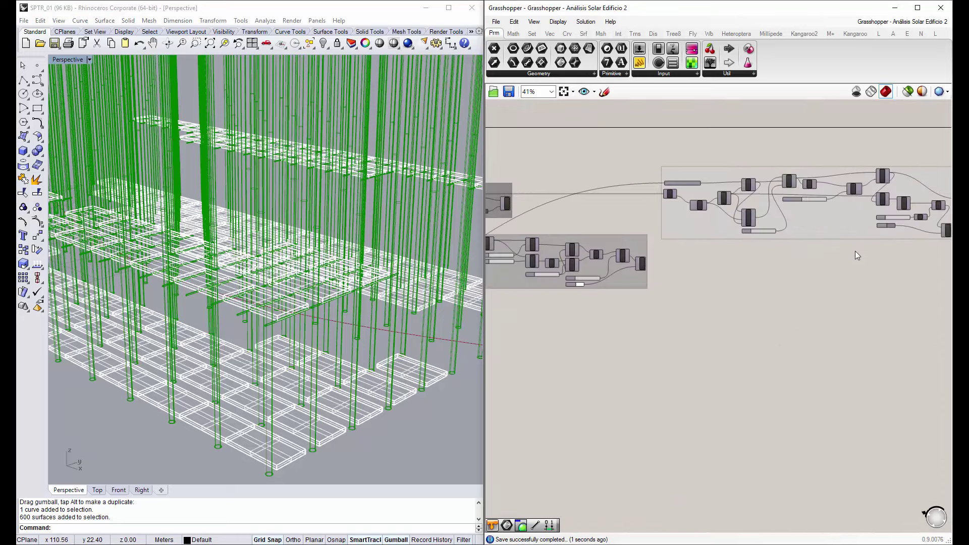
scroll(795, 238, down, 2)
scroll(791, 243, up, 2)
Fit the whole definition in the canvas and save it again
click(788, 244)
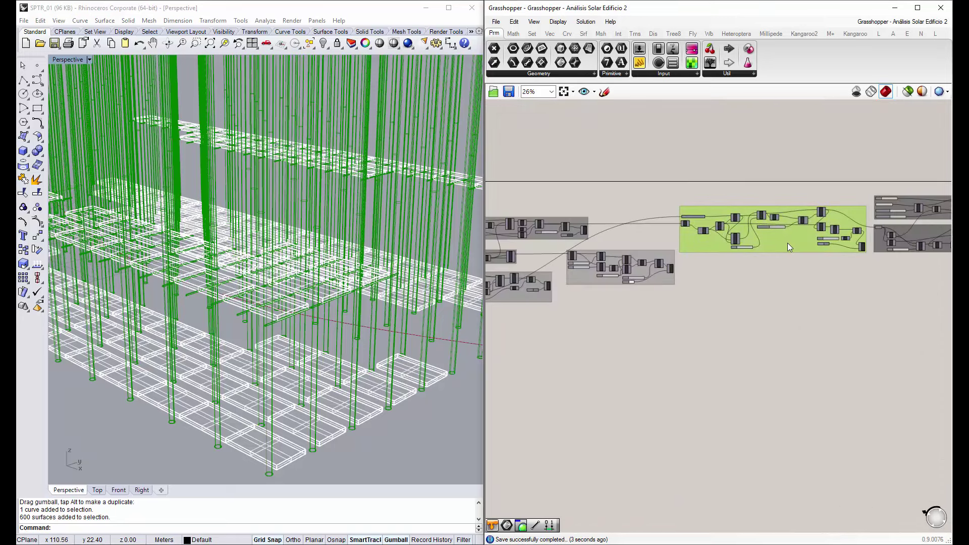
click(808, 303)
scroll(753, 279, down, 2)
scroll(689, 219, down, 1)
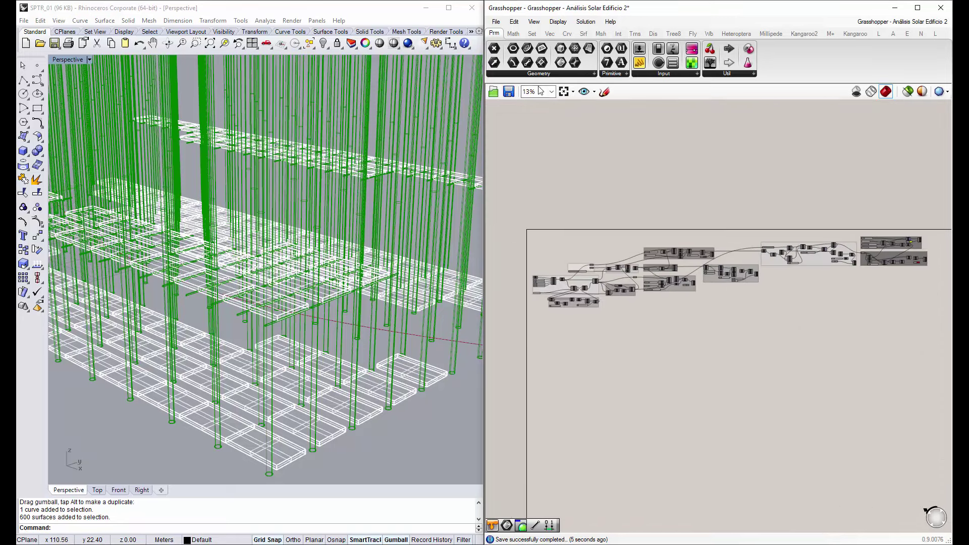
click(564, 91)
click(507, 95)
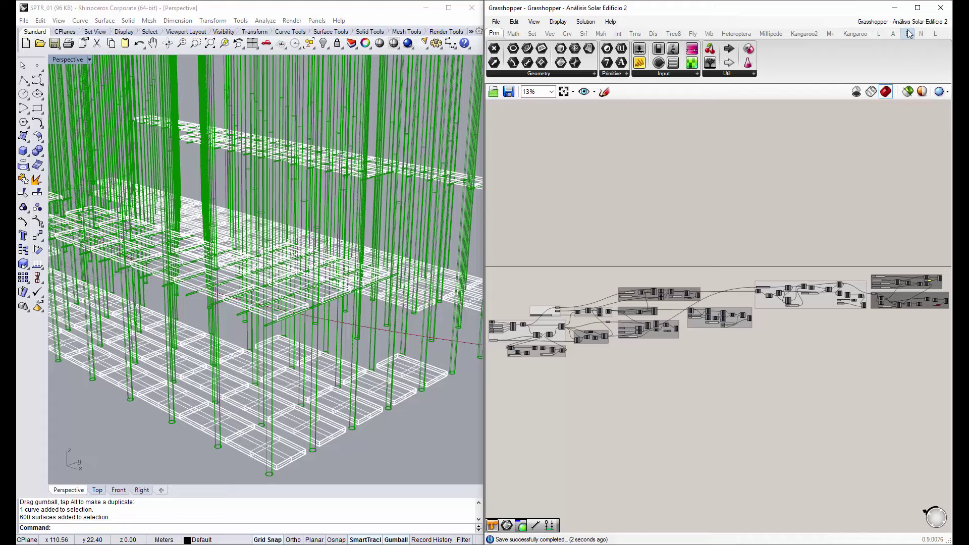
Close the solar analysis definition and Grasshopper, then maximize the Rhino window
mouse_move(901, 21)
click(926, 35)
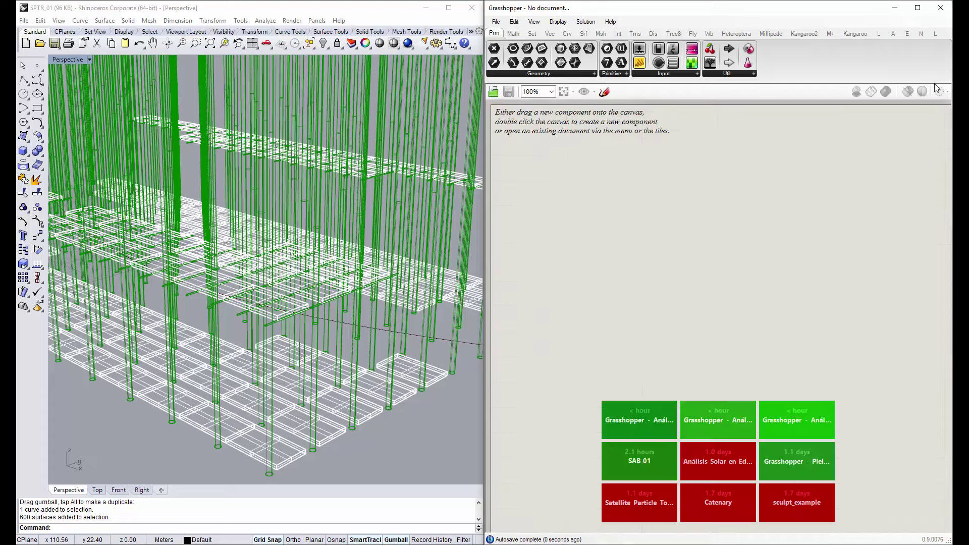
click(941, 9)
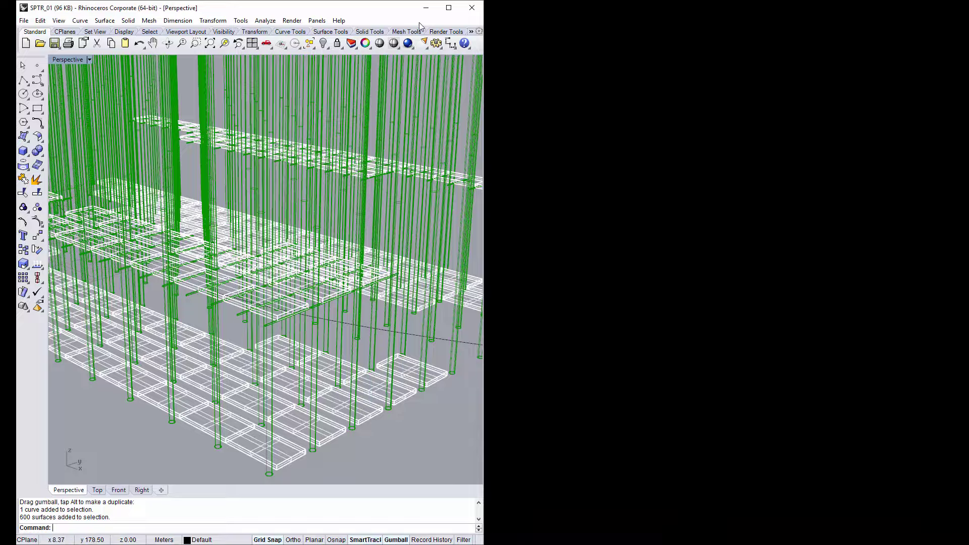
click(451, 10)
Orbit and zoom the Perspective view to frame the whole building, then show its display modes
mouse_move(402, 177)
right_down()
mouse_move(465, 245)
mouse_move(522, 240)
mouse_move(484, 244)
mouse_move(525, 109)
right_up()
scroll(462, 242, down, 5)
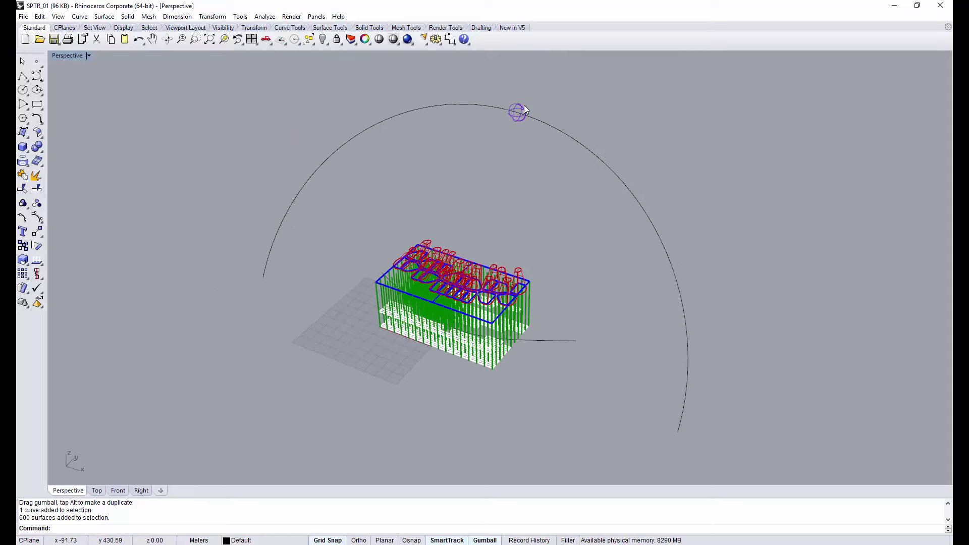
mouse_move(488, 350)
right_down()
mouse_move(545, 364)
mouse_move(523, 340)
mouse_move(555, 335)
right_up()
scroll(449, 307, up, 2)
scroll(426, 326, up, 2)
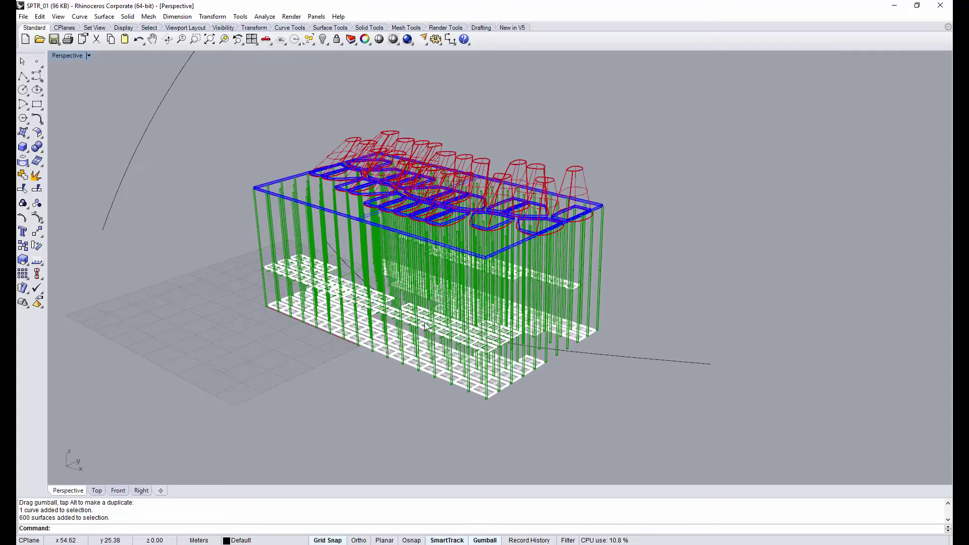
click(89, 56)
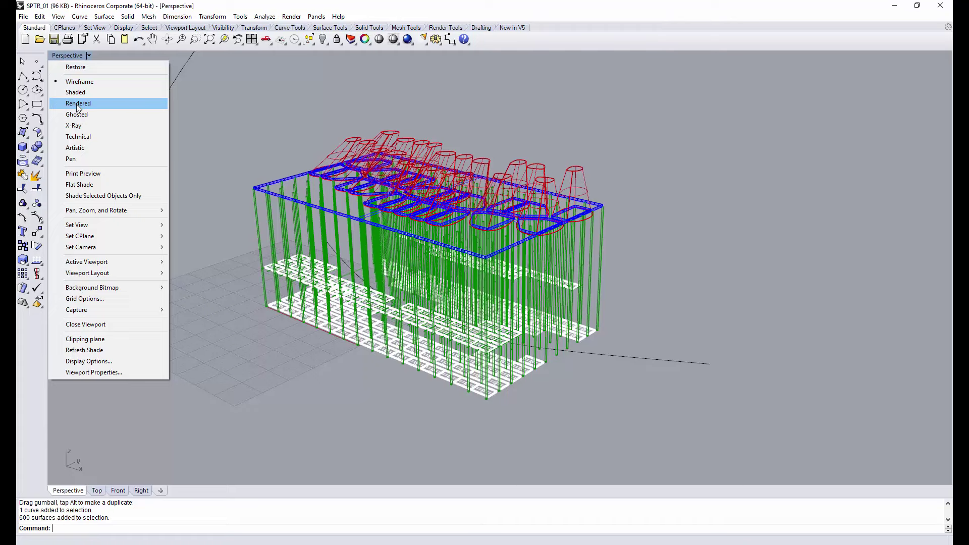
Switch the Perspective view to Rendered mode and orbit to a lower, closer view
click(90, 105)
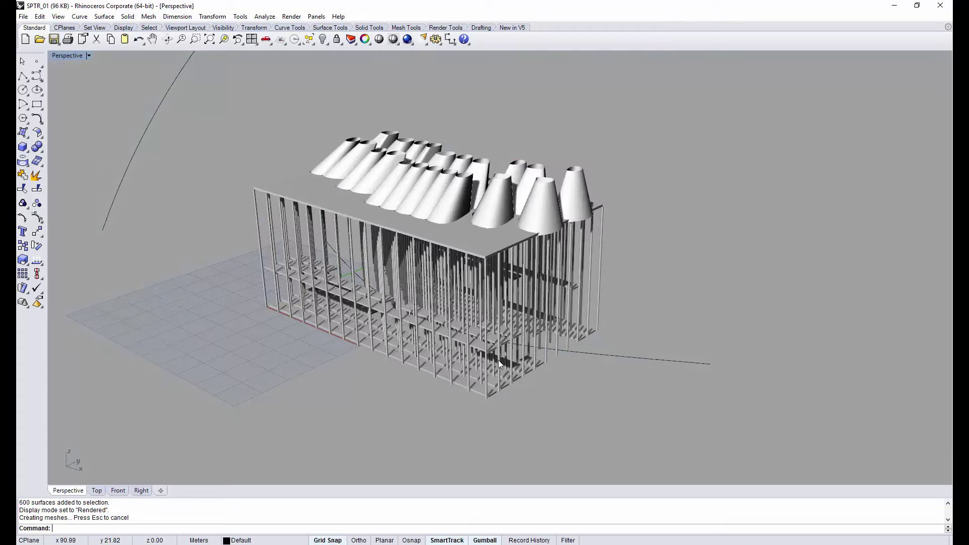
right_drag(501, 364, 506, 348)
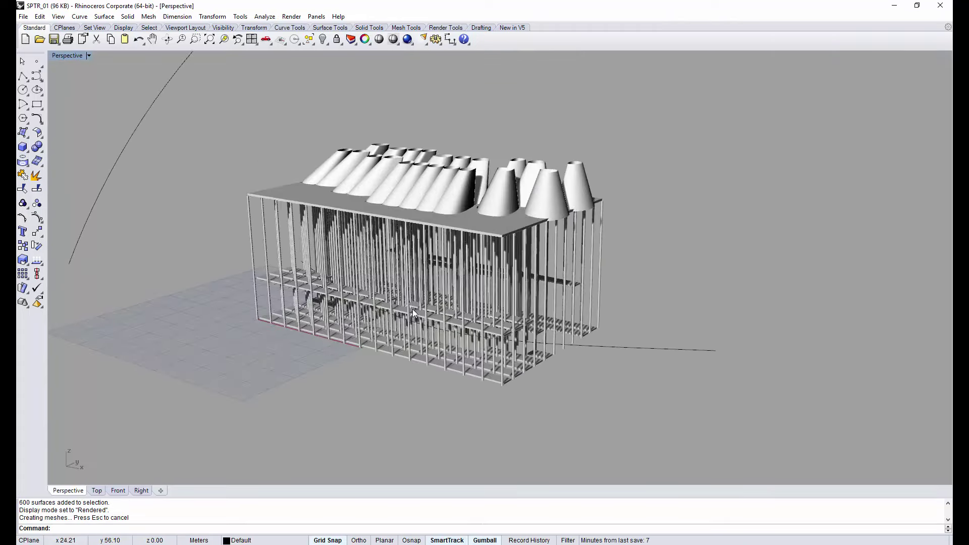
scroll(431, 271, up, 5)
scroll(523, 271, down, 4)
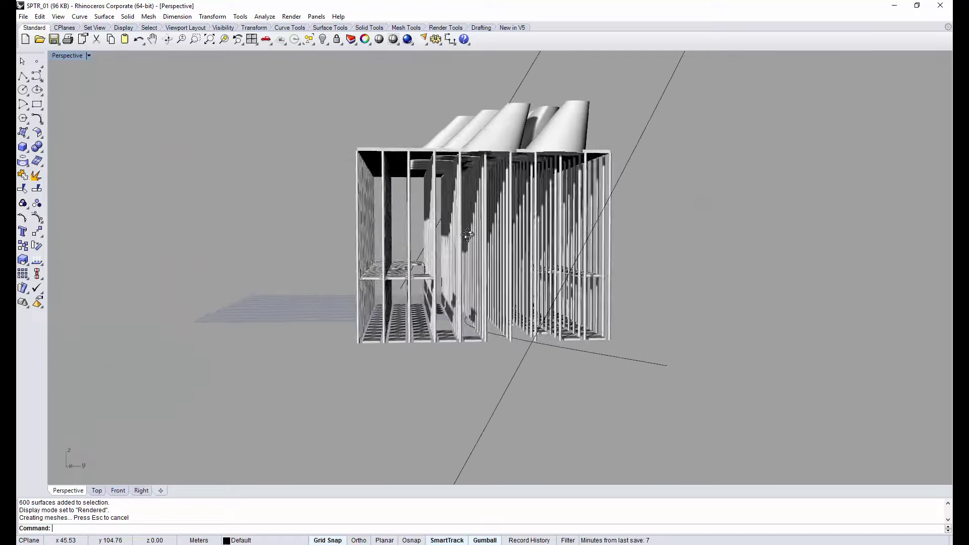
right_drag(509, 251, 509, 295)
right_drag(608, 123, 498, 283)
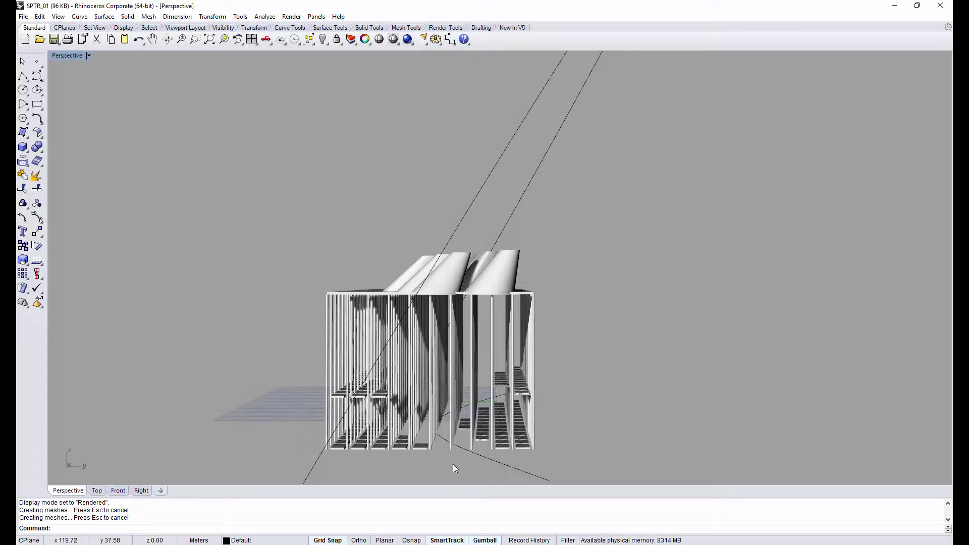
scroll(455, 444, up, 3)
scroll(447, 394, up, 3)
Inspect the columns and stairs, then view the building from above and low side
right_drag(463, 333, 429, 339)
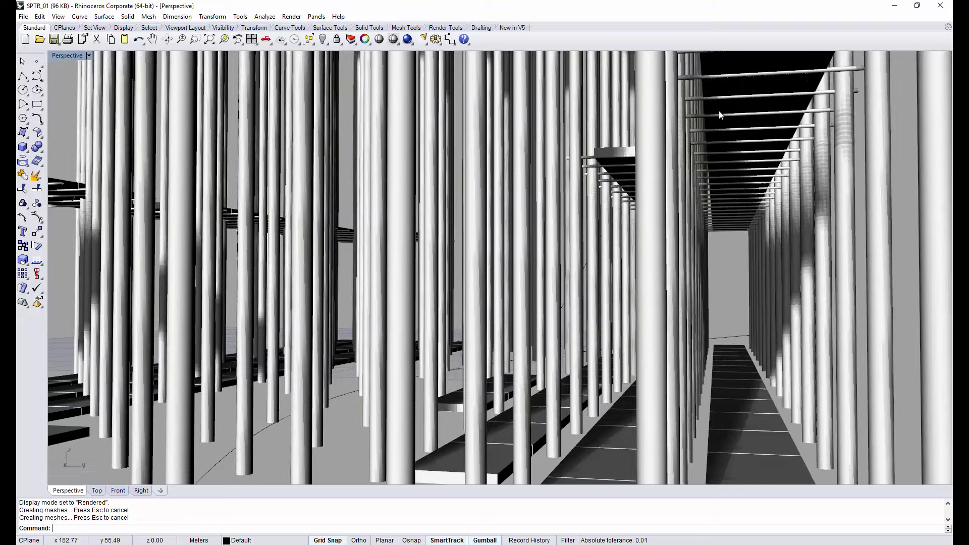
right_drag(591, 235, 564, 252)
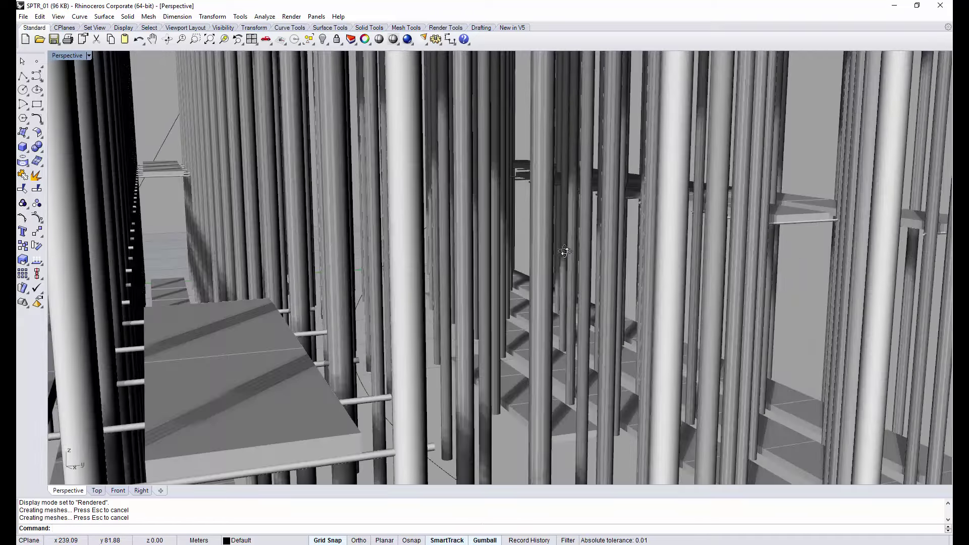
scroll(564, 252, down, 10)
mouse_move(449, 242)
right_down()
mouse_move(548, 201)
mouse_move(476, 243)
mouse_move(500, 253)
mouse_move(525, 371)
mouse_move(484, 368)
mouse_move(516, 374)
right_up()
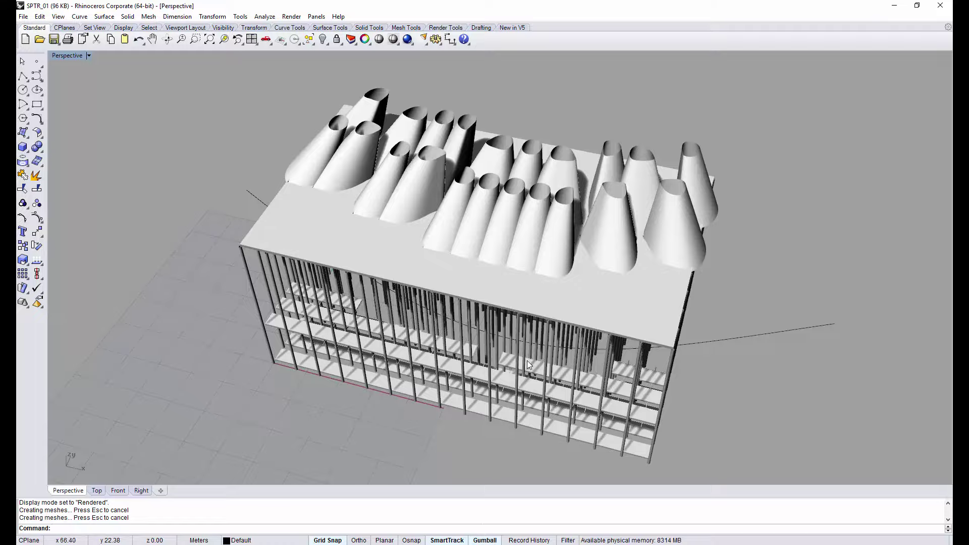
mouse_move(527, 360)
right_down()
mouse_move(391, 277)
mouse_move(564, 314)
mouse_move(591, 299)
mouse_move(500, 313)
mouse_move(540, 374)
mouse_move(299, 346)
mouse_move(634, 259)
mouse_move(619, 237)
mouse_move(604, 318)
right_up()
scroll(562, 283, down, 3)
scroll(602, 323, up, 2)
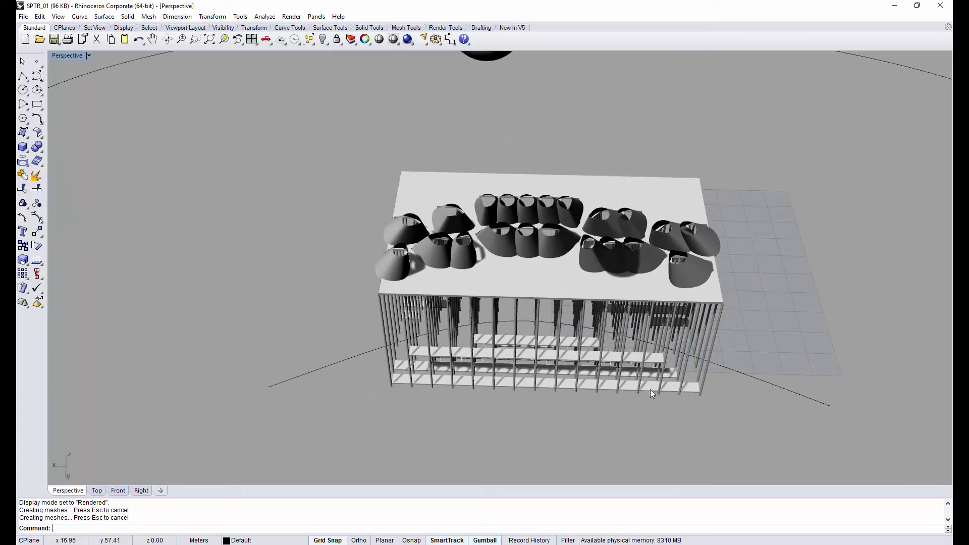
scroll(648, 388, up, 2)
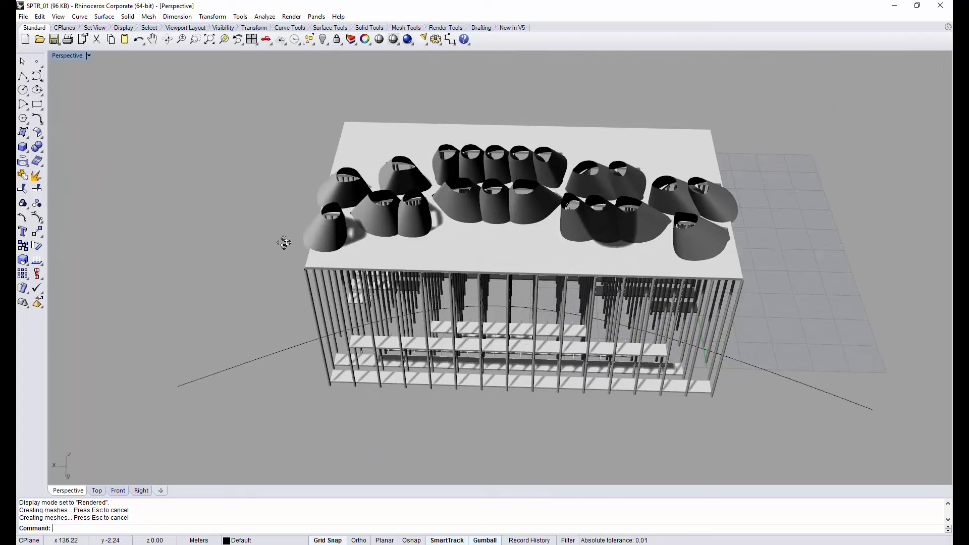
Orbit to see the roof cones upright, ending on a straight front elevation
mouse_move(284, 242)
right_down()
mouse_move(579, 216)
mouse_move(569, 249)
right_up()
scroll(556, 351, up, 2)
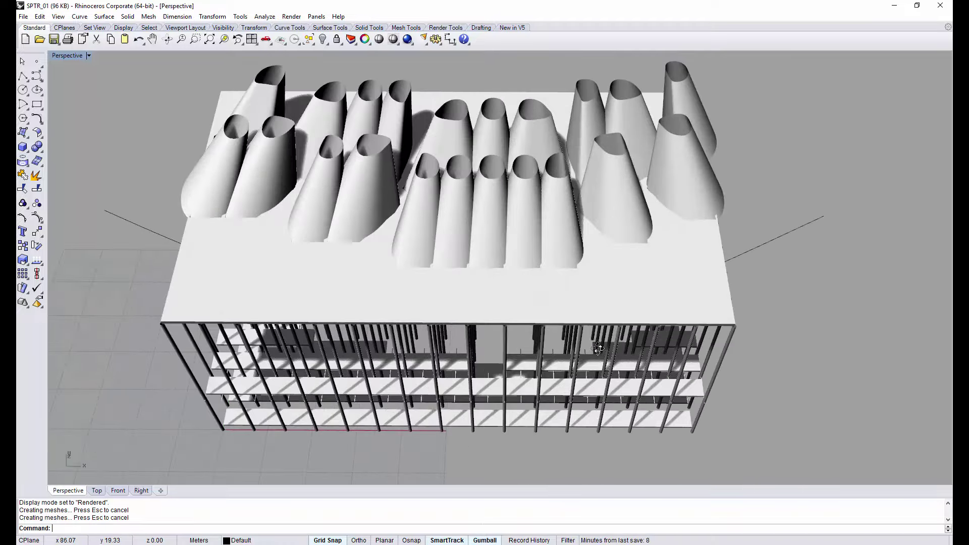
mouse_move(597, 348)
right_down()
mouse_move(604, 261)
mouse_move(580, 242)
right_up()
scroll(319, 126, up, 2)
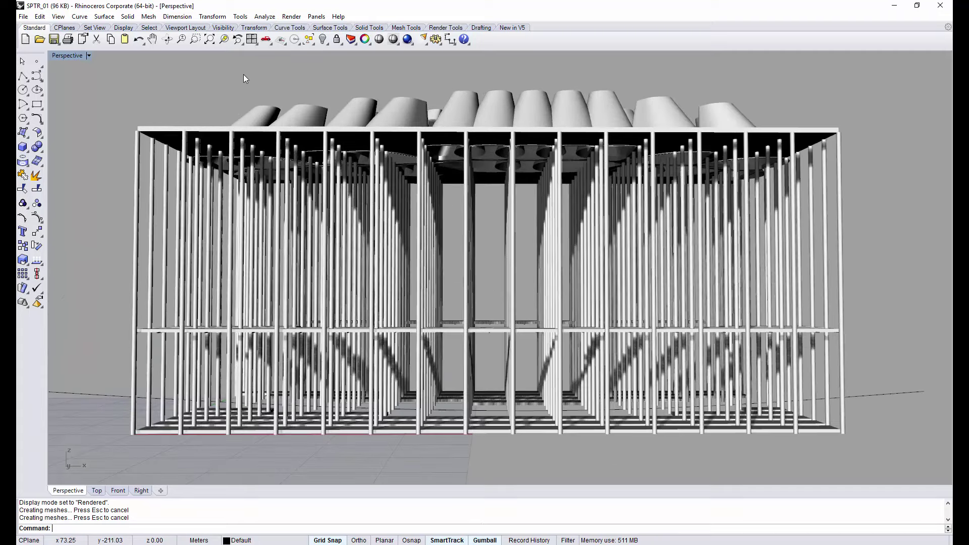